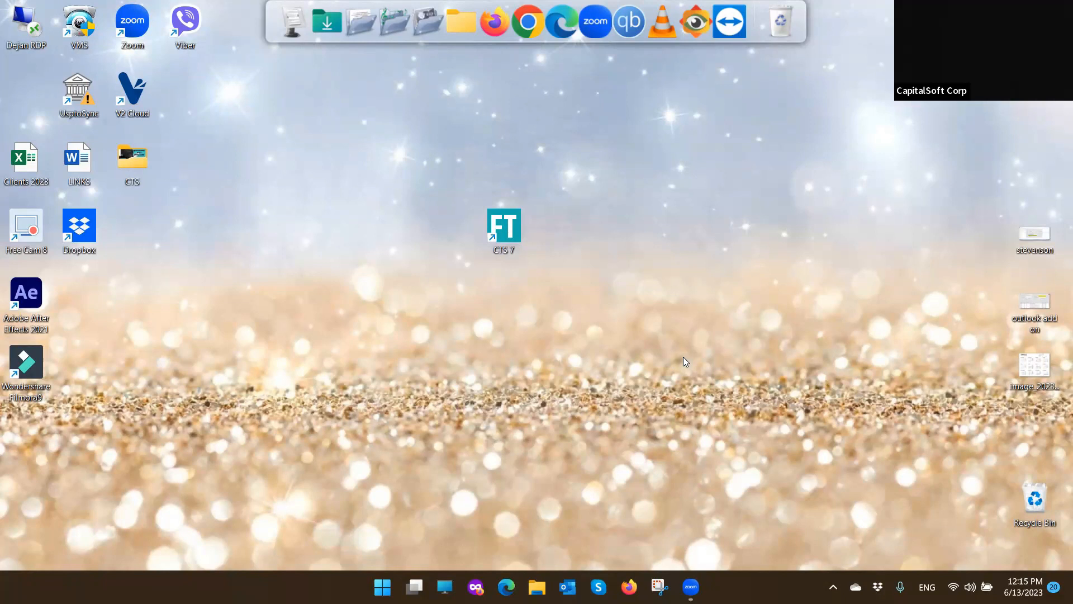
Launch CTS 7 and log on to the case database with the remembered TEST1 credentials
double_click(513, 238)
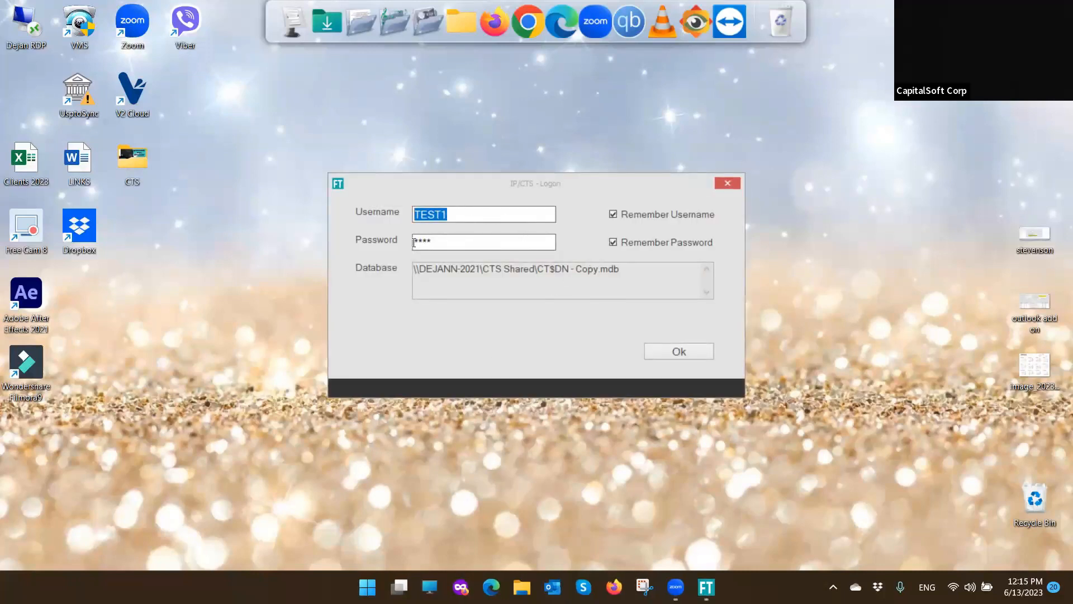
left_click(452, 249)
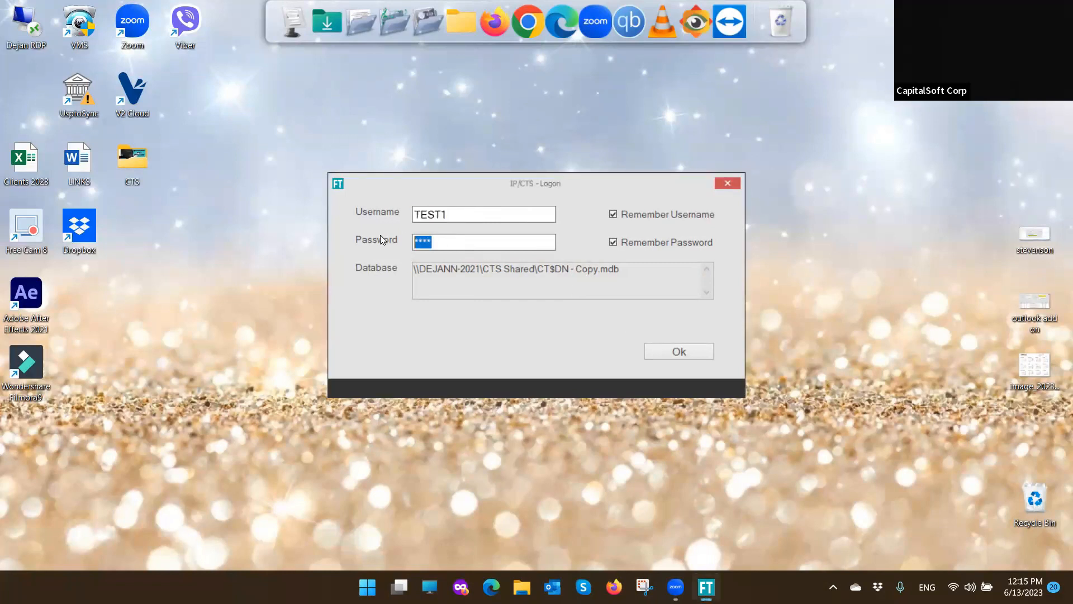
left_click(665, 353)
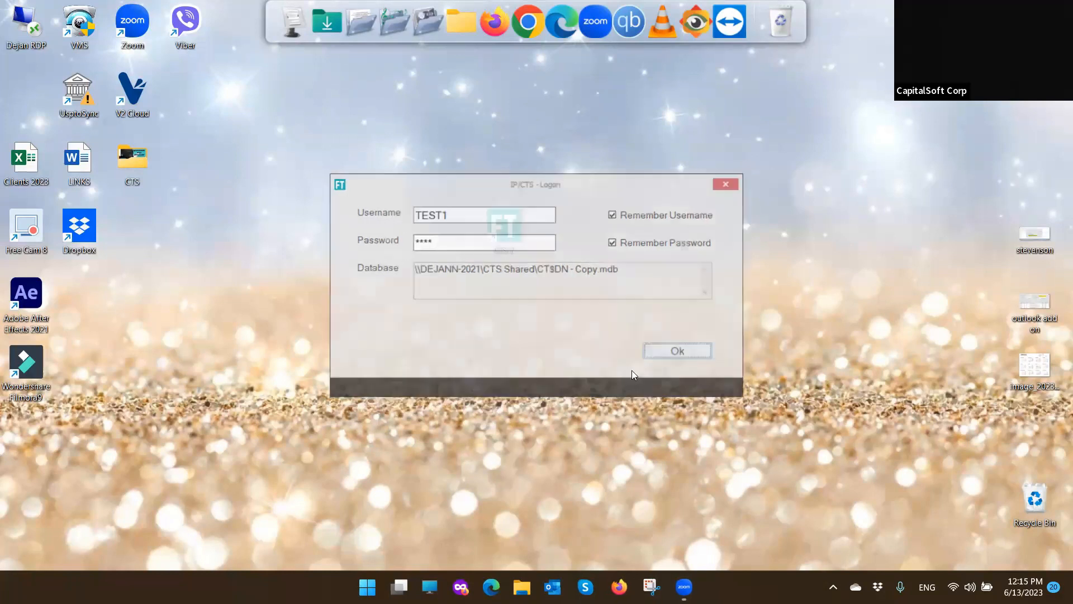
Close the USPTO Integration Changes and Current Reminder List windows that open at startup
left_click(541, 458)
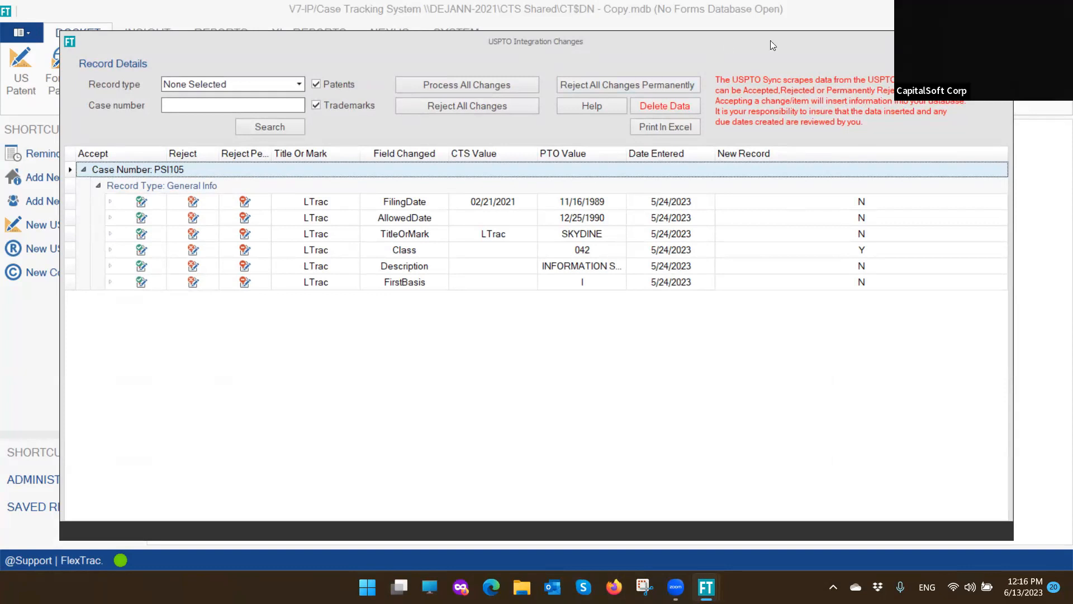
left_click(1001, 42)
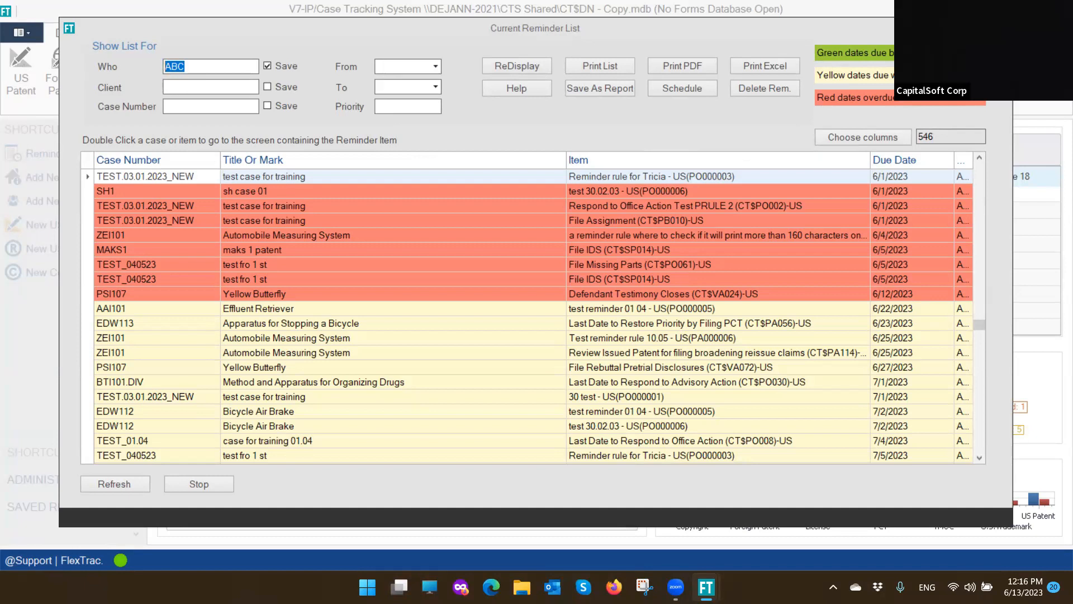
left_click(999, 28)
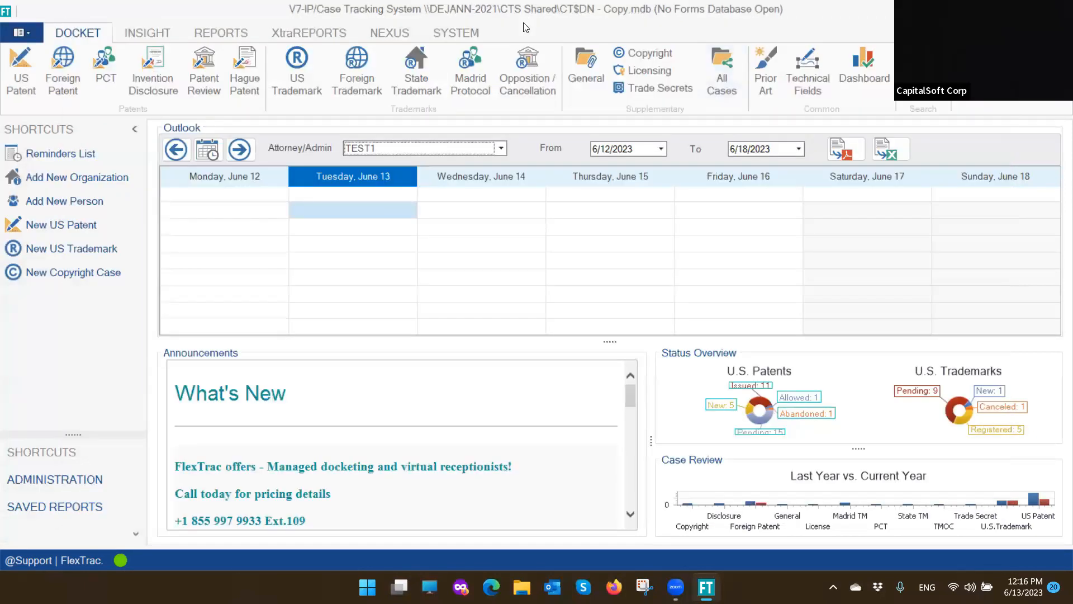
Open the user management list and start a new user record
left_click(460, 37)
left_click(139, 95)
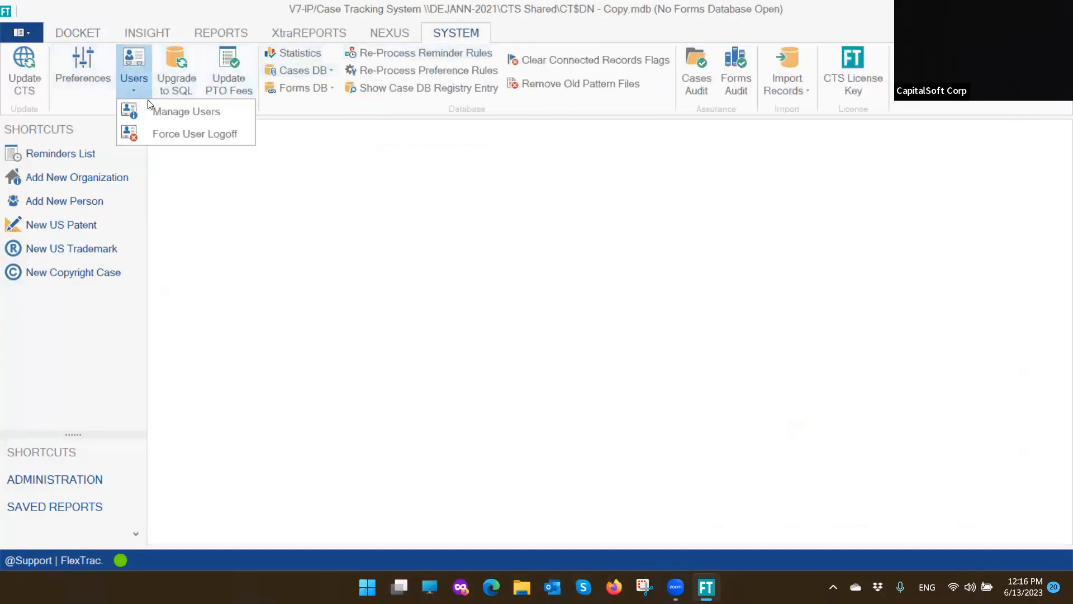
left_click(184, 111)
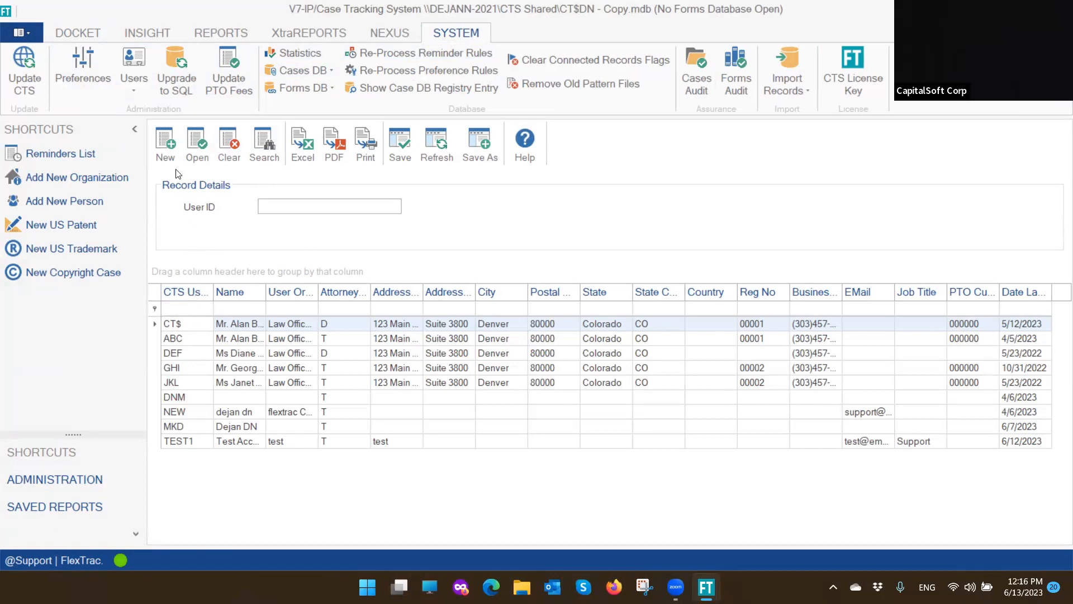
left_click(166, 146)
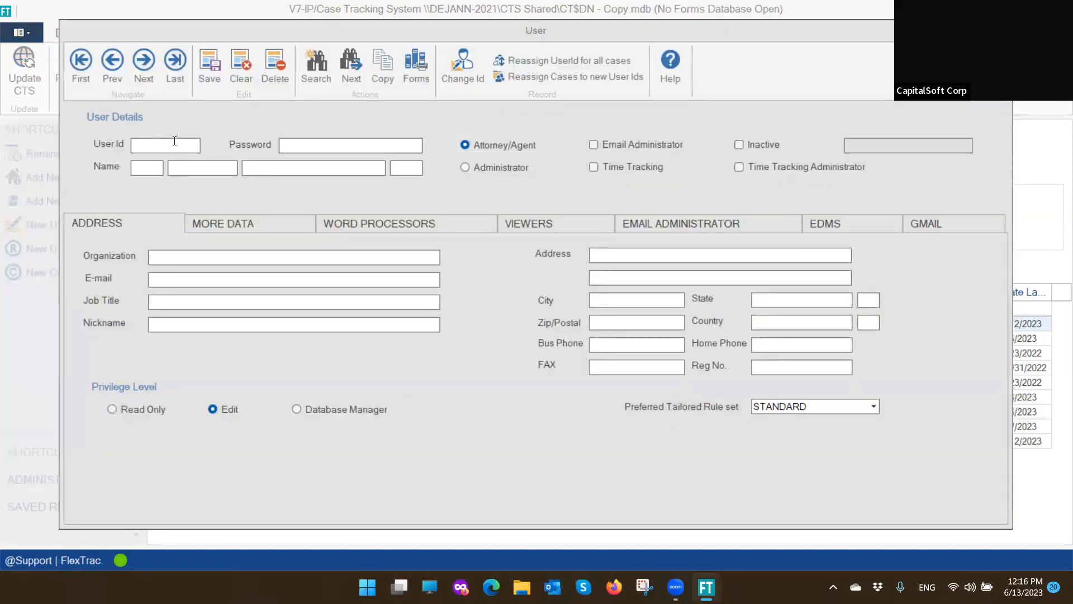
Enter TEST2 as the new user's ID, fill in the account password and confirm it again
type("Test2")
left_click(294, 147)
type("****")
left_click(317, 167)
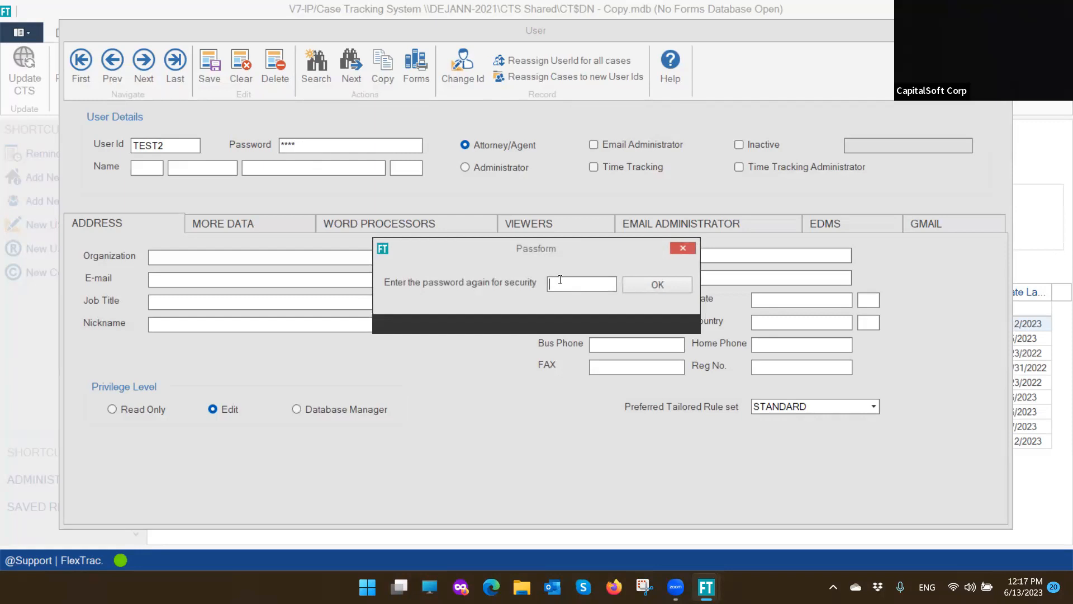
type("****")
left_click(650, 285)
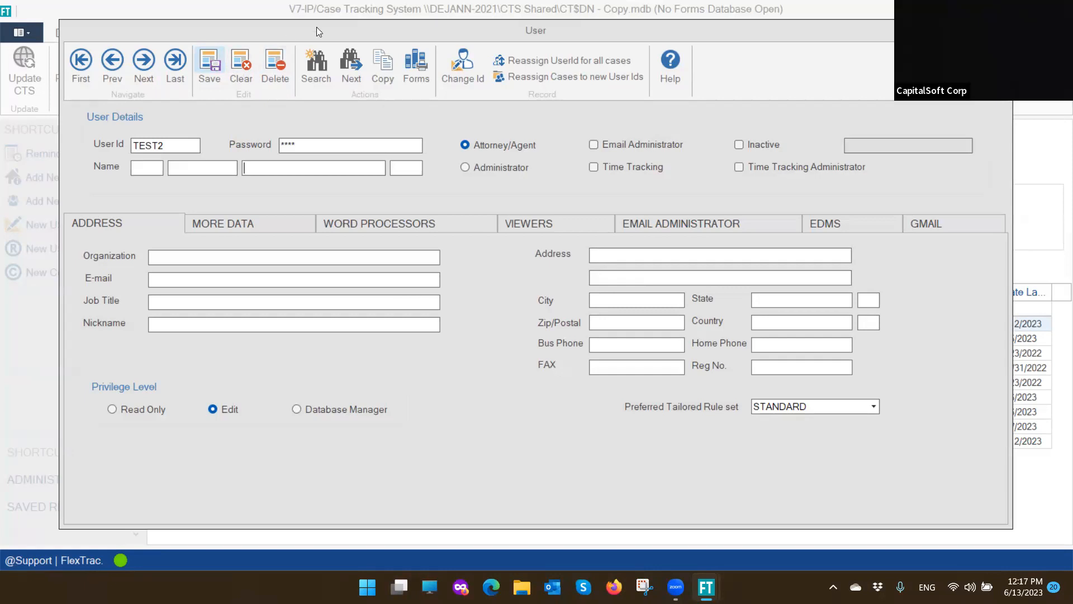
Enable Time Tracking and Time Tracking Administrator for the user, and set the privilege level to Database Manager
left_click(594, 166)
left_click(190, 256)
left_click(112, 409)
left_click(216, 410)
left_click(297, 410)
Set the user's Sr Atty to ABC, and enable automatic display of case reminders and Disable loading USPTO Changes on start
left_click(246, 227)
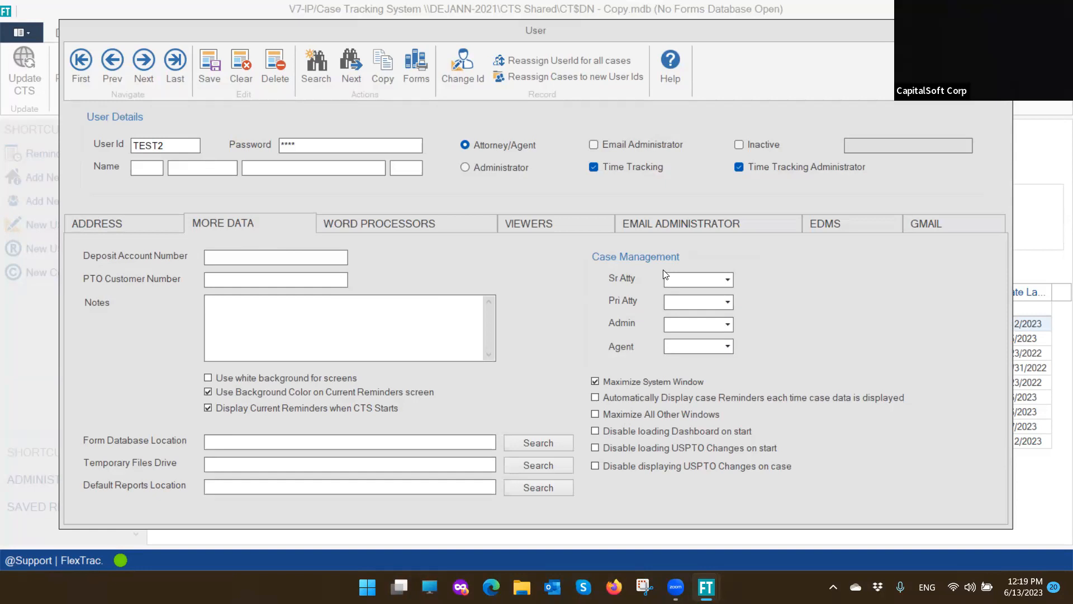
left_click(728, 281)
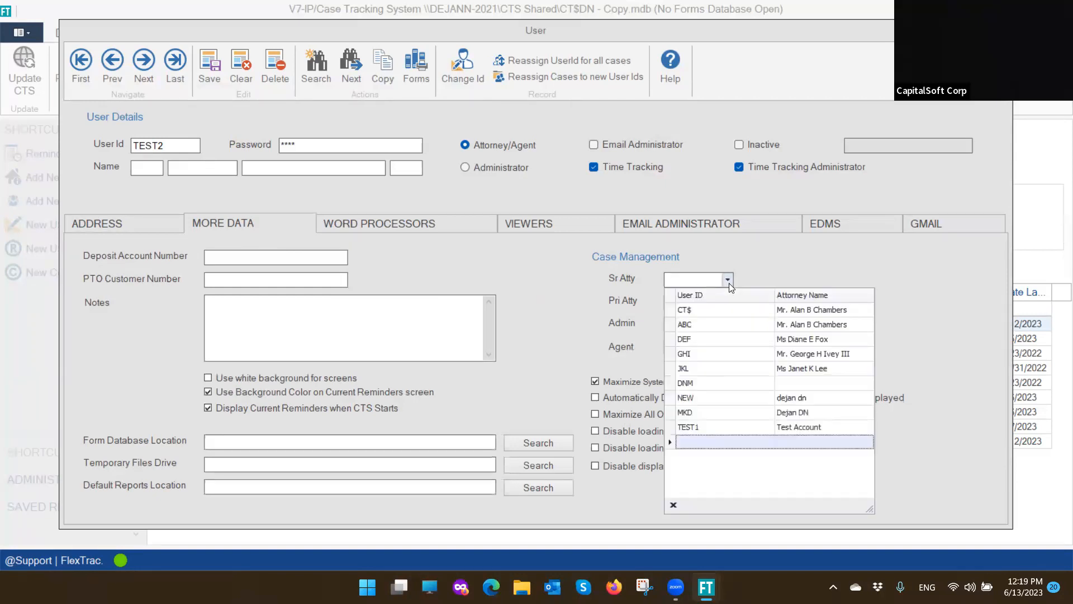
left_click(729, 329)
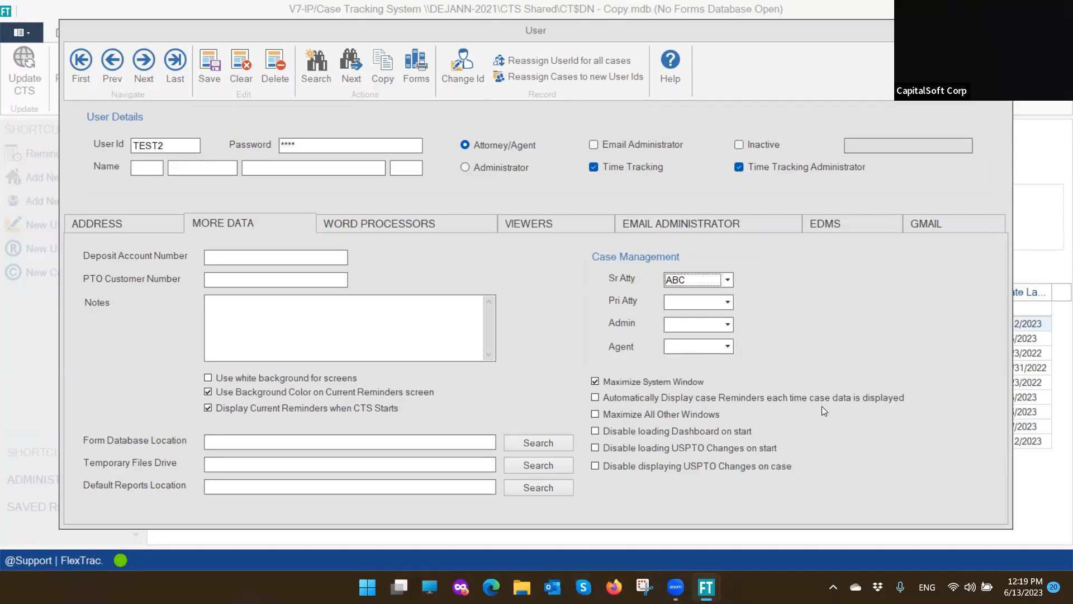
left_click(596, 399)
left_click(472, 440)
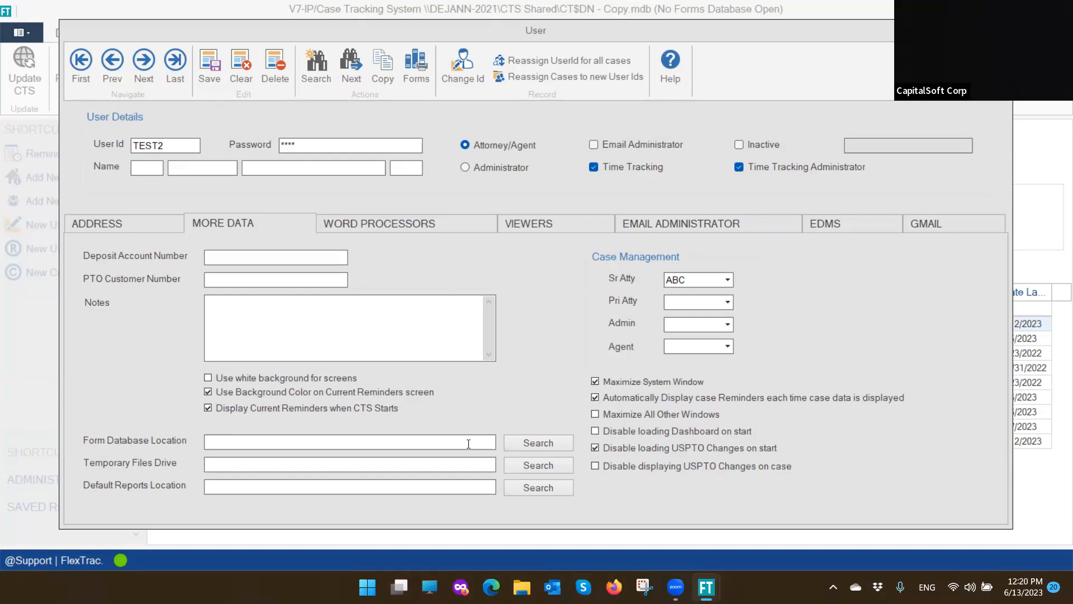
Set the user's Microsoft Word location to the WINWORD.EXE found by searching C:\Program Files
left_click(441, 221)
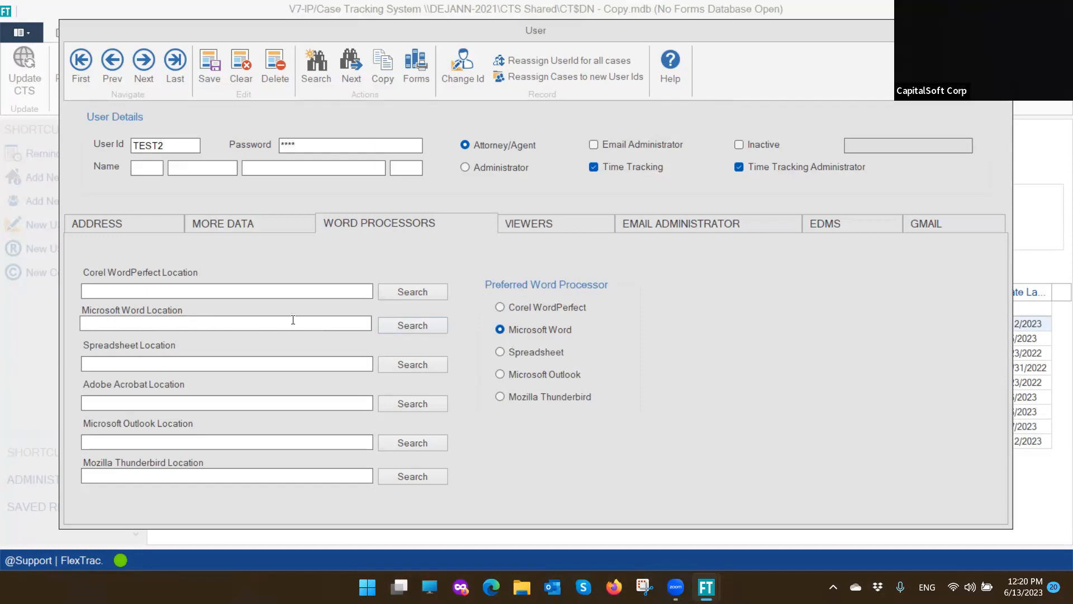
left_click(418, 327)
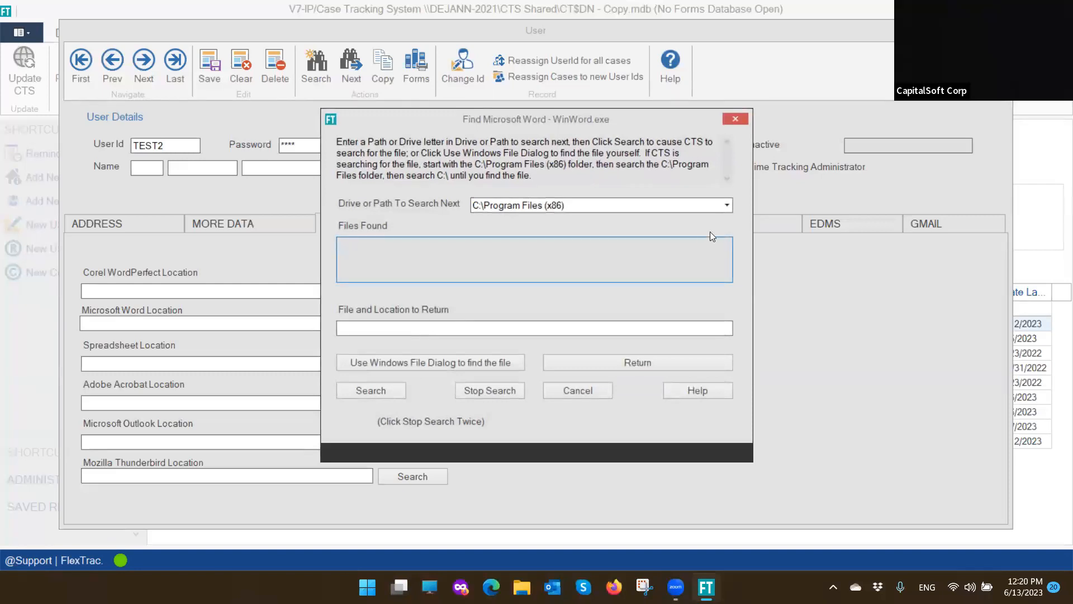
left_click(727, 208)
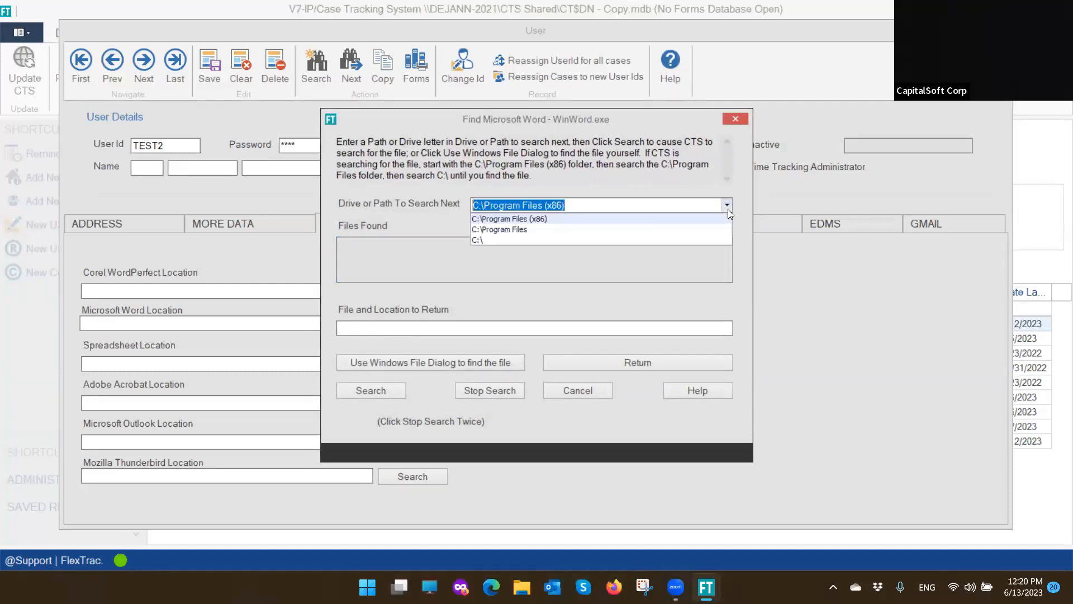
left_click(547, 230)
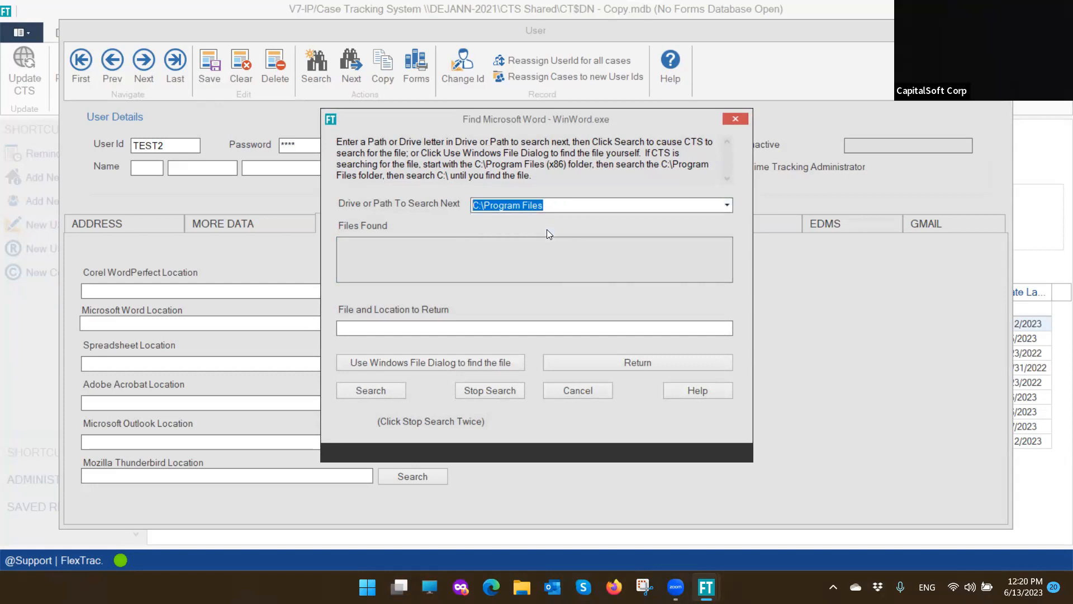
left_click(369, 390)
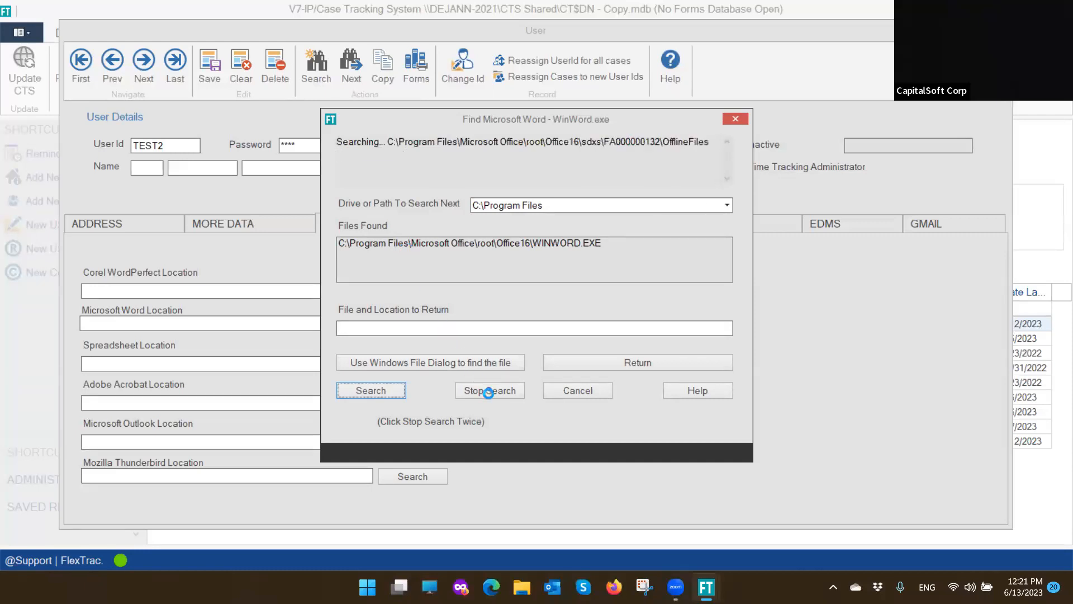
left_click(488, 392)
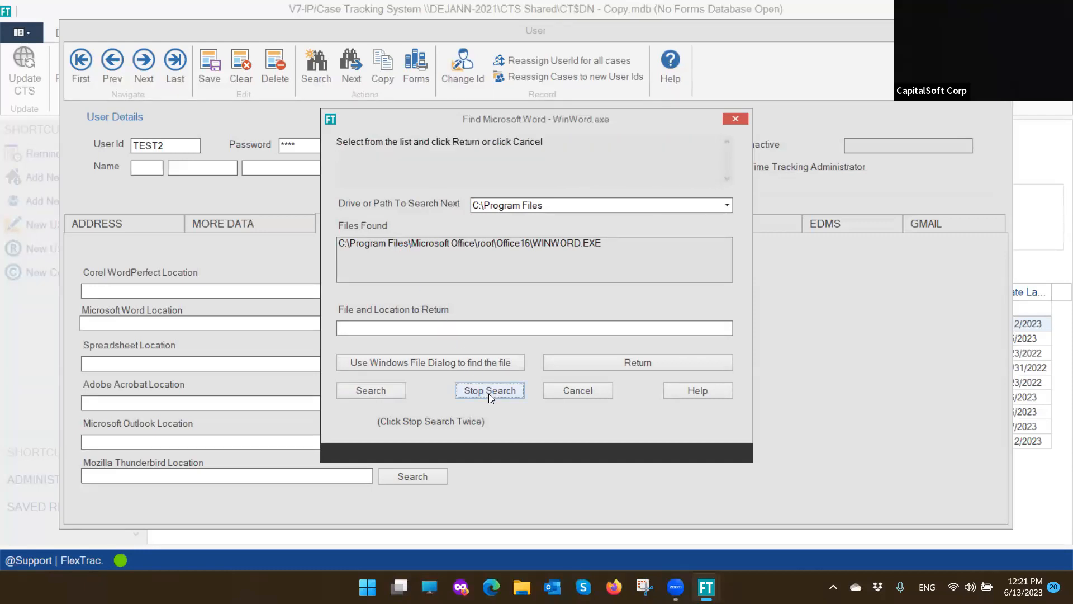
left_click(505, 245)
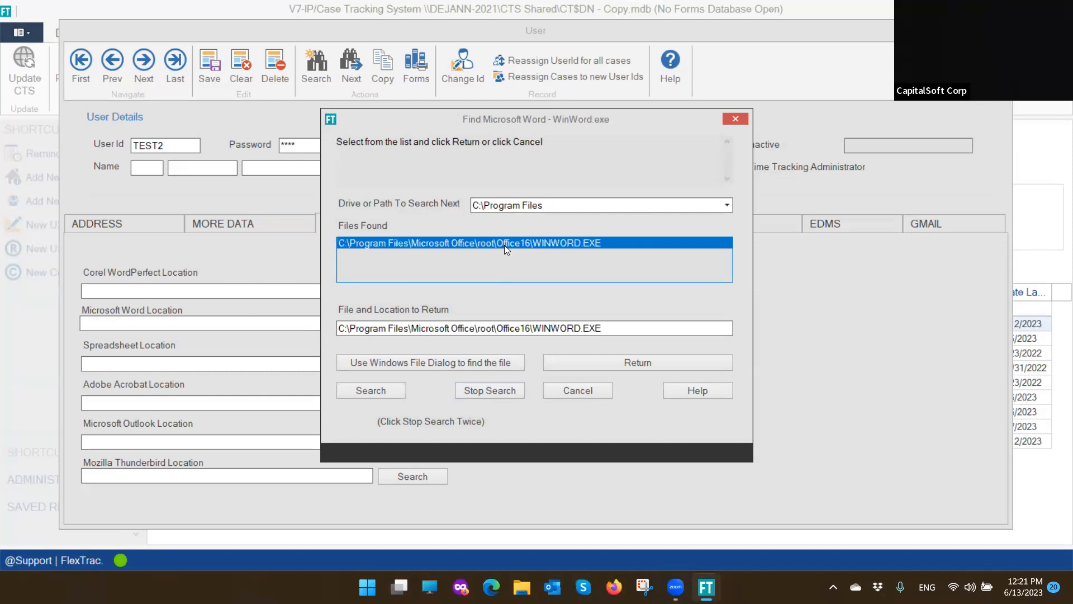
left_click(353, 329)
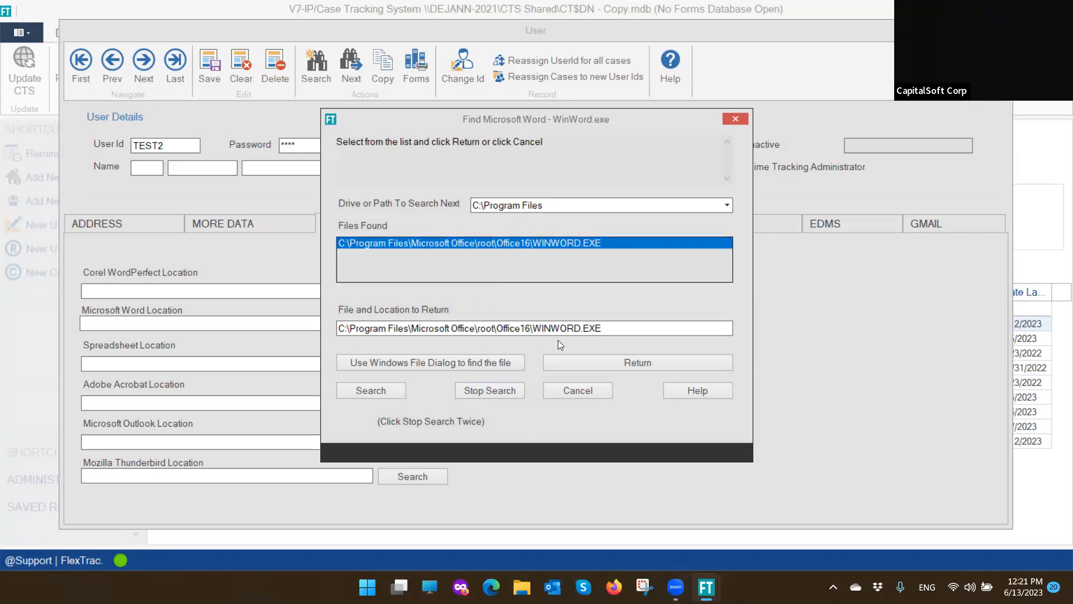
left_click(637, 362)
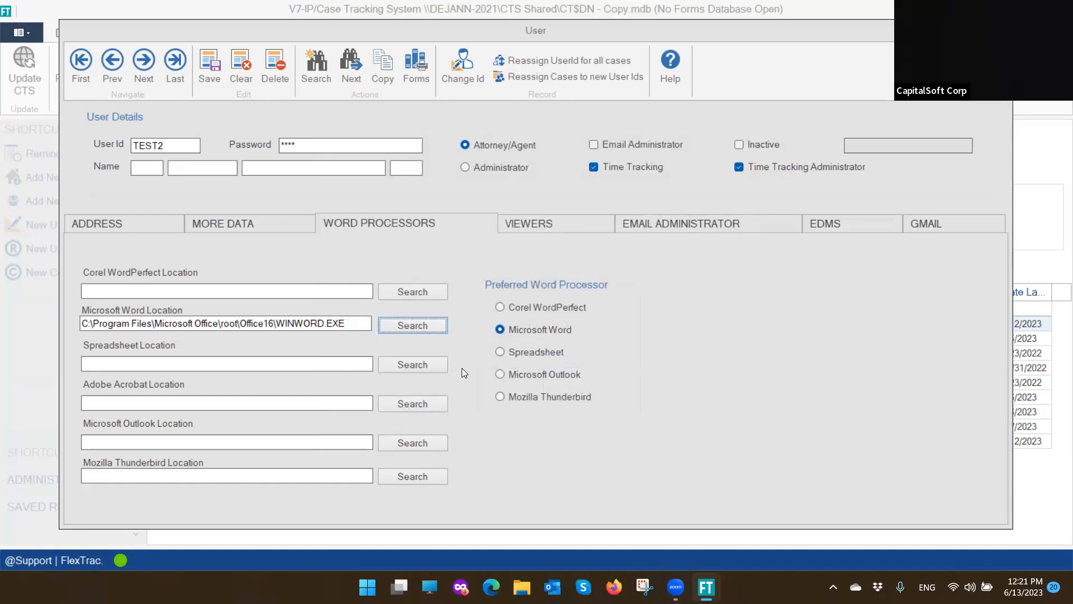
Set the user's spreadsheet location to the Microsoft Excel EXCEL.EXE found by searching C:\Program Files
left_click(430, 366)
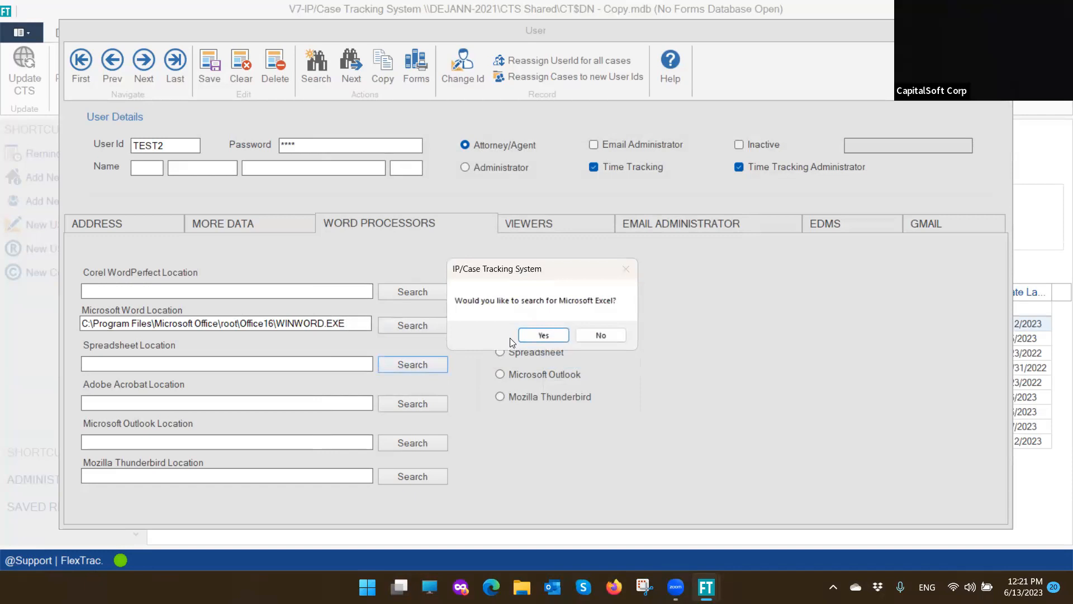
left_click(542, 334)
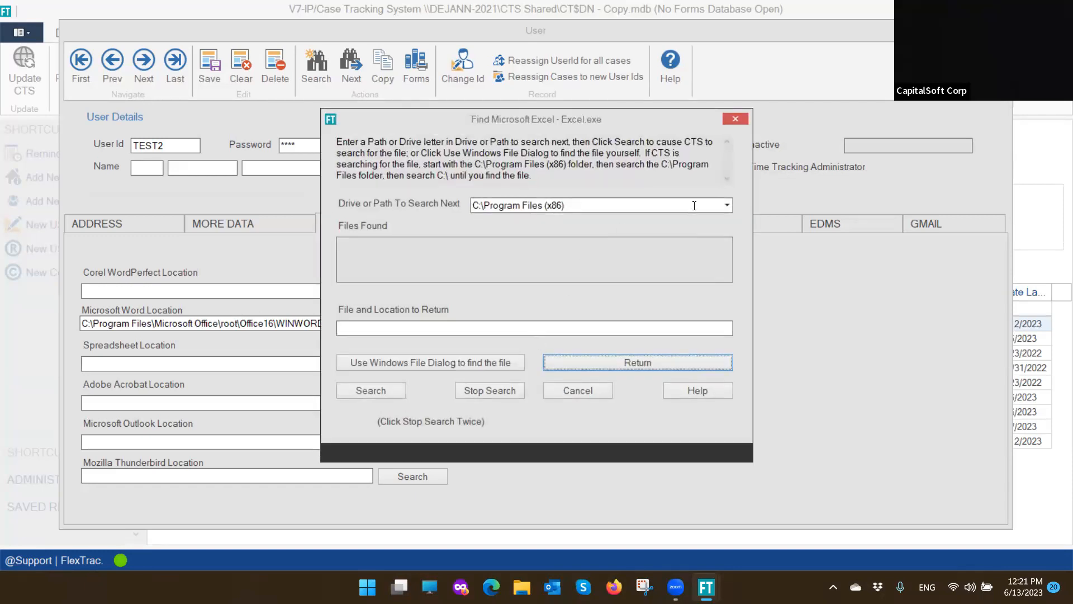
left_click(727, 210)
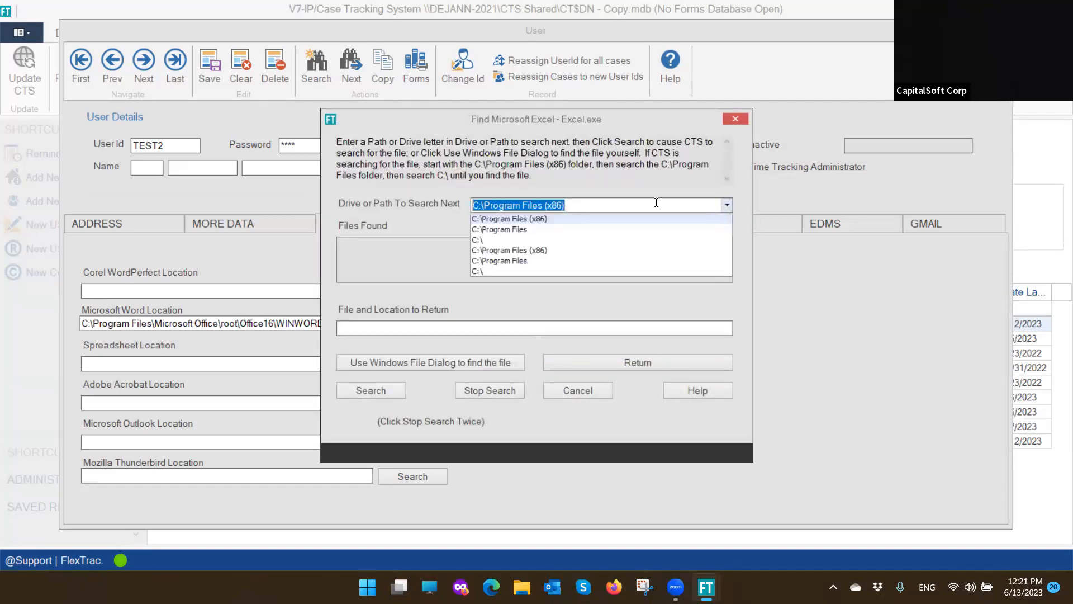
left_click(505, 229)
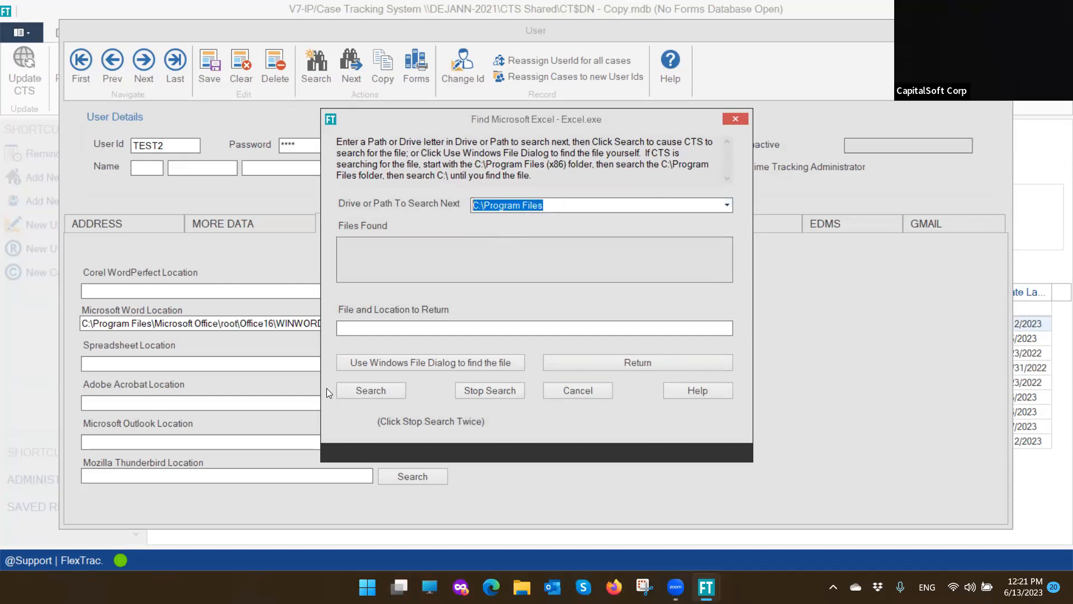
left_click(368, 391)
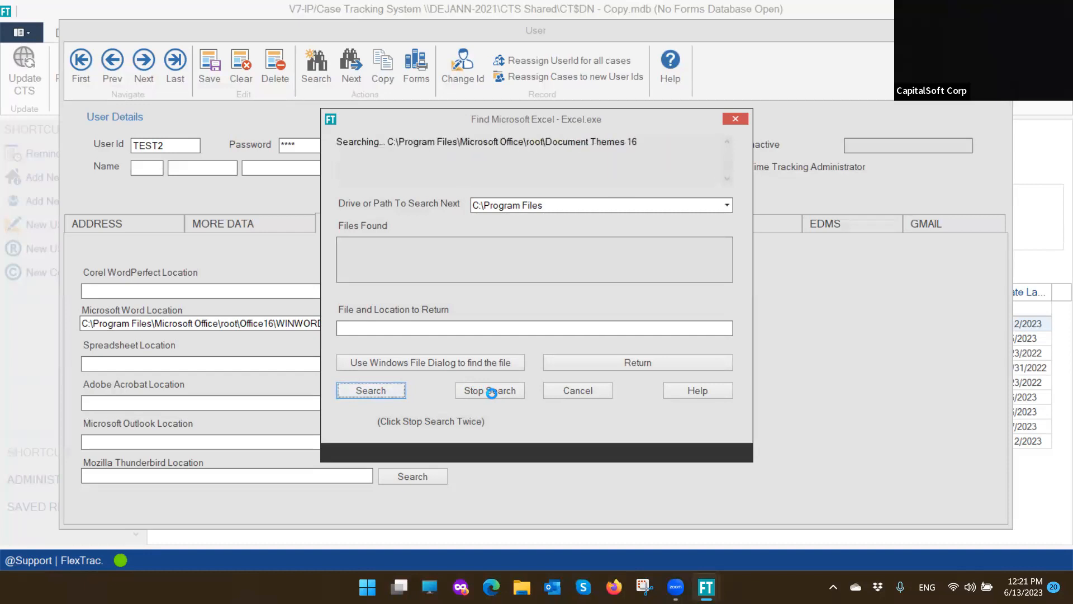
left_click(491, 391)
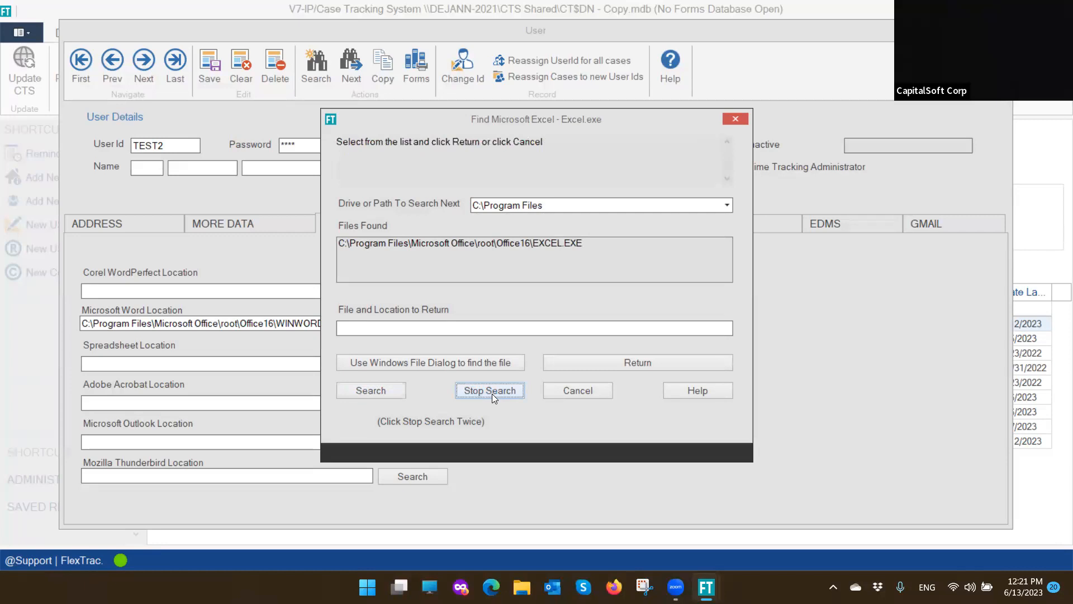
left_click(511, 243)
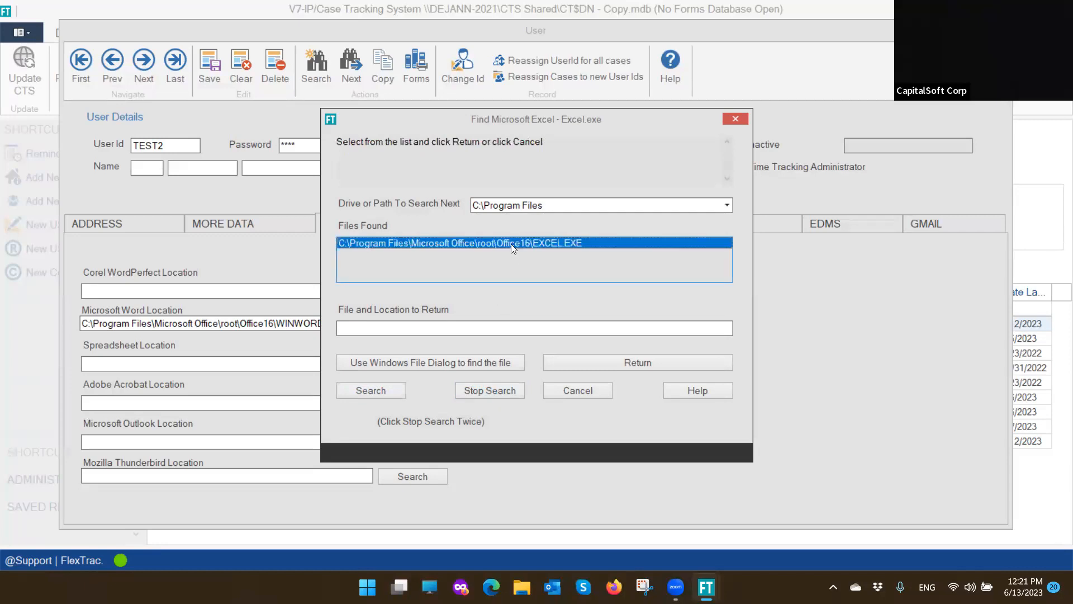
left_click(604, 362)
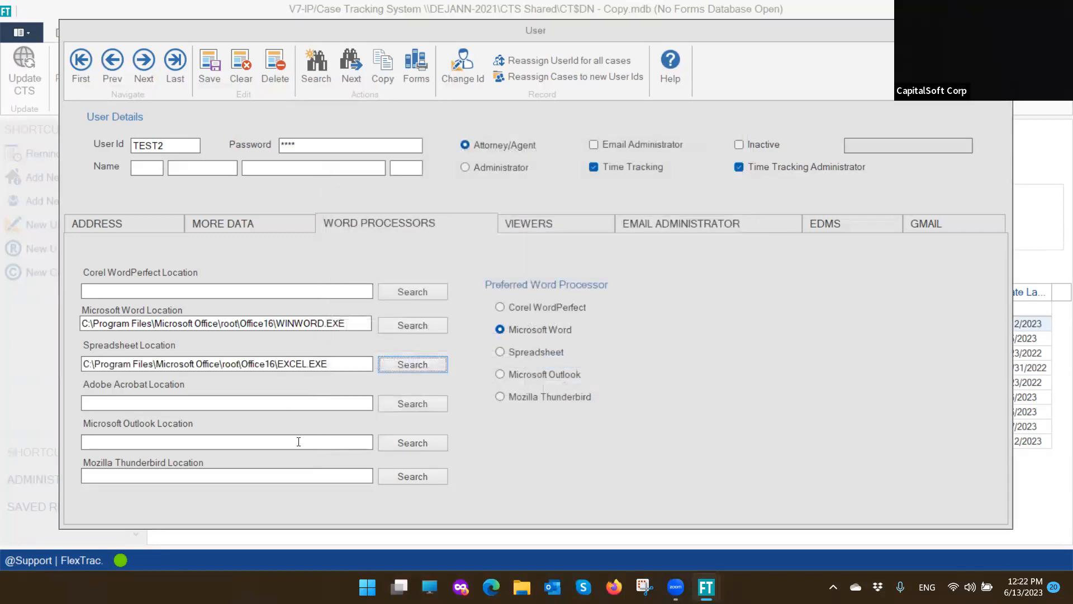
Set the user's Microsoft Outlook location to the OUTLOOK.EXE found by searching C:\Program Files
left_click(417, 445)
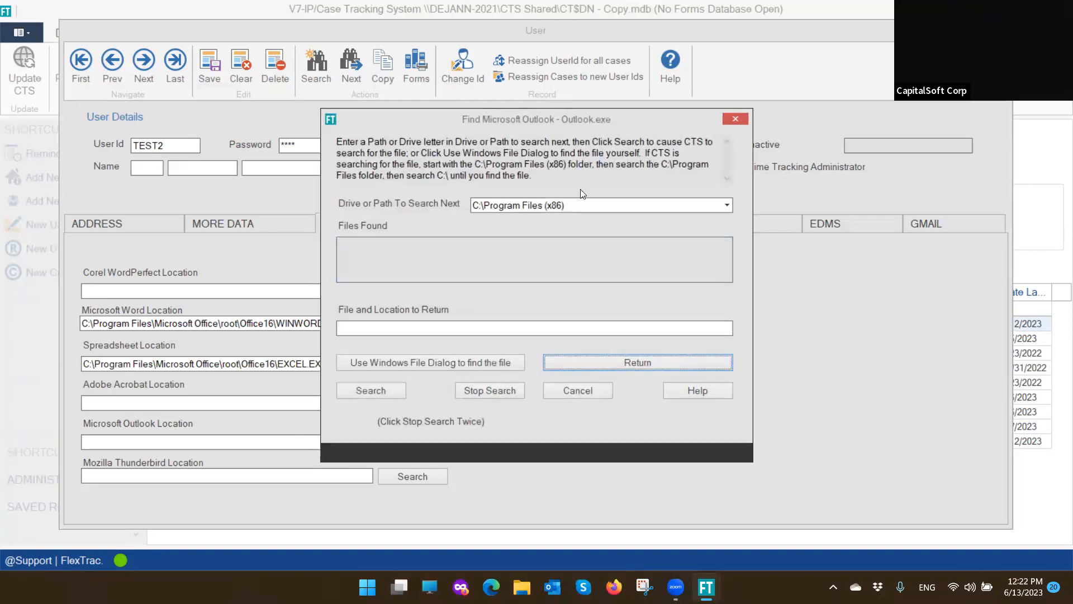
left_click(725, 204)
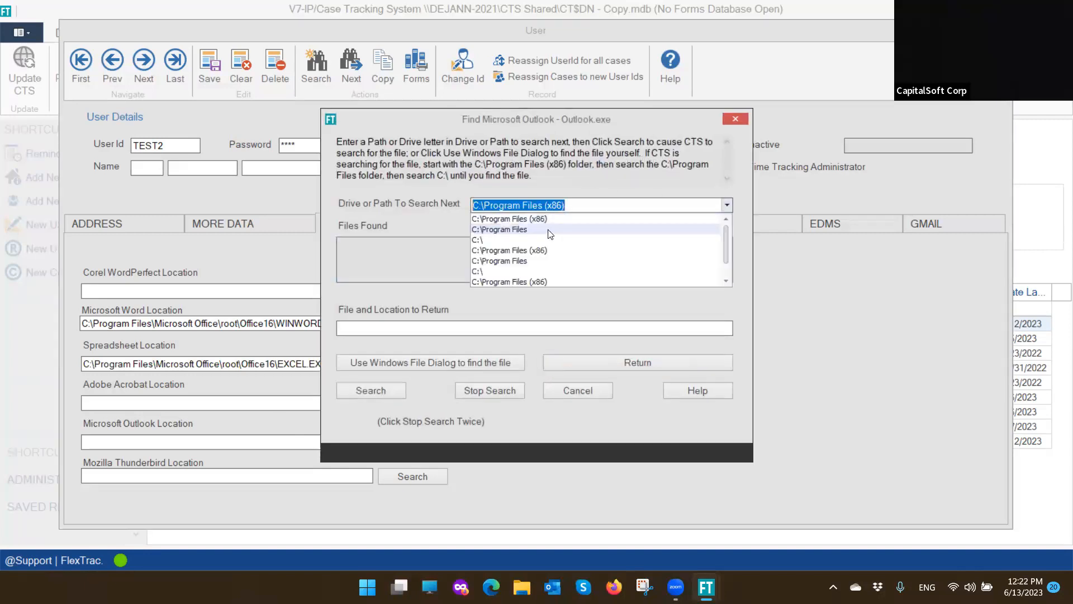
left_click(550, 233)
left_click(345, 389)
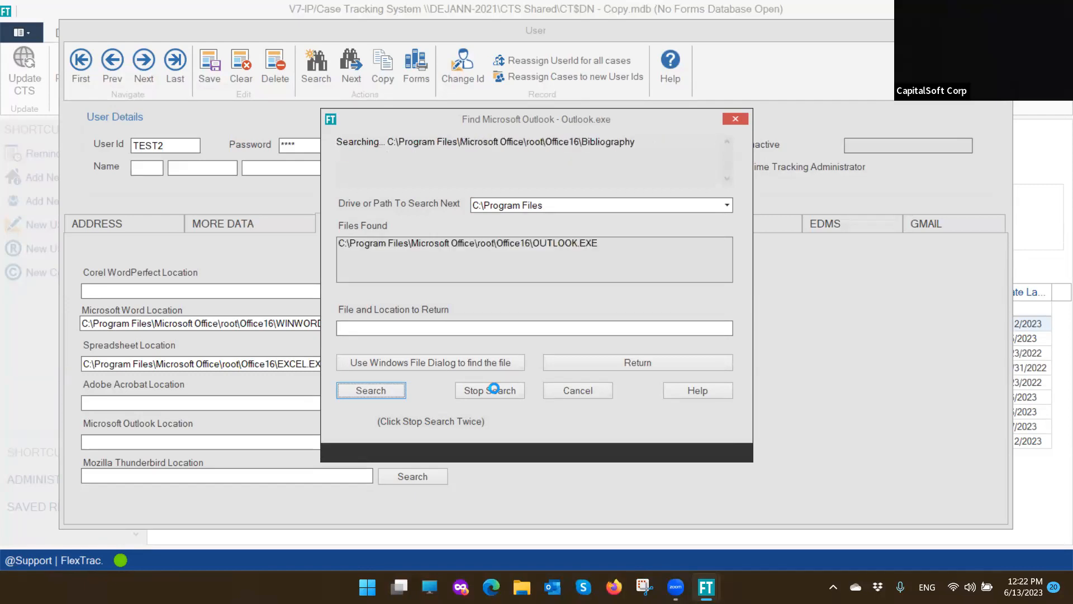
left_click(494, 389)
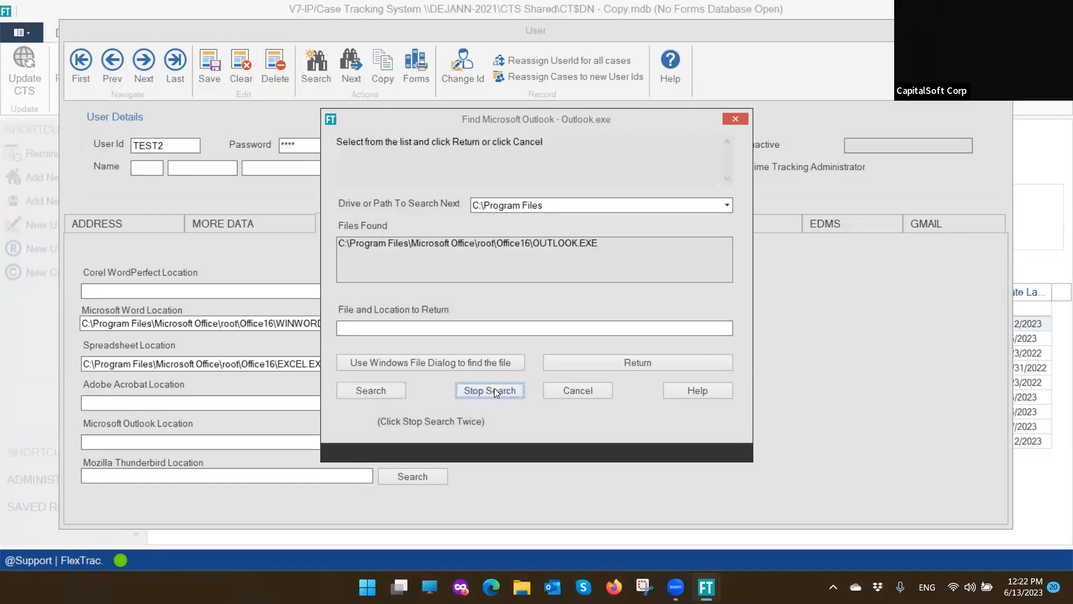
left_click(514, 243)
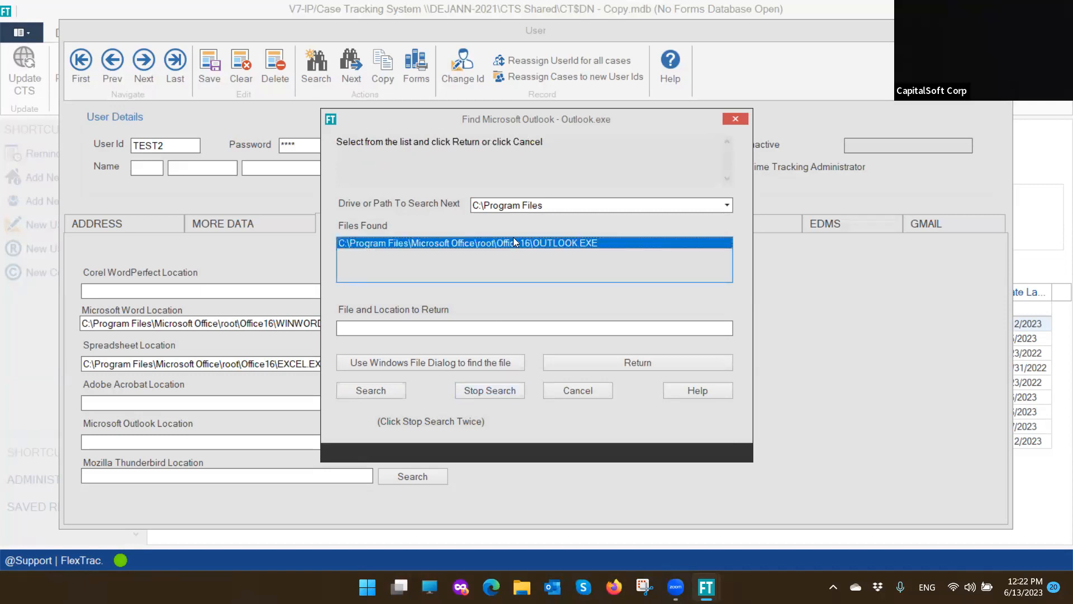
left_click(573, 364)
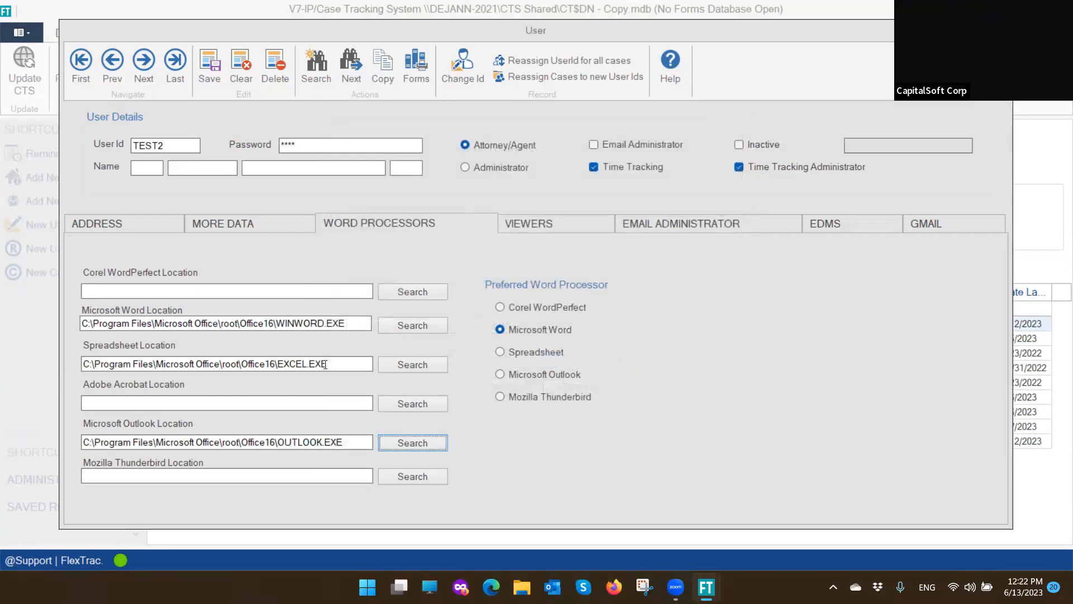
Review the user's Viewers, Email Administrator, EDMS and Gmail settings
left_click(546, 224)
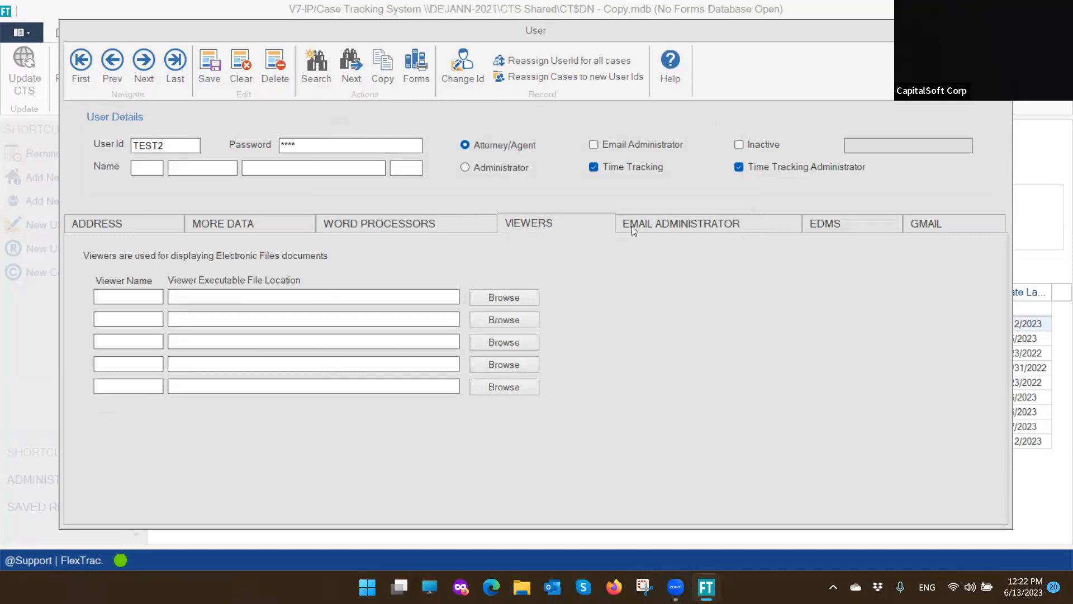
left_click(663, 223)
left_click(808, 221)
left_click(929, 224)
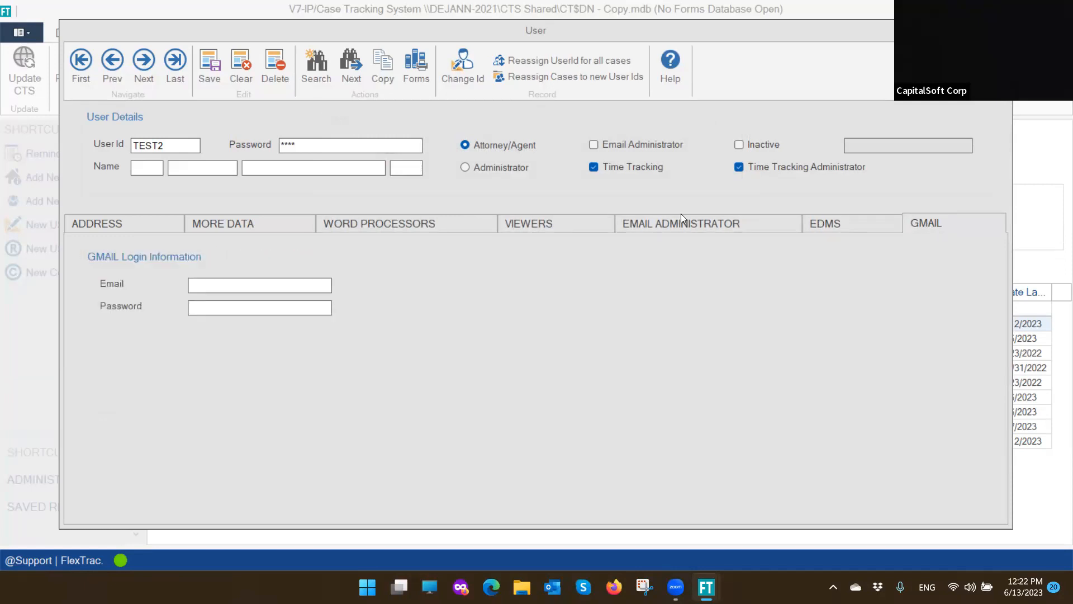
Recheck the word processor locations, and save and close the TEST2 user record
left_click(420, 225)
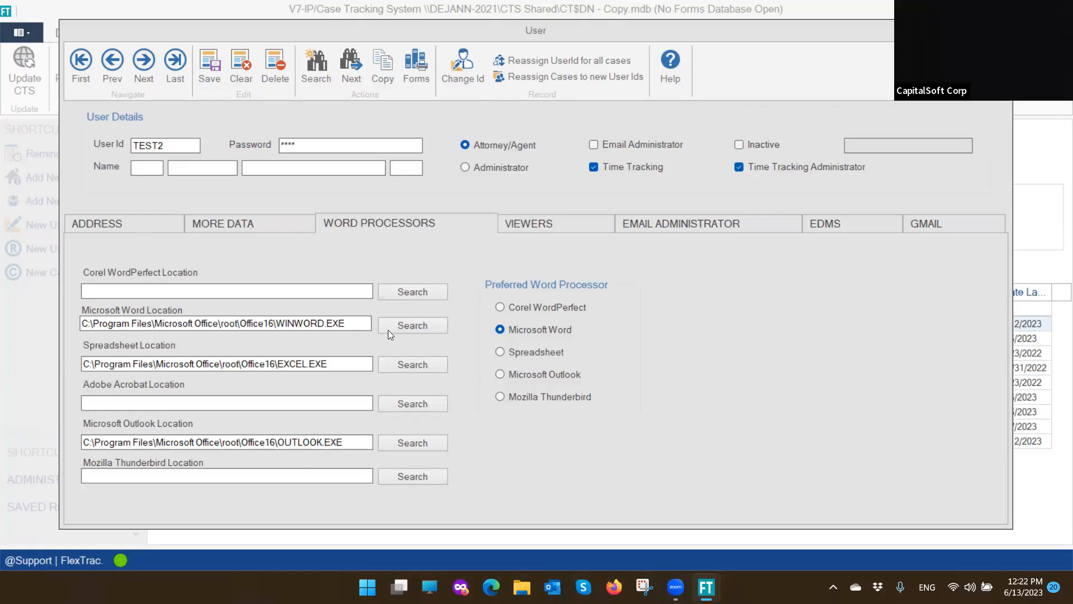
left_click(208, 54)
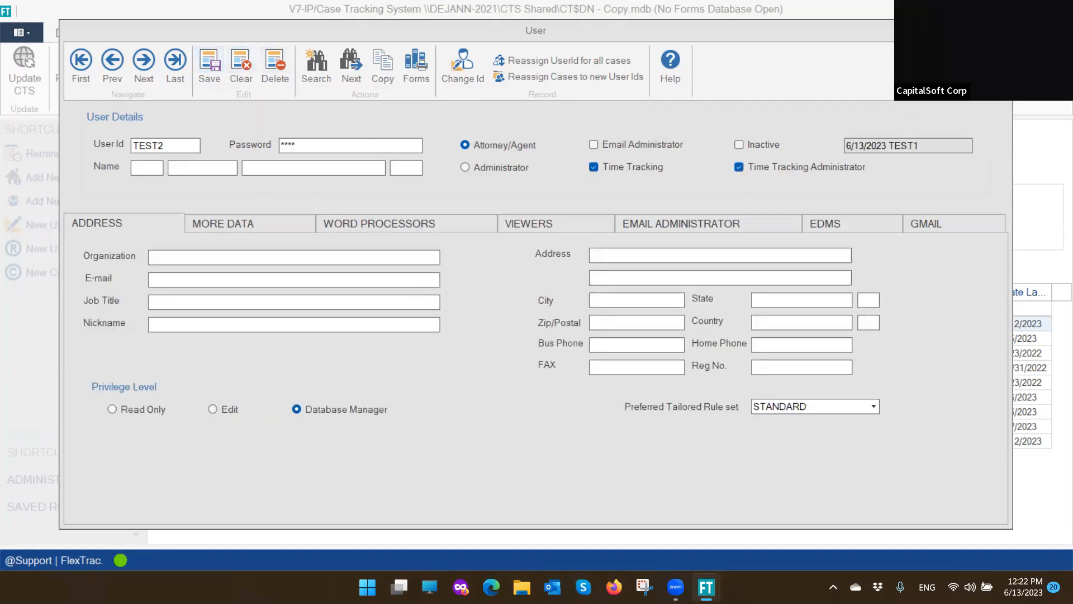
left_click(1000, 31)
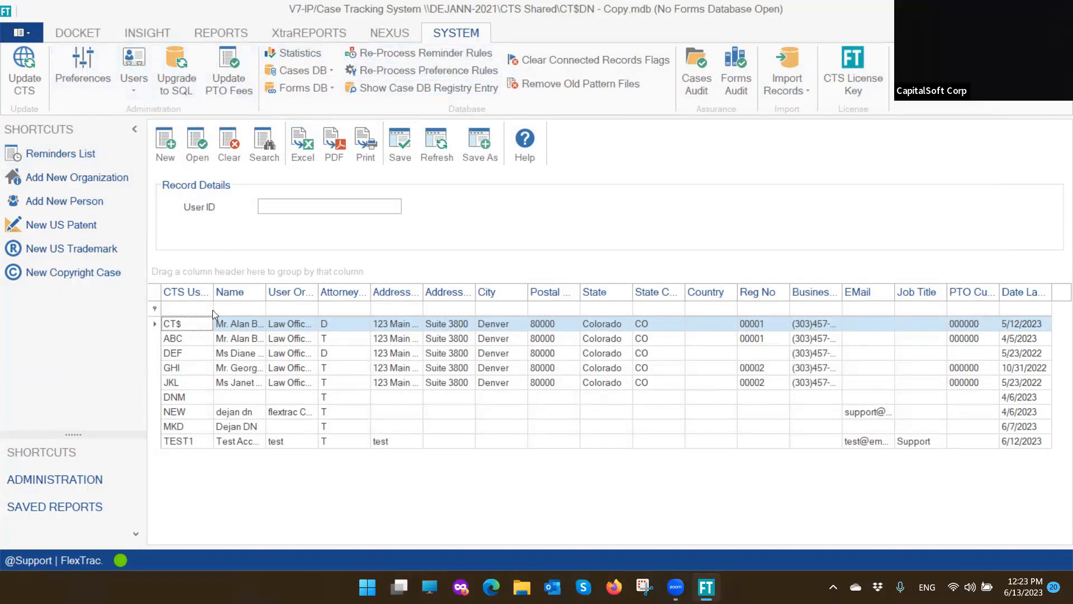
Reload the user management list and select the TEST2 user in it
left_click(95, 33)
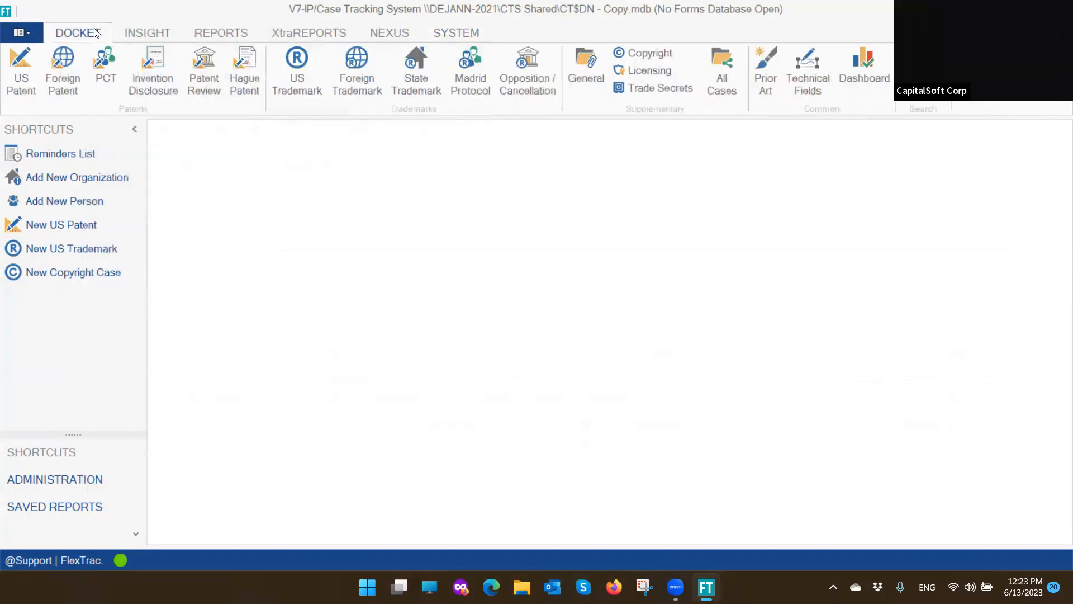
left_click(451, 33)
left_click(129, 78)
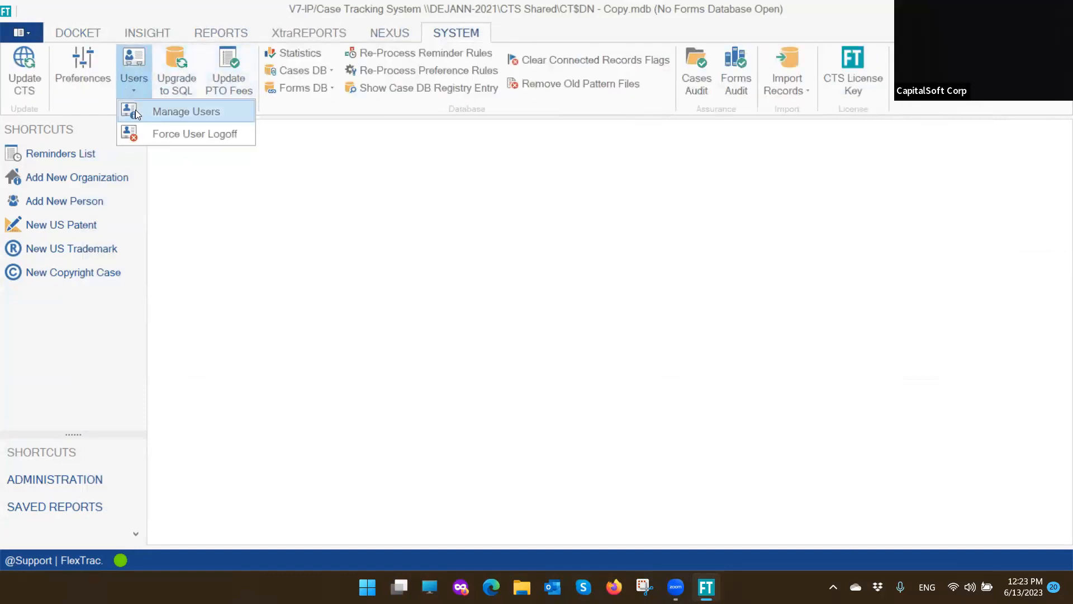
left_click(151, 110)
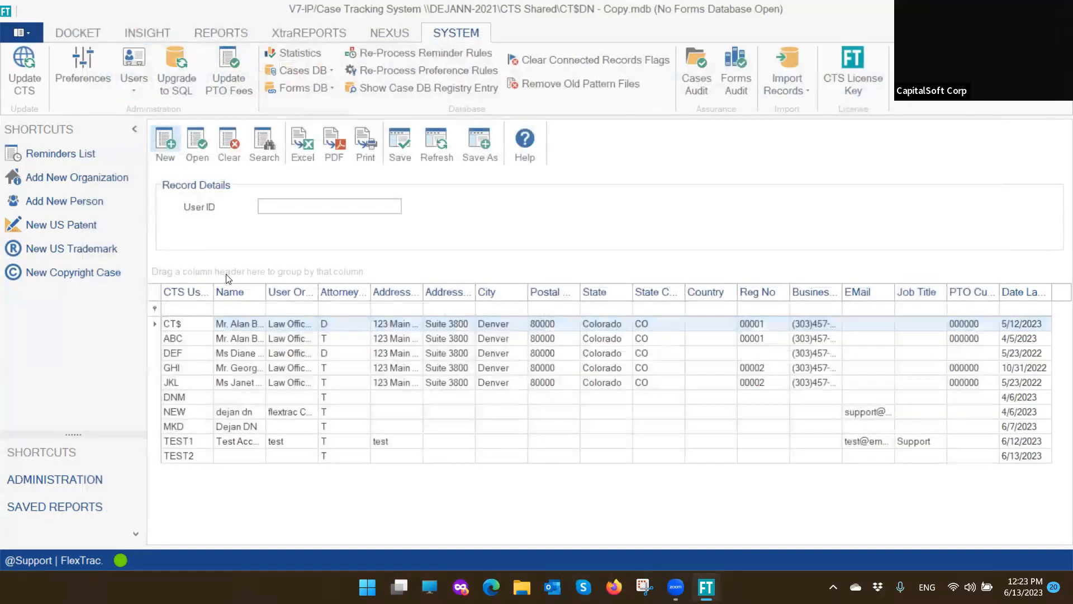
left_click(180, 456)
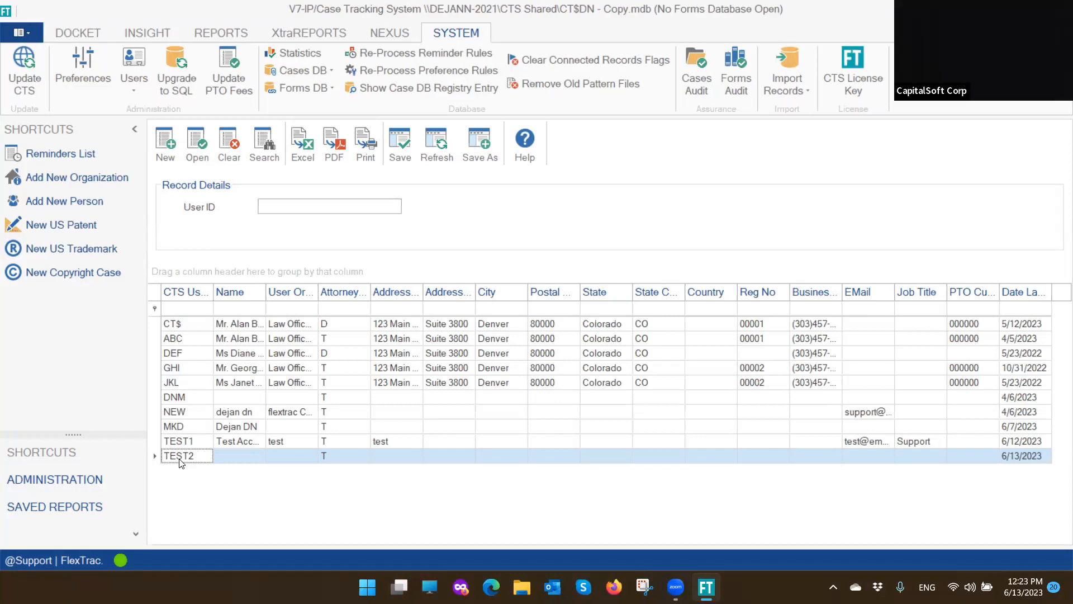
Close and restart the case tracking system, and set the logon username to TEST2
left_click(860, 96)
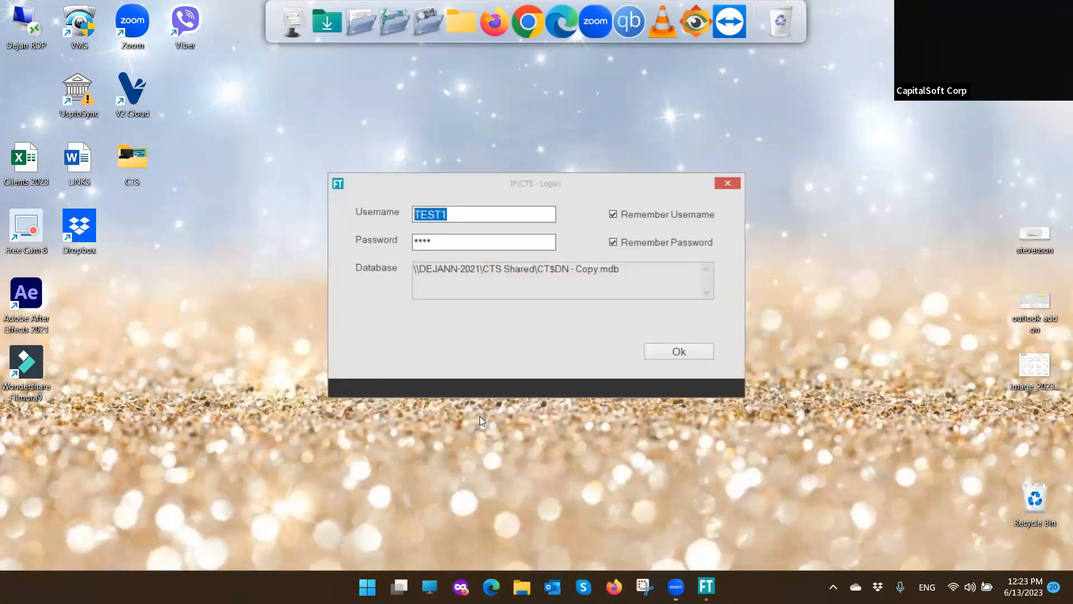
left_click(456, 214)
key("BackSpace")
type("2")
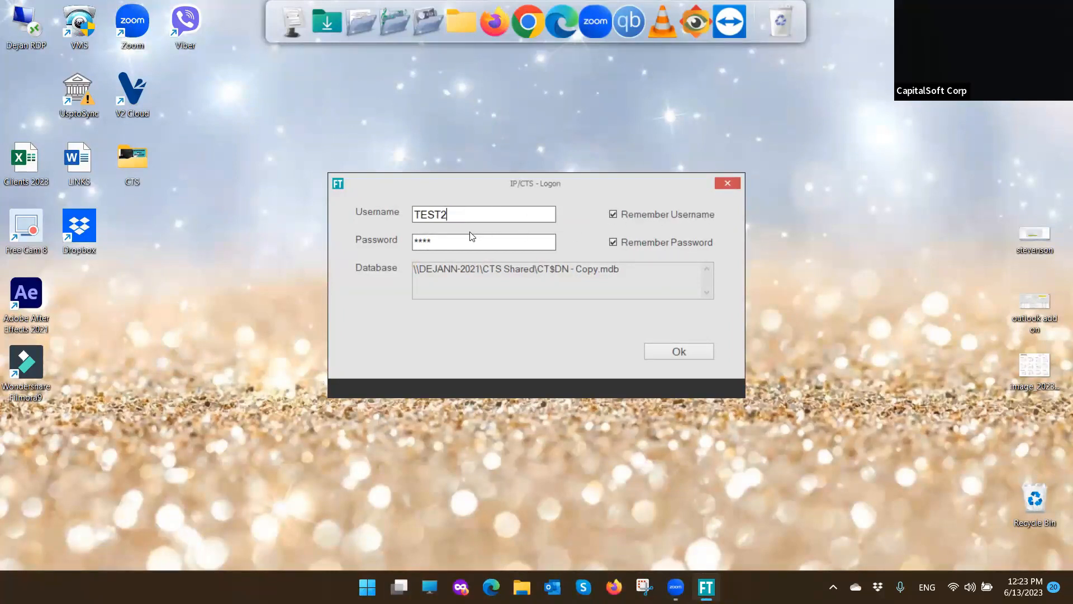
Enter the account password, log on, and continue past the product notice
key("Tab")
type("*****")
key("BackSpace")
key("BackSpace")
key("BackSpace")
key("BackSpace")
key("BackSpace")
type("****")
left_click(671, 352)
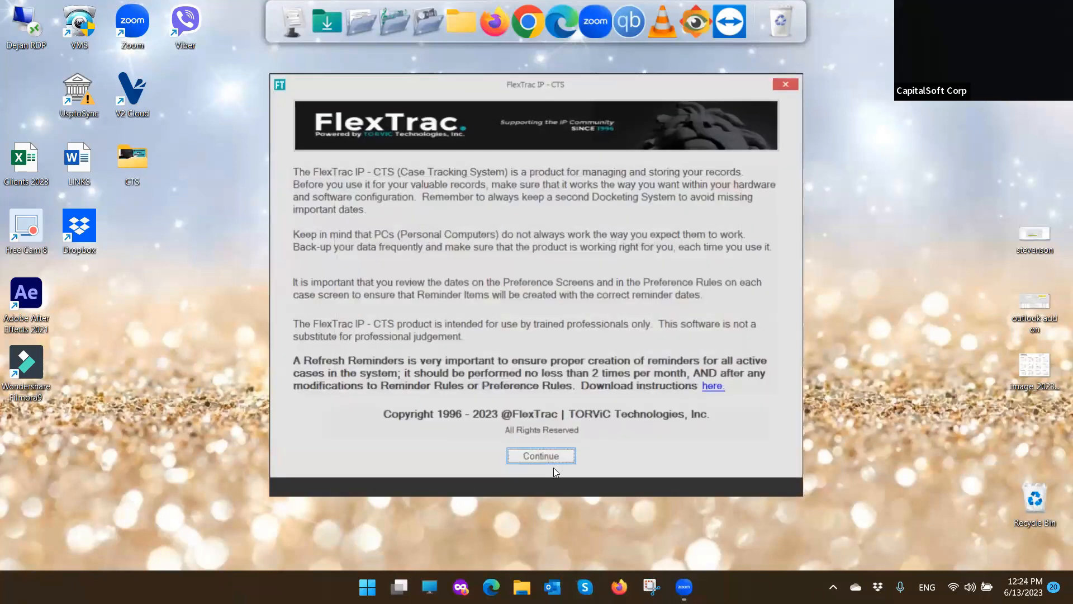
left_click(547, 460)
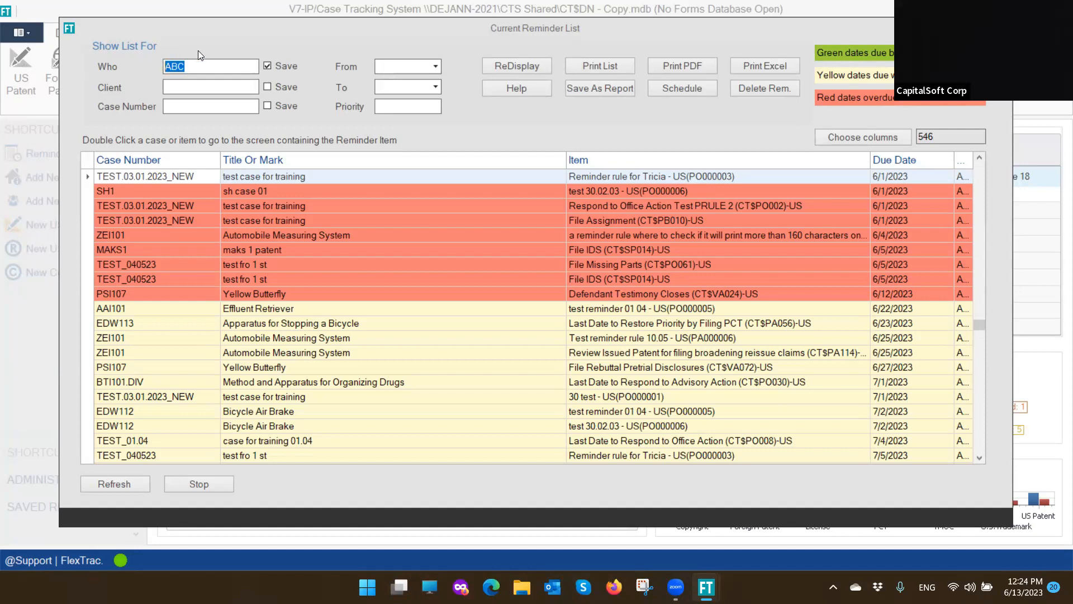
Widen the reminder list's Who column, clear the Who filter and redisplay the reminders for all users
left_click_drag(870, 164, 802, 163)
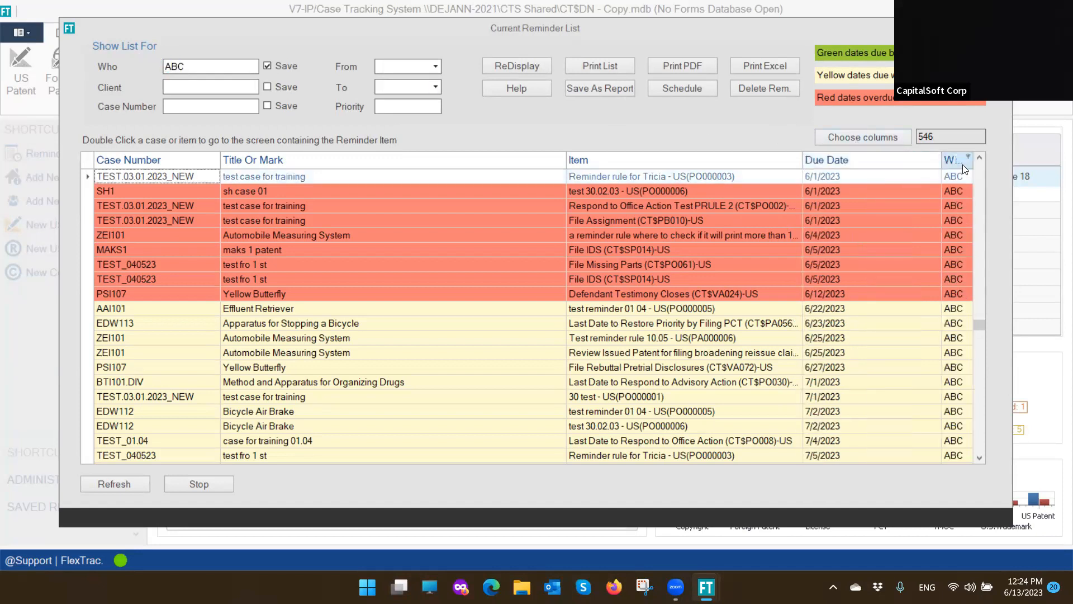
left_click_drag(186, 66, 101, 55)
key("BackSpace")
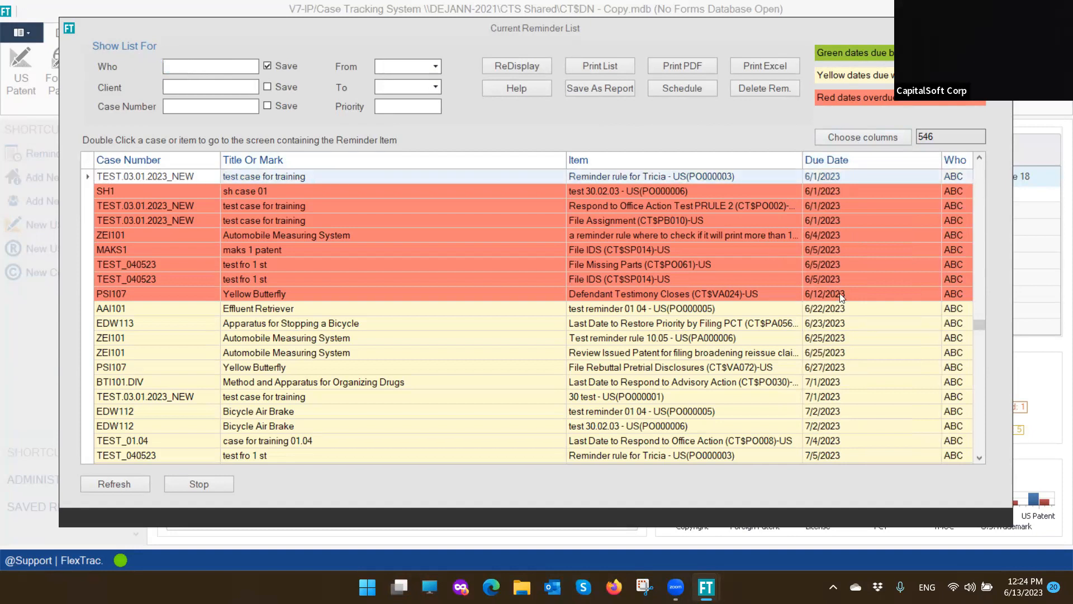
scroll(928, 285, "down", 7)
scroll(920, 281, "up", 7)
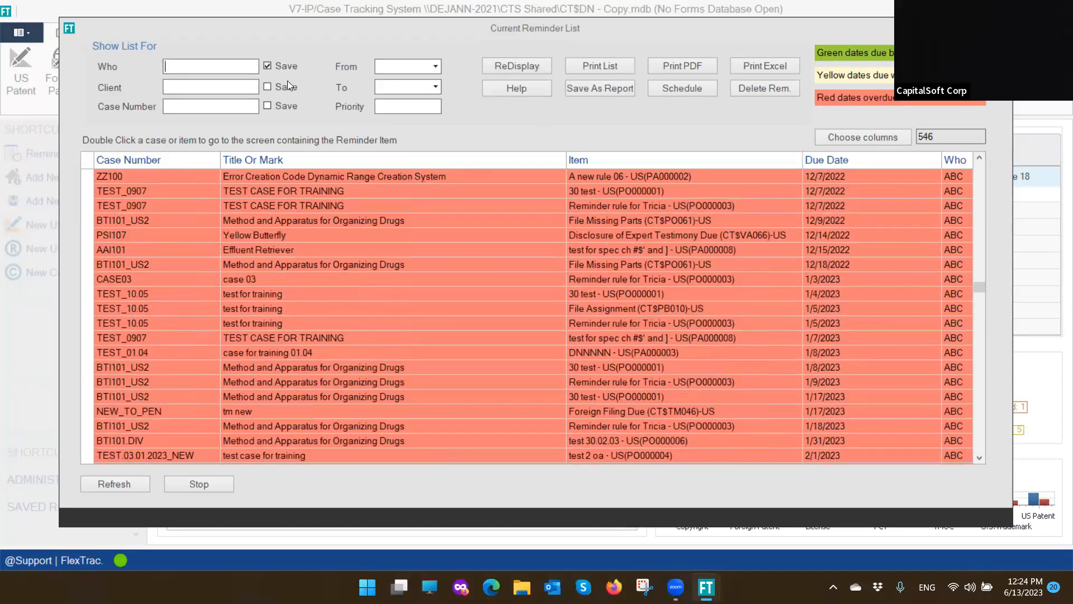
left_click(497, 67)
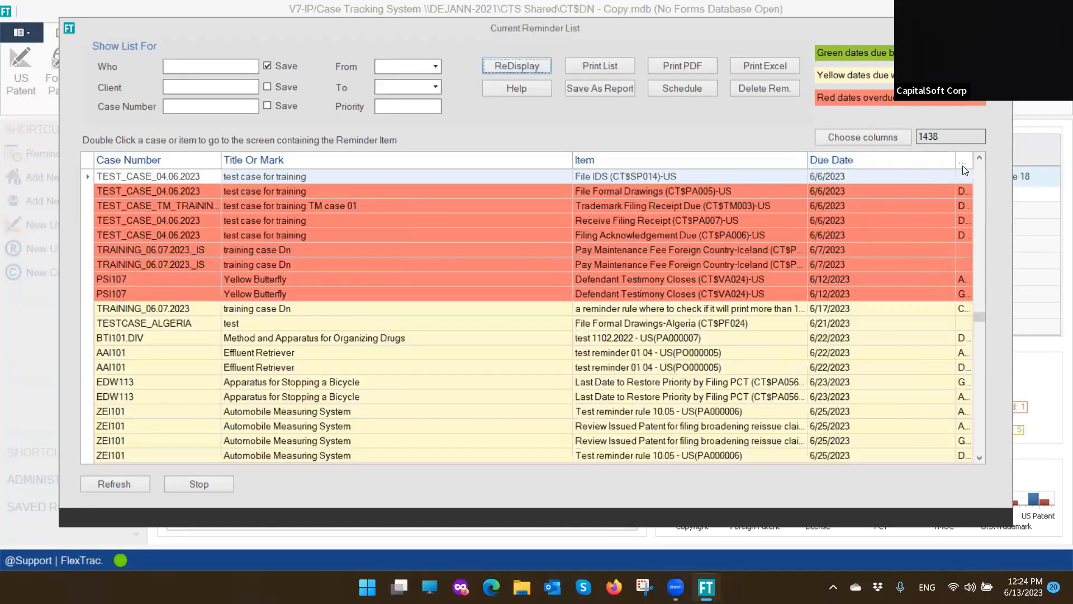
Widen the Who column and look through the reminders to see who each is assigned to
left_click_drag(955, 162, 890, 162)
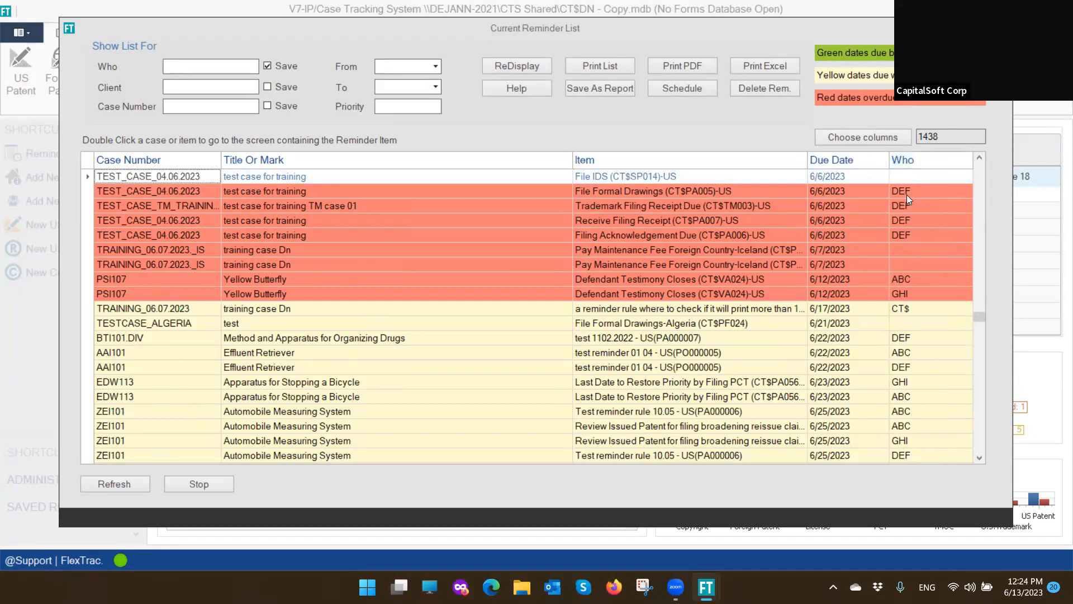
scroll(907, 195, "up", 12)
scroll(907, 195, "up", 20)
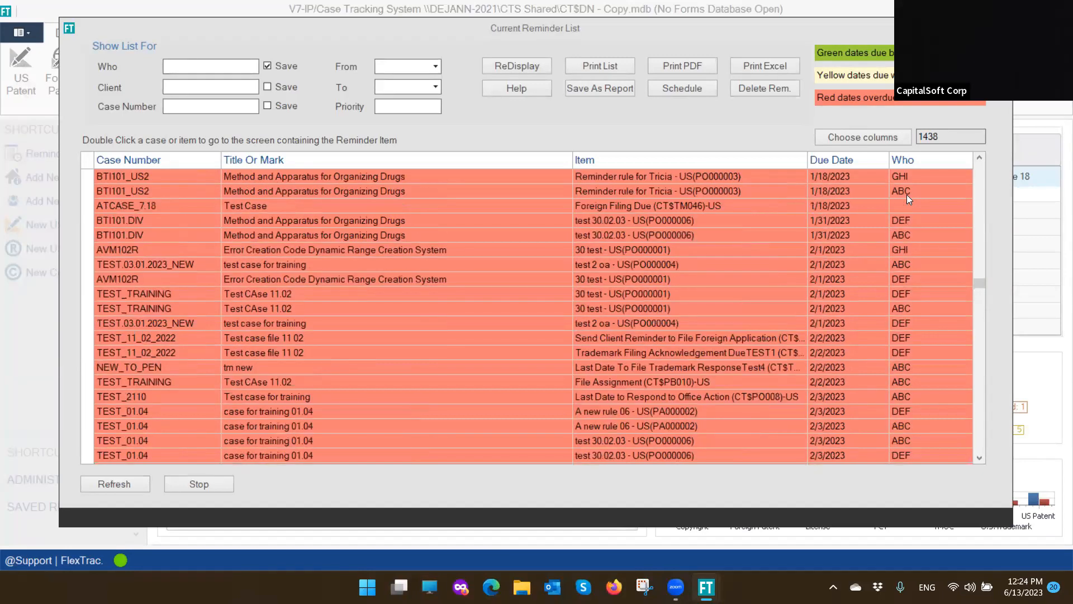
Filter the reminder list to show only reminders assigned to TEST2
left_click(237, 63)
type("test2")
left_click(503, 70)
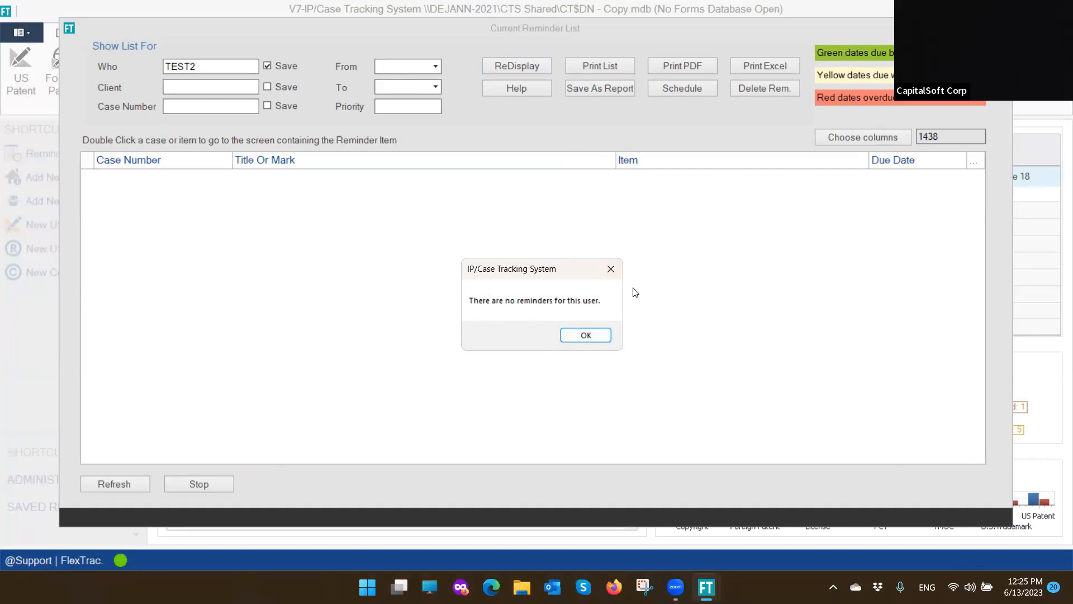
left_click(578, 337)
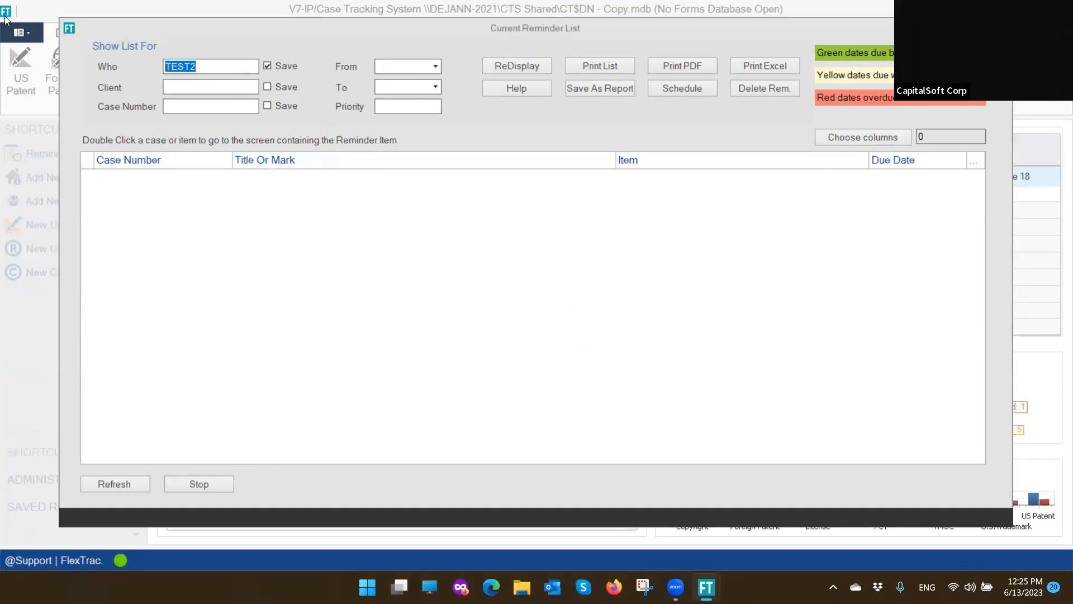
Clear the TEST2 filter, redisplay the reminders for all users and close the reminder list
key("Delete")
left_click(514, 70)
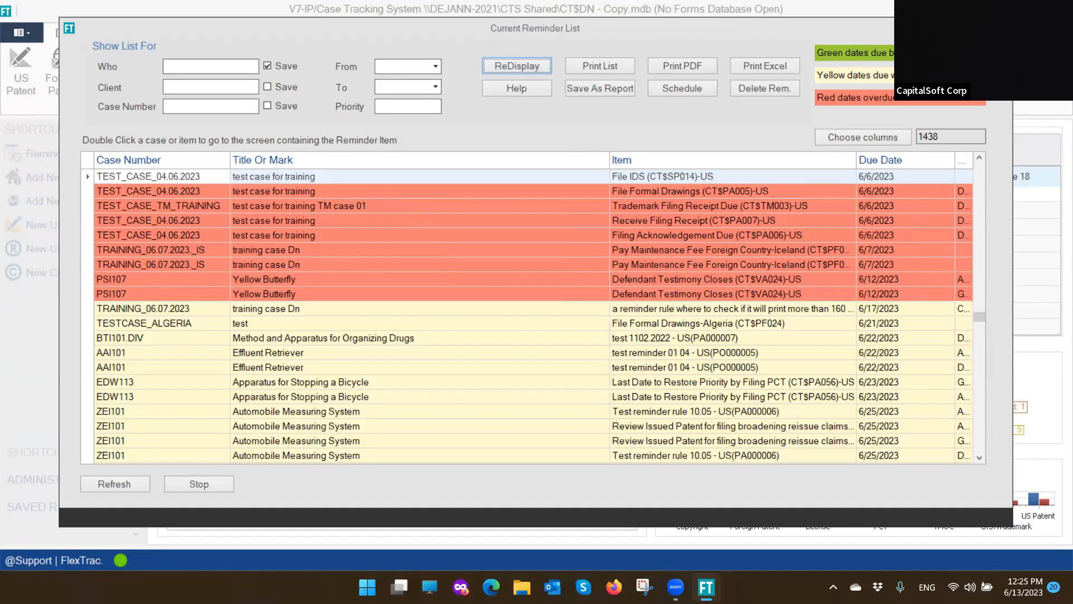
left_click(998, 28)
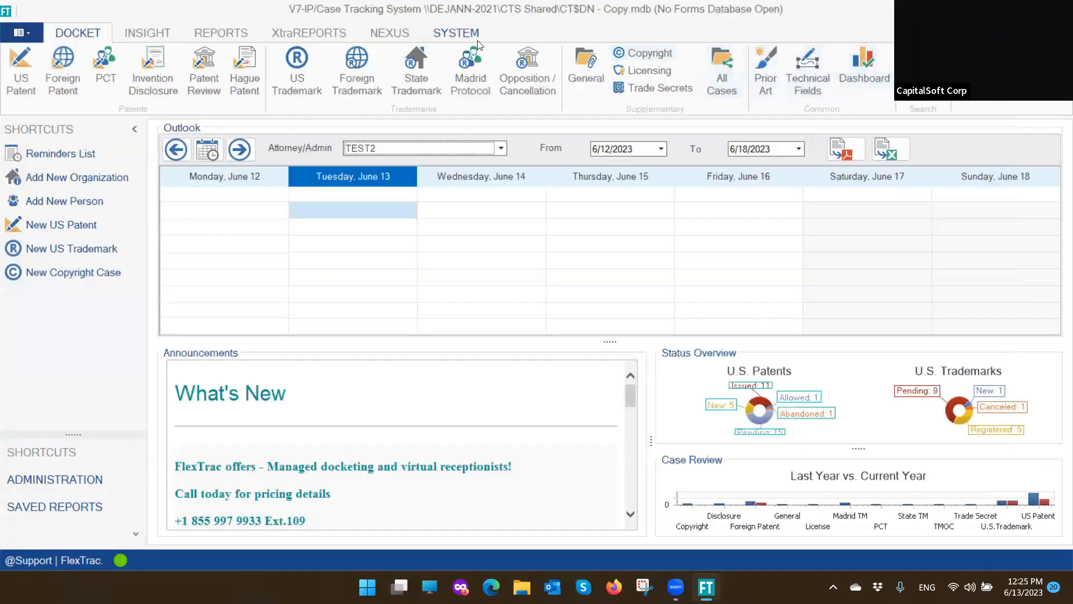
Open the organizations list, select the SD organization and look through the records
left_click(463, 34)
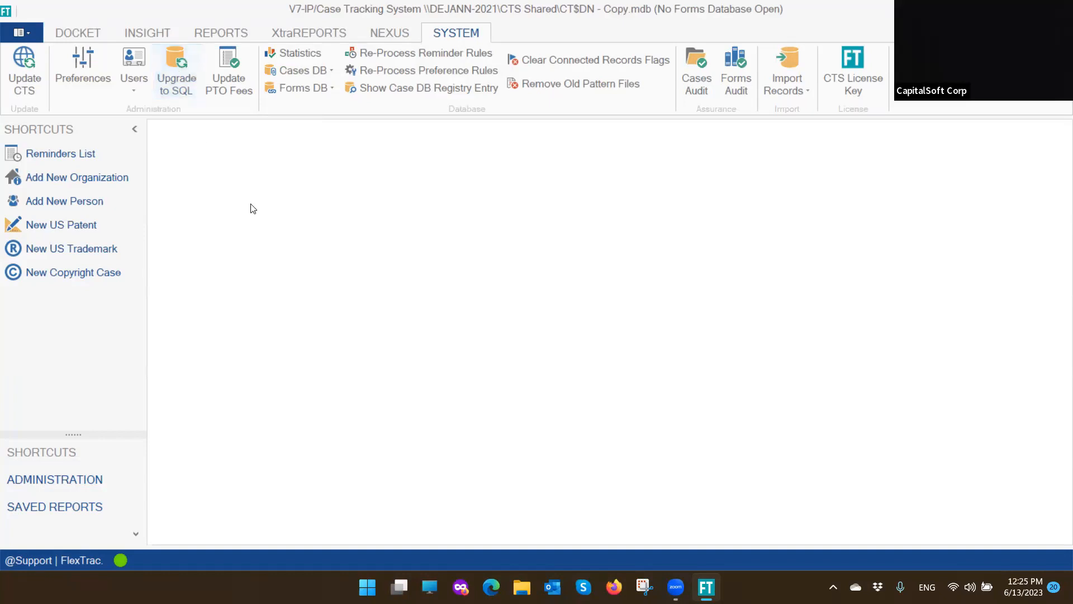
left_click(390, 33)
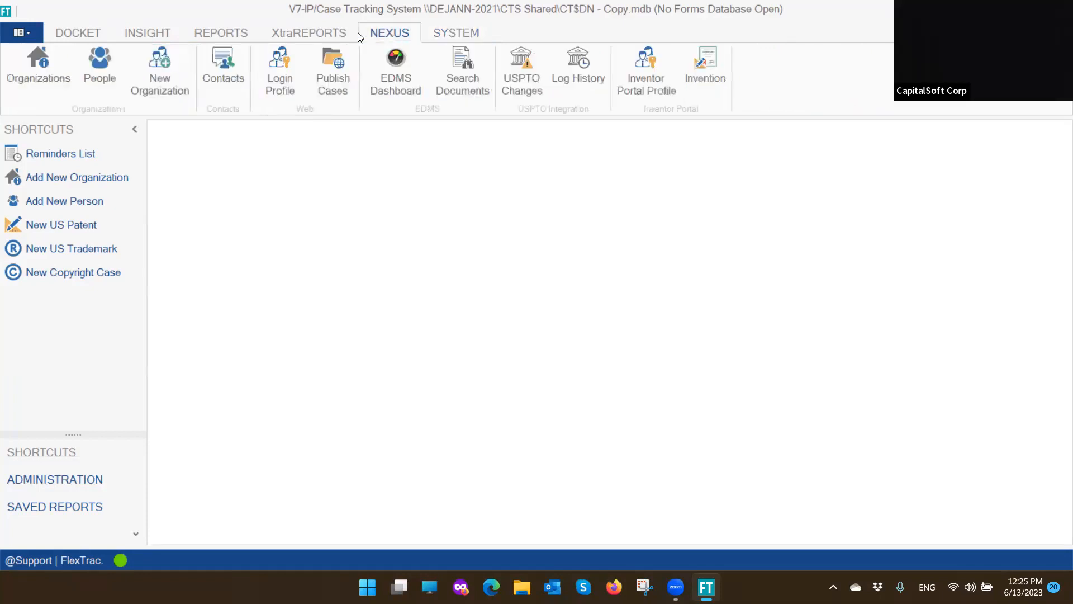
left_click(16, 66)
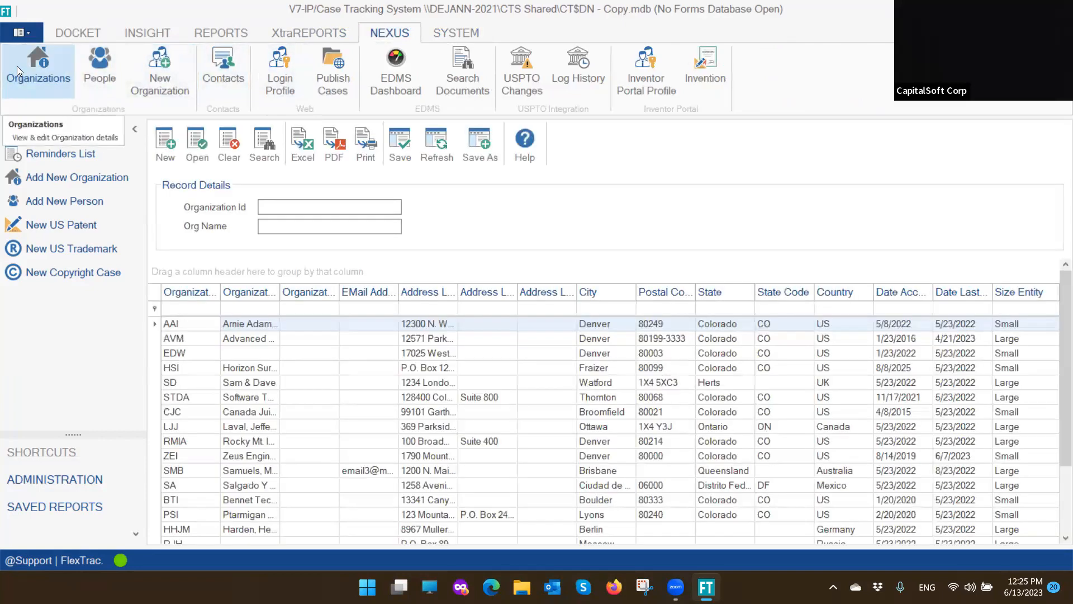
left_click(268, 383)
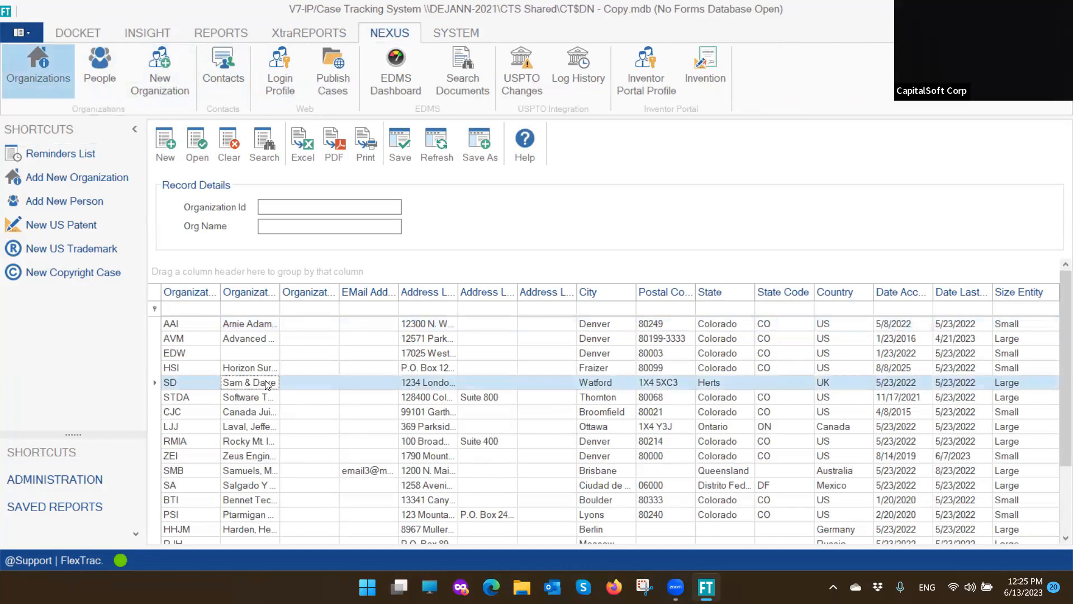
scroll(268, 384, "down", 2)
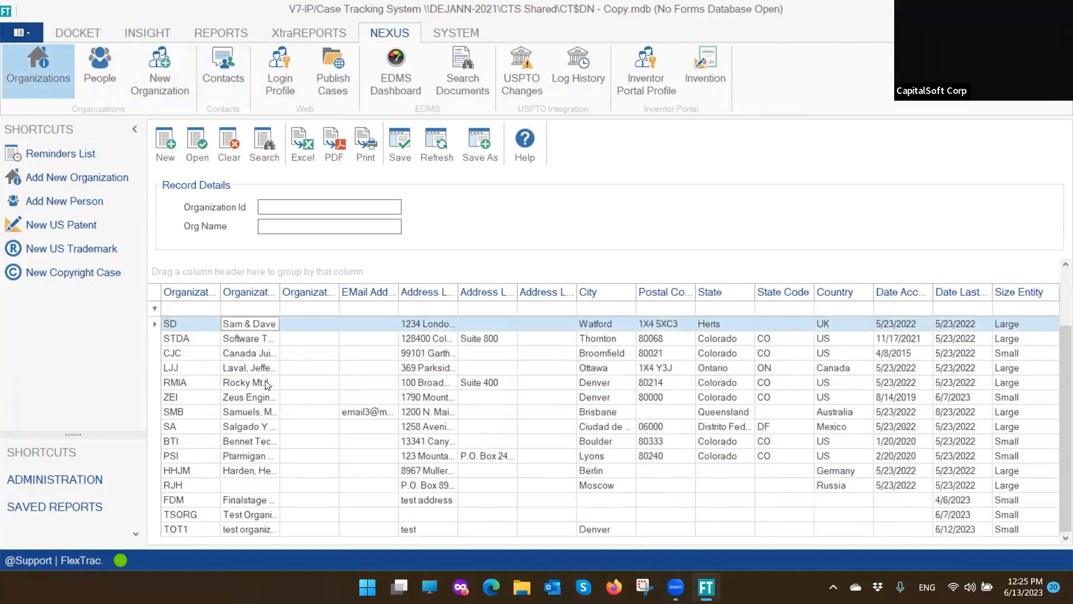
scroll(260, 391, "up", 2)
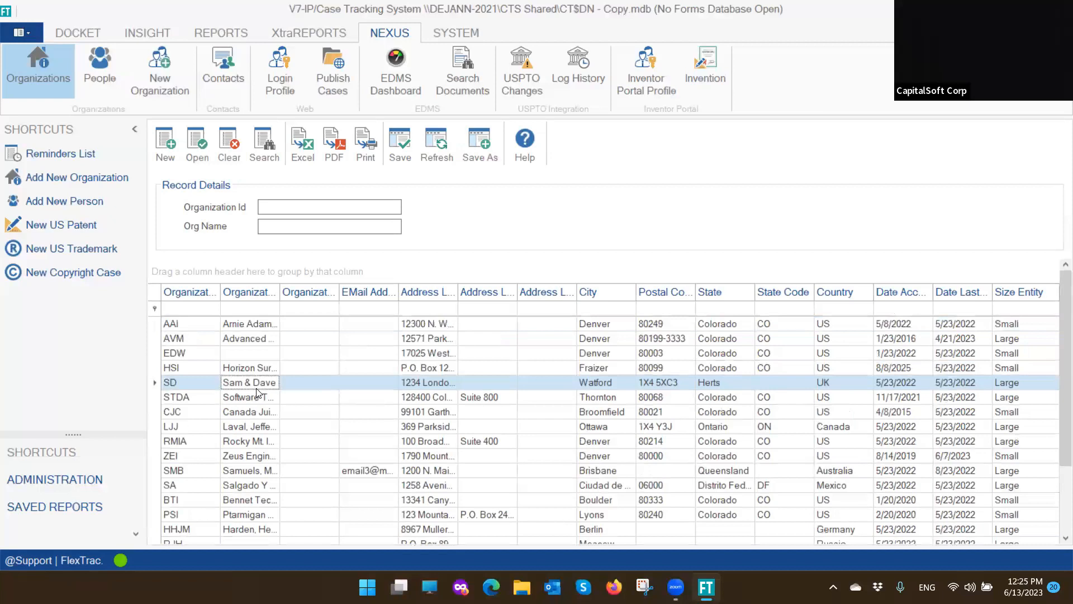
Open the EDW organization, list its cases, and view the TEST_2110 patent case before closing it
scroll(257, 391, "down", 2)
scroll(257, 391, "up", 2)
scroll(256, 389, "down", 2)
scroll(256, 388, "up", 2)
double_click(185, 355)
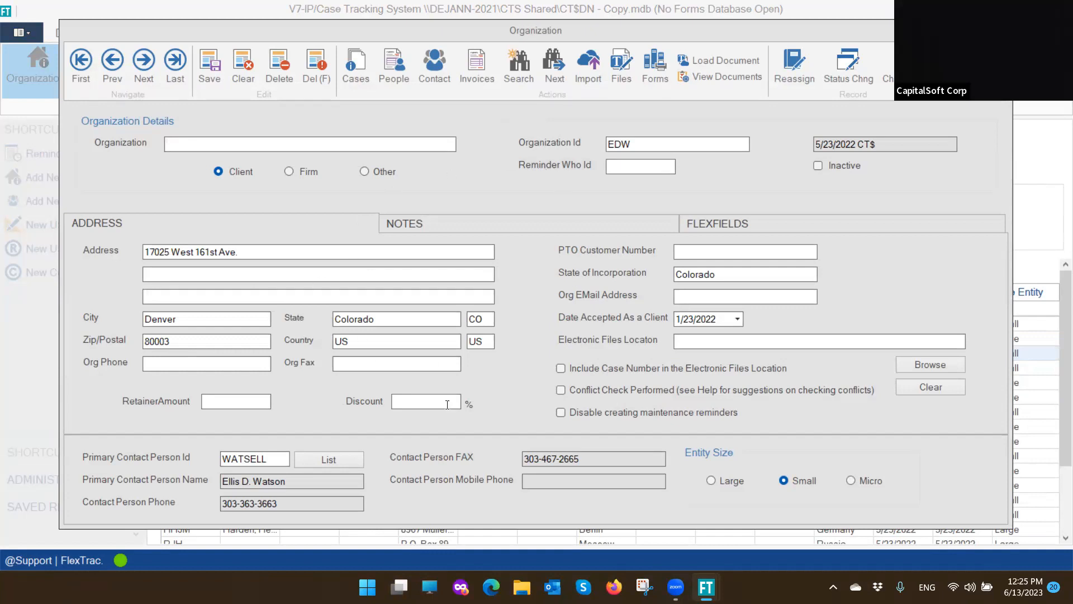
left_click(359, 72)
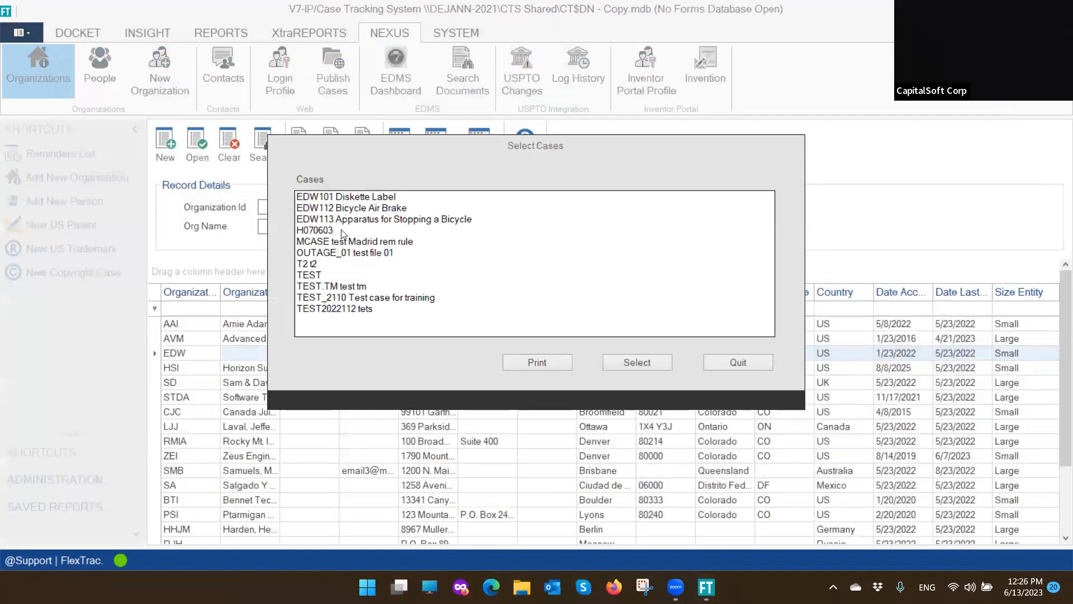
double_click(353, 294)
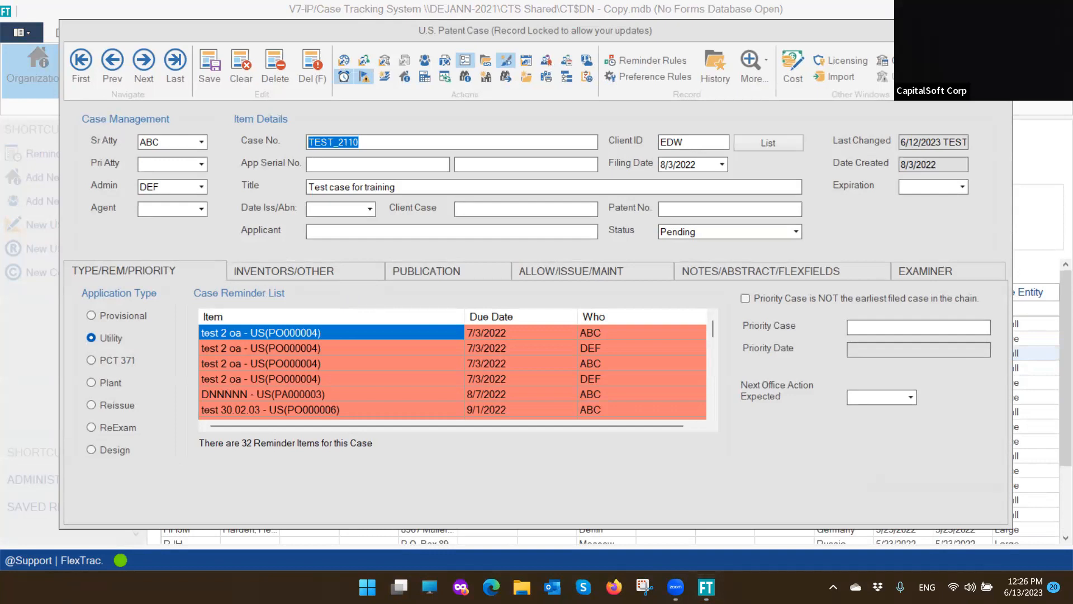
left_click(1000, 31)
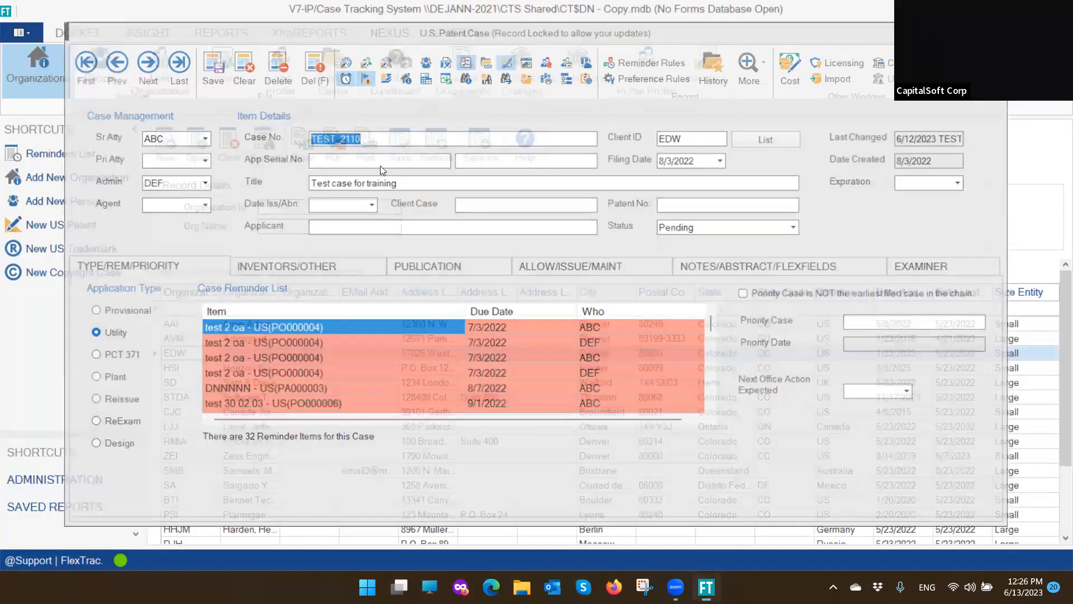
Reopen the EDW organization record, look over its details and close it
double_click(191, 360)
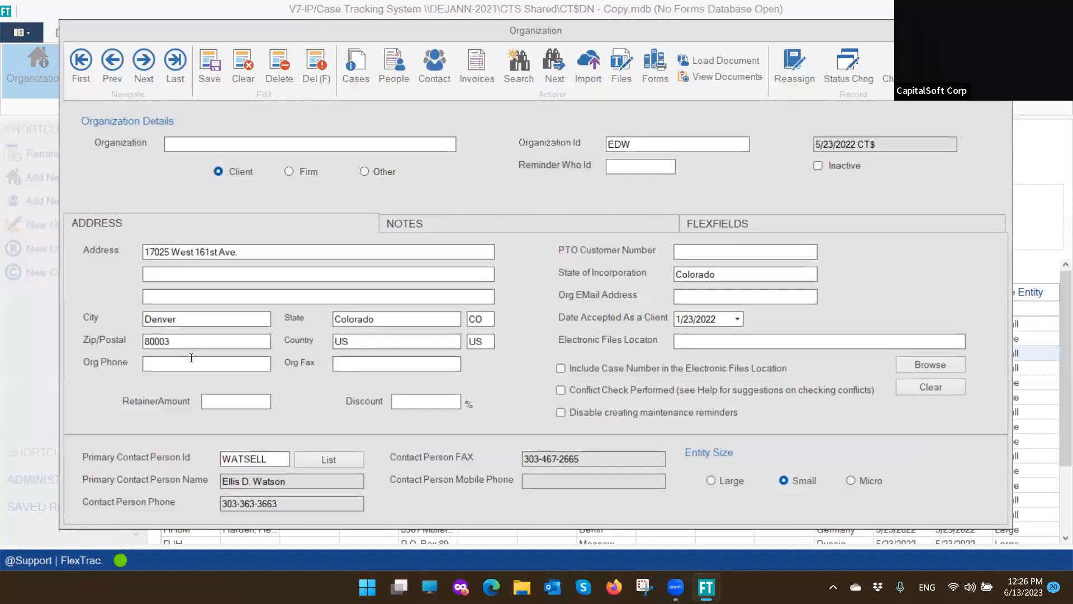
left_click(192, 364)
left_click(999, 31)
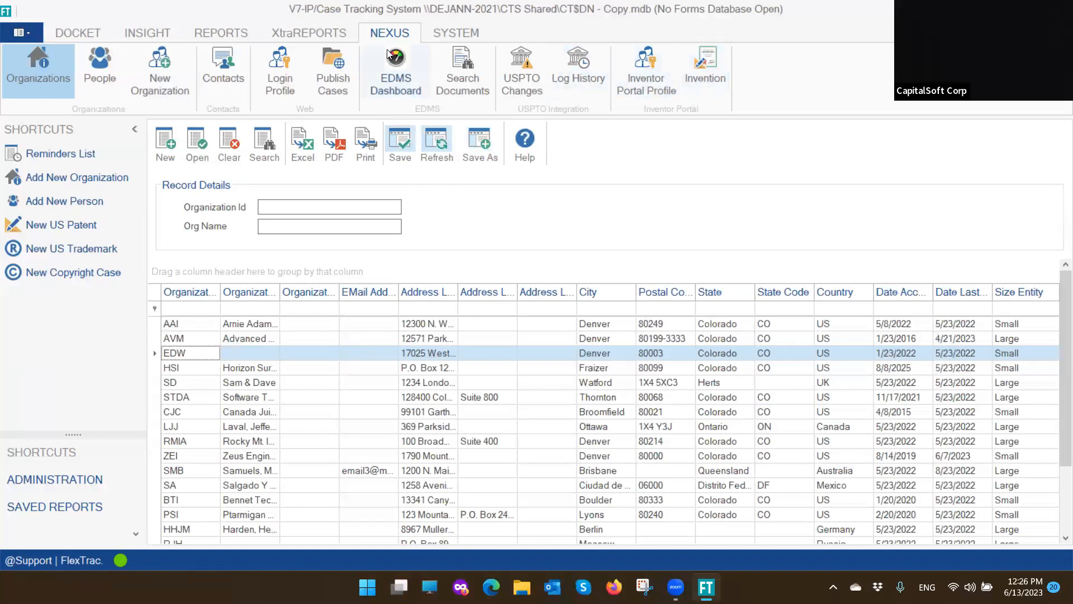
left_click(165, 143)
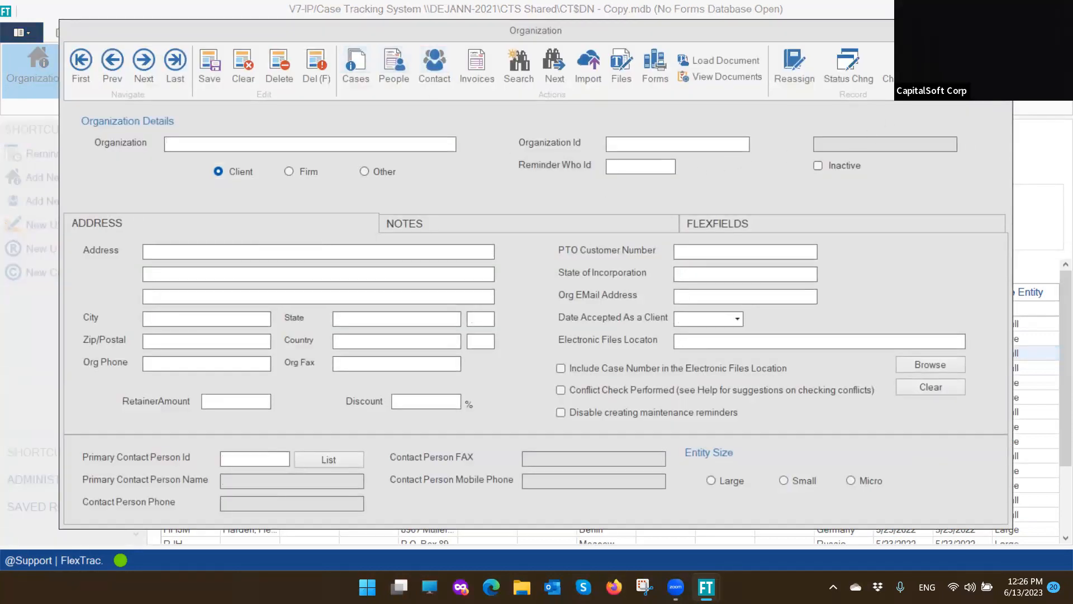
left_click(999, 30)
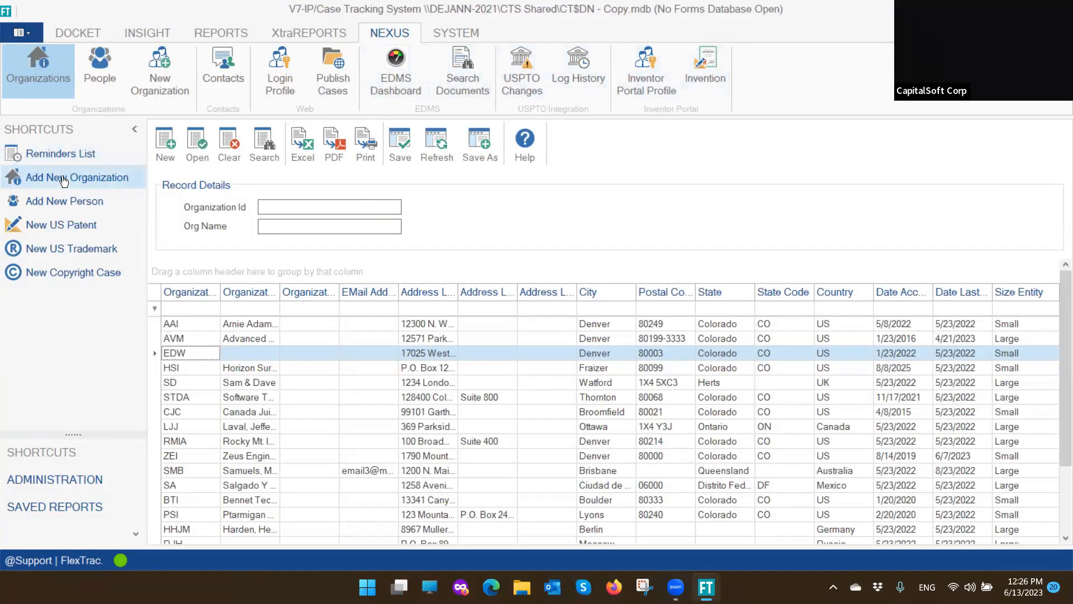
left_click(63, 178)
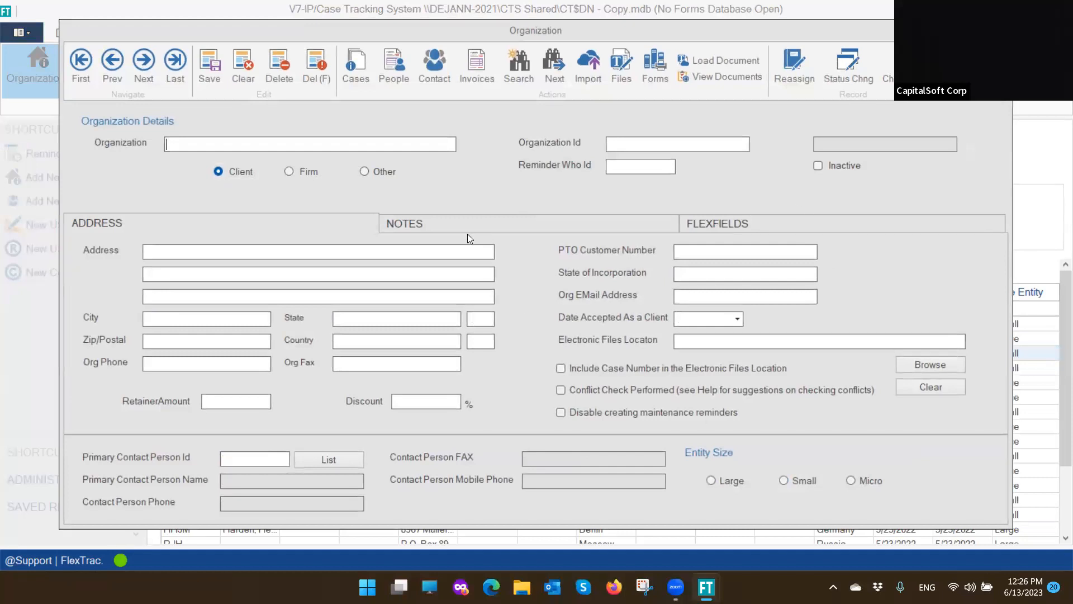
key("Escape")
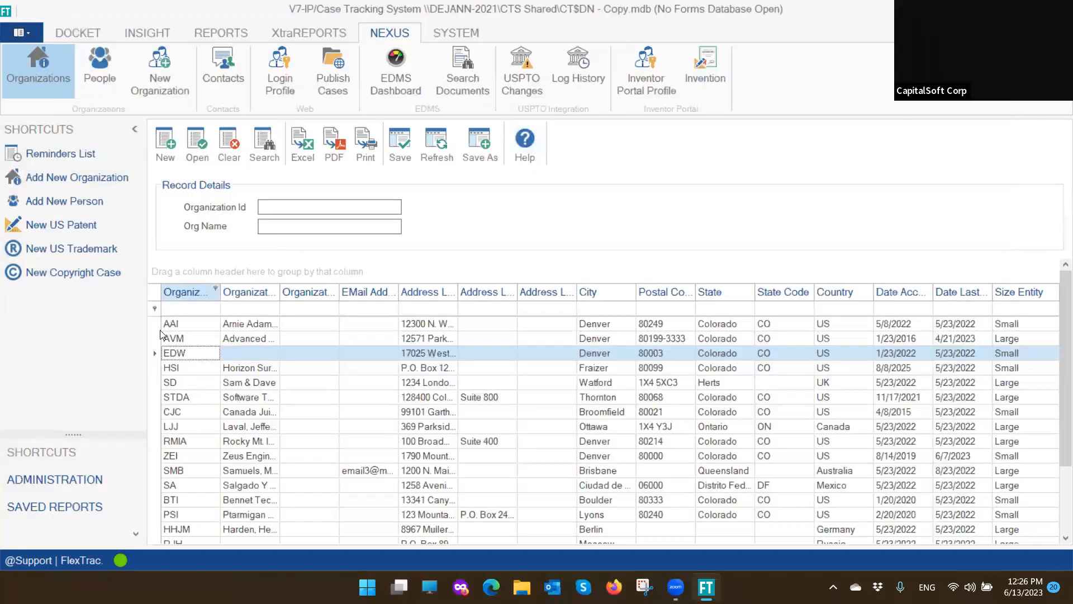
Open the STDA organization form, clear it, and enter organization name "Finalstage digital media 1" with Organization Id FDM1
double_click(178, 403)
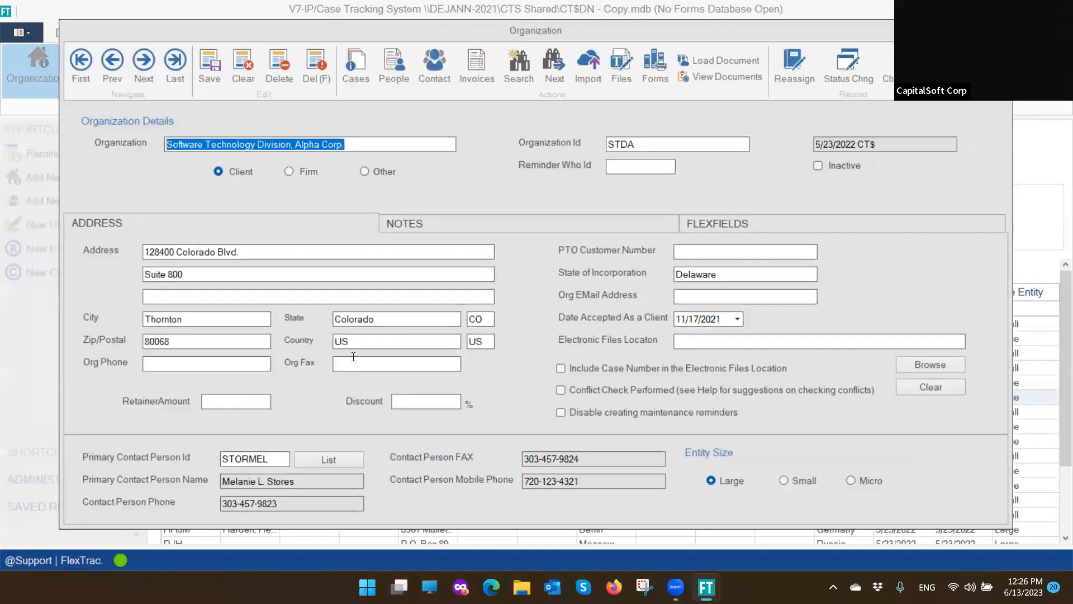
left_click(247, 65)
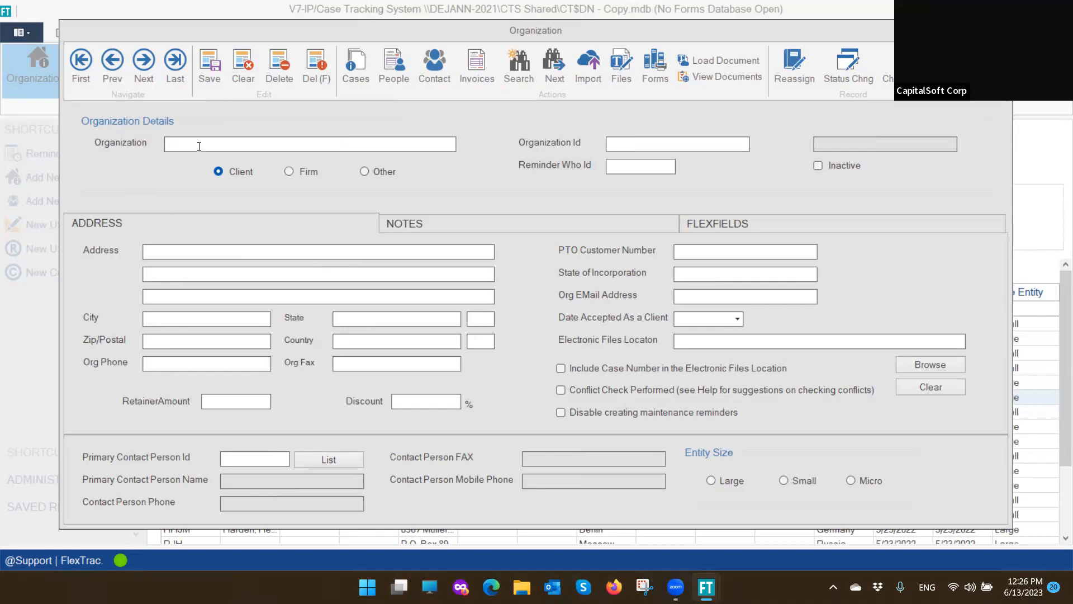
type("Finalstage digital media 1")
left_click(674, 143)
type("FDM1")
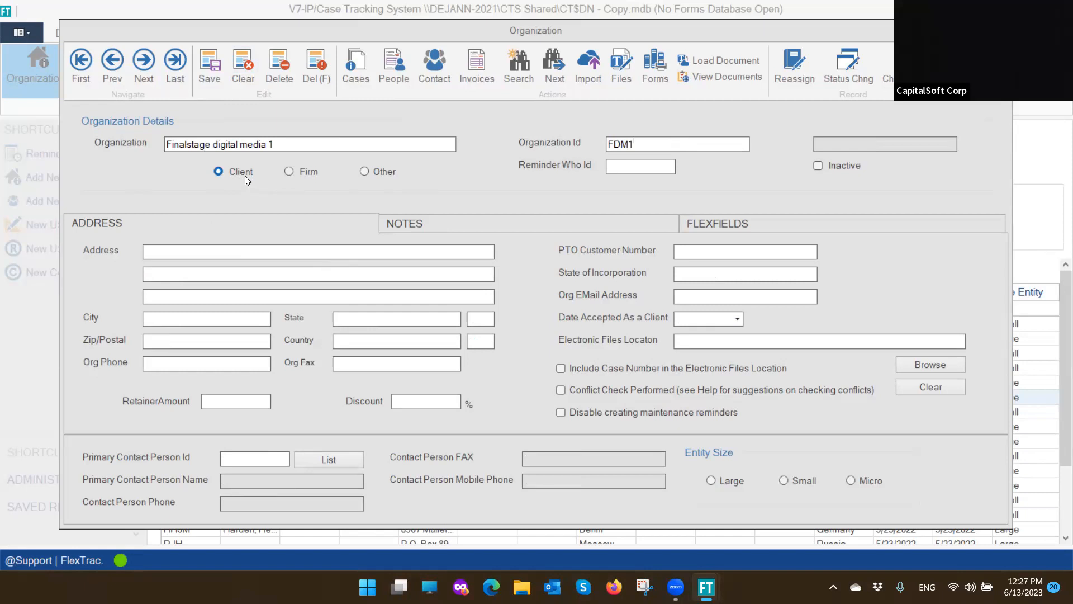
Set the organization's entity size to Small, add the note "test notes", then save and close the record
left_click(201, 247)
left_click(784, 480)
left_click(460, 219)
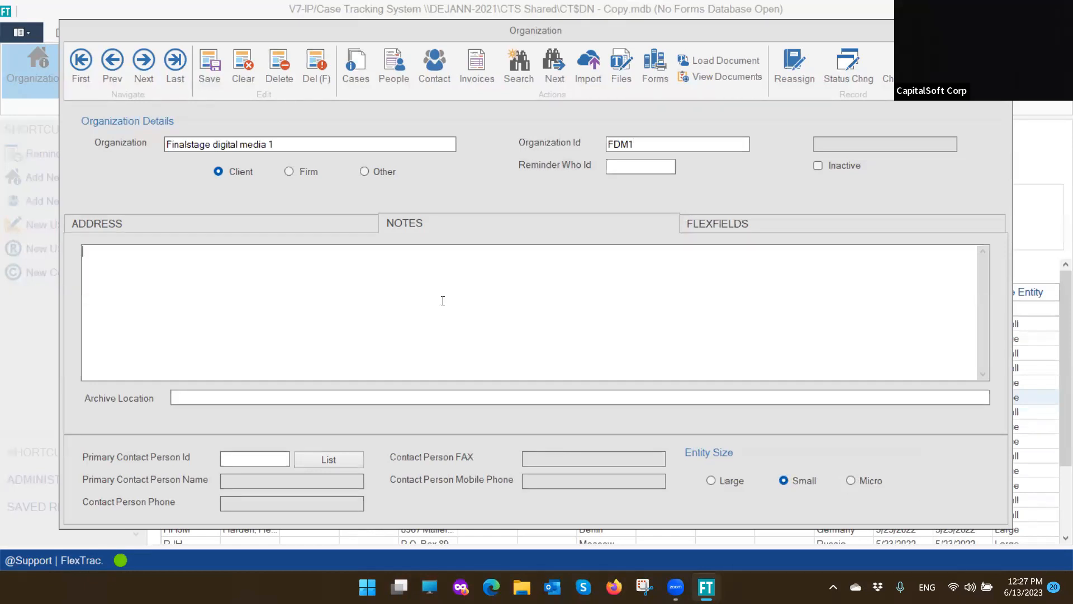
type("test notes")
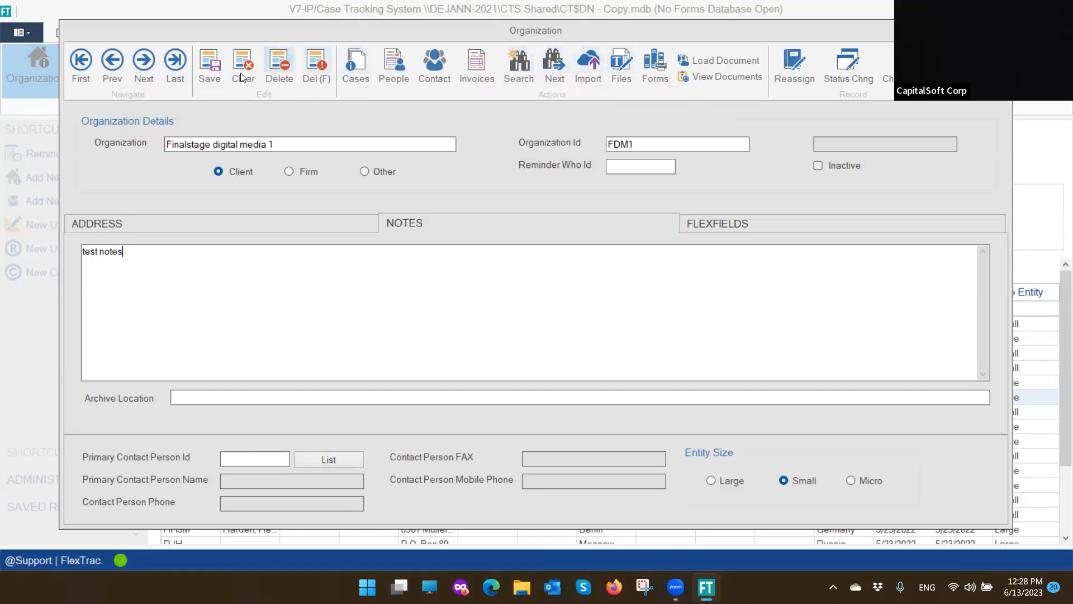
left_click(210, 63)
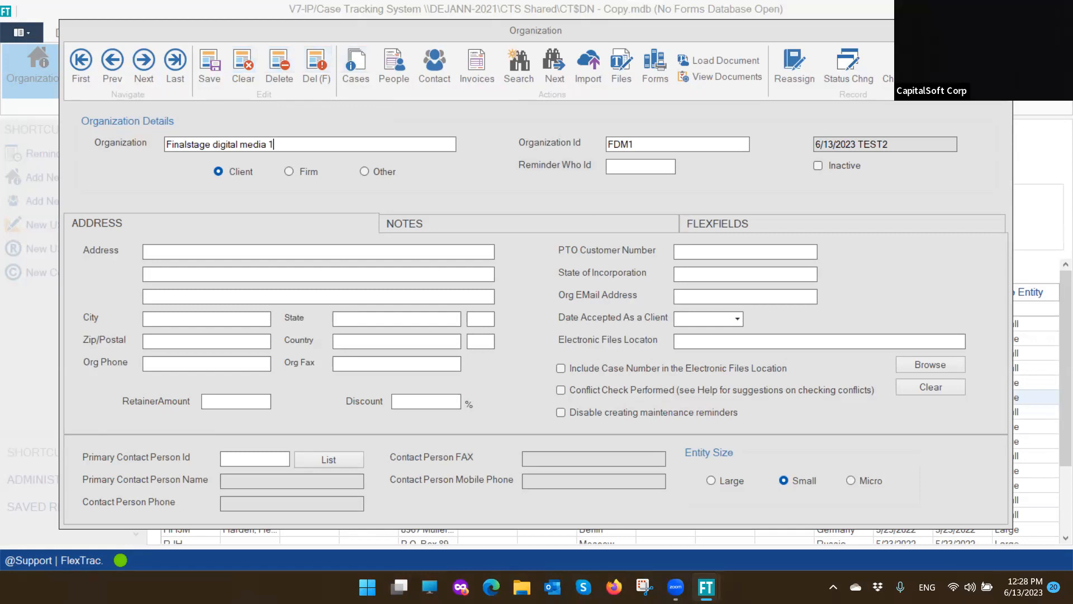
left_click(999, 31)
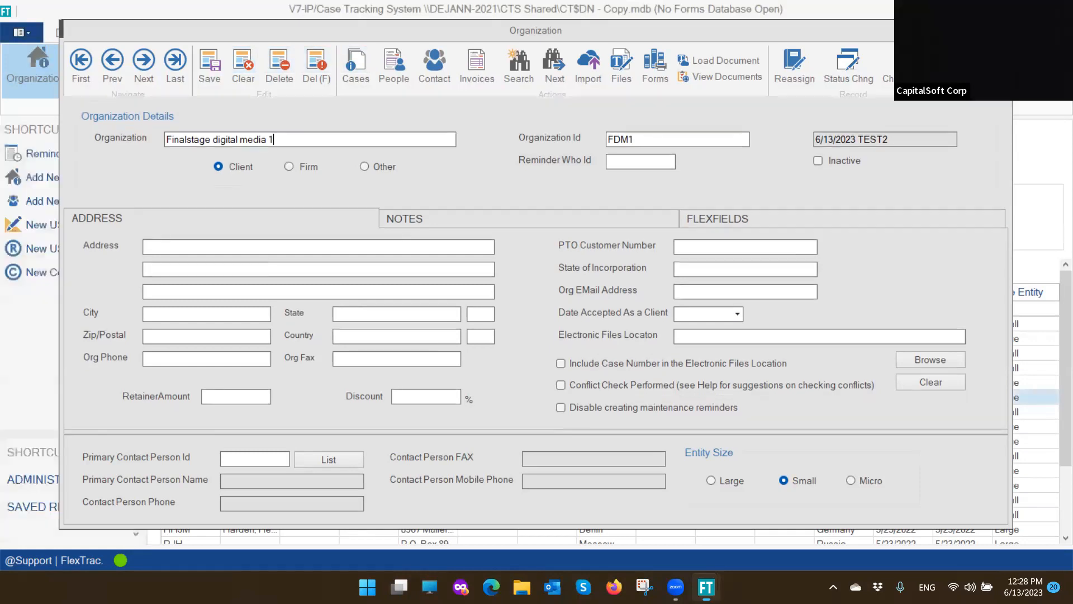
Reload the organizations list and select the new FDM1 record
scroll(249, 429, "down", 2)
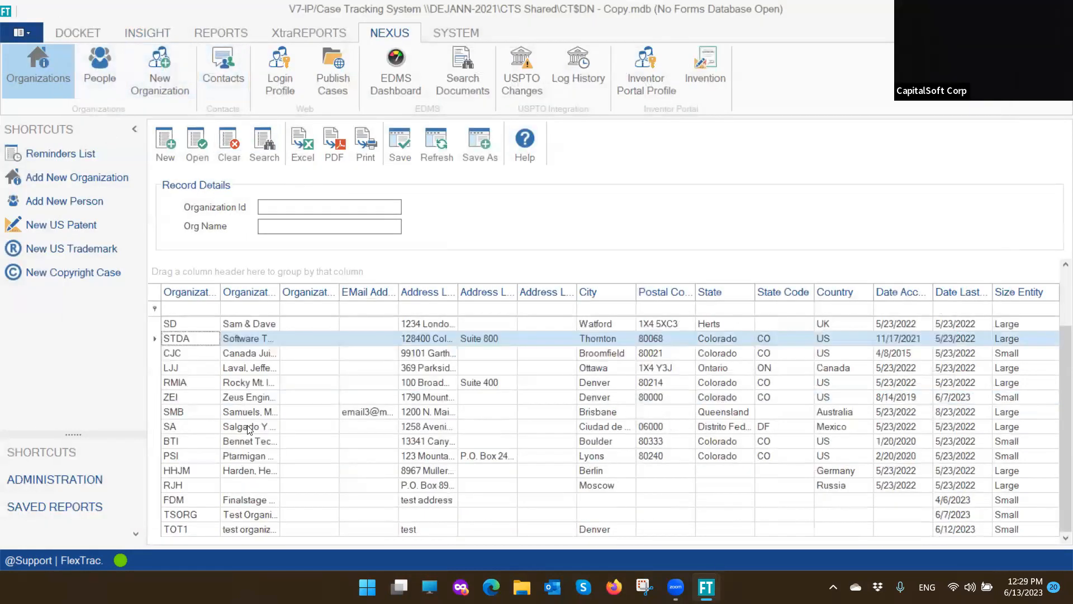
scroll(246, 402, "up", 2)
scroll(244, 391, "down", 2)
scroll(244, 389, "up", 2)
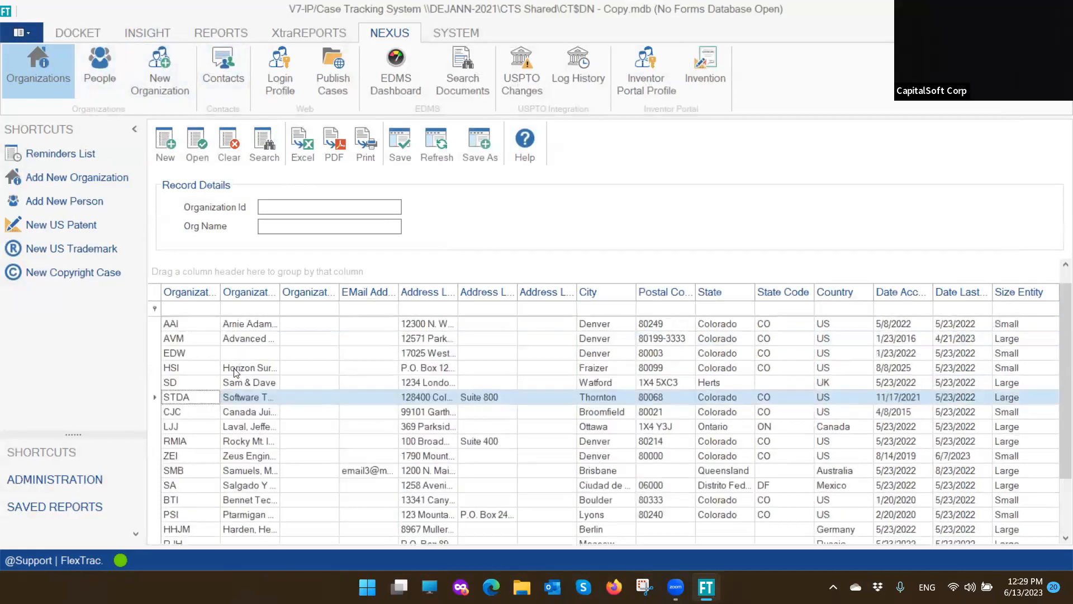
left_click(76, 34)
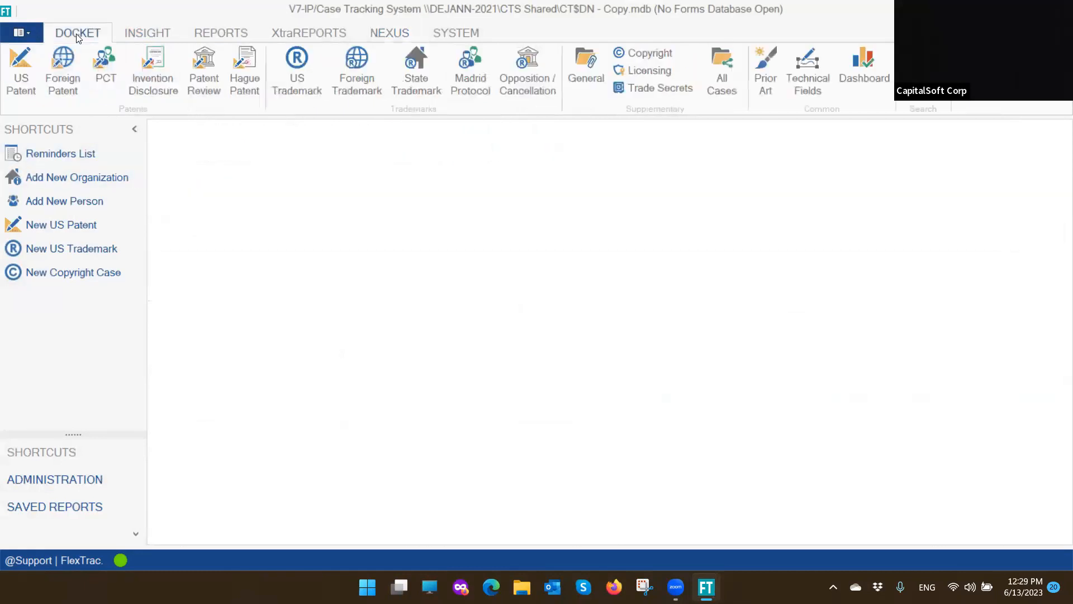
left_click(395, 34)
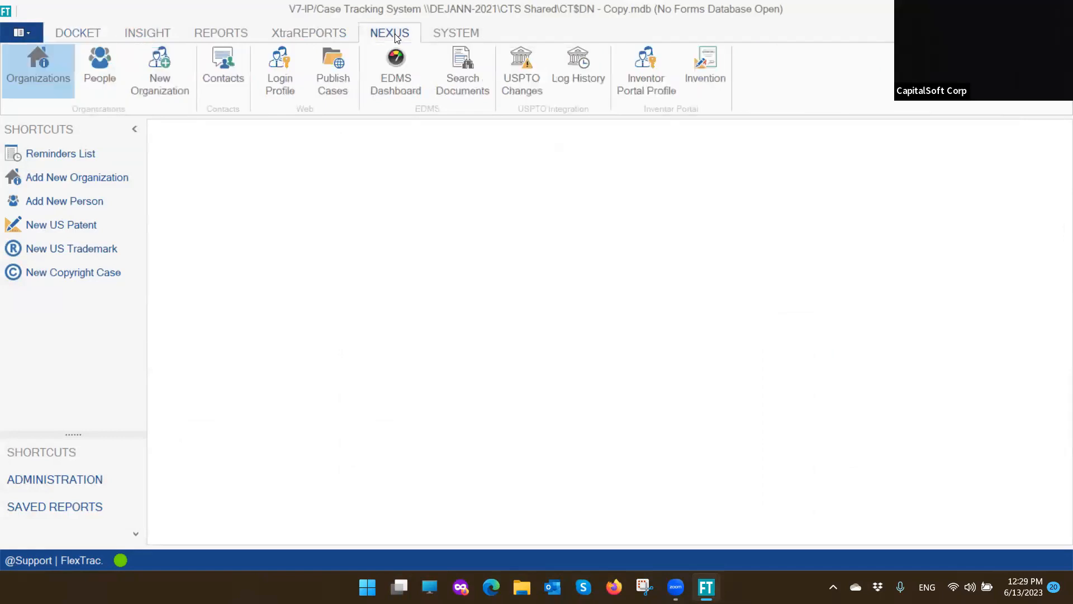
left_click(38, 70)
scroll(209, 402, "down", 2)
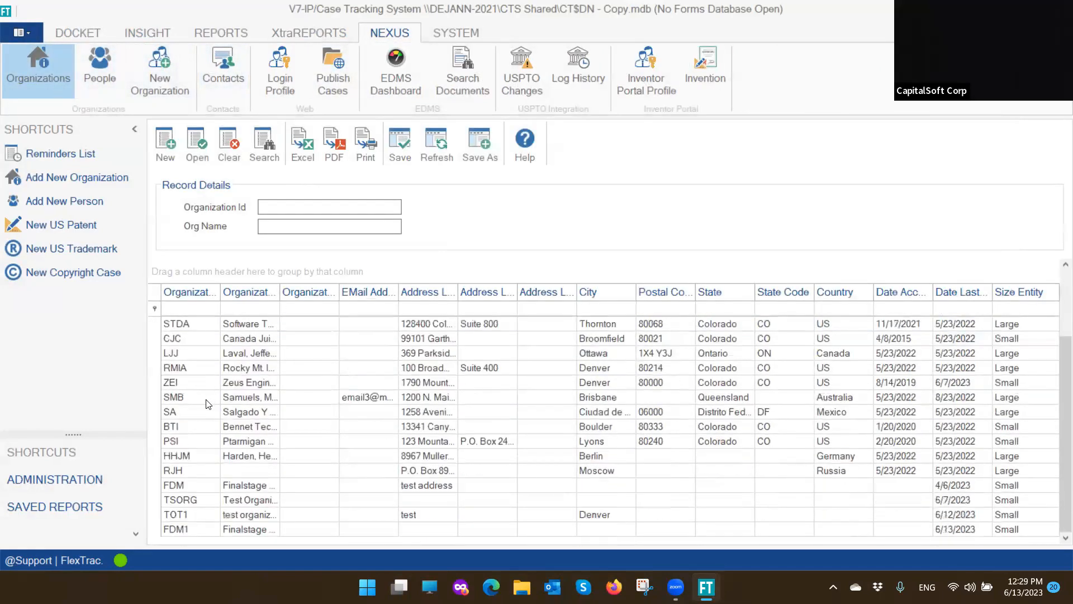
left_click(197, 532)
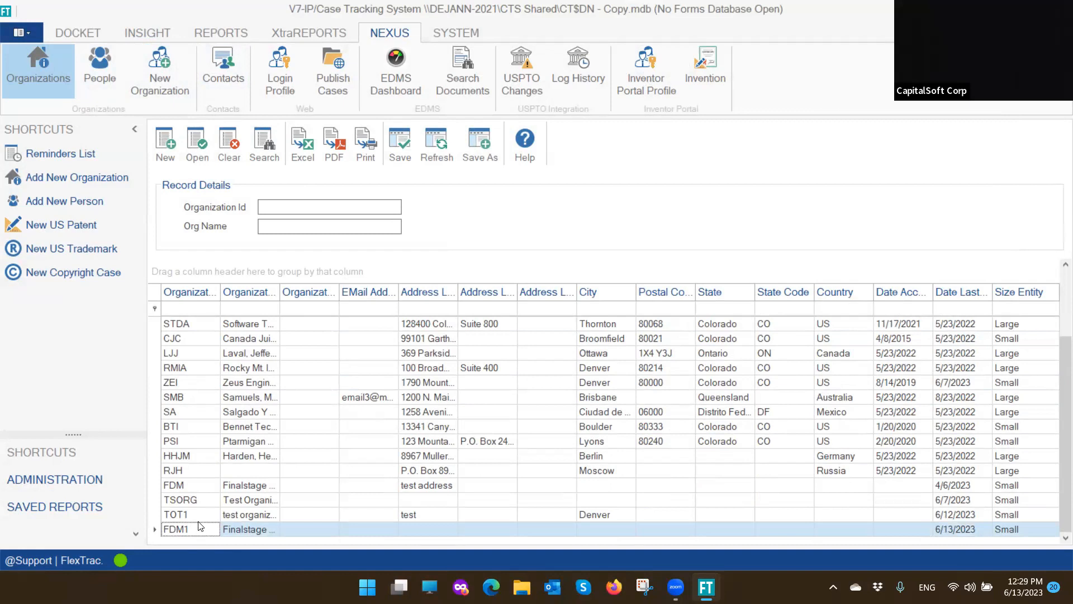
Go through the filter cells of the organizations list, from Organization Id to Postal Code
scroll(224, 385, "up", 2)
left_click(202, 310)
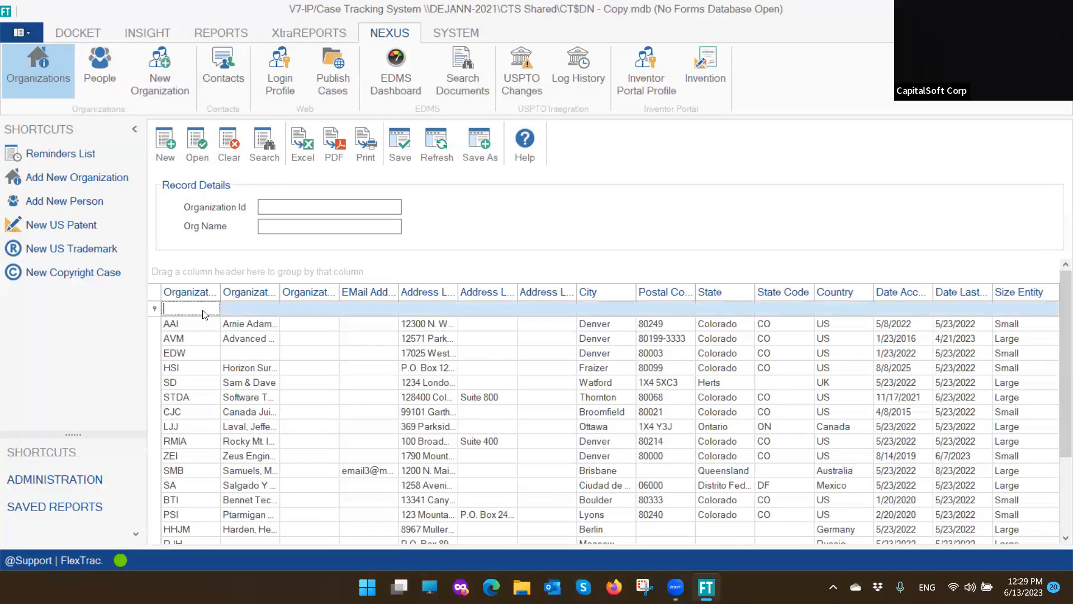
left_click(265, 310)
left_click(305, 308)
left_click(353, 311)
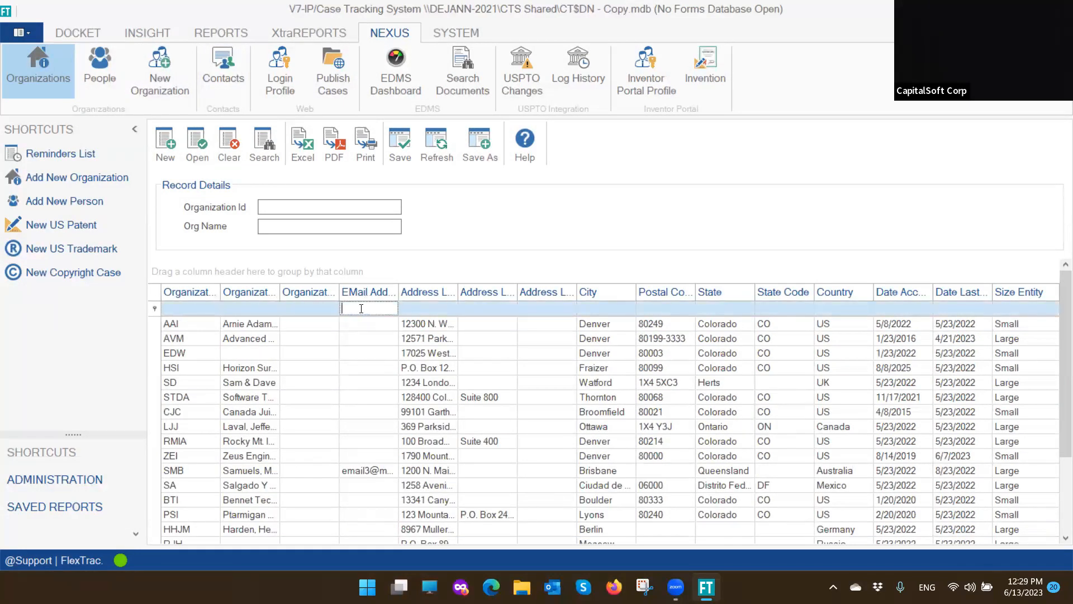
left_click(419, 308)
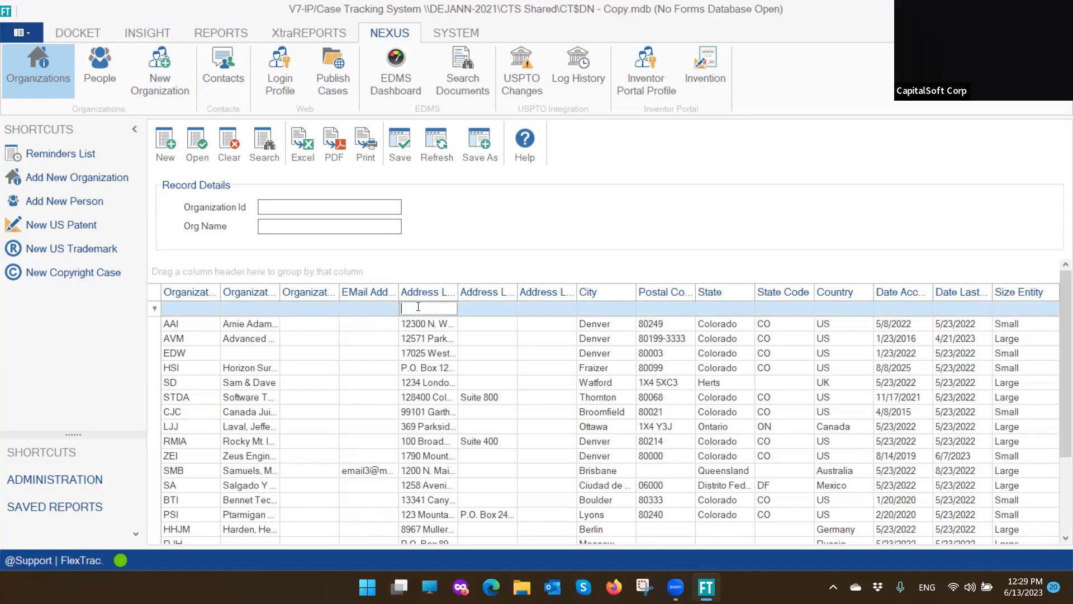
left_click(474, 311)
left_click(554, 311)
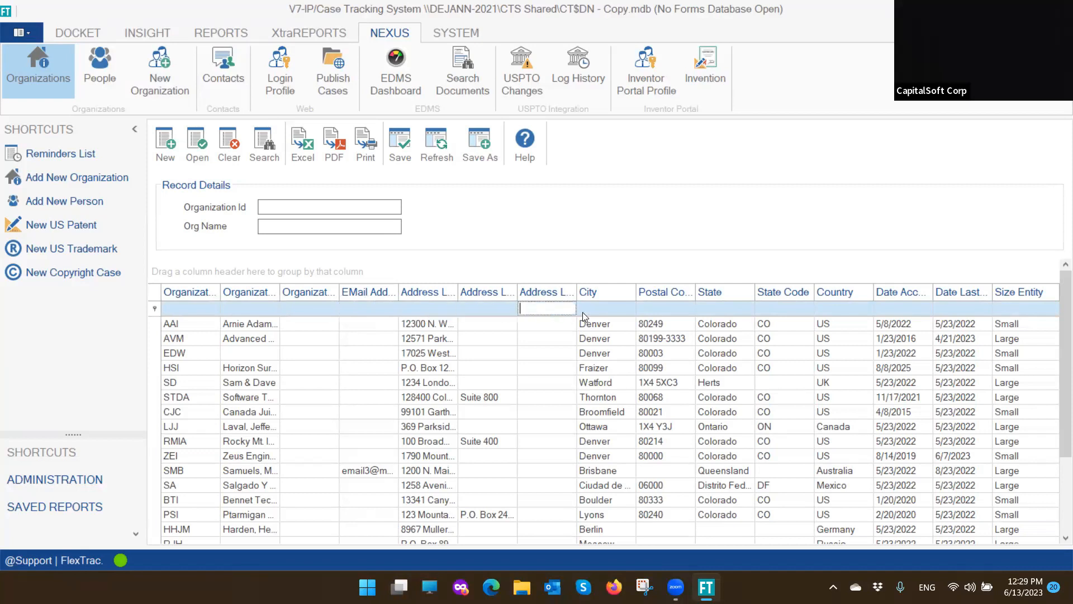
left_click(602, 311)
left_click(639, 310)
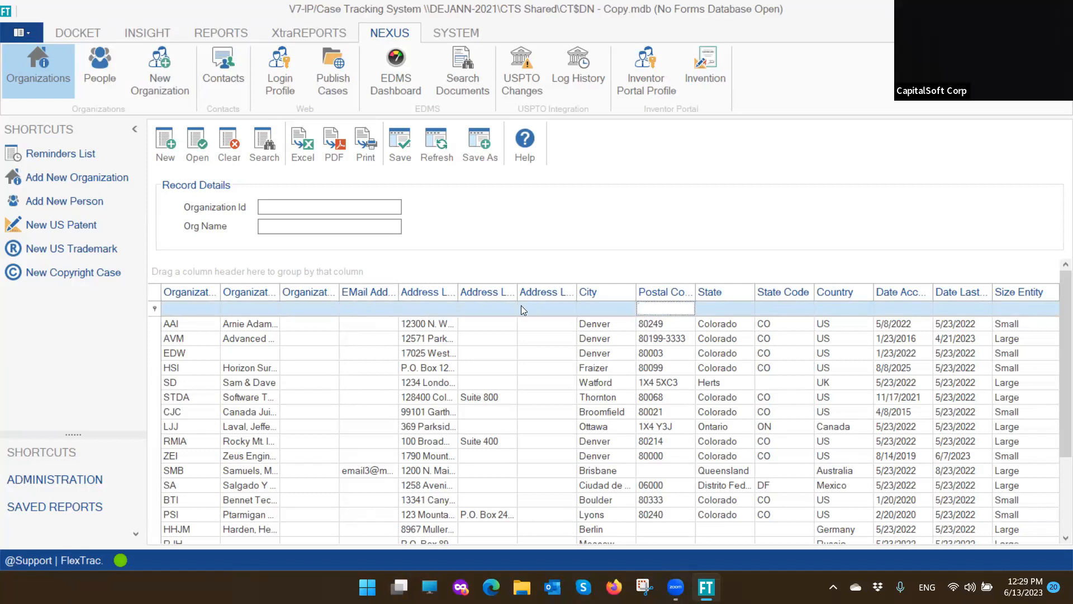
left_click(245, 310)
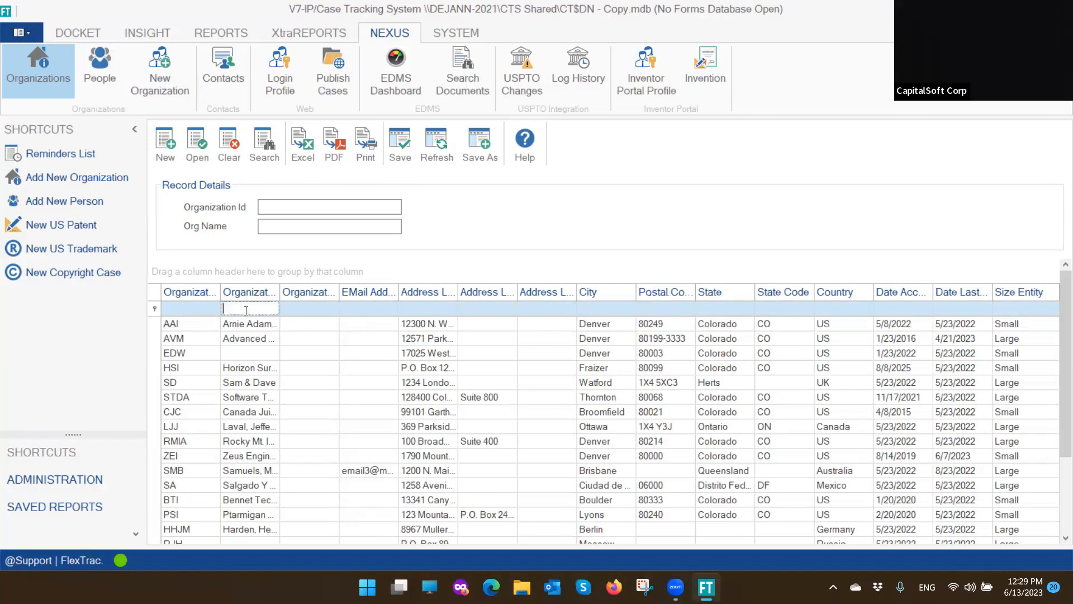
Filter the organizations by Organization Id starting with "fdm" and with "f", clear the filter and switch to the docket area
left_click(187, 310)
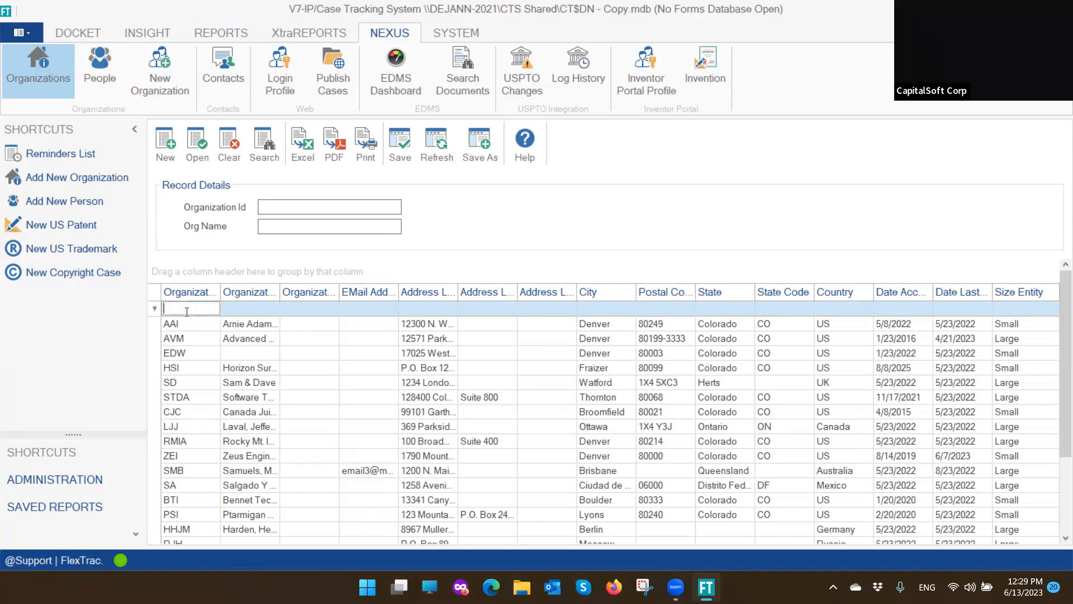
type("fd")
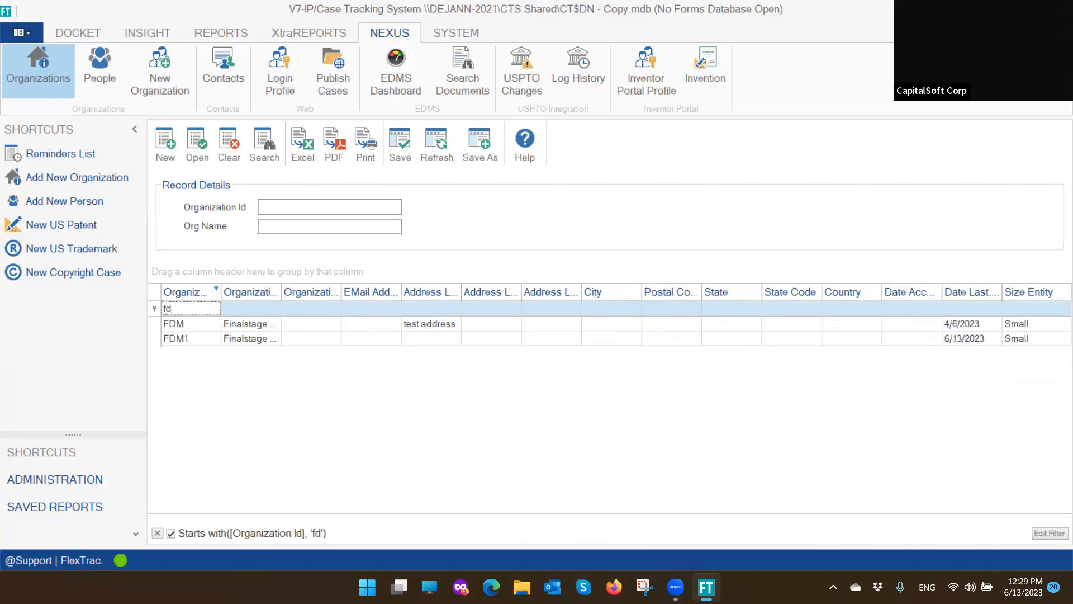
type("m")
key("BackSpace")
key("BackSpace")
key("BackSpace")
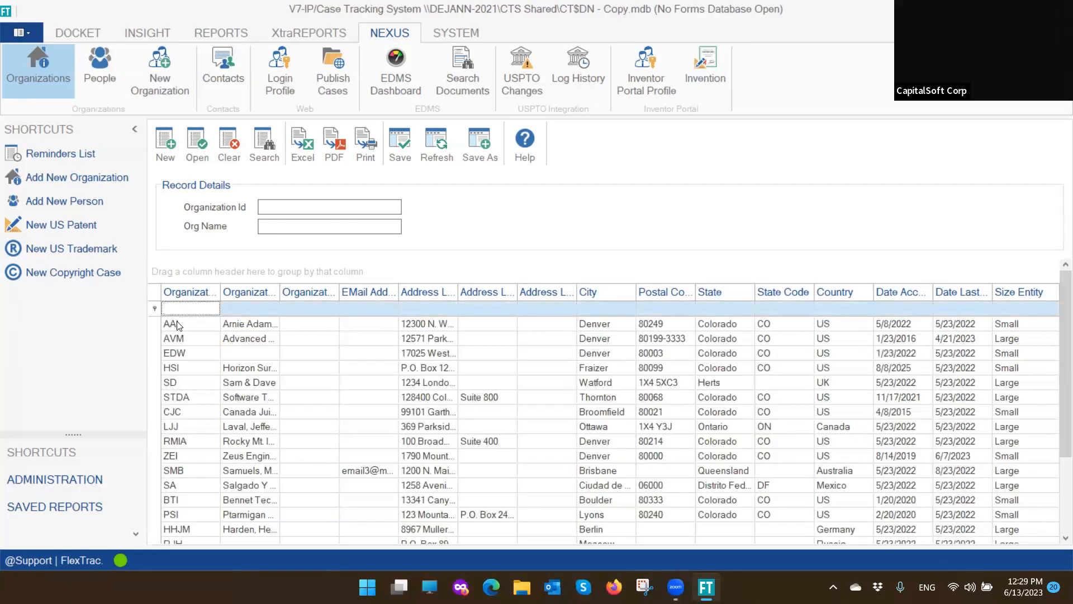
type("f")
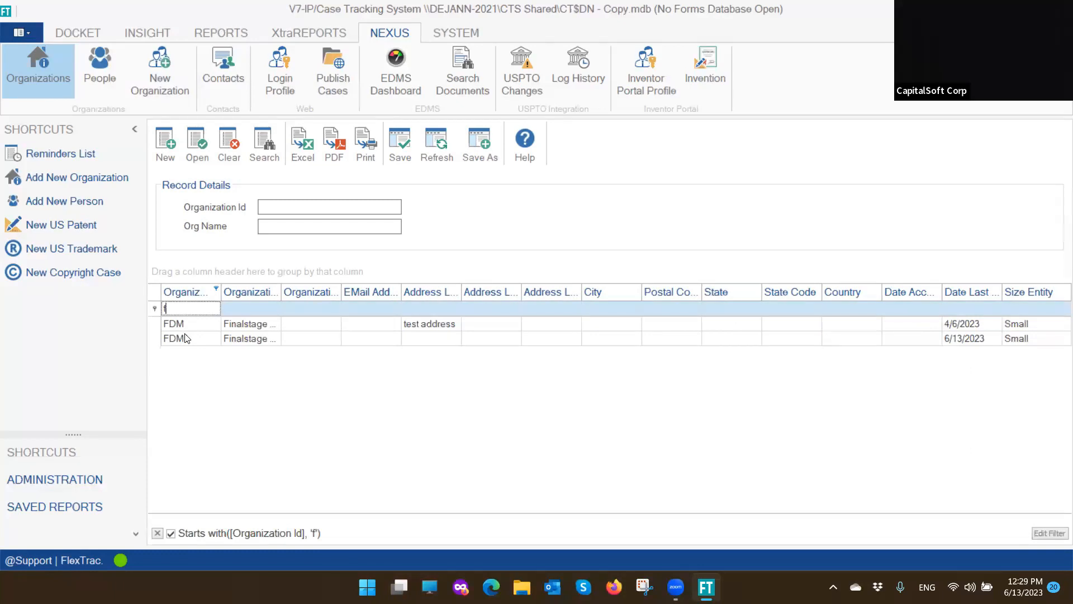
key("BackSpace")
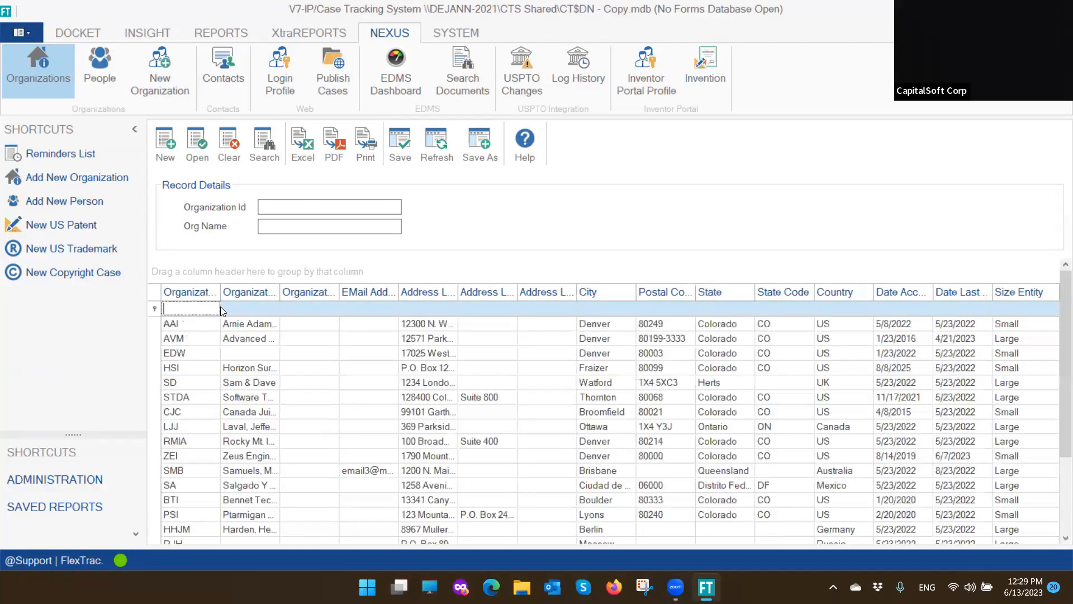
left_click(81, 38)
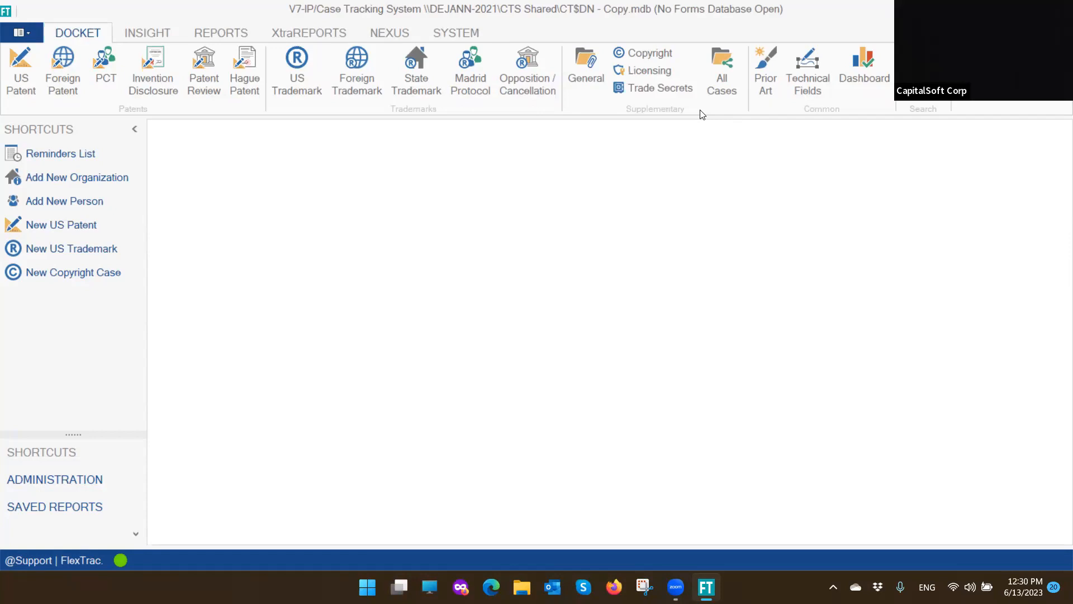
Open the list of all docket cases and widen its Case Type column so the type names are readable
left_click(726, 67)
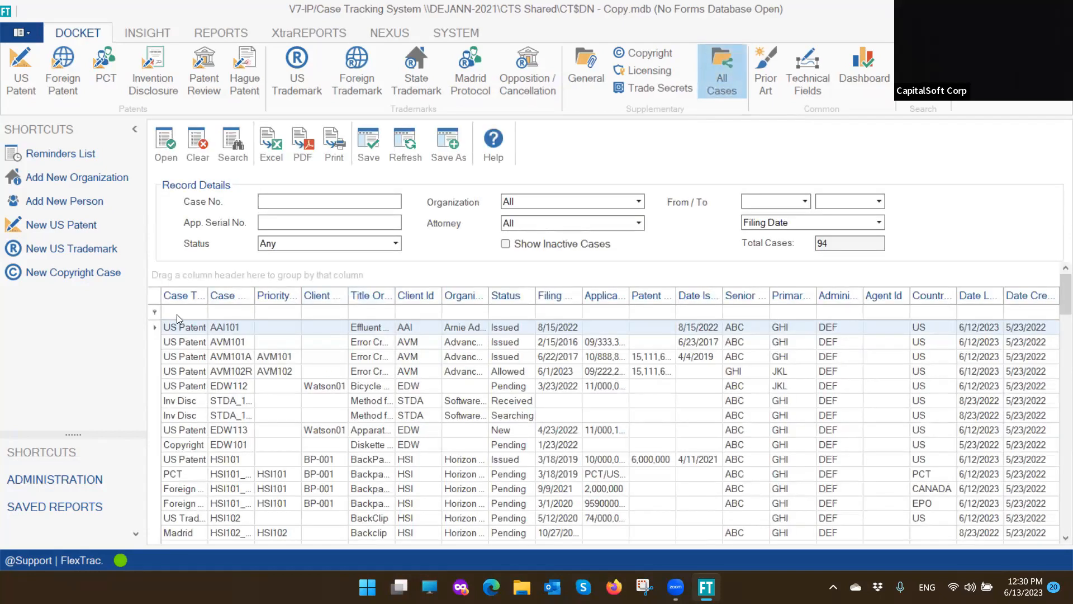
left_click_drag(208, 295, 265, 301)
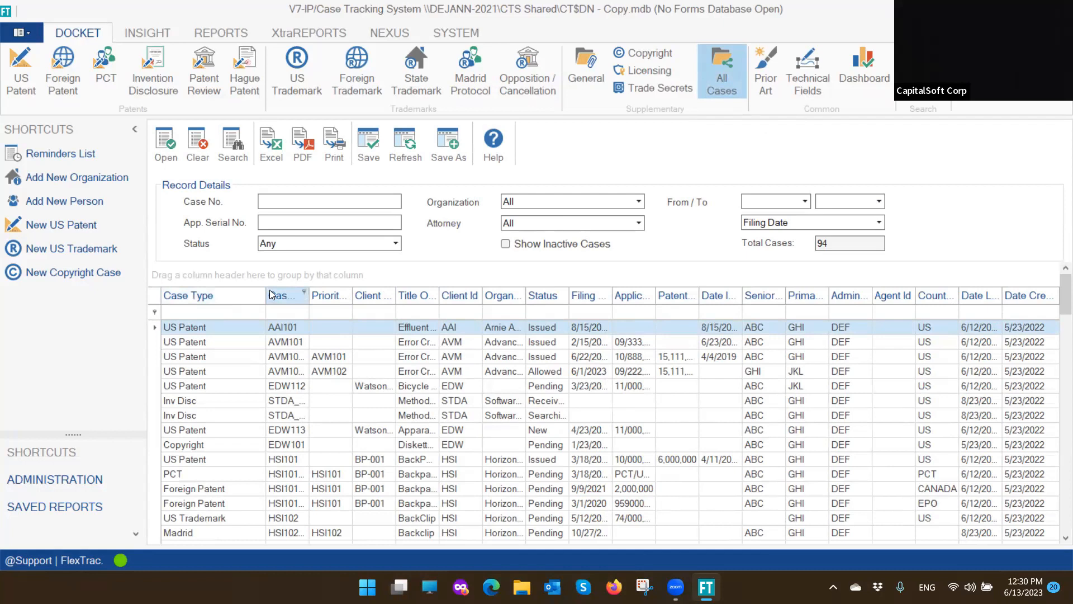
left_click_drag(265, 295, 238, 295)
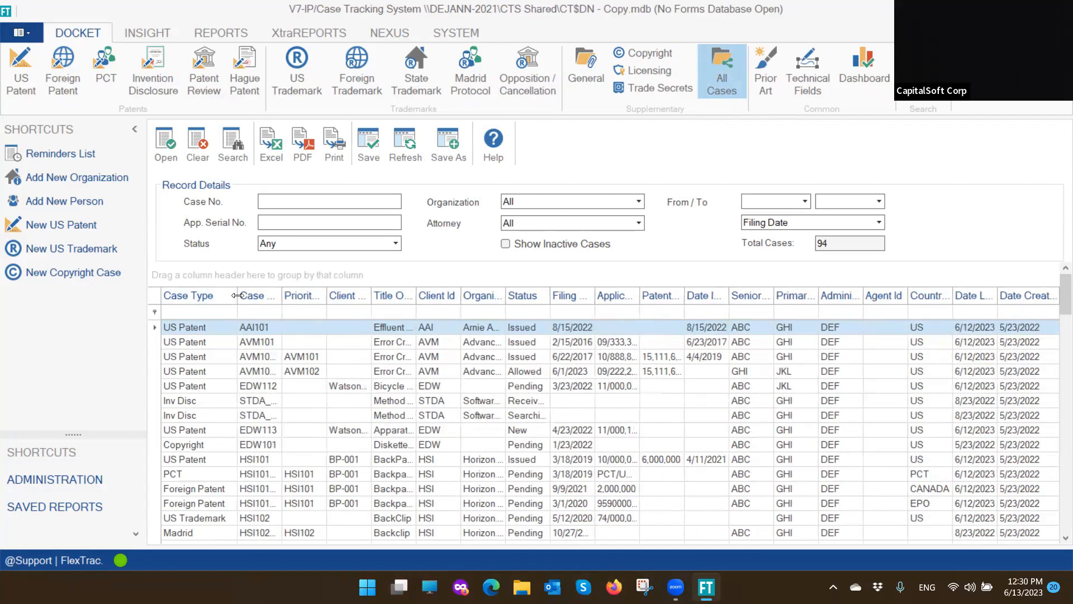
Rearrange the case list columns: remove Agent Id, place Client Id right after Case Number, and widen Case Number
left_click_drag(887, 295, 910, 223)
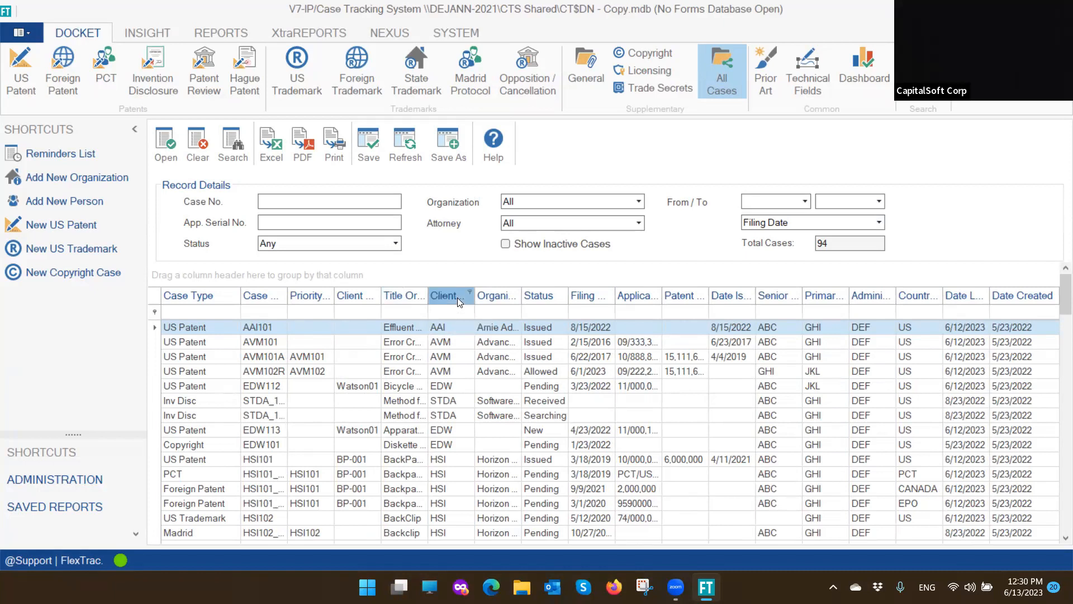
left_click_drag(457, 297, 303, 298)
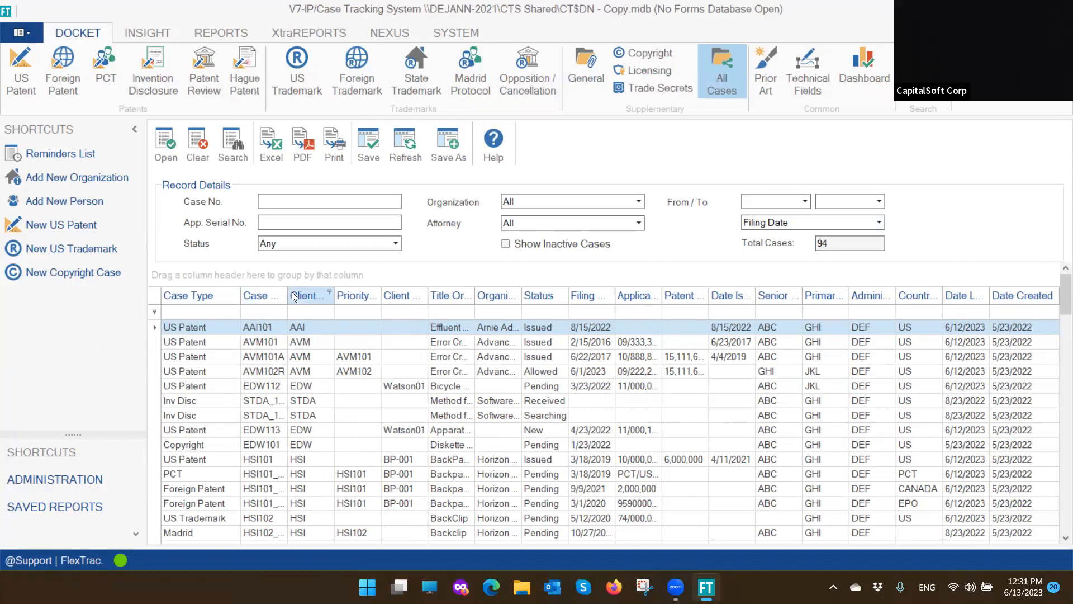
left_click_drag(289, 287, 304, 287)
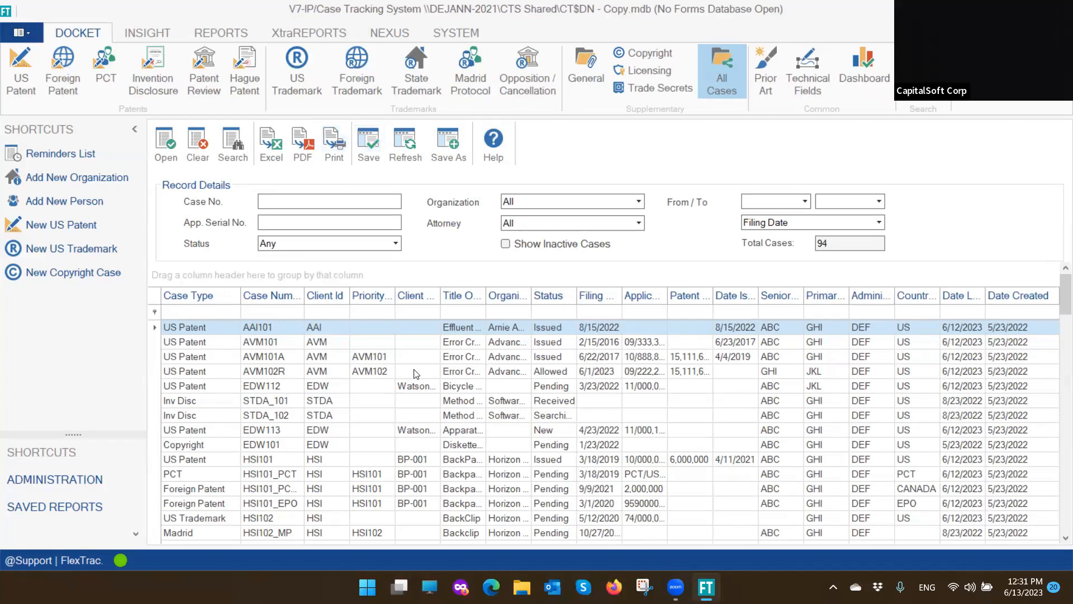
View the Opposition / Cancellation case list and return to the list of all cases
left_click(62, 73)
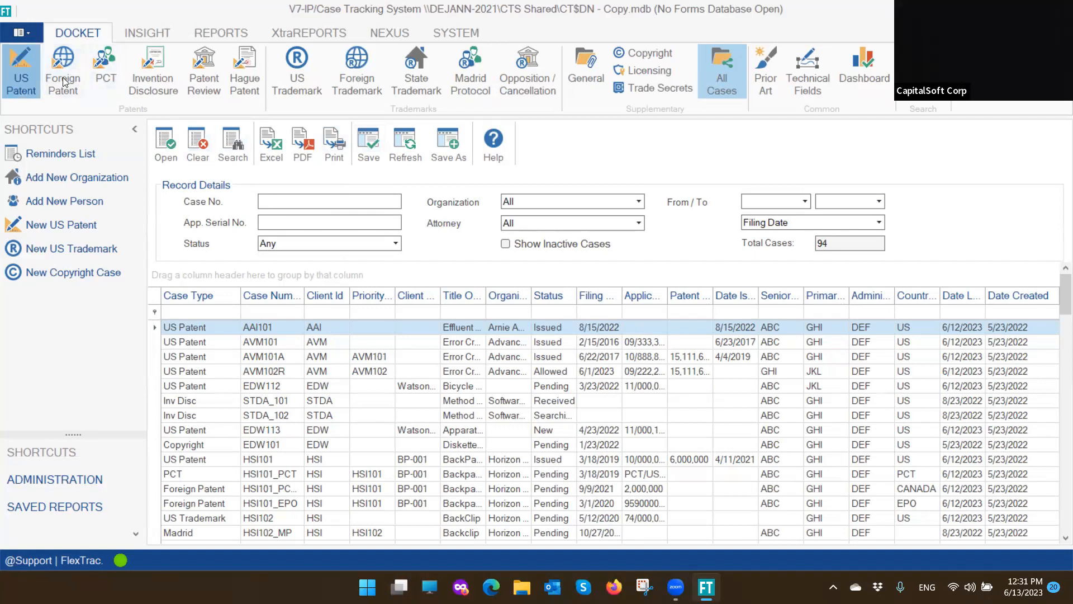
left_click(527, 76)
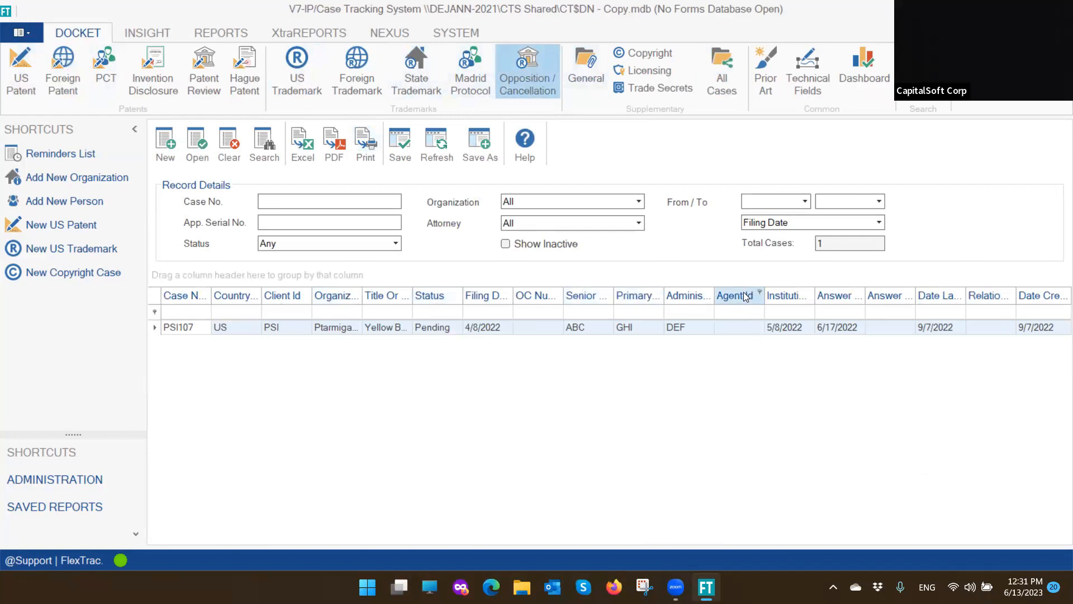
left_click(724, 66)
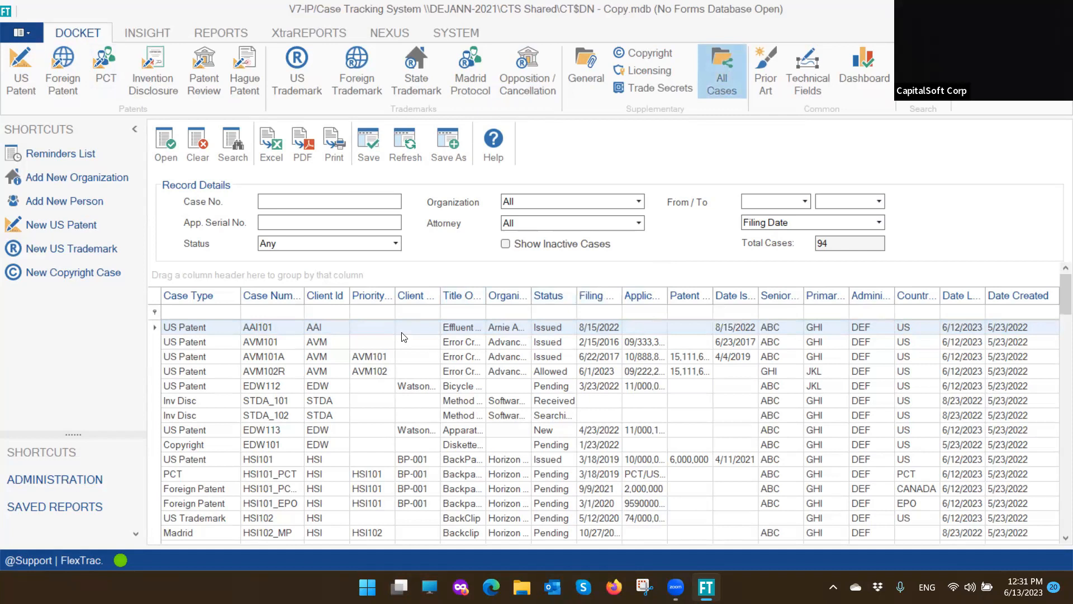
Search all cases for Case No. "stda" after trying the Case Type and Case Number filter cells
left_click(189, 311)
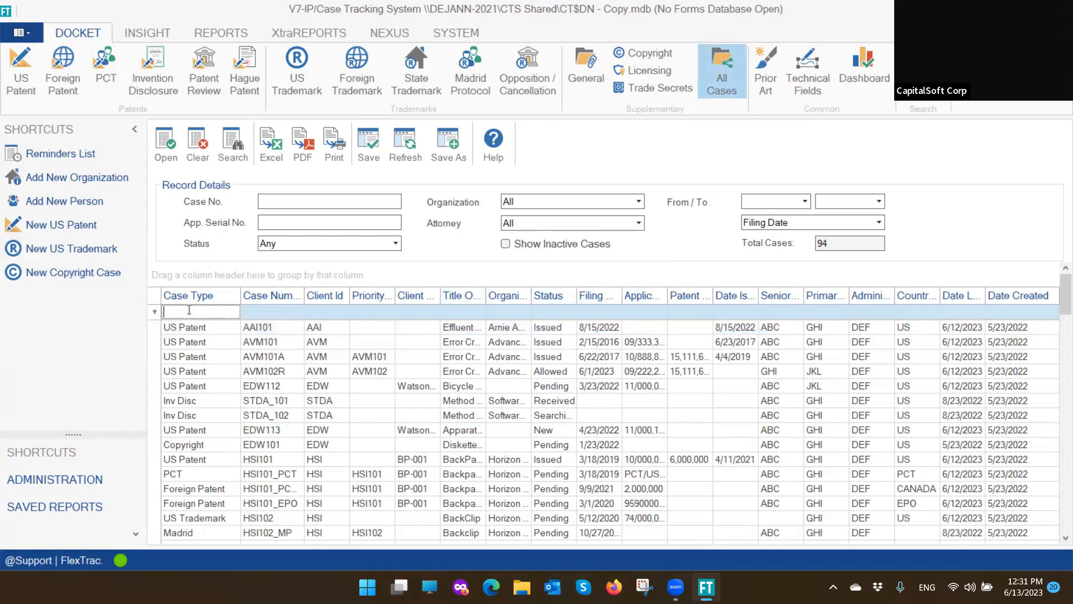
left_click(285, 316)
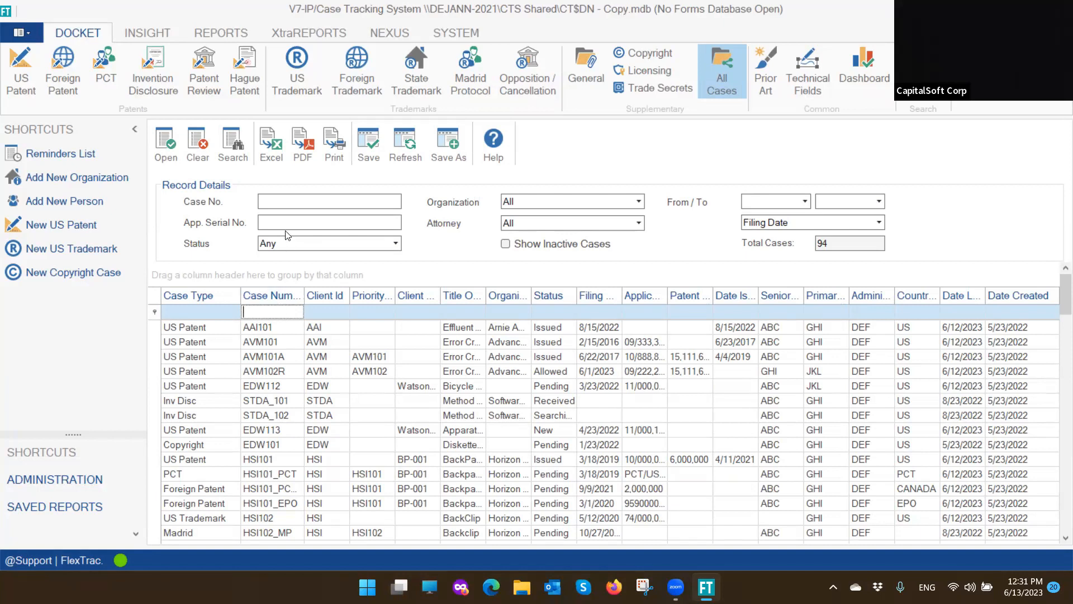
left_click(291, 196)
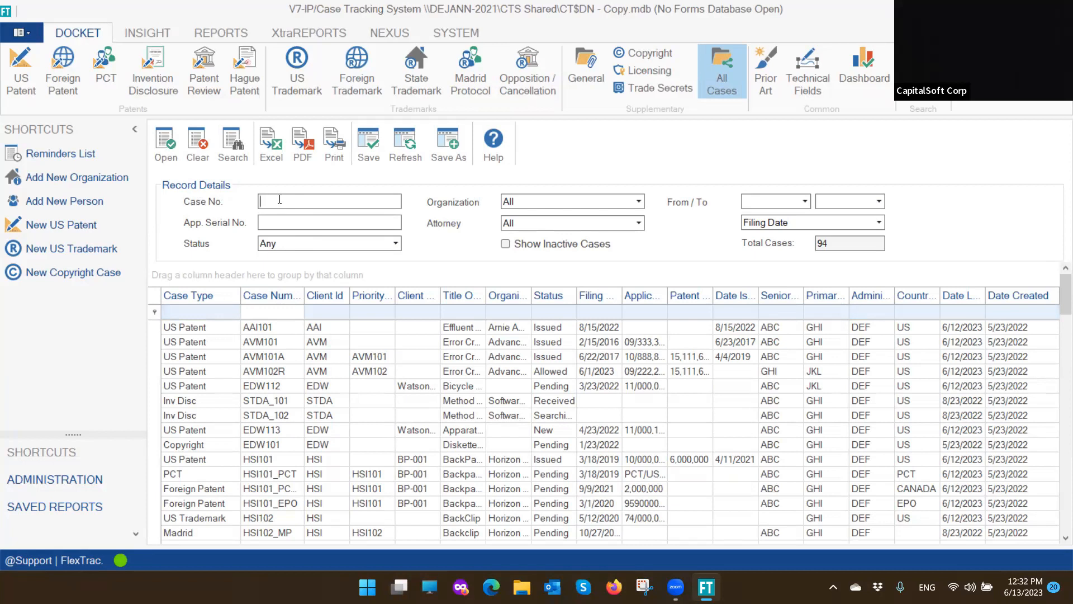
type("stda")
left_click(242, 155)
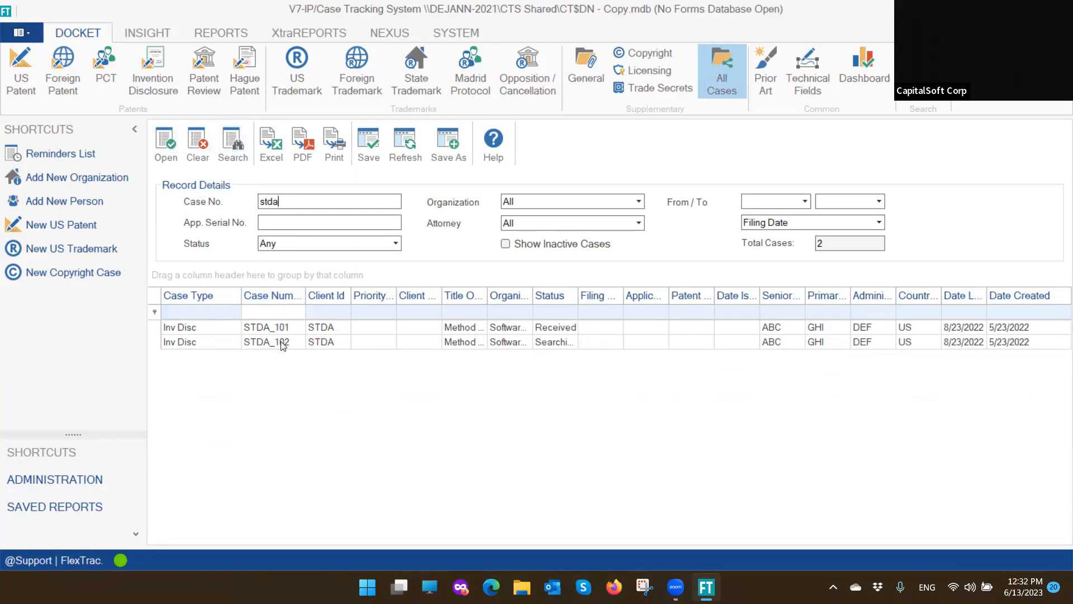
Clear the Case No. criterion, search again and browse the full list of cases
left_click_drag(288, 200, 119, 167)
key("BackSpace")
left_click(232, 142)
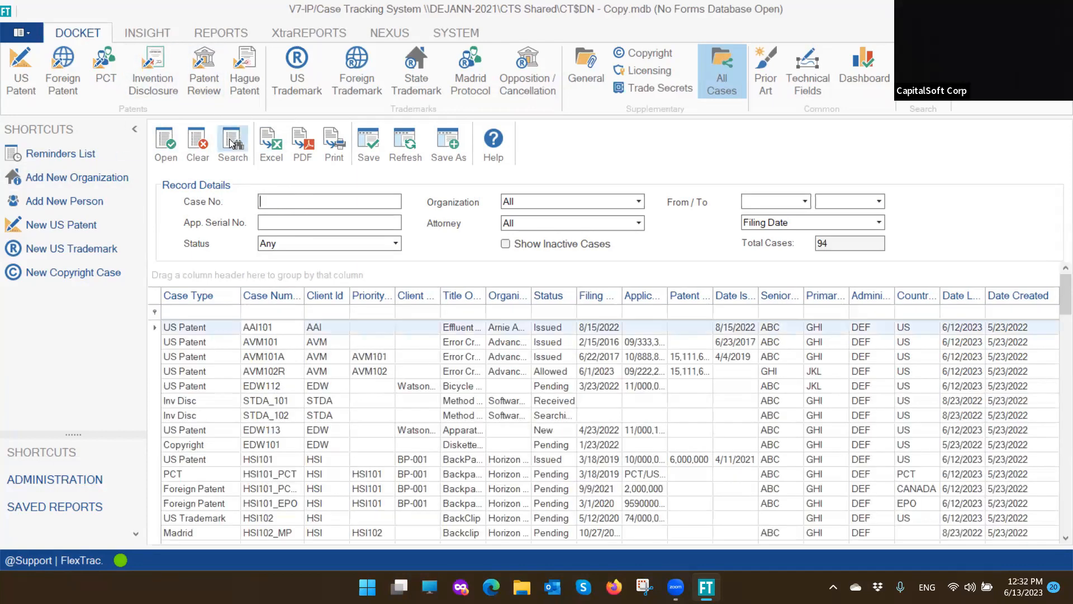
scroll(327, 400, "down", 20)
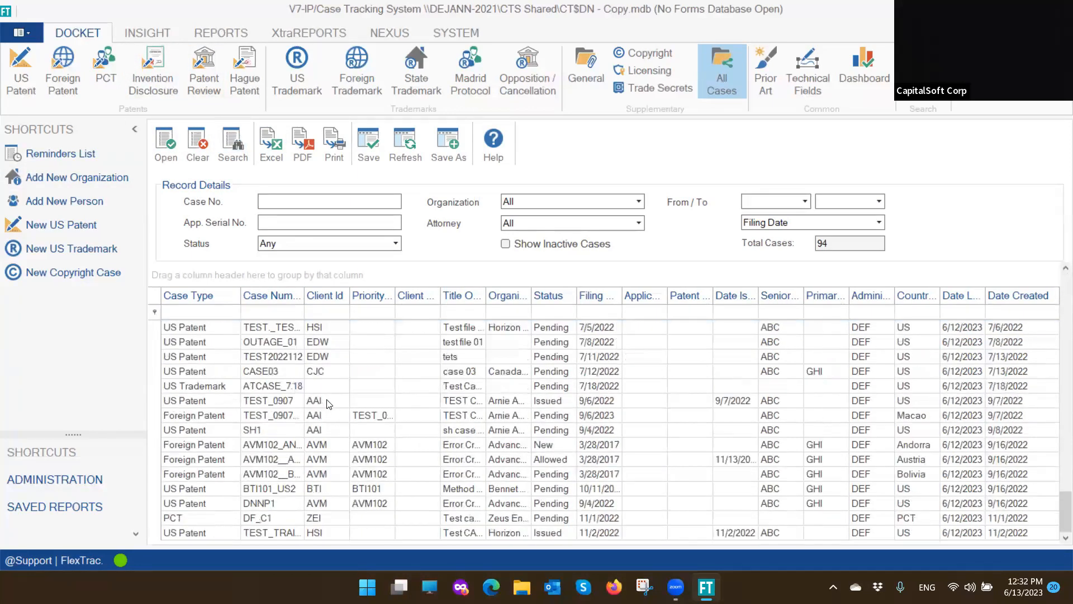
scroll(249, 380, "up", 20)
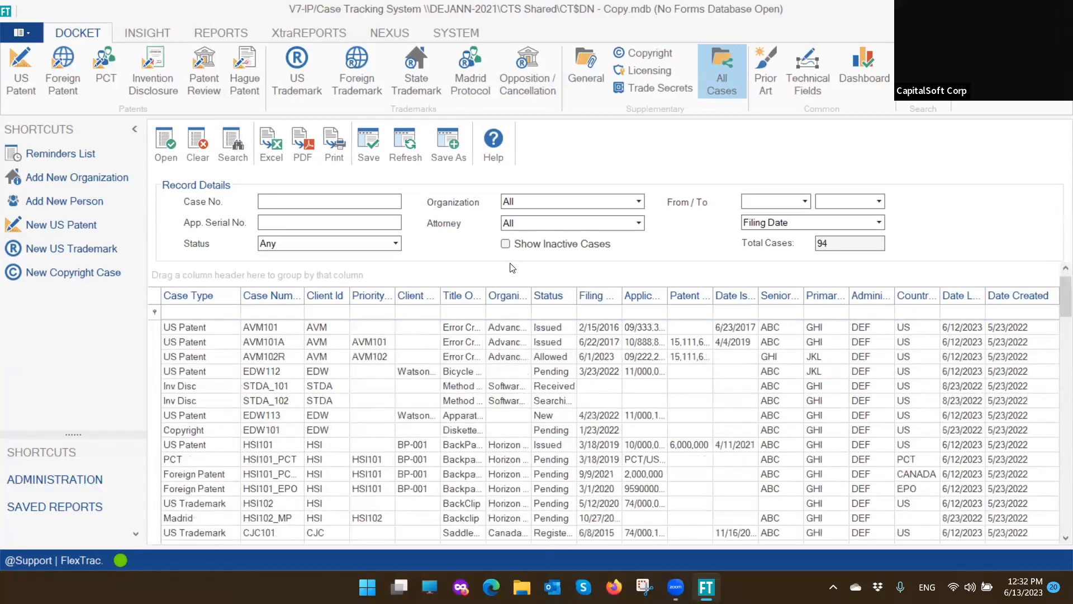
scroll(512, 268, "up", 1)
Examine the choices of the Organization, Attorney and From date search criteria and of the Status column filter
left_click(639, 201)
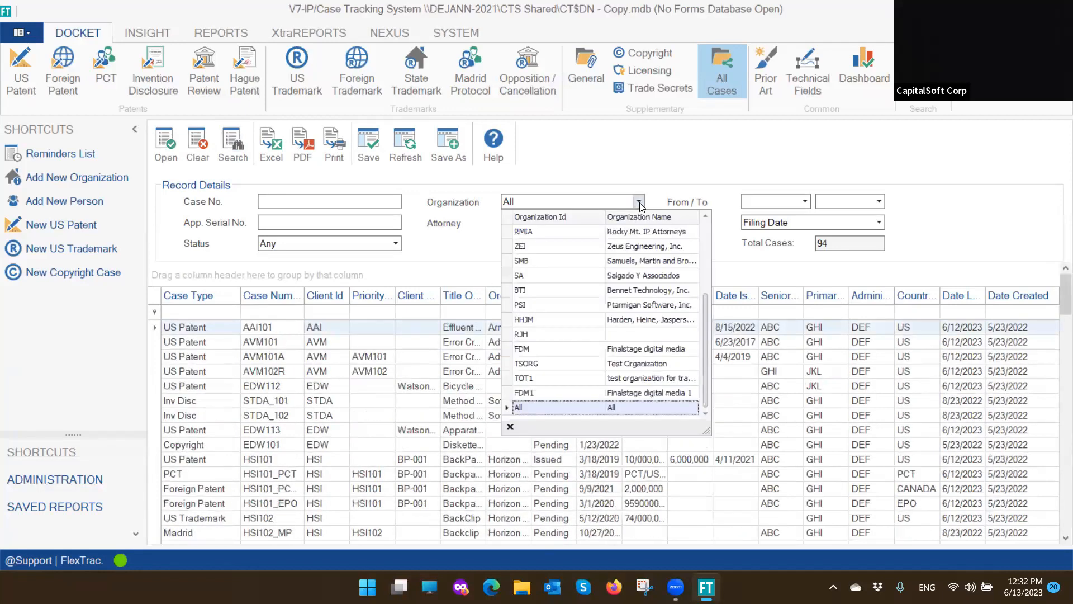
left_click(638, 202)
left_click(638, 223)
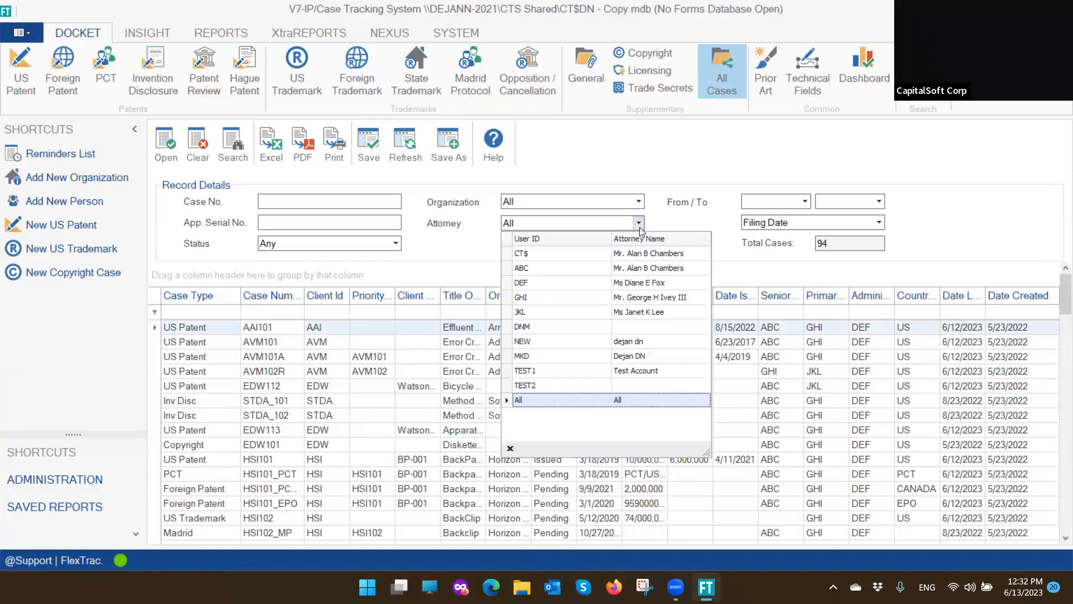
left_click(639, 224)
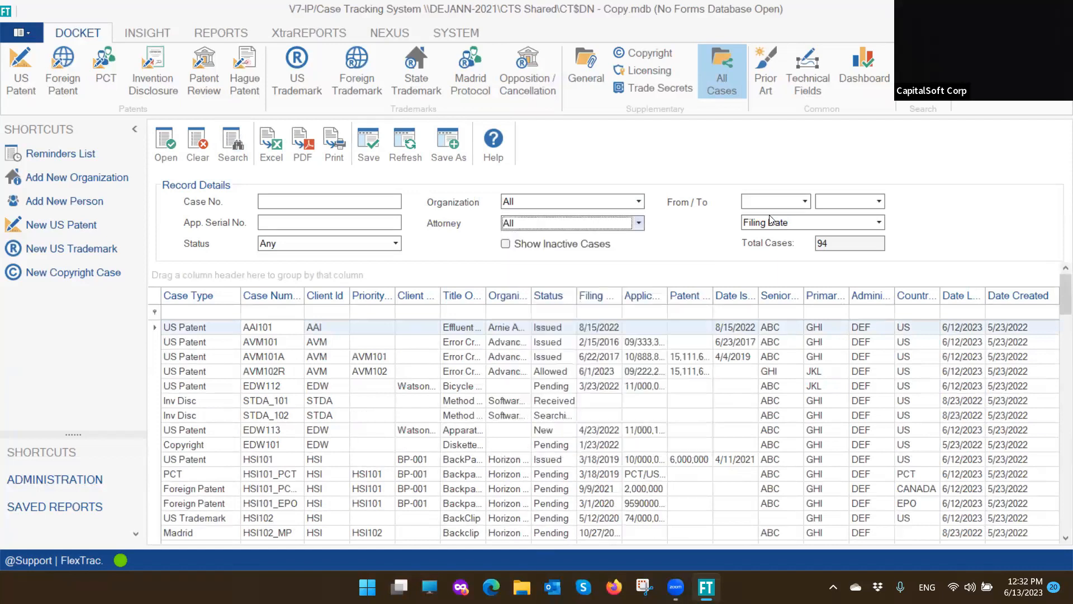
left_click(806, 200)
left_click(805, 200)
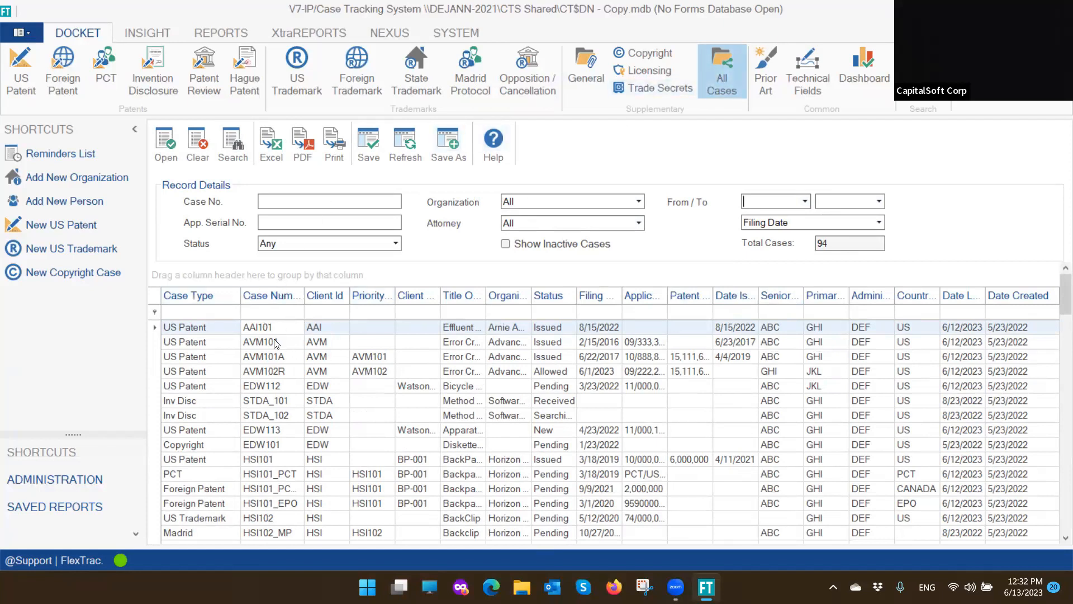
scroll(229, 335, "down", 5)
scroll(240, 352, "up", 5)
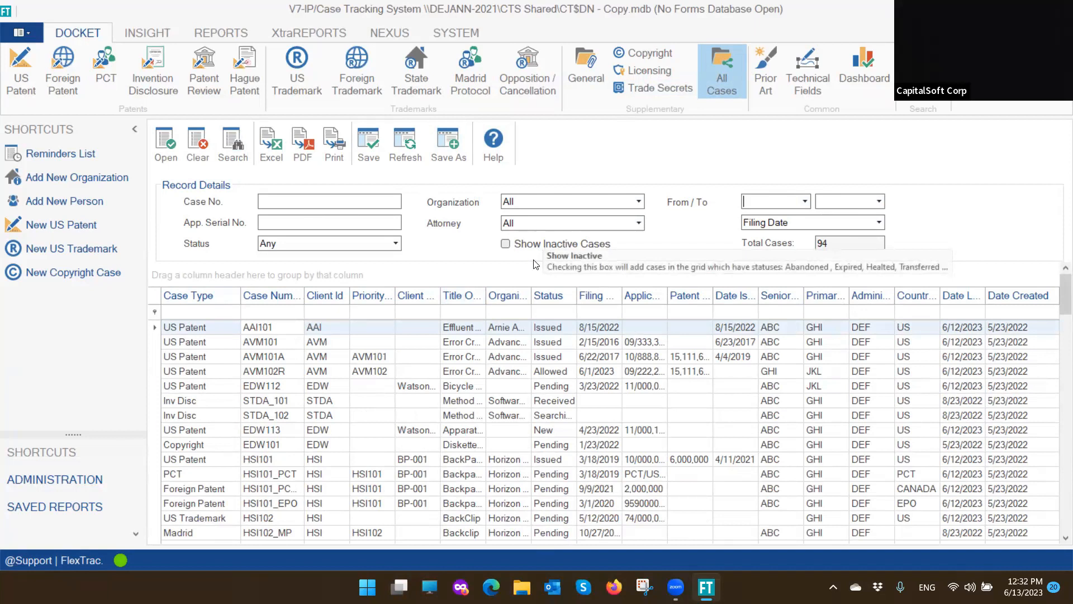
left_click(572, 293)
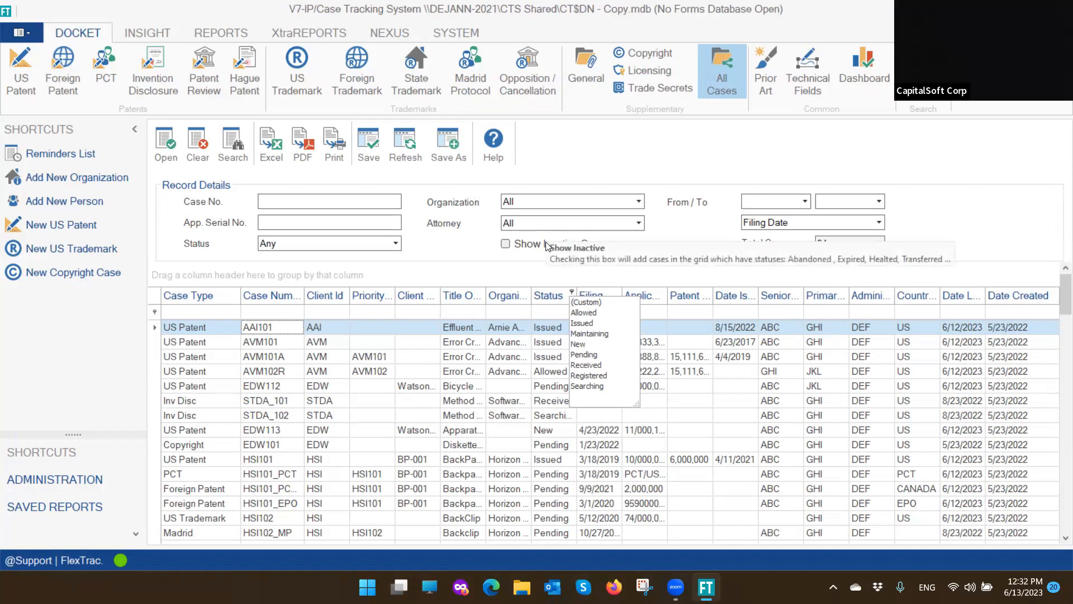
left_click(486, 251)
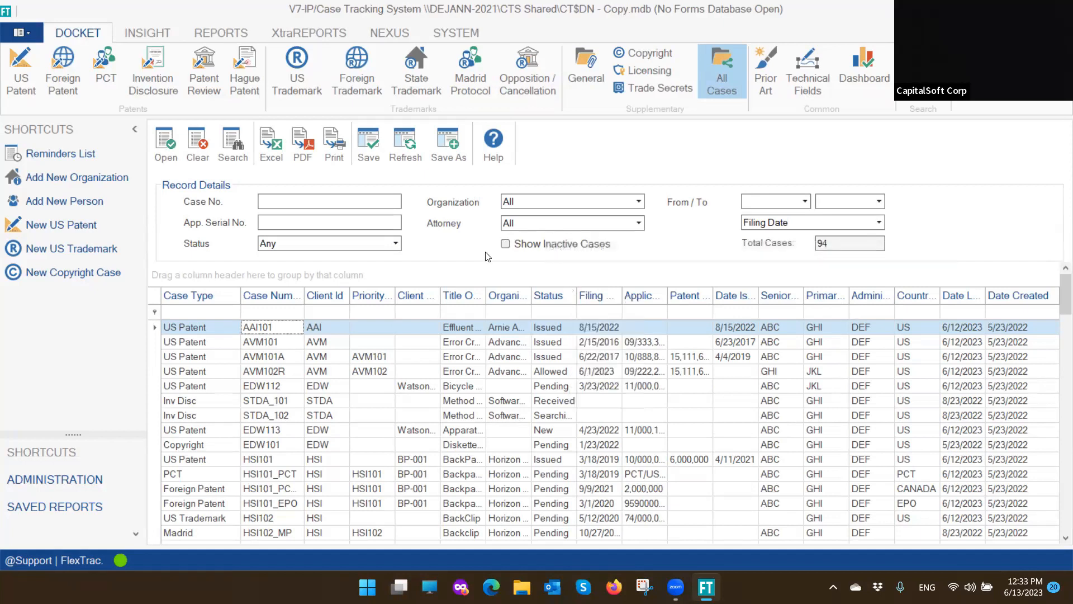
Toggle Show Inactive Cases on and off to compare the case total, leaving inactive cases included
left_click(506, 245)
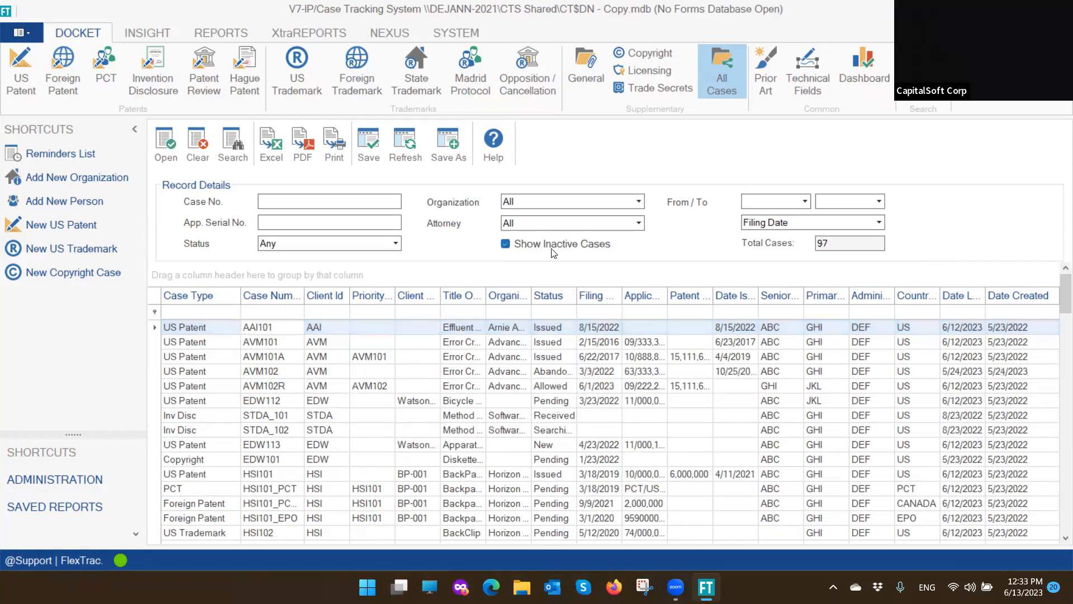
left_click_drag(830, 245, 783, 246)
left_click(506, 246)
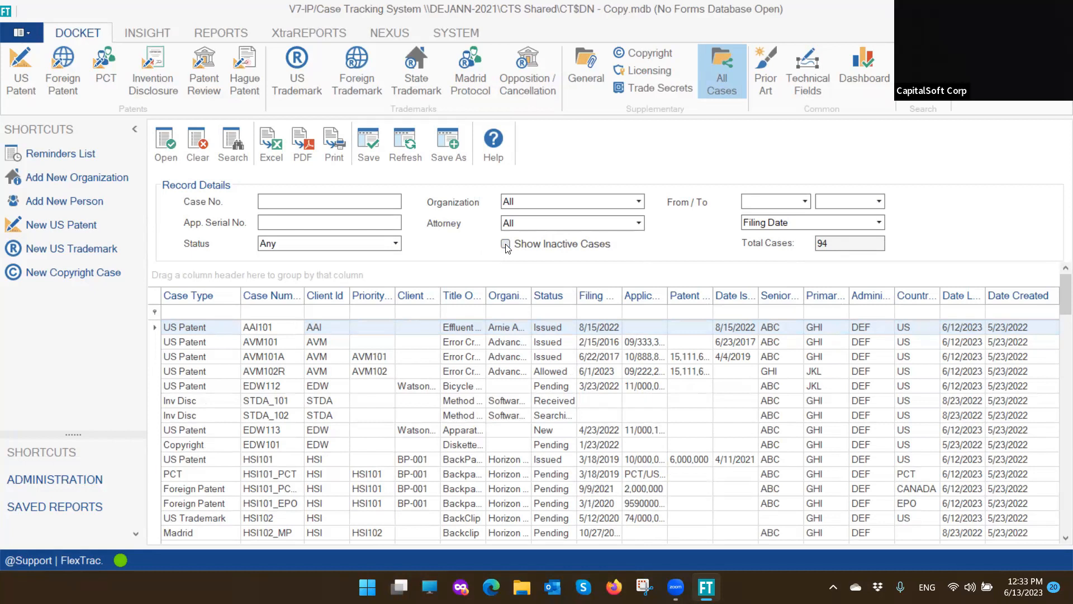
left_click(506, 245)
left_click(505, 245)
left_click(505, 245)
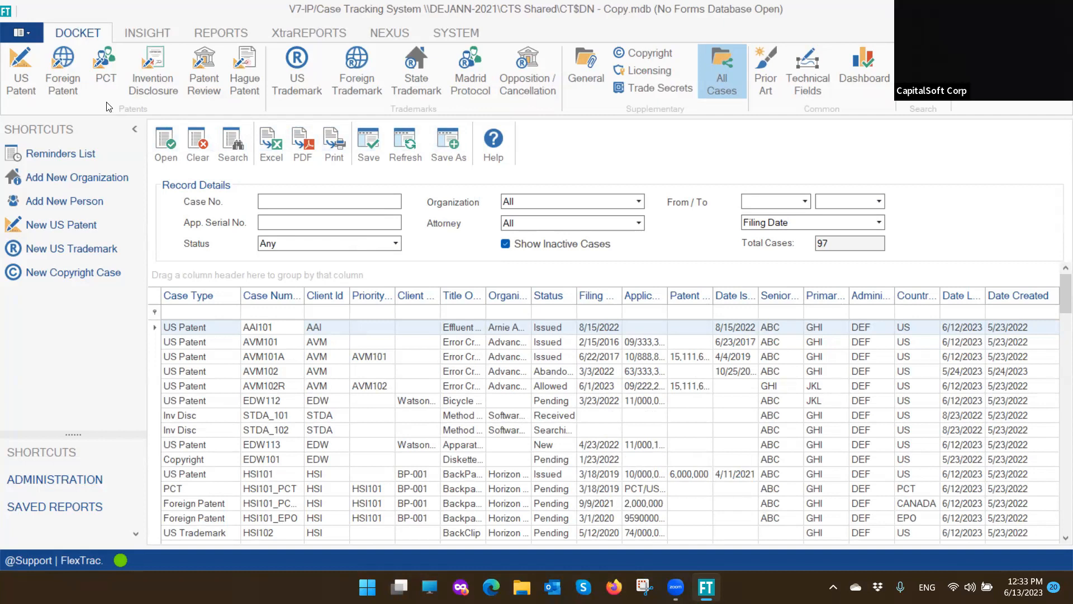
Open the US Patent case list and go to its Case No. search criterion
left_click(25, 83)
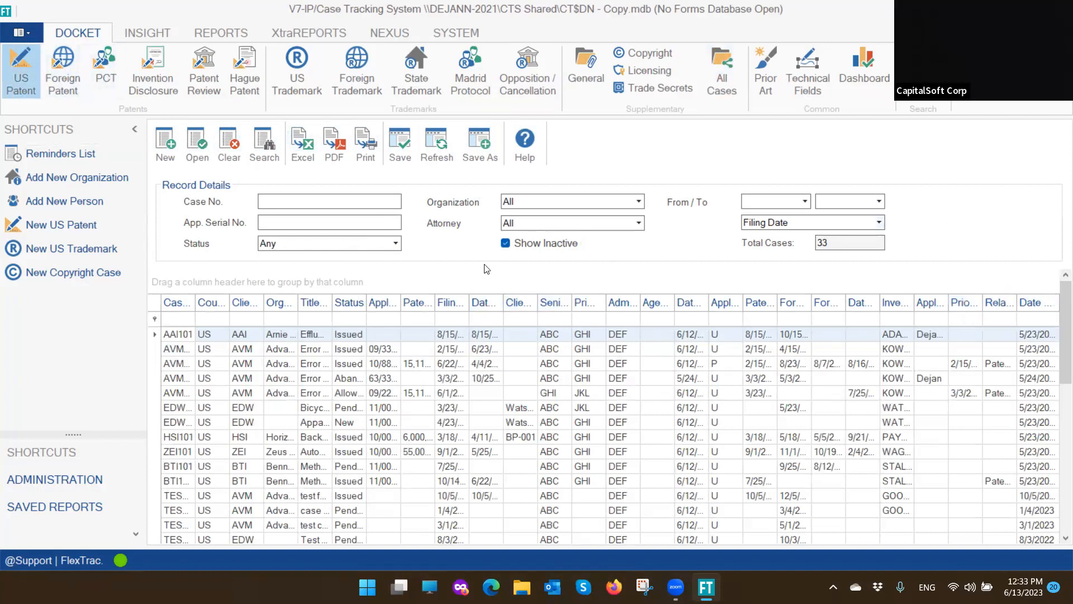
left_click(188, 320)
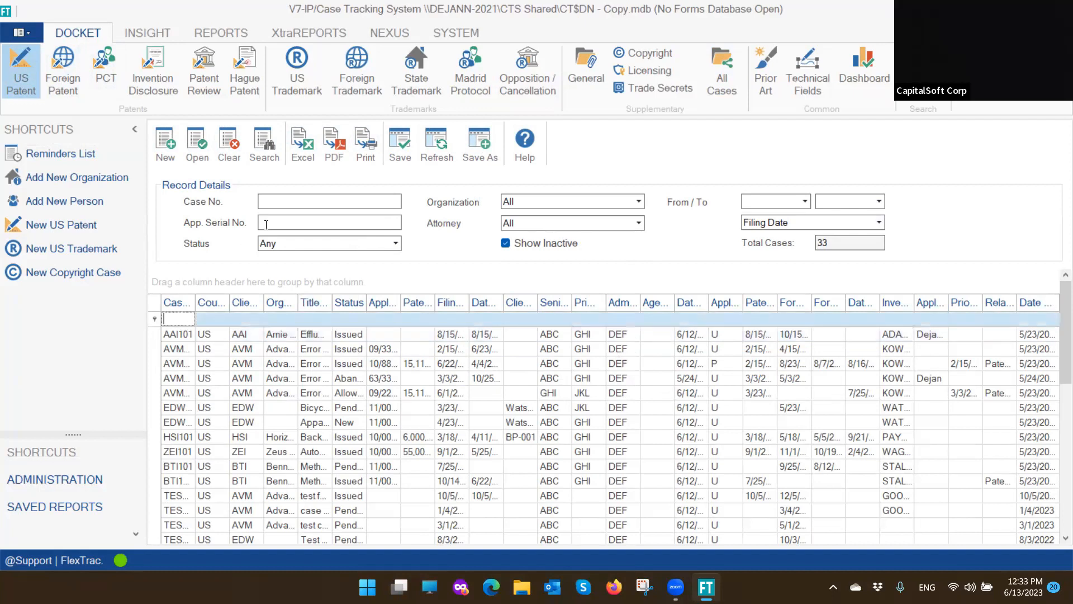
left_click(284, 207)
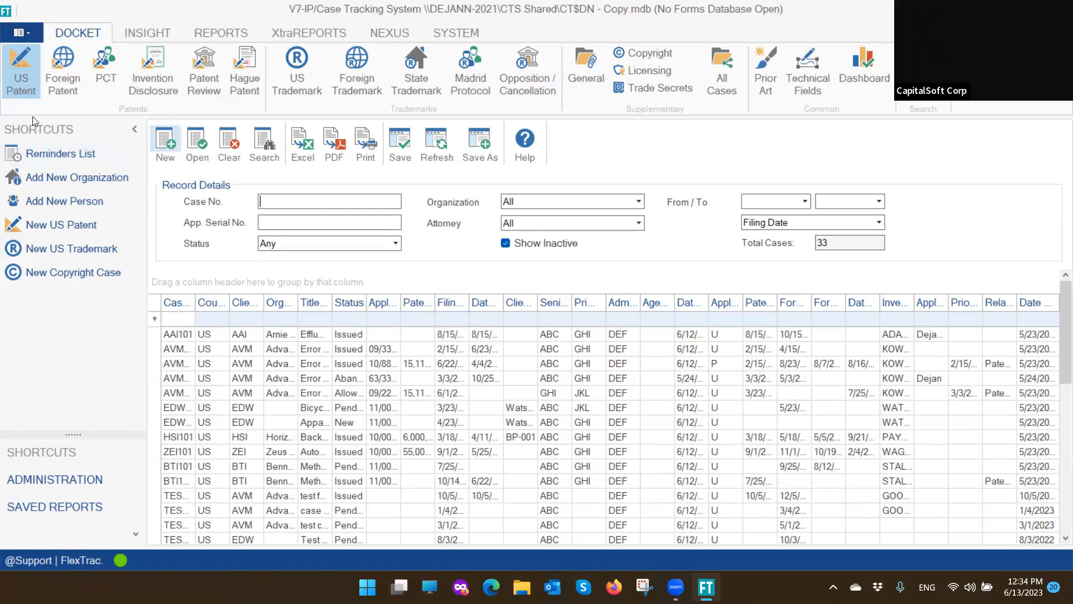
View the blank new US patent case form through the shortcut and from the case list, closing it each time
left_click(60, 226)
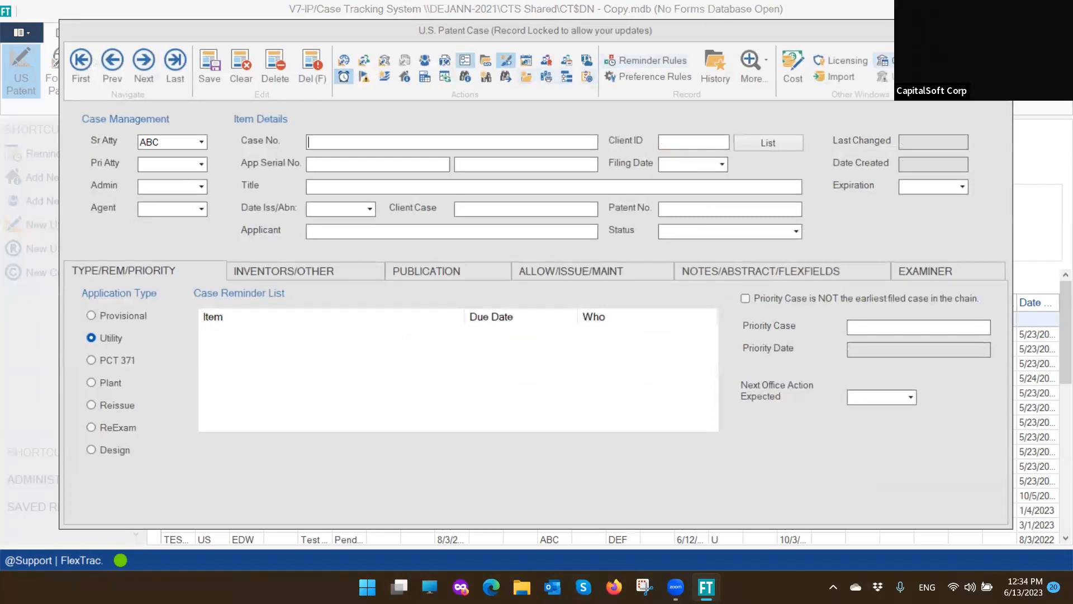
left_click(1000, 31)
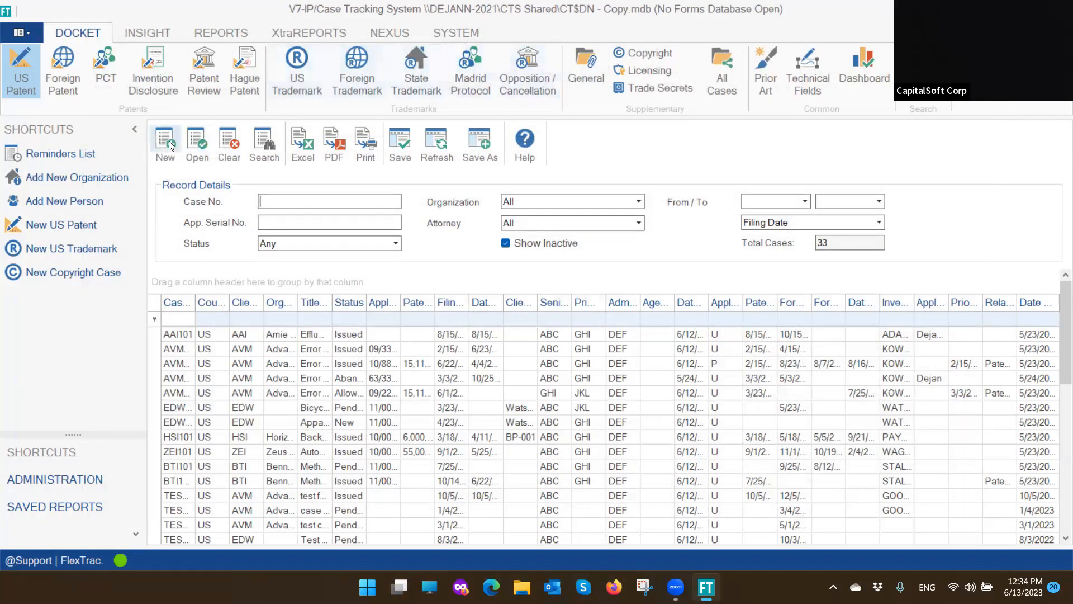
left_click(172, 145)
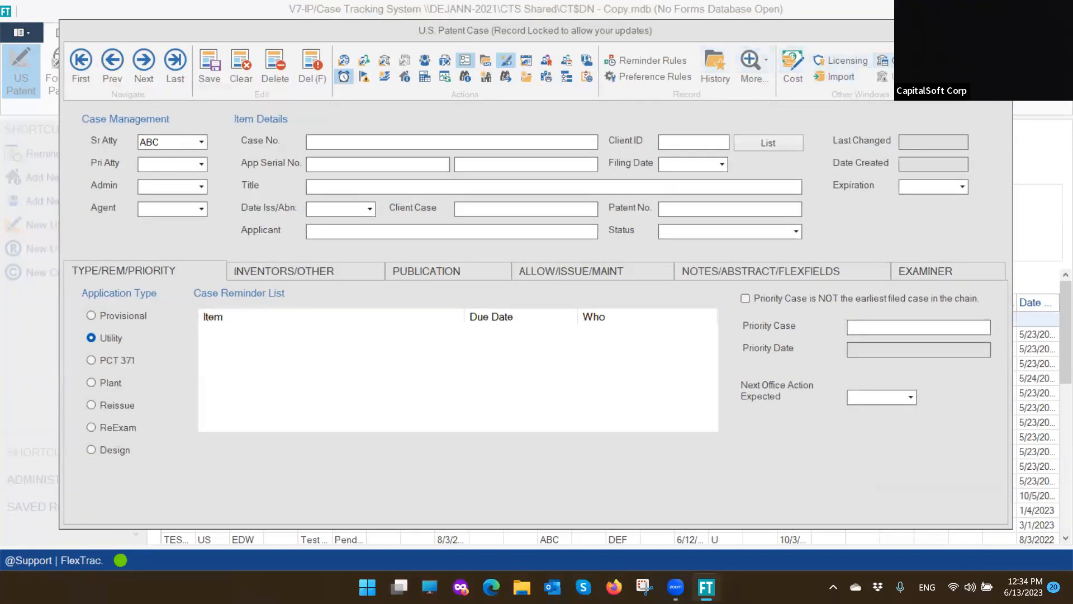
left_click(1000, 31)
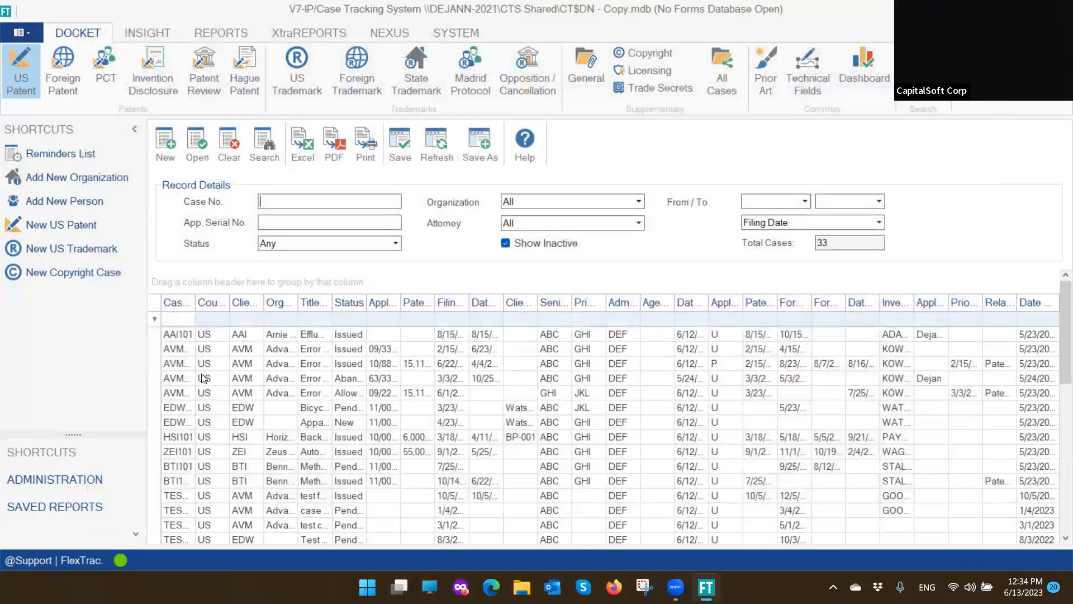
Open the abandoned US patent case AVM102 and clear the form to start a blank record
double_click(203, 379)
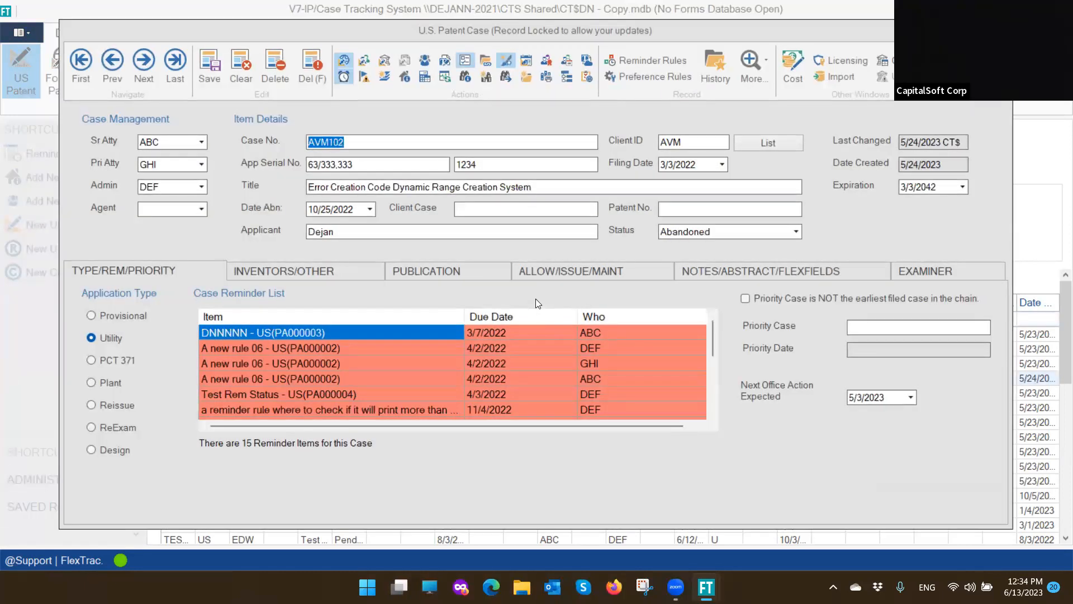
left_click(244, 67)
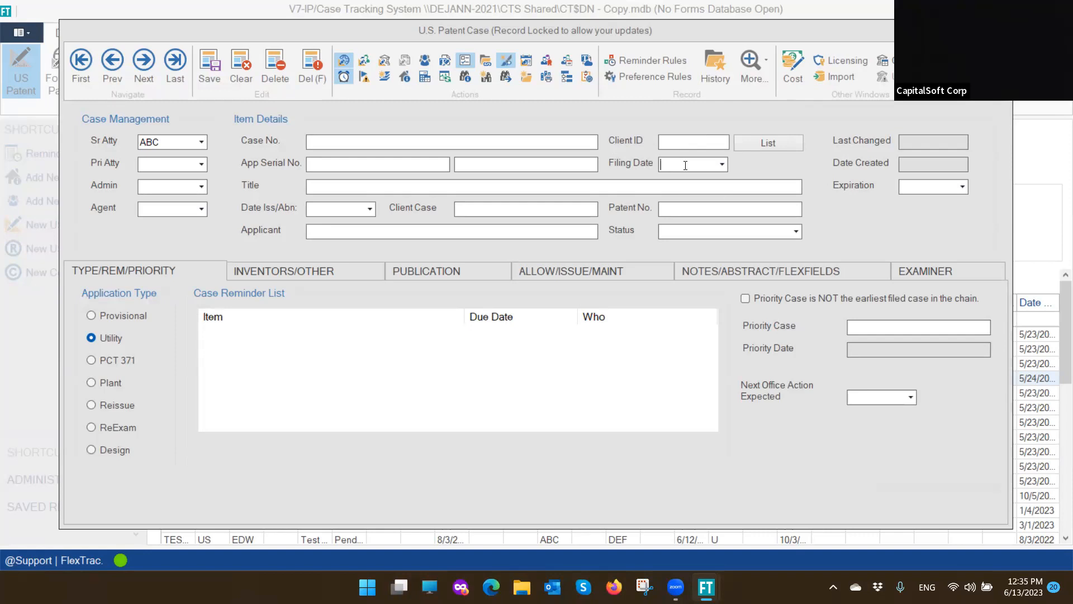
Enter TEST_123331 as the case number of the new US patent case
left_click(384, 187)
left_click(721, 232)
left_click(342, 139)
type("test")
type("_")
key("BackSpace")
type("_123331")
Assign the organization FDM1 Finalstage digital media 1 as the case's client from the client list
left_click(714, 144)
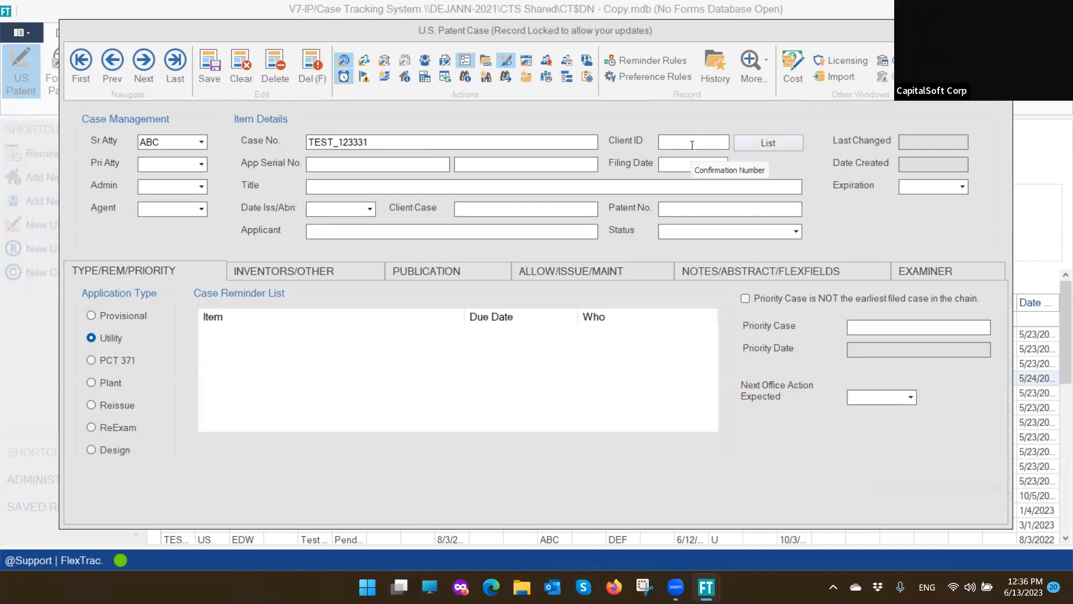
left_click(779, 145)
scroll(468, 283, "down", 1)
scroll(468, 292, "up", 1)
scroll(469, 292, "down", 1)
left_click(436, 285)
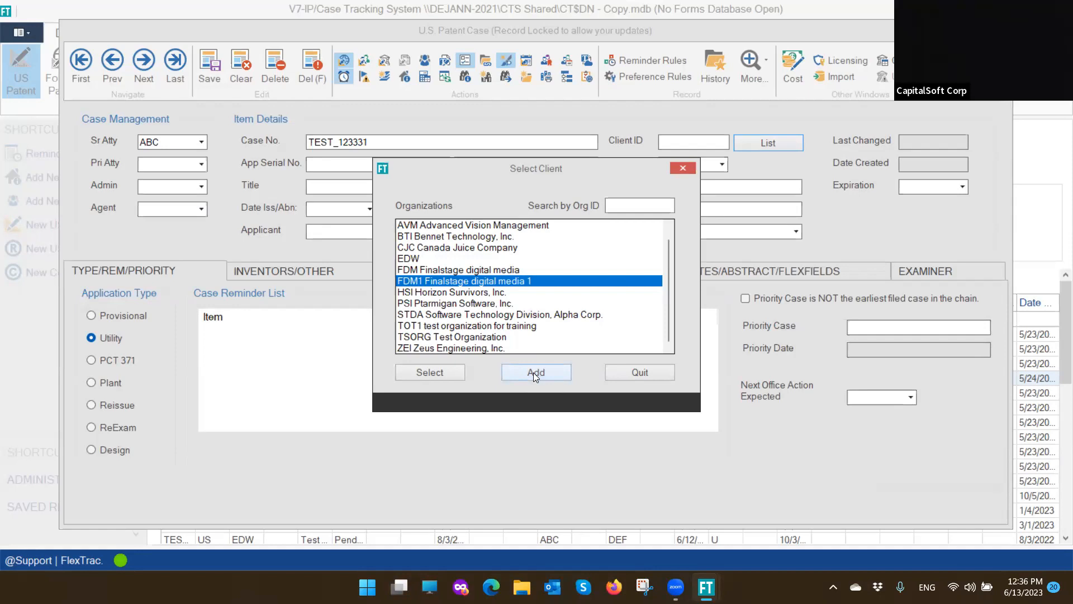
left_click(438, 376)
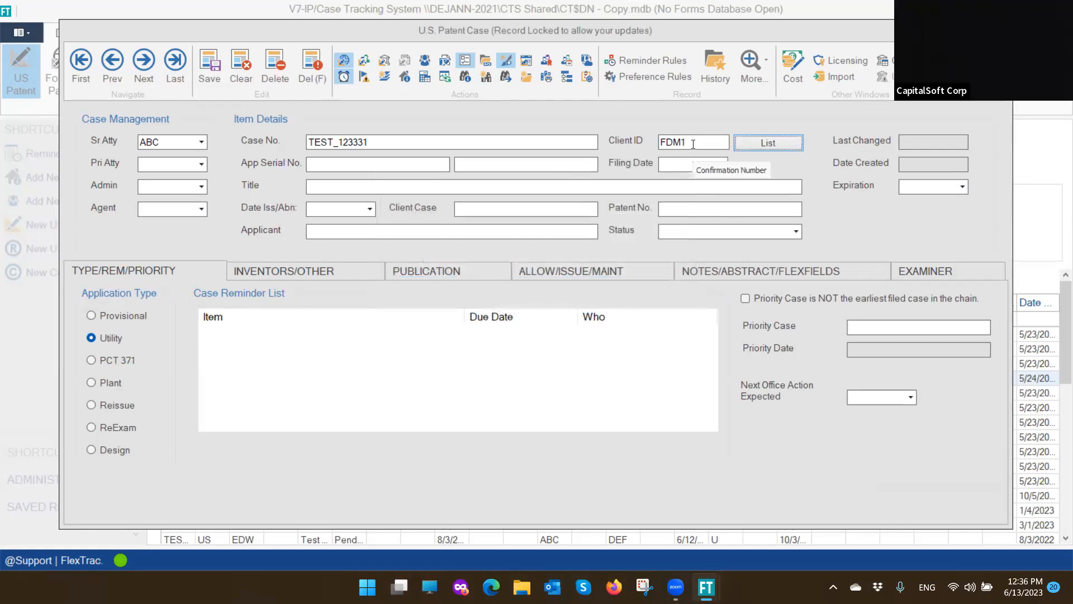
Enter "test for training case 6.2023" as the case title
left_click(429, 187)
type("test")
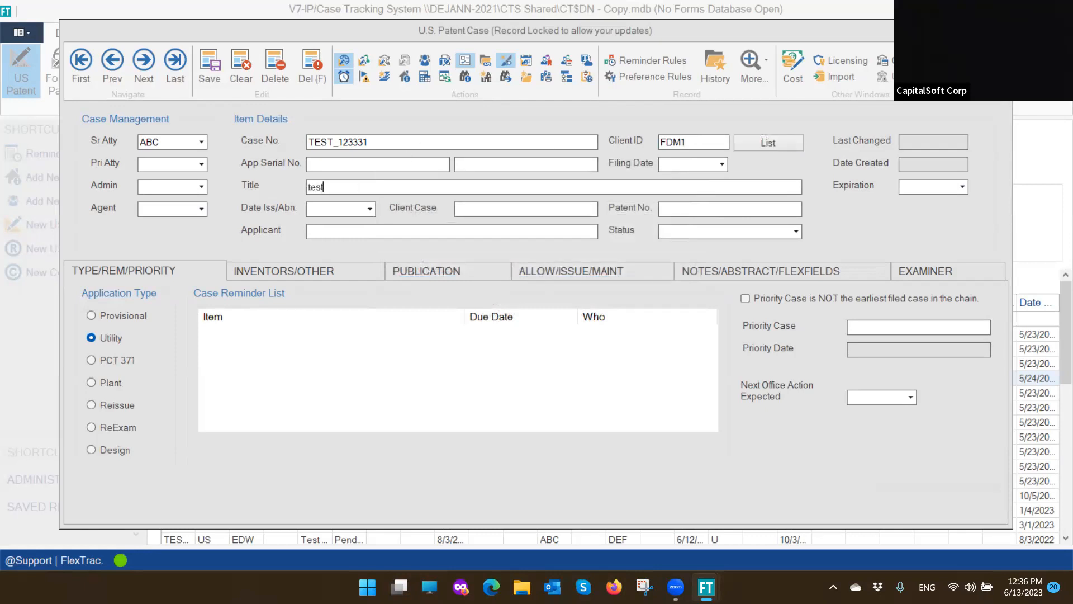
type(" for training case 6.2023")
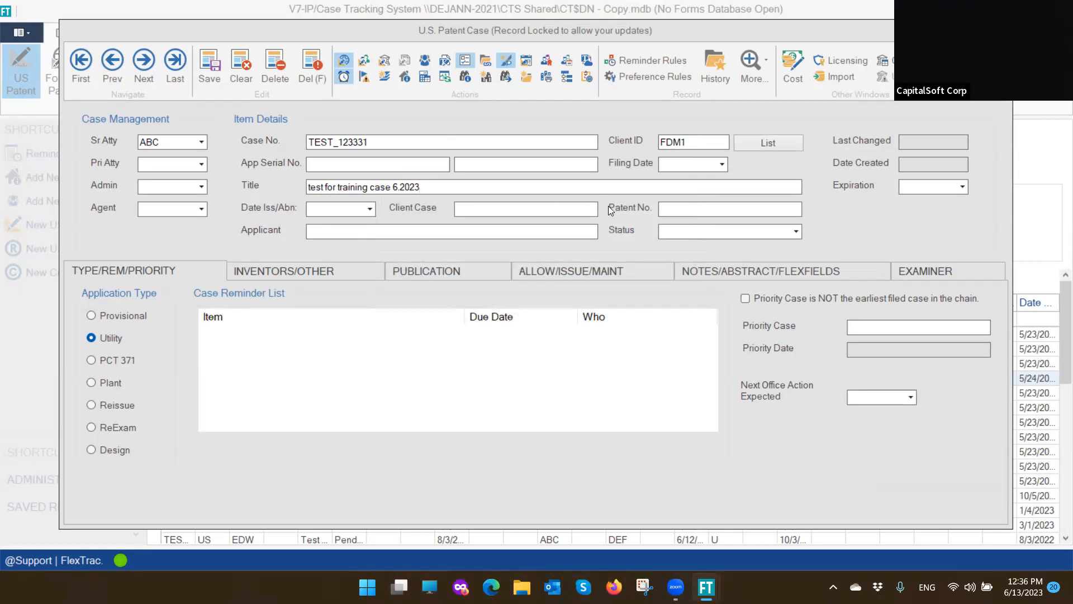
Set the case status to New and save the case
left_click(798, 236)
scroll(713, 285, "down", 1)
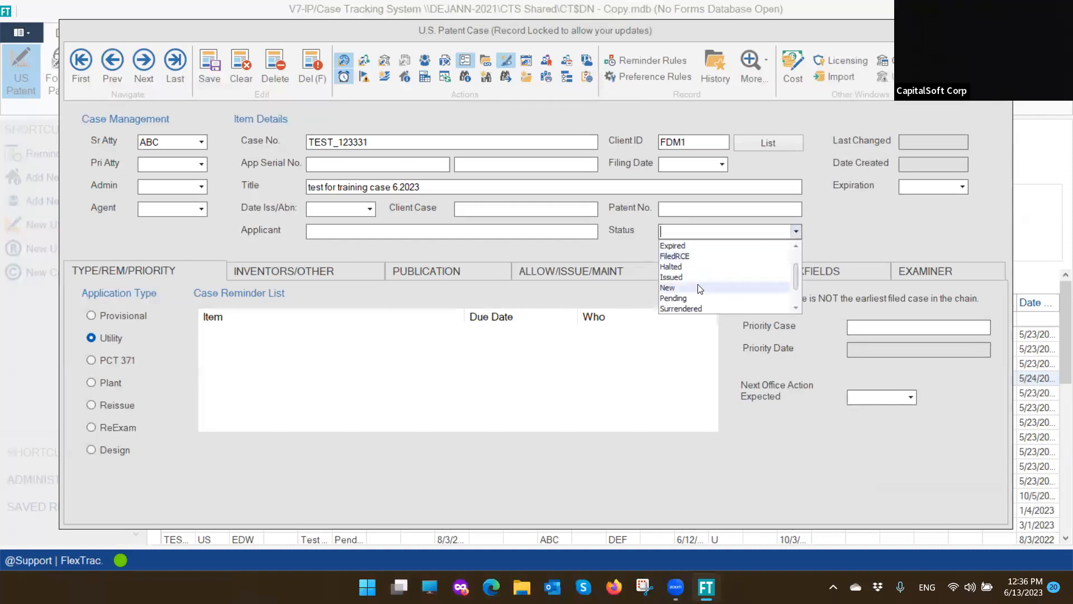
left_click(692, 287)
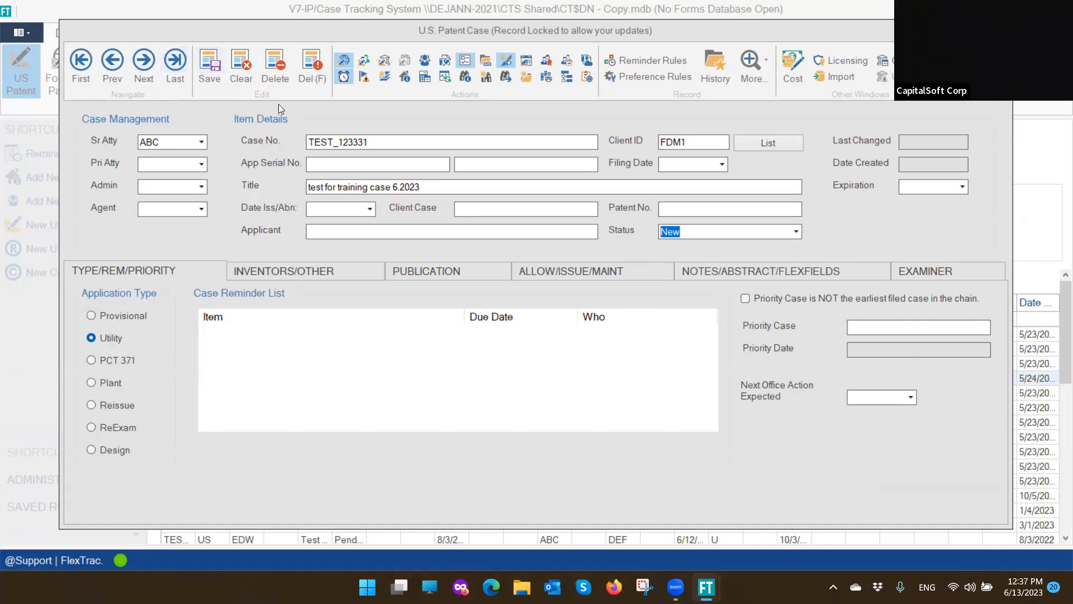
left_click(211, 66)
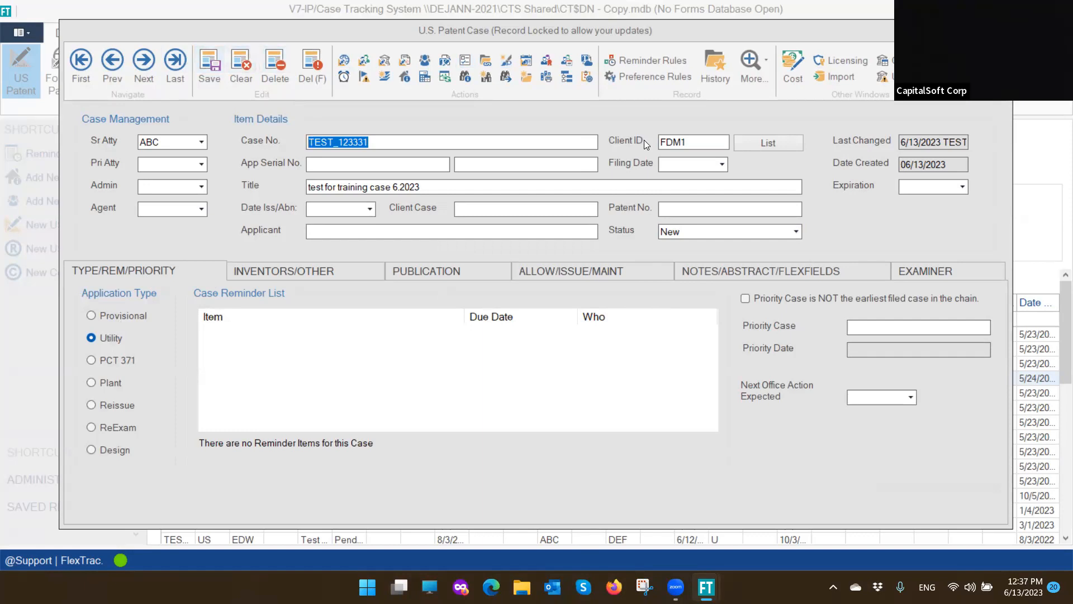
Clear the case status and set the filing date to 6/13/2023
left_click(797, 233)
left_click(687, 290)
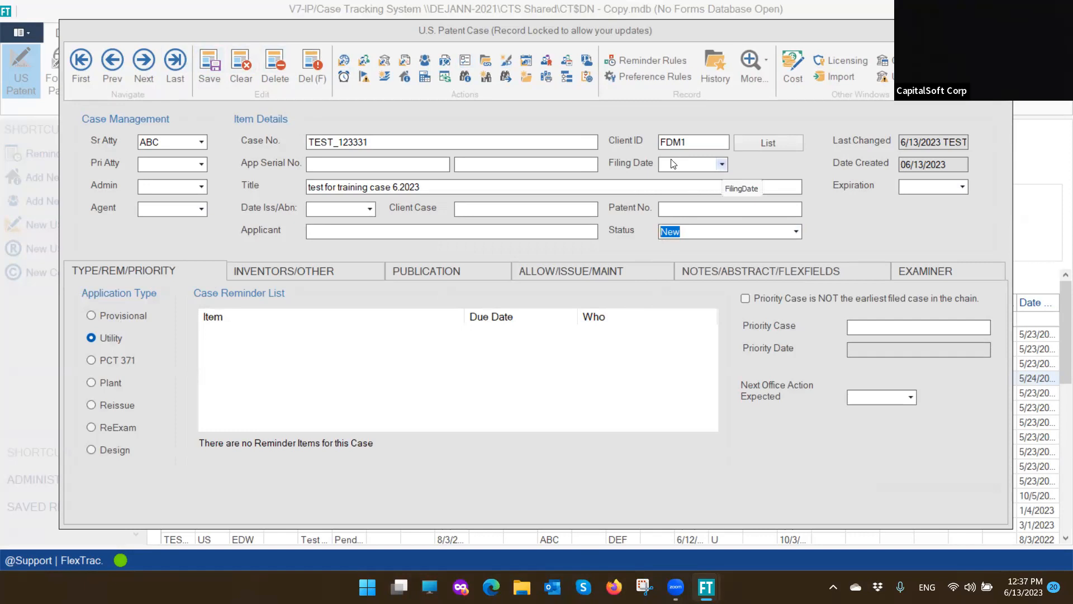
key("Delete")
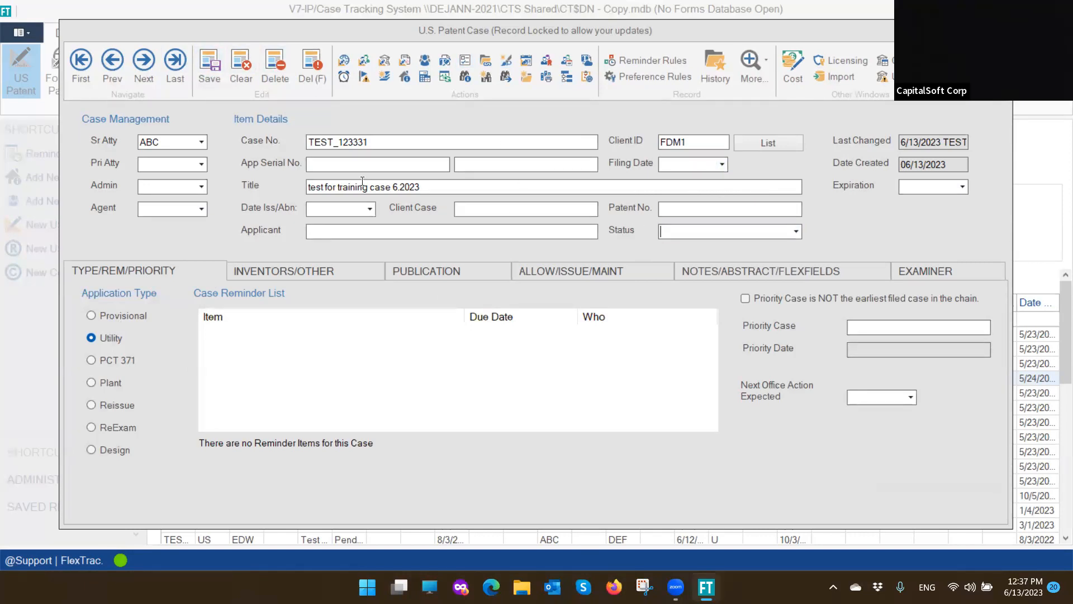
left_click(441, 188)
left_click(721, 164)
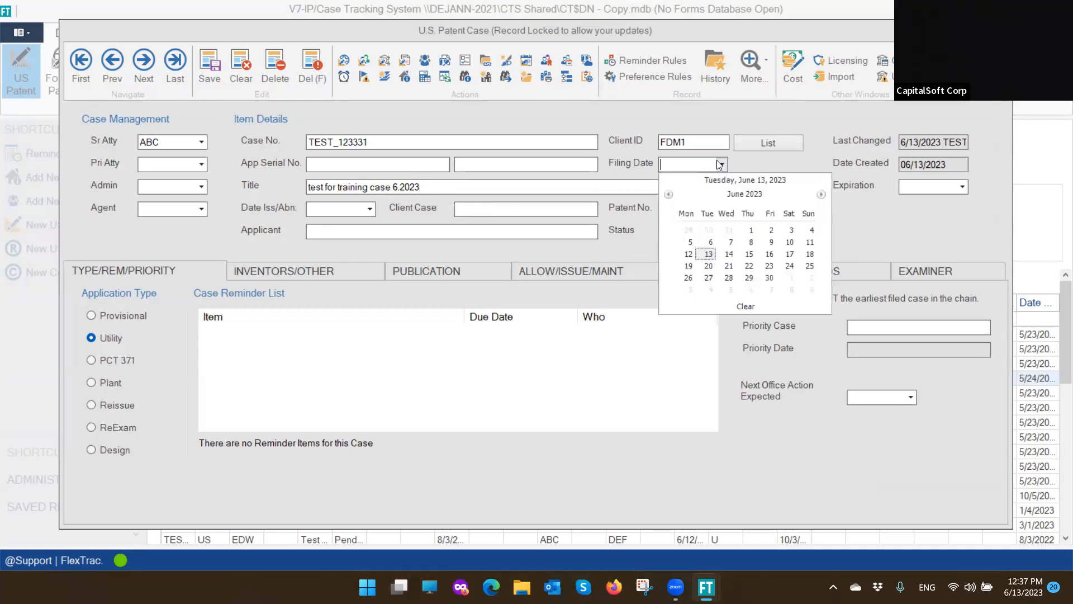
left_click(710, 256)
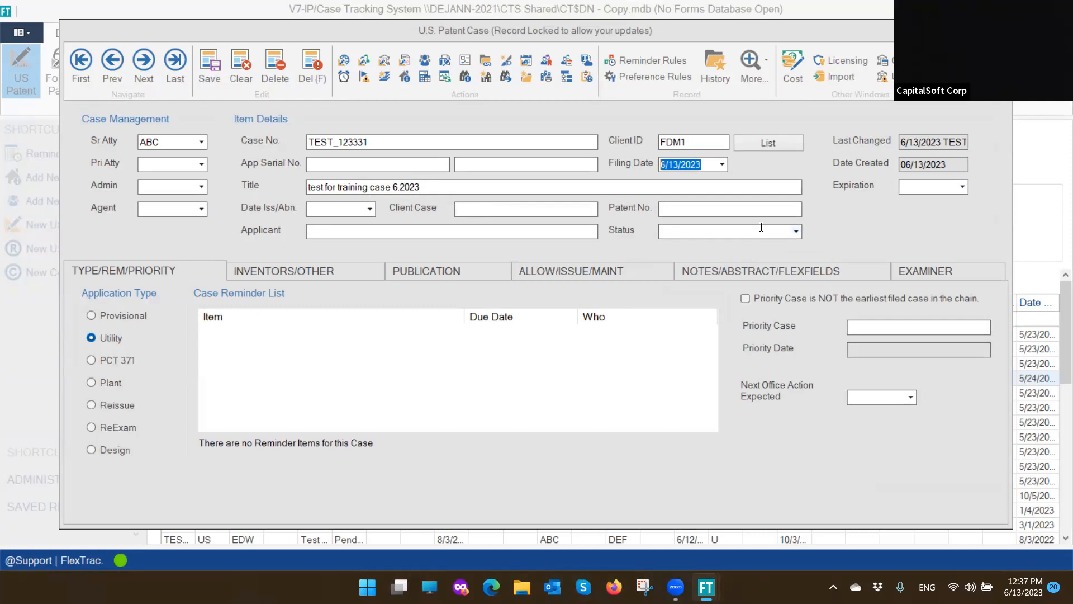
Set the status to New and save the case, creating the reminders despite the empty Primary Attorney and Administrator fields
left_click(796, 231)
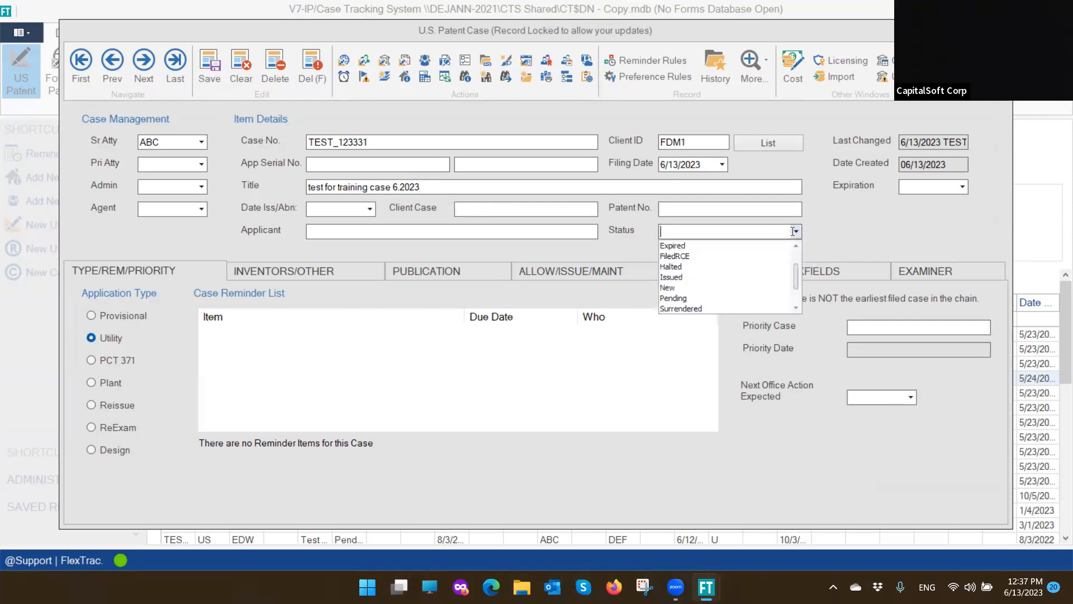
left_click(692, 287)
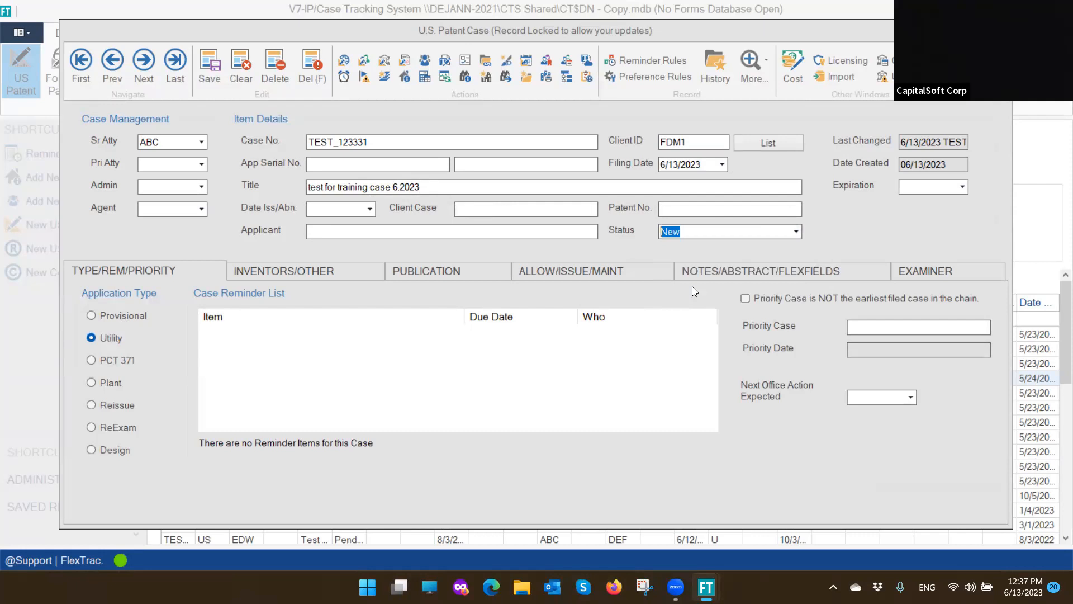
left_click(208, 67)
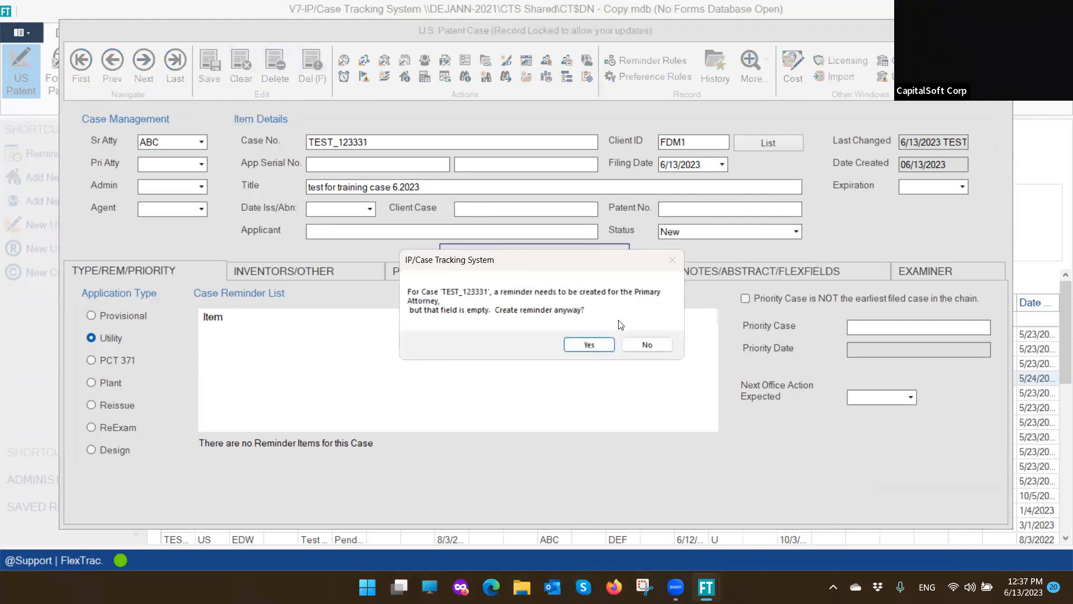
left_click(599, 345)
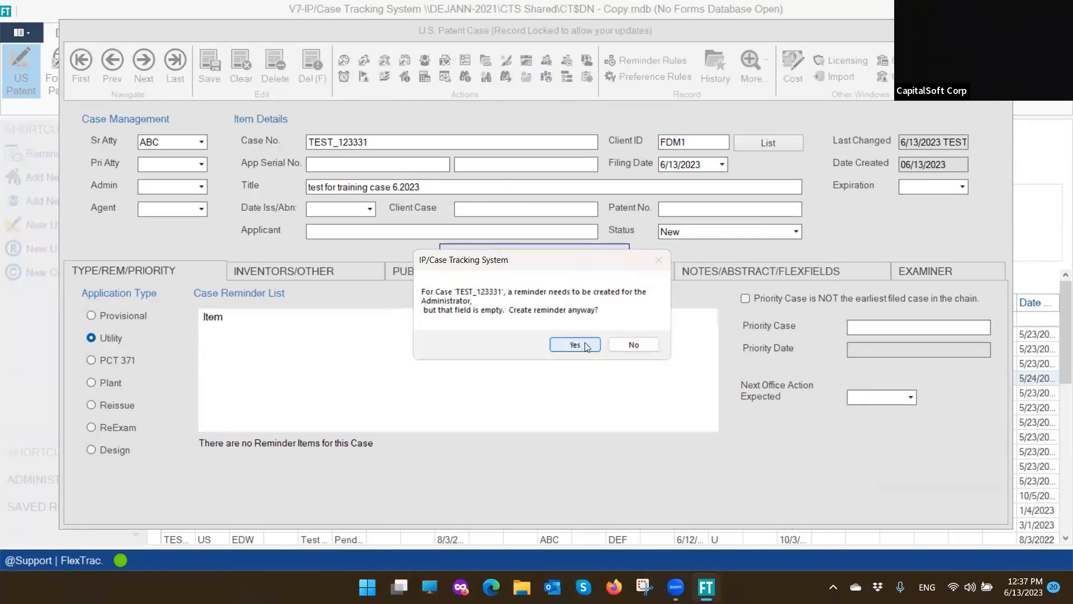
left_click(585, 342)
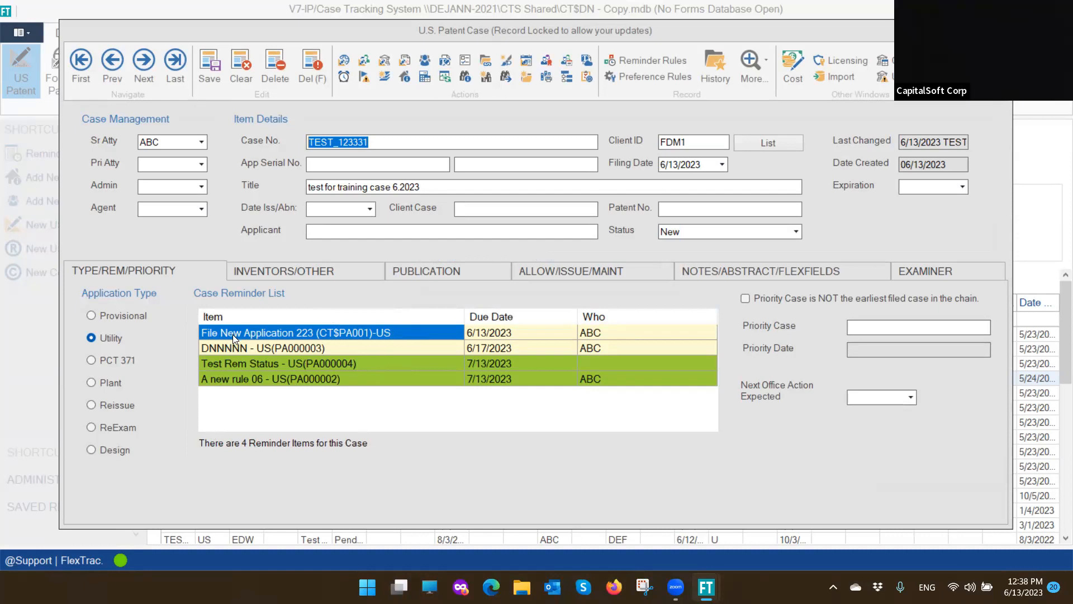
Go through the items in the Case Reminder List, down to A new rule 06
left_click(309, 347)
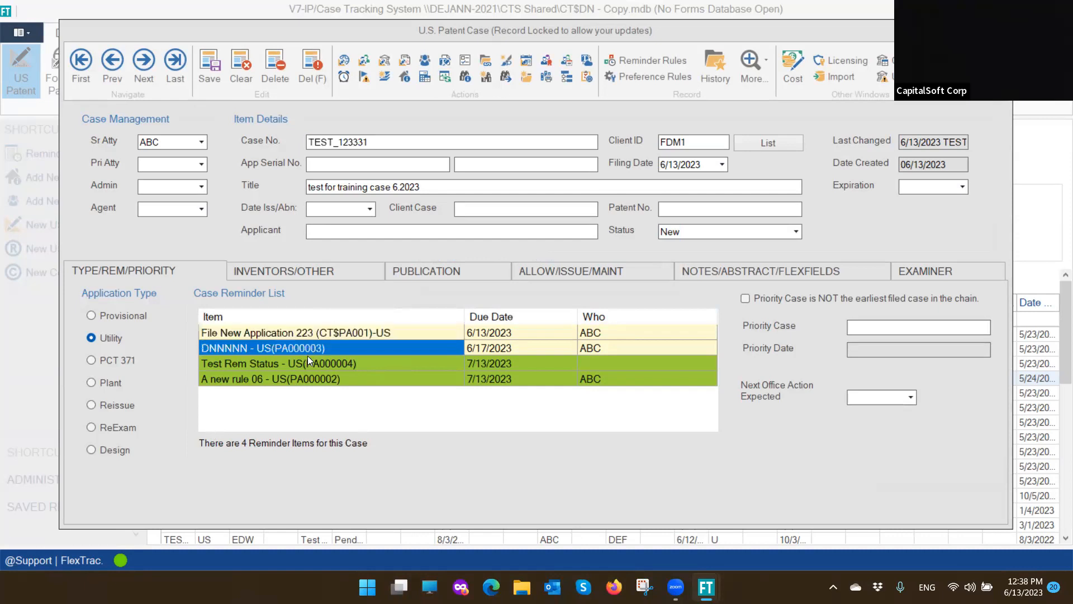
left_click(308, 364)
left_click(308, 378)
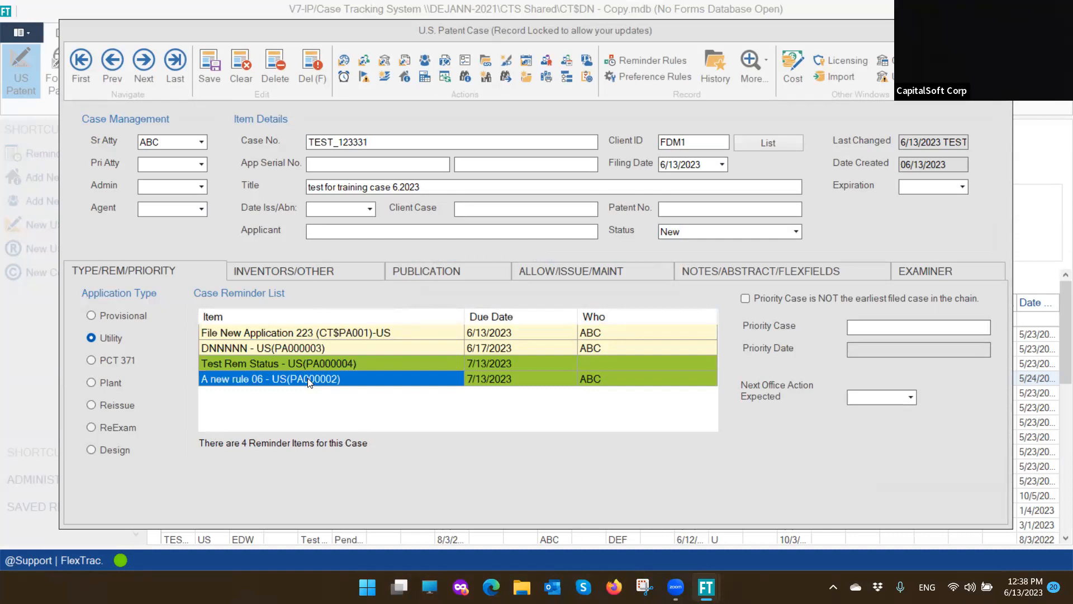
Change the case status to Pending and save the case for date calculation
left_click(795, 233)
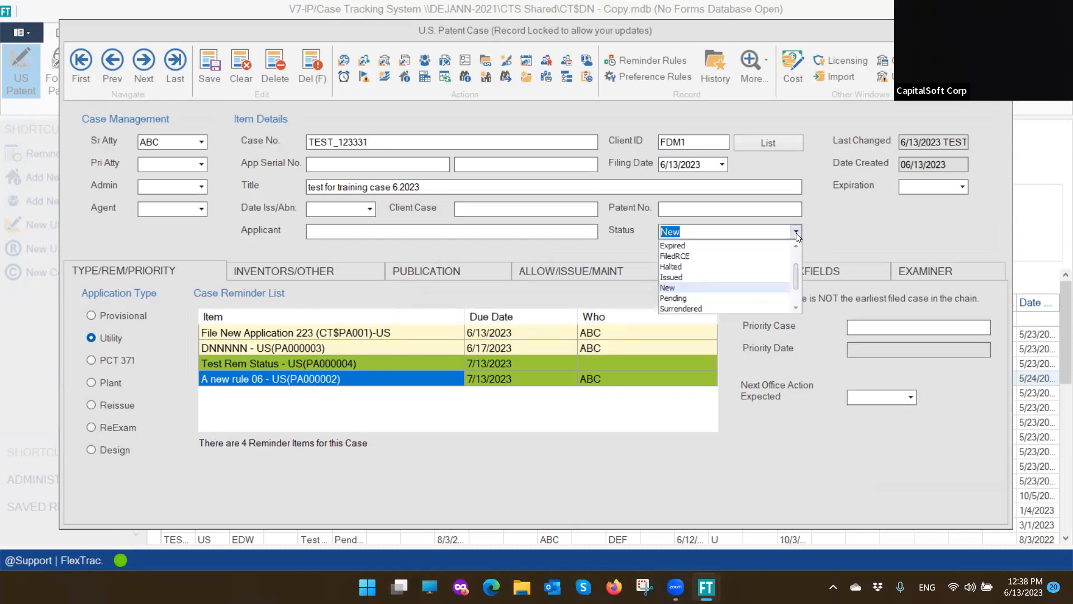
left_click(688, 298)
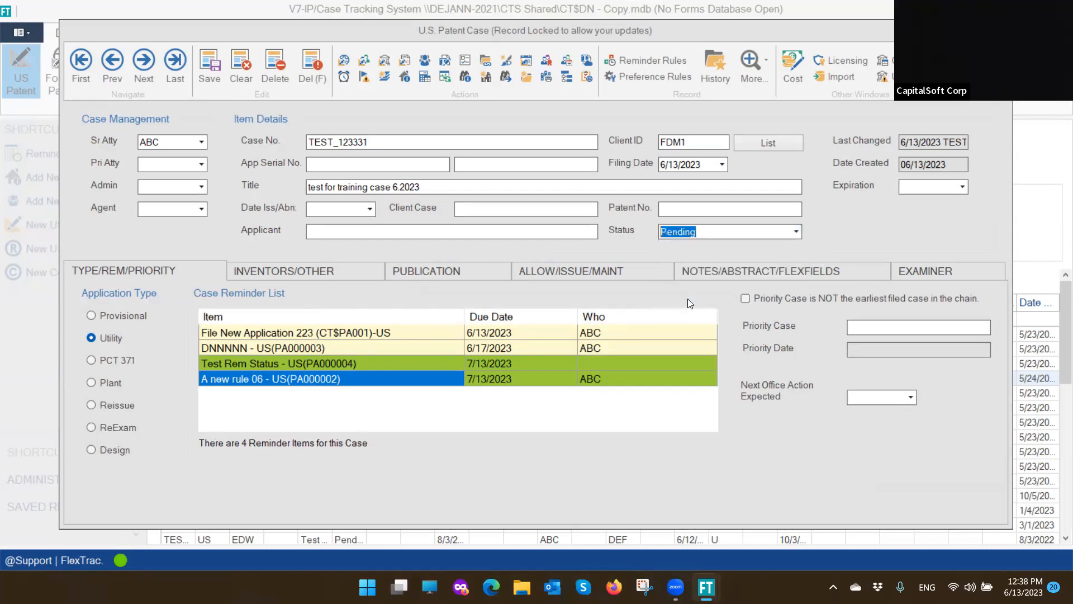
left_click(404, 238)
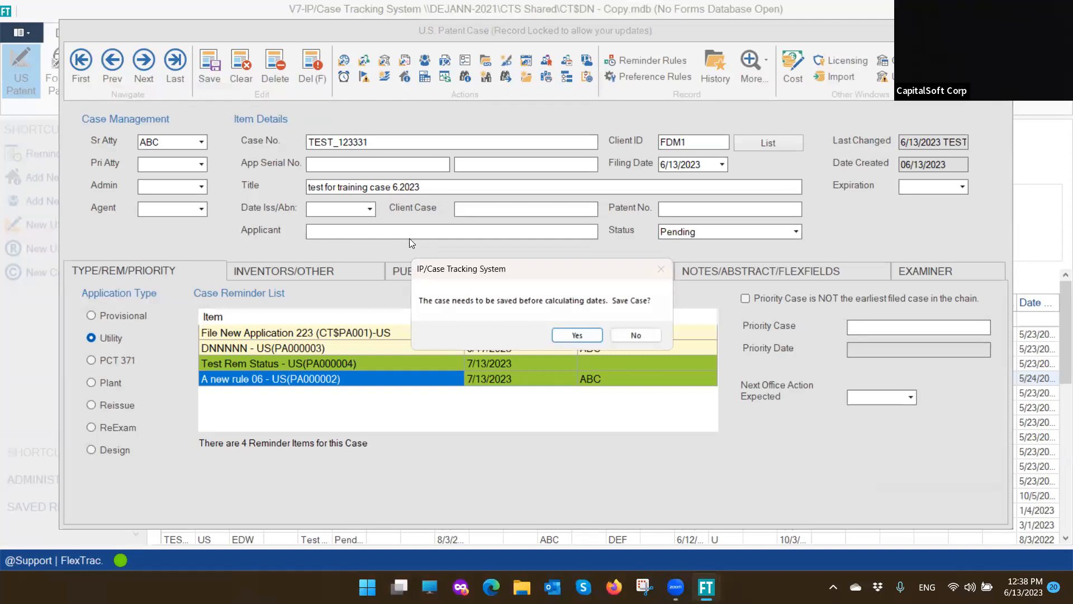
left_click(578, 334)
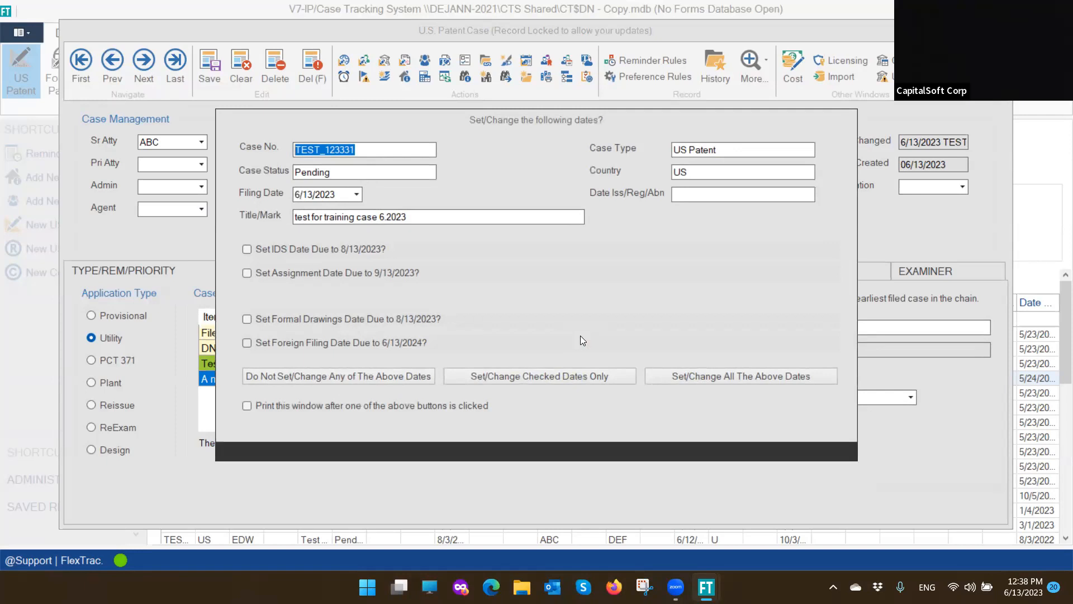
Accept all proposed dates for IDS, assignment, formal drawings, foreign filing, filing receipt and publication, plus the next office action expected date of 8/13/2024
left_click(247, 250)
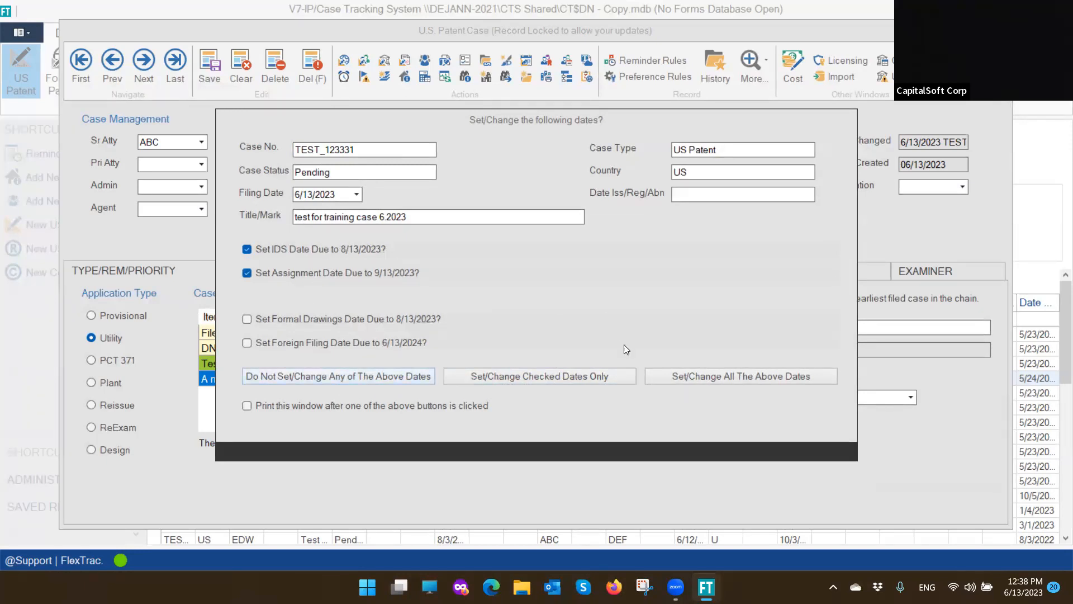
left_click(742, 377)
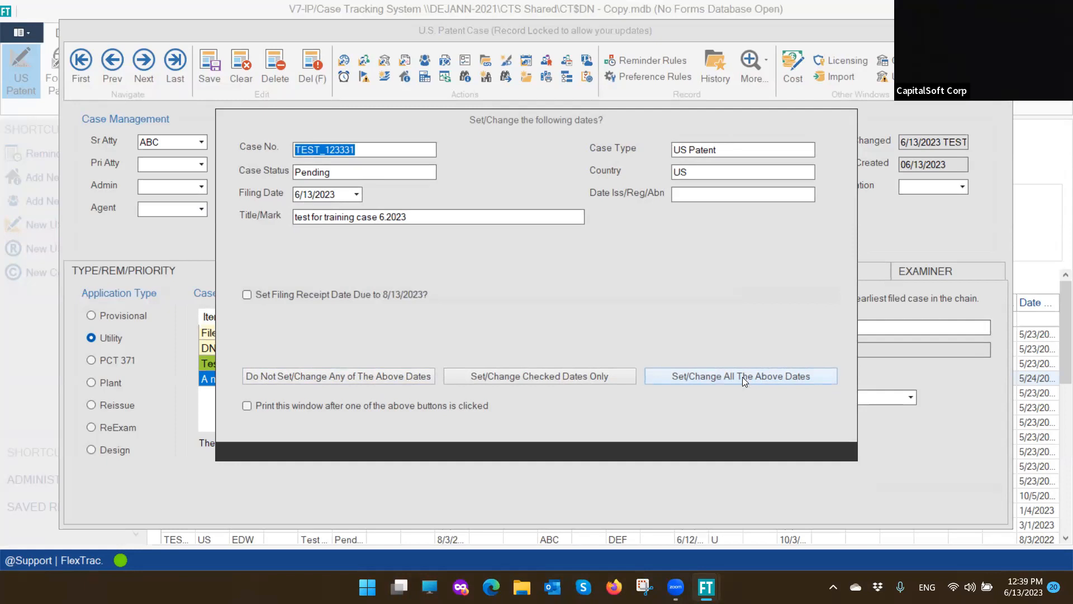
left_click(742, 376)
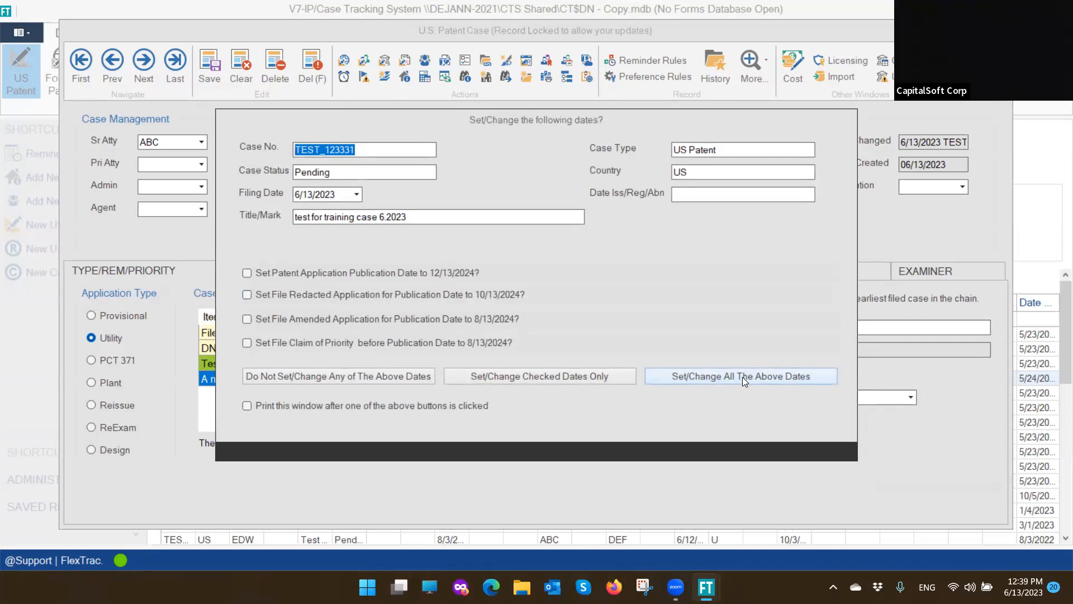
left_click(742, 377)
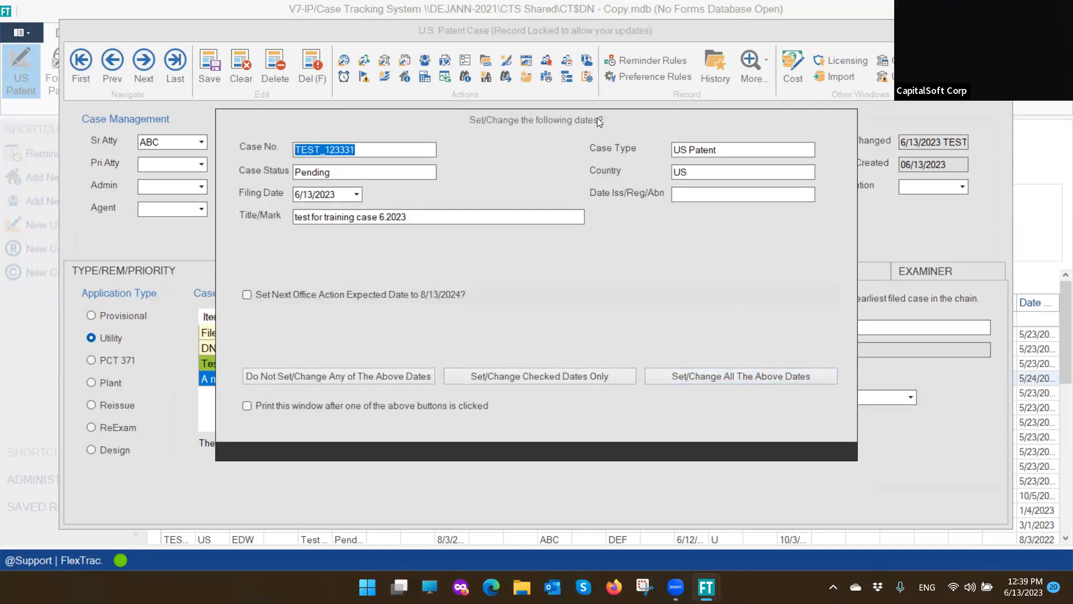
left_click_drag(597, 117, 570, 109)
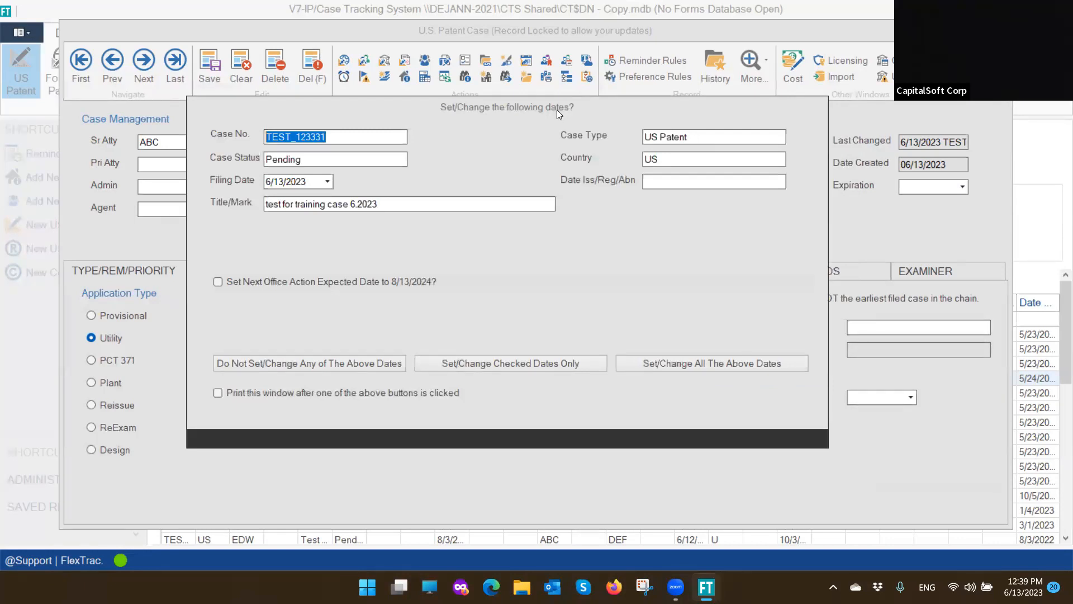
left_click_drag(557, 109, 456, 129)
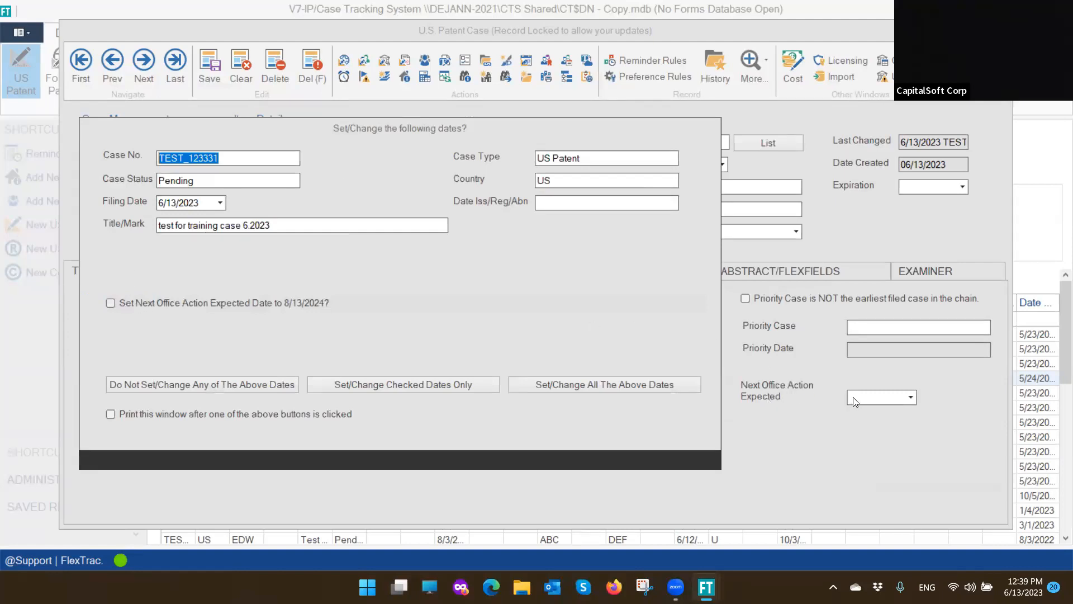
left_click(572, 381)
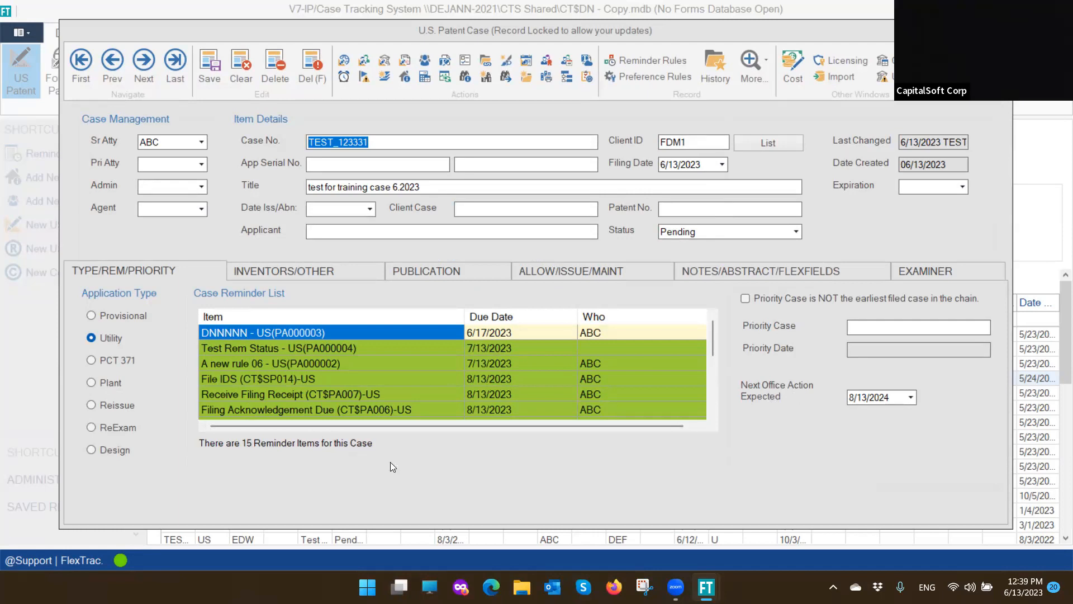
Review the case's dates in the Inventors/Other, Publication and Allow/Issue/Maint sections
left_click(305, 271)
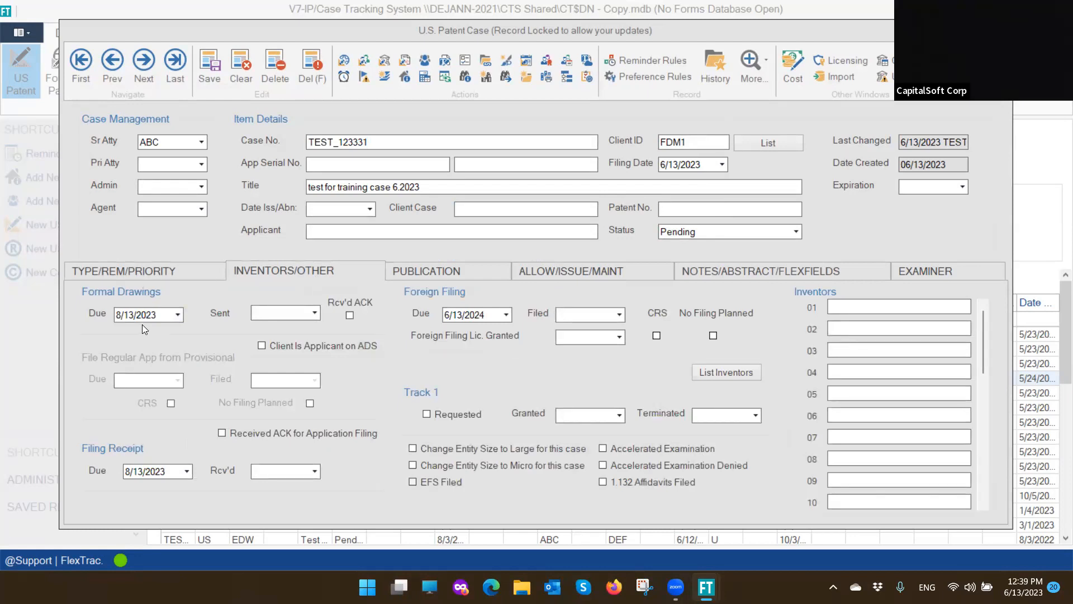
left_click(440, 273)
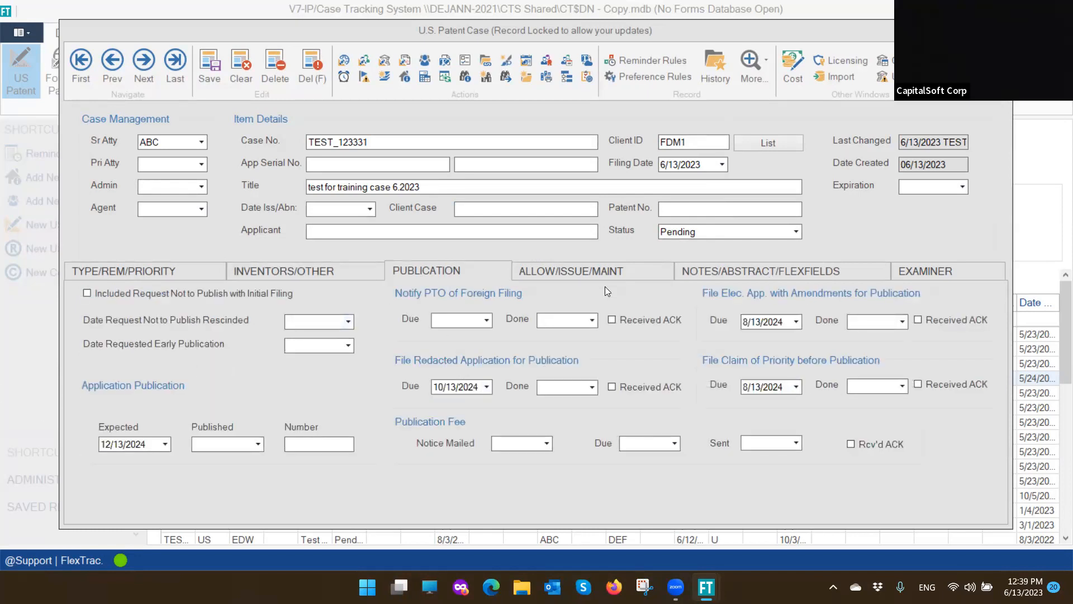
left_click(605, 269)
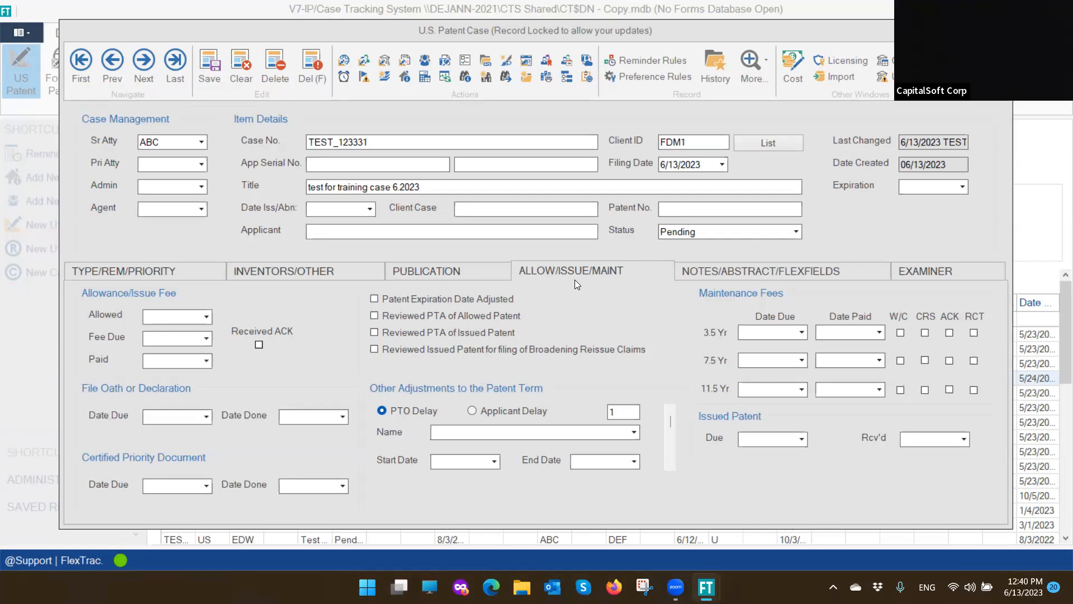
Change the case status to Issued and set the issue date to 6/13/2023
left_click(795, 231)
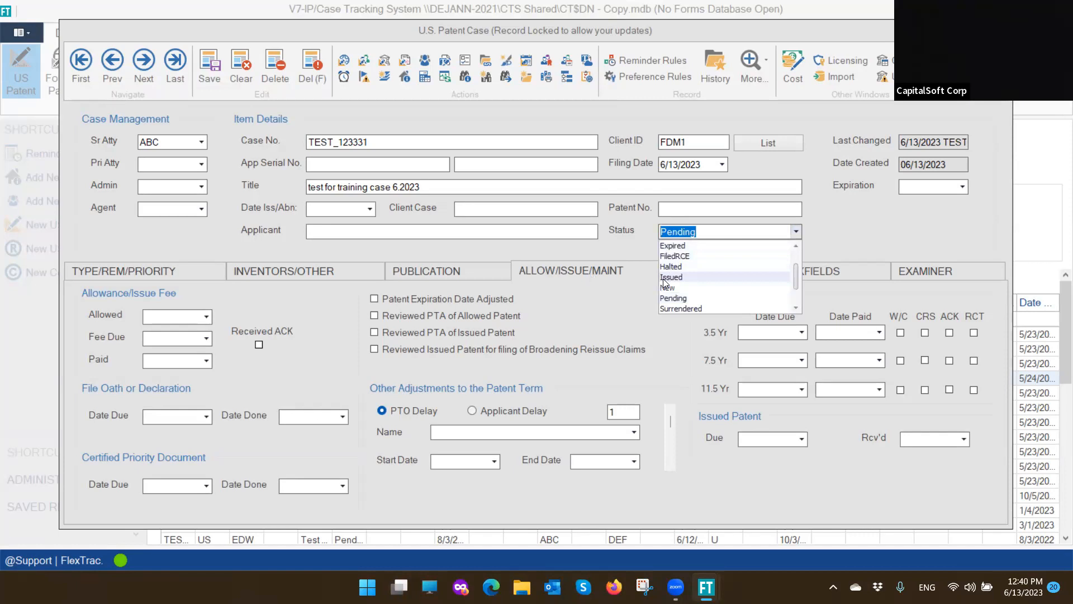
left_click(683, 278)
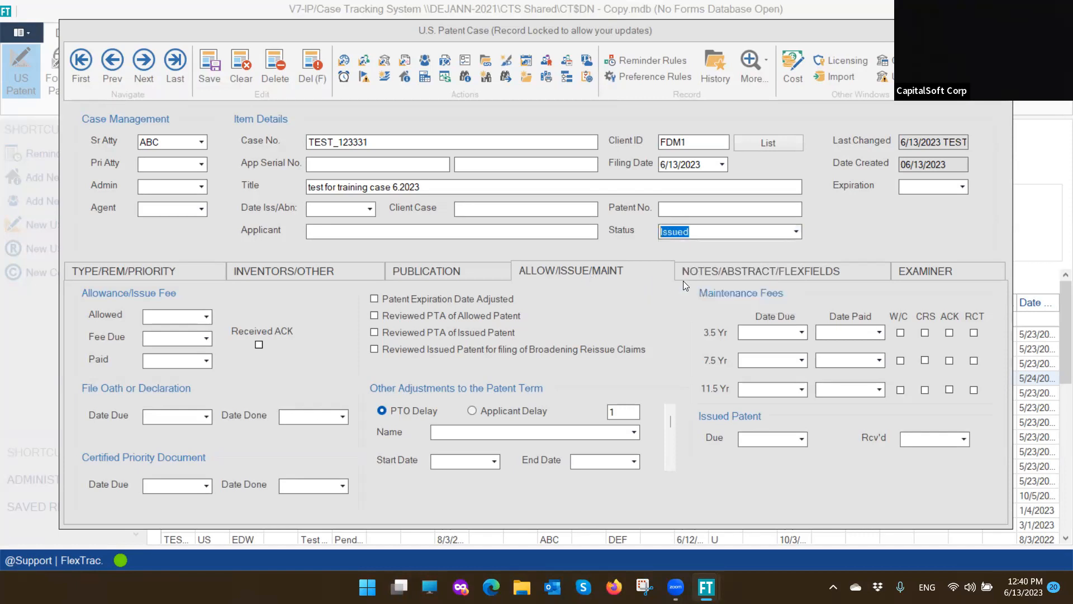
left_click(337, 208)
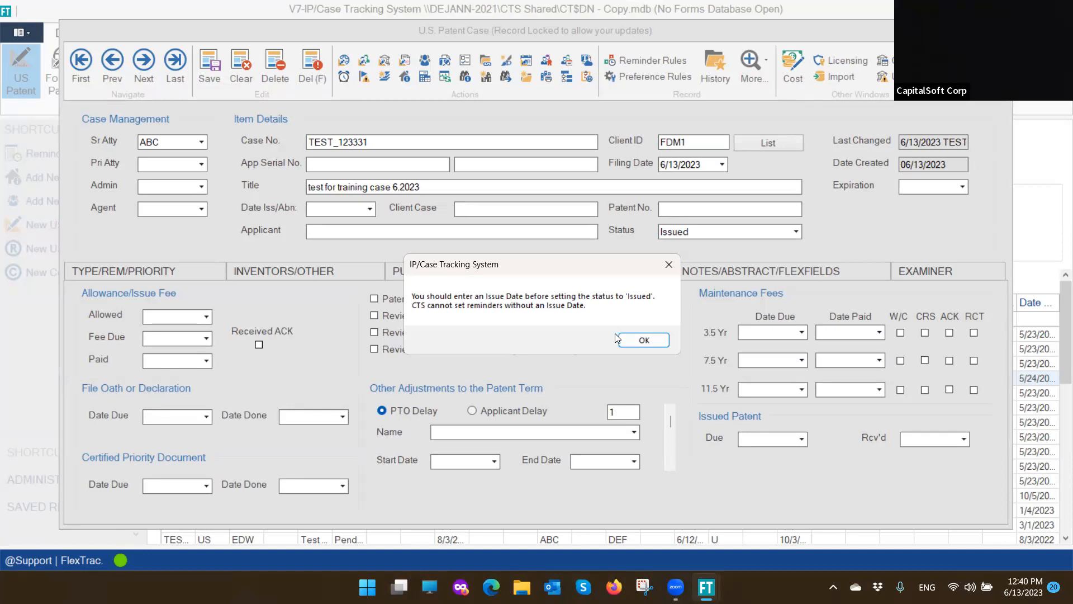
left_click(644, 340)
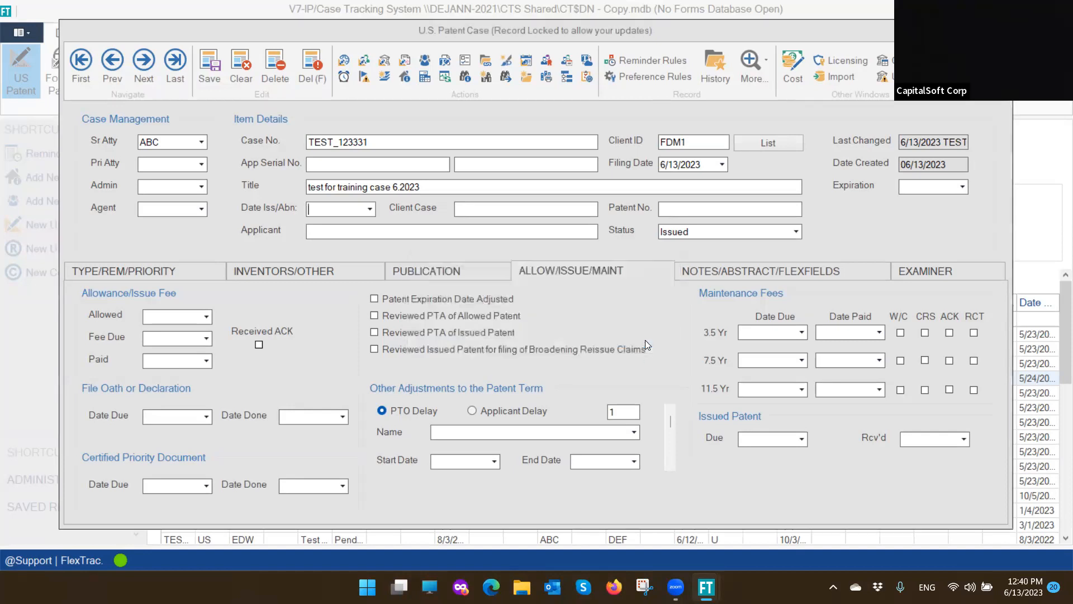
left_click(369, 209)
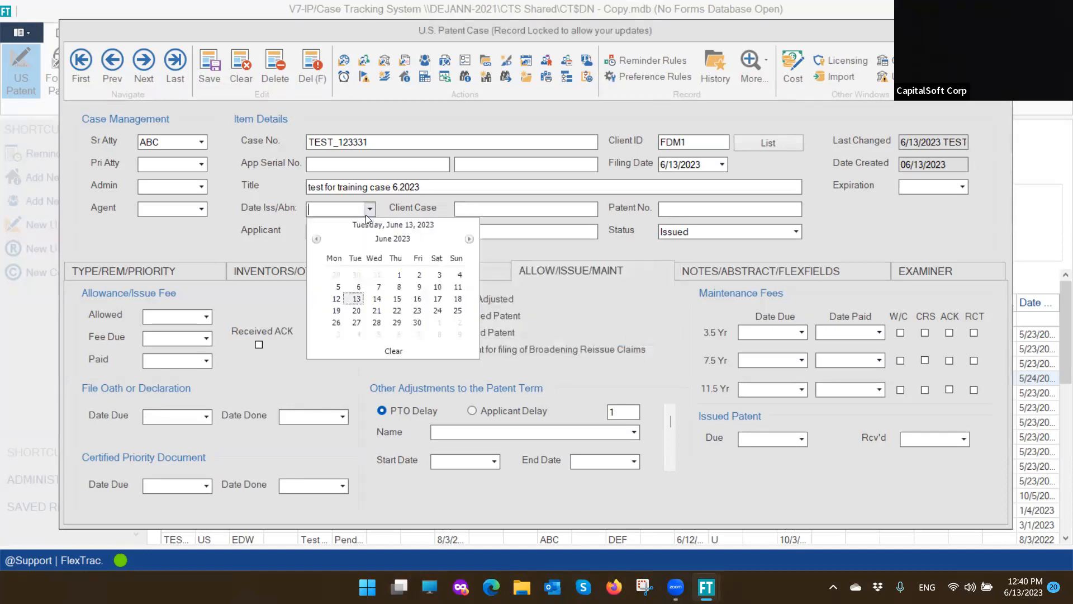
left_click(356, 298)
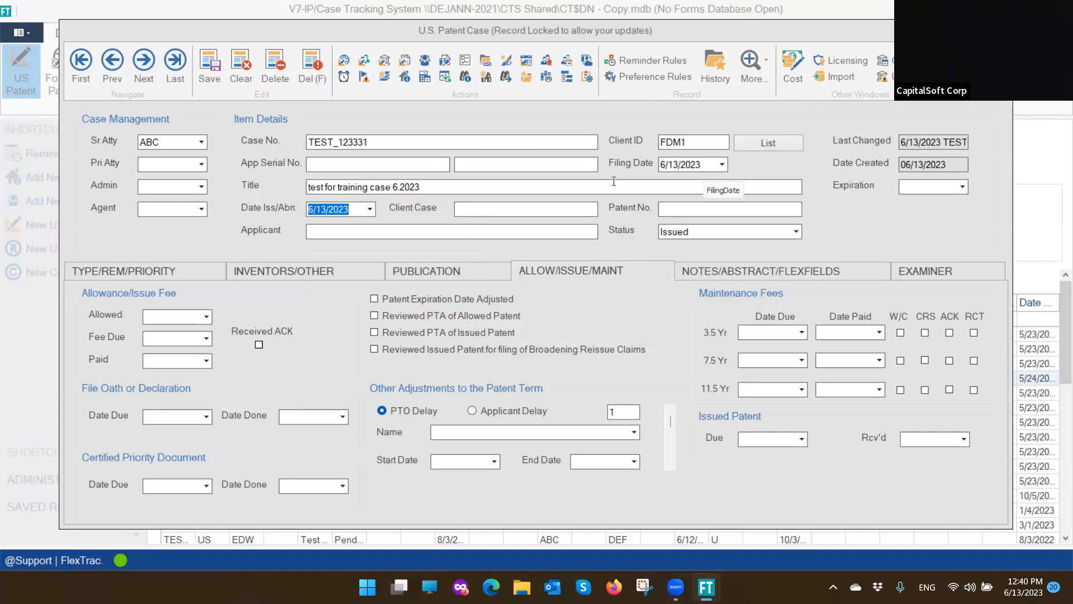
Save the case, accept the issue date equal to the filing date, and create every proposed reminder, including those for empty attorney and administrator fields
left_click(210, 69)
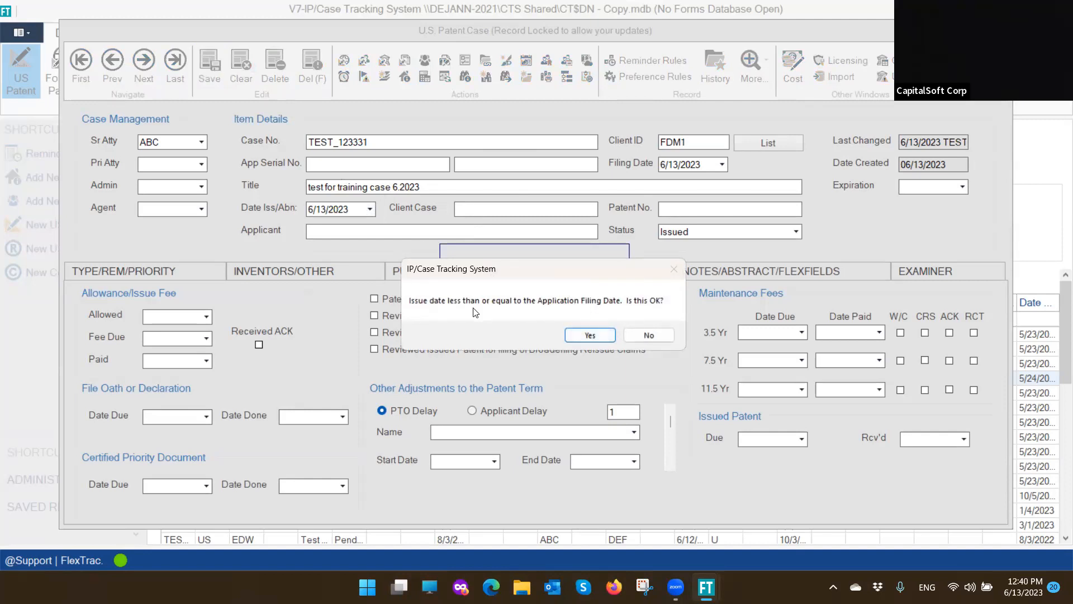
left_click(589, 336)
left_click(590, 340)
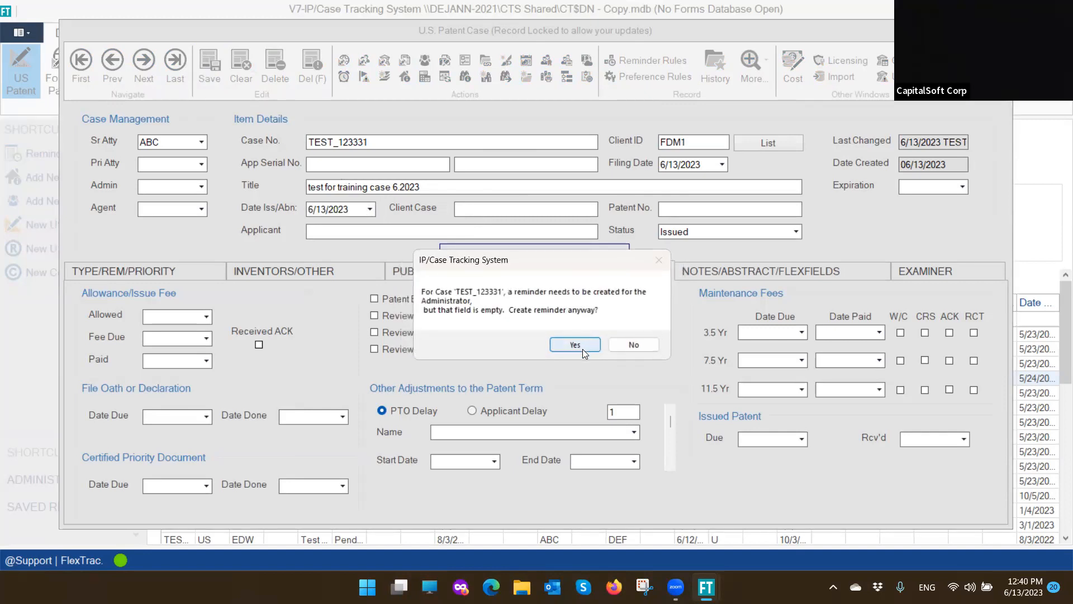
left_click(582, 349)
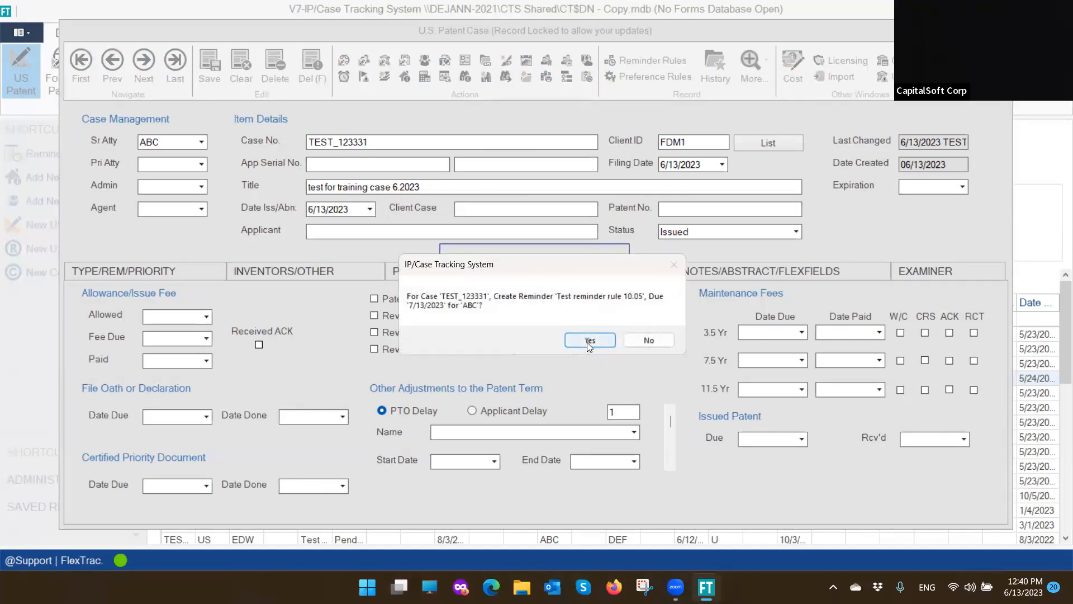
left_click(588, 343)
left_click(588, 344)
left_click(588, 343)
left_click(587, 342)
left_click(587, 342)
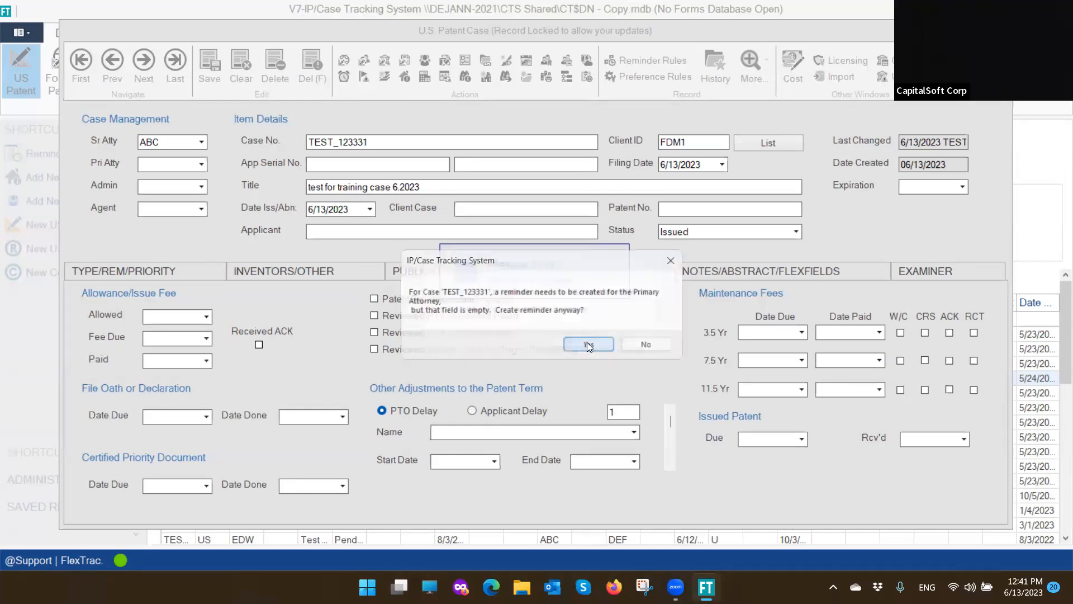
left_click(586, 342)
left_click(587, 342)
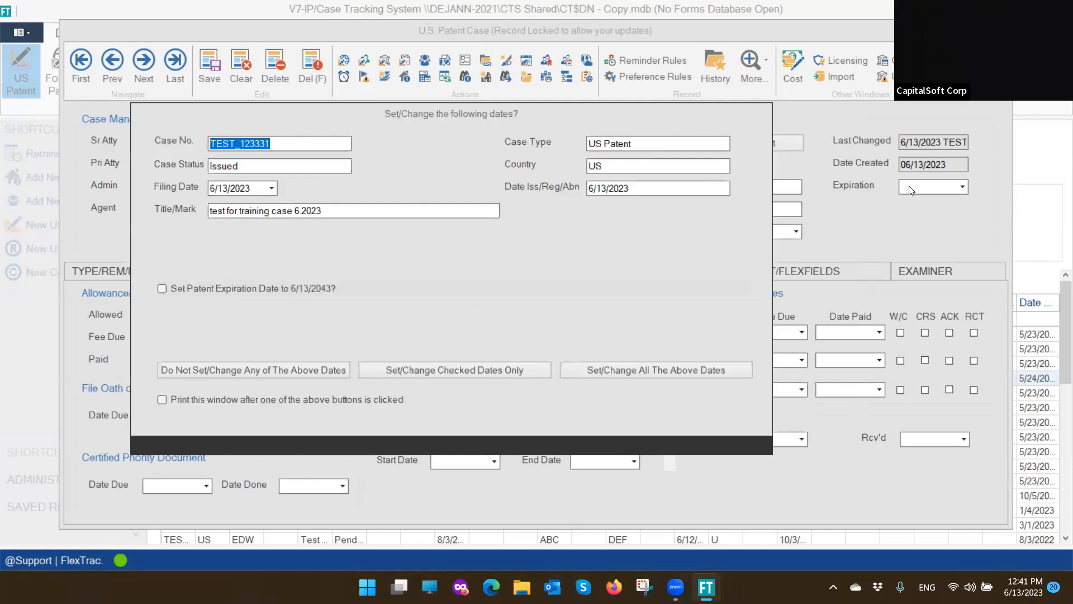
Accept expiration date 6/13/2043 and maintenance fee dates 12/13/2026, 12/13/2030 and 12/13/2034, create their reminders, and check the case's reminders and fee dates
left_click(686, 374)
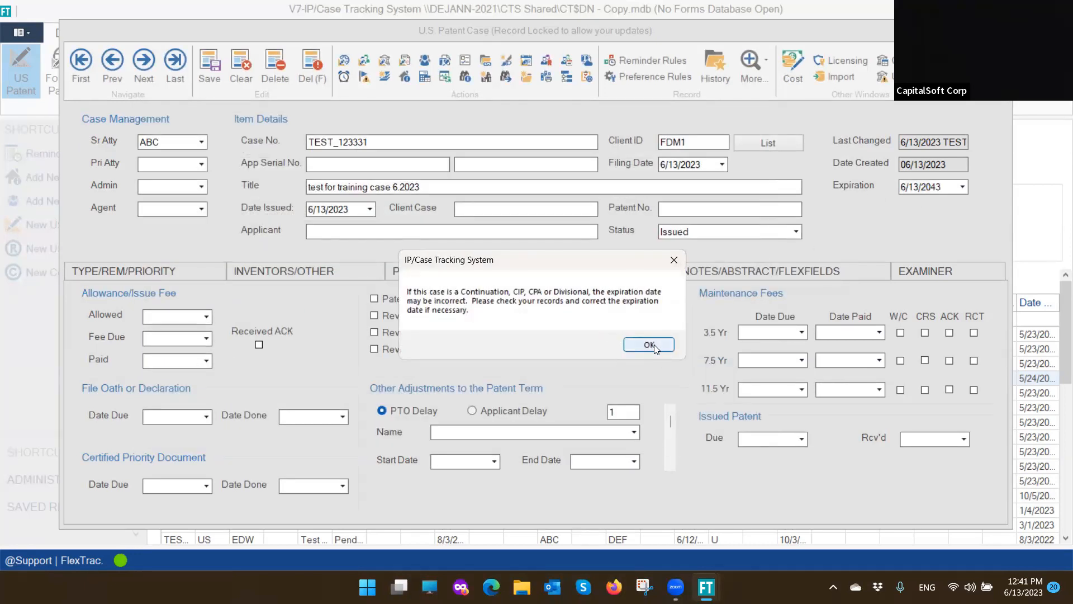
left_click(650, 345)
left_click_drag(549, 111, 378, 106)
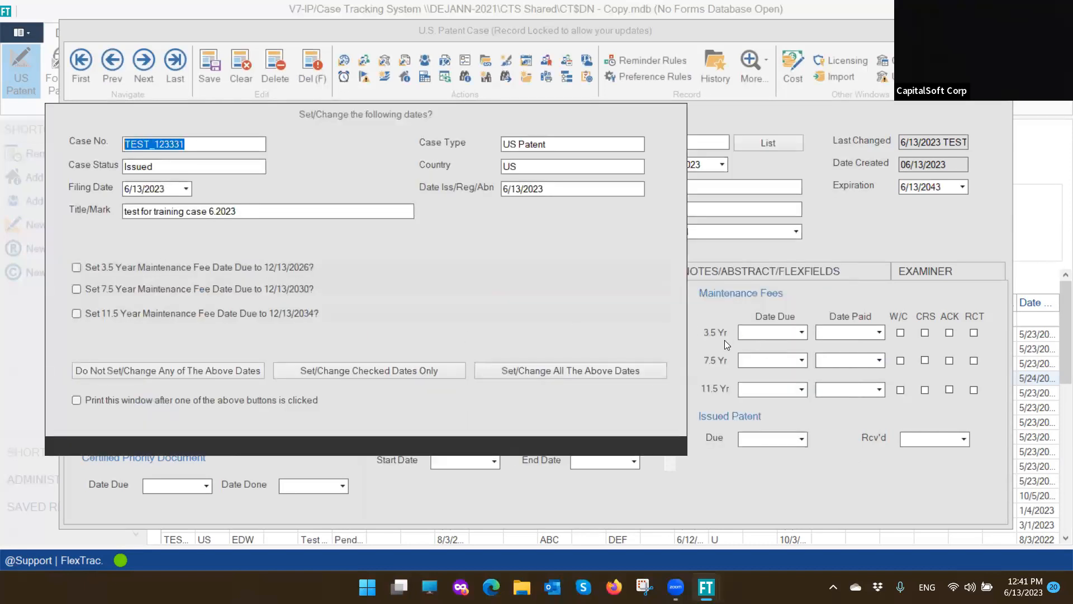
left_click(524, 374)
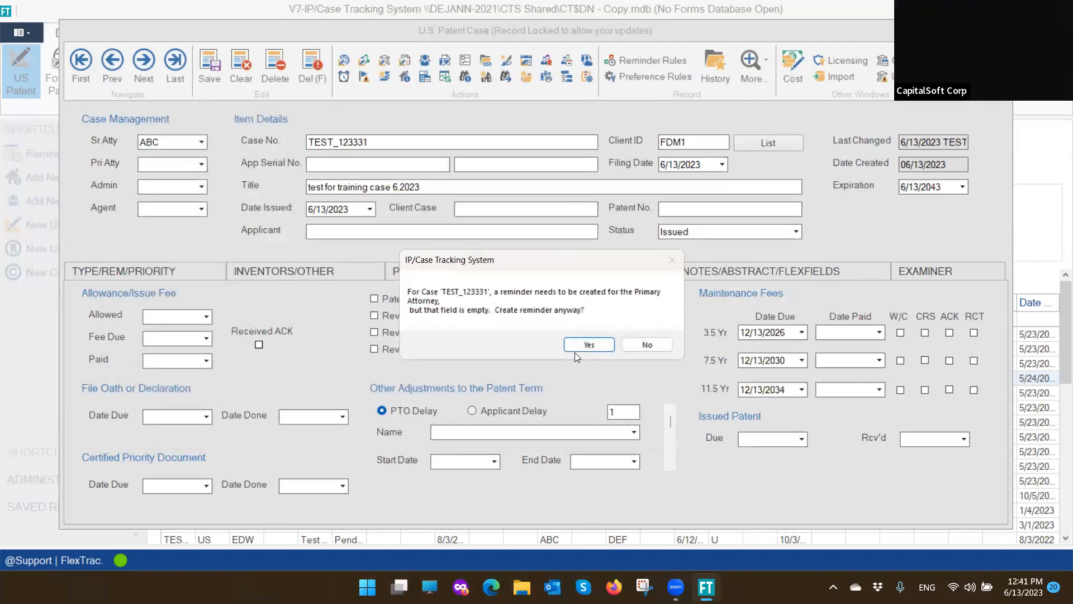
left_click(585, 345)
left_click(583, 345)
left_click(583, 344)
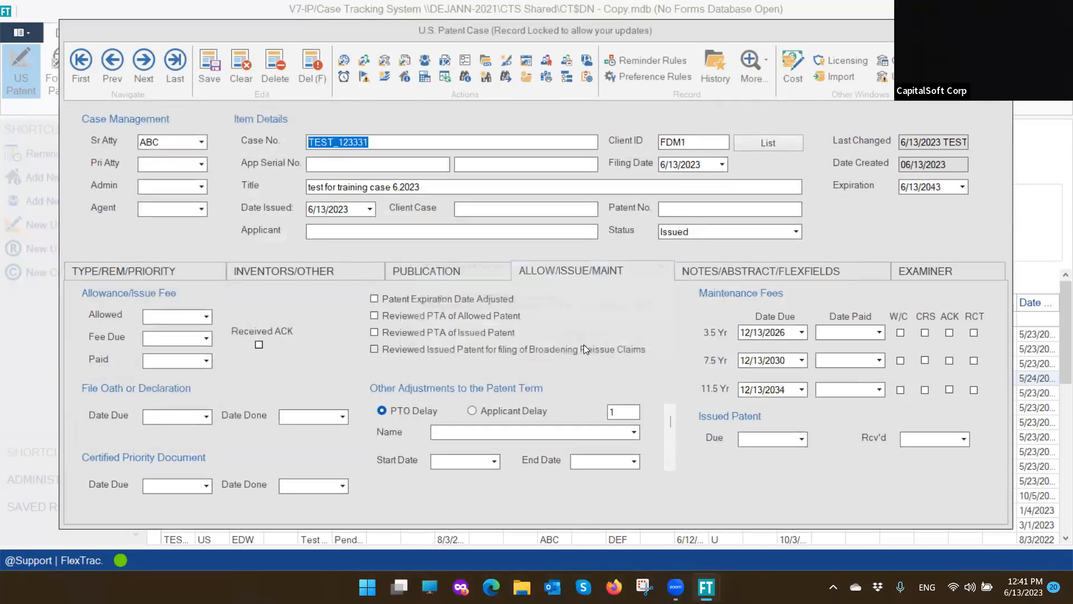
left_click(167, 270)
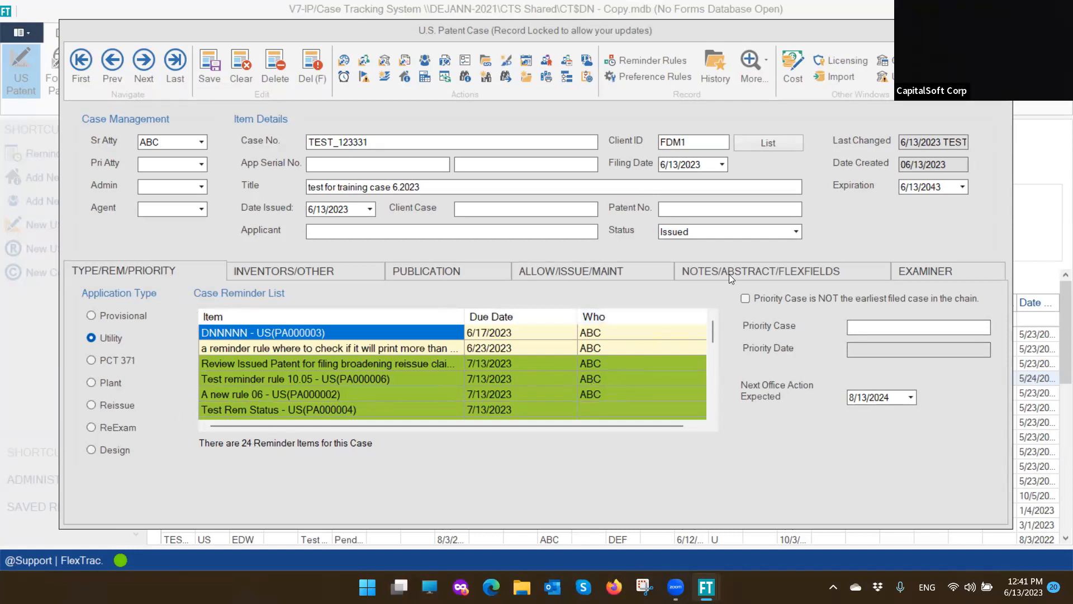
left_click(569, 273)
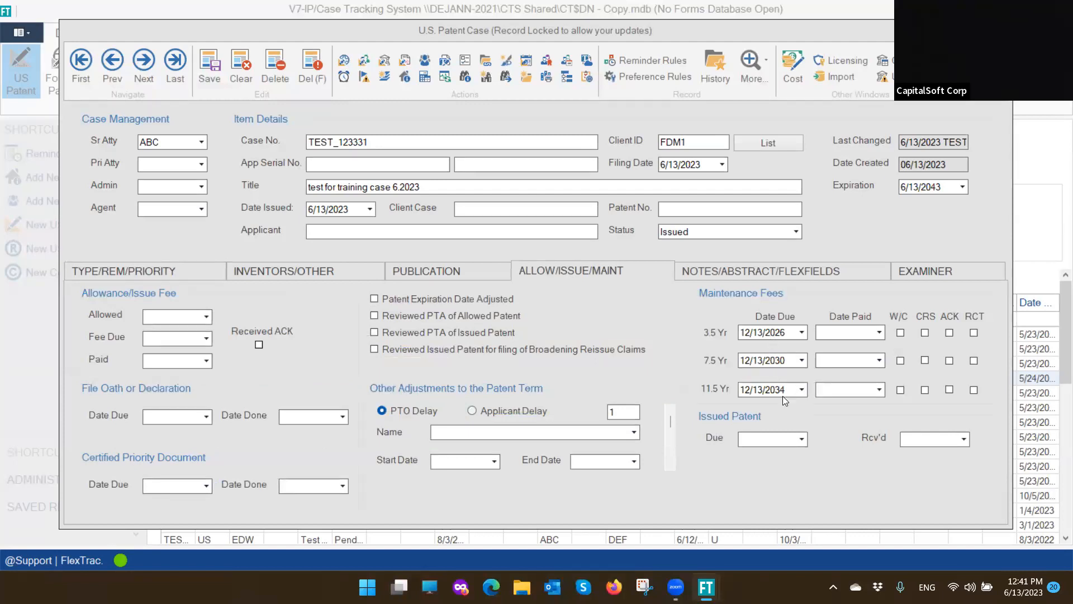
Clear the issue date, change the case status back to Pending, and save the case for date calculation
left_click(796, 231)
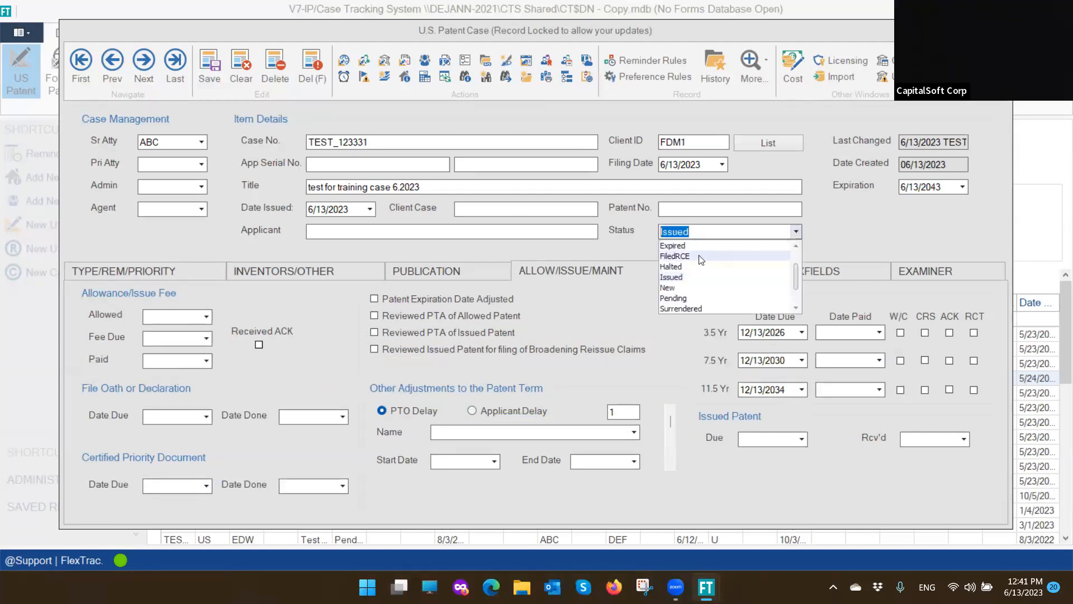
left_click(349, 216)
key("Delete")
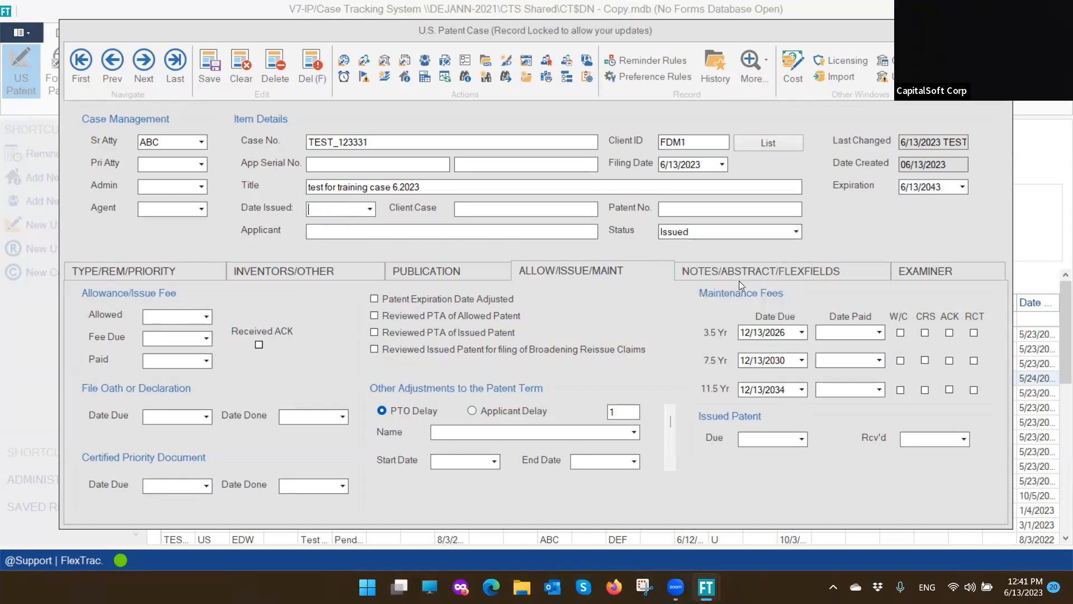
left_click(796, 229)
left_click(676, 297)
left_click(209, 66)
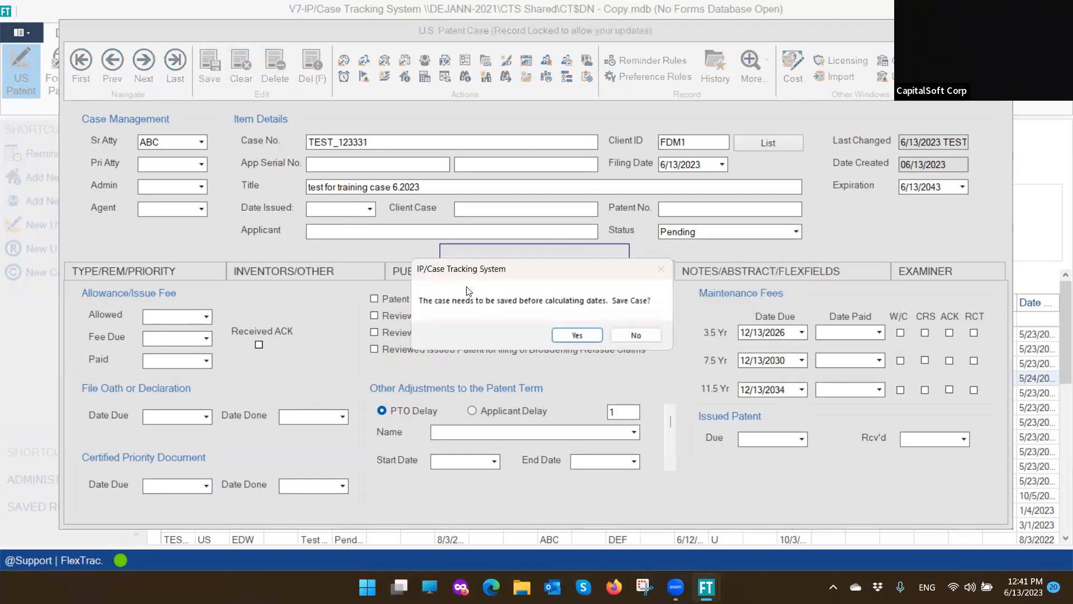
left_click(560, 335)
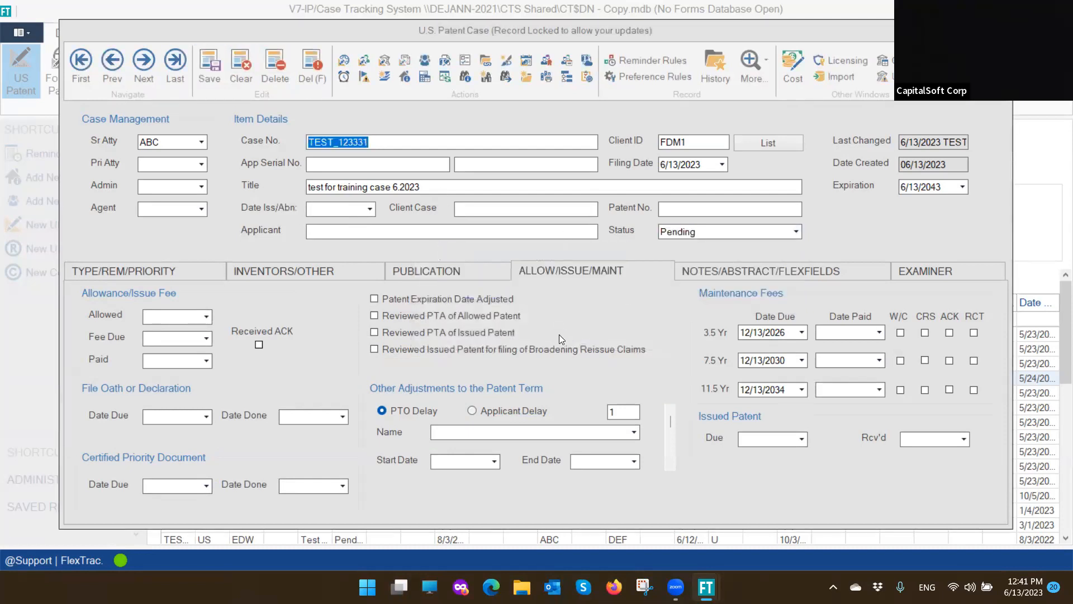
Clear the 3.5, 7.5 and 11.5 year maintenance fee due dates and the expiration date, save, and check the Case Reminder List
double_click(791, 336)
key("Delete")
double_click(783, 359)
key("Delete")
double_click(790, 390)
key("Delete")
left_click(860, 185)
key("Delete")
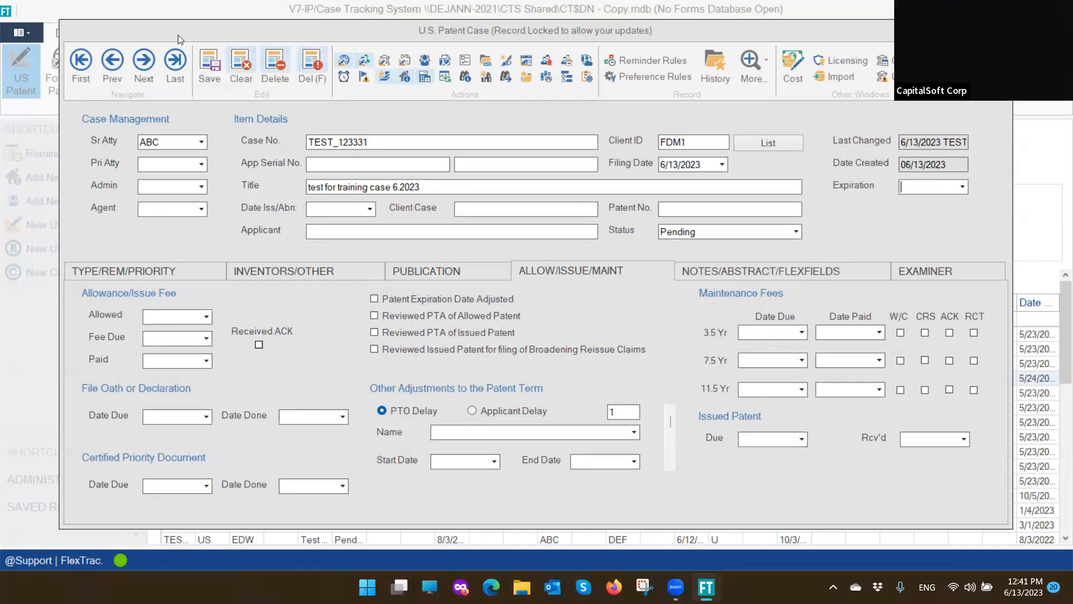
left_click(209, 64)
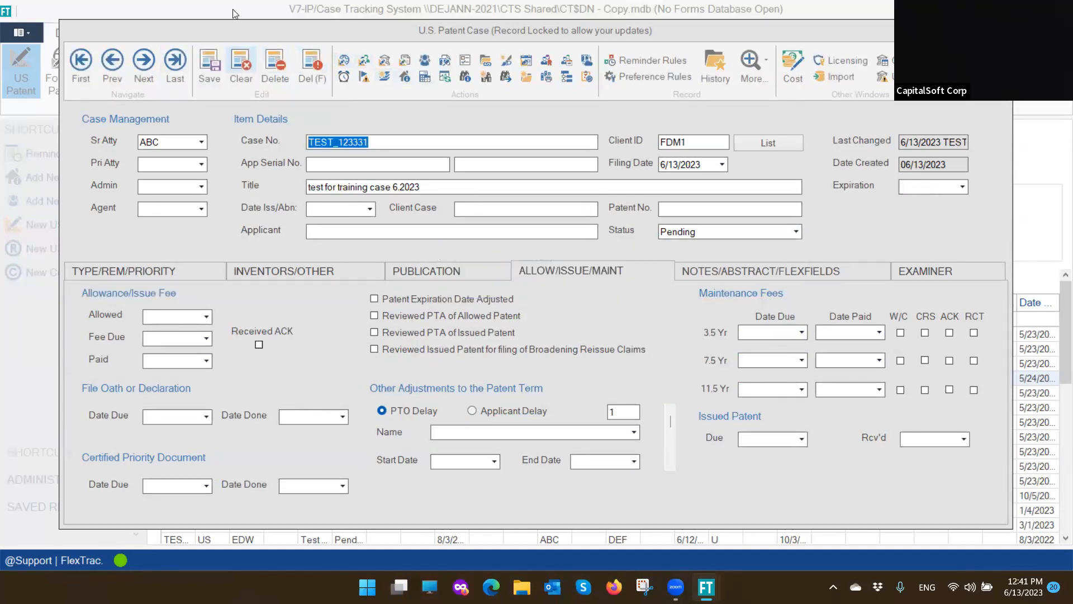
left_click(133, 273)
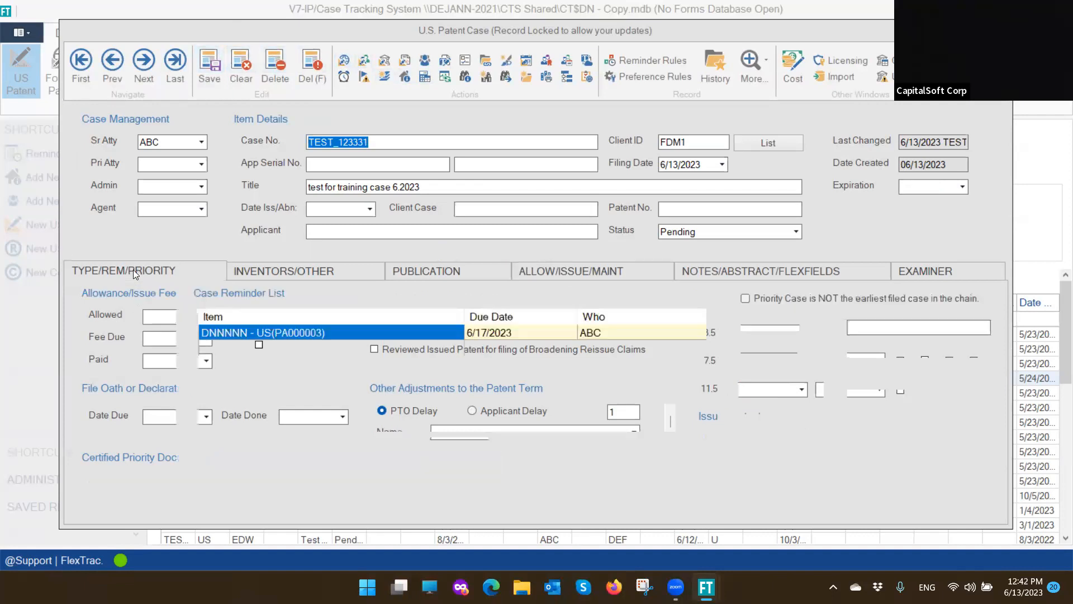
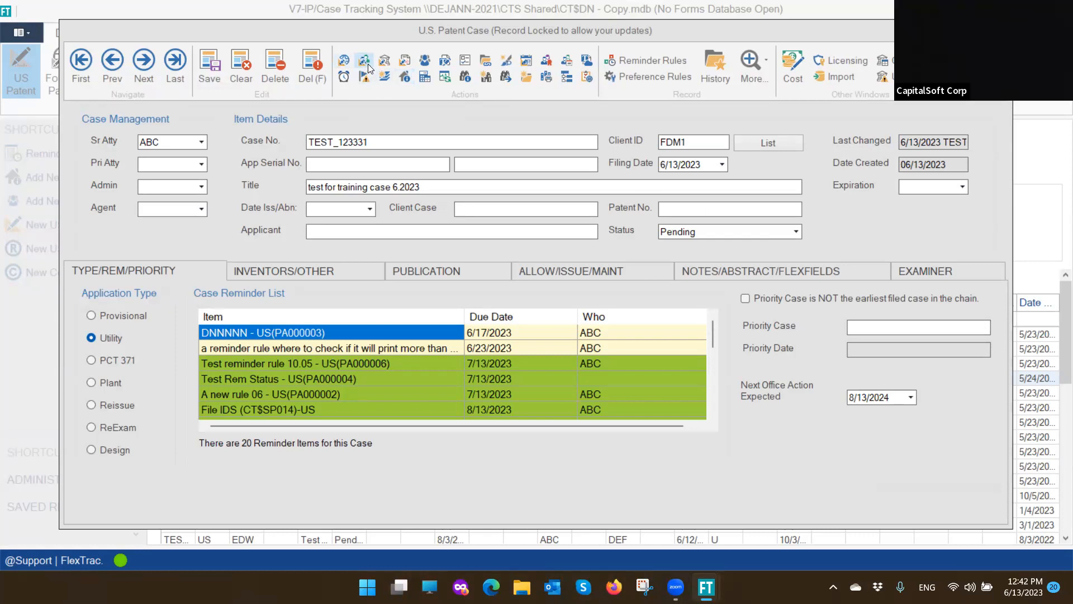
Create a foreign patent case from TEST_123331 and accept the filing due date of 6/13/2024
left_click(339, 61)
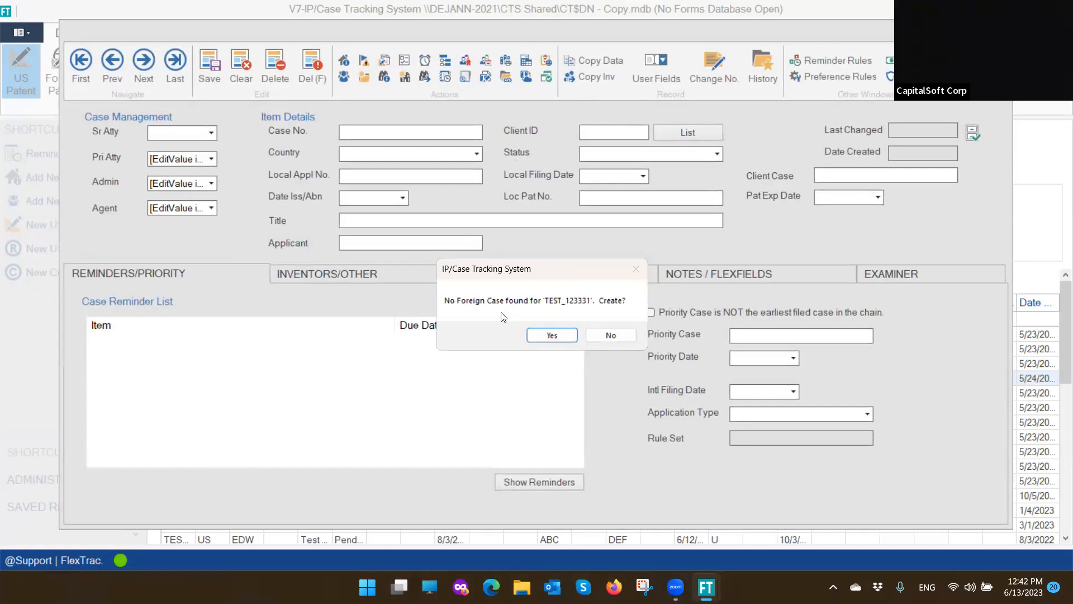
left_click(552, 335)
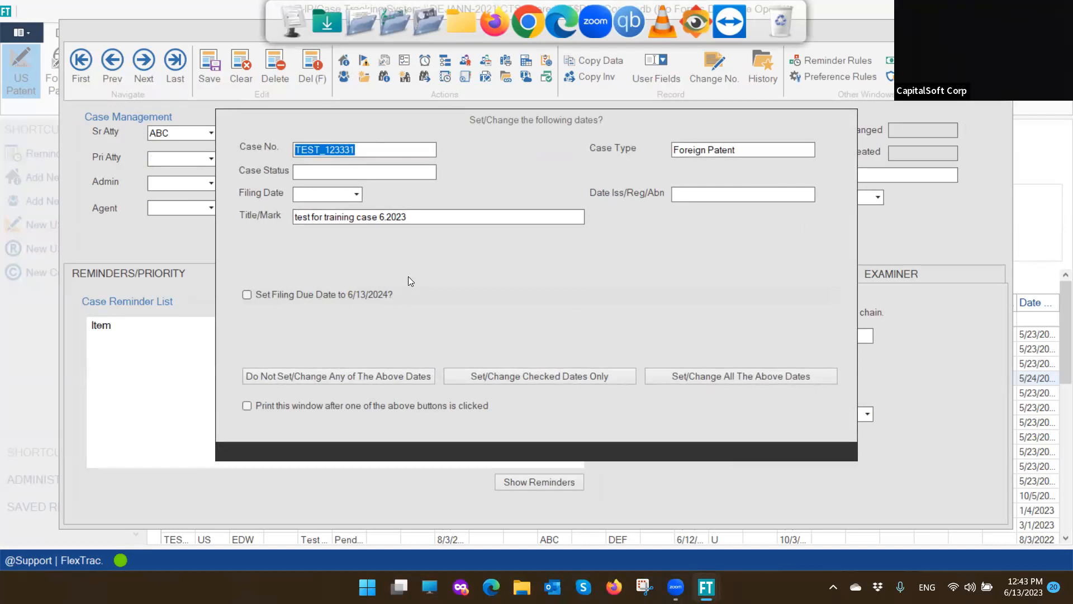
left_click(727, 377)
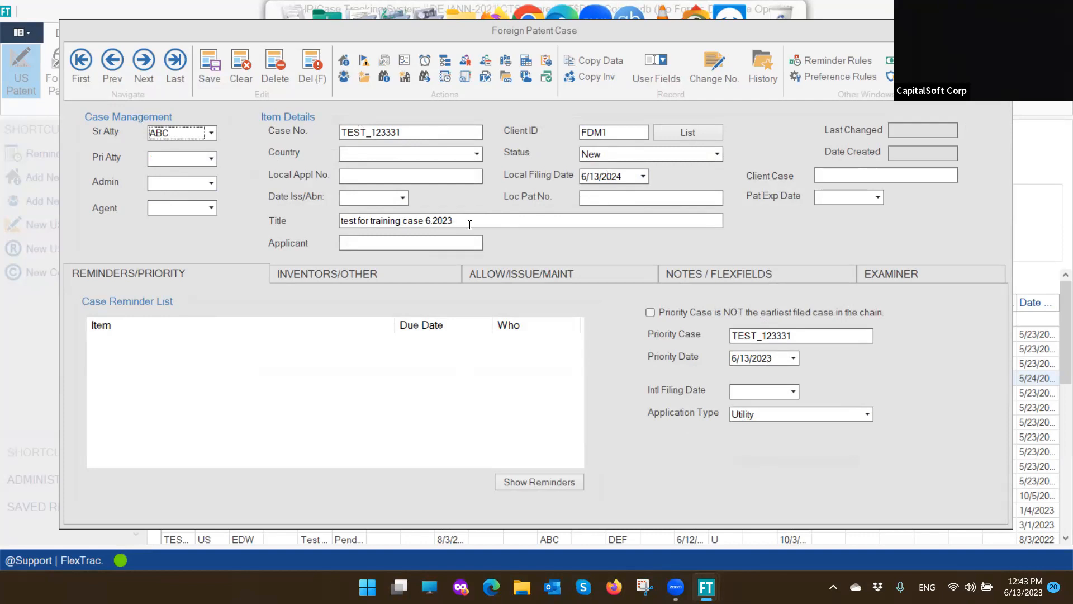
Set the foreign case's country to Moldova, Republic of, and add the country code MD to its case number
left_click(476, 154)
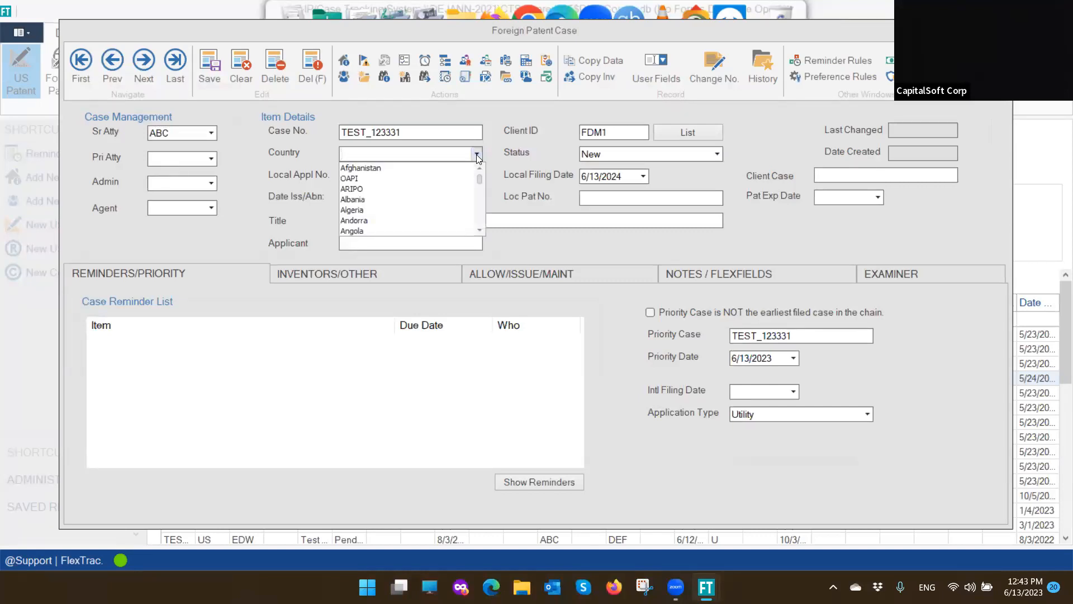
scroll(430, 204, "down", 20)
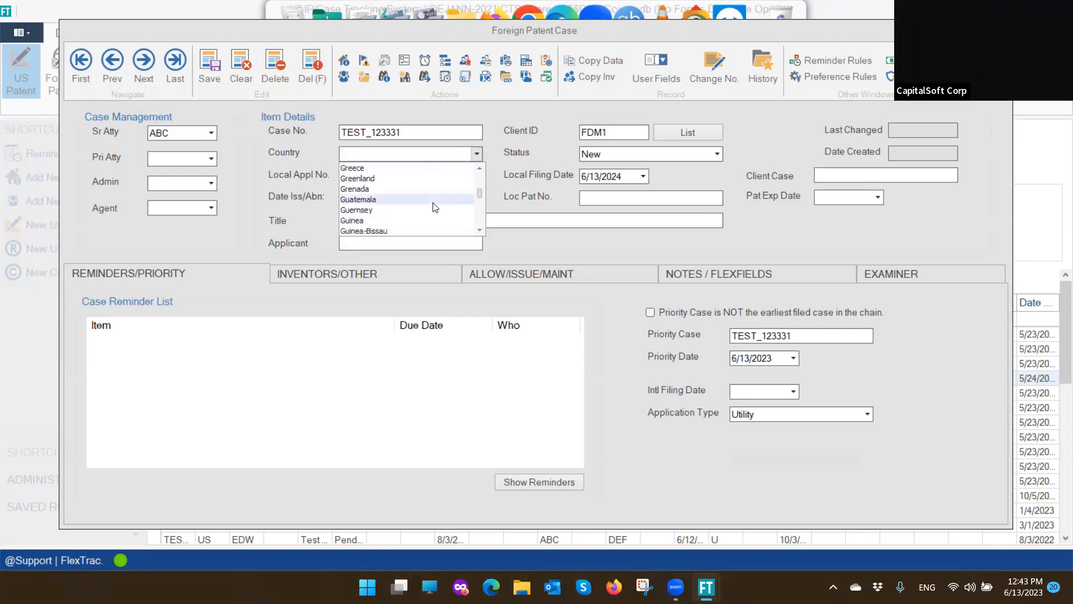
scroll(431, 208, "down", 13)
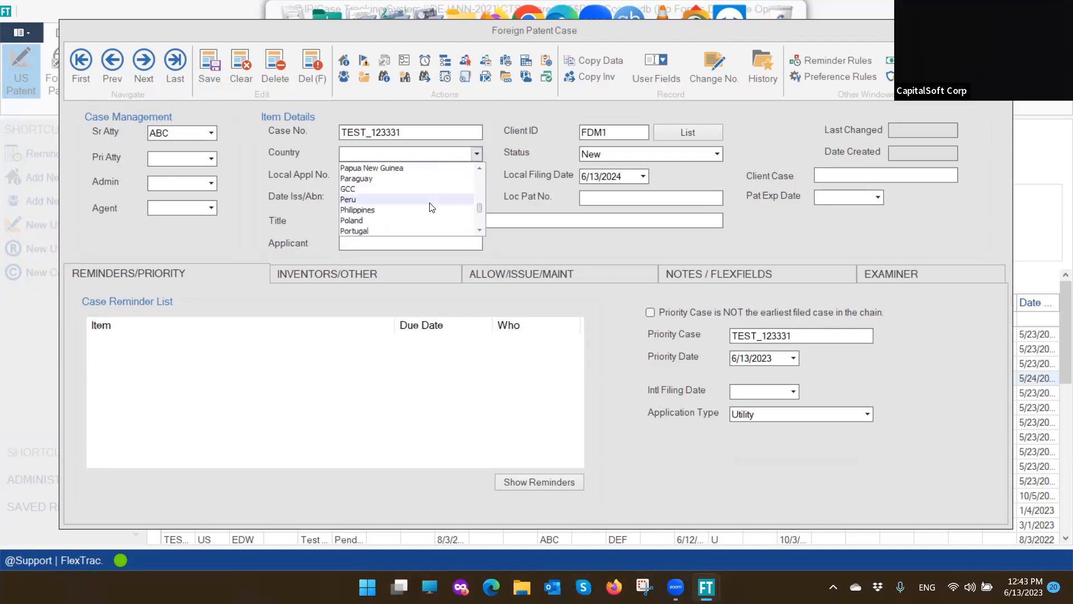
scroll(425, 201, "up", 4)
scroll(425, 200, "up", 5)
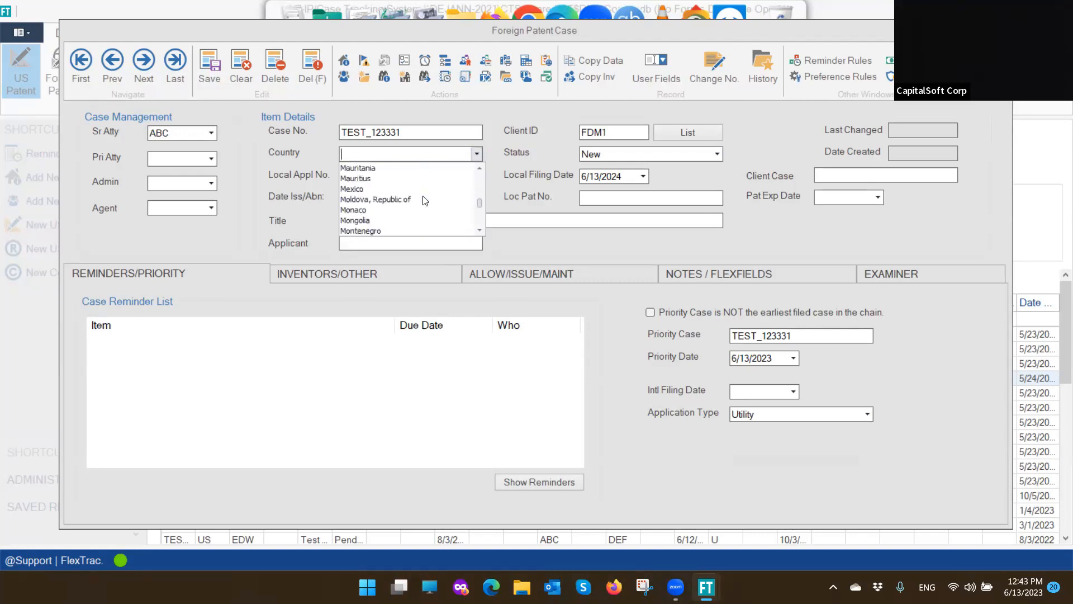
left_click(425, 199)
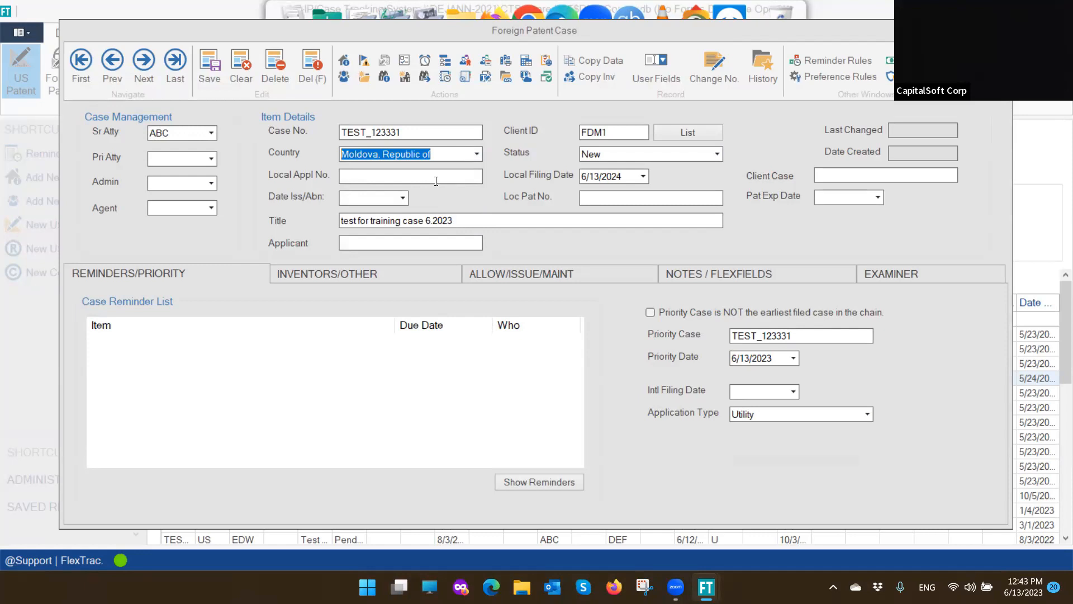
left_click(437, 178)
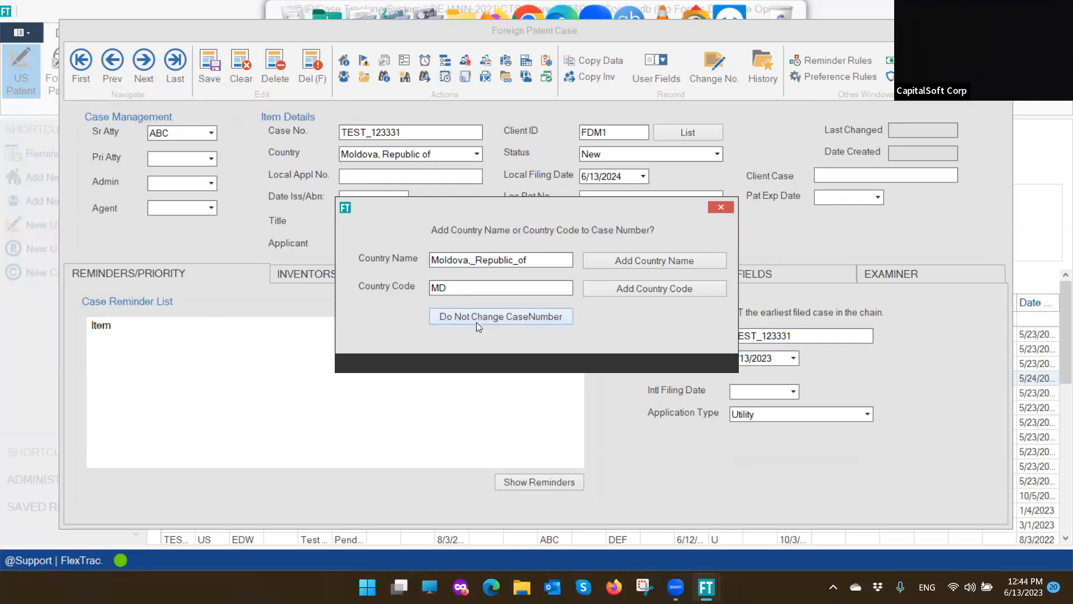
left_click(652, 288)
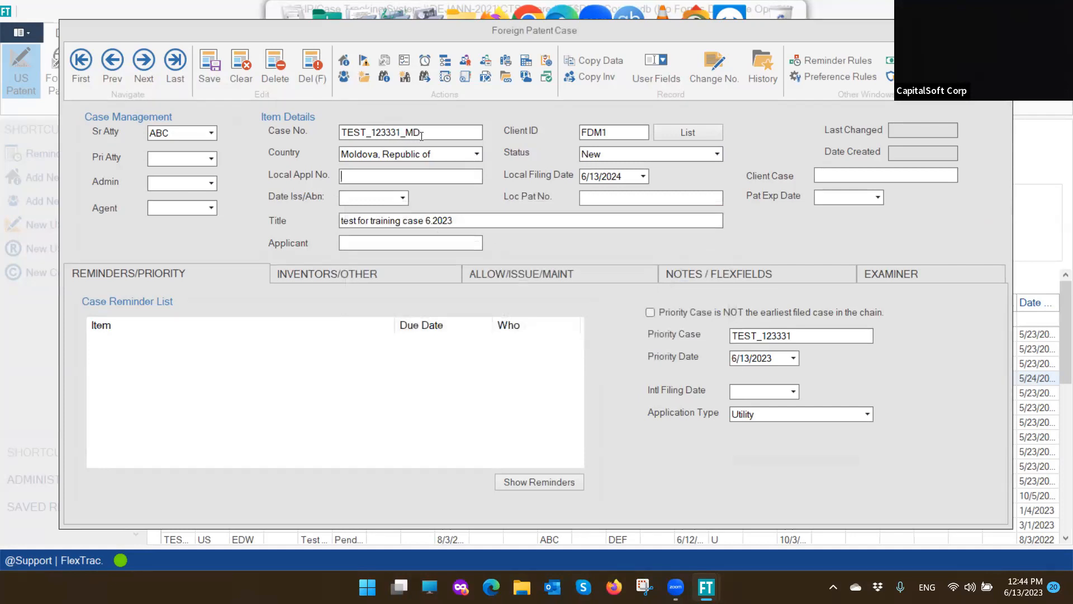
Set the foreign case's status to Pending and save the case
left_click(716, 154)
scroll(649, 210, "down", 1)
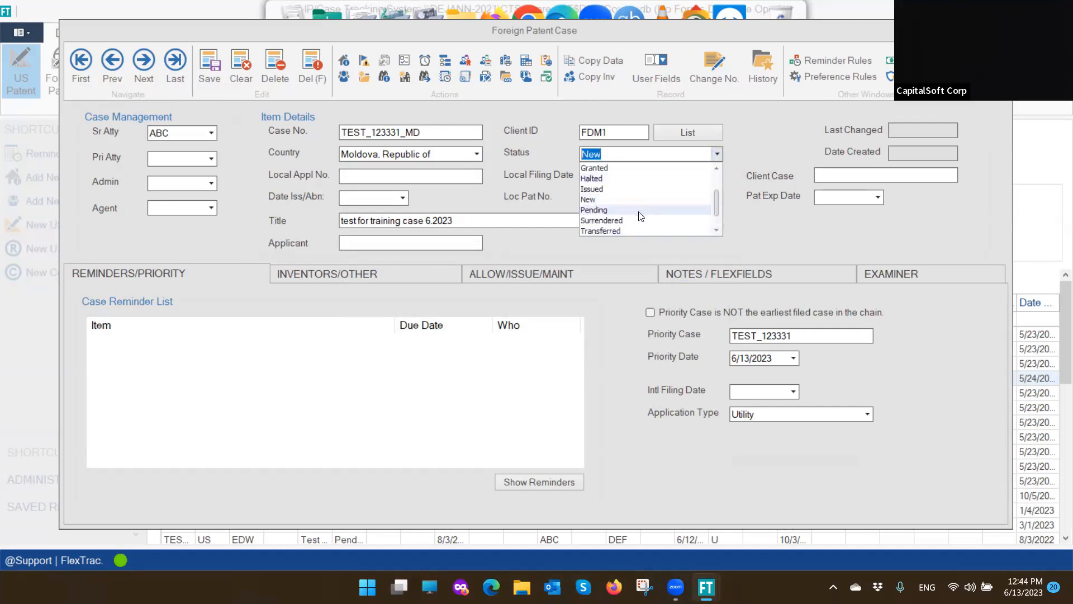
left_click(647, 210)
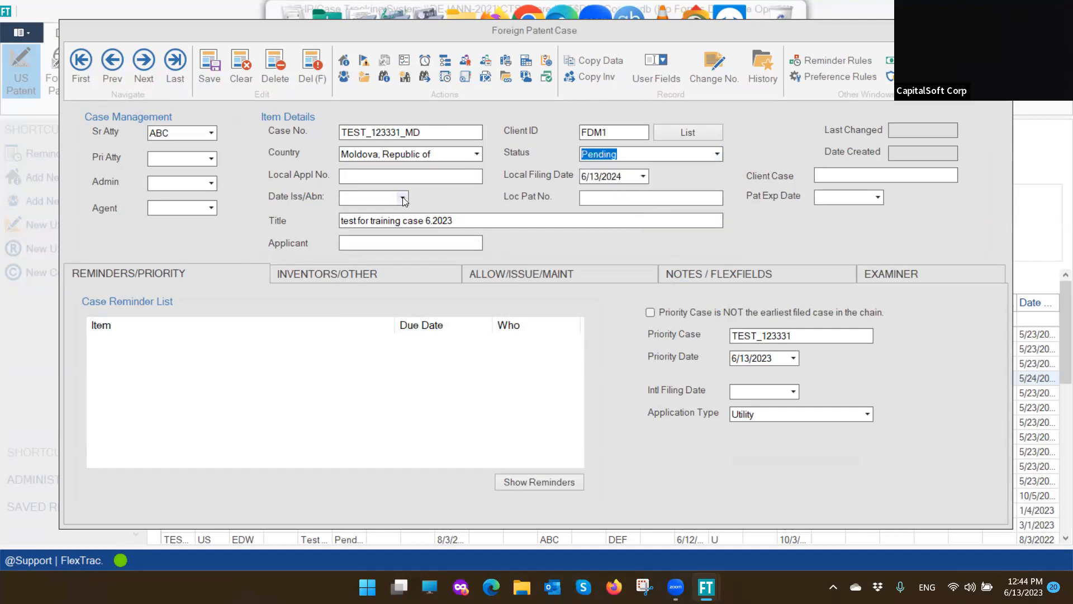
left_click(205, 65)
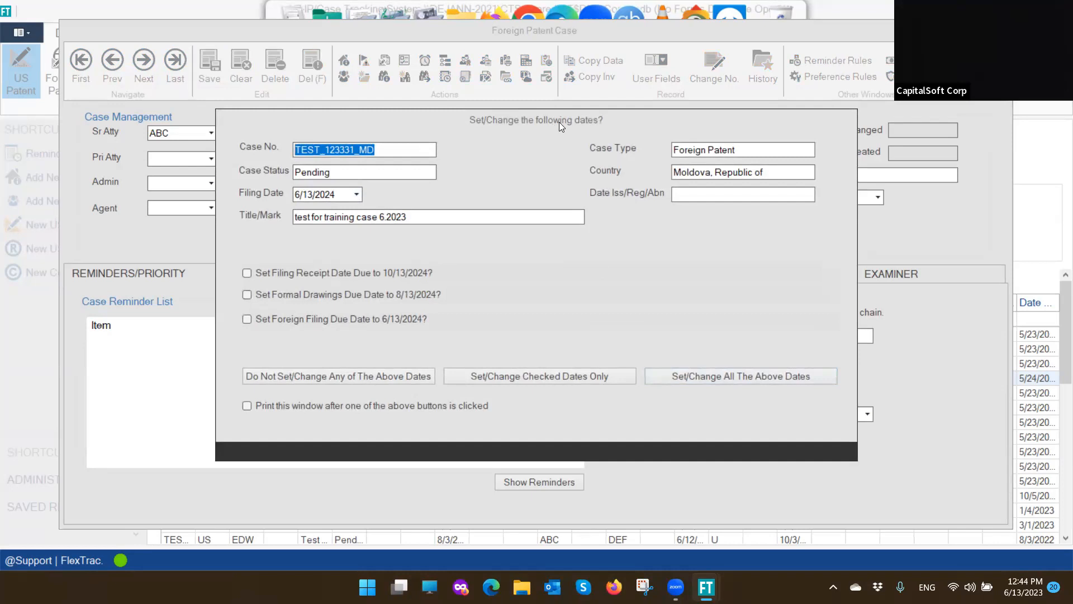
Set all proposed dates (filing receipt 10/13/2024, formal drawings 8/13/2024, foreign filing 6/13/2024) and copy the assignment records
left_click_drag(559, 122, 730, 121)
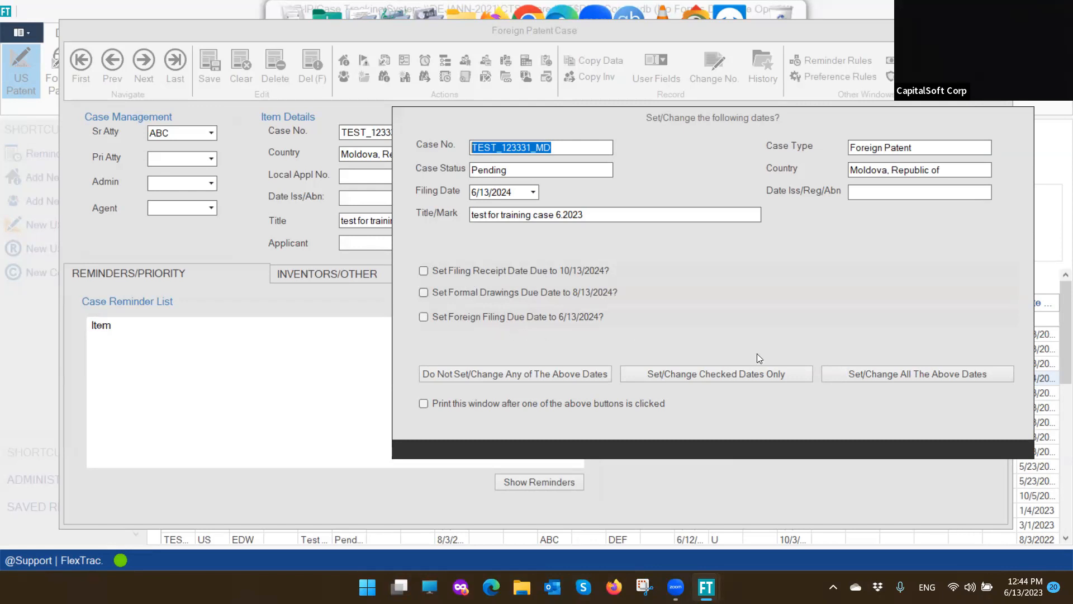
left_click(904, 373)
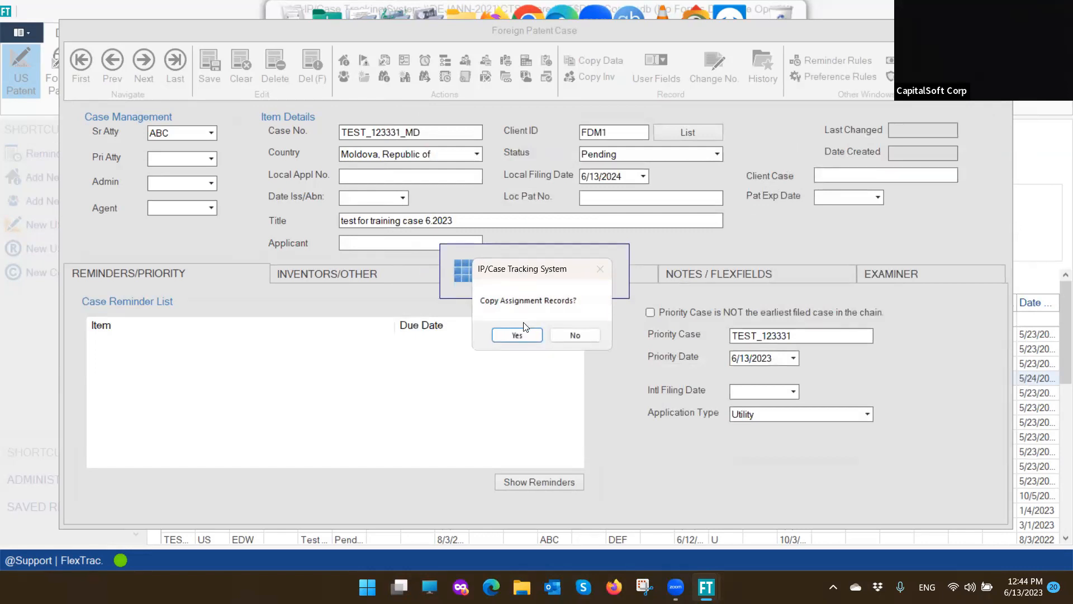
left_click(521, 336)
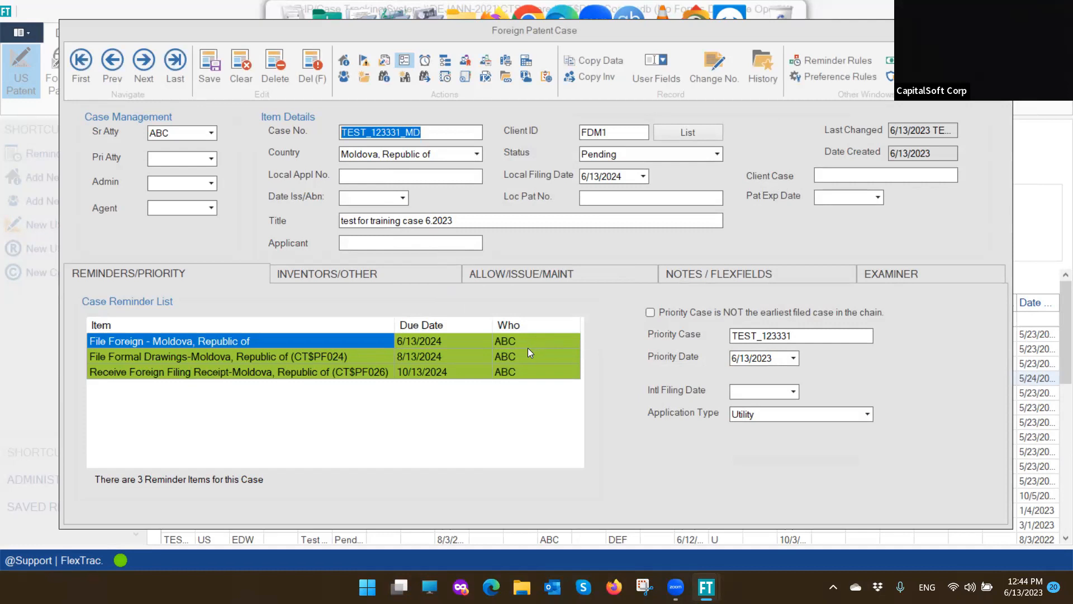
Review the foreign case's inventor and maintenance details, then reopen it from TEST_123331 to check its reminders and return to the US case
left_click(398, 275)
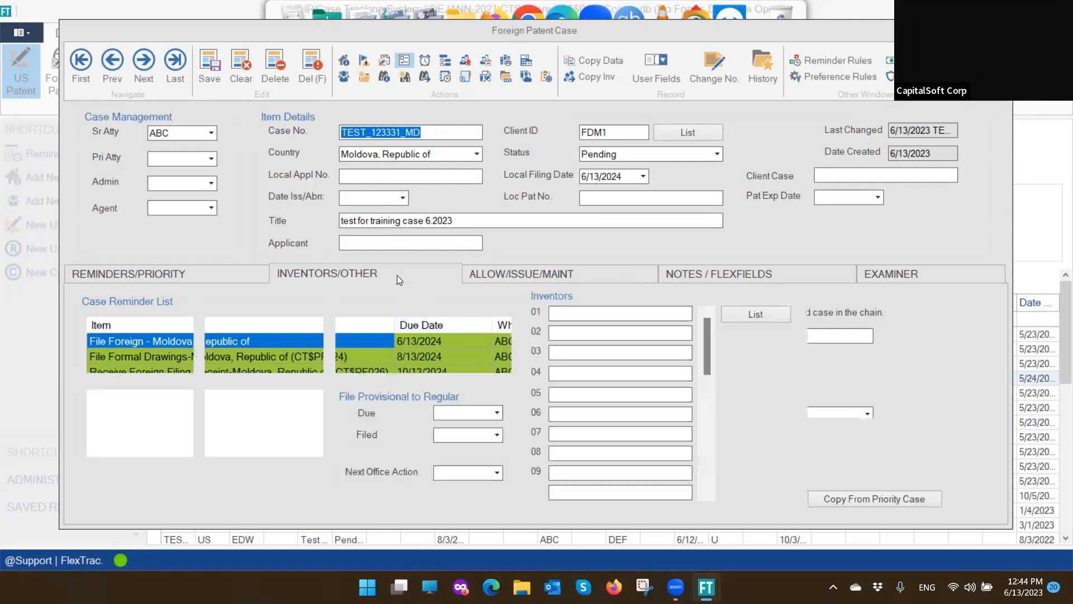
left_click(500, 275)
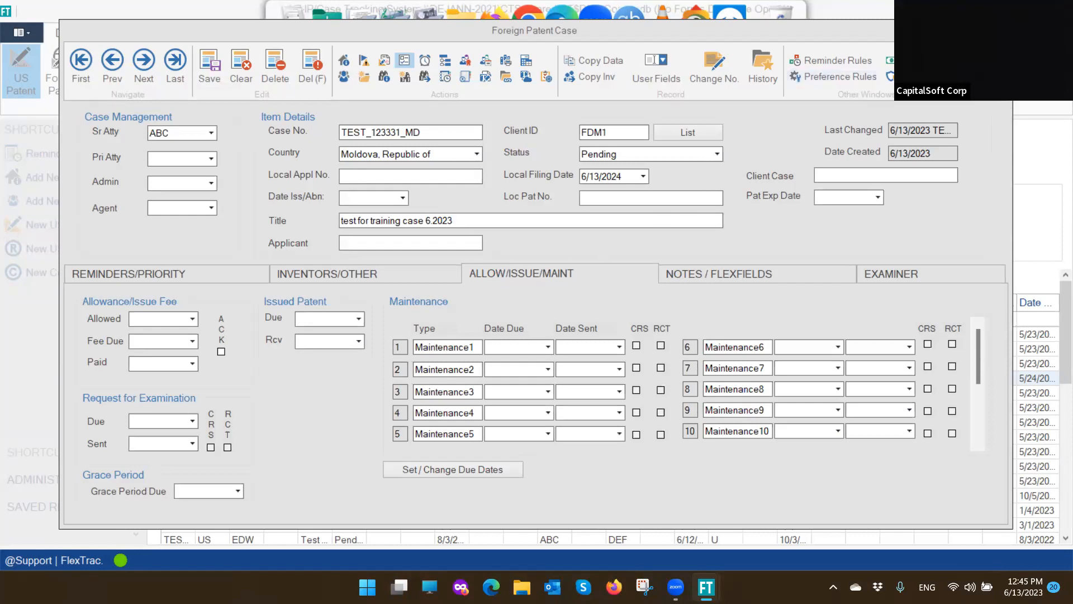
left_click(1000, 31)
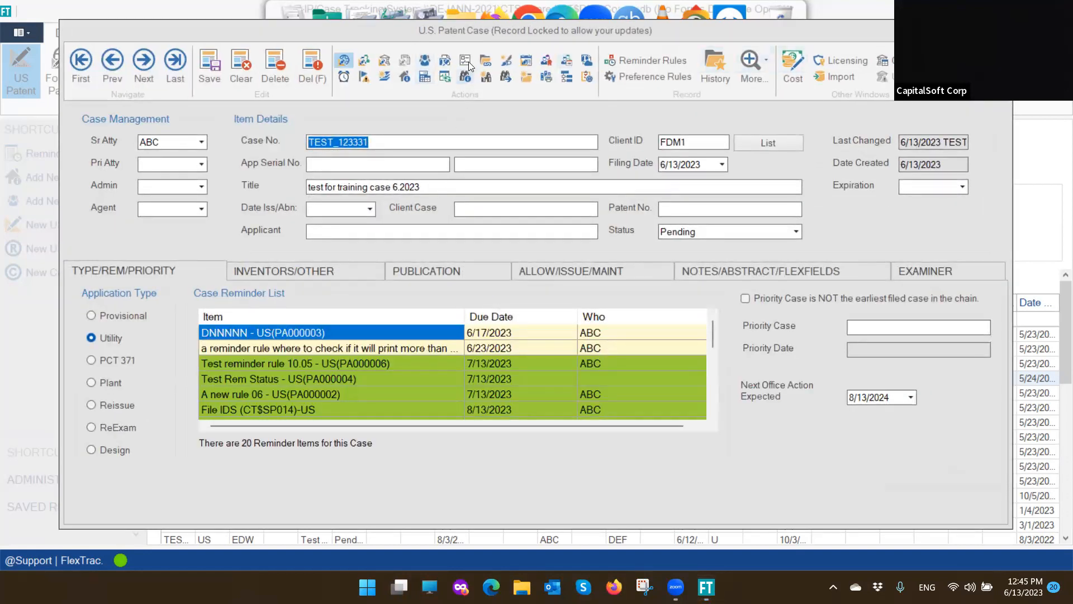
left_click(342, 60)
left_click(347, 60)
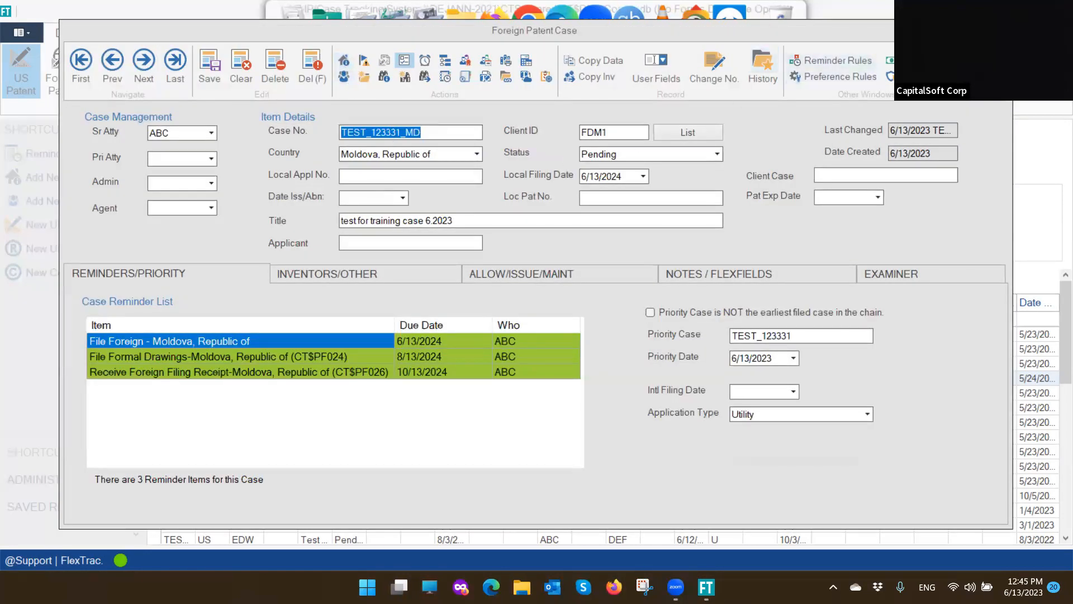
left_click(999, 31)
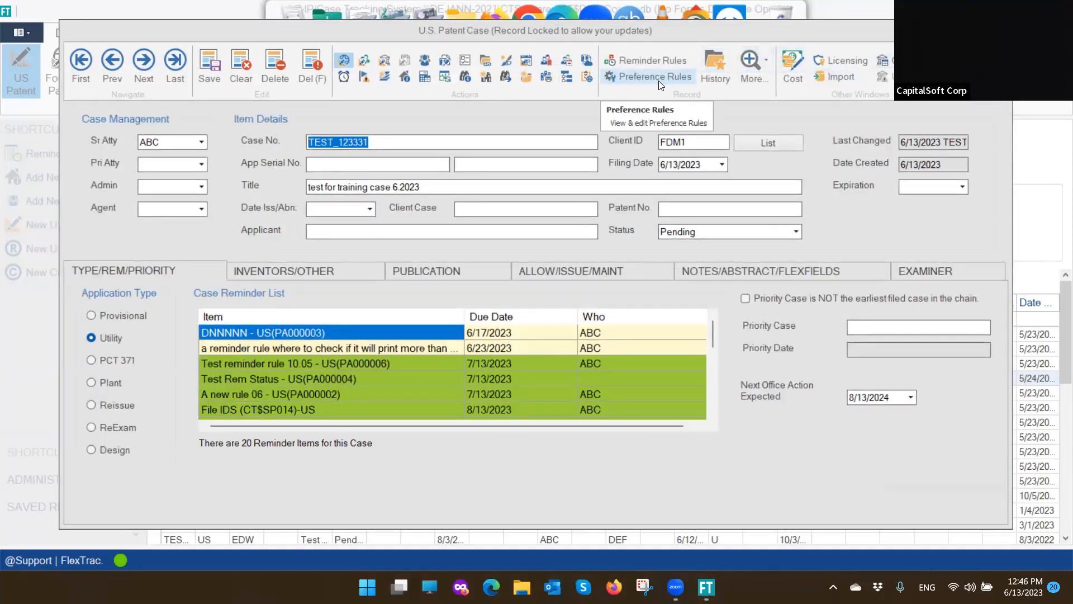
Create a Non-Final office action for TEST_123331 with 6/13/2023 as the date mailed by the Patent Office
left_click(364, 80)
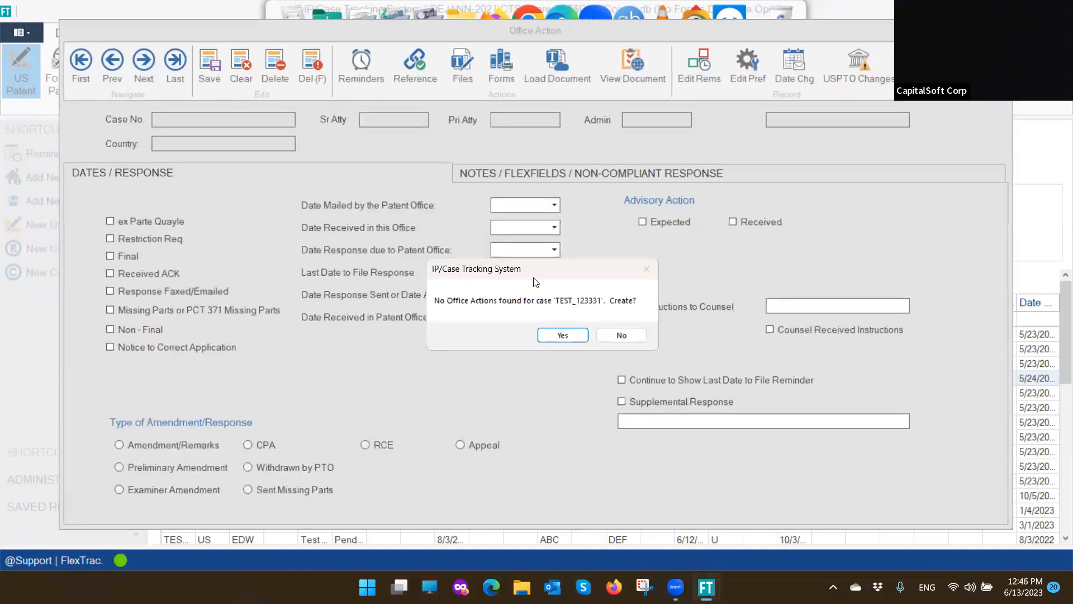
left_click(568, 337)
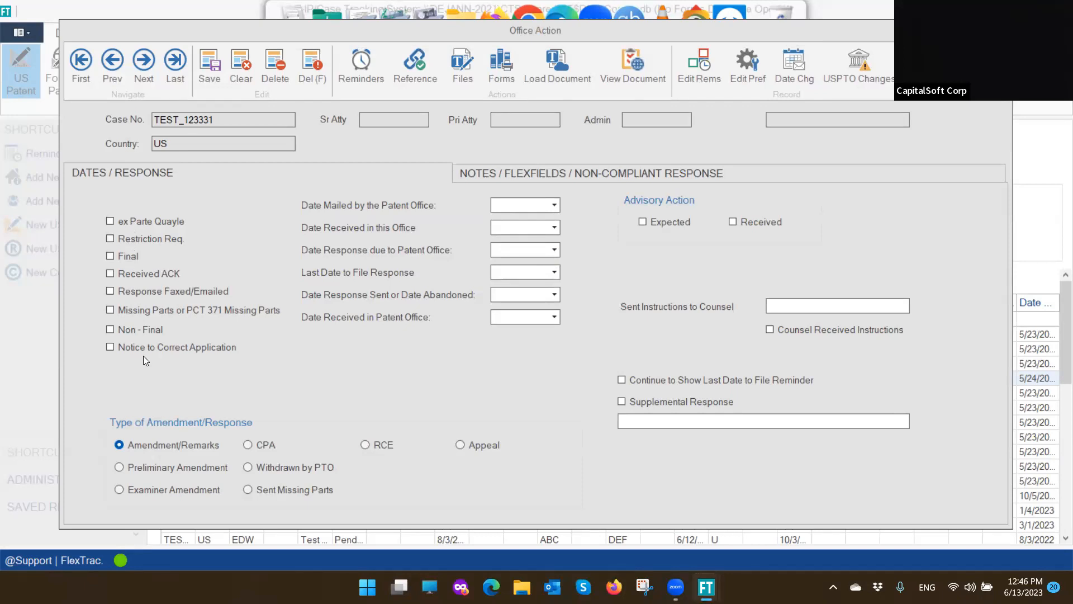
left_click(110, 330)
left_click(554, 206)
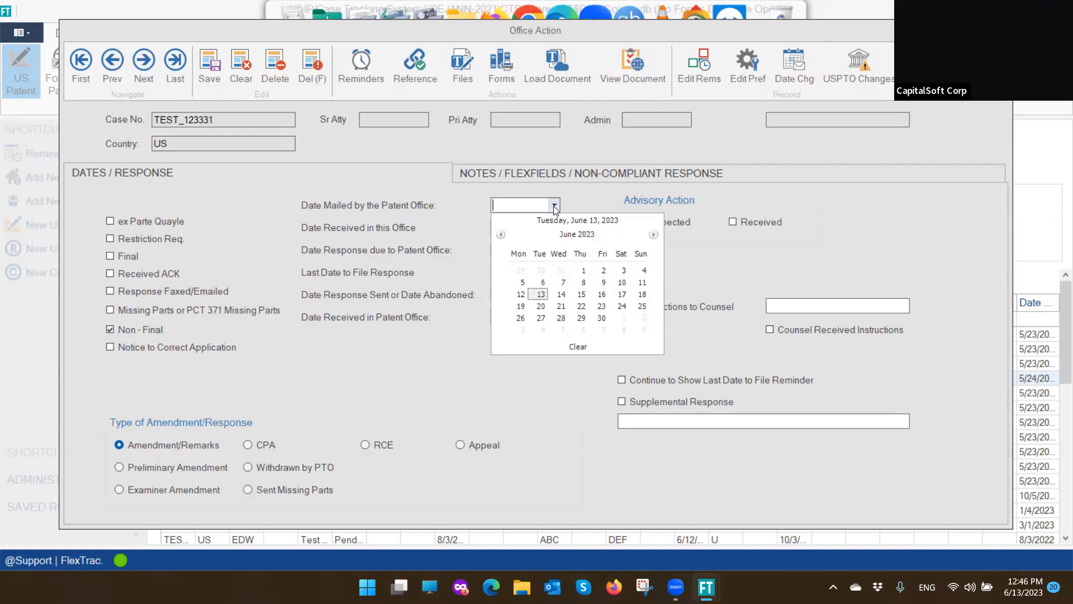
left_click(541, 294)
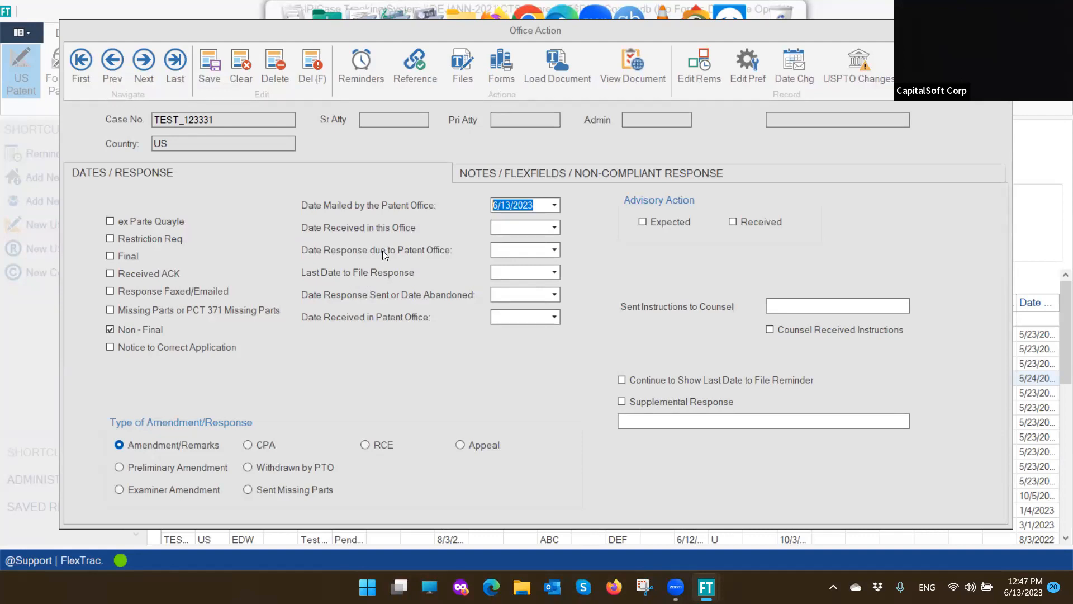
Calculate the office action dates as not for missing parts, setting the response due to 10/13/2023 and last date to file to 12/13/2023
left_click(515, 270)
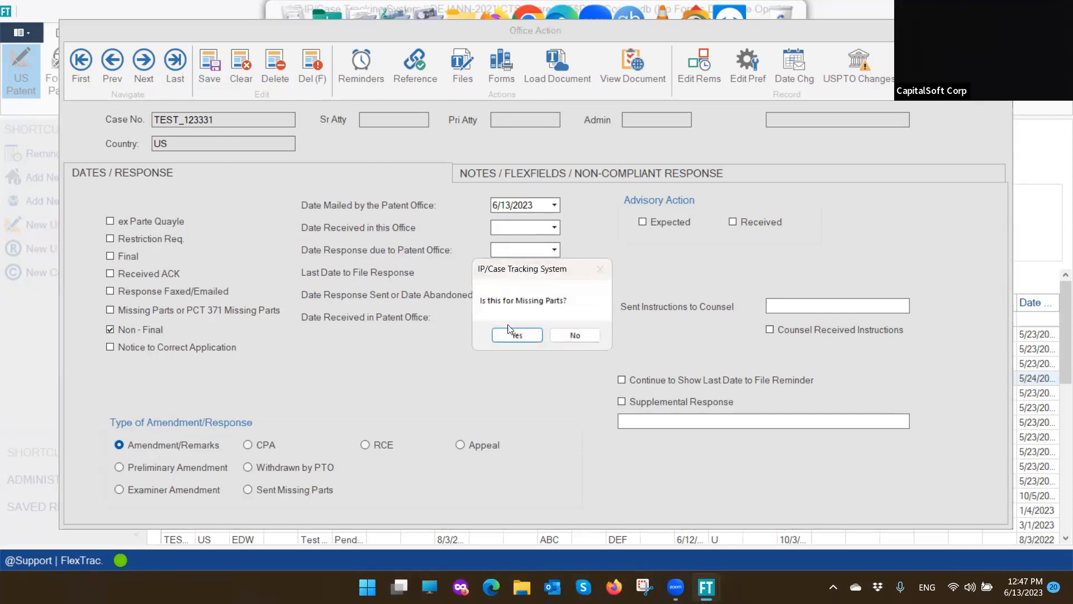
left_click(575, 334)
left_click_drag(511, 124, 898, 120)
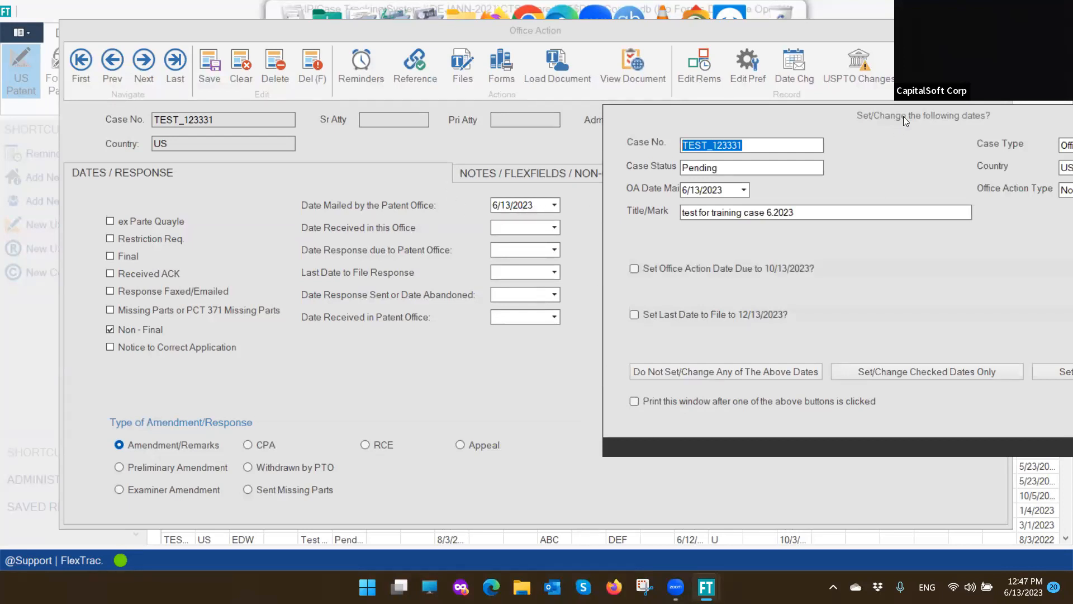
left_click_drag(904, 118, 520, 118)
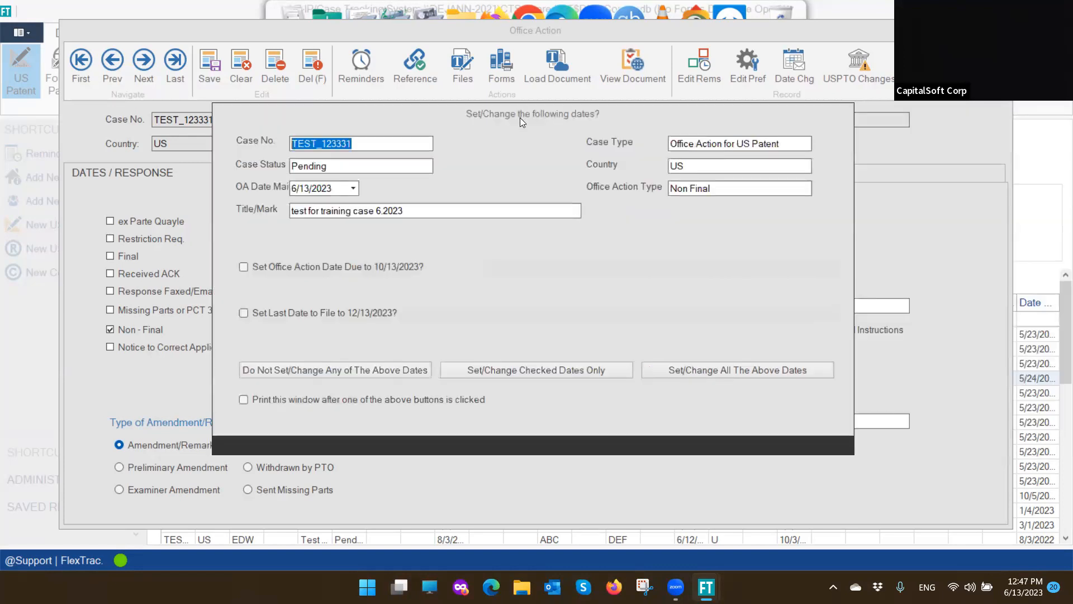
left_click(714, 370)
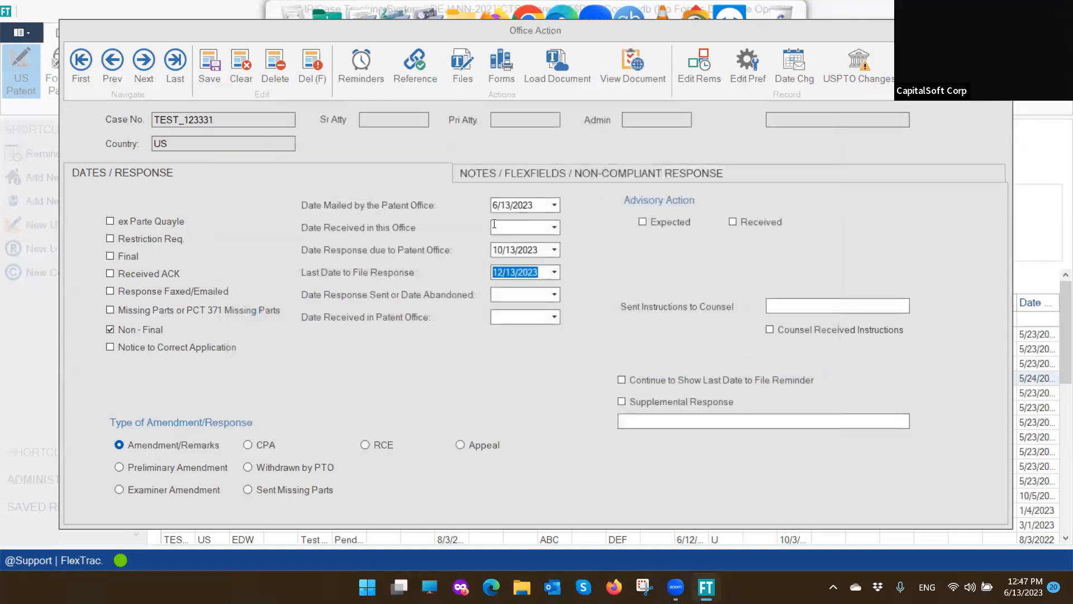
left_click(527, 291)
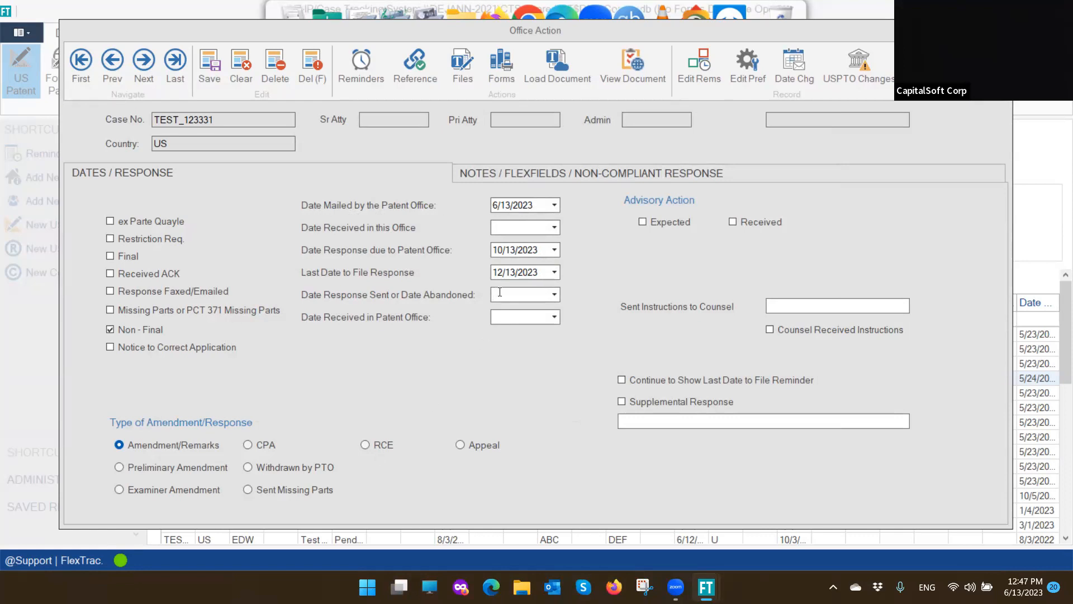
Save the office action, accepting removal of the Next Office Action Due date and creation of all proposed reminders, and return to the US case
left_click(209, 66)
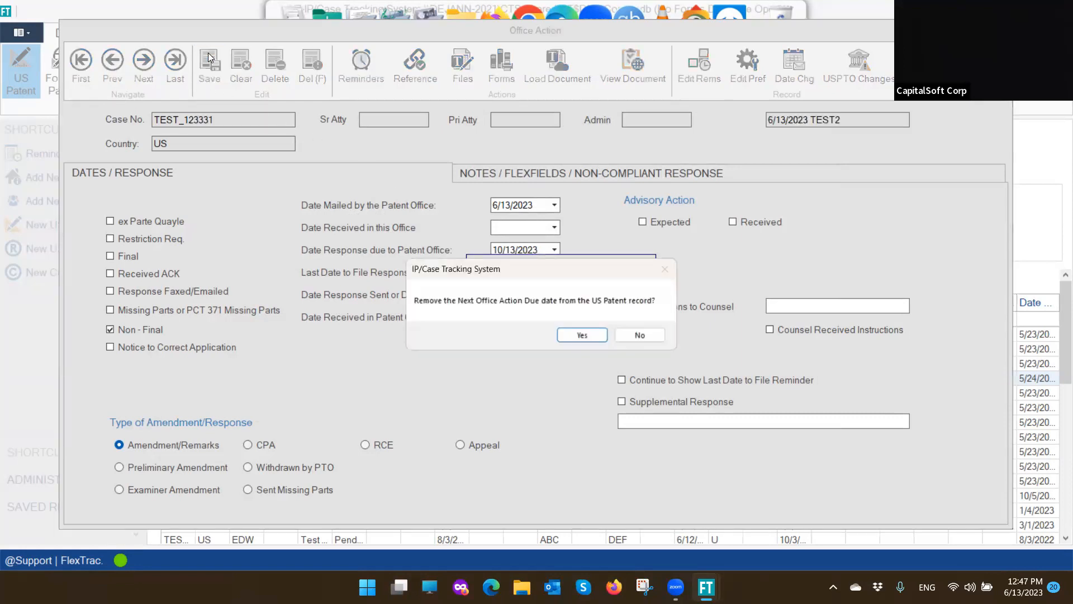
left_click(584, 335)
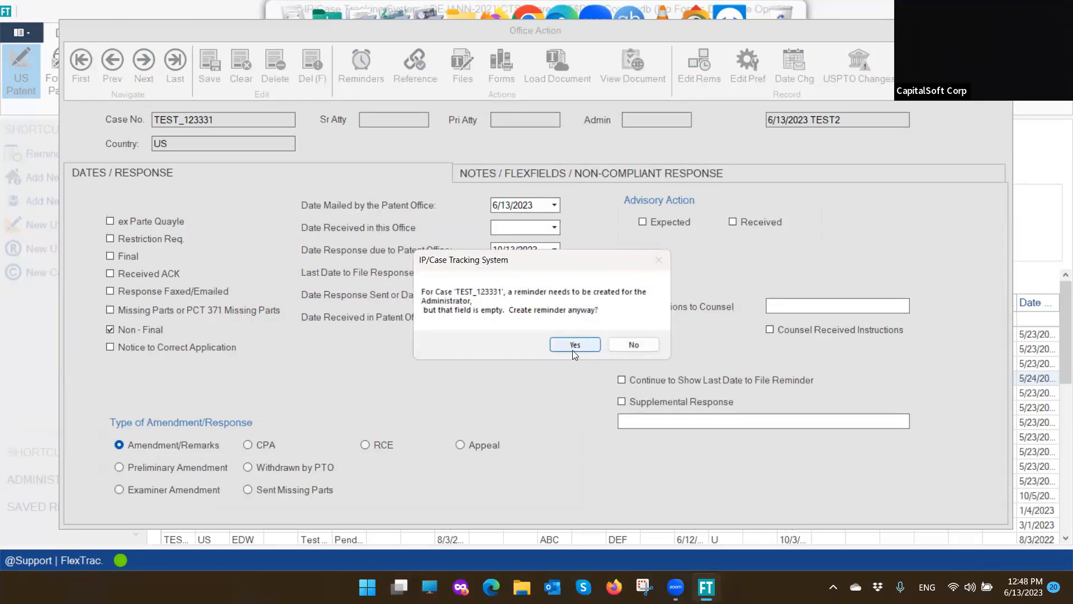
left_click(572, 348)
left_click(589, 345)
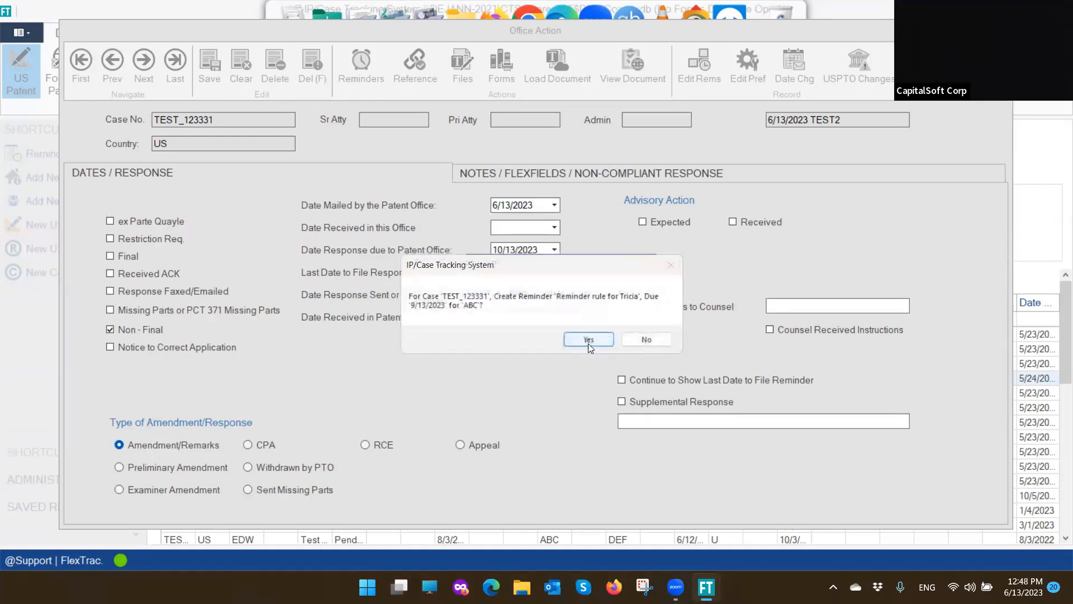
left_click(588, 344)
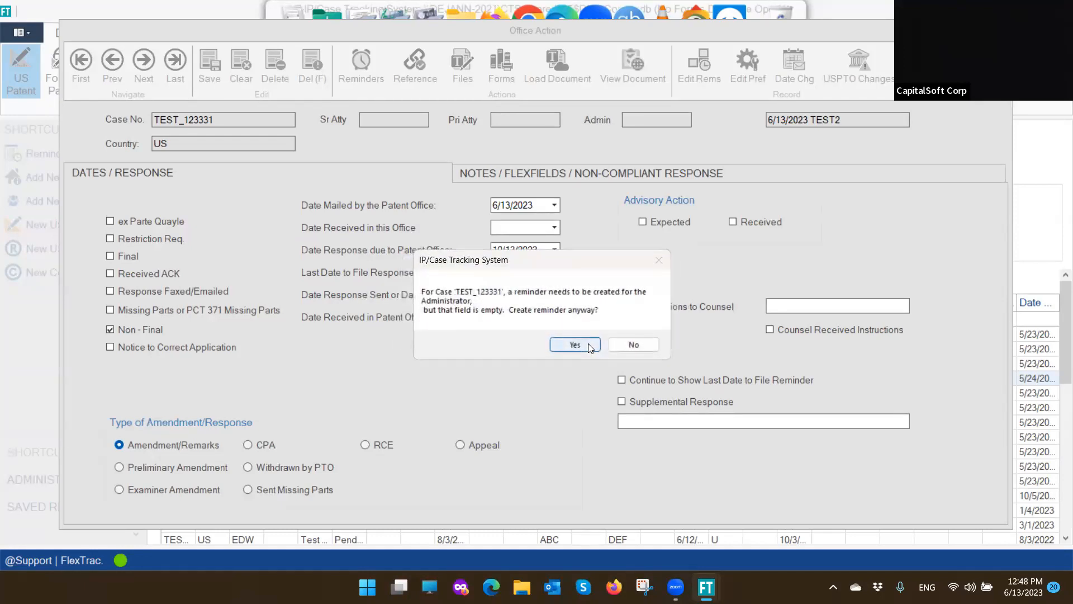
left_click(588, 345)
left_click(588, 345)
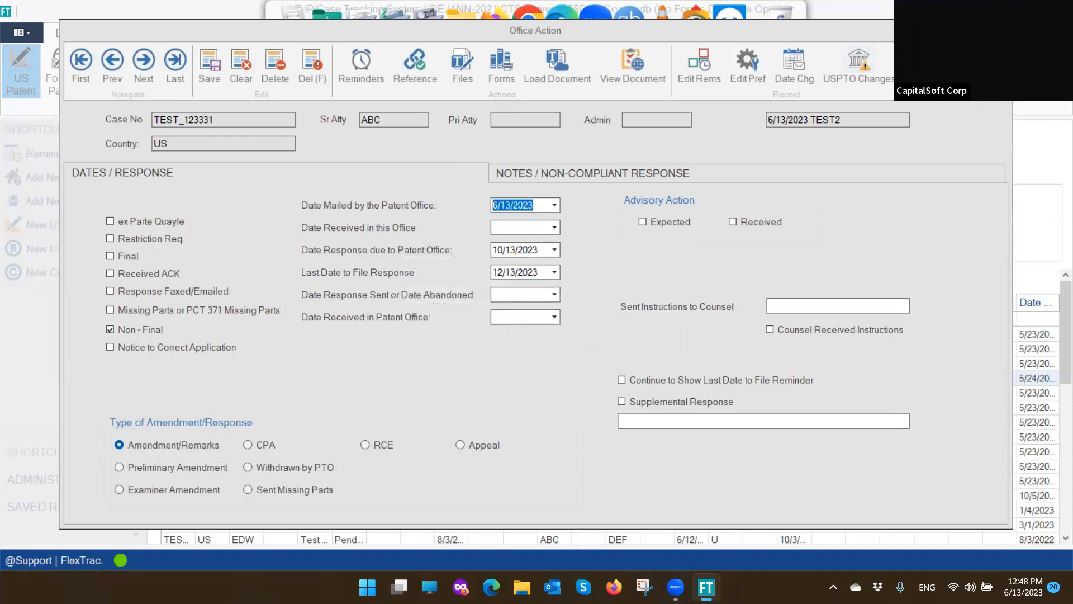
left_click(1000, 31)
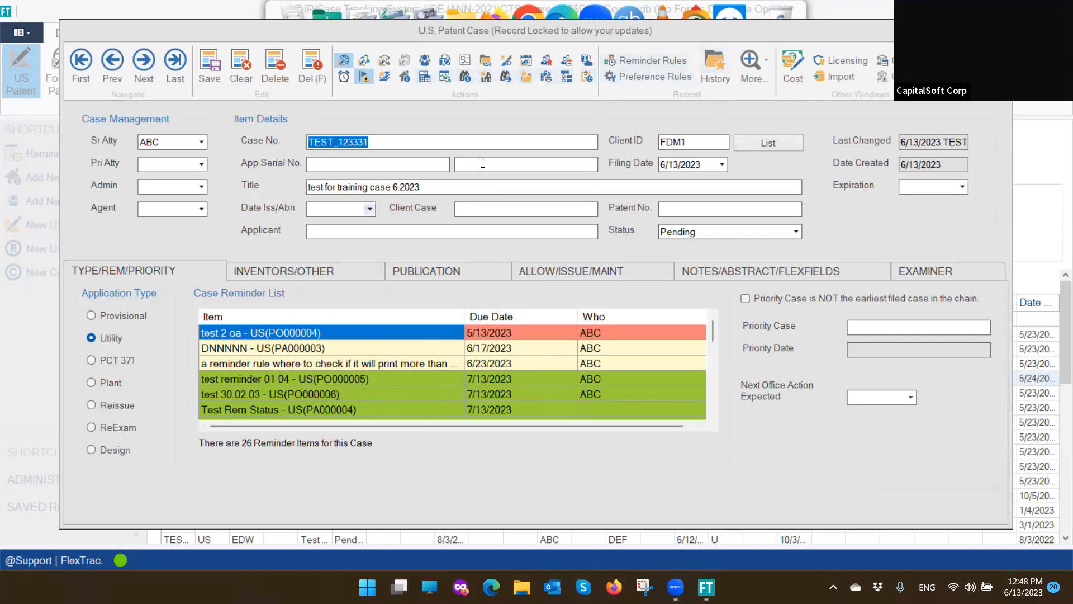
Examine the Patent Case History of TEST_123331, comparing the due and done dates of completed, overdue and upcoming items
left_click(712, 62)
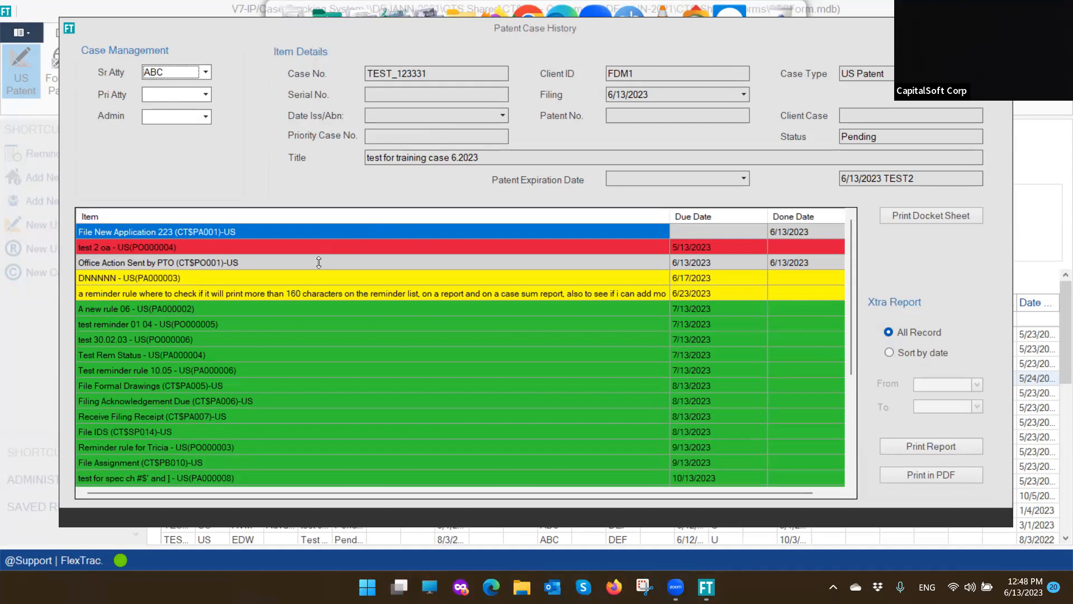
scroll(324, 320, "down", 1)
scroll(324, 320, "down", 1)
scroll(327, 324, "up", 2)
left_click(326, 325)
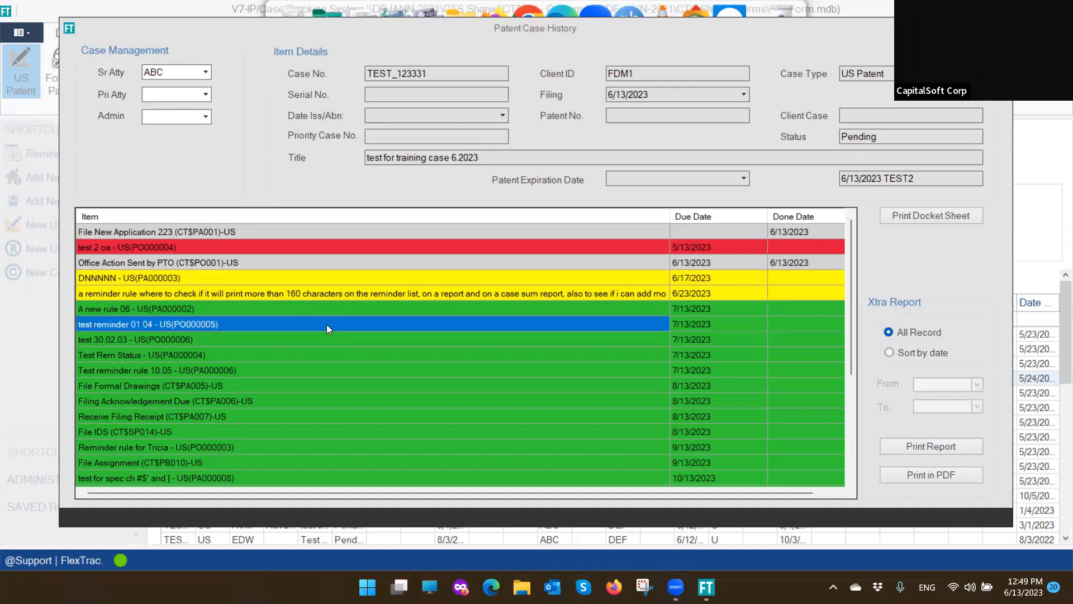
left_click(253, 233)
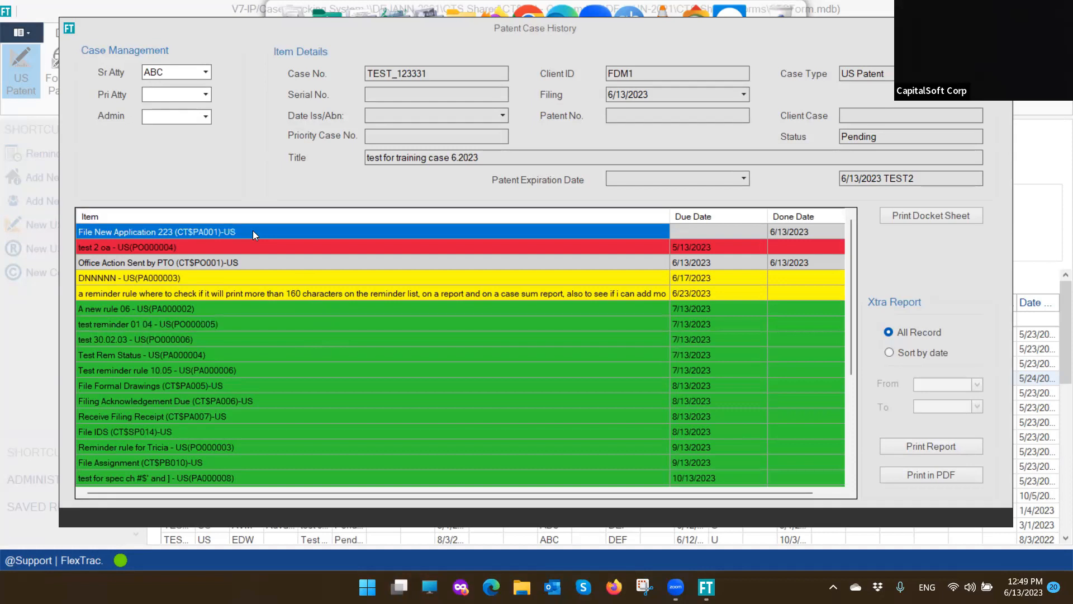
left_click(798, 230)
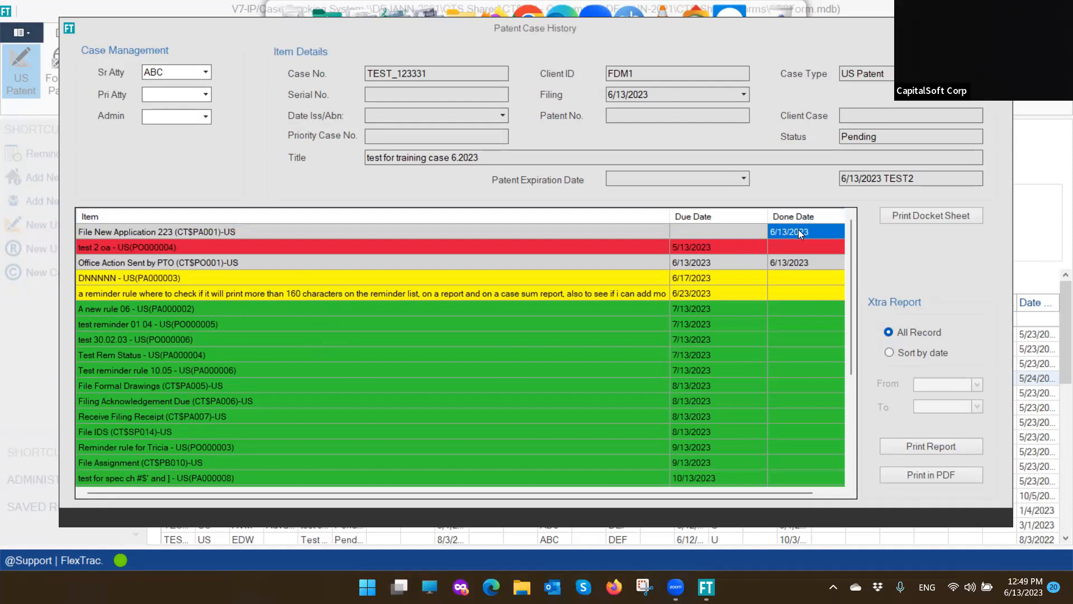
left_click(800, 261)
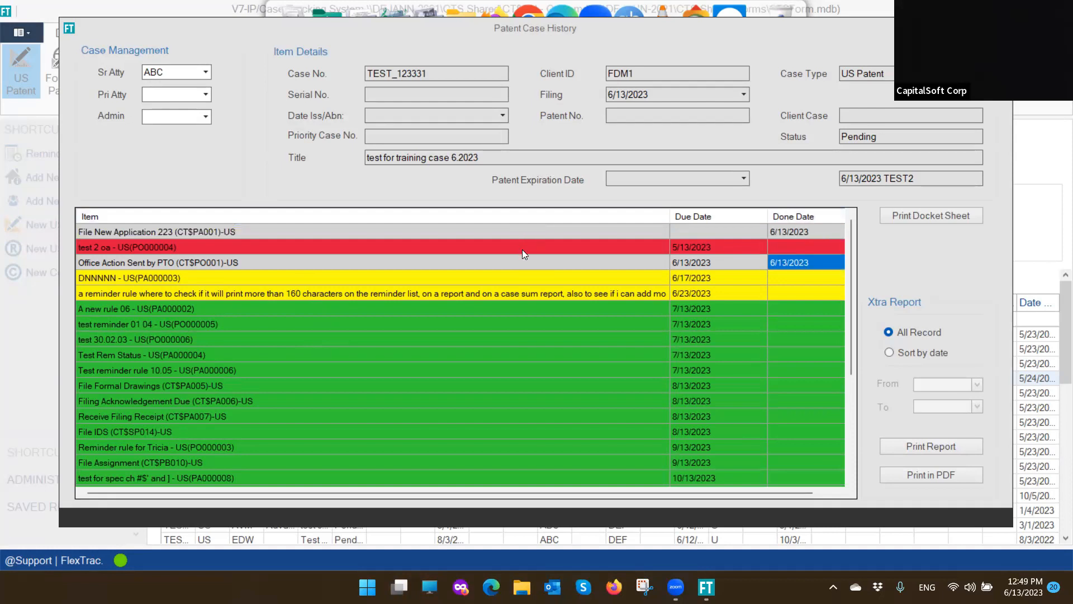
left_click(522, 250)
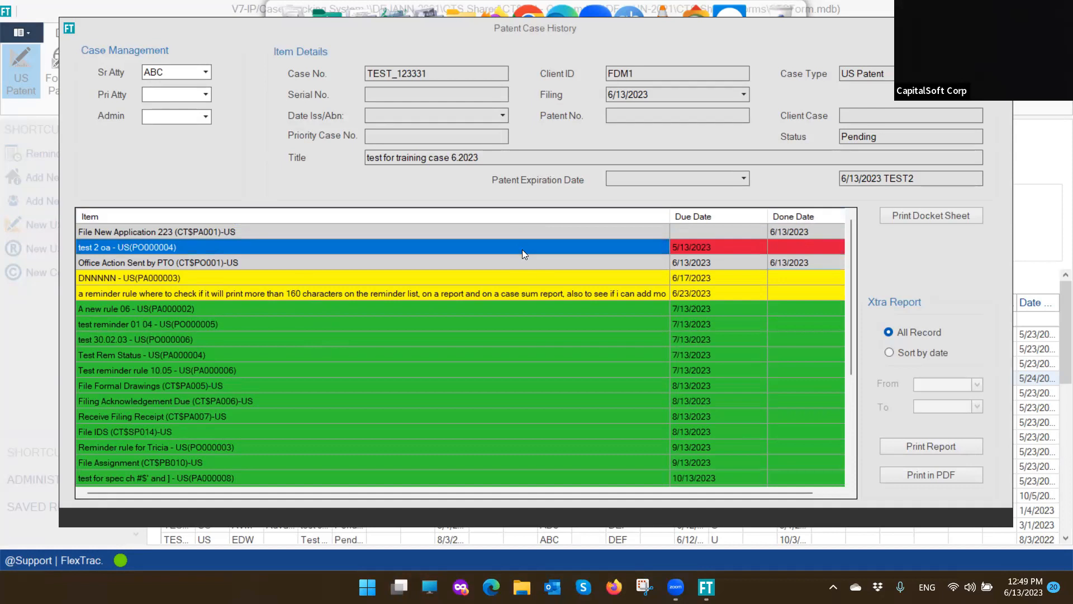
left_click(769, 263)
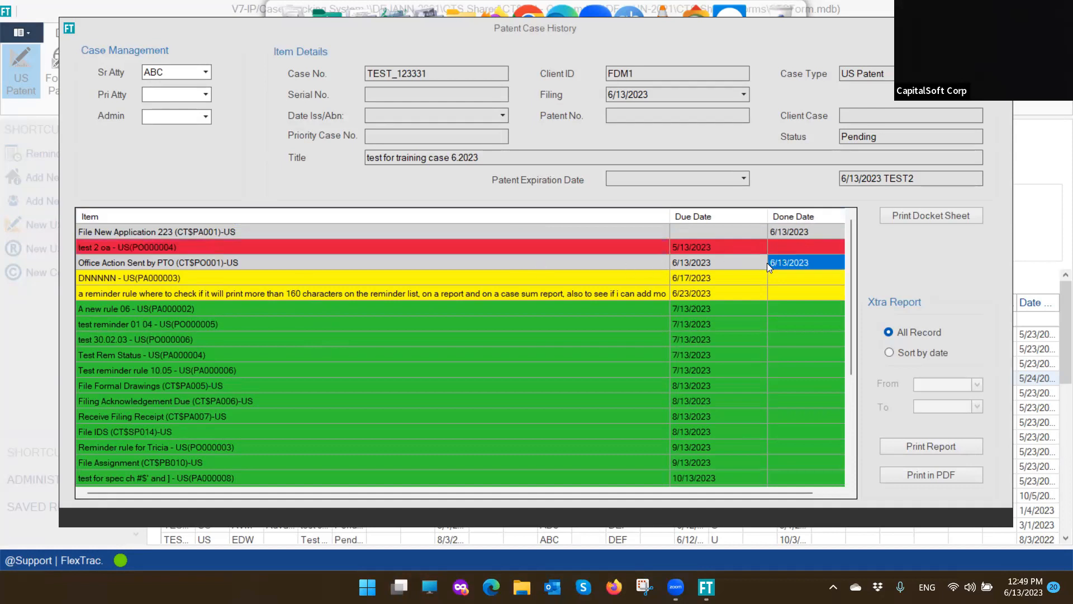
left_click(582, 245)
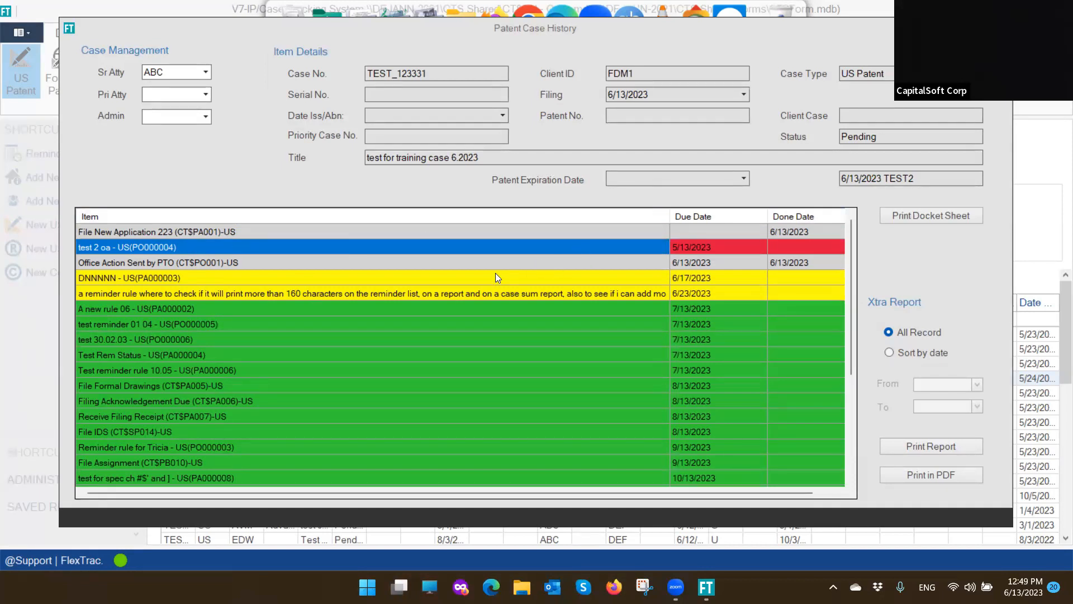
left_click(455, 281)
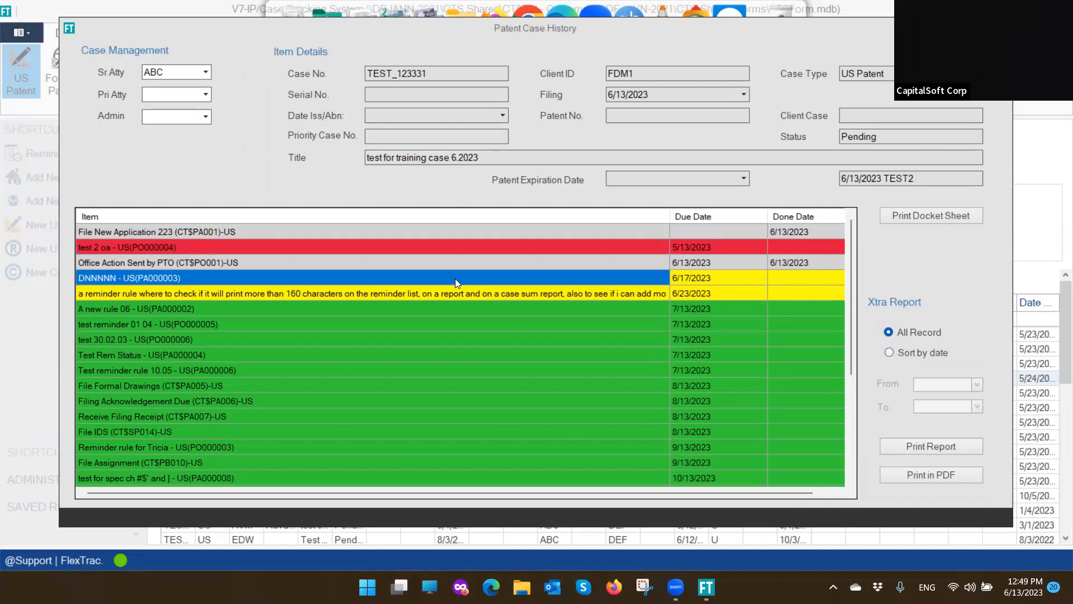
Mark the overdue "test 2 oa" reminder in TEST_123331's case history as done on 6/13/2023, save it and close the reminder
left_click(335, 308)
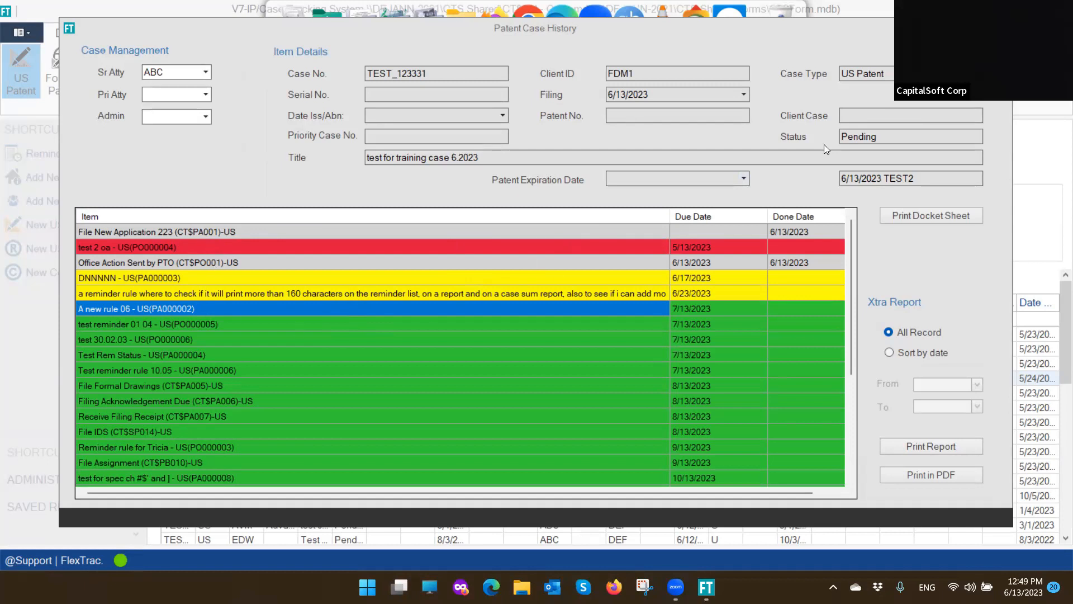
left_click(999, 28)
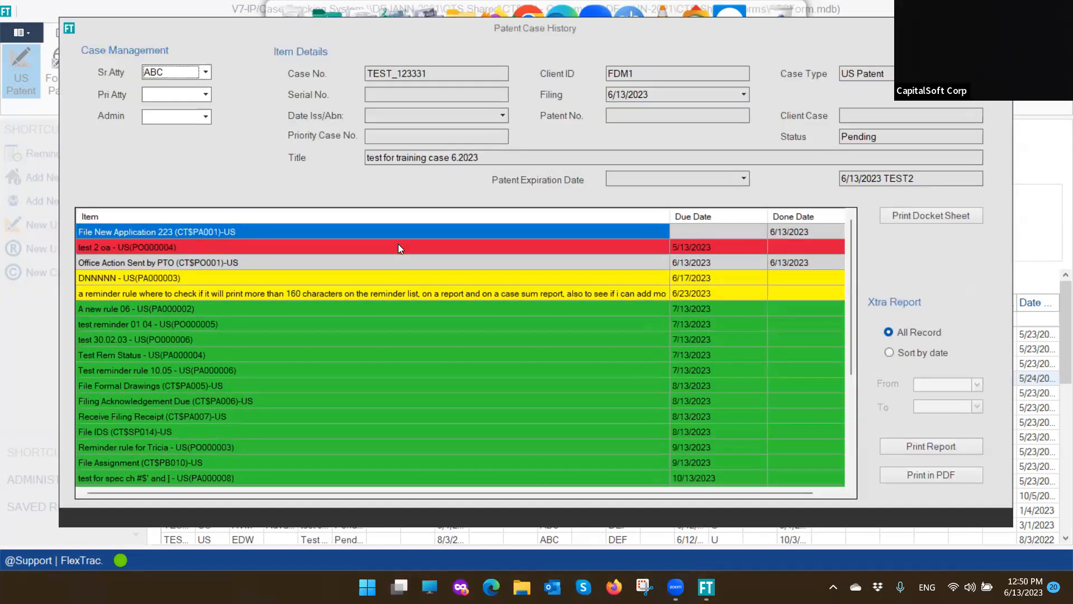
left_click(397, 246)
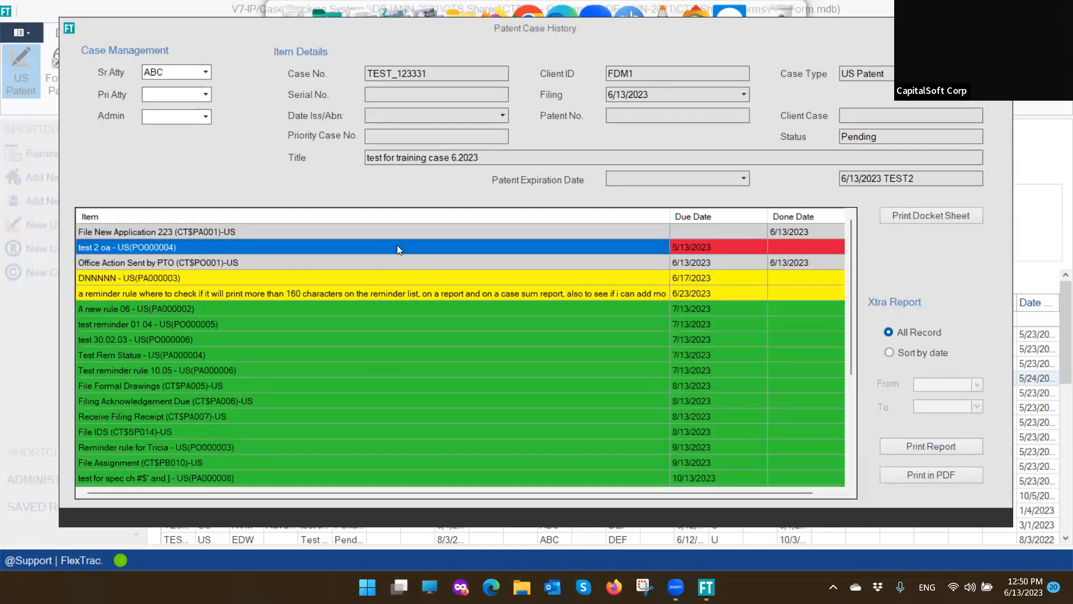
double_click(398, 247)
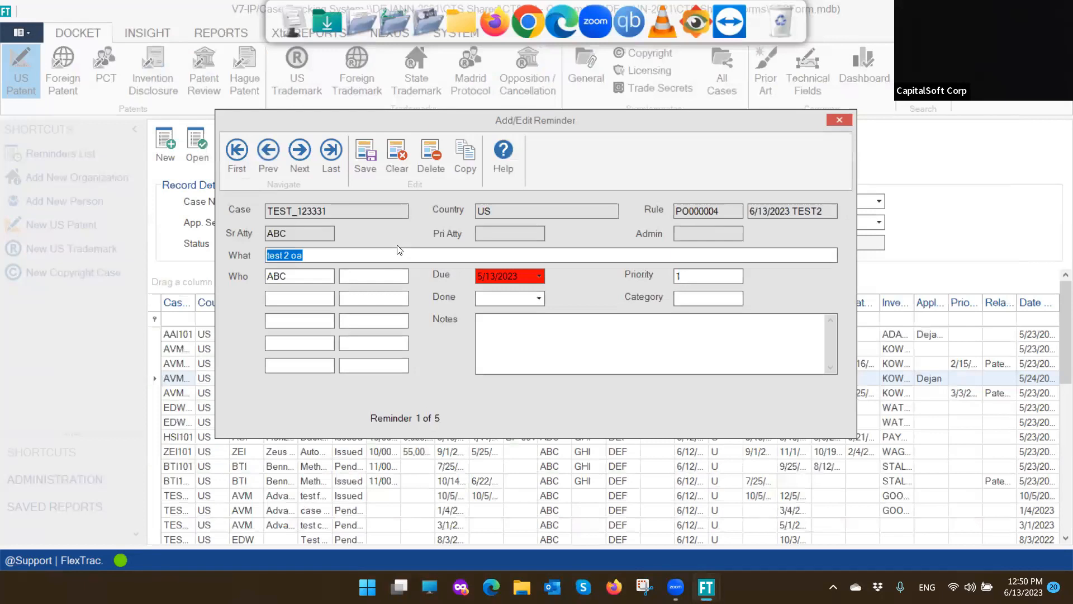
left_click(538, 299)
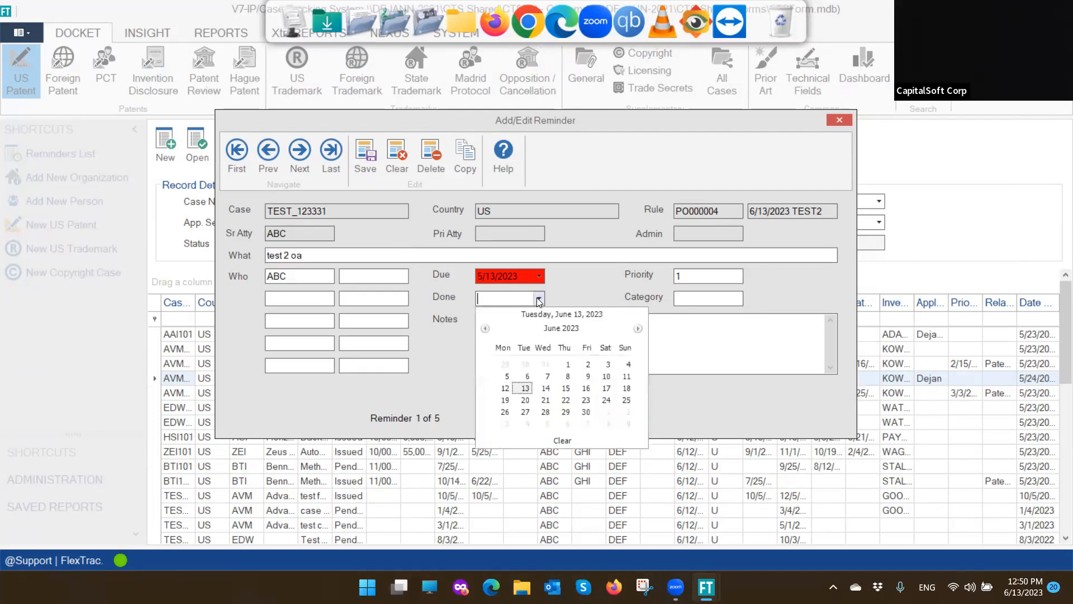
left_click(525, 388)
left_click(359, 153)
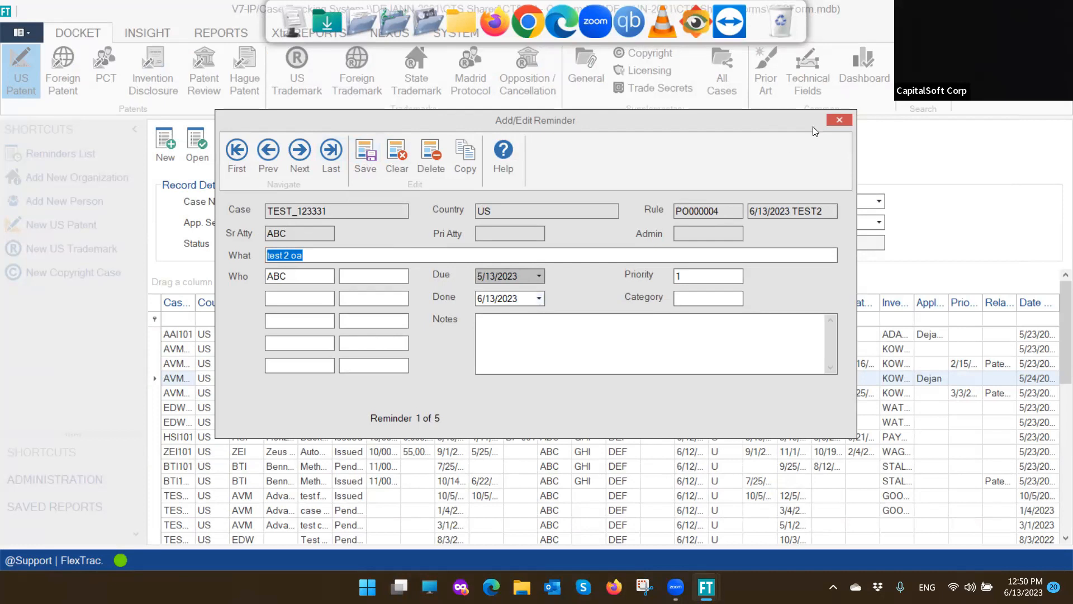
left_click(842, 121)
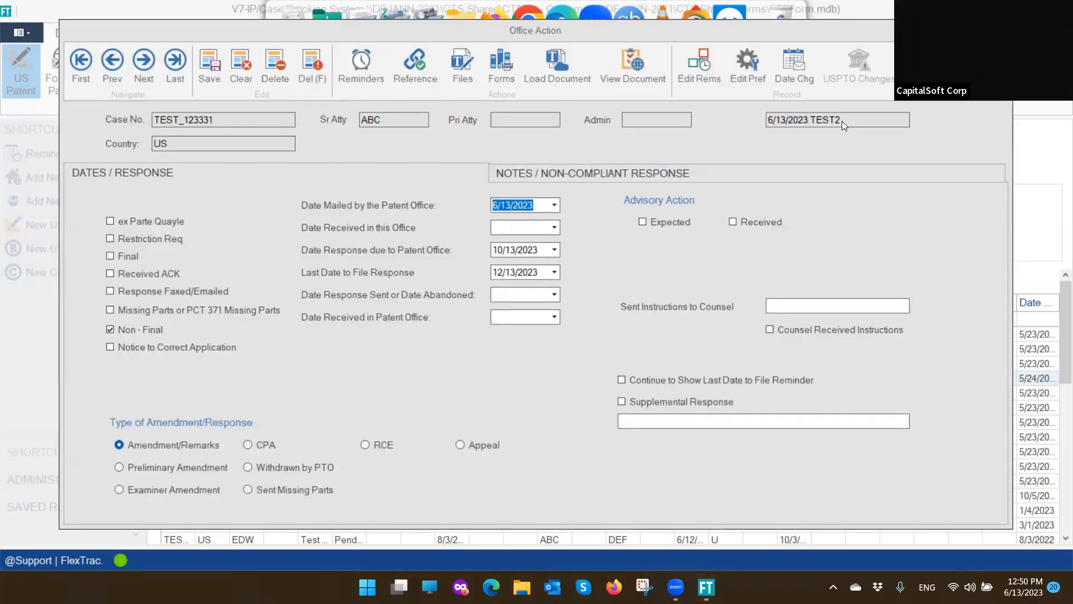
Save the office action despite no changes, close it, and check the "test 2 oa" done date in the case history
left_click(211, 62)
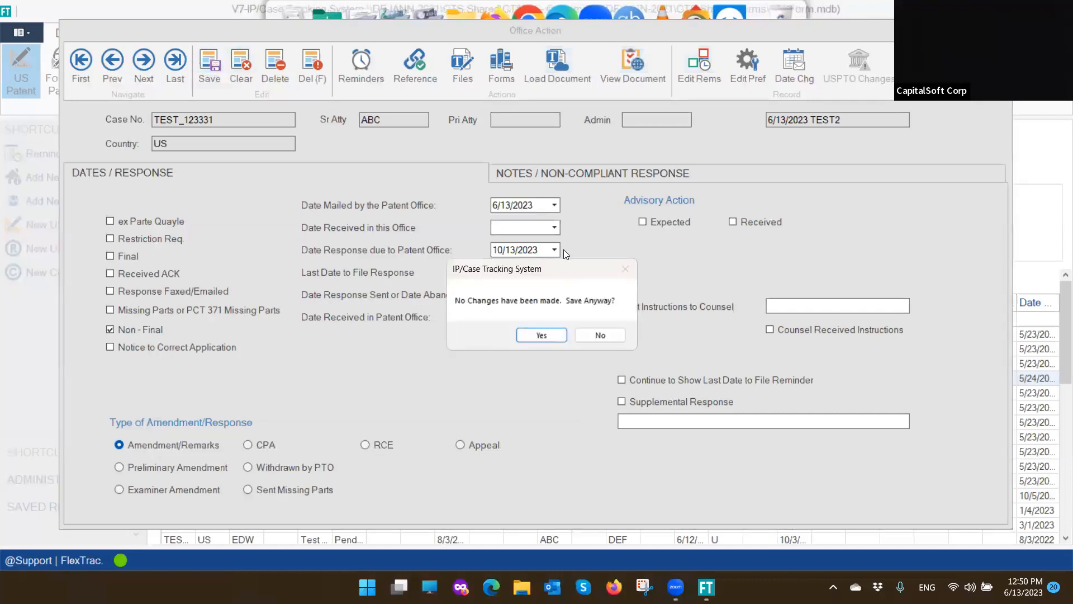
left_click(550, 329)
left_click(1000, 31)
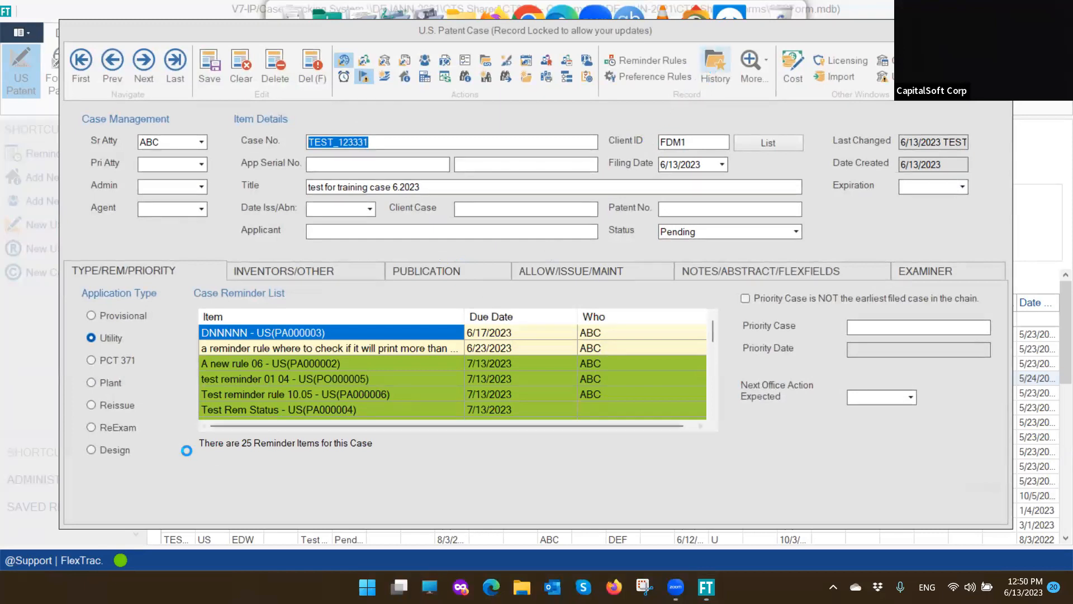
left_click(726, 70)
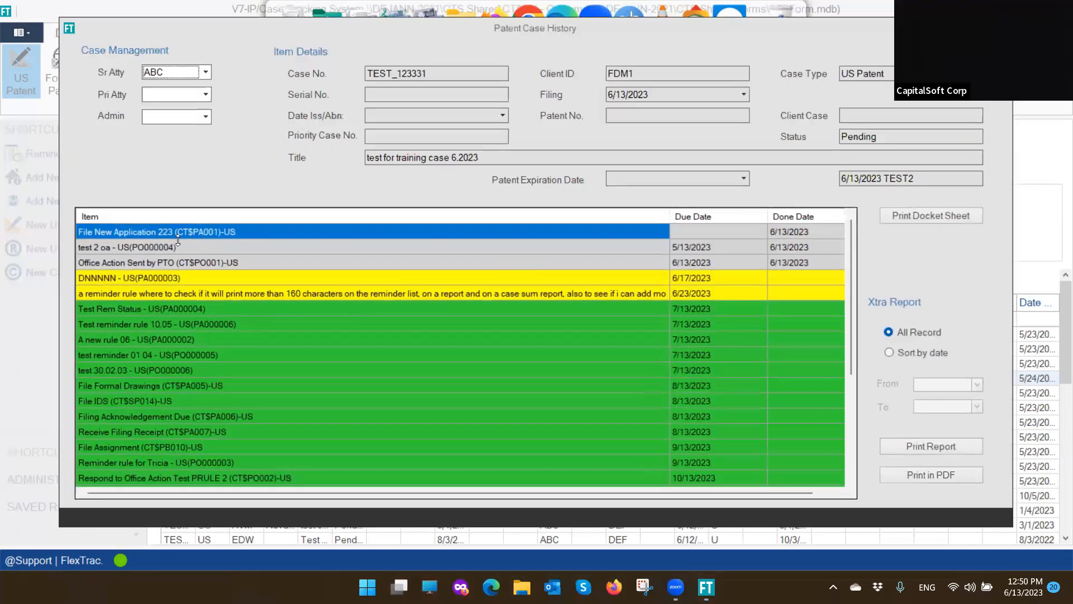
left_click(128, 247)
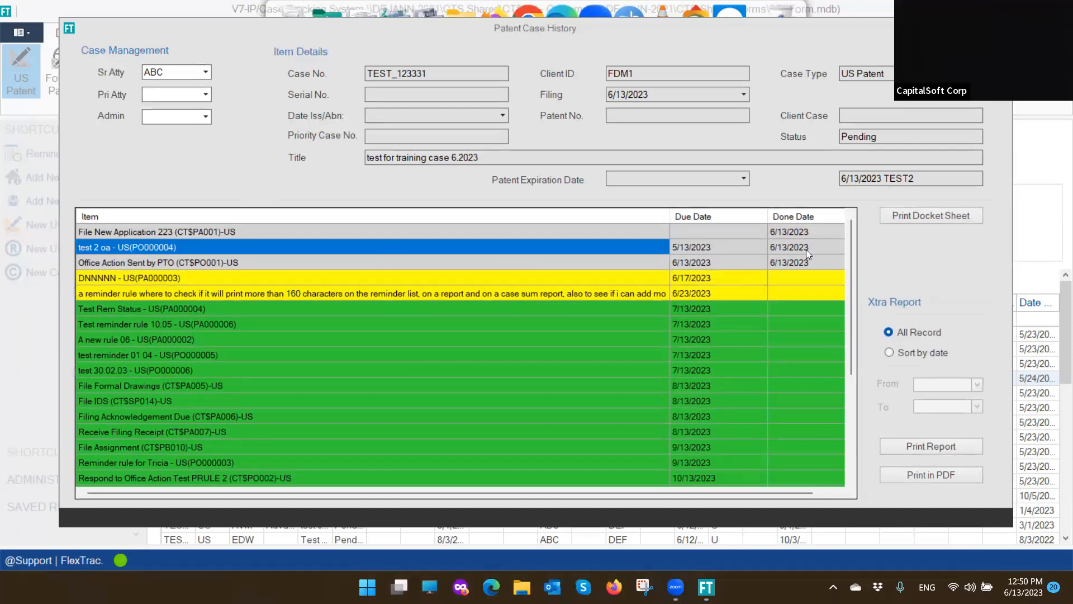
View the records behind the File IDS and "test reminder 01 04" history items, and return to the US patent case list
double_click(133, 401)
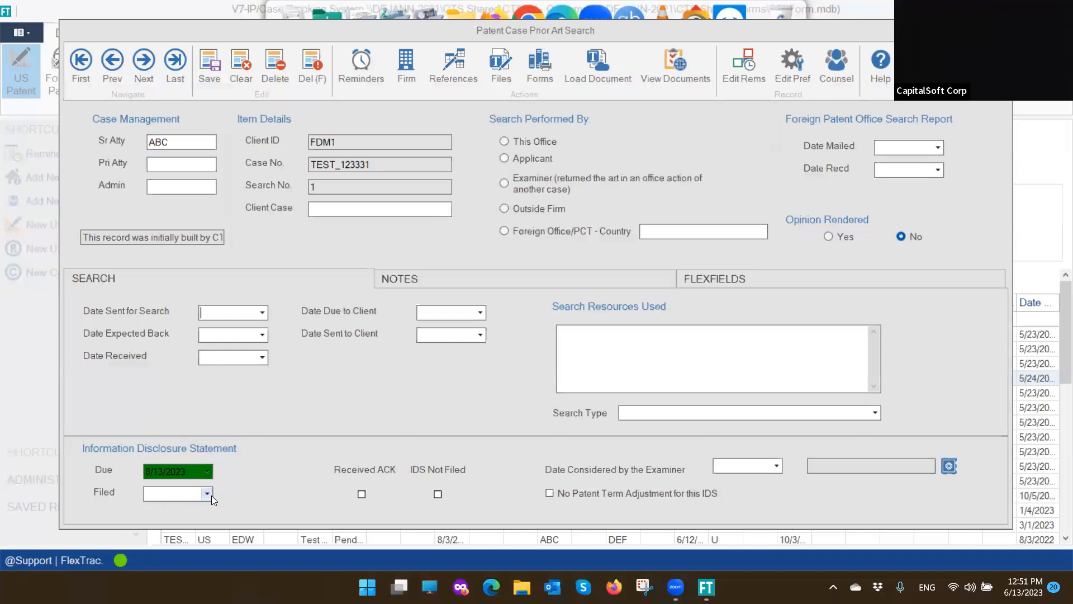
left_click(999, 31)
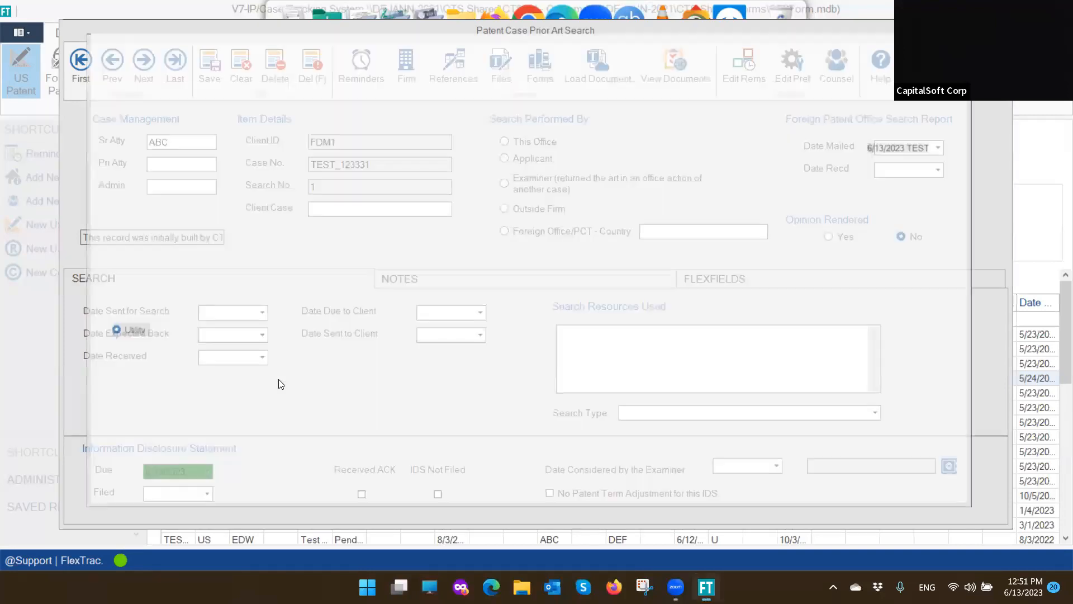
left_click(717, 64)
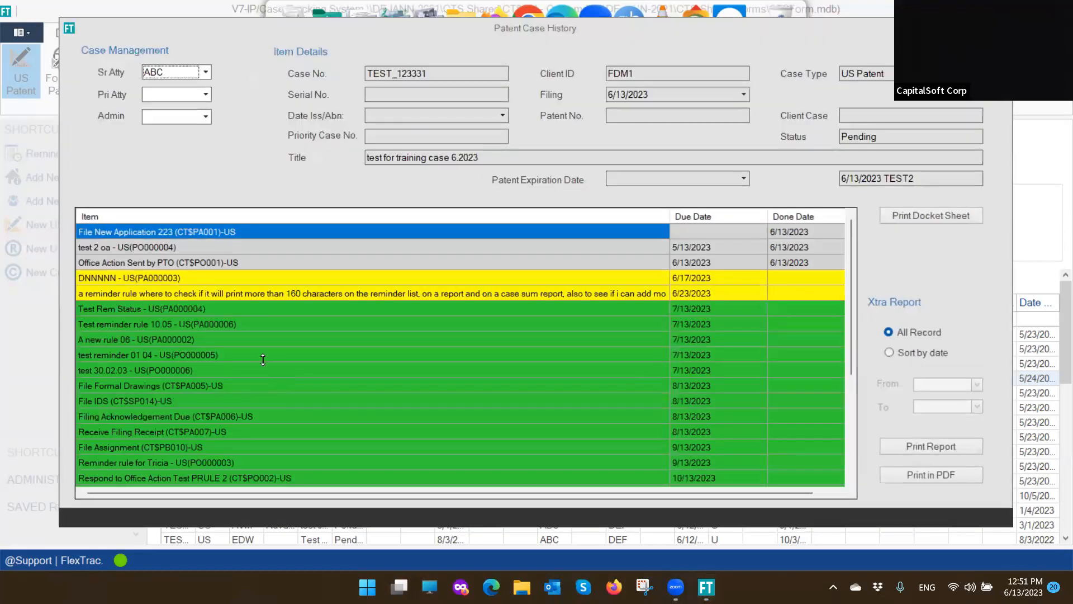
double_click(262, 359)
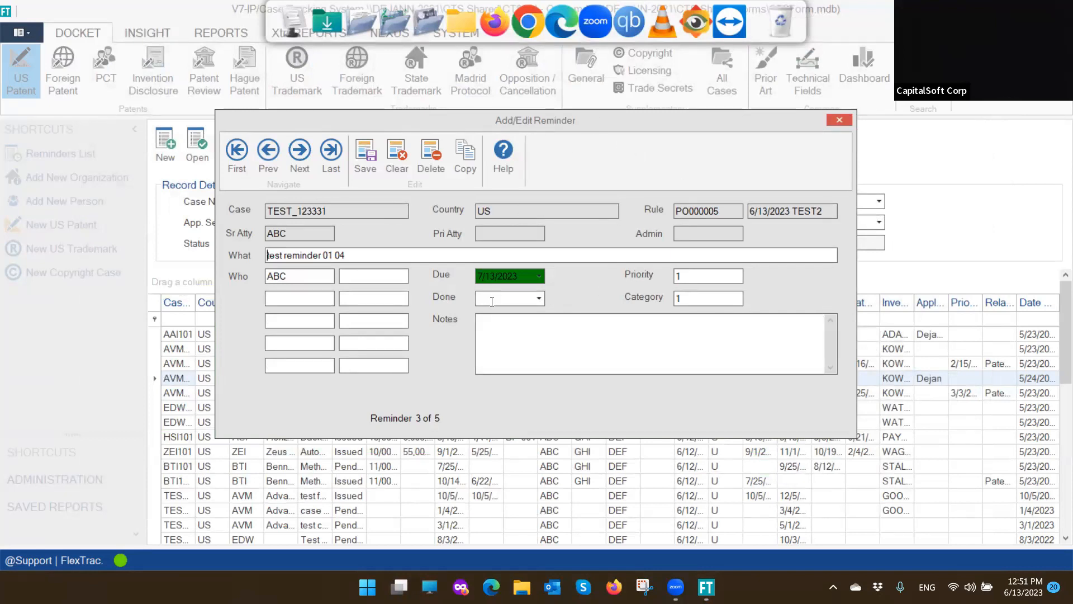
left_click(839, 119)
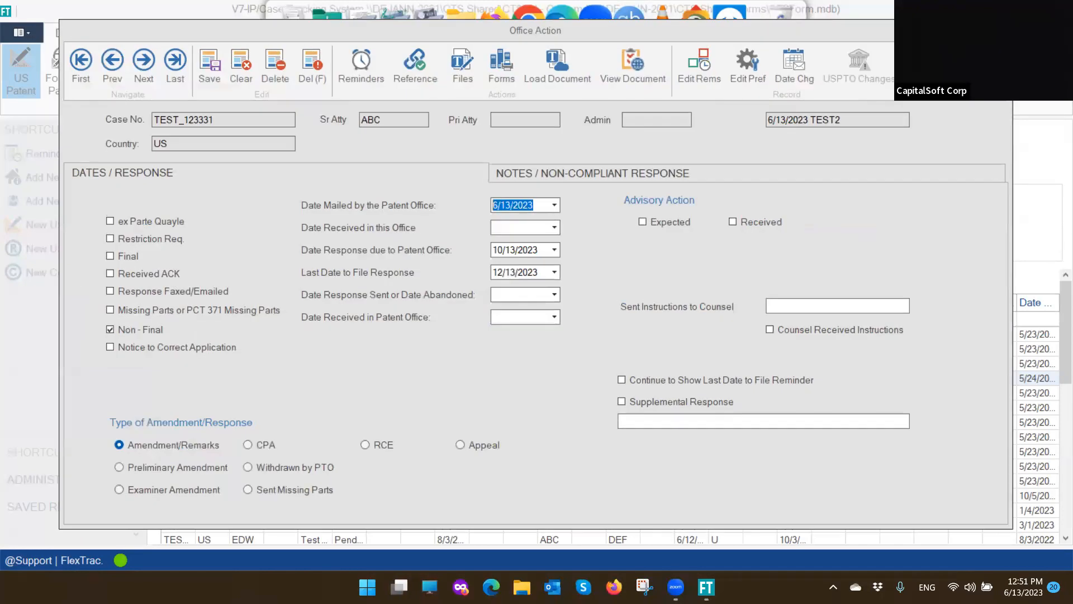
left_click(1000, 30)
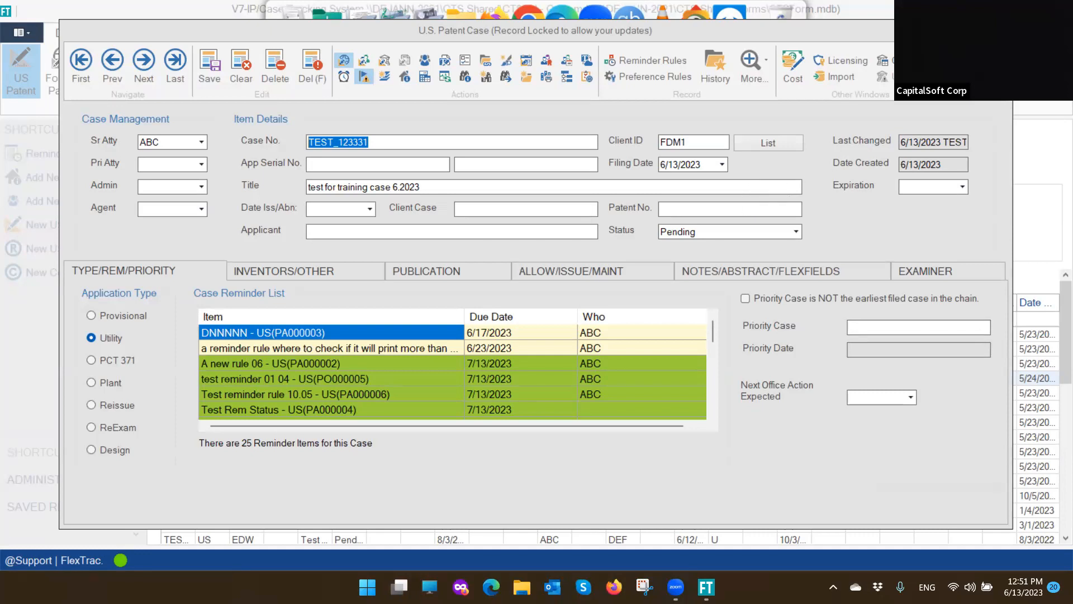
left_click(1000, 31)
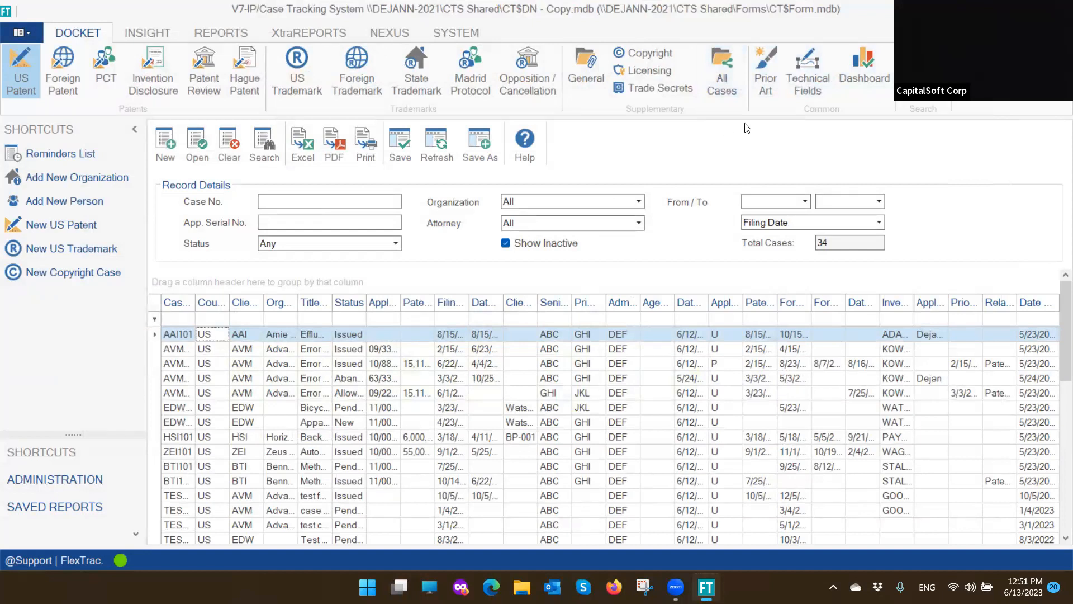
Open the Dashboard and view its Outlook calendar for the week of 06/19/2023, returning to the week of 06/12/2023
left_click(868, 75)
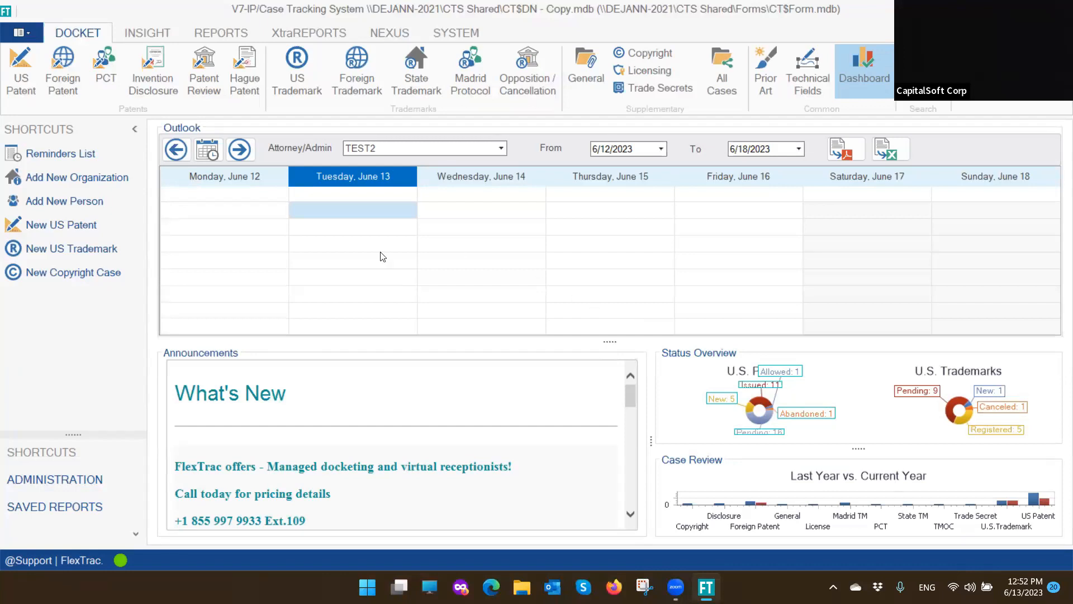
left_click(875, 93)
left_click(245, 148)
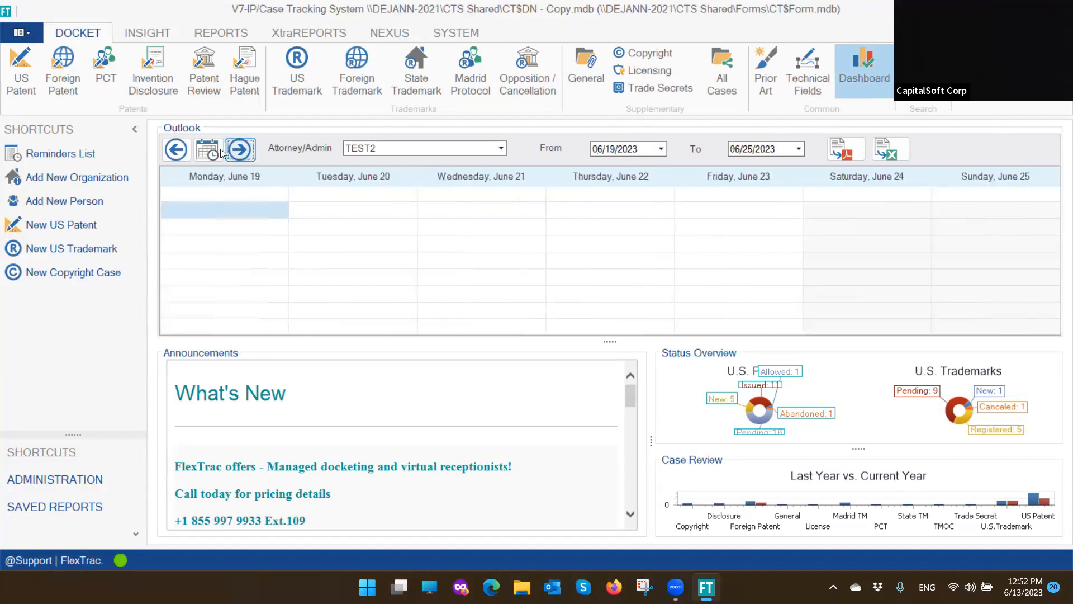
left_click(176, 152)
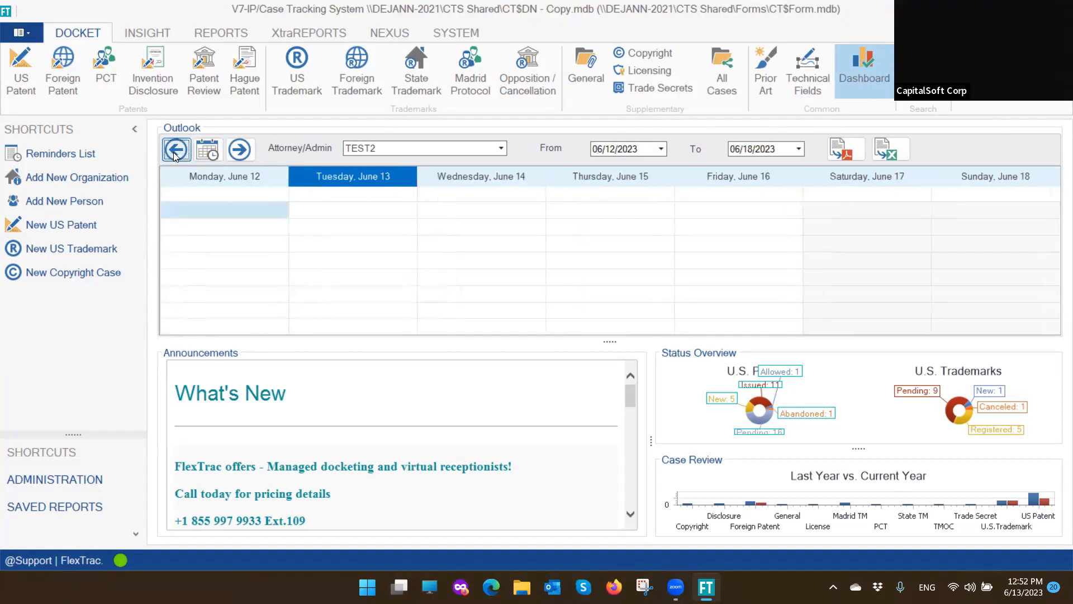
Filter the Outlook calendar by attorney/admin CT$, and switch the filter to All
left_click(502, 150)
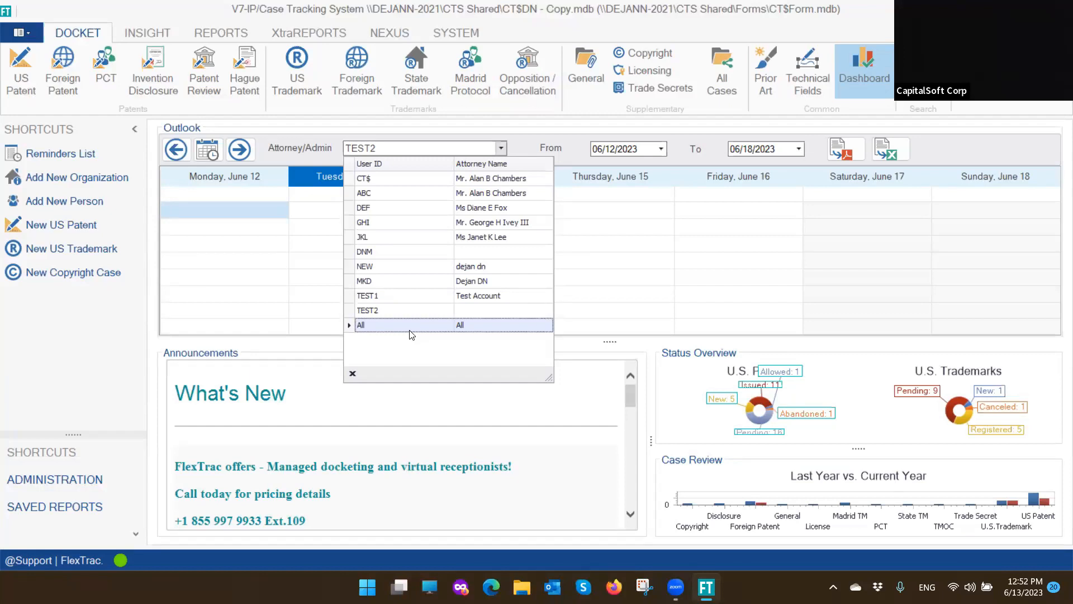
left_click(420, 179)
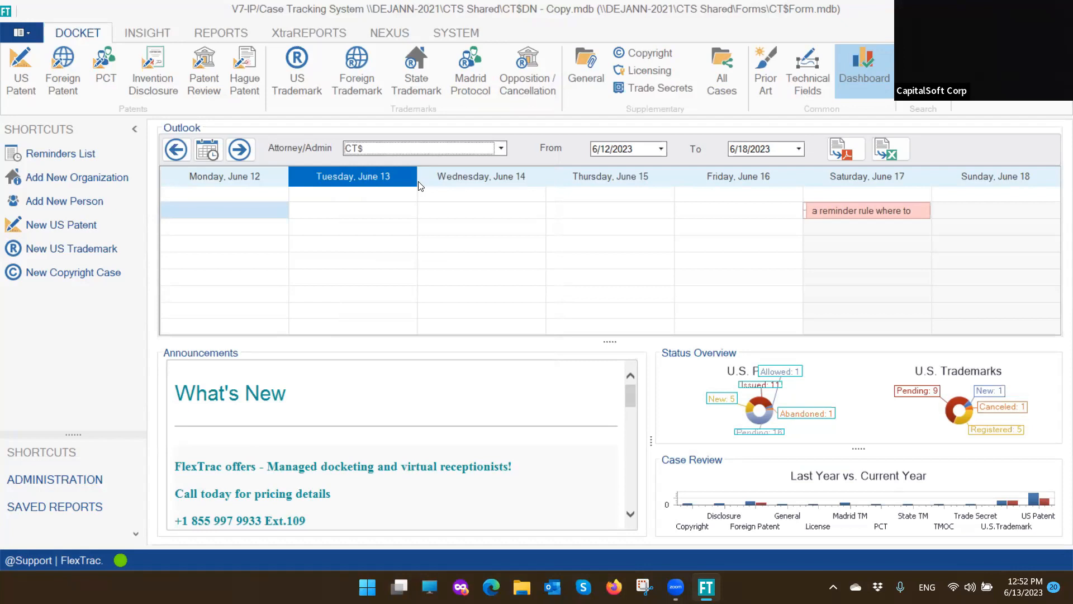
left_click(503, 148)
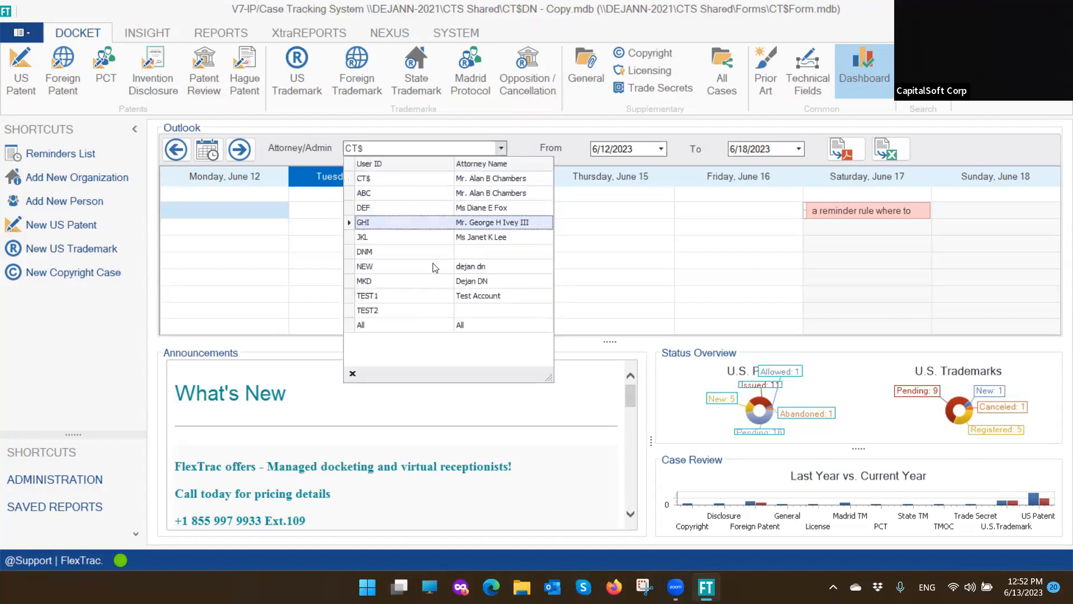
left_click(411, 327)
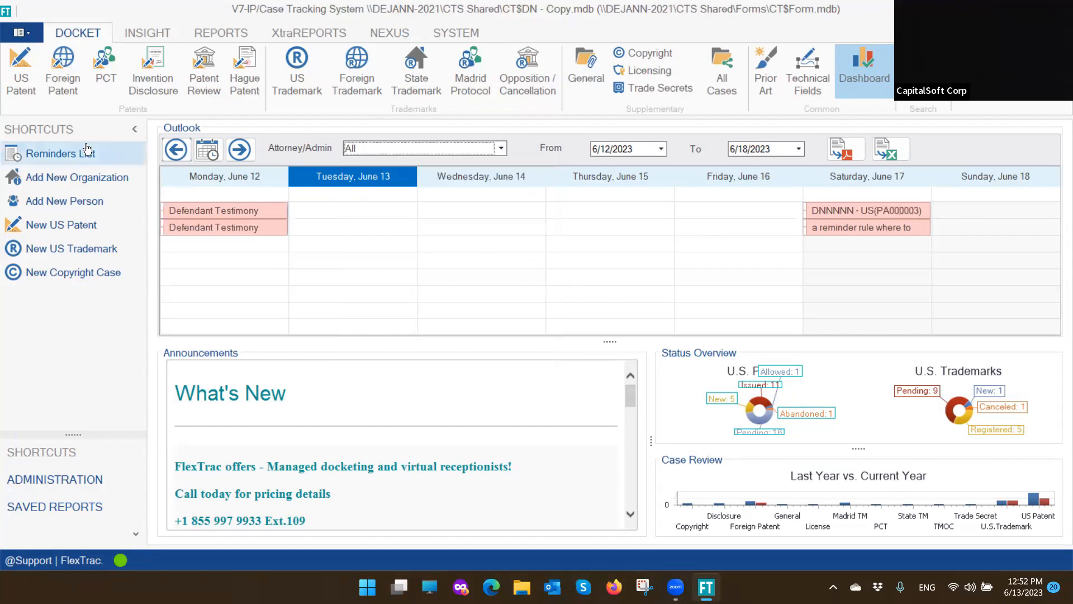
Browse the calendar reminders back to the week of 05/29/2023 and return to the week of 06/12/2023
left_click(174, 150)
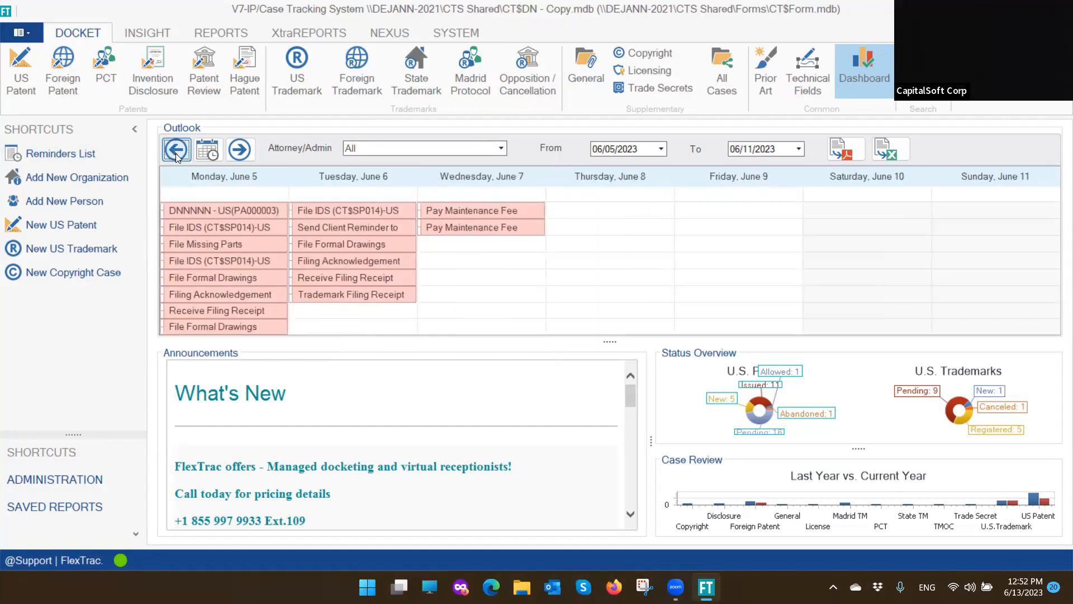
left_click(176, 152)
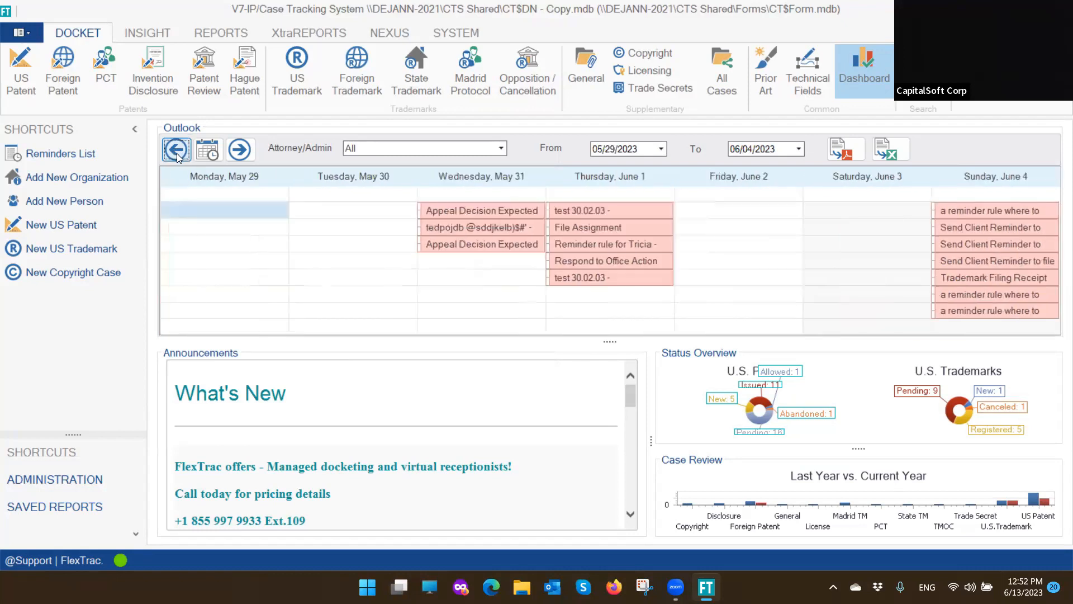
left_click(240, 151)
left_click(240, 151)
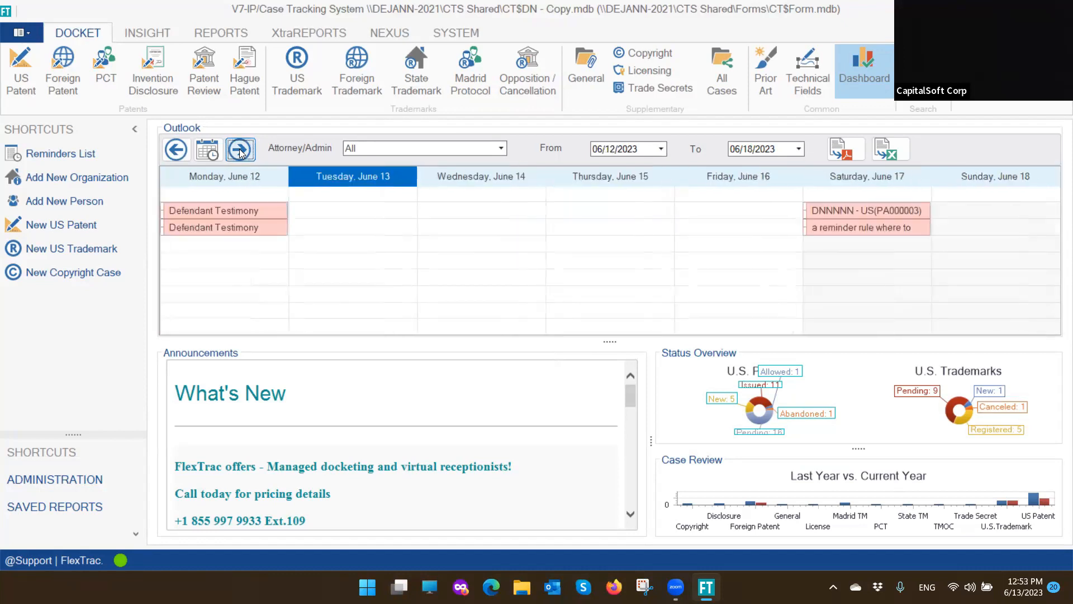
Export the calendar reminders for 06/19/2023 to 06/25/2023 to PDF and to Excel, viewing and closing each file
left_click(240, 151)
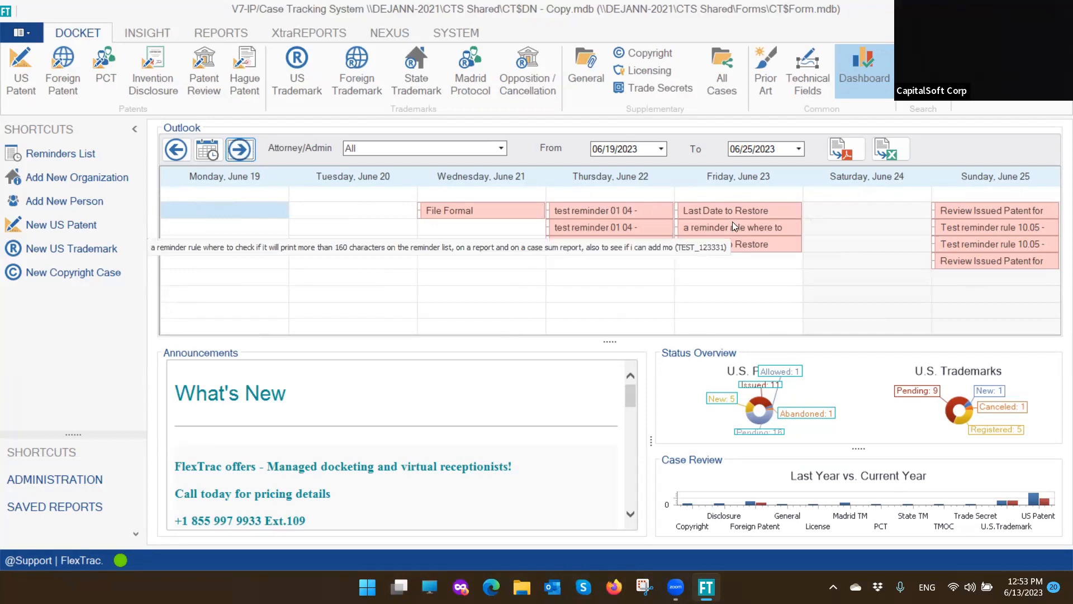
left_click(849, 154)
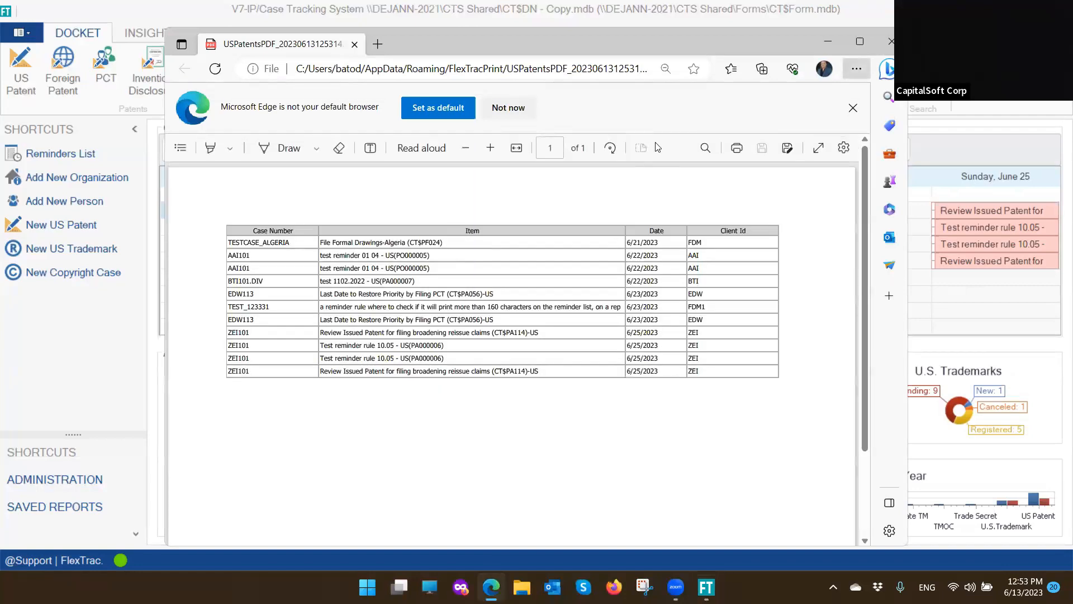
left_click(861, 42)
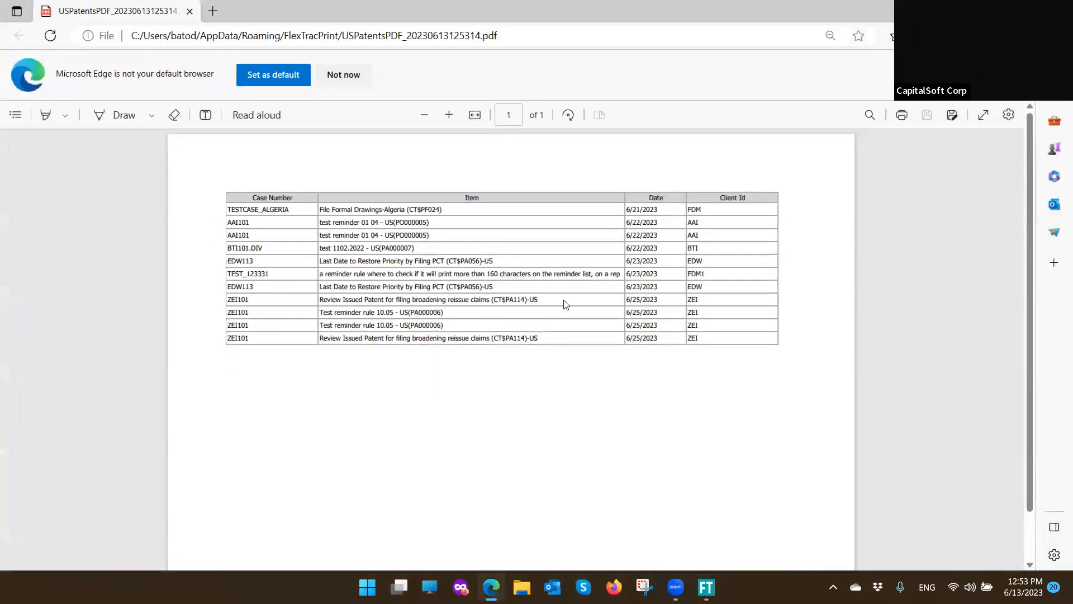
left_click(1057, 11)
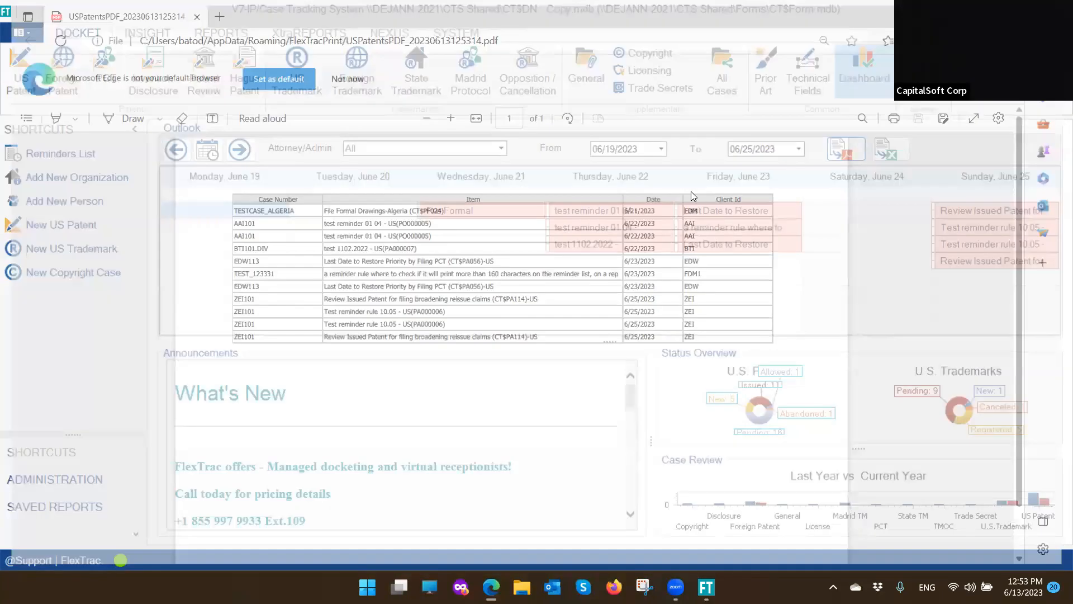
left_click(885, 155)
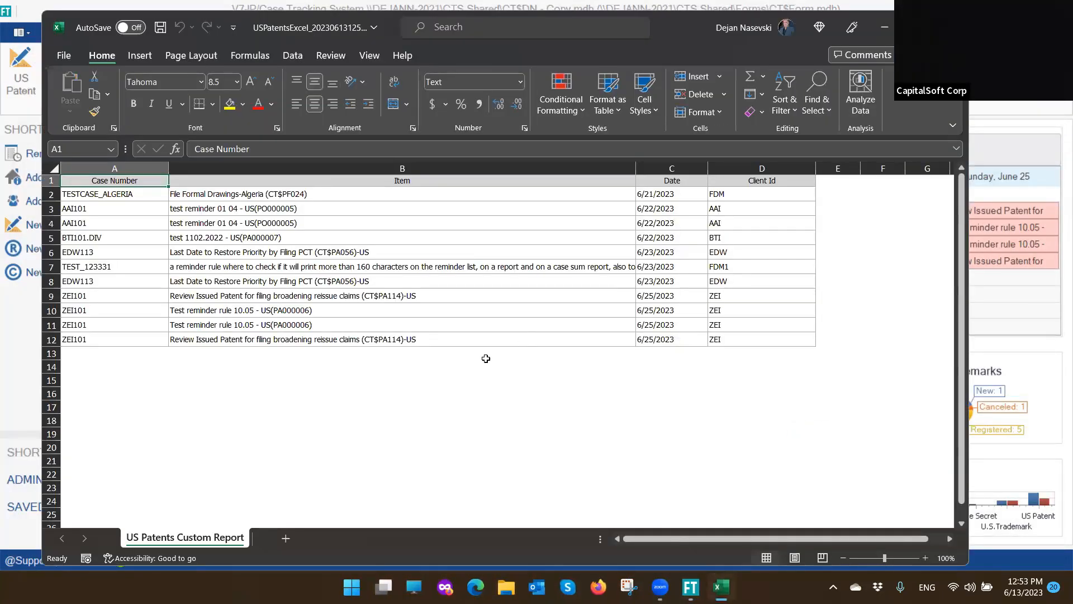
left_click(953, 27)
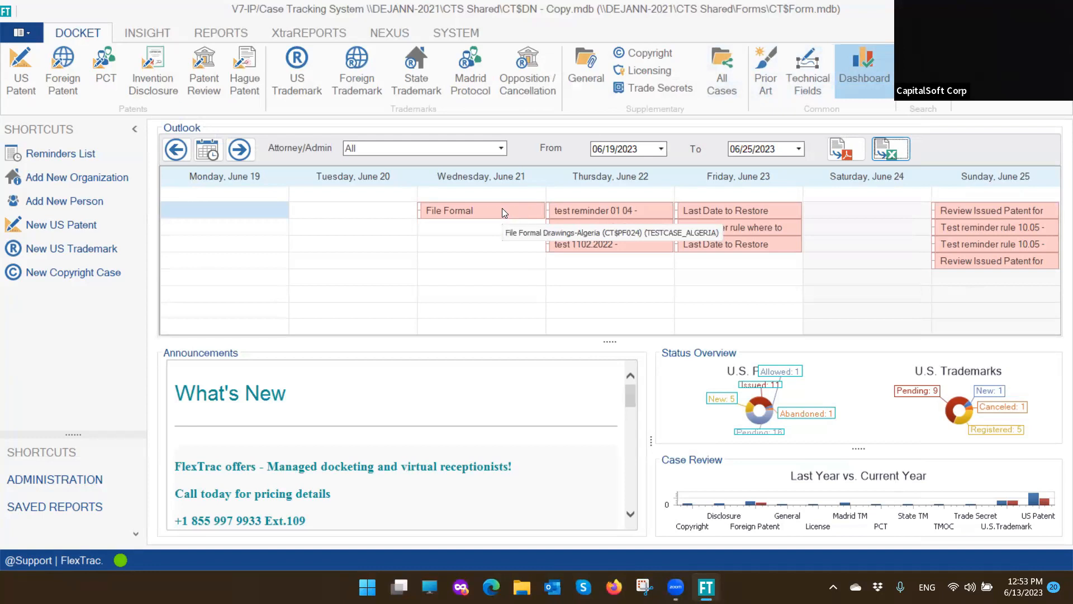
Open the TESTCASE_ALGERIA foreign patent case from its June 21 File Formal Drawings reminder and check its allowance/maintenance and inventors/other details
double_click(502, 210)
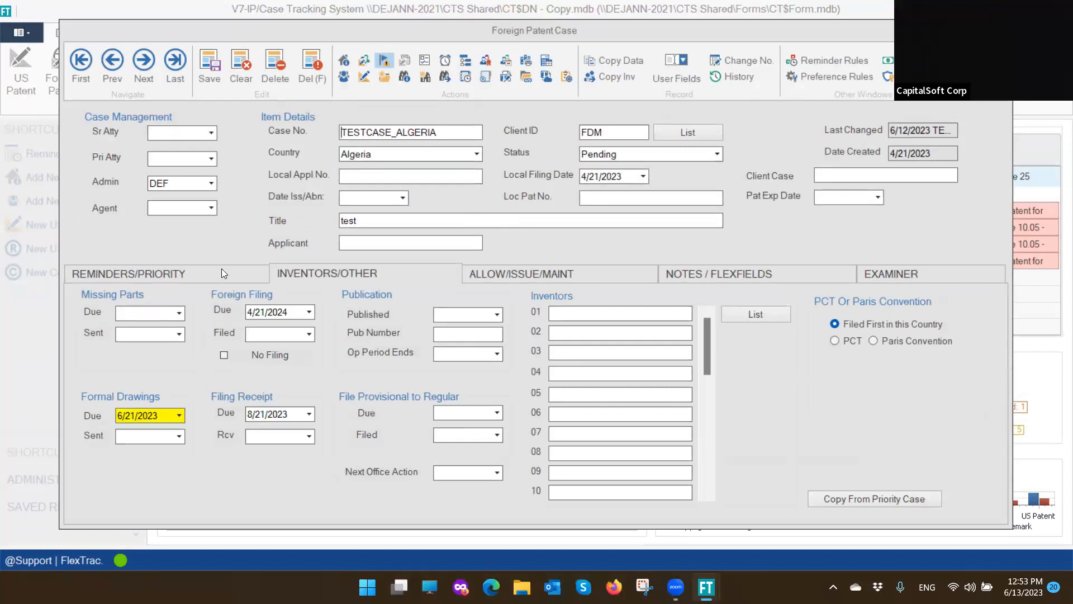
left_click(502, 271)
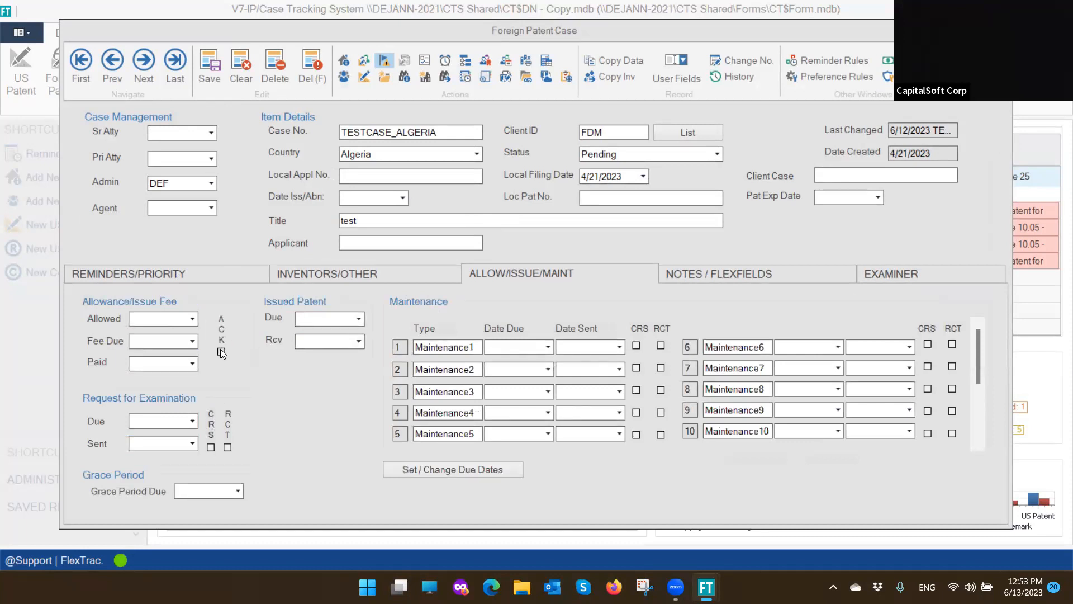
left_click(318, 279)
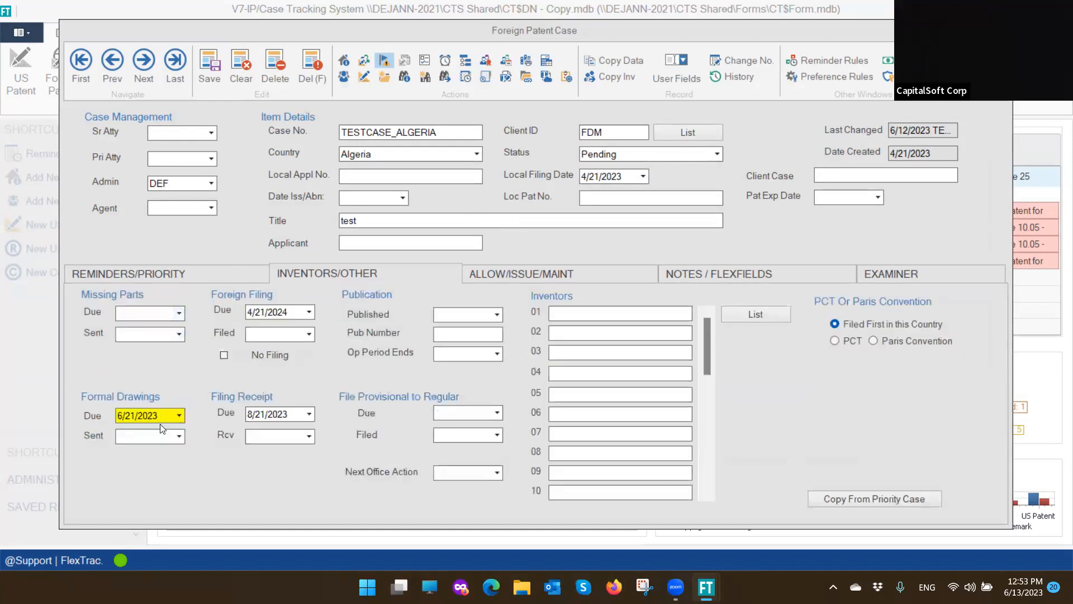
Enter the Sent date for Formal Drawings in TESTCASE_ALGERIA, save the case and close it
left_click_drag(158, 415, 85, 416)
left_click(145, 434)
left_click(178, 436)
left_click(166, 368)
left_click(202, 64)
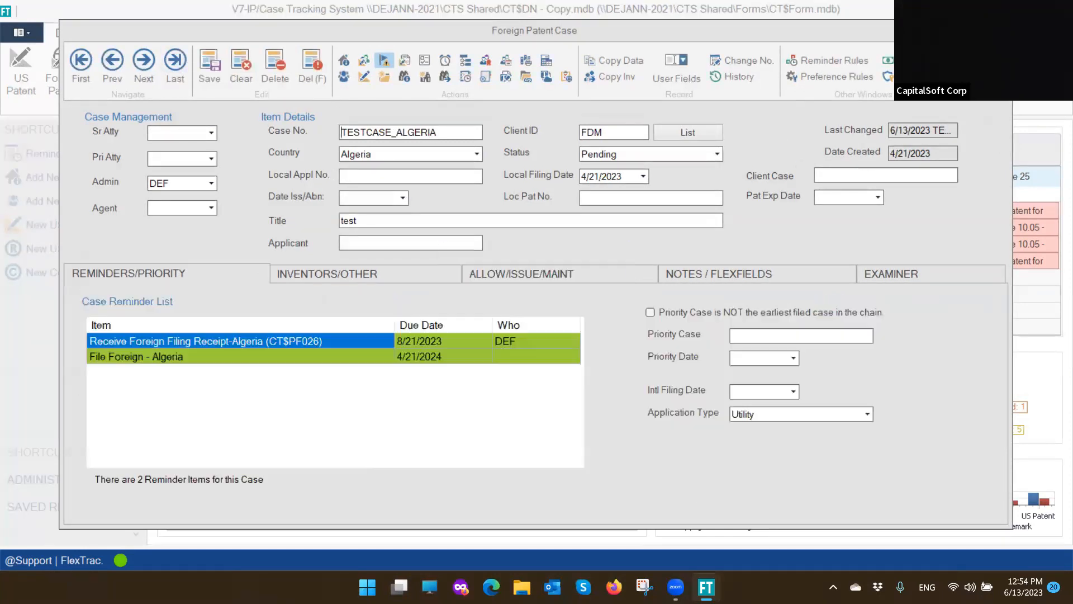
left_click(1000, 31)
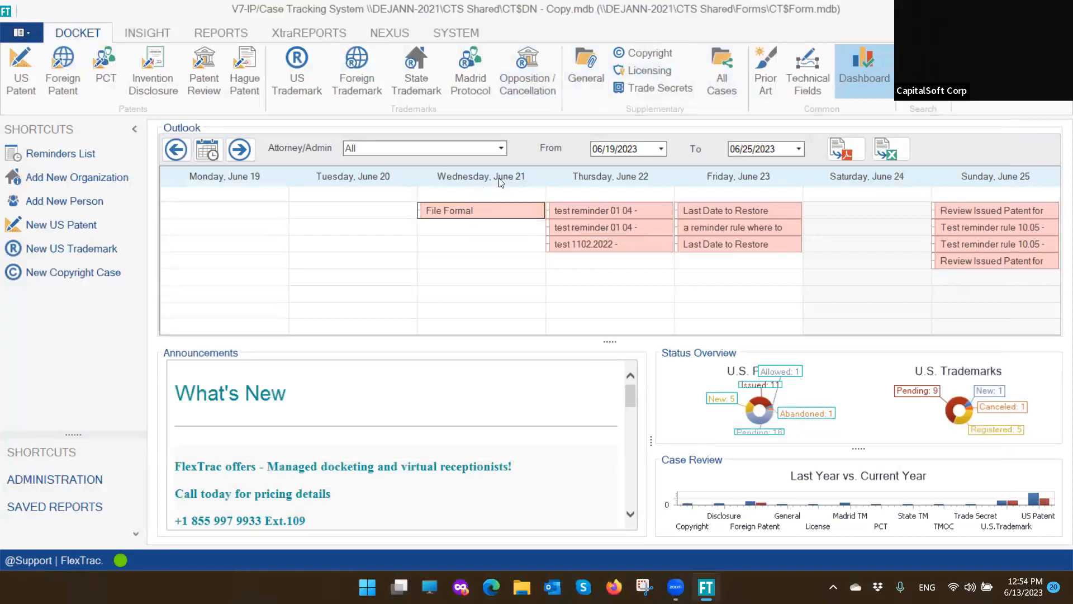
Reload the Outlook calendar and review the weeks of 06/19/2023 and 06/26/2023, returning to the week of 06/19/2023
left_click(207, 150)
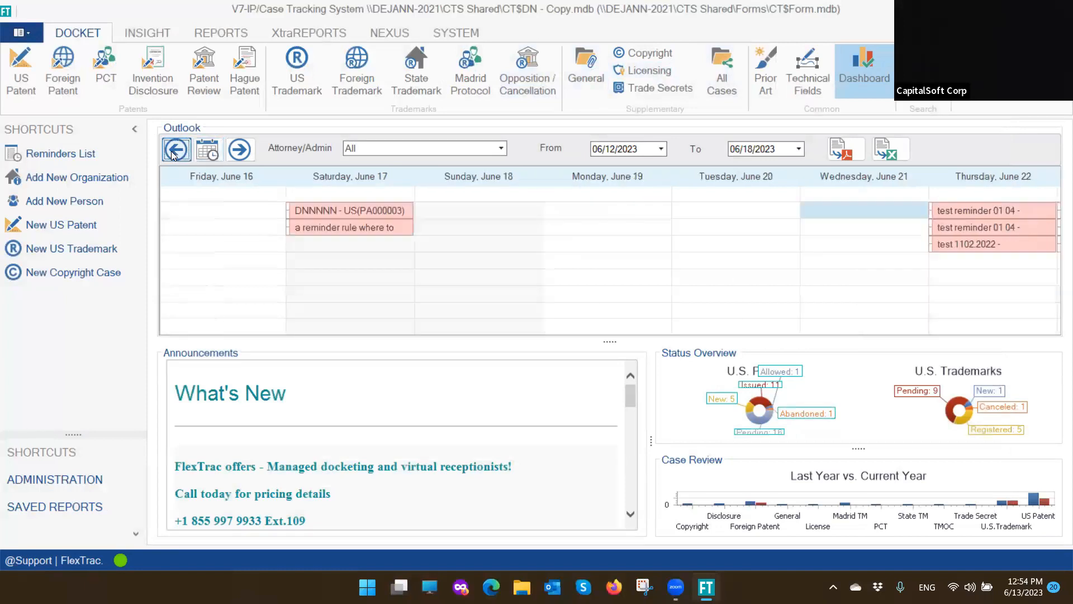
left_click(239, 151)
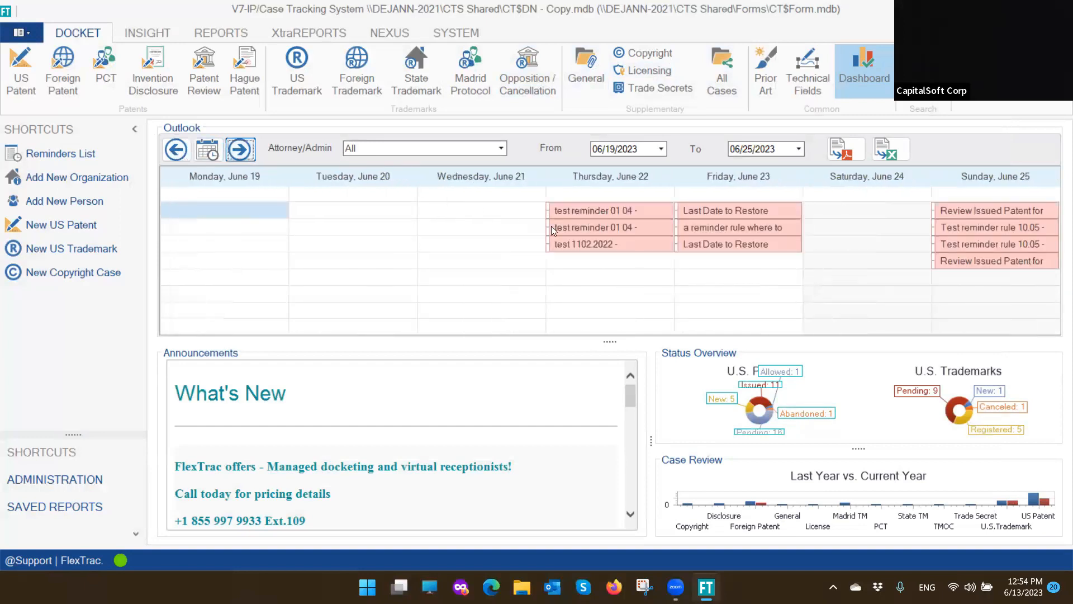
left_click(239, 150)
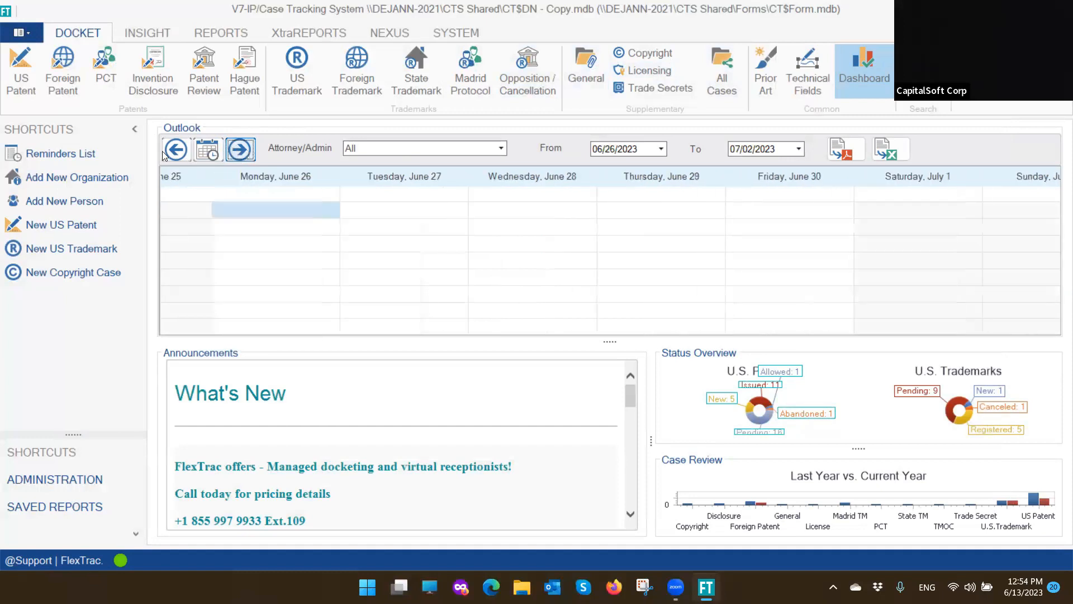
left_click(170, 150)
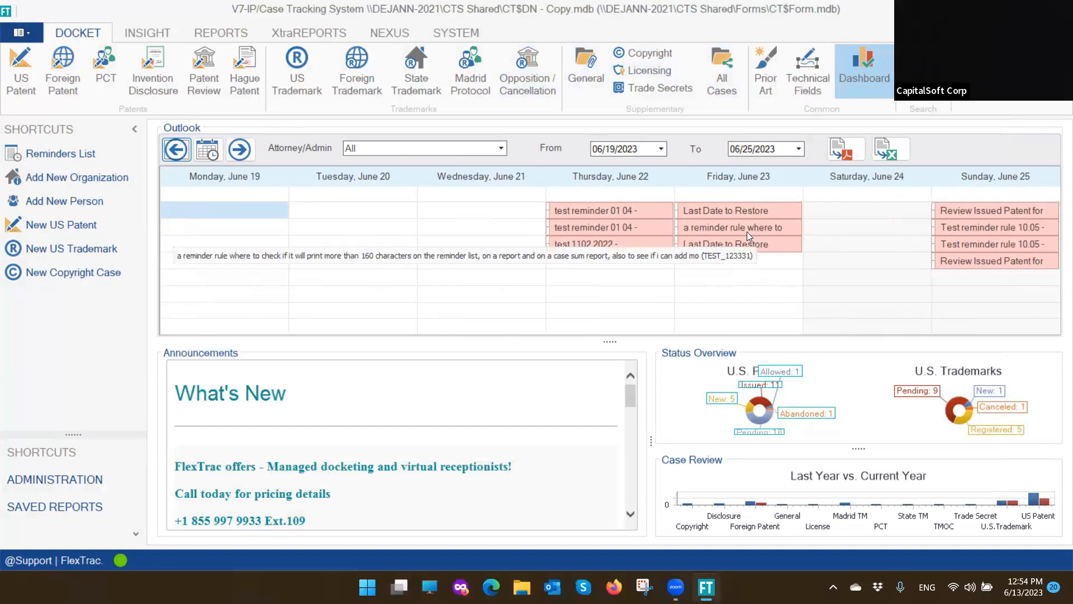
Open the Calendar Reminders month view and set its attorney/admin filter to All
left_click(138, 37)
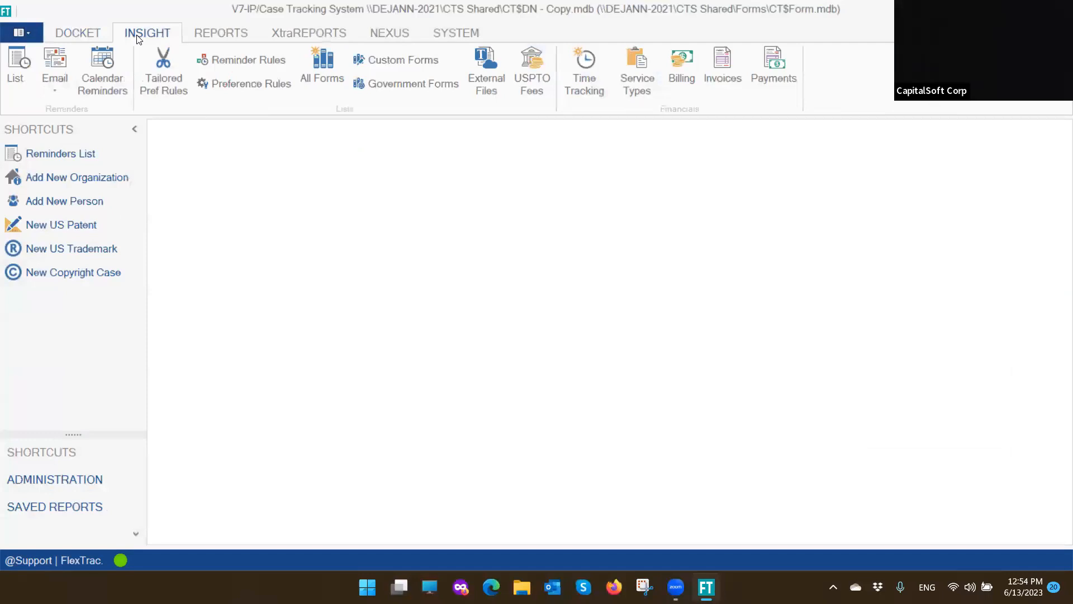
left_click(100, 76)
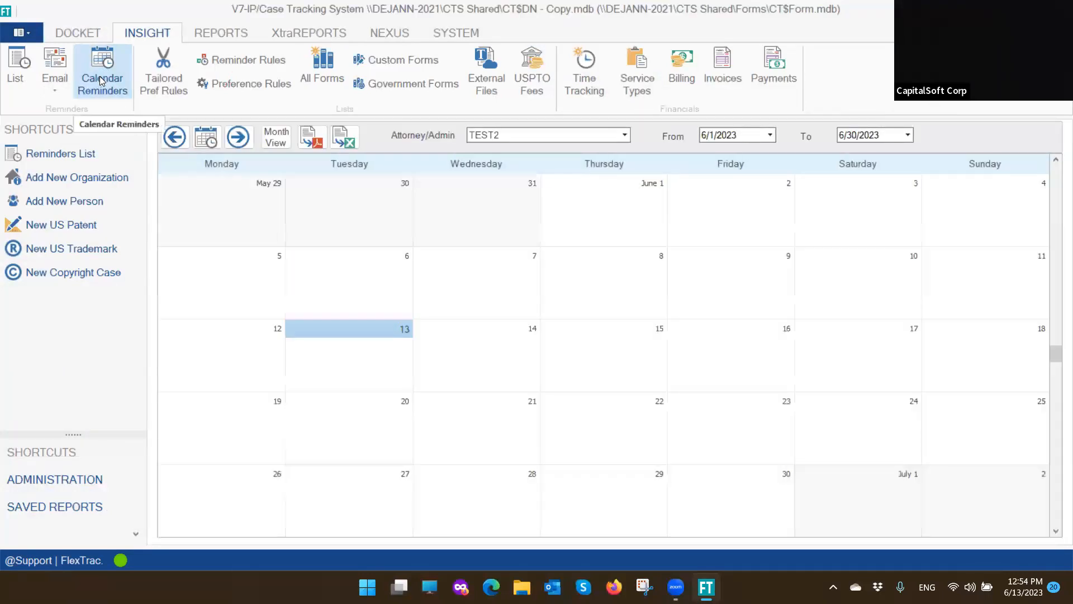
left_click(625, 135)
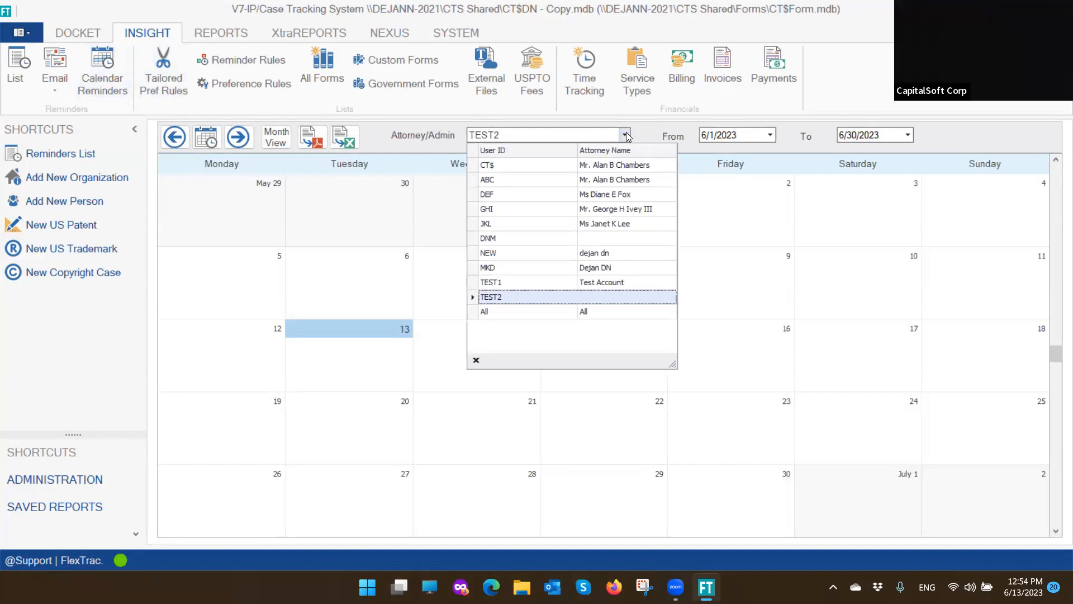
left_click(528, 312)
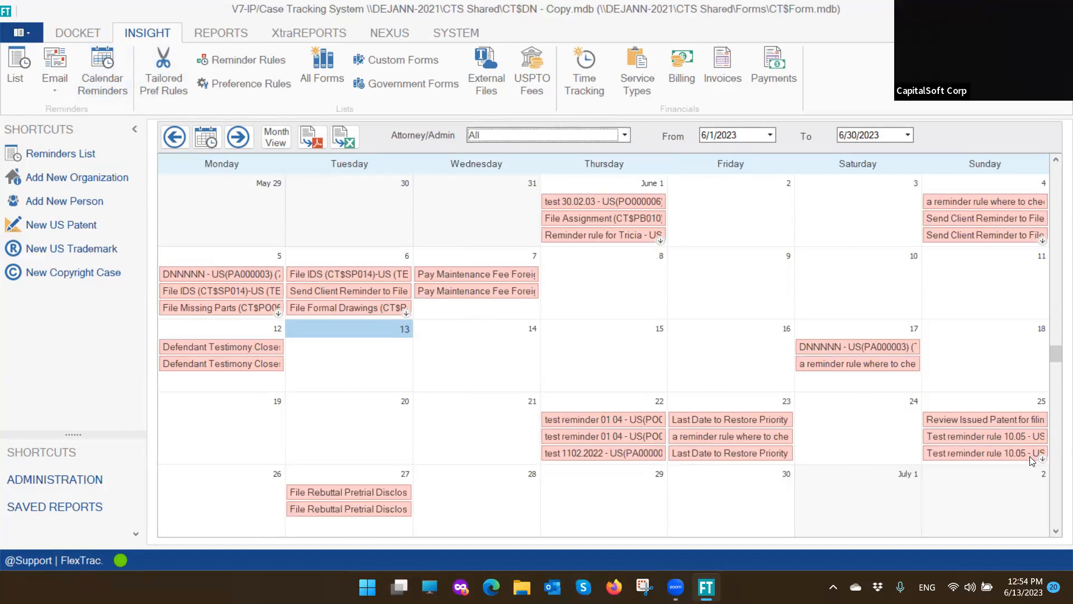
Export the calendar reminders for 6/1/2023 to 6/30/2023 to Excel, review and close the workbook, and export them to PDF
left_click(345, 141)
scroll(357, 255, "down", 6)
scroll(357, 254, "up", 7)
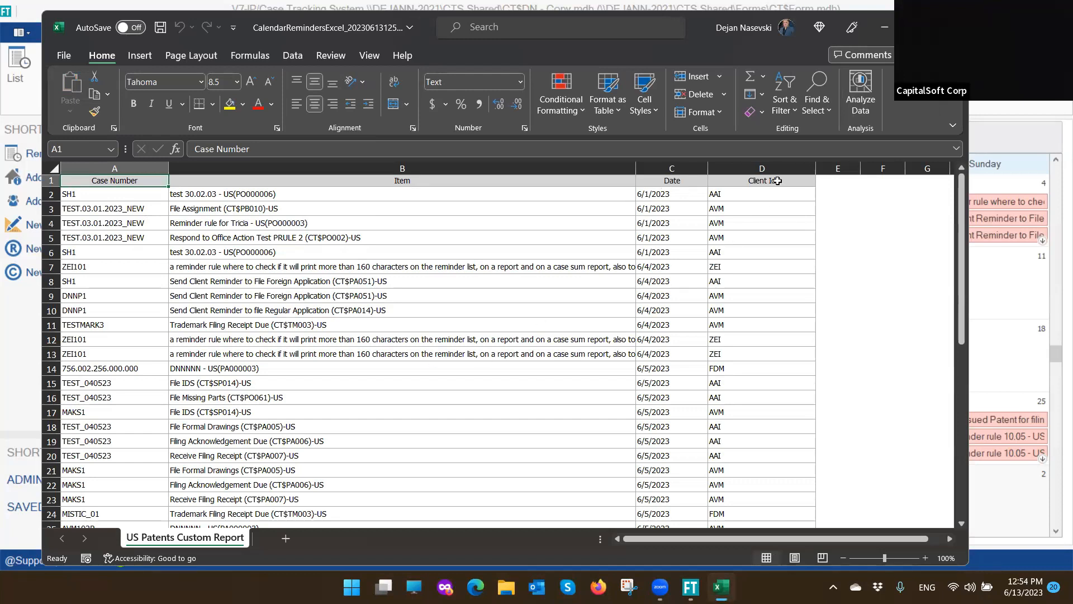
left_click(953, 27)
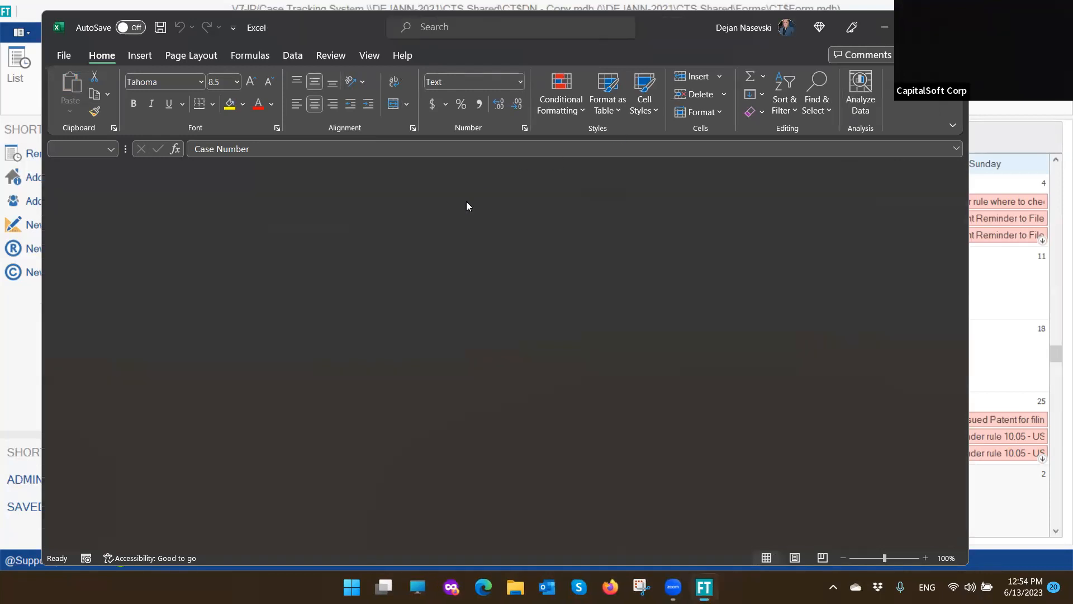
left_click(314, 139)
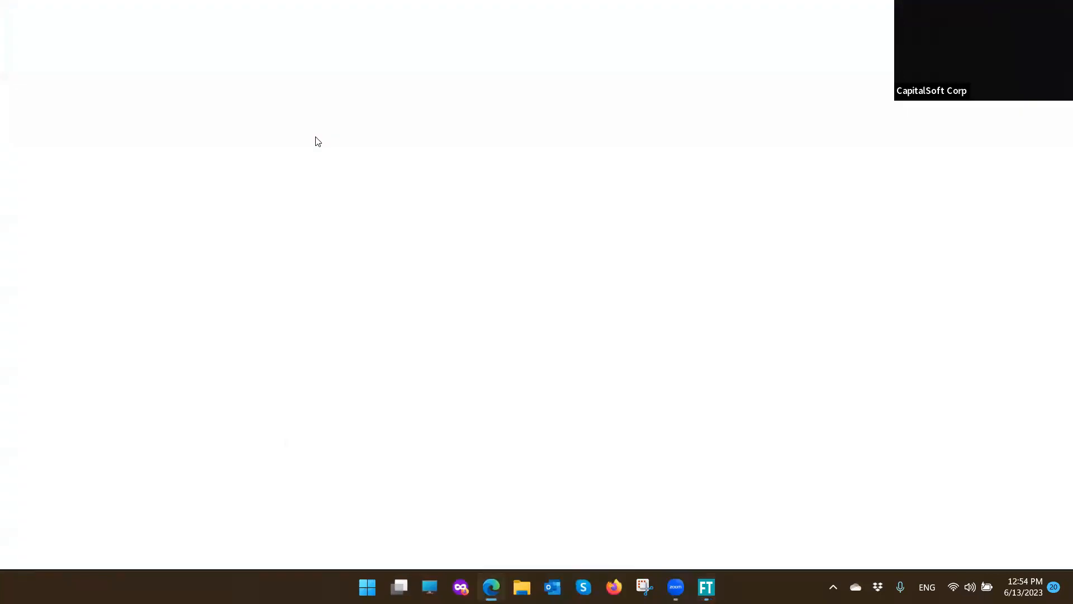
Review both pages of the exported calendar reminders PDF and return to the FlexTrac calendar
scroll(562, 234, "down", 10)
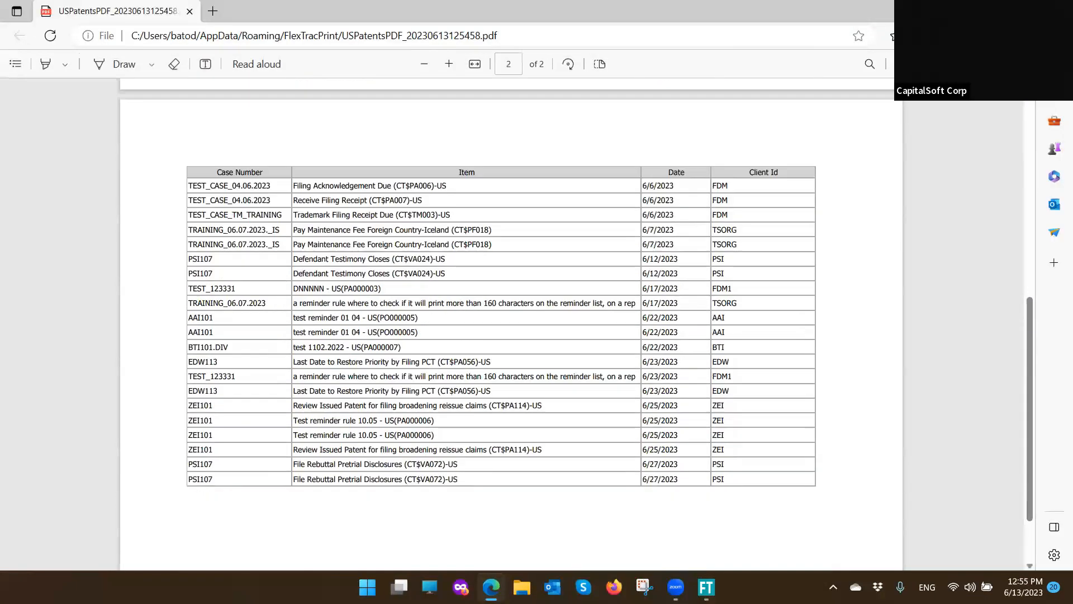
scroll(723, 241, "up", 10)
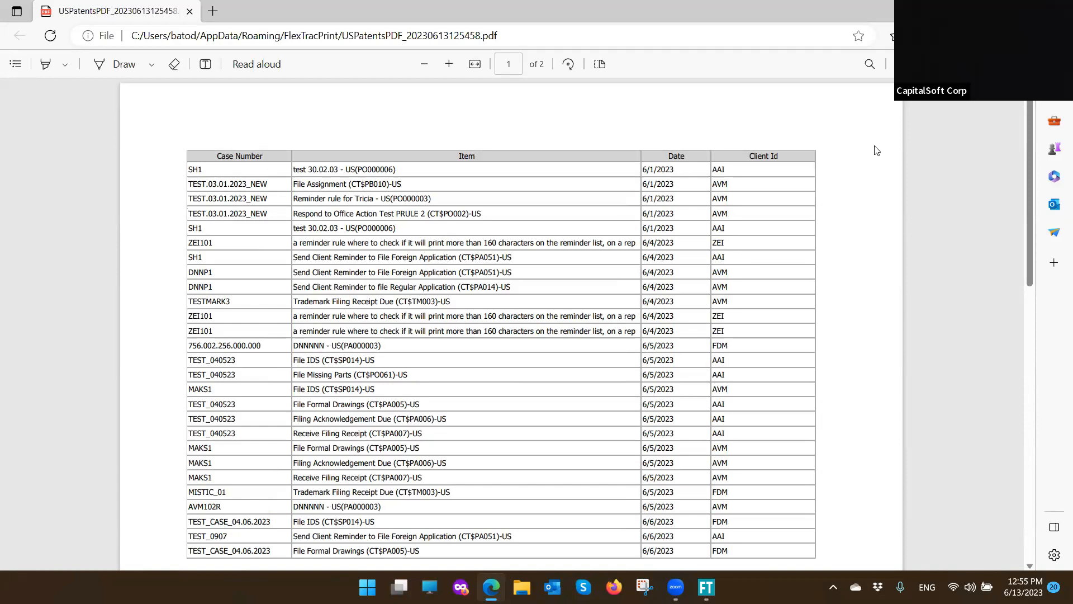
scroll(809, 124, "down", 10)
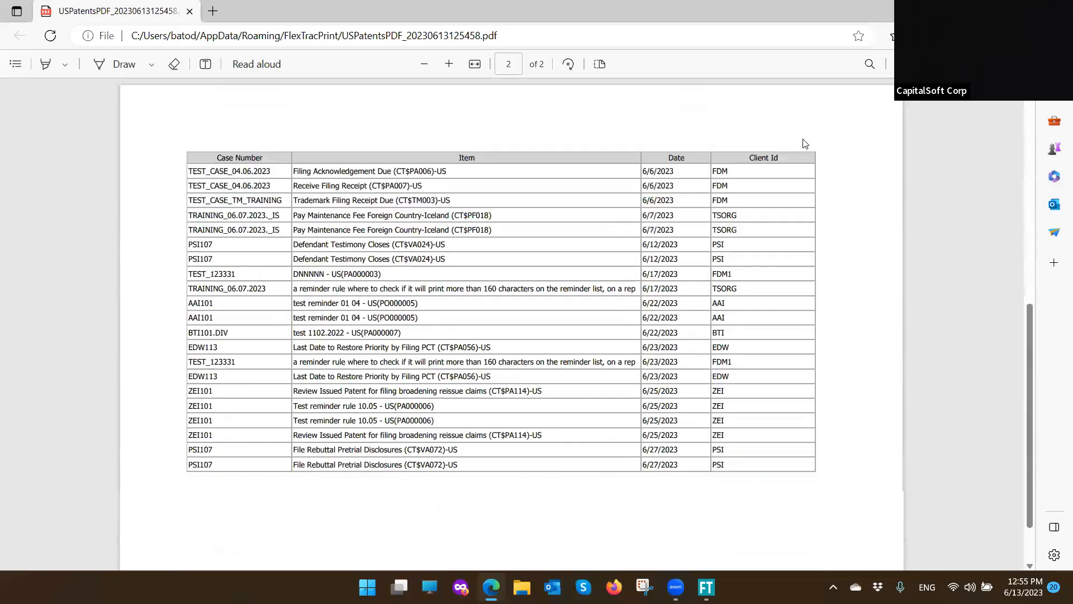
scroll(816, 185, "up", 10)
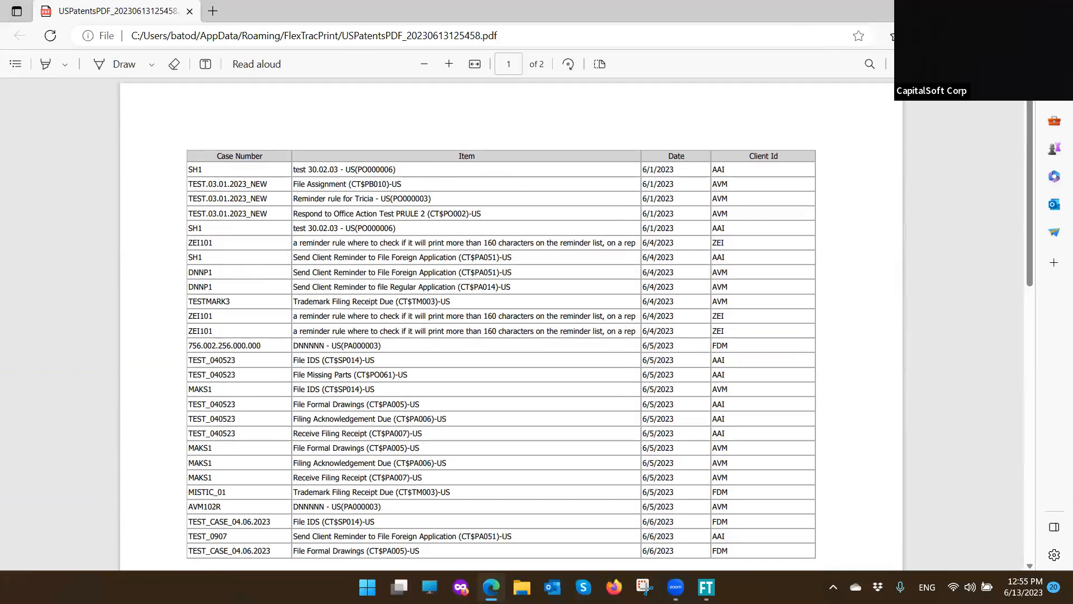
key("alt+Tab")
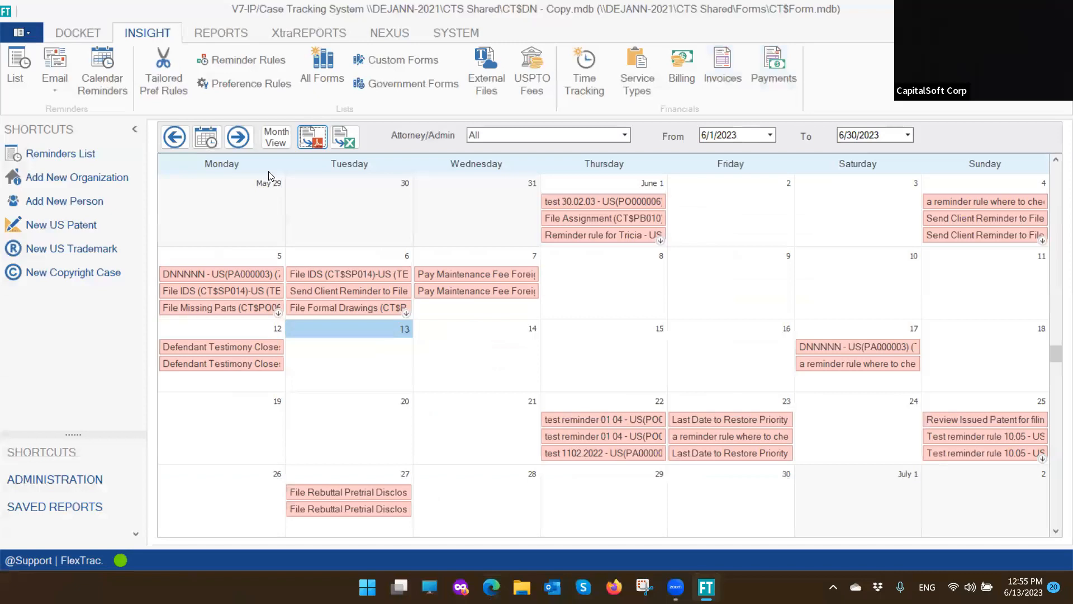
Open the current reminder list from the June 2023 calendar view
left_click(57, 158)
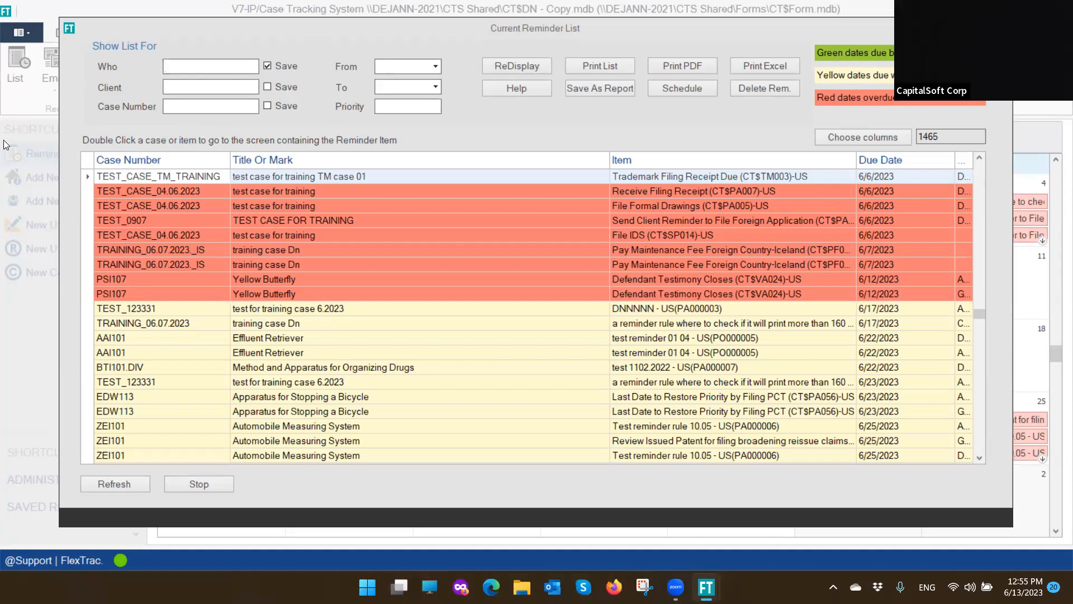
left_click(999, 28)
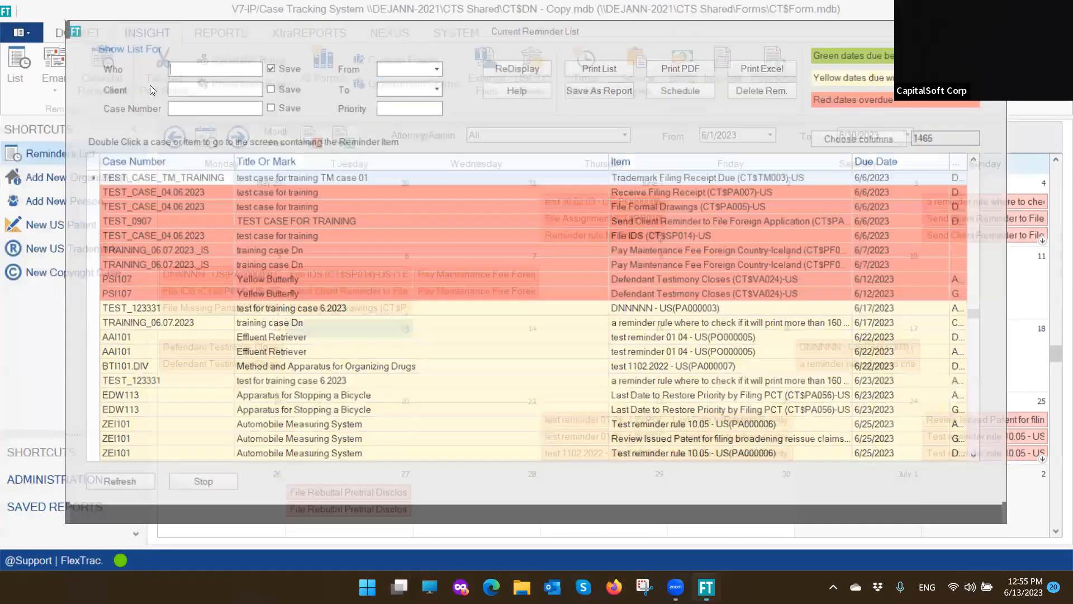
left_click(70, 159)
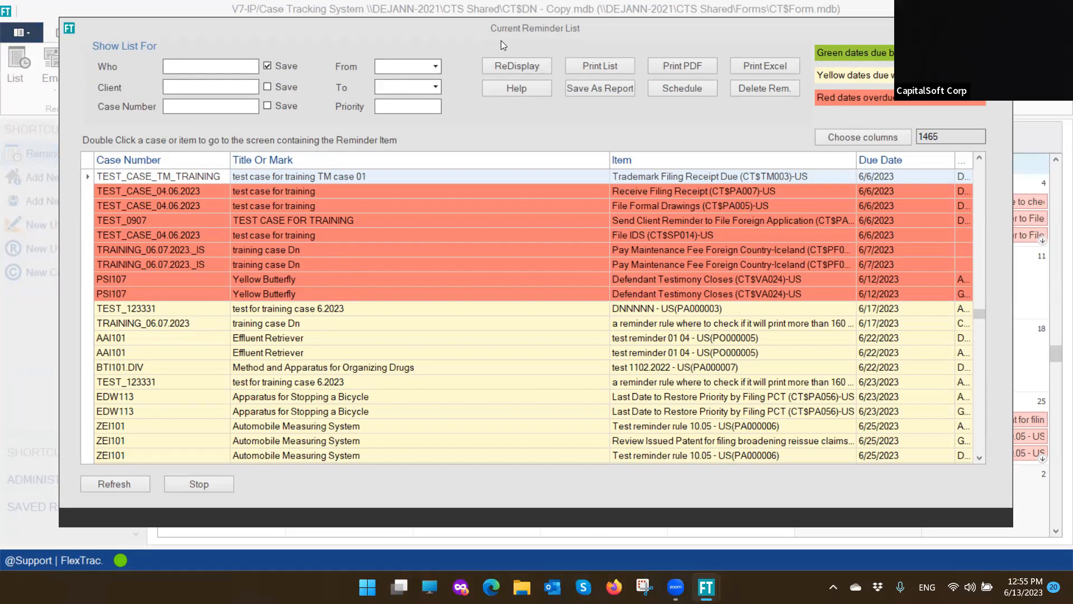
left_click_drag(501, 40, 511, 37)
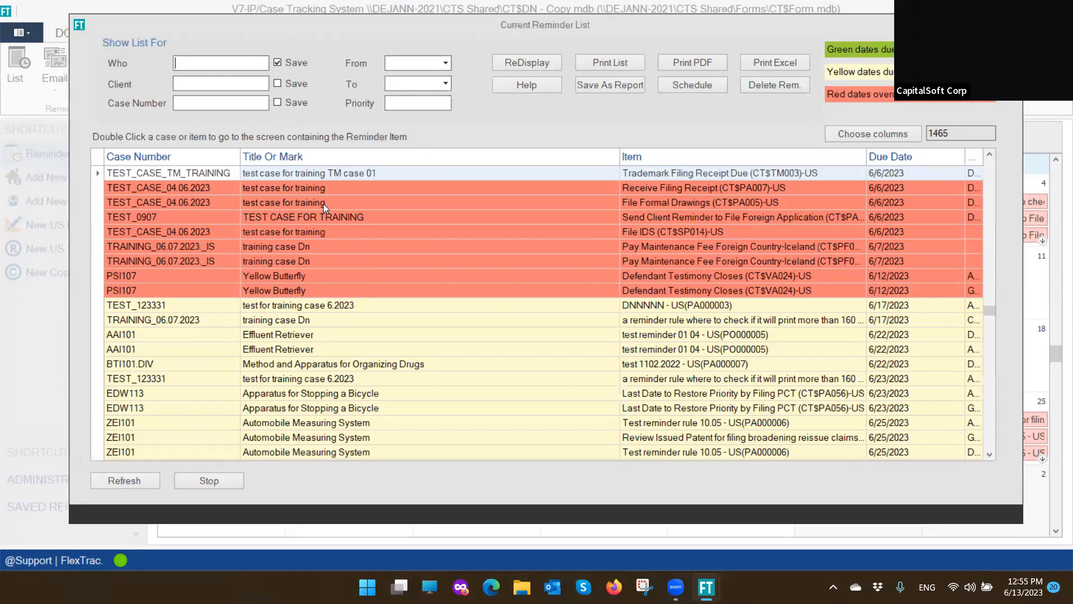
Open case EDW113 from its "Last Date to Restore Priority by Filing PCT" reminder due 6/23/2023
left_click(323, 203)
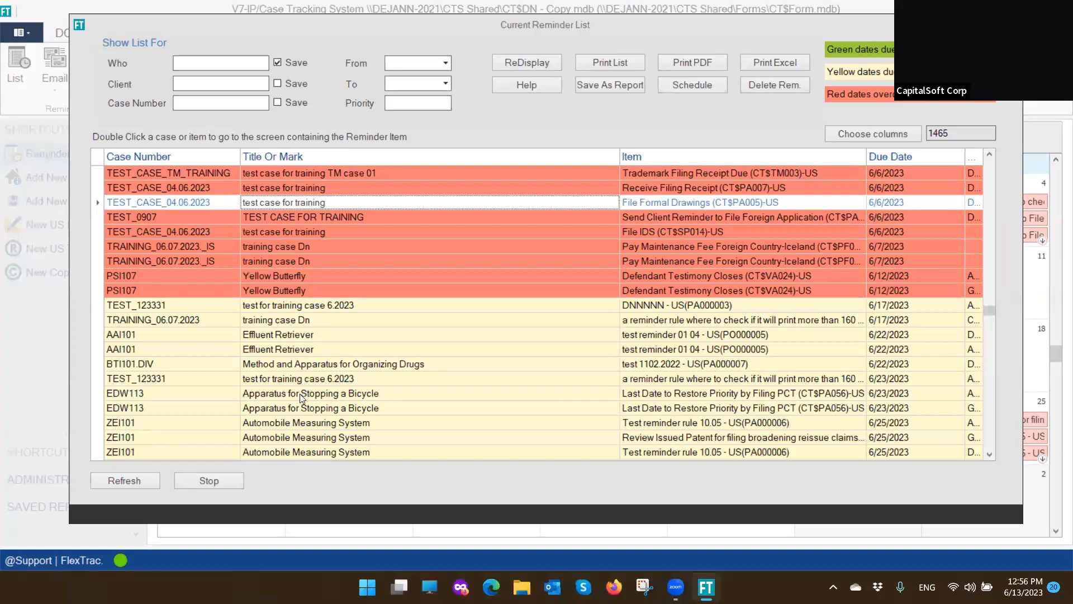
left_click(311, 410)
scroll(311, 409, "down", 3)
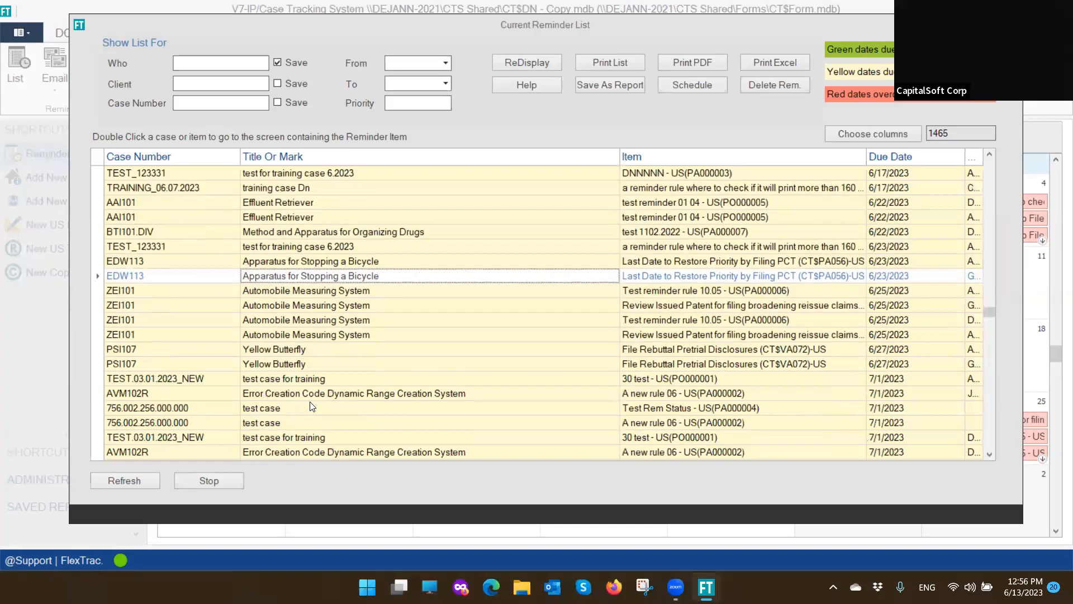
double_click(317, 279)
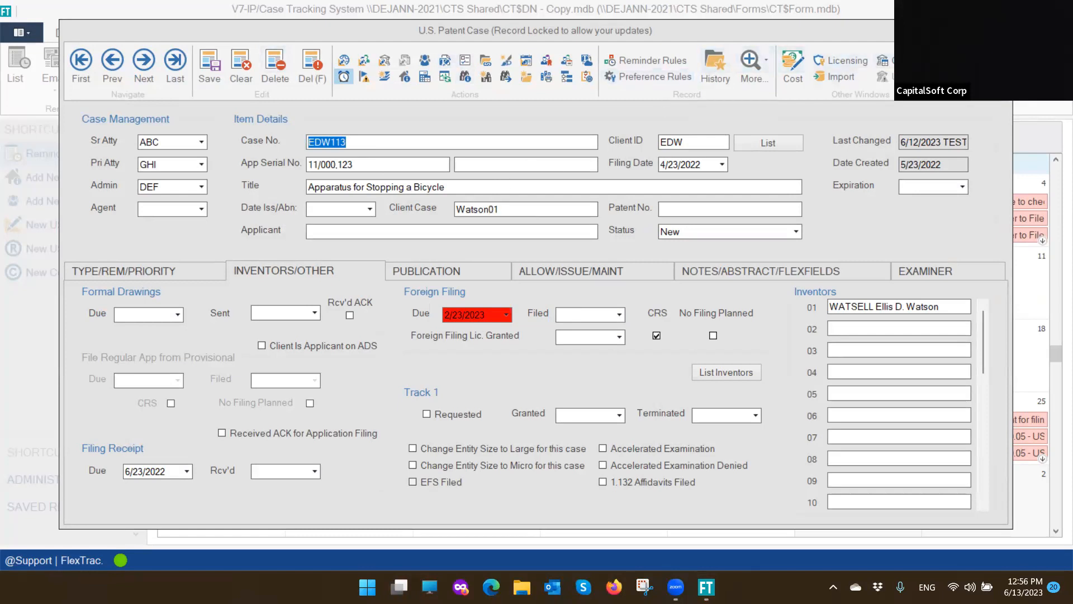
Set the Foreign Filing filed date of case EDW113 to 6/13/2023 and save the record
left_click(617, 316)
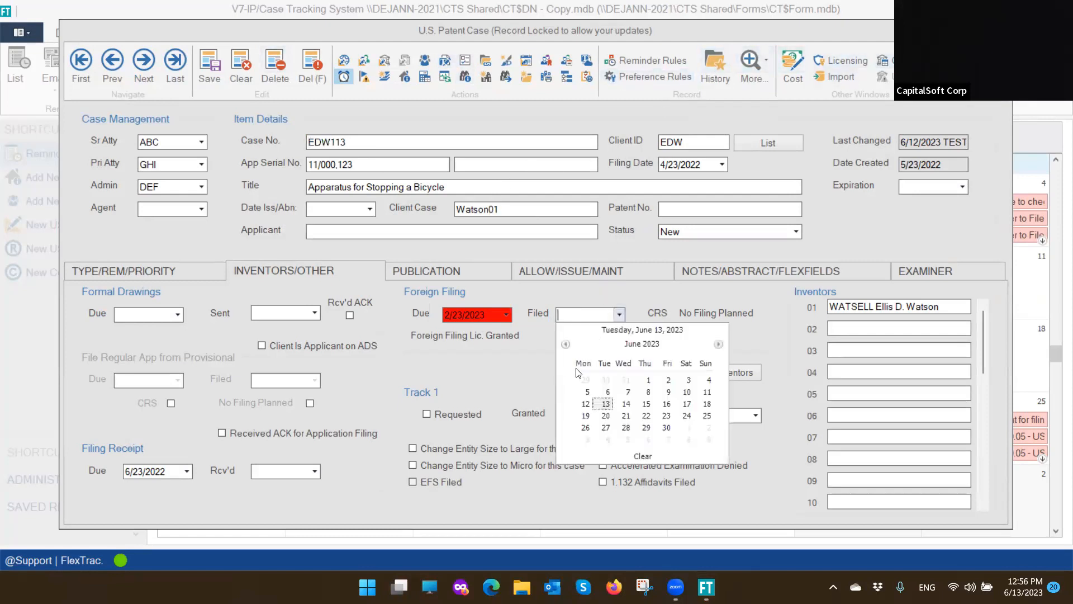
left_click(600, 407)
left_click(210, 62)
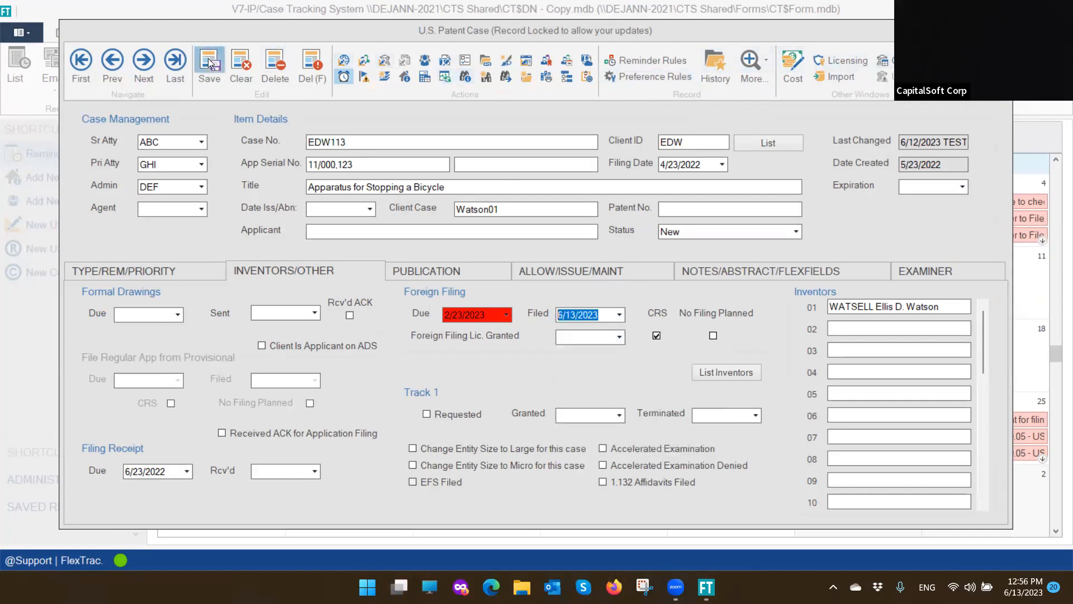
left_click(433, 361)
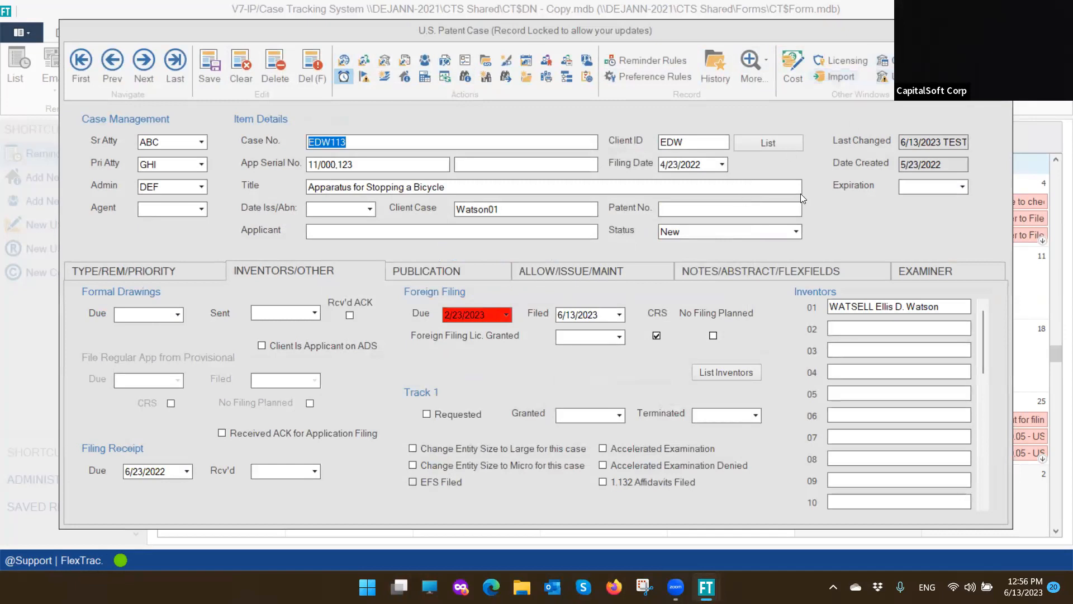
Return to the reminder list, view case EDW113 through its "File New Application 223" reminder, and close the case
left_click(344, 76)
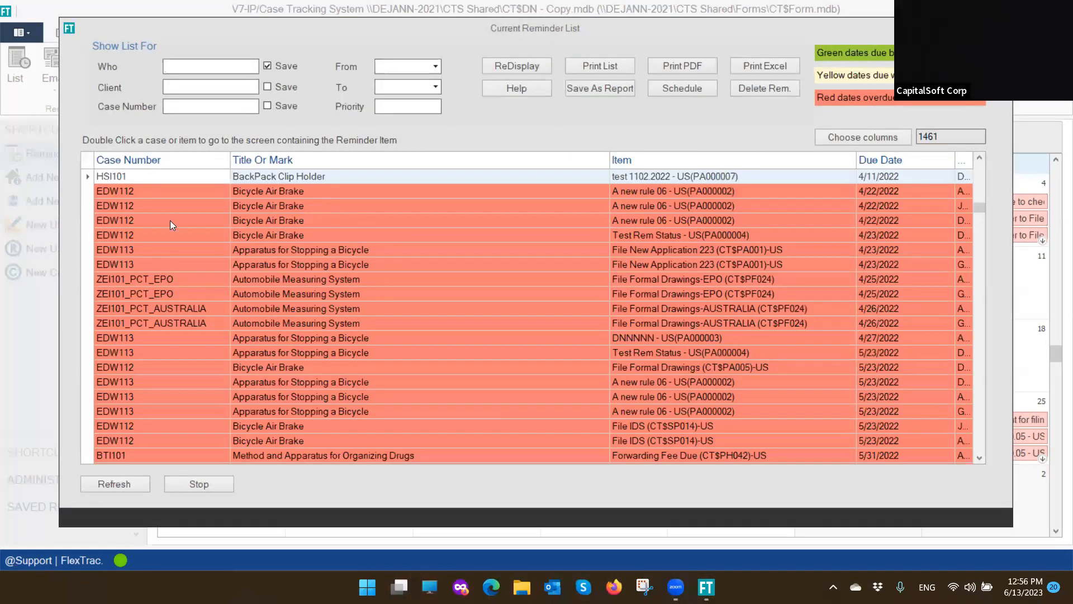
left_click(170, 270)
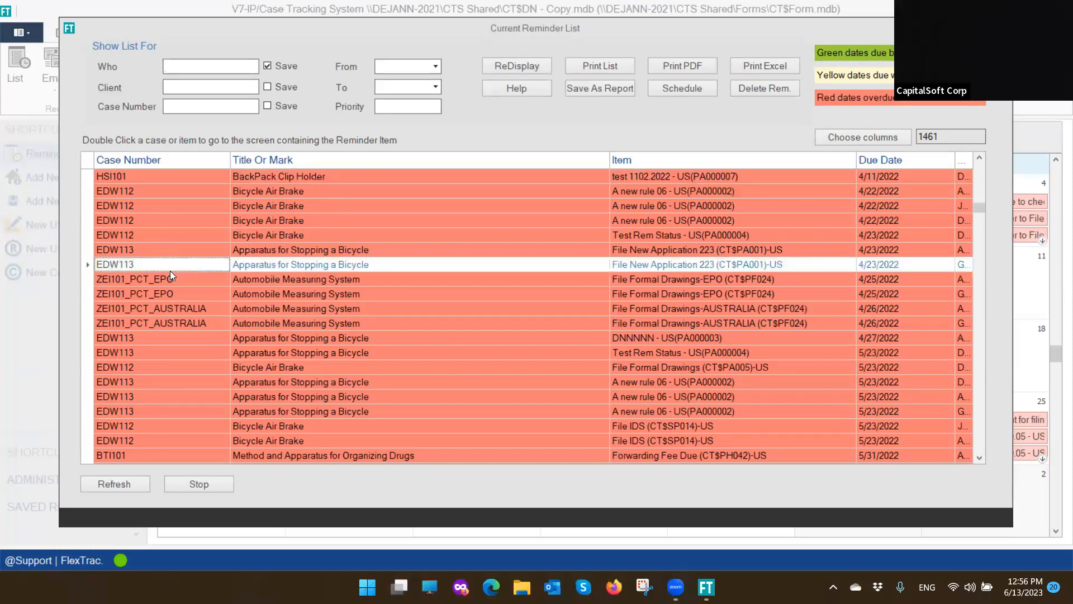
scroll(168, 272, "up", 1)
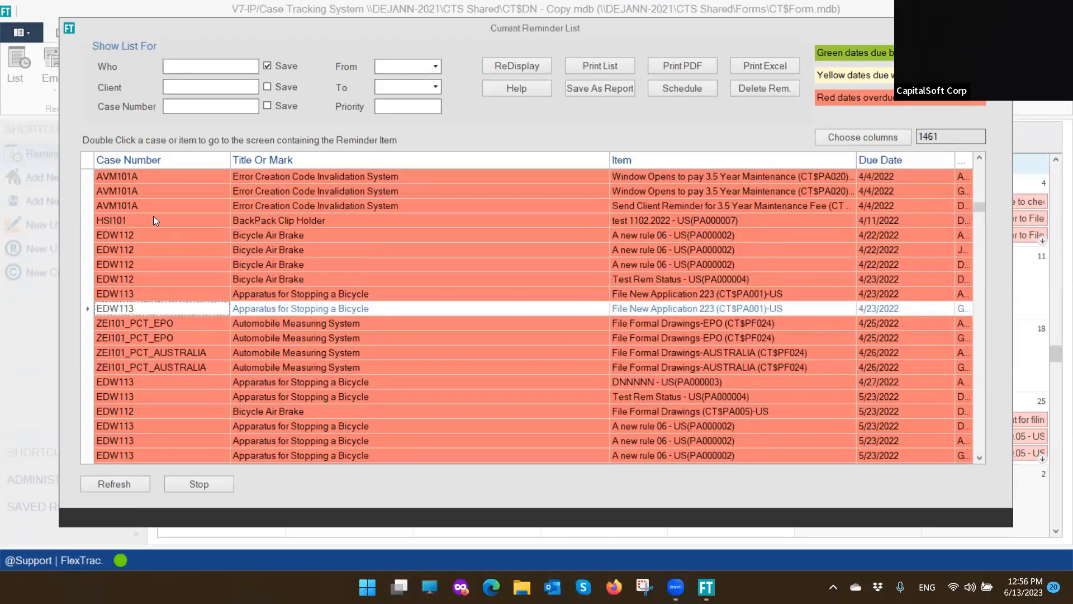
double_click(249, 310)
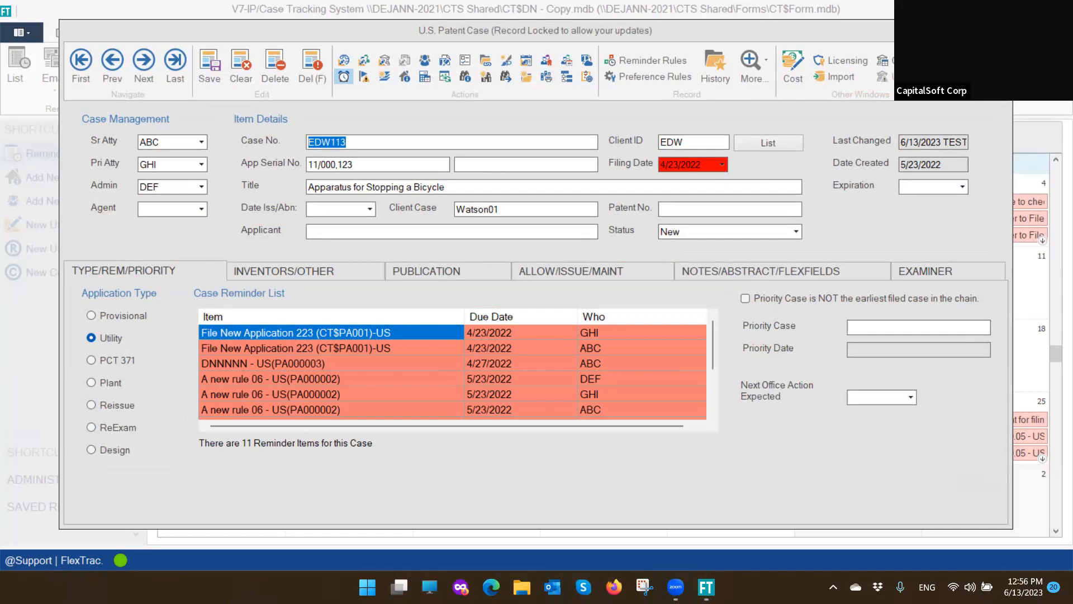
left_click(1001, 31)
Look through the current reminder list across earlier and later due dates
scroll(600, 241, "up", 5)
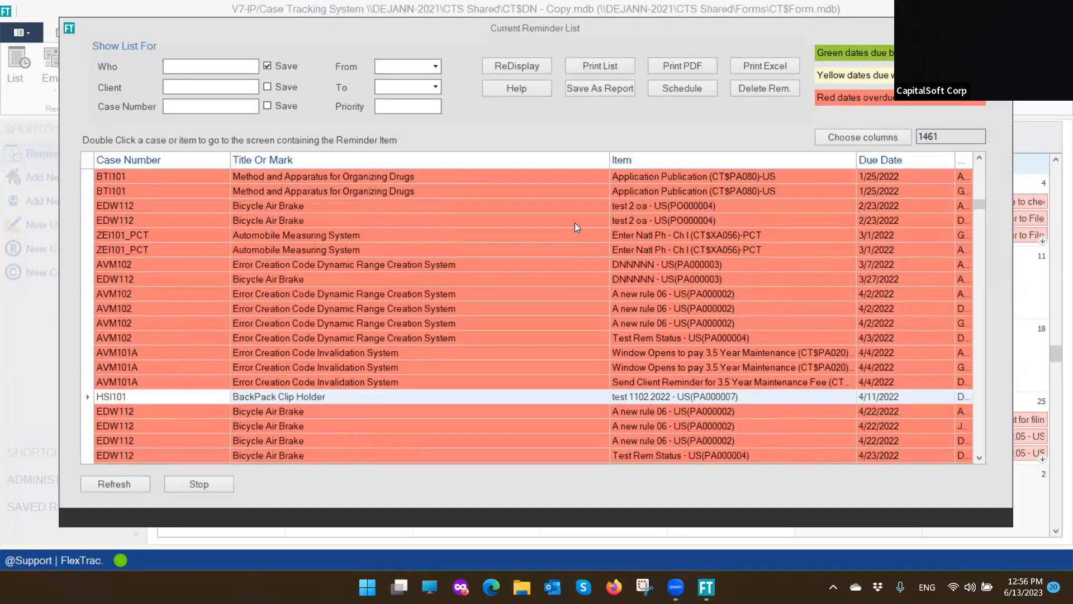
scroll(573, 222, "up", 20)
scroll(554, 214, "up", 18)
scroll(553, 214, "down", 18)
scroll(552, 214, "down", 20)
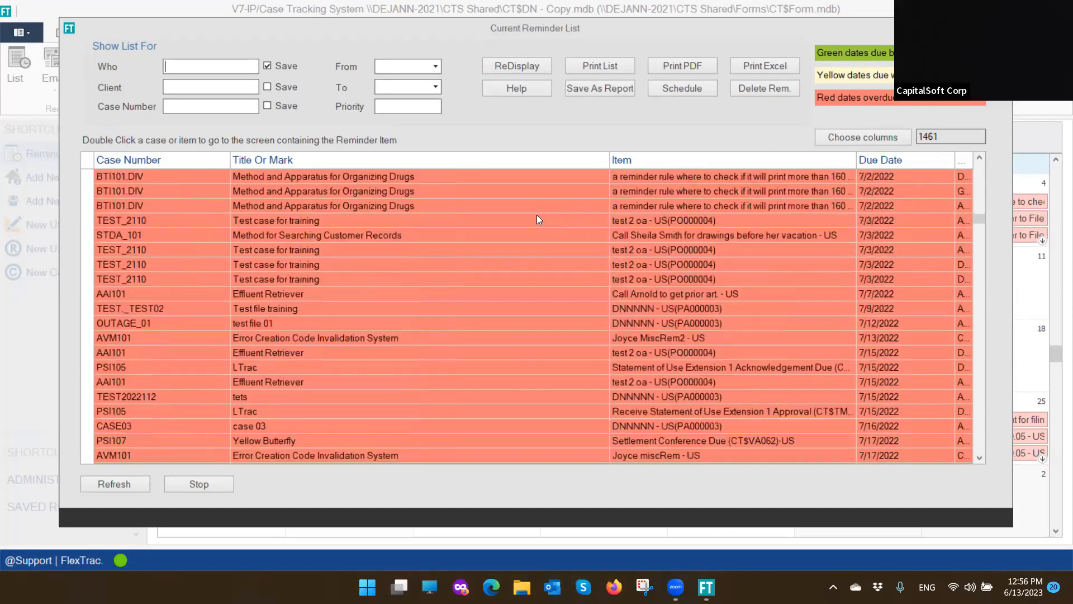
scroll(536, 220, "down", 20)
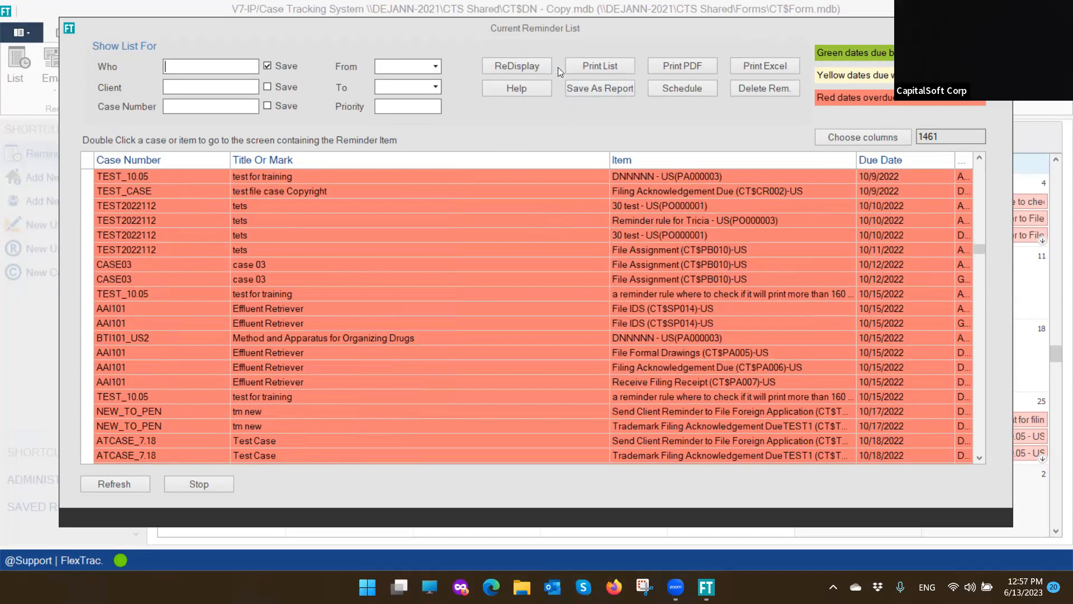
Export the reminder list to Excel, look over the generated workbook, and close it
left_click(744, 65)
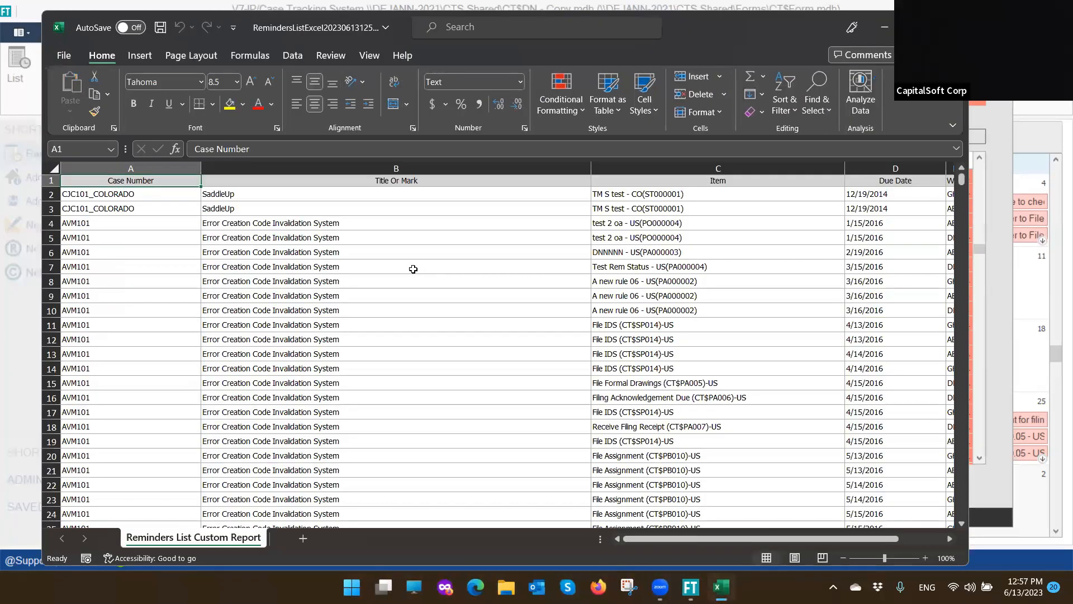
scroll(413, 269, "down", 7)
scroll(413, 269, "up", 7)
left_click(917, 27)
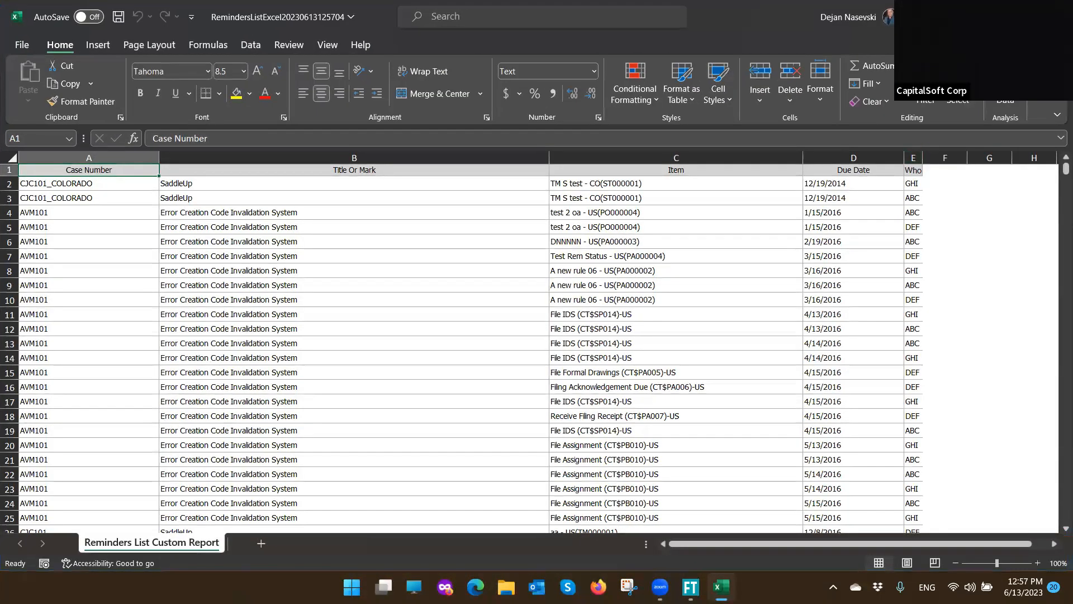
left_click(1056, 15)
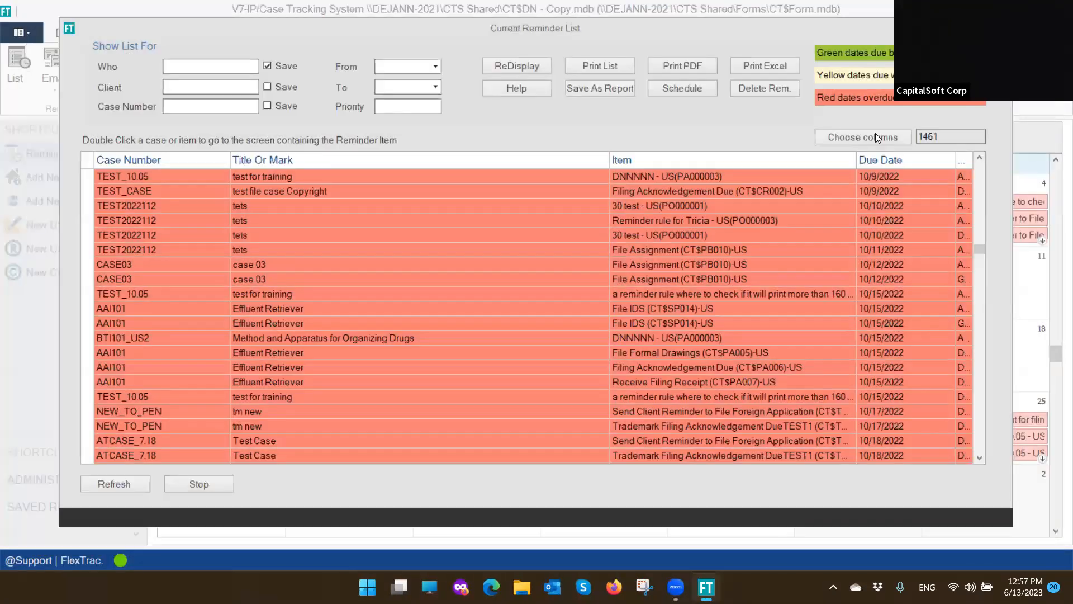
Add the Status column to the reminder list grid and save the column selection
left_click(869, 138)
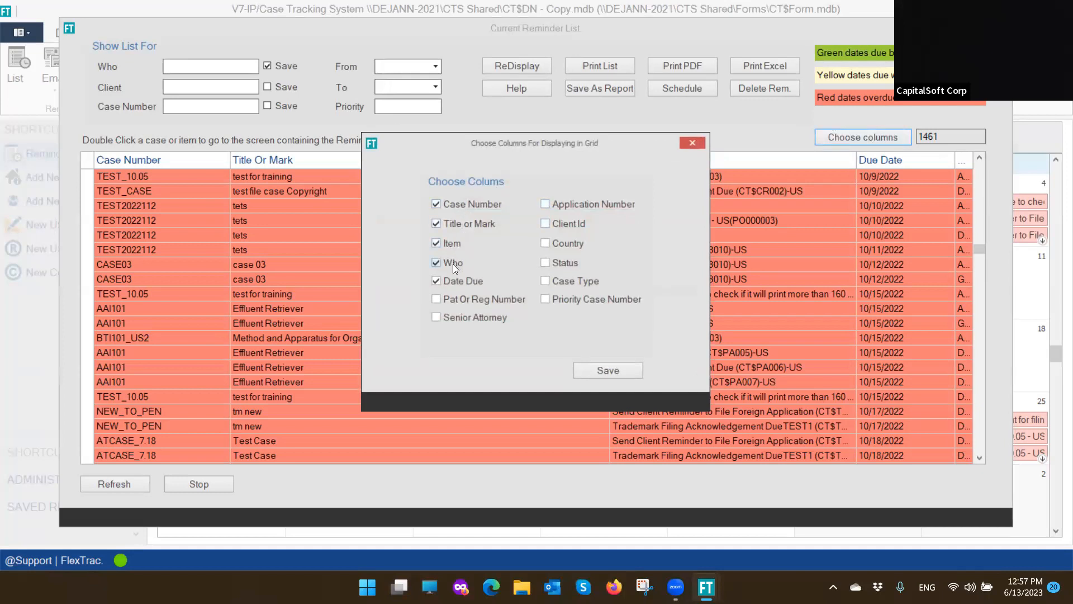
left_click(544, 262)
left_click(610, 371)
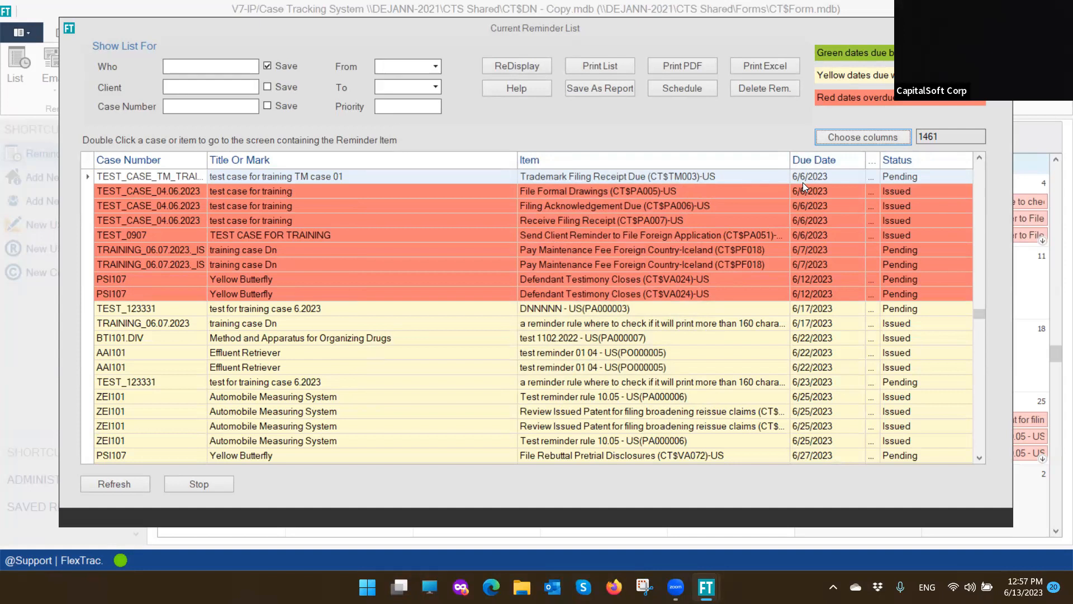
Filter the reminder list to due dates from 6/13/2023 to 6/30/2023 and redisplay it
left_click(432, 67)
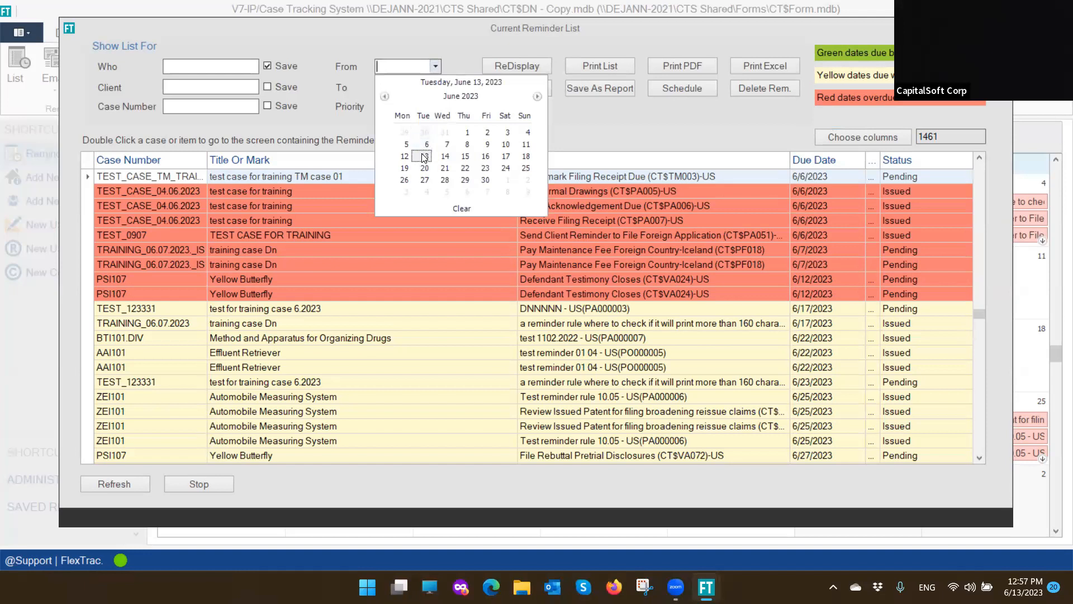
left_click(422, 156)
left_click(433, 87)
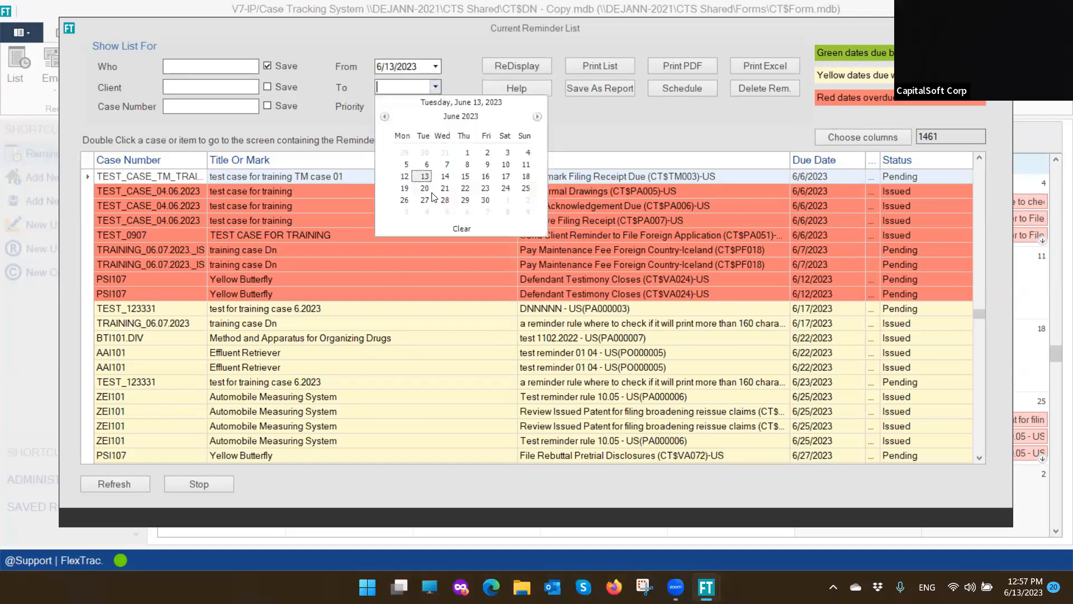
left_click(479, 205)
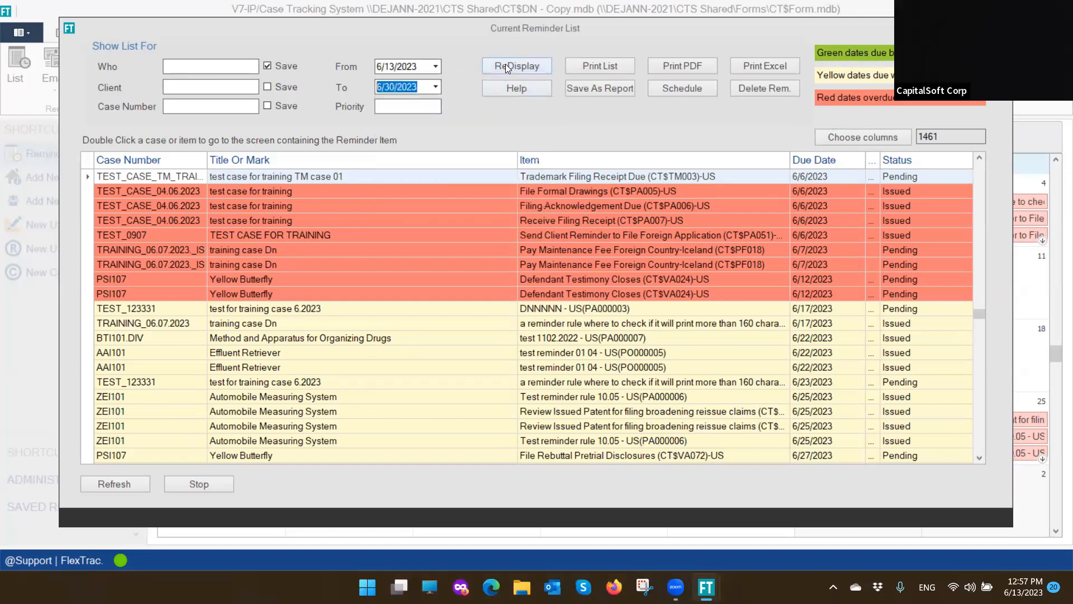
left_click(505, 66)
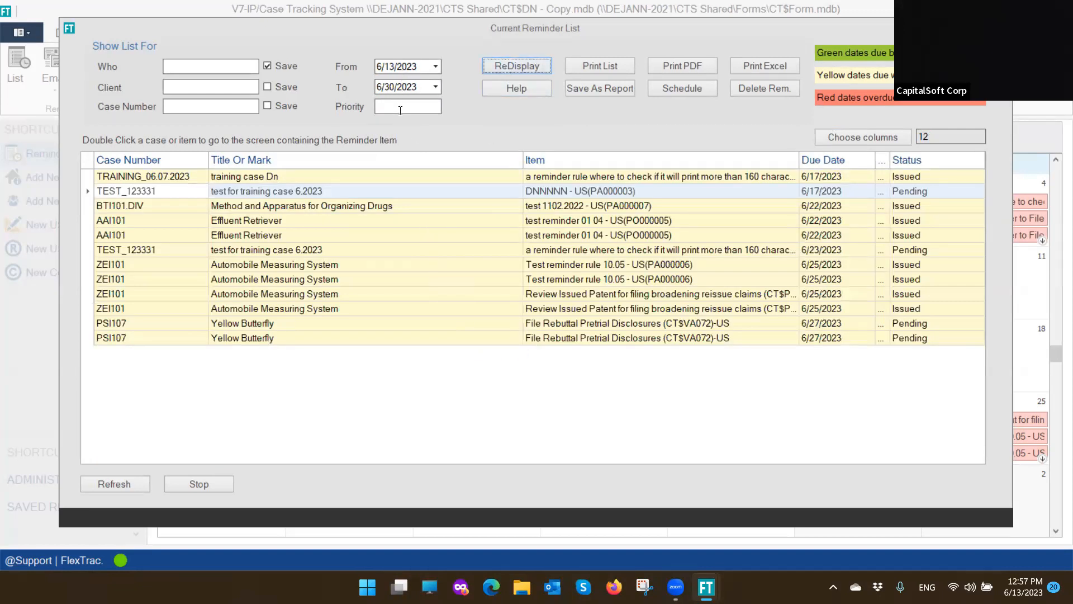
left_click(230, 104)
left_click(415, 100)
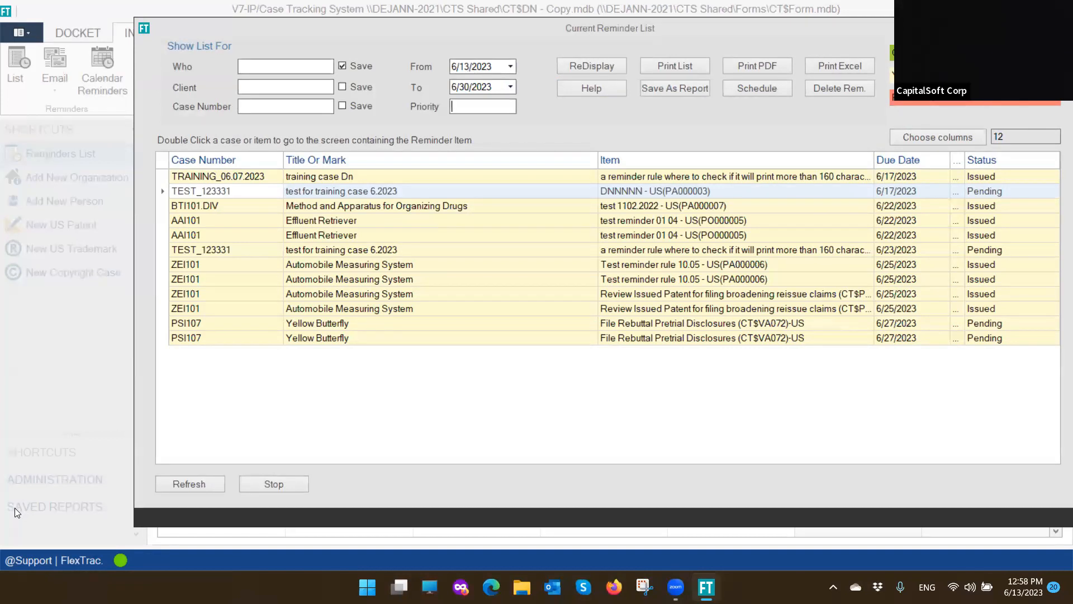
Save the filtered reminder view as a report named "test6.023" without sharing it
left_click(701, 89)
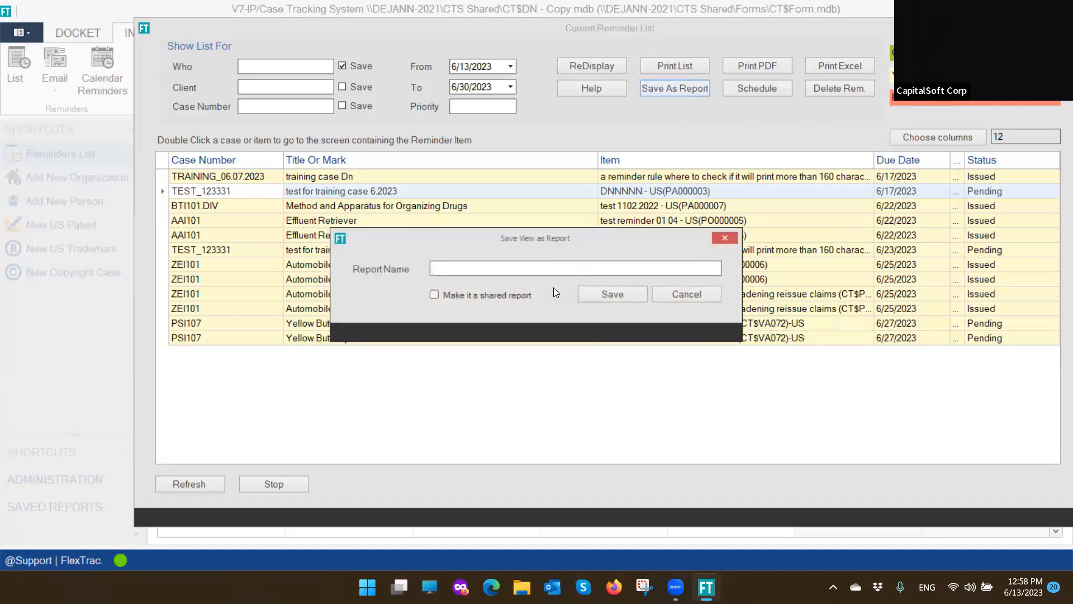
type("test6.023")
left_click(612, 294)
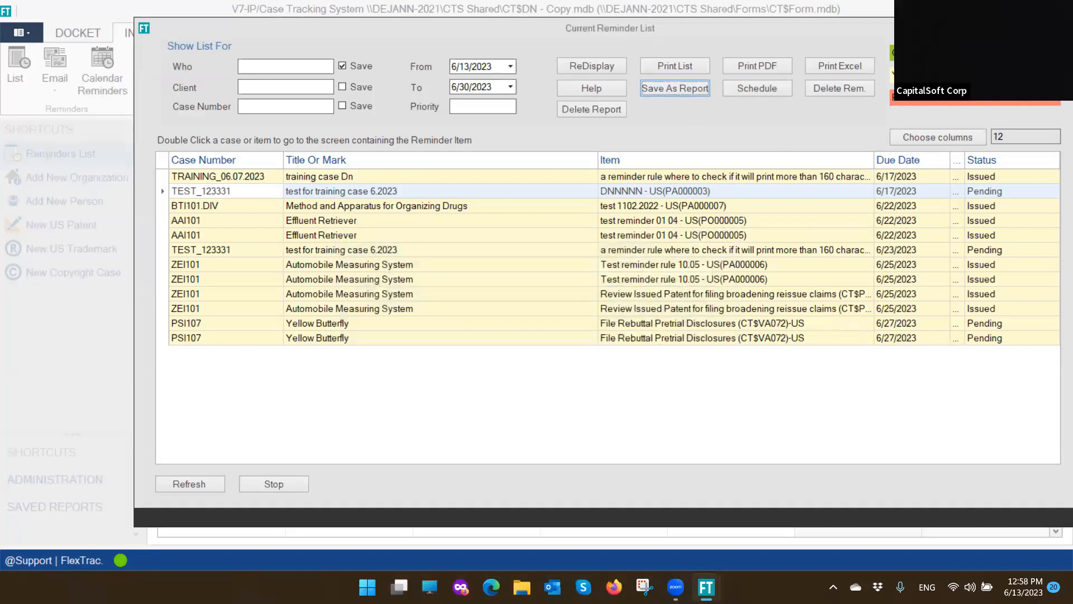
Clear the From and To dates and redisplay the full reminder list
left_click_drag(496, 88, 291, 80)
key("Delete")
left_click_drag(492, 67, 378, 58)
key("Delete")
left_click(594, 65)
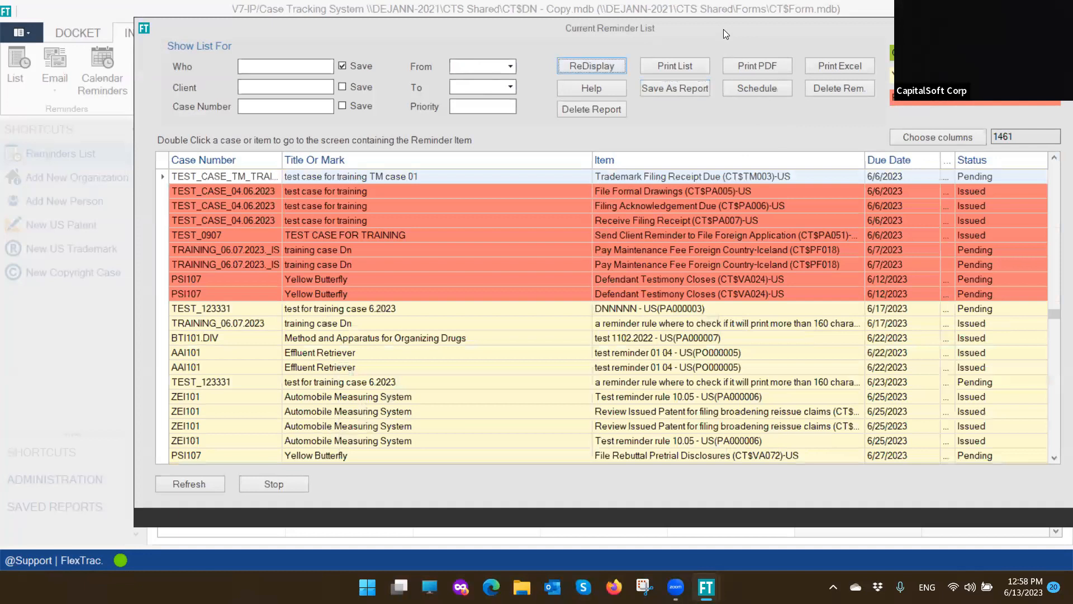
Close the current reminder list and open the saved report test6.023
left_click_drag(614, 27, 460, 27)
left_click(119, 484)
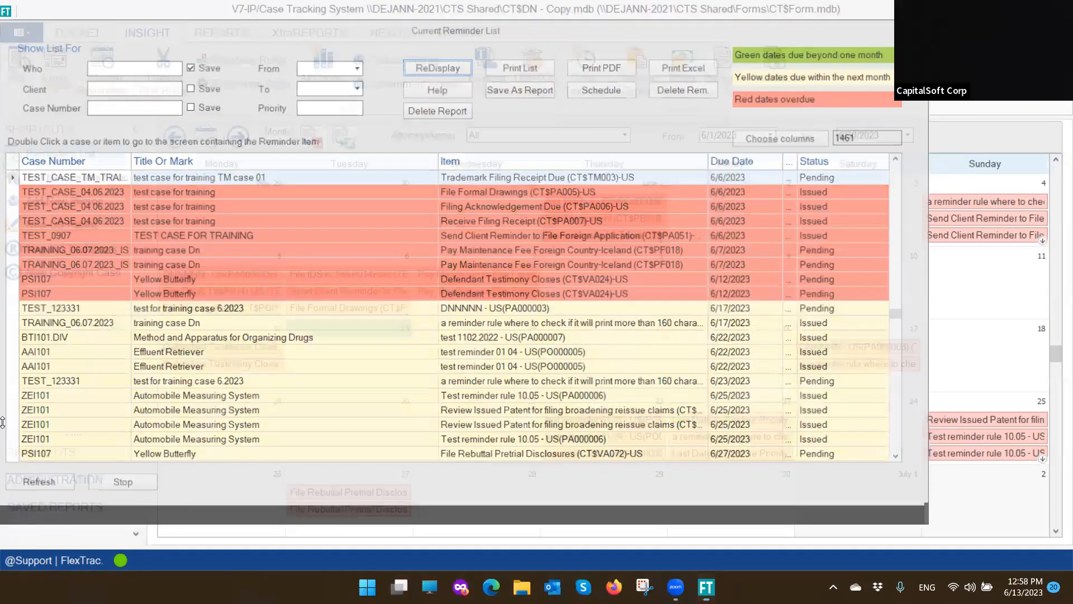
left_click(53, 510)
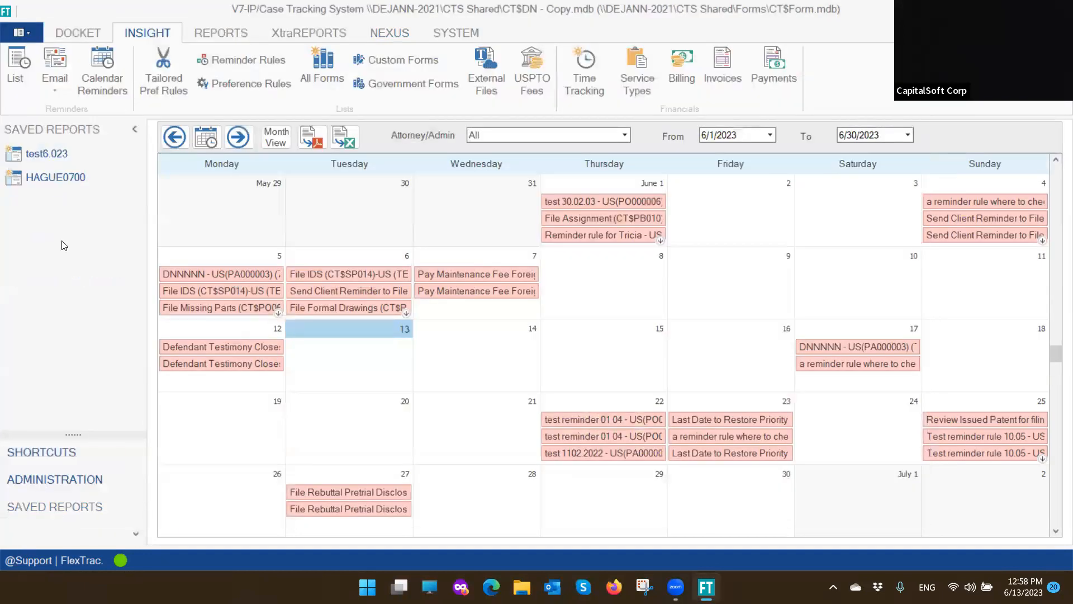
double_click(47, 153)
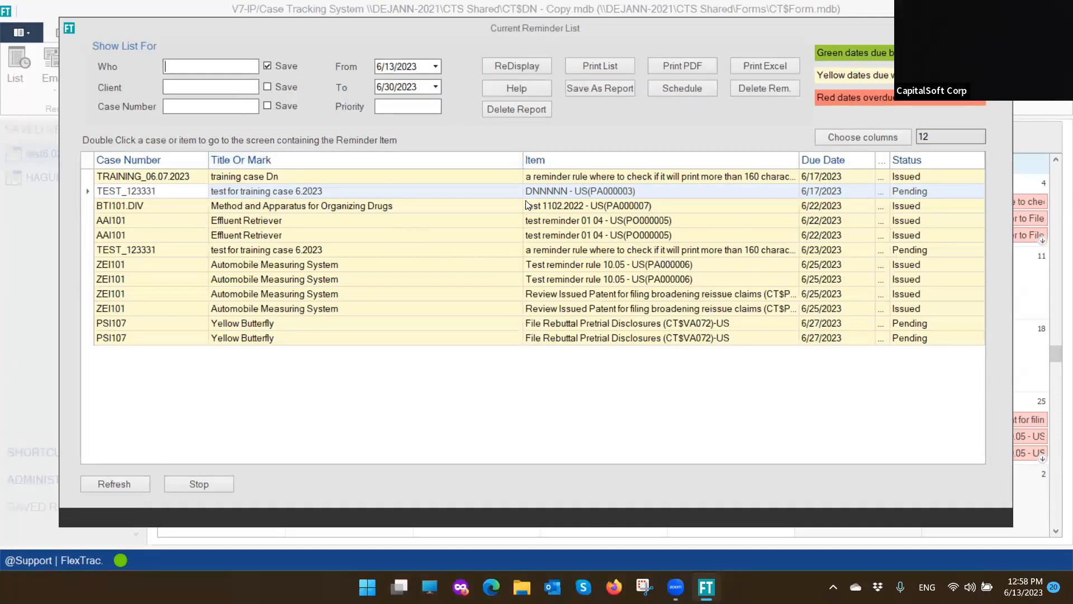
Clear the report's From and To dates and redisplay all reminders
left_click_drag(421, 66, 249, 41)
key("BackSpace")
left_click_drag(419, 88, 299, 76)
key("BackSpace")
left_click(513, 67)
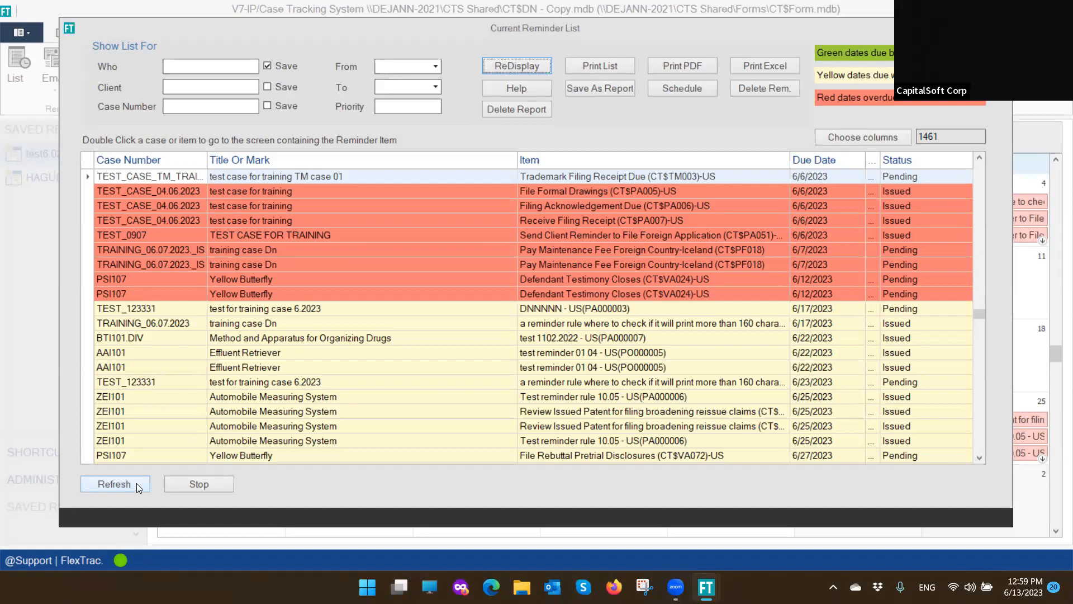
Look through the overdue and upcoming reminders in the full list and close it
left_click(325, 283)
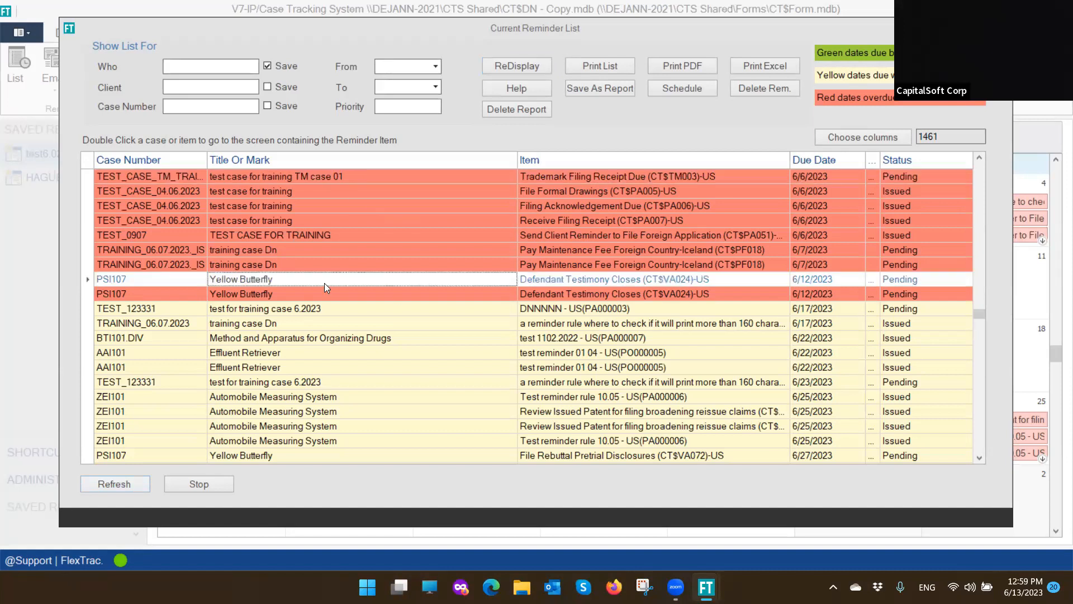
scroll(324, 283, "down", 5)
scroll(324, 283, "up", 9)
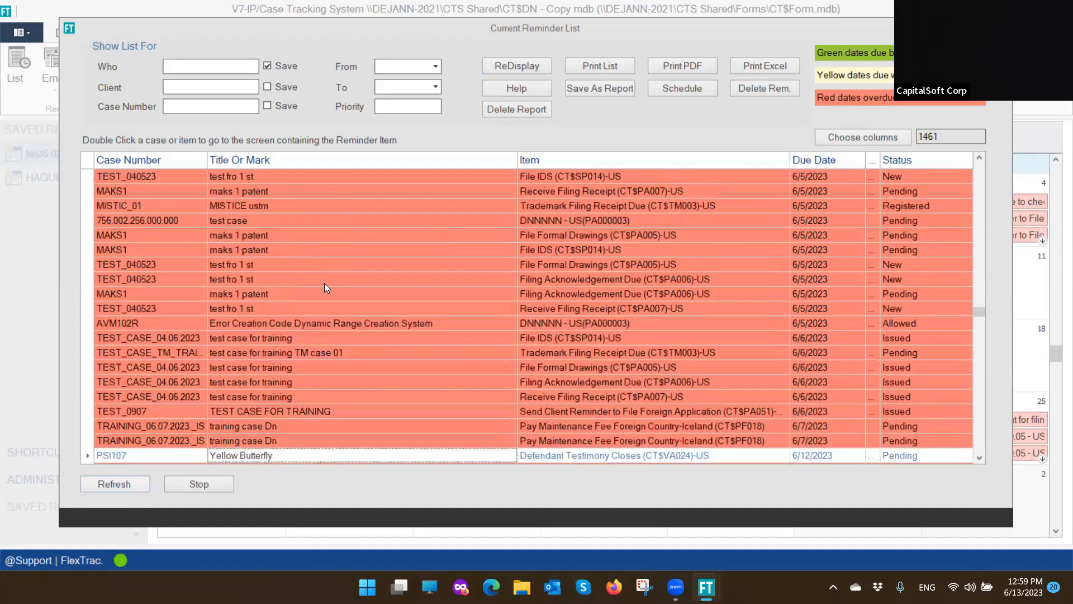
scroll(326, 287, "down", 5)
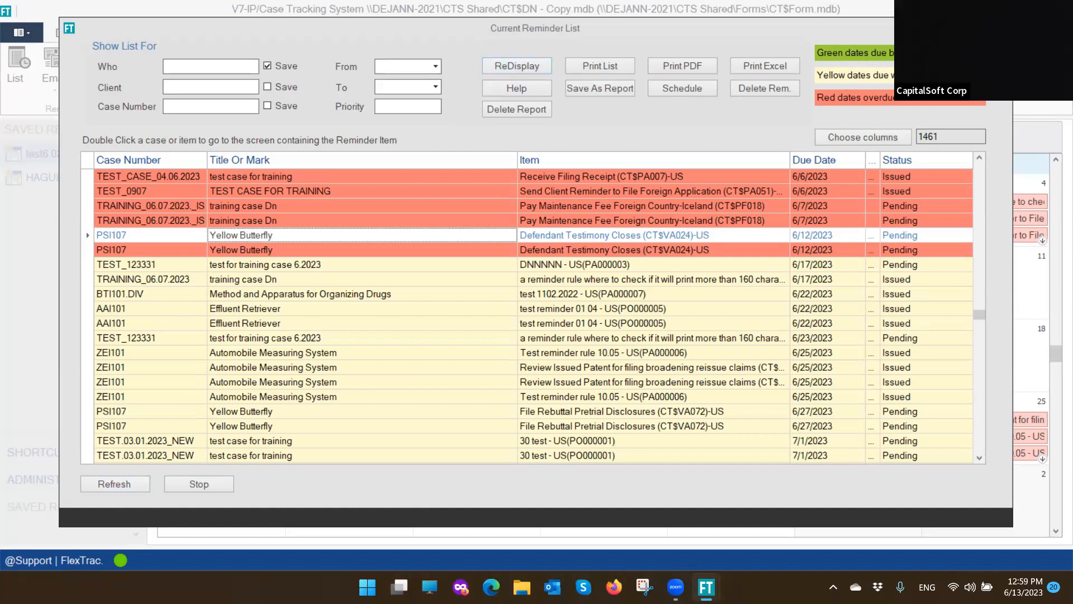
left_click(1000, 28)
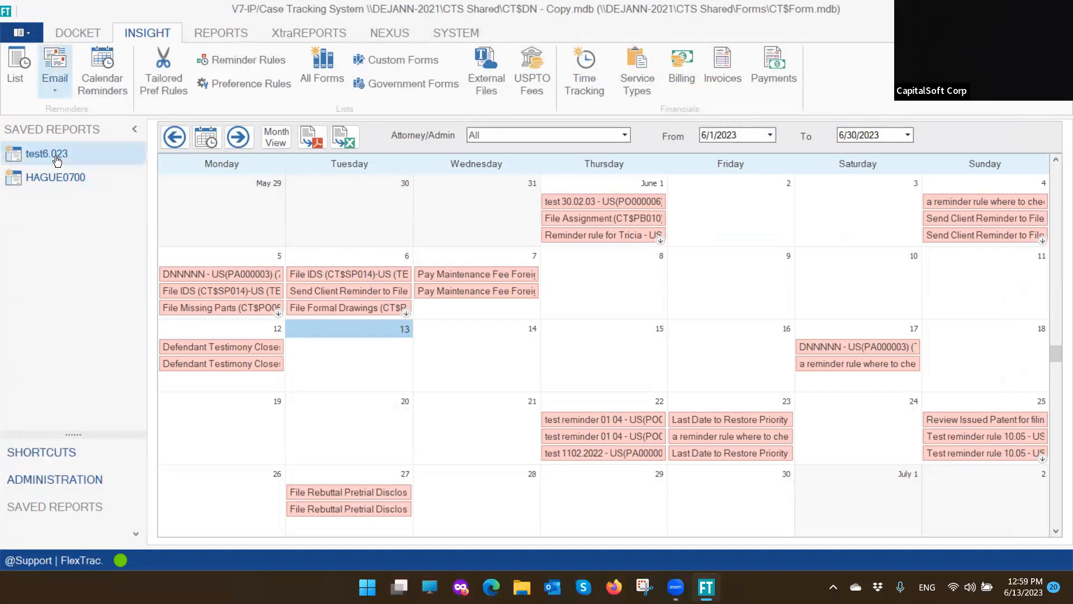
Show the US Trademark cases in the docket and open the ATrack case
left_click(43, 454)
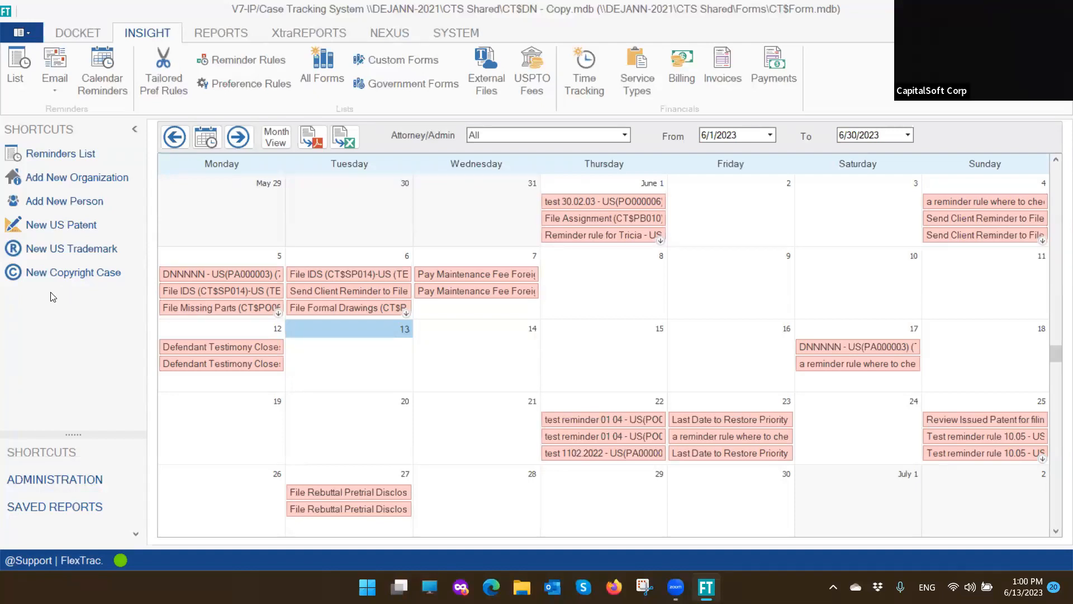
left_click(79, 33)
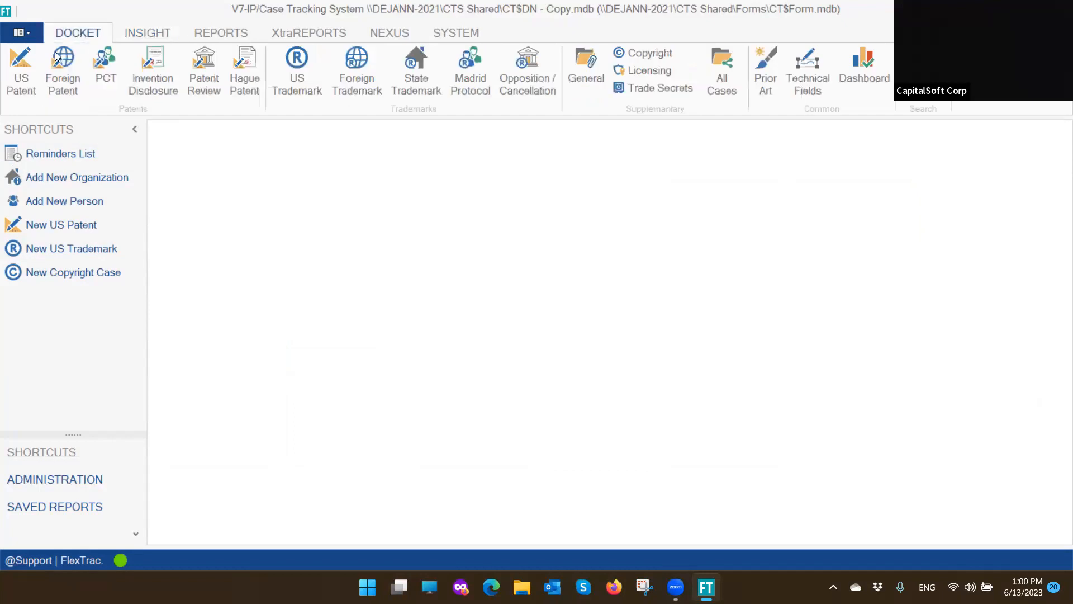
left_click(22, 90)
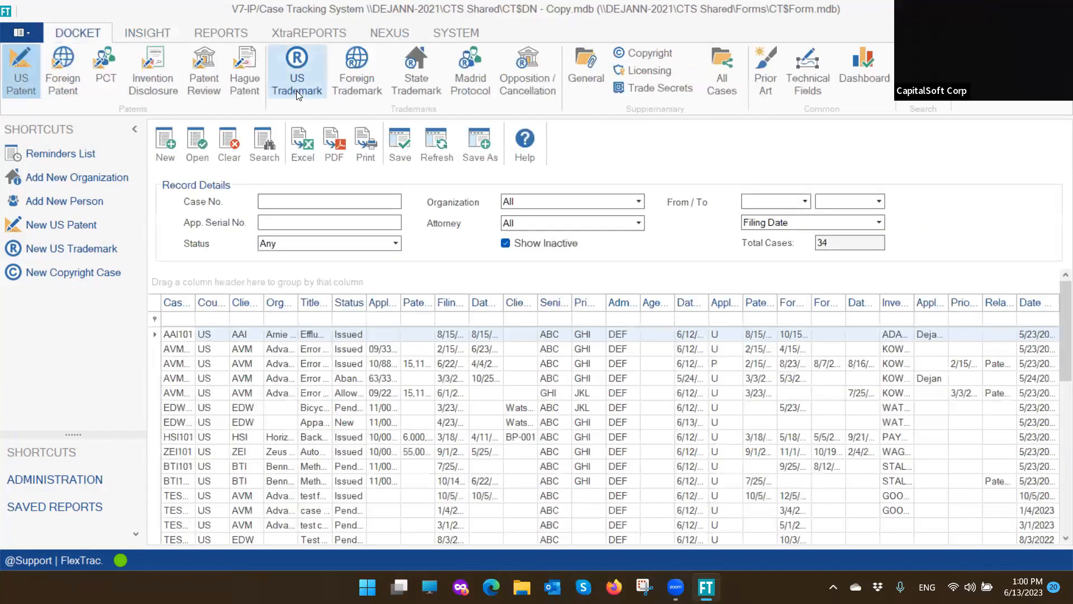
left_click(296, 92)
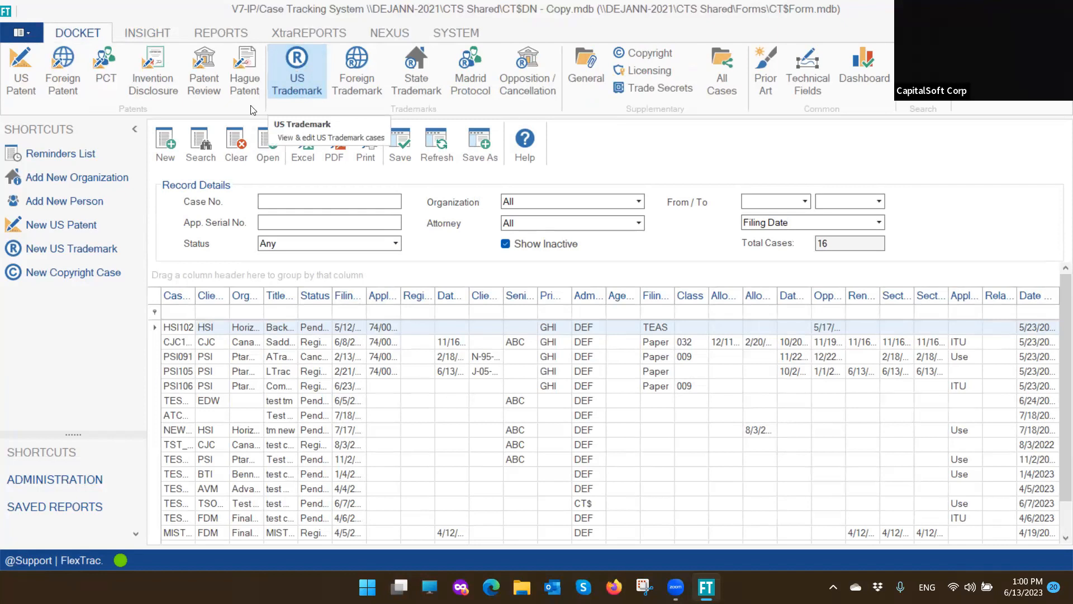
left_click(166, 145)
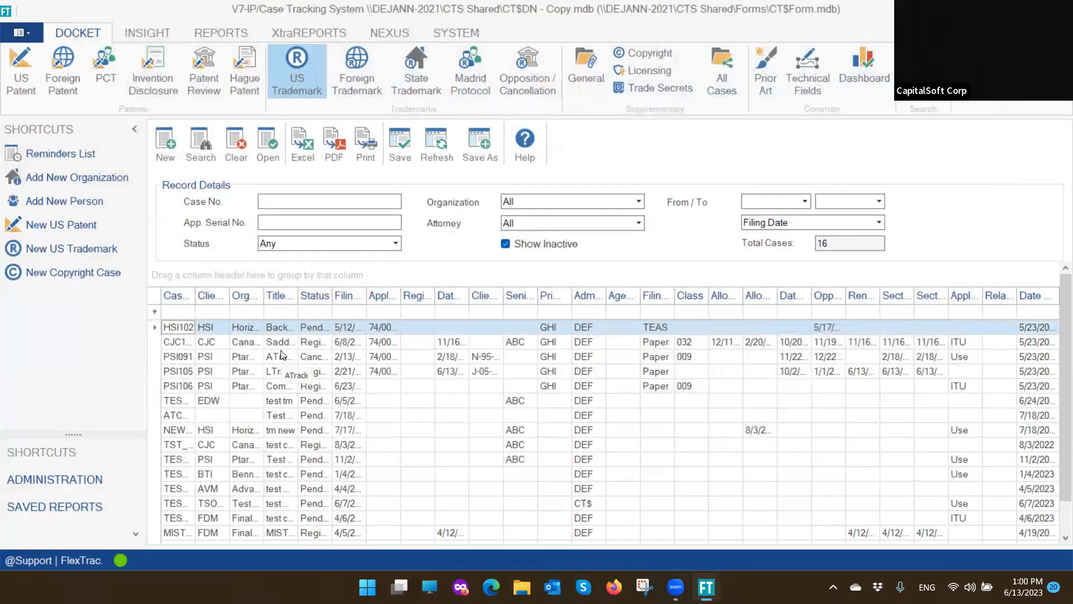
double_click(282, 355)
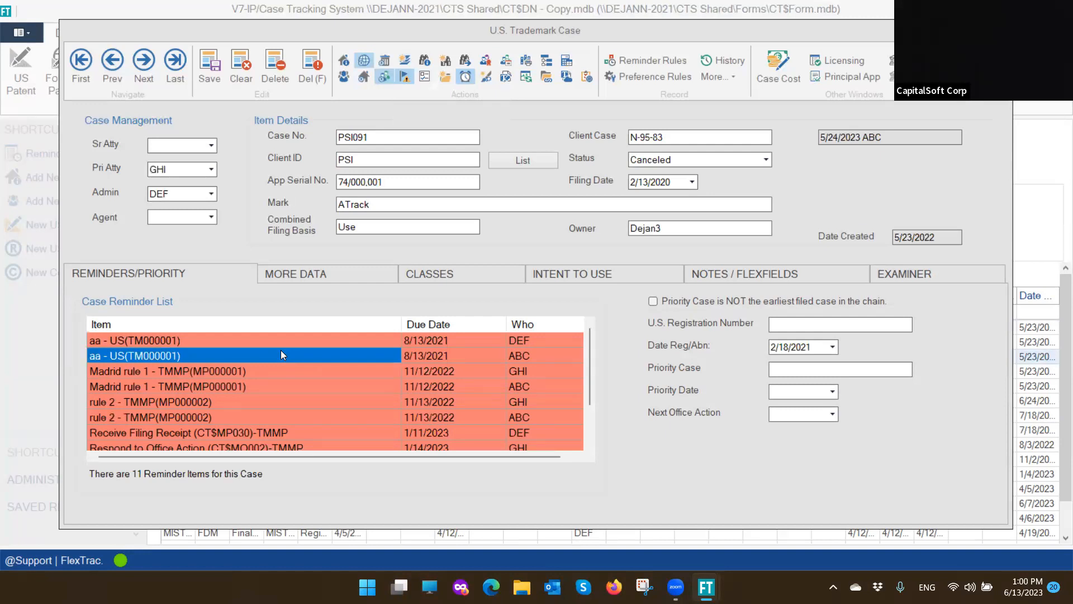
Open the trademark case's form list and expand the Client Letters group to browse its forms
left_click(526, 59)
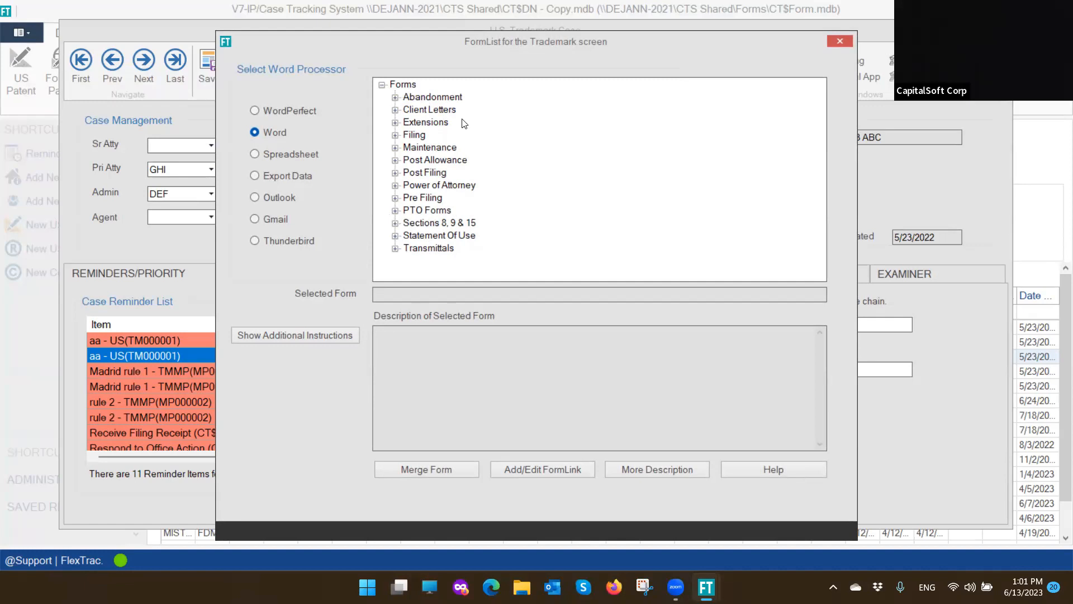
left_click(395, 110)
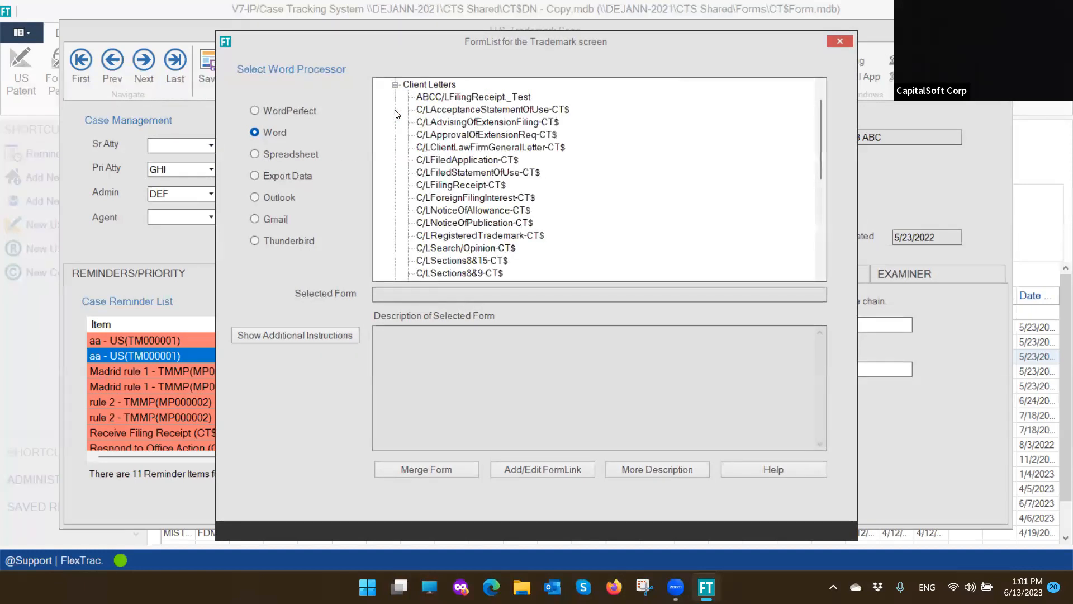
scroll(510, 168, "down", 5)
scroll(512, 168, "up", 5)
scroll(512, 165, "up", 1)
scroll(513, 167, "down", 5)
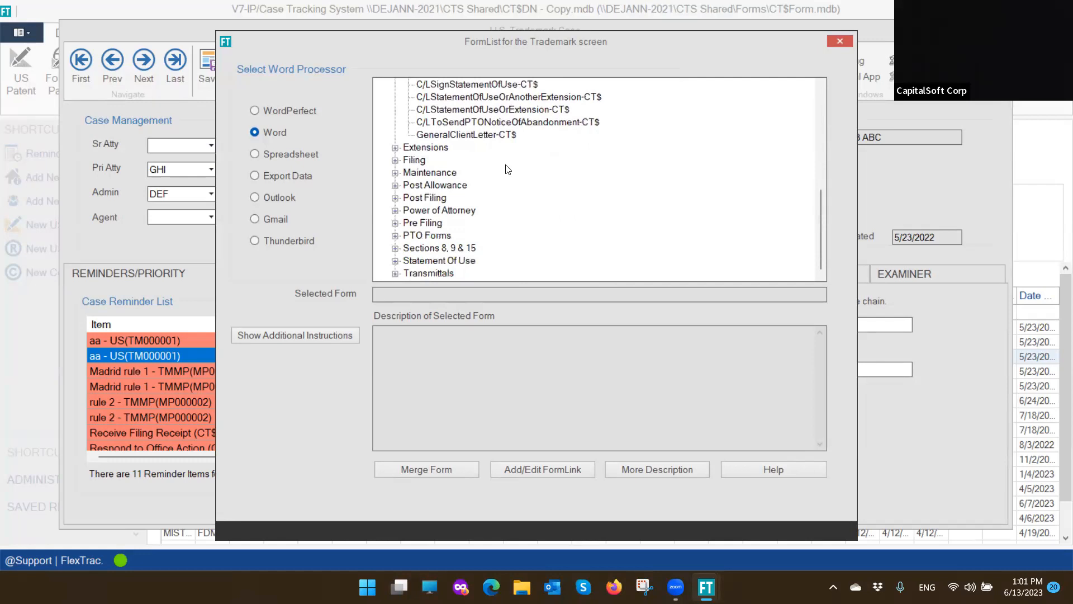
Expand the Filing and Extensions form groups, including the client letters under Extensions
left_click(395, 161)
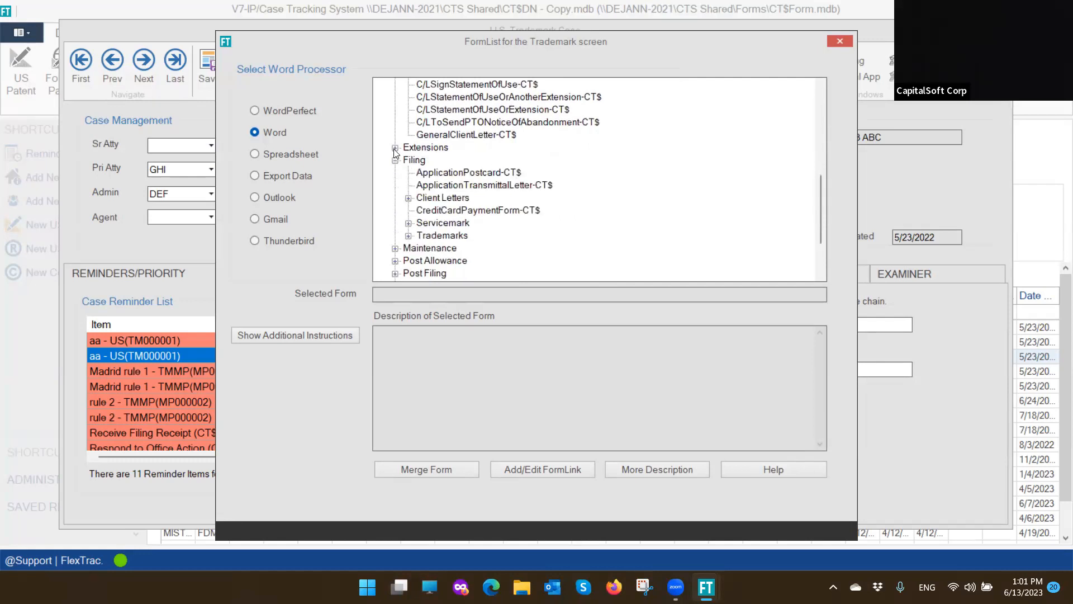
left_click(396, 148)
left_click(408, 160)
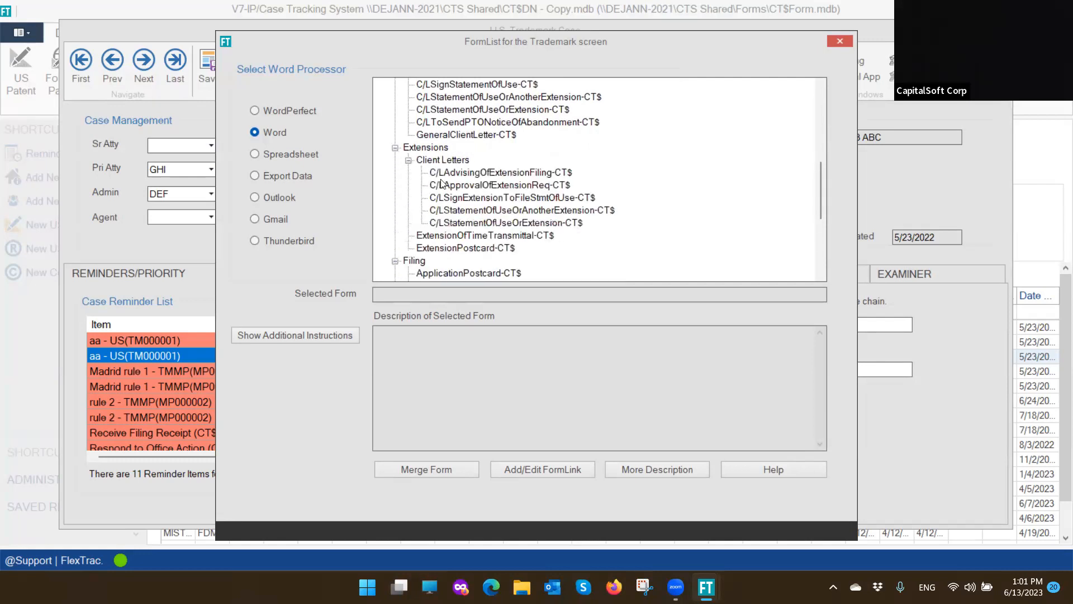
View the description of C/LAcceptanceStatementOfUse-CT$ and select the C/LFilingReceipt-CT$ form under Client Letters
scroll(476, 212, "up", 7)
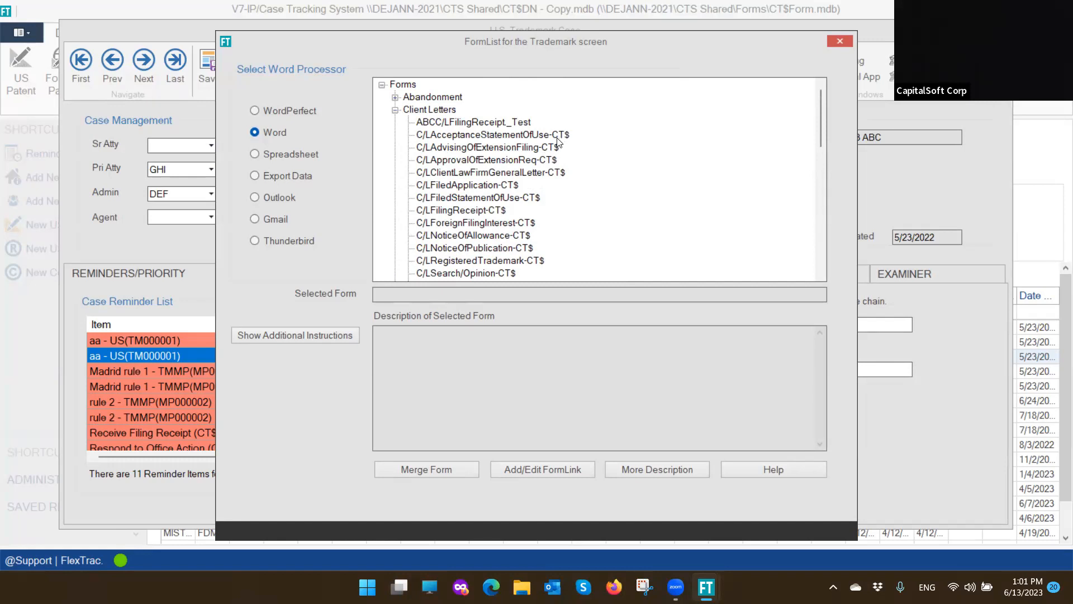
left_click(557, 141)
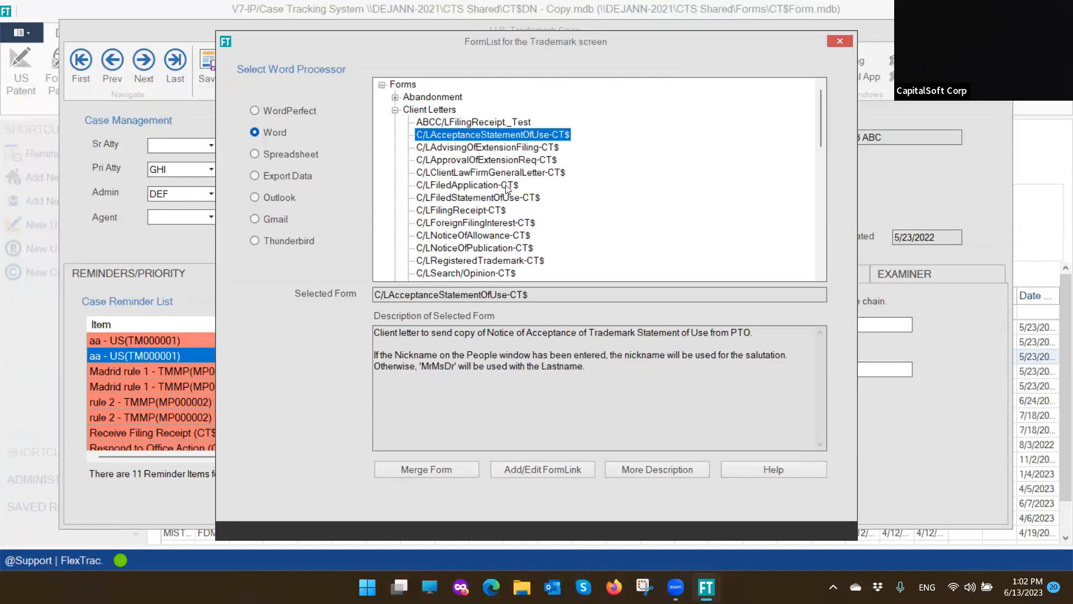
left_click(460, 213)
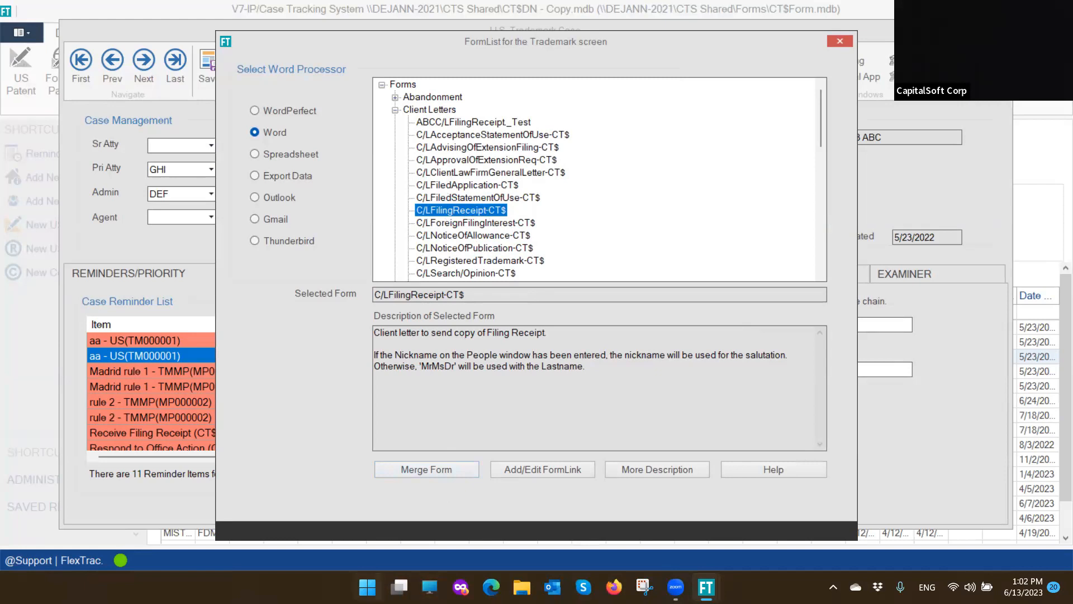
Open Microsoft Word with a blank document and maximize its window
left_click(367, 586)
left_click(429, 178)
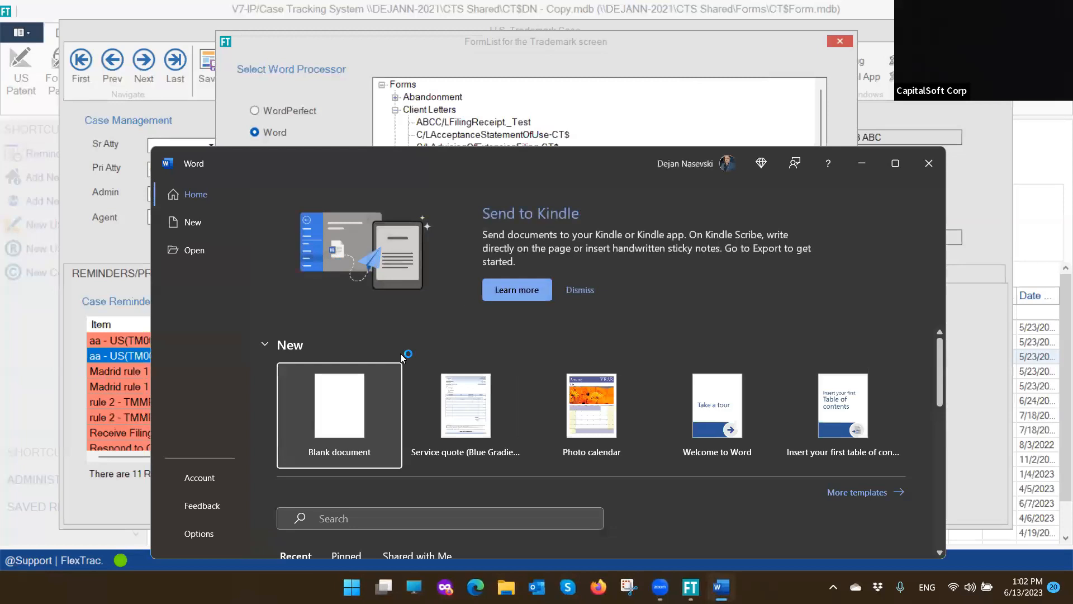
left_click(348, 400)
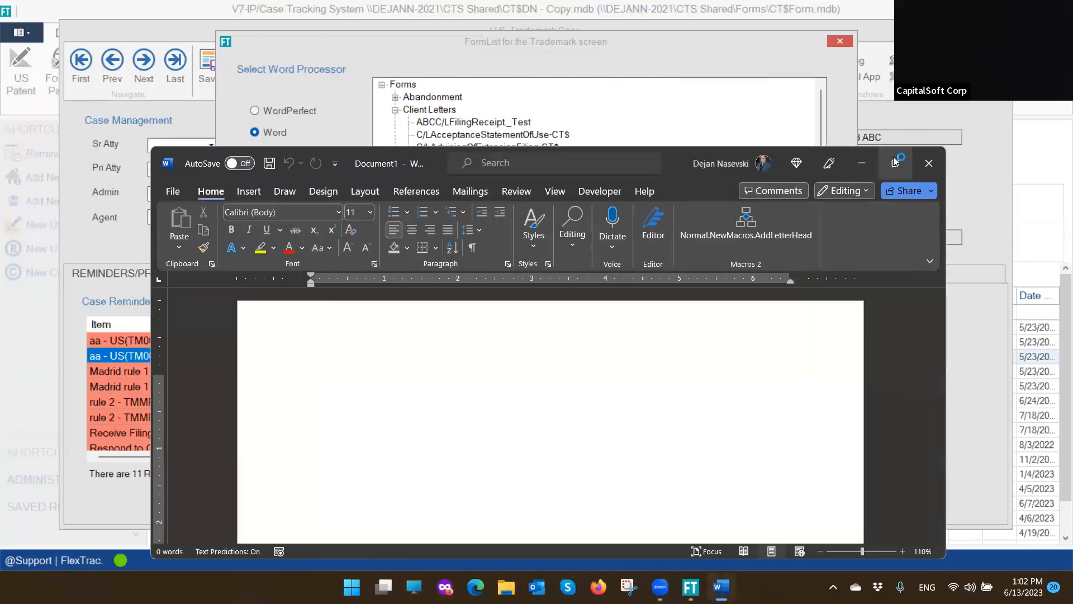
left_click(893, 157)
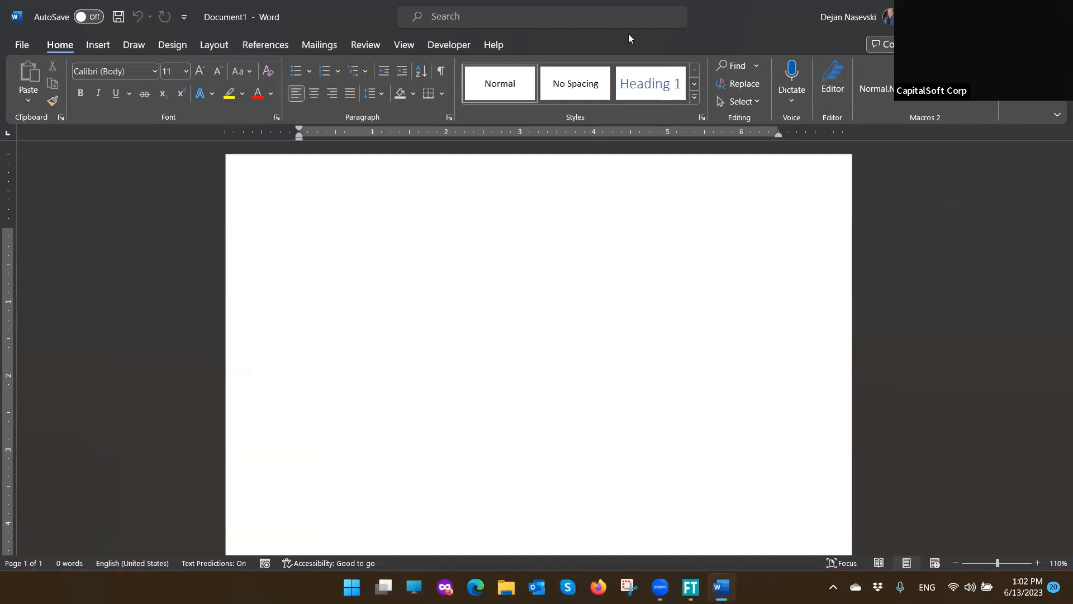
Check which macros are available in all active templates and documents, and close the list
left_click(405, 46)
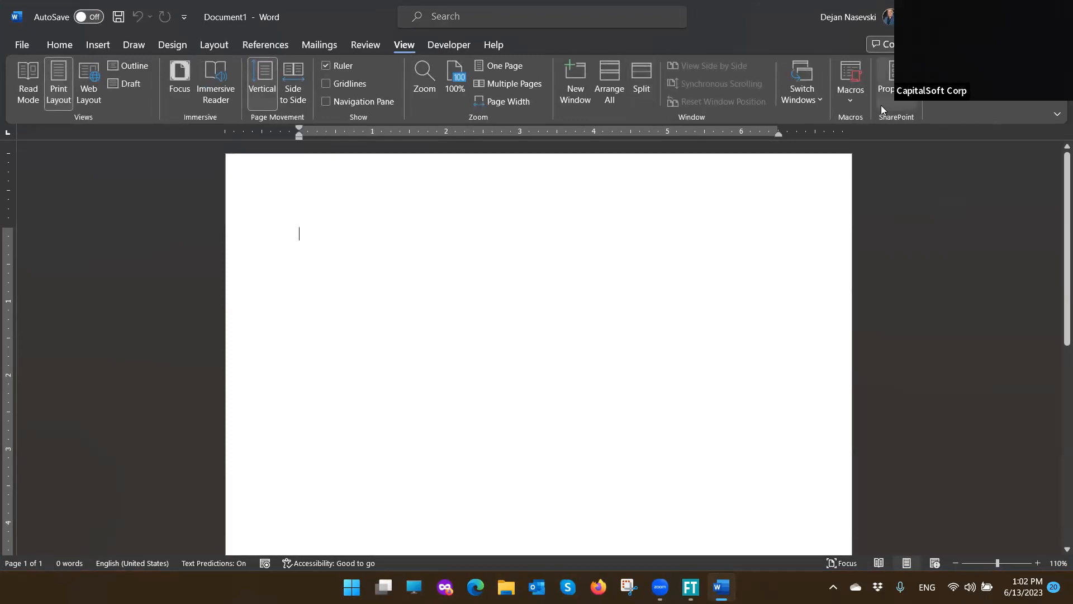
left_click(848, 103)
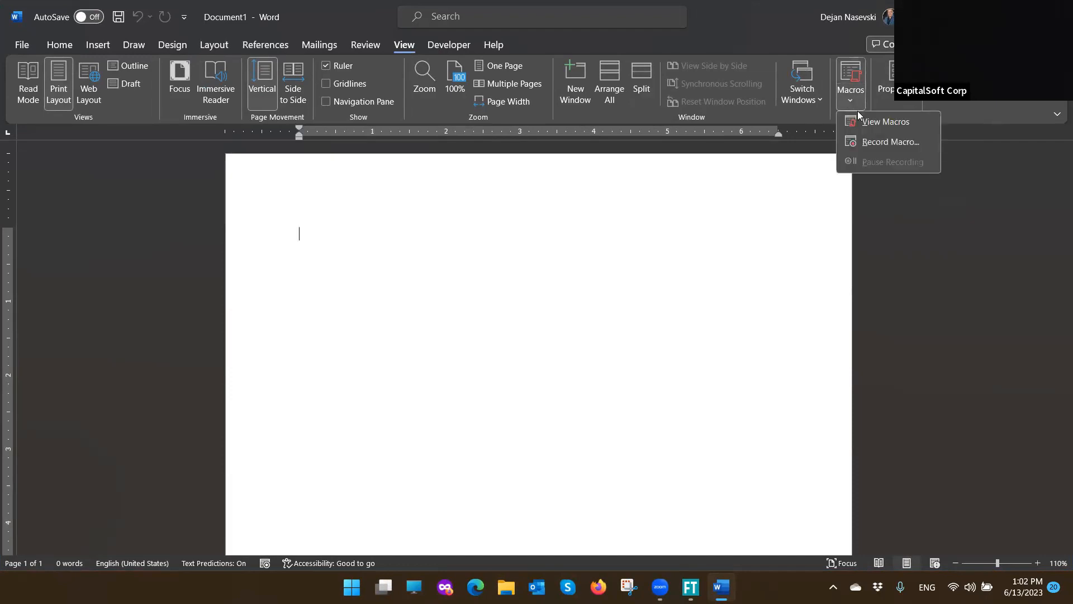
left_click(851, 121)
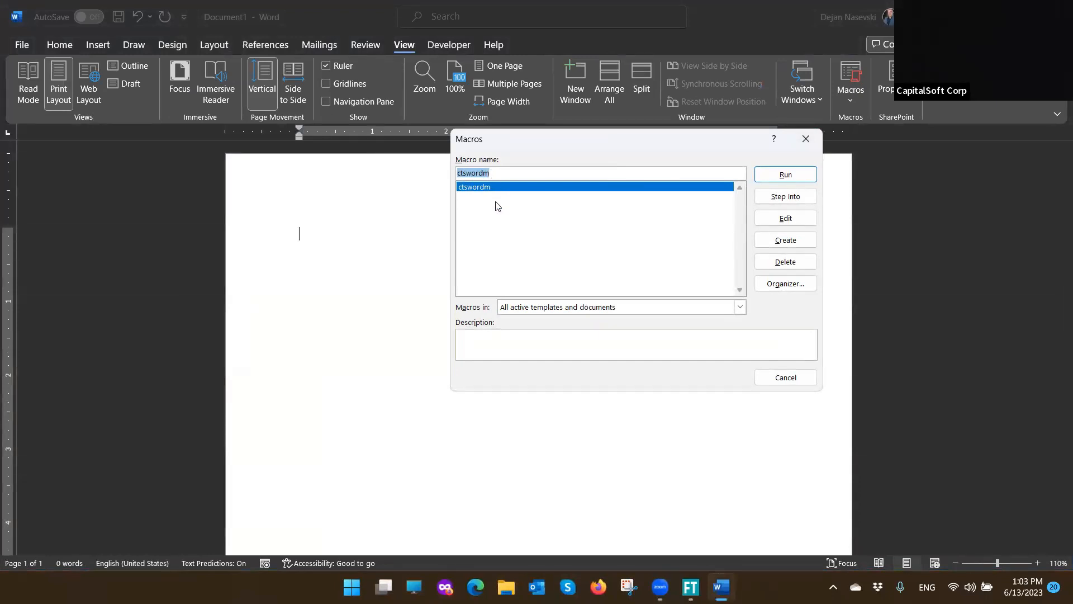
left_click(508, 172)
left_click(808, 140)
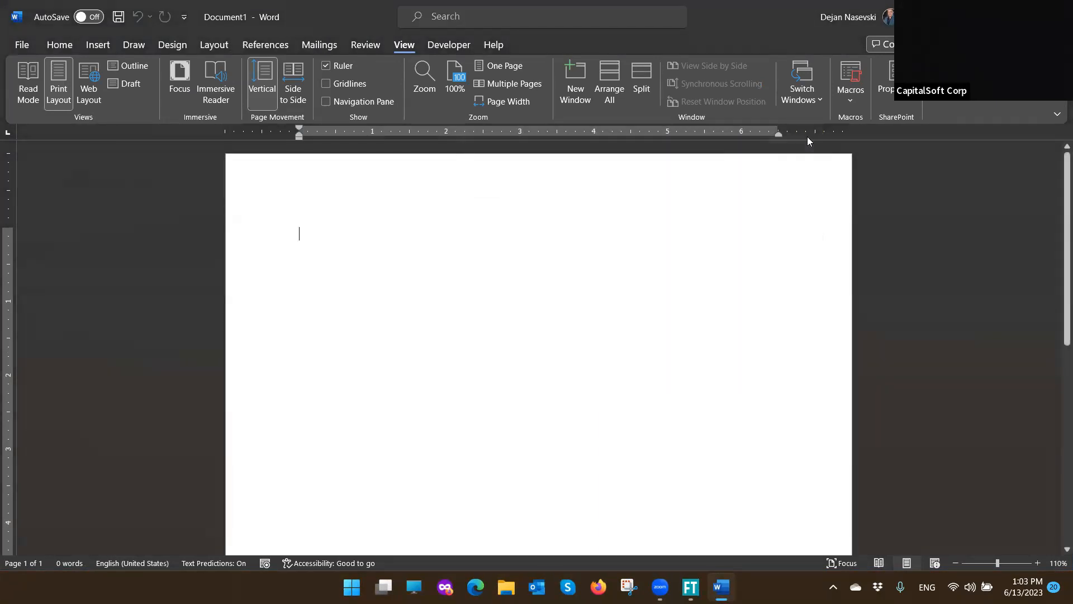
Check the macro settings in Word's Trust Center and confirm them
left_click(23, 44)
left_click(60, 546)
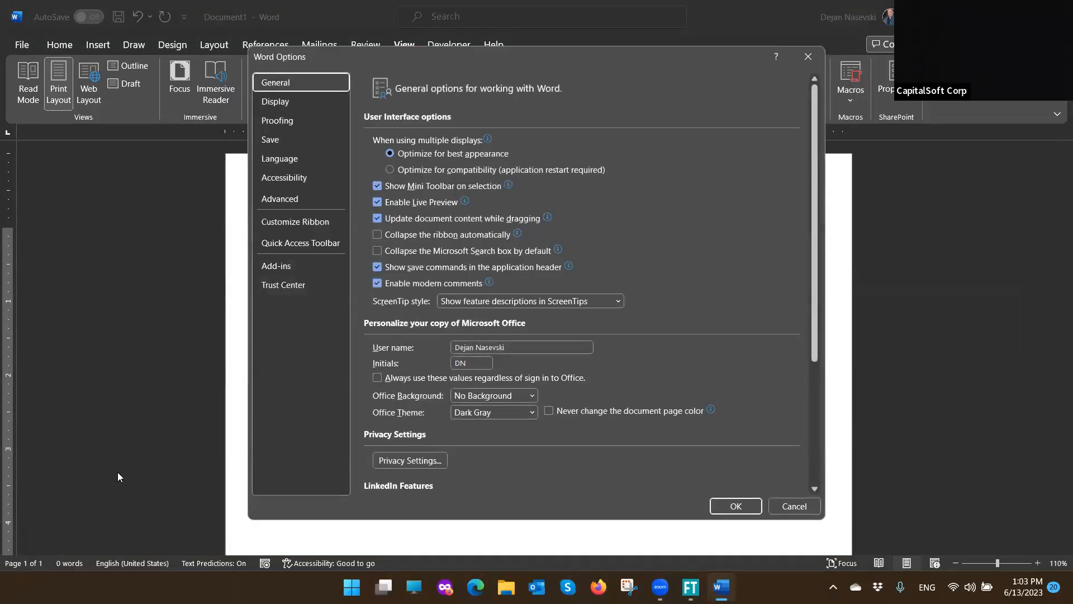
left_click(293, 286)
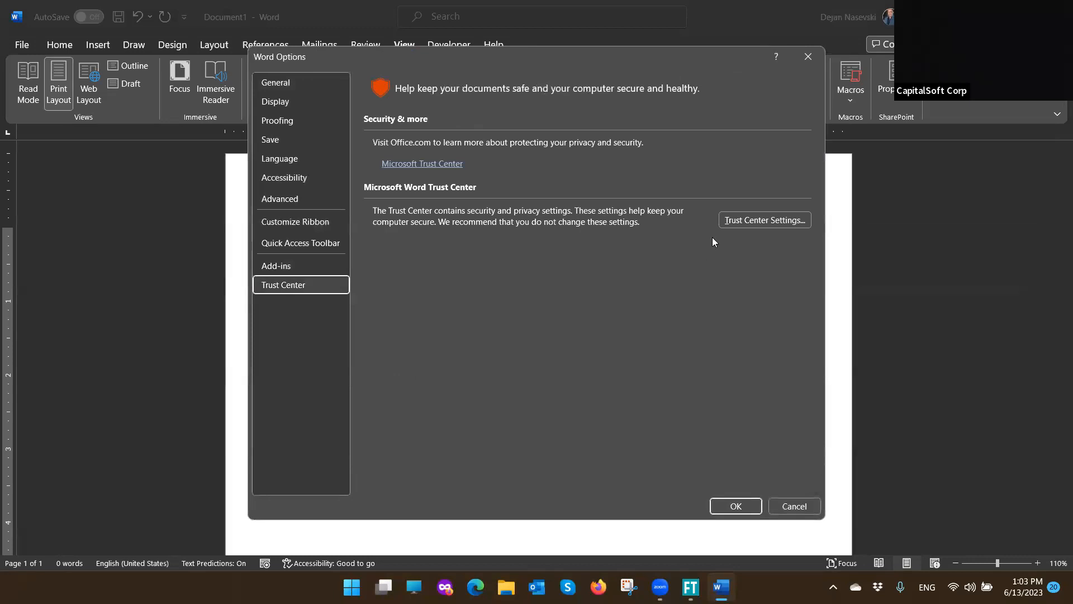
left_click(737, 220)
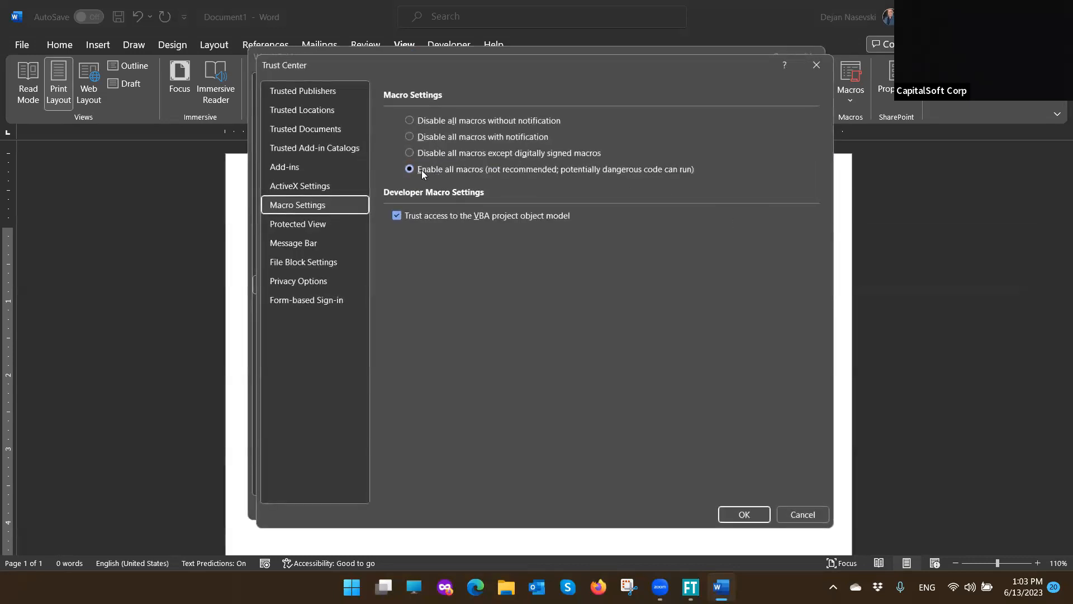
left_click(744, 513)
key("Return")
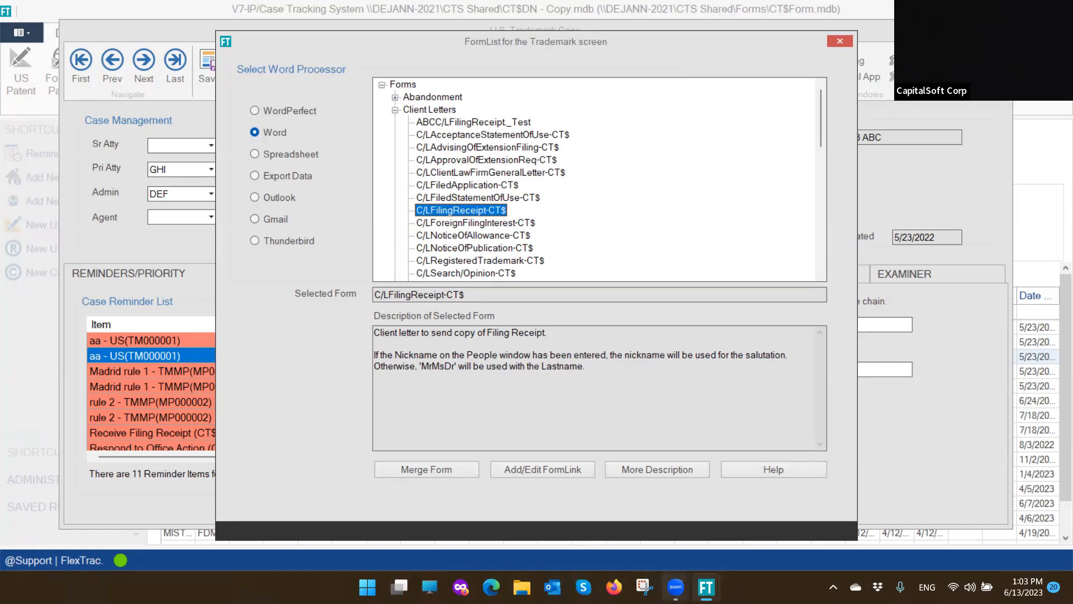
Return to FlexTrac, merge the C/LFilingReceipt-CT$ form into Word and allow the SQL command to load the case data
mouse_move(676, 586)
left_click(422, 470)
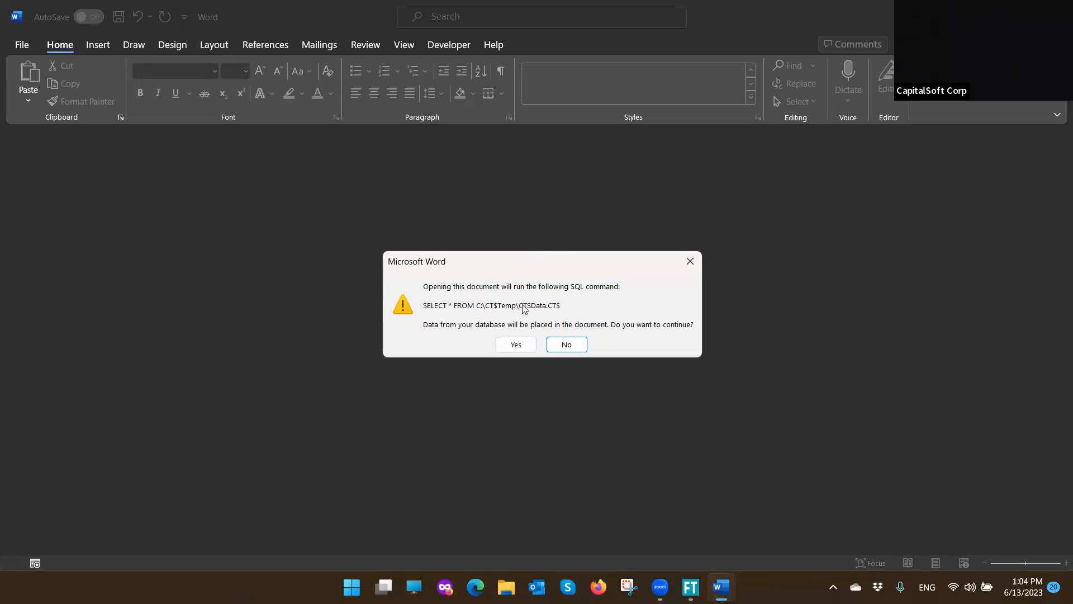
left_click(516, 345)
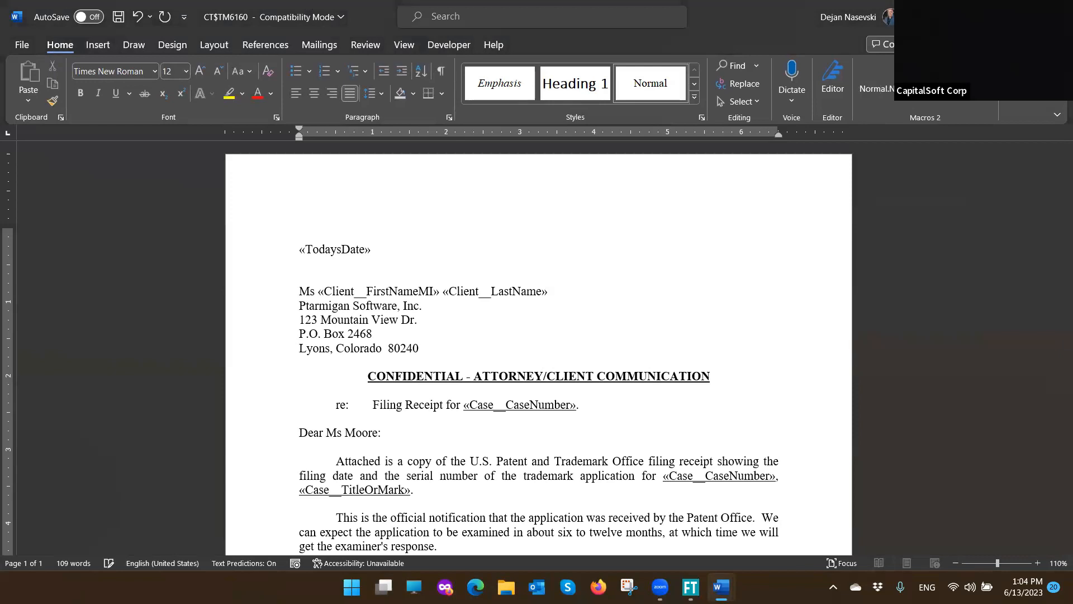
Compare the TodaysDate merge field in the CT$TM6160 template with the date line in the merged Form Letters1 letter
mouse_move(721, 587)
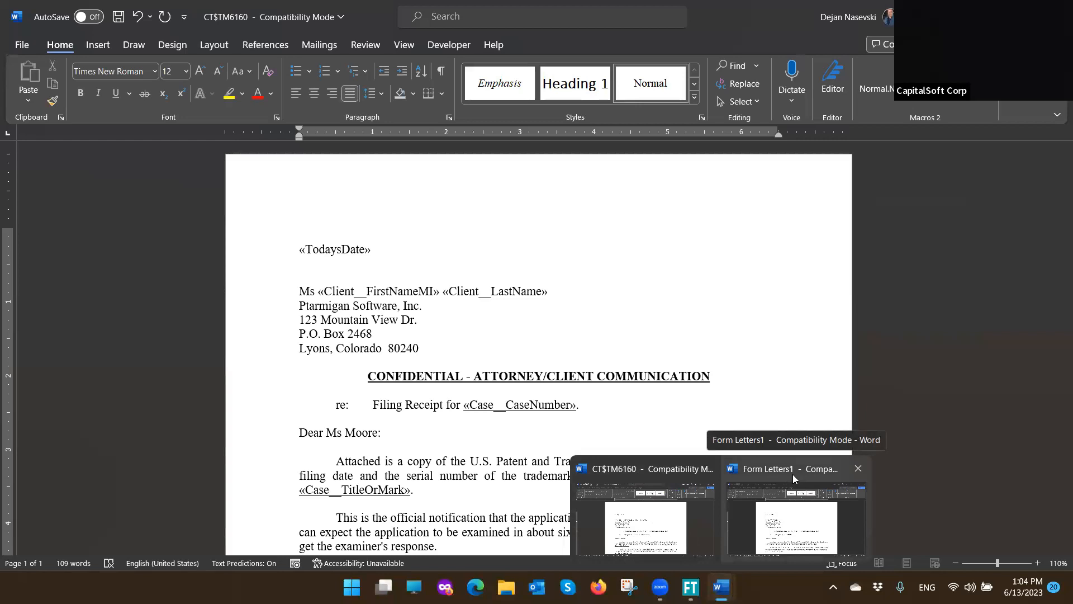
left_click(577, 322)
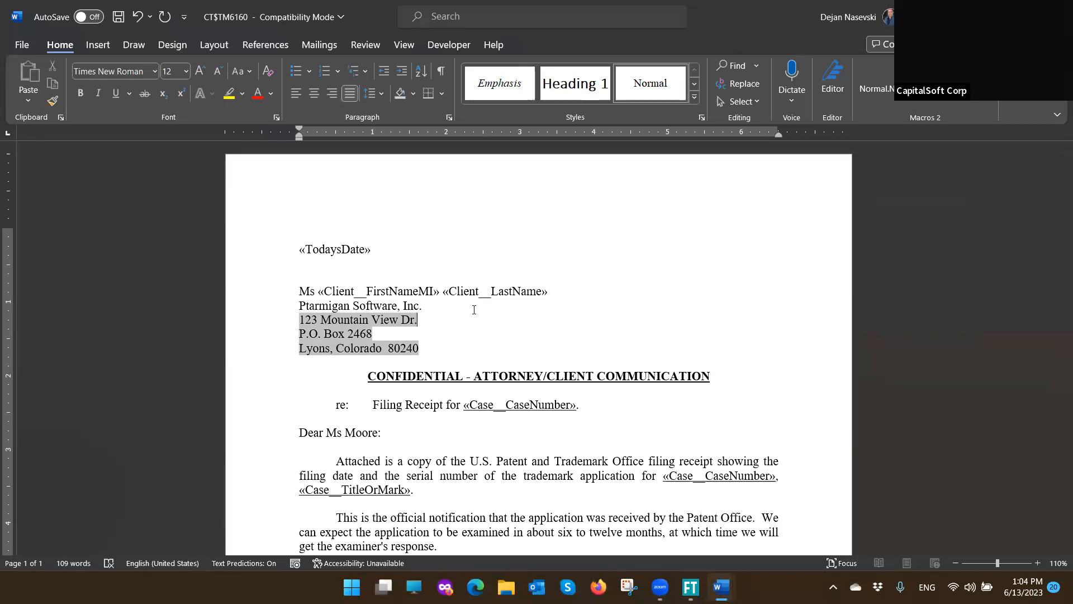
left_click(380, 245)
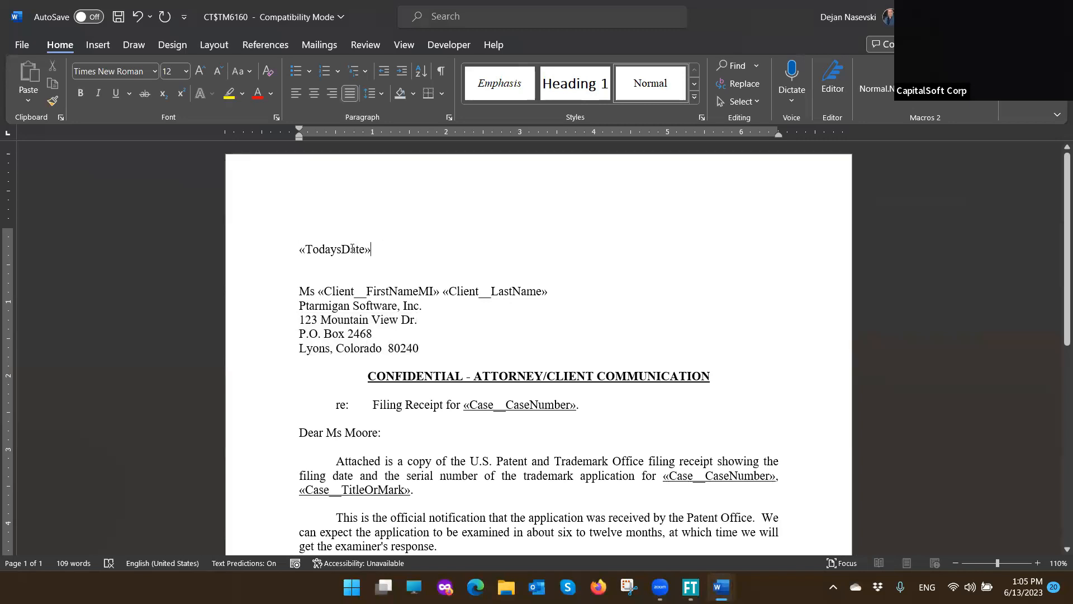
left_click_drag(381, 247, 307, 248)
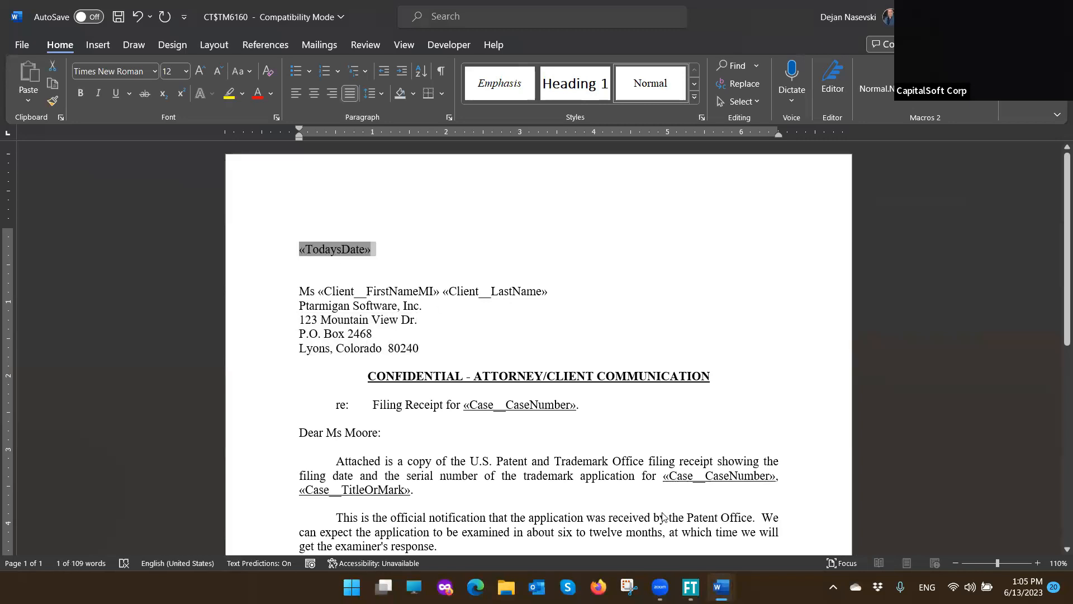
mouse_move(722, 585)
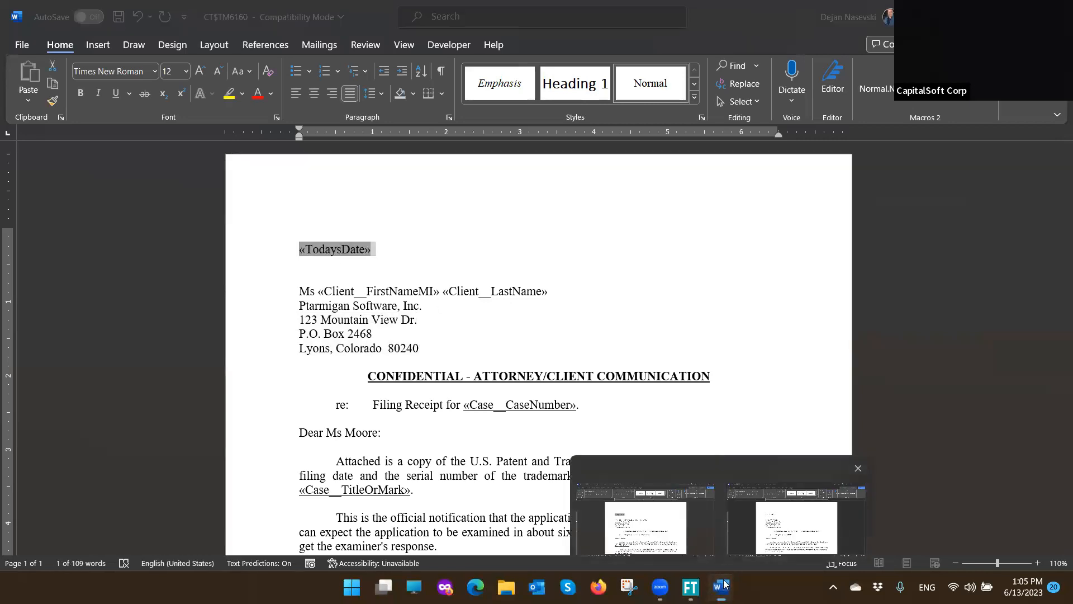
left_click(794, 508)
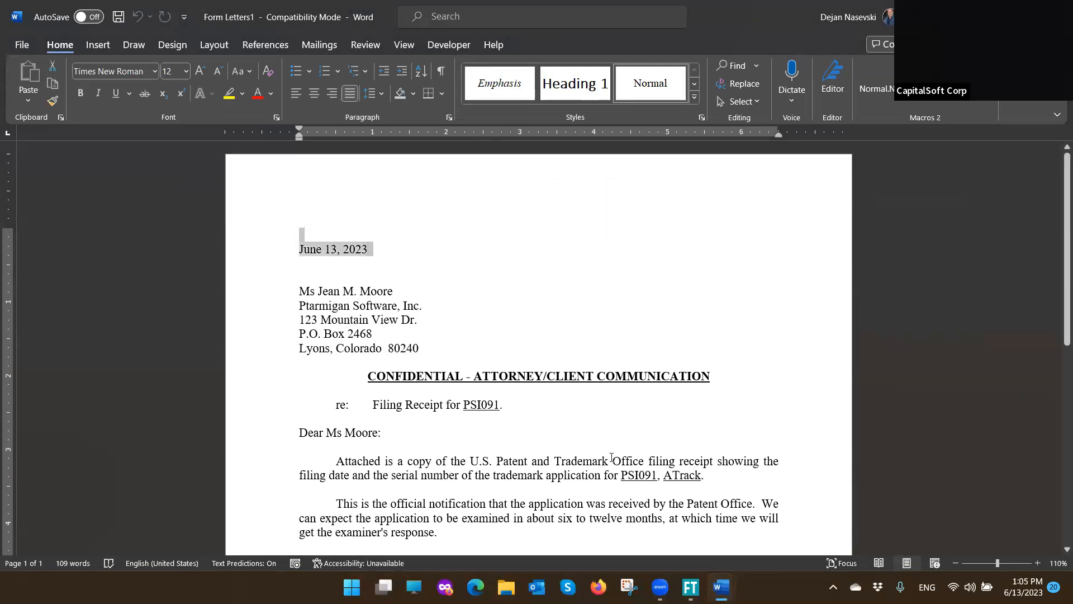
Compare the template's client first-name and last-name merge fields with the addressee line in the merged letter
mouse_move(721, 587)
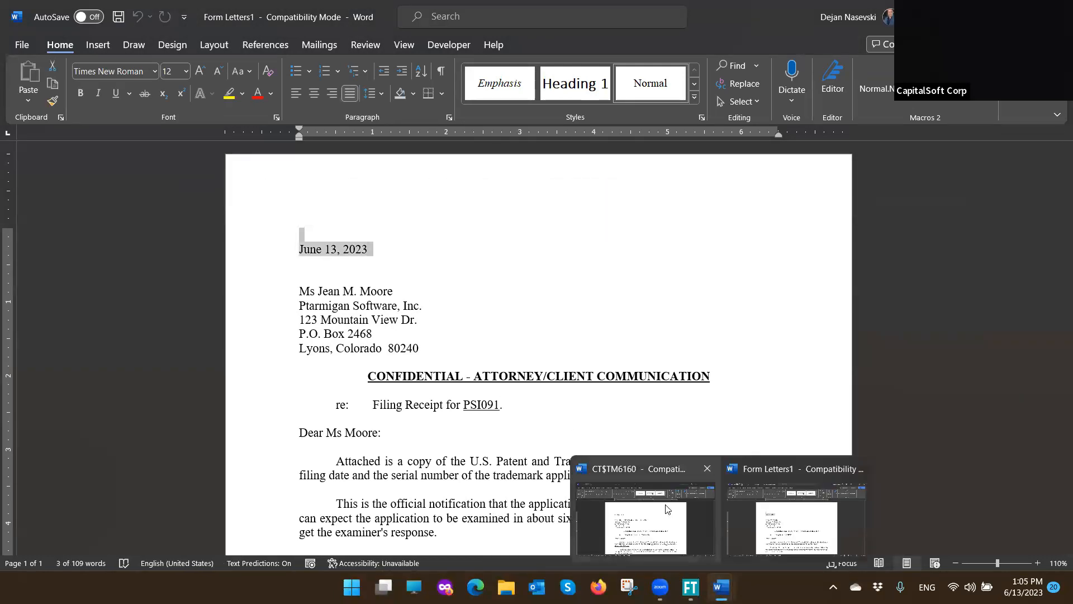
left_click(645, 517)
left_click(320, 290)
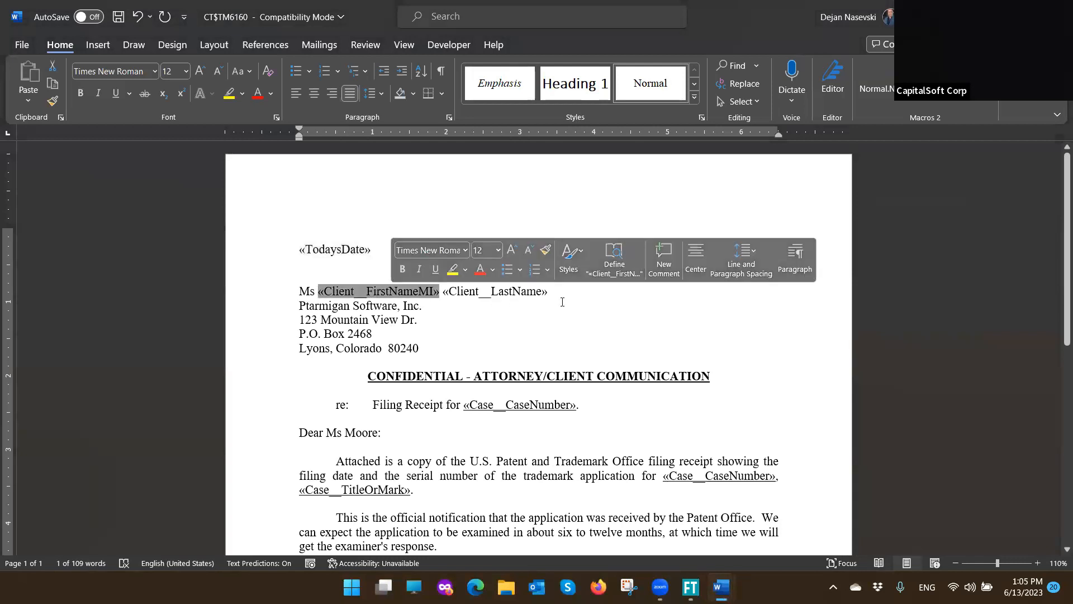
mouse_move(721, 587)
left_click(796, 517)
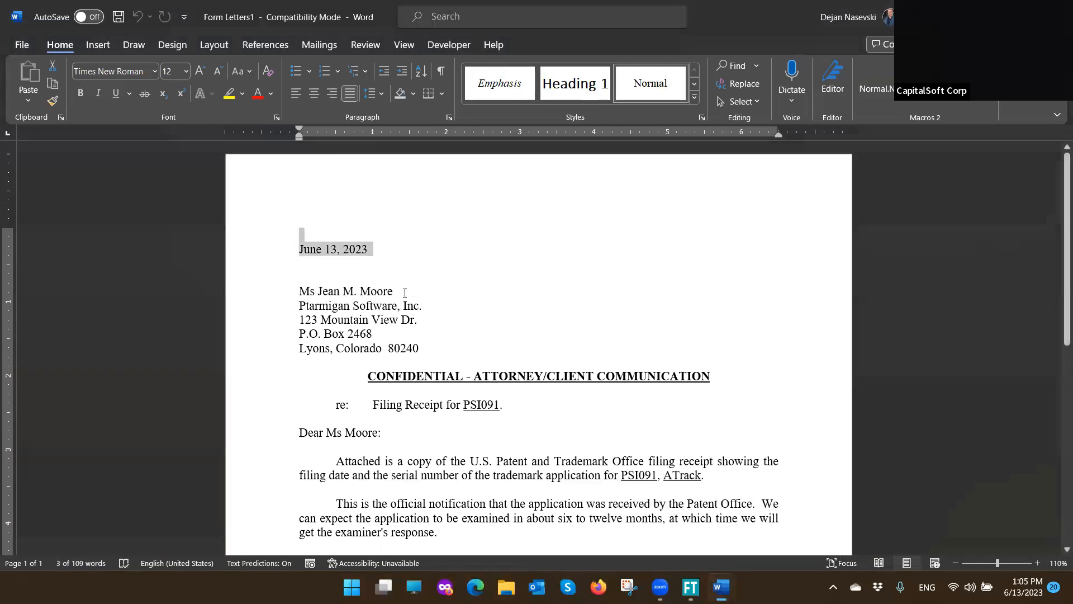
left_click_drag(317, 292, 392, 292)
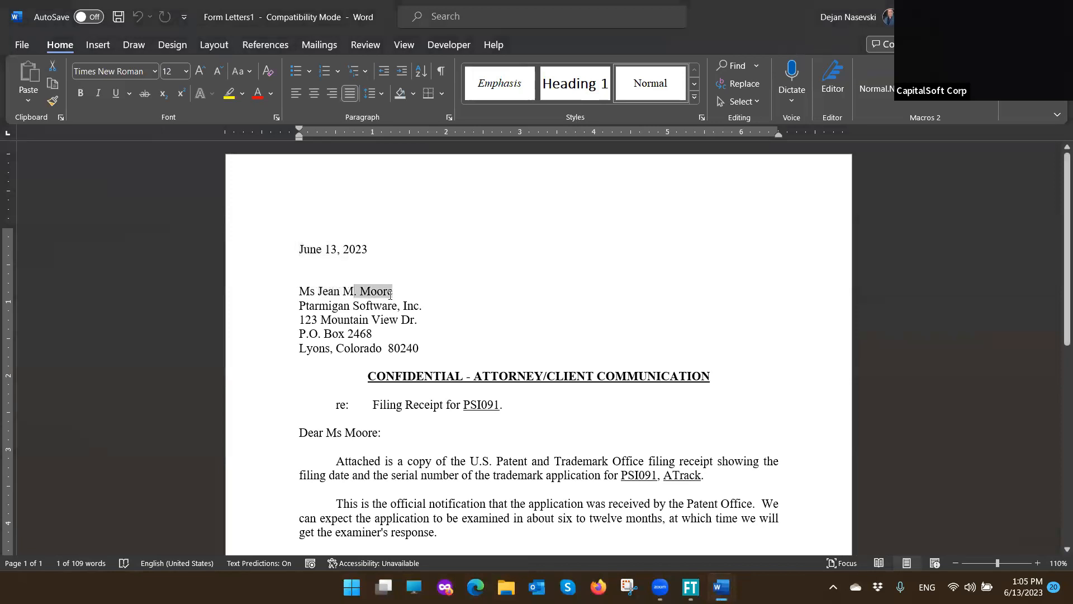
Compare the Case__CaseNumber field in the template's "re:" line with the same line in the merged letter
mouse_move(721, 587)
left_click(651, 515)
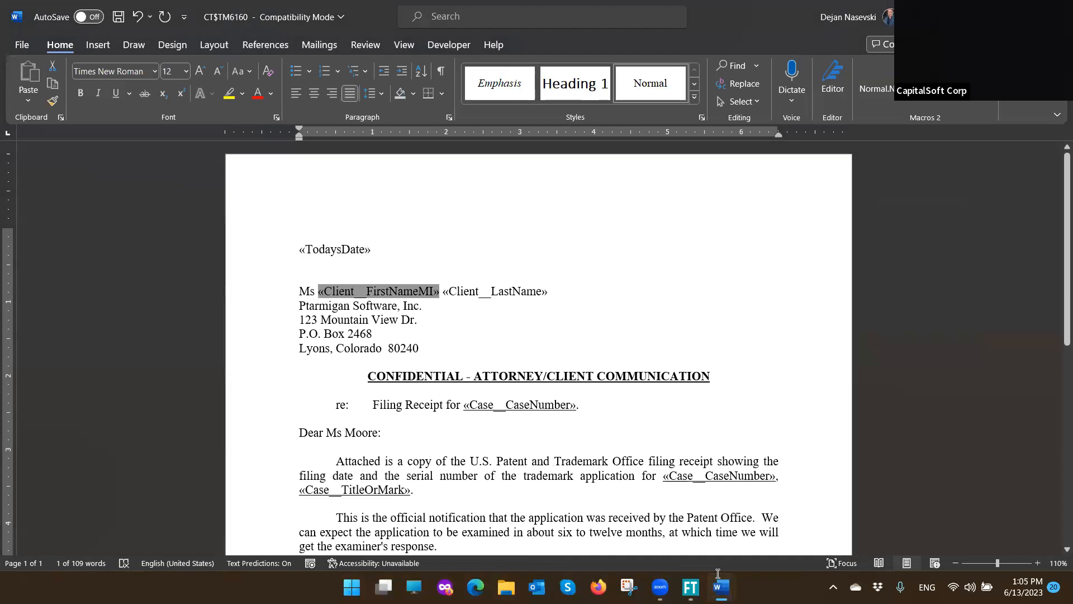
scroll(463, 362, "down", 2)
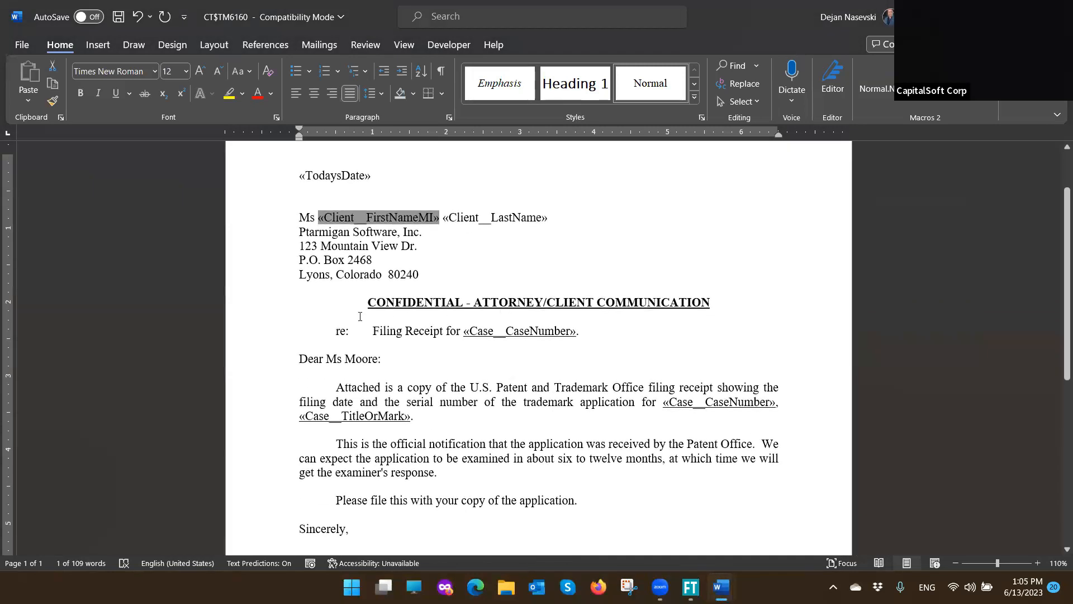
left_click(464, 331)
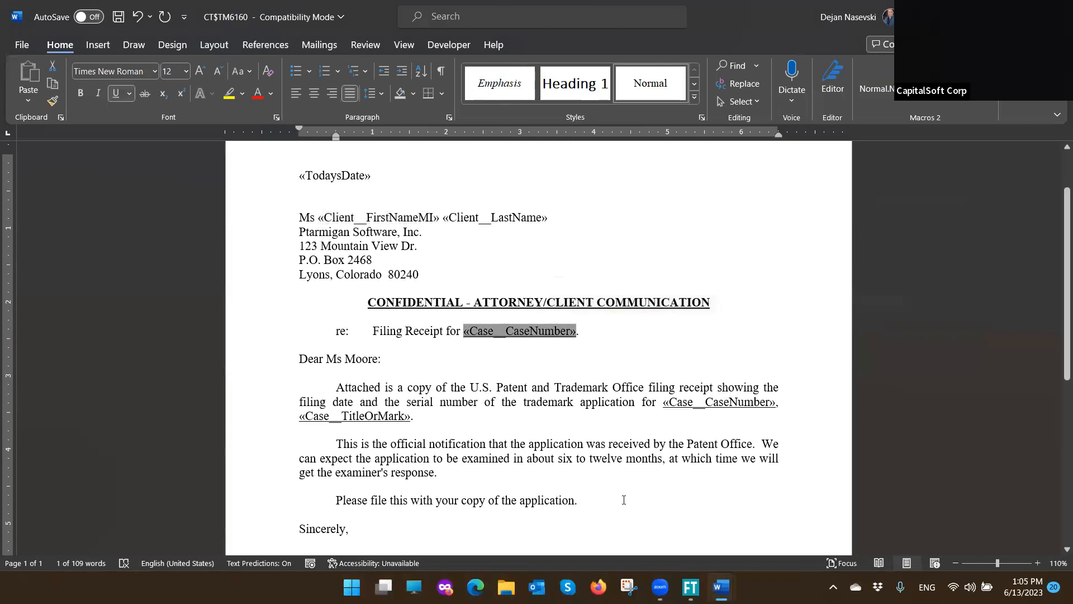
mouse_move(721, 587)
left_click(785, 517)
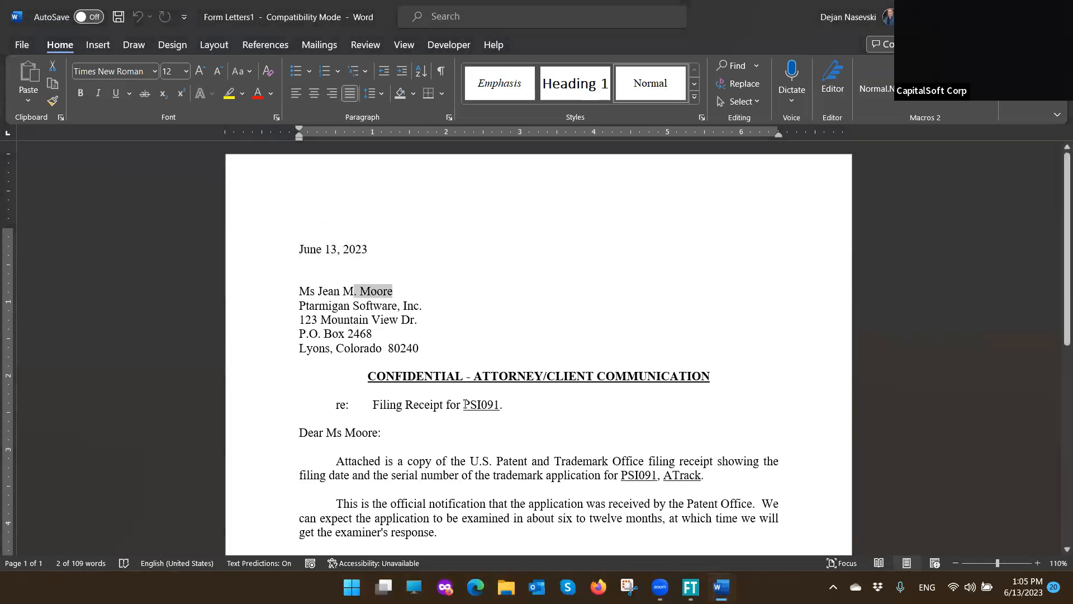
left_click_drag(463, 403, 512, 408)
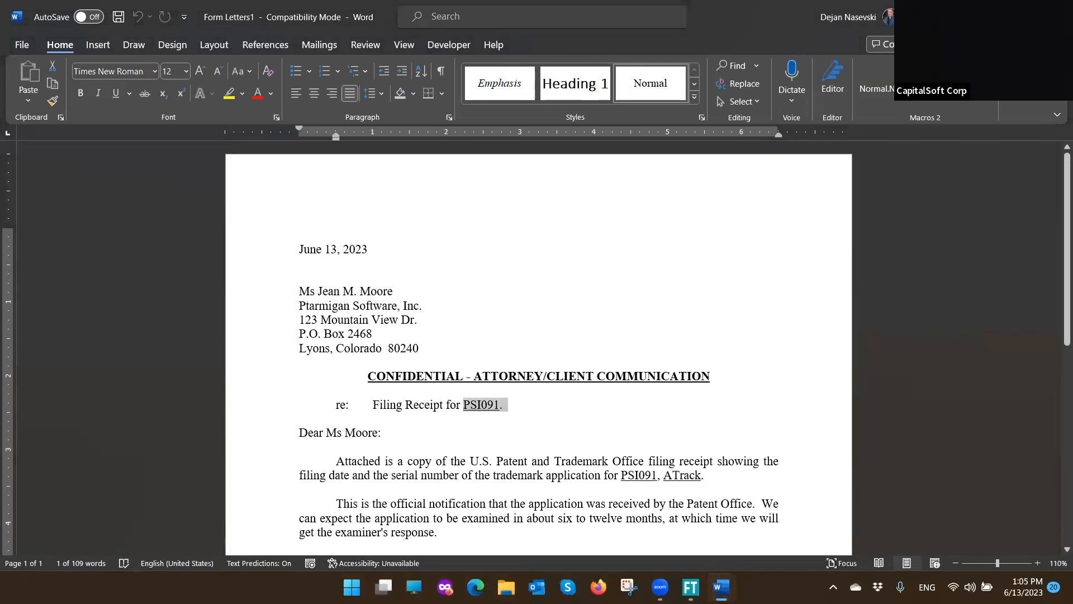
Compare the Case__CaseNumber and Case__TitleOrMark fields in the template's first body paragraph with their merged text in Form Letters1
mouse_move(721, 587)
left_click(645, 514)
scroll(381, 332, "down", 3)
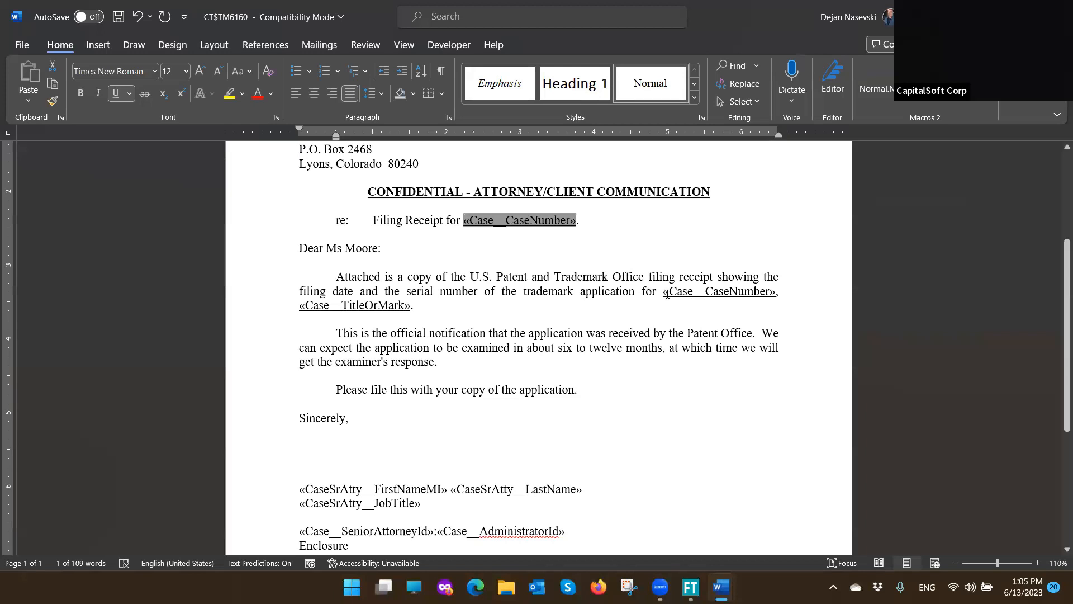
left_click_drag(667, 293, 660, 306)
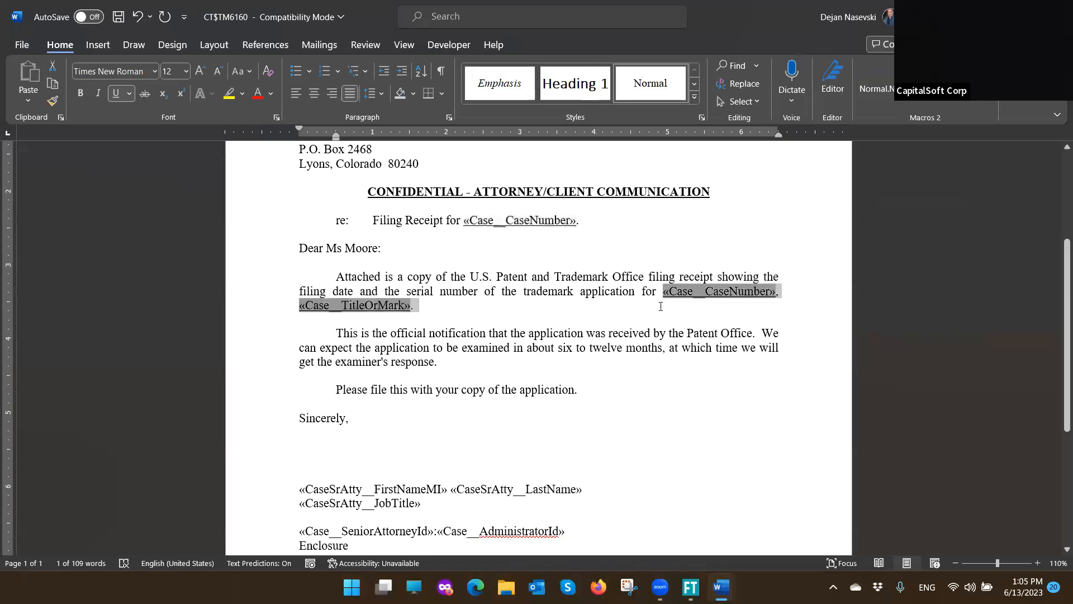
mouse_move(721, 587)
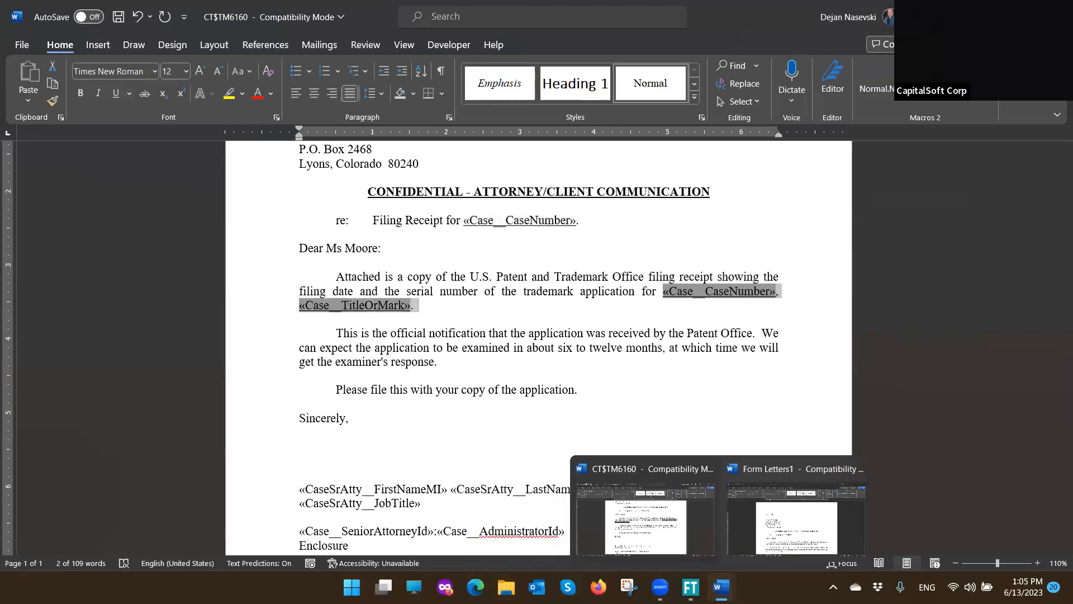
left_click(797, 503)
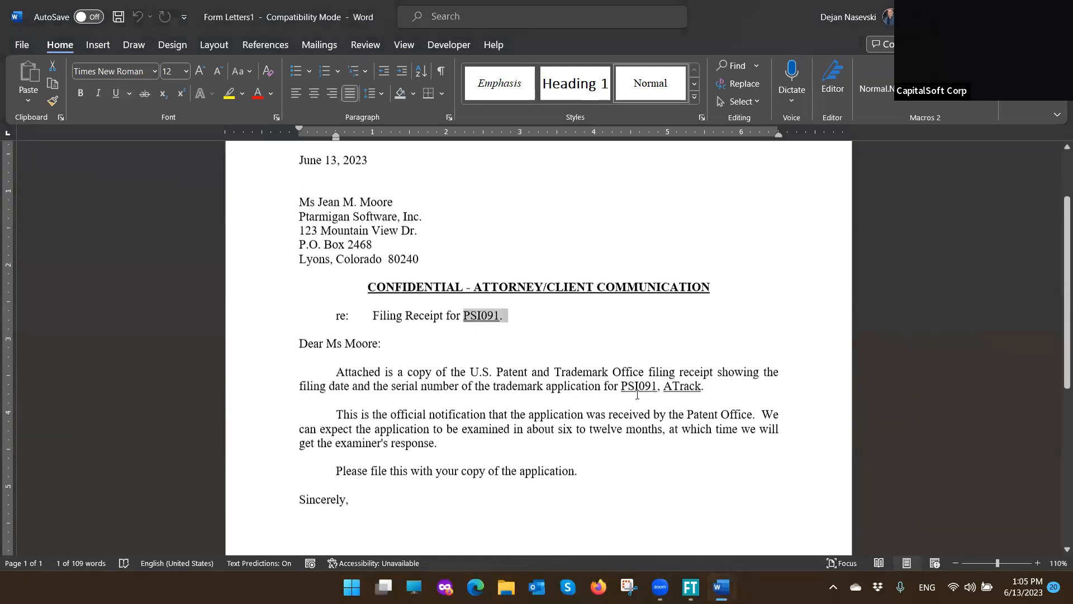
scroll(638, 395, "down", 1)
left_click_drag(621, 330, 707, 330)
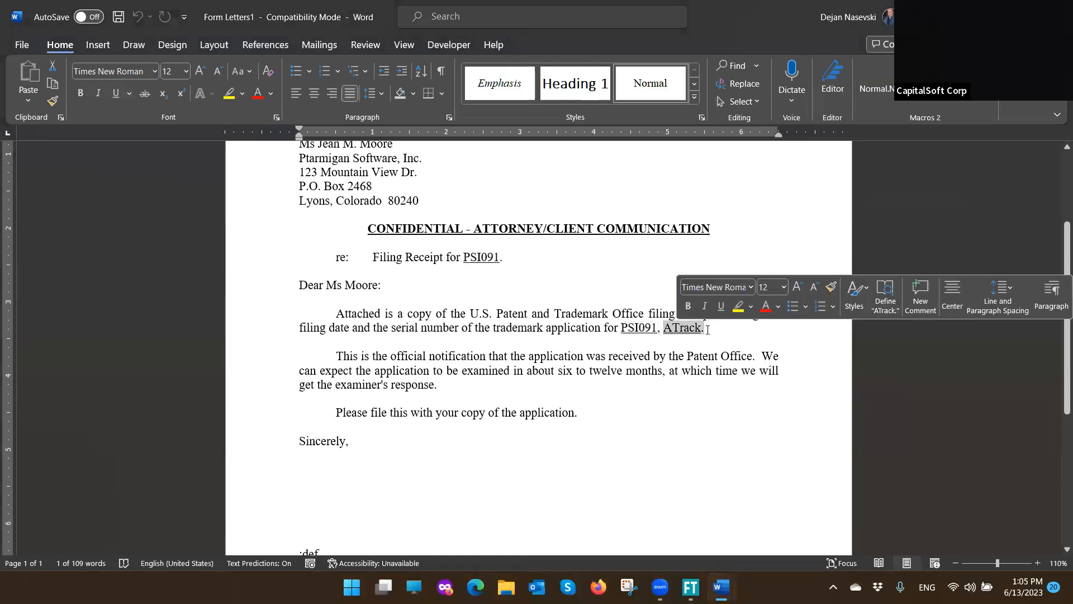
Compare the signature block of the merged letter with the senior attorney and administrator merge fields in the template
scroll(656, 340, "down", 5)
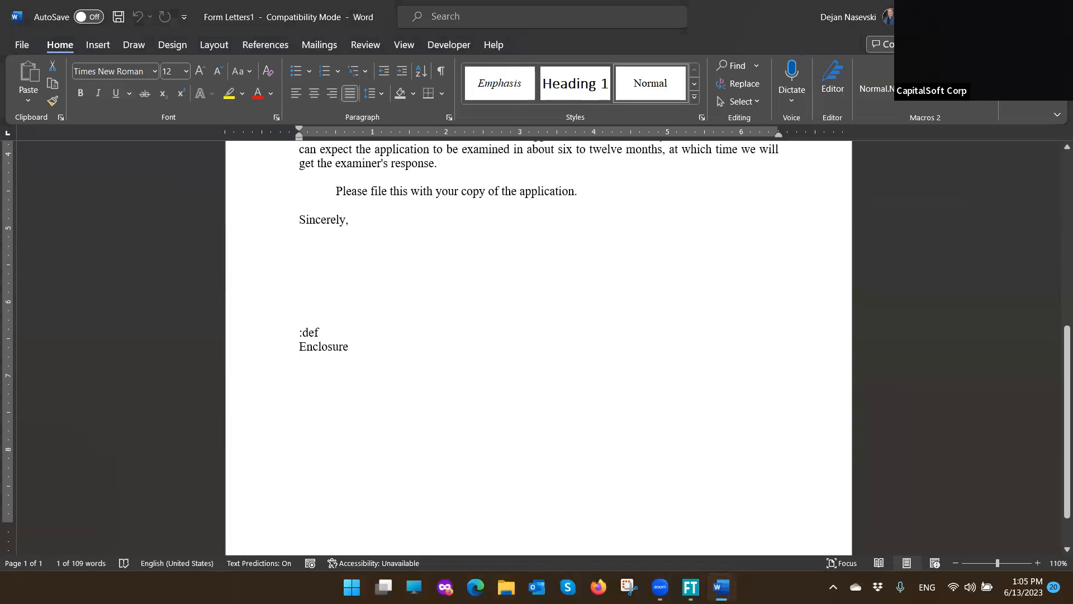
key("alt+Tab")
scroll(431, 385, "down", 4)
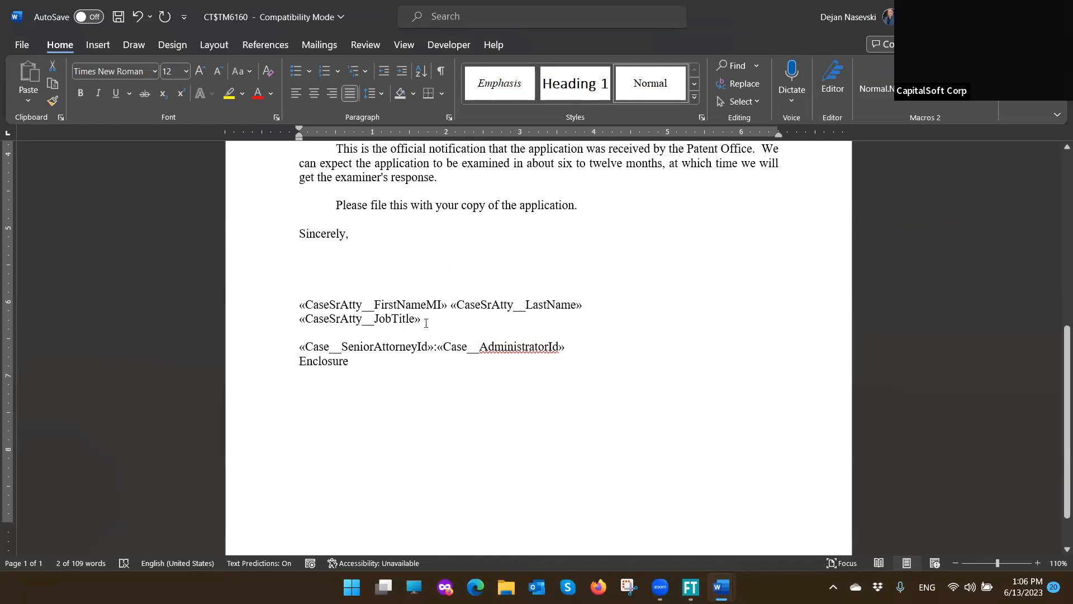
mouse_move(721, 587)
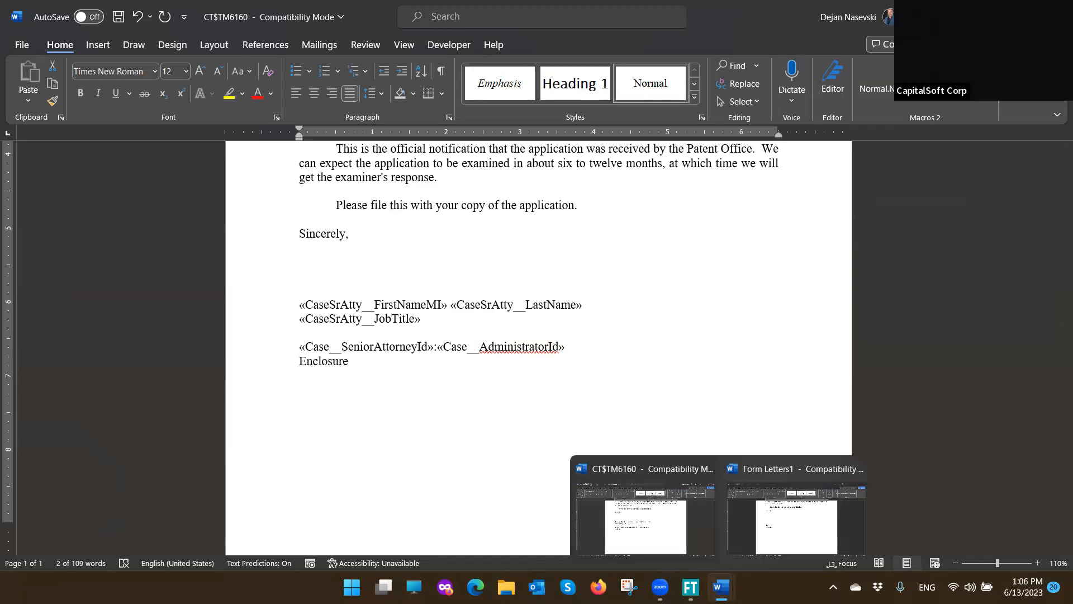
left_click(783, 493)
scroll(716, 244, "up", 10)
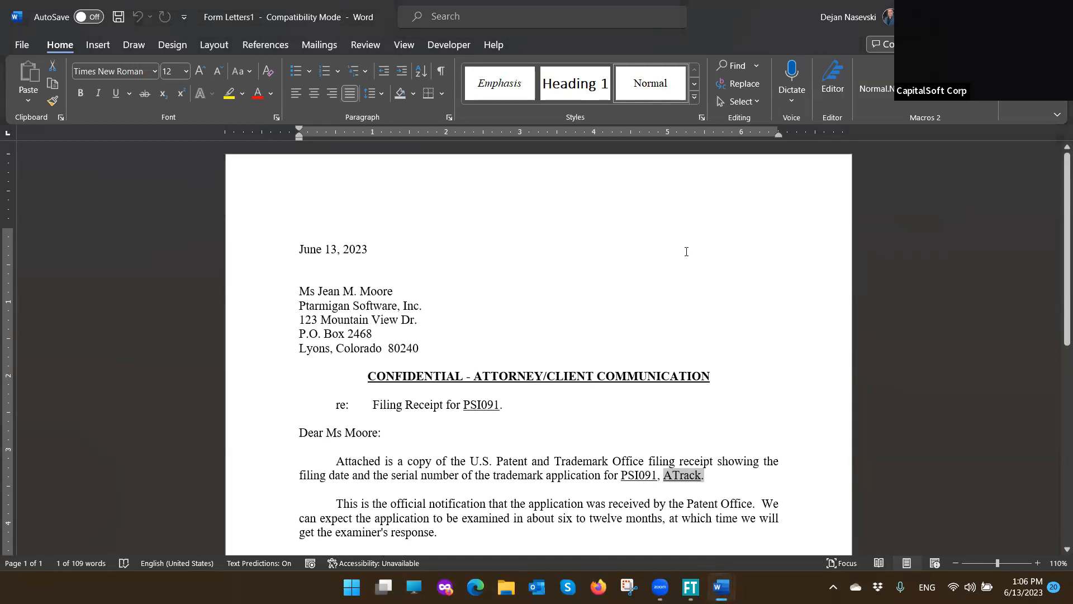
scroll(686, 252, "down", 6)
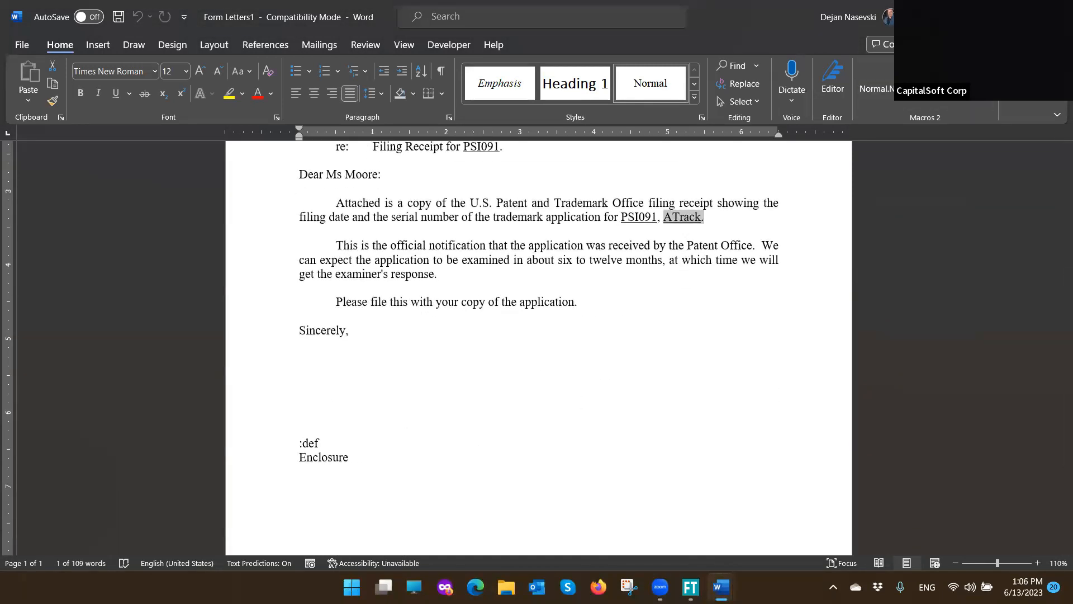
Close the merged letter and the CT$TM6160 template without saving changes
key("ctrl+w")
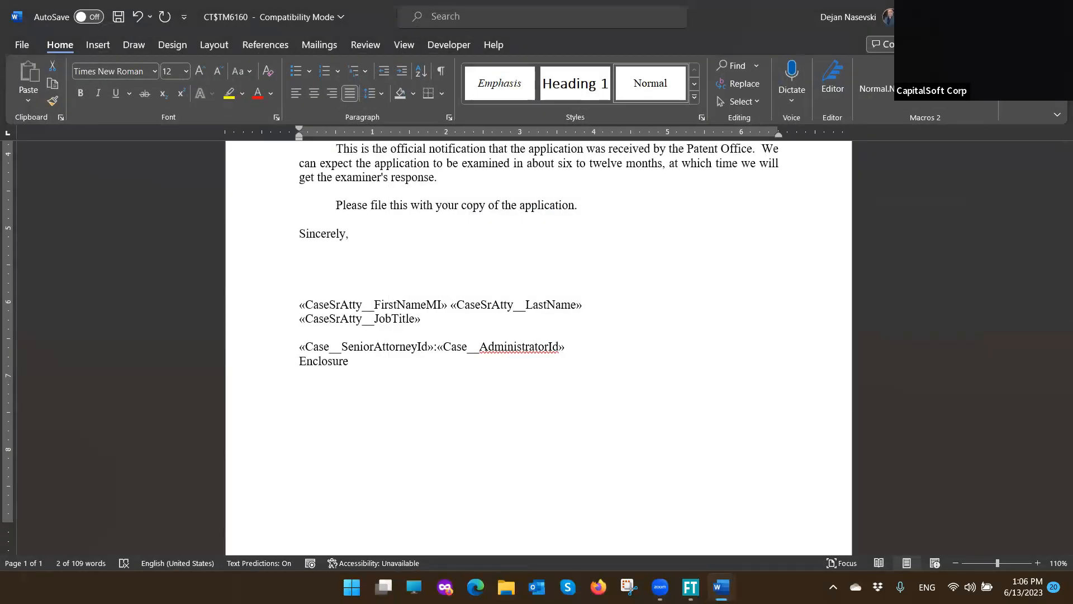
key("ctrl+w")
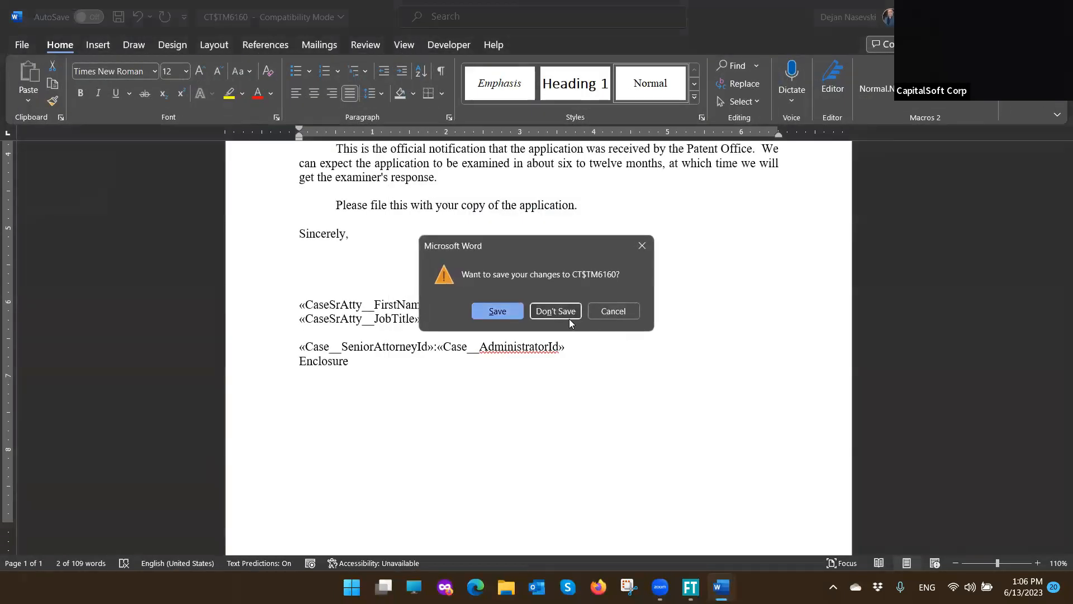
left_click(568, 318)
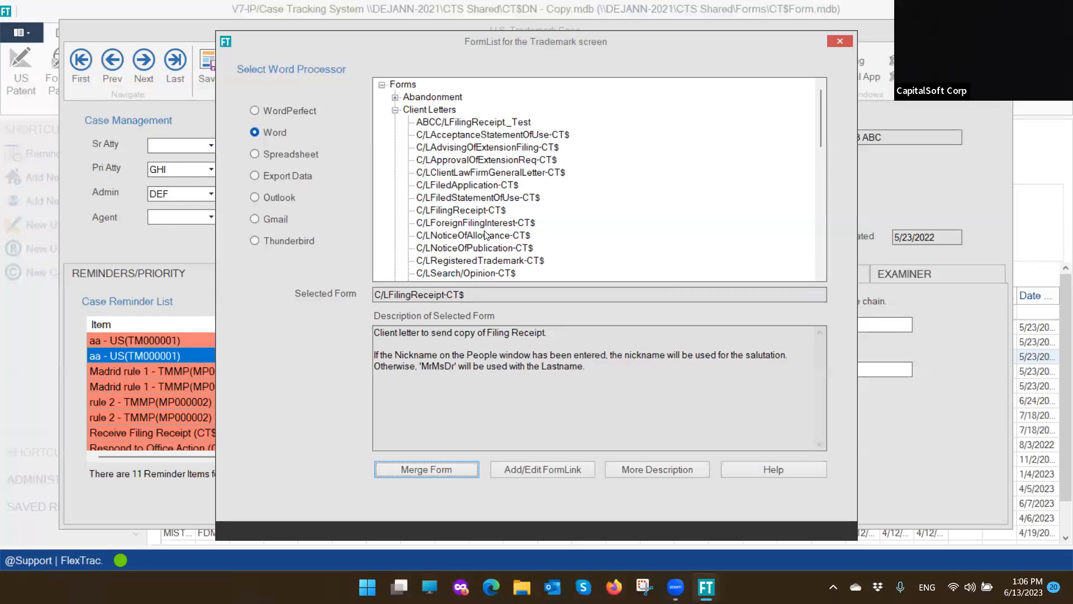
Open the form link record of the C/LFiledStatementOfUse-CT$ client letter and check its pattern file name and form link name
left_click(485, 234)
left_click(486, 161)
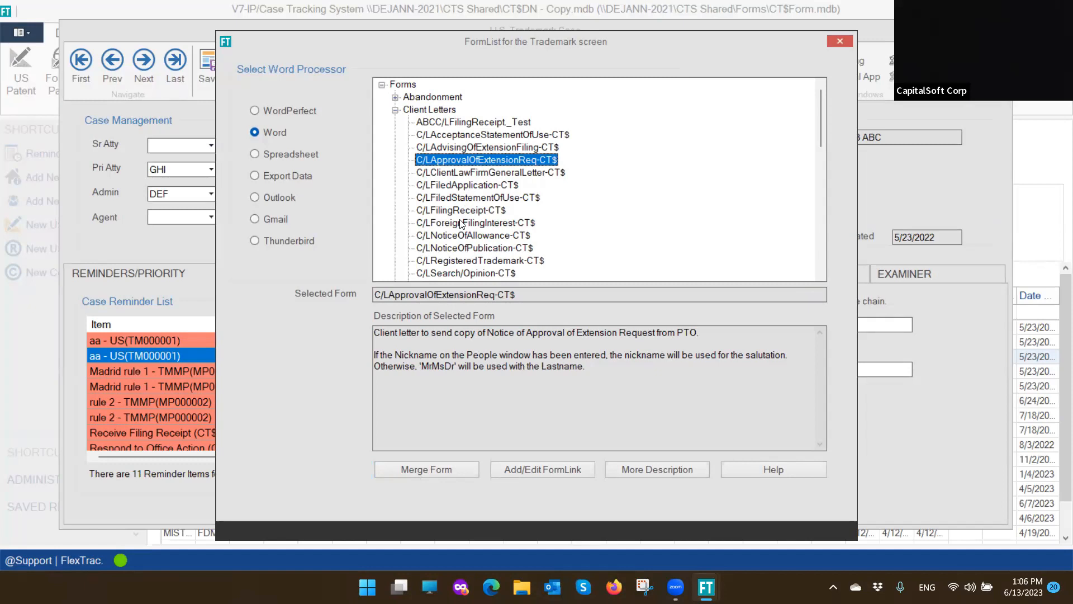
left_click(454, 197)
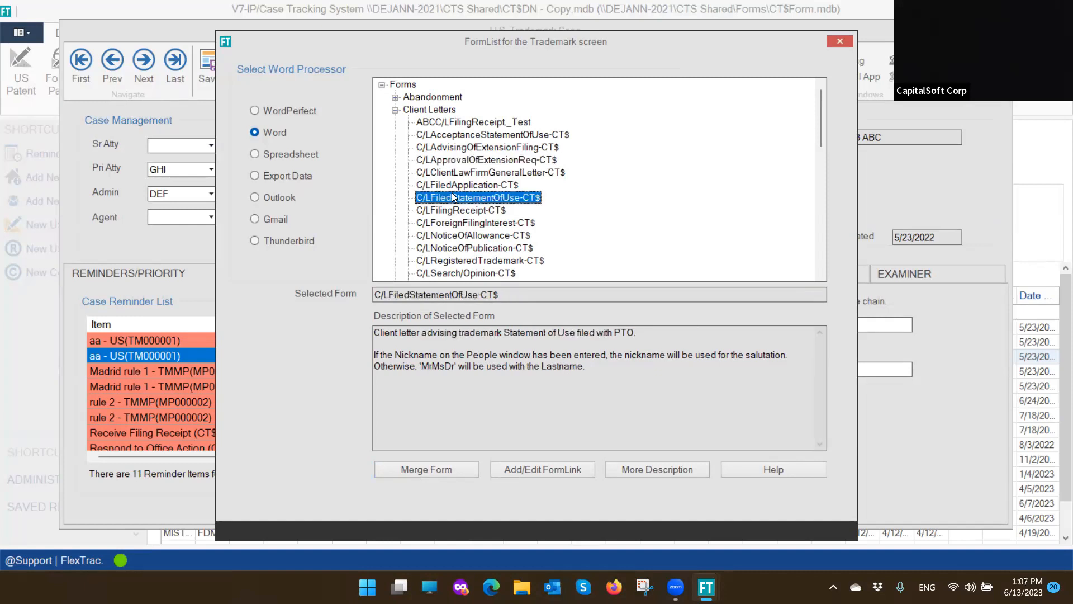
left_click(534, 469)
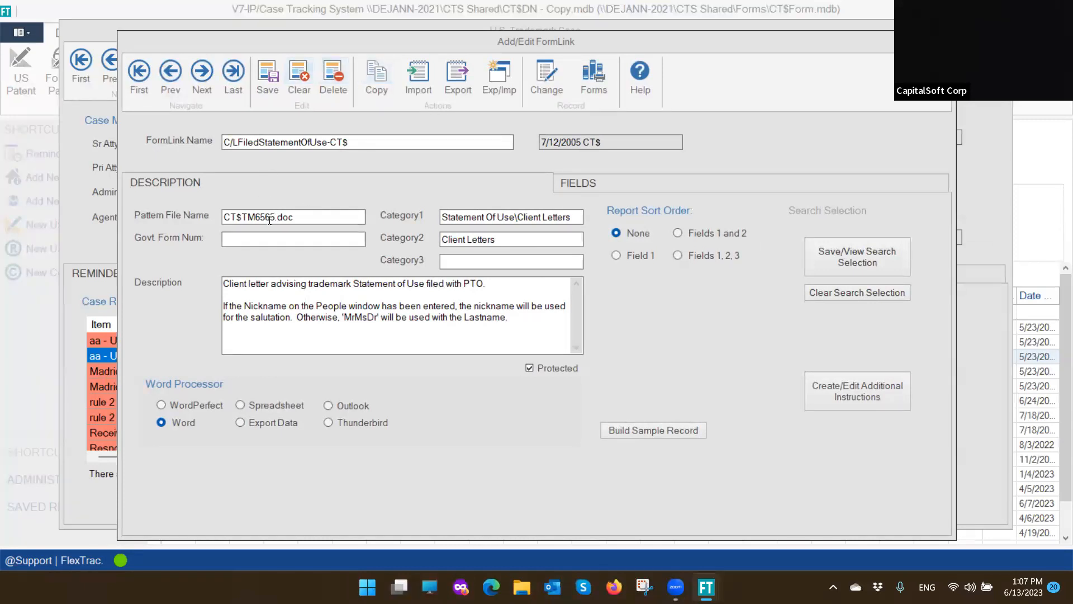
left_click_drag(271, 217, 192, 214)
left_click_drag(273, 142, 190, 137)
Copy the form link as ABCC/LFiledStatementOfUseTest1 with the pattern file name 9ABCTM6565.doc
left_click(376, 81)
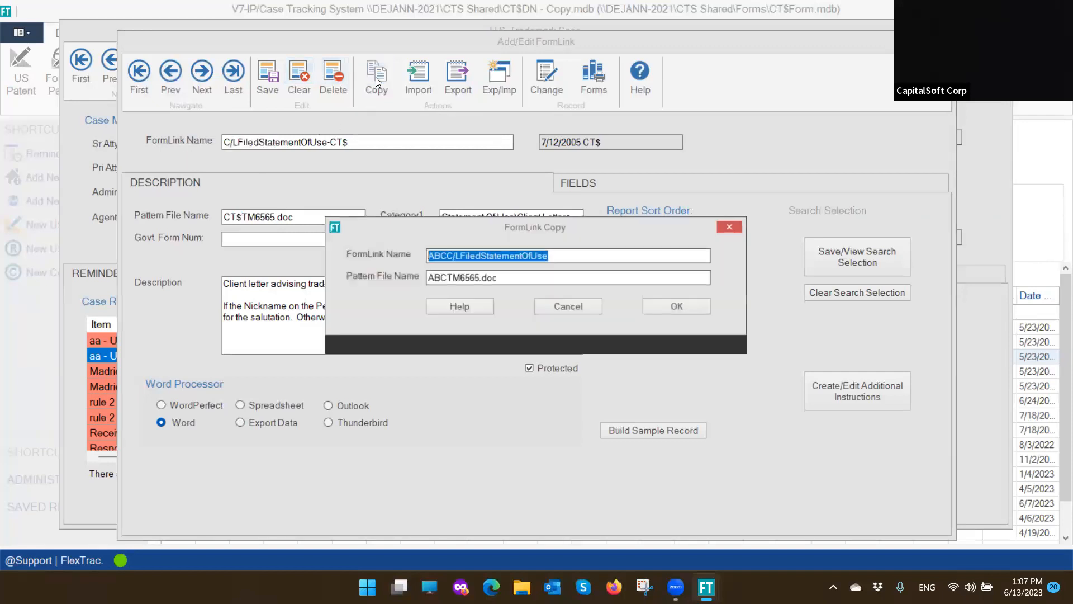
left_click(573, 256)
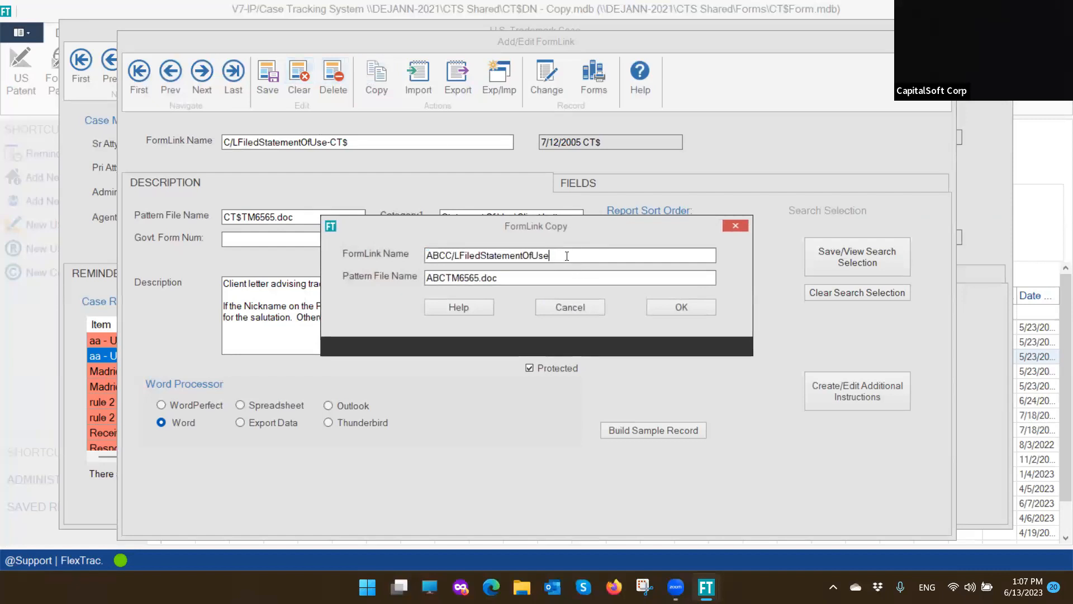
type("Test!")
key("BackSpace")
type("1")
type("9")
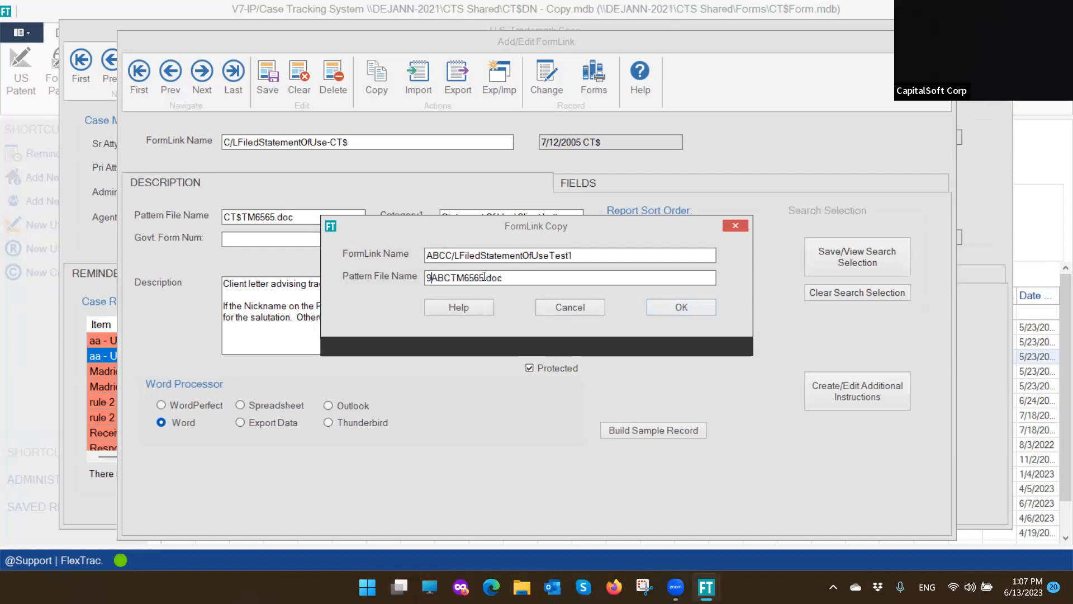
left_click_drag(484, 276, 401, 279)
left_click(667, 305)
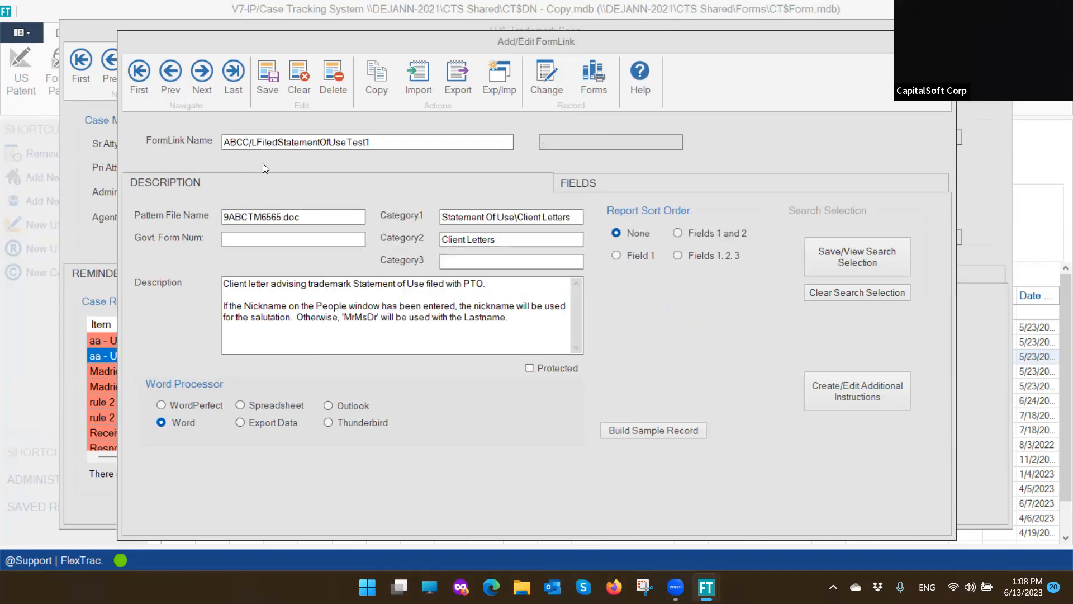
Review the selected merge fields and the available field categories of the ABCC/LFiledStatementOfUseTest1 form link
left_click(587, 185)
scroll(268, 425, "down", 5)
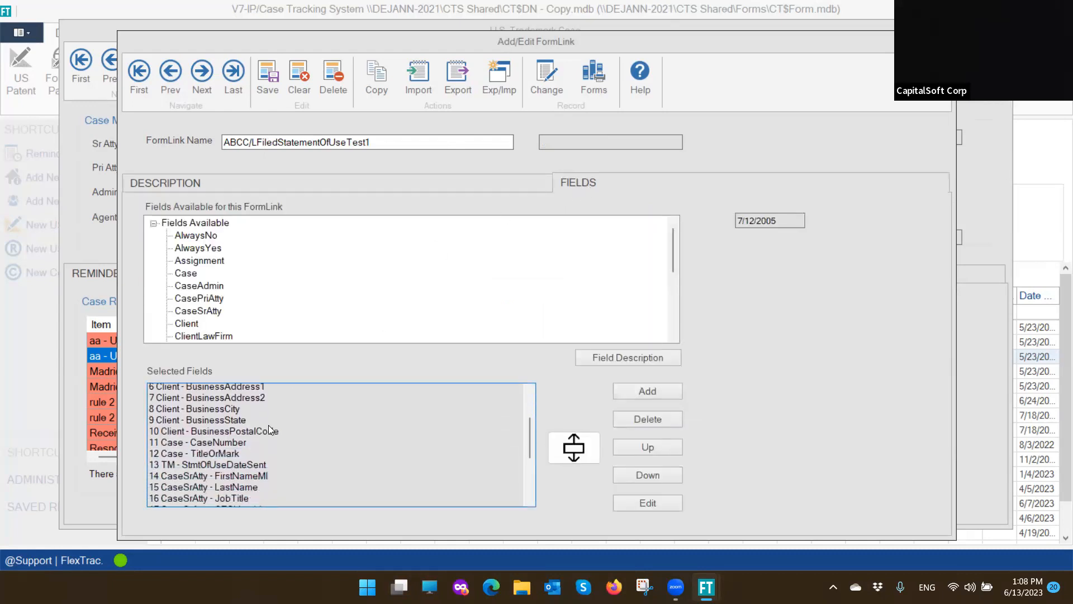
scroll(268, 429, "down", 1)
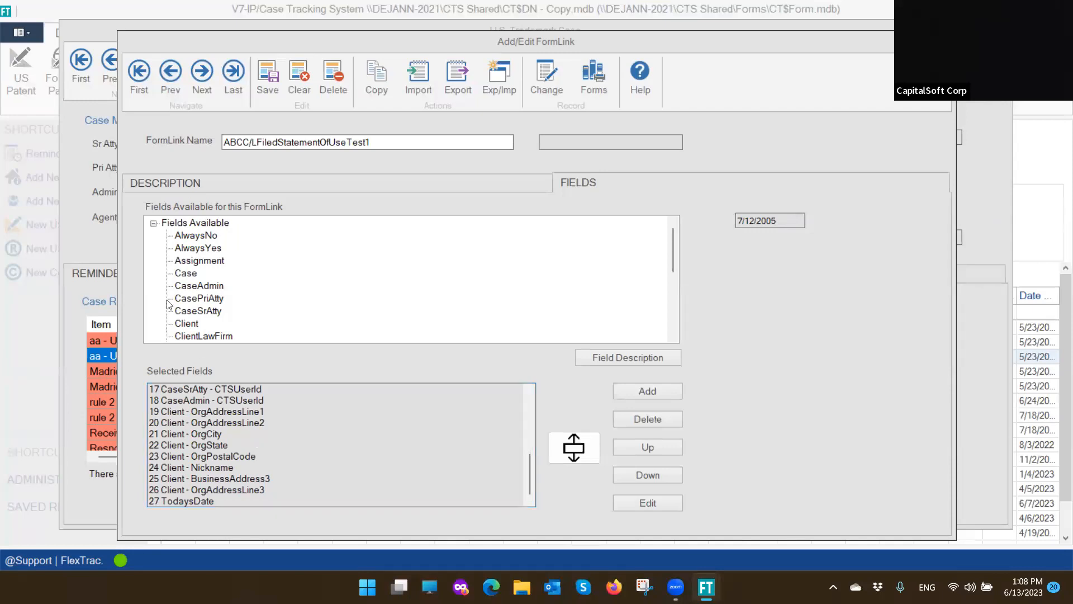
scroll(185, 282, "down", 2)
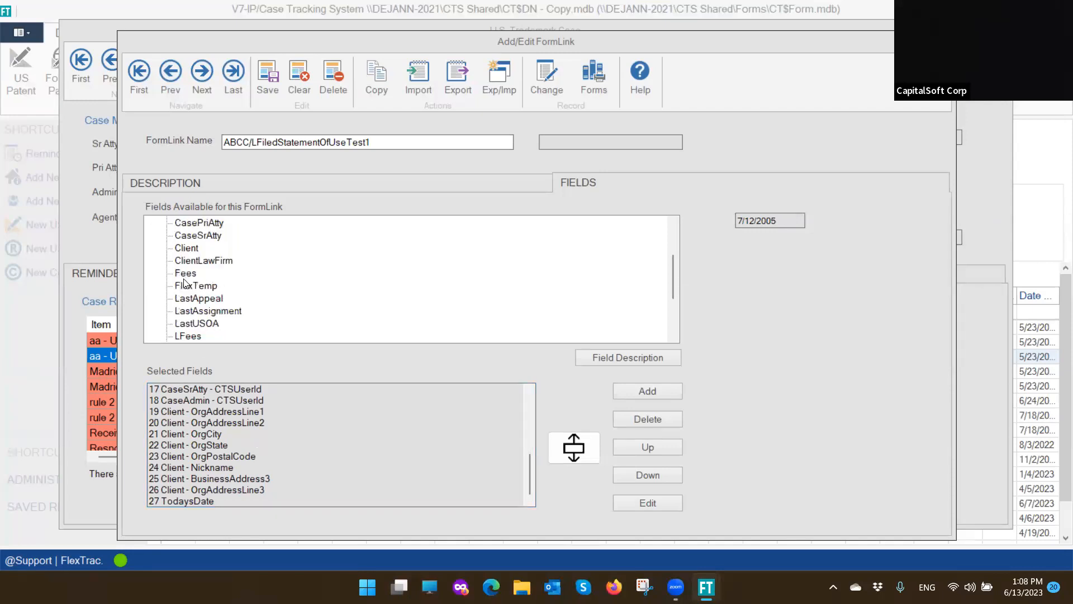
scroll(191, 455, "up", 5)
scroll(191, 454, "up", 1)
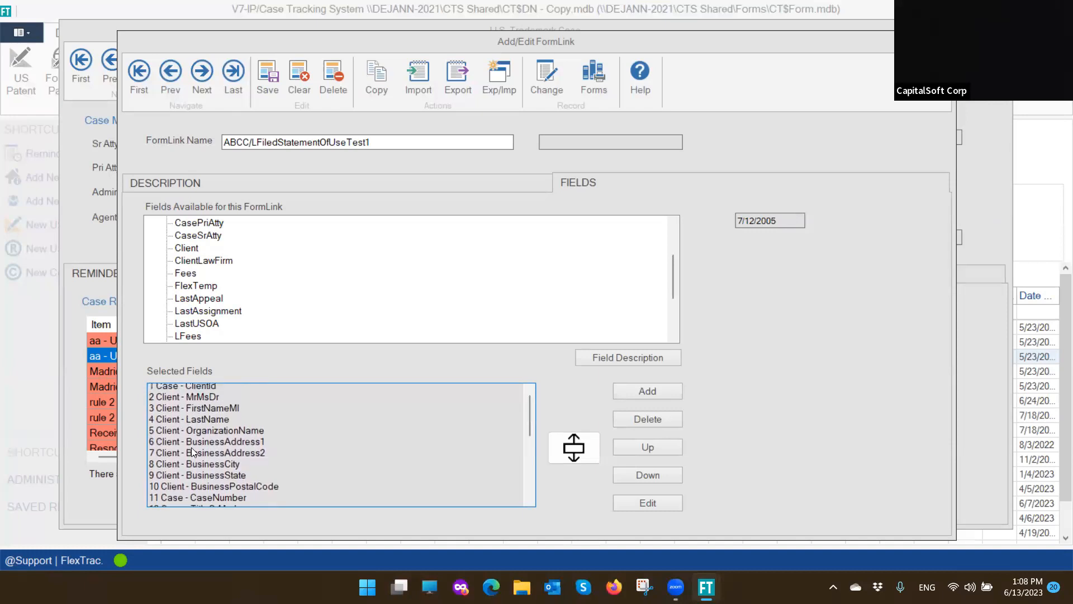
Add the CaseNumber field from the Case category to the form link's selected fields
left_click(193, 248)
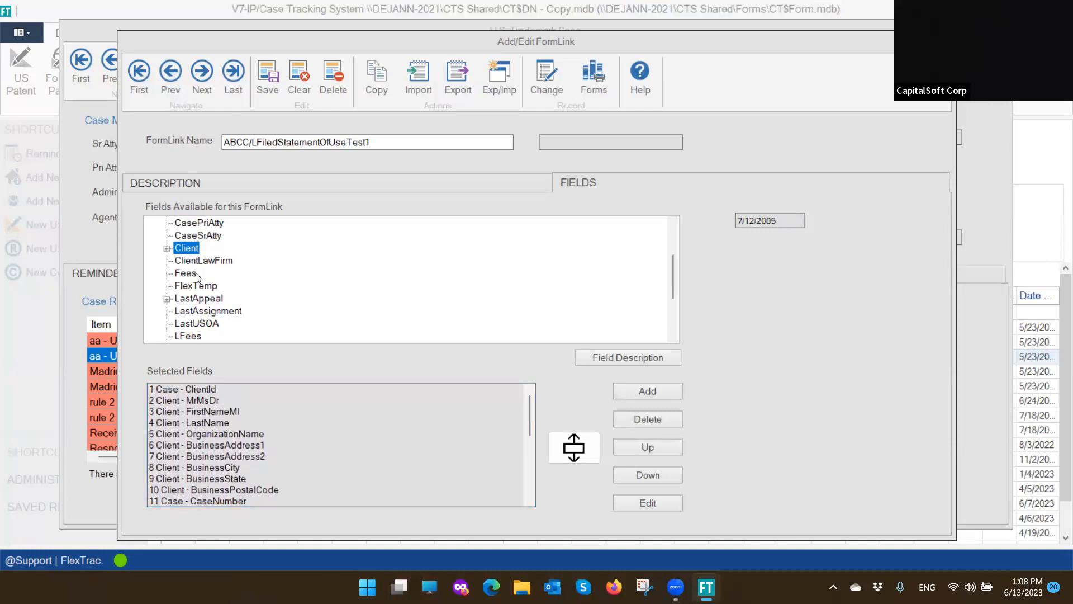
scroll(196, 274, "up", 2)
left_click(186, 273)
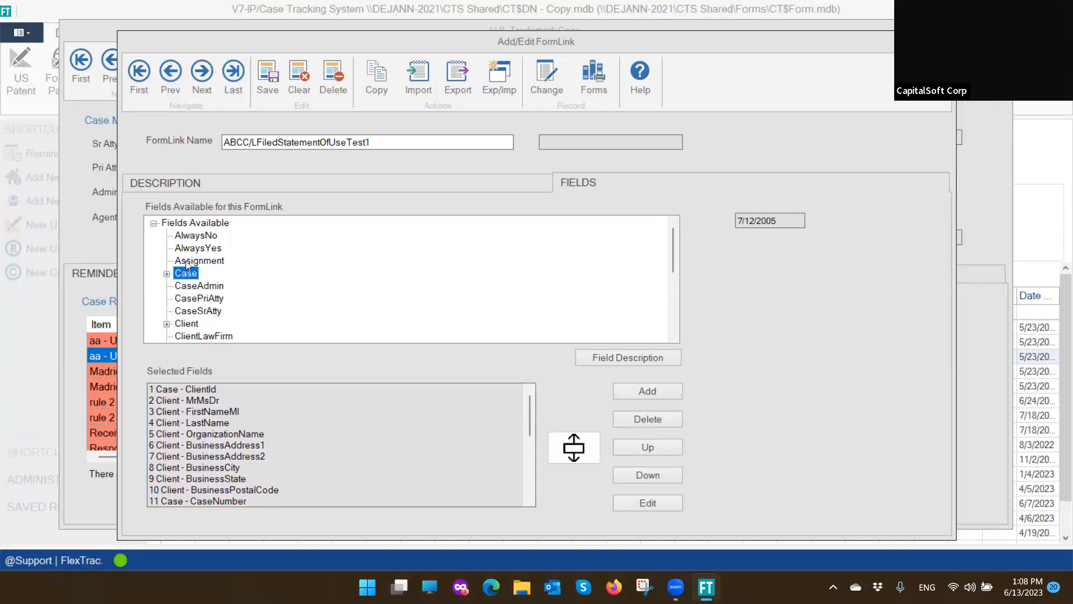
left_click(167, 274)
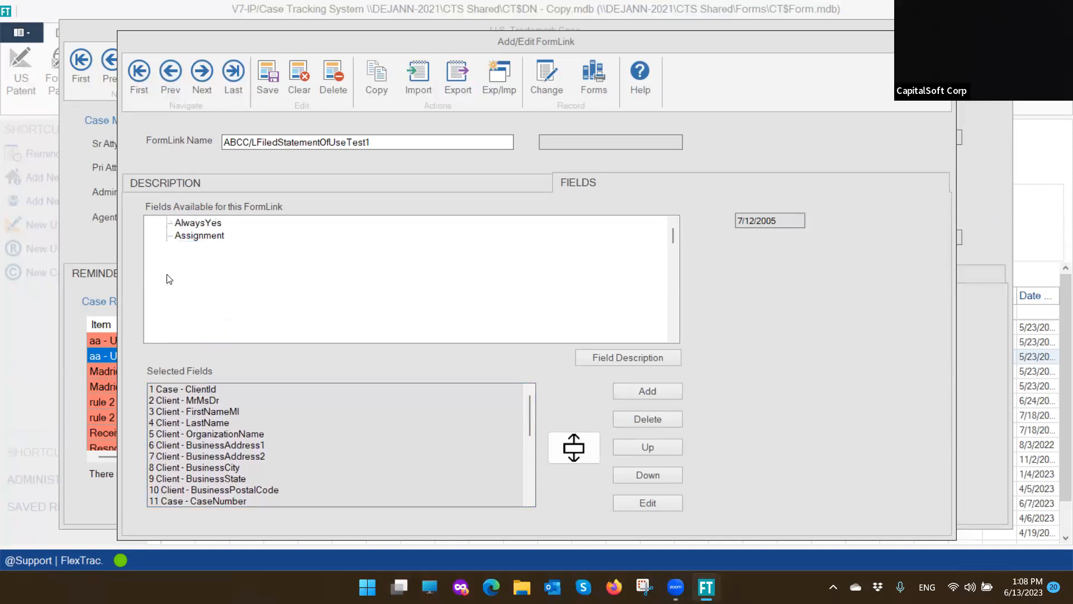
scroll(254, 311, "down", 1)
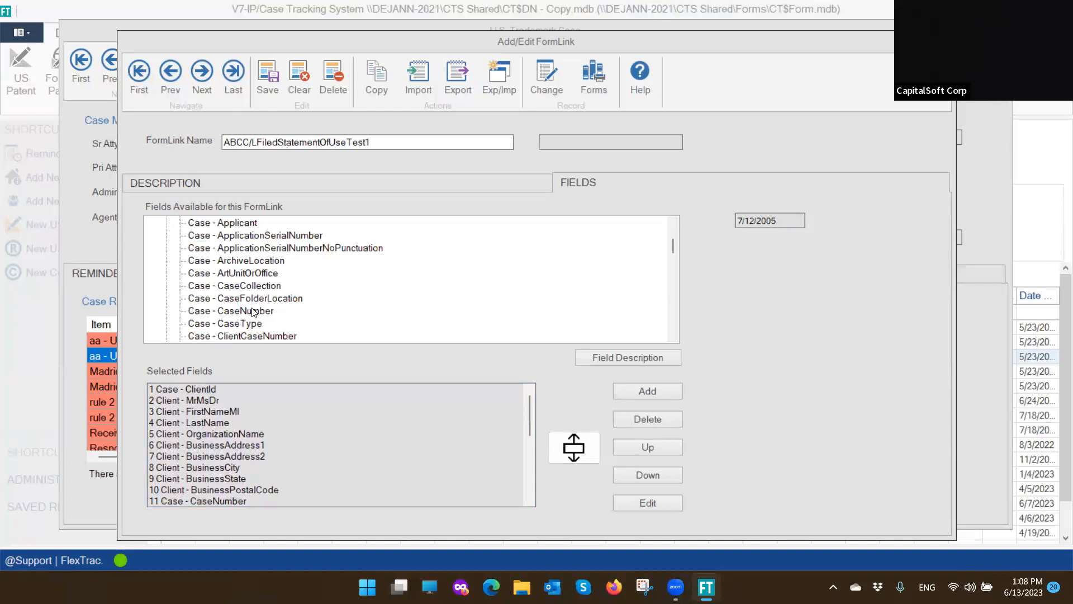
scroll(254, 312, "down", 1)
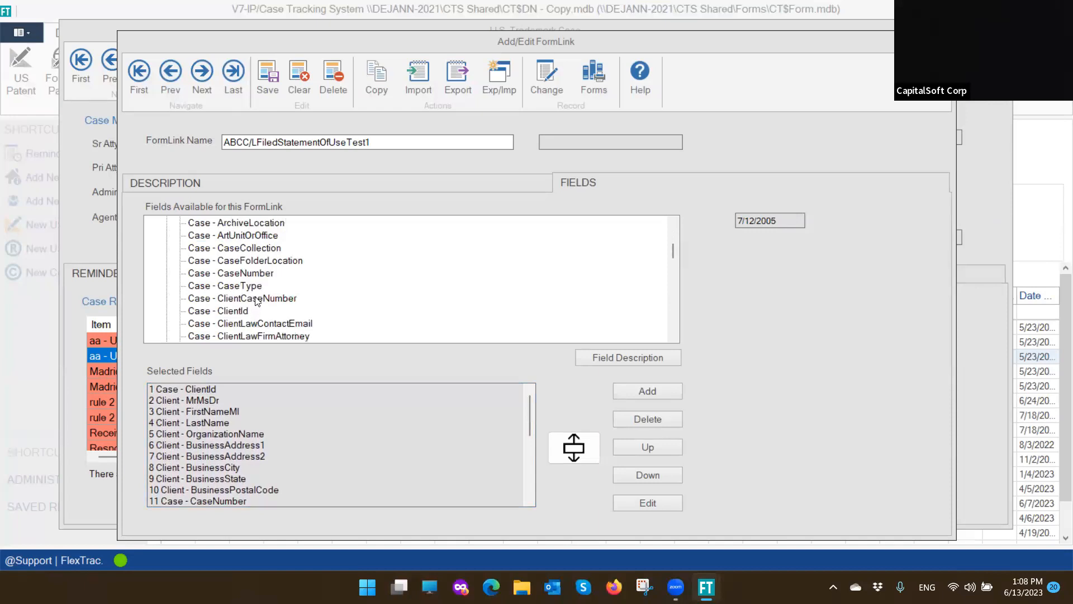
left_click(245, 312)
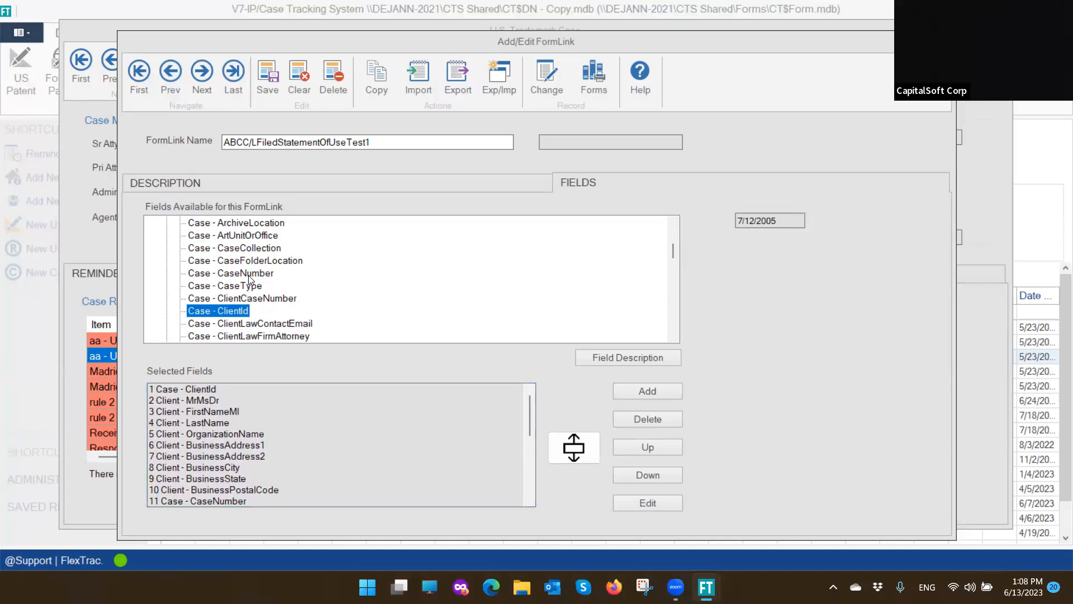
double_click(249, 275)
scroll(253, 453, "up", 6)
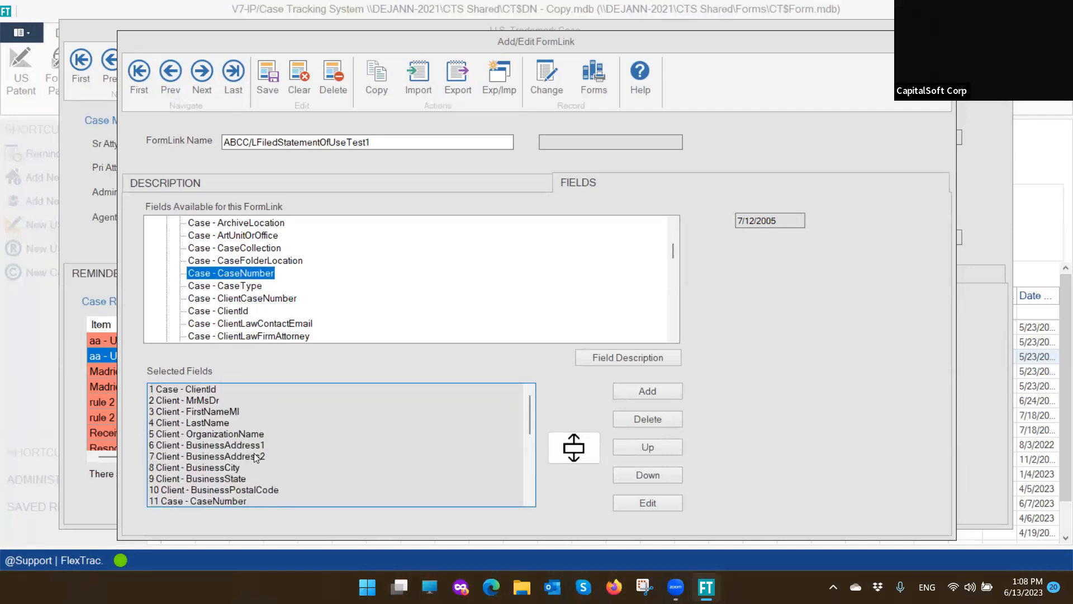
Add the CaseCollection field from the Case category to the form link's selected fields
scroll(246, 324, "down", 5)
scroll(246, 309, "down", 4)
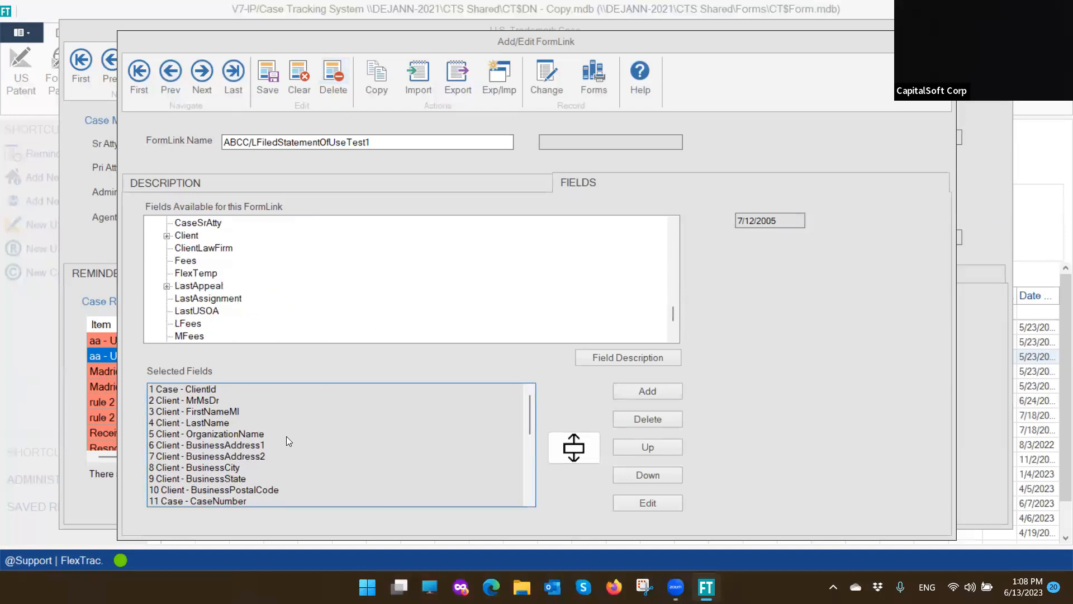
scroll(223, 280, "up", 9)
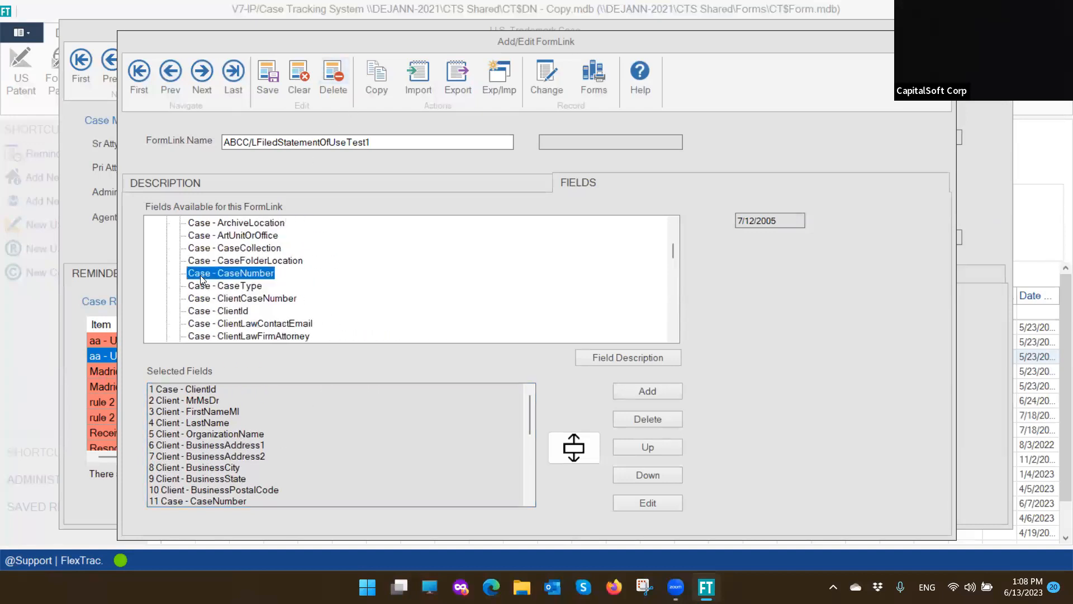
left_click(247, 261)
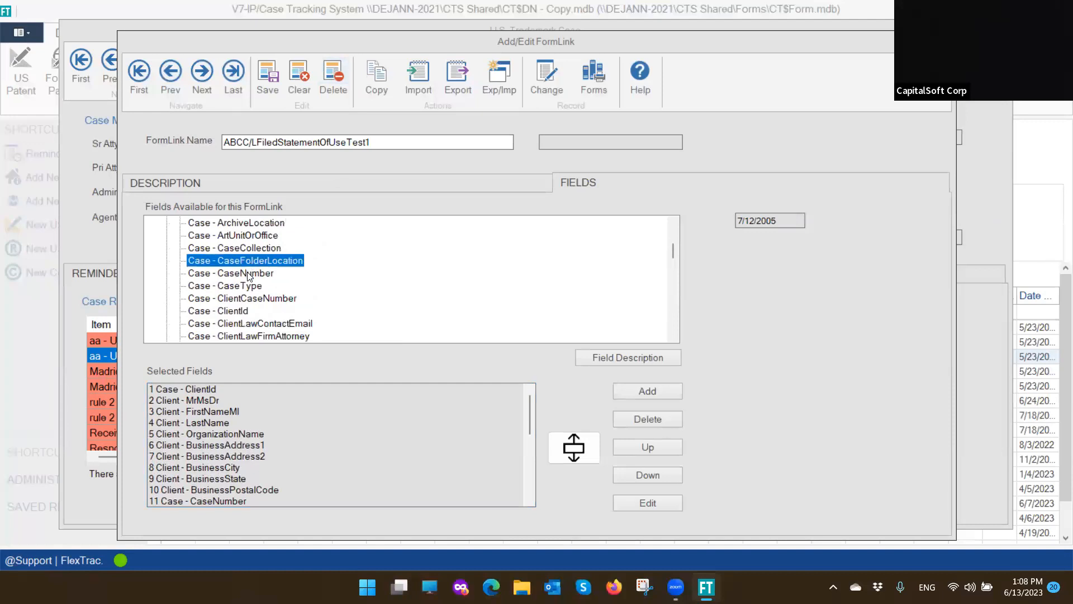
scroll(289, 451, "down", 6)
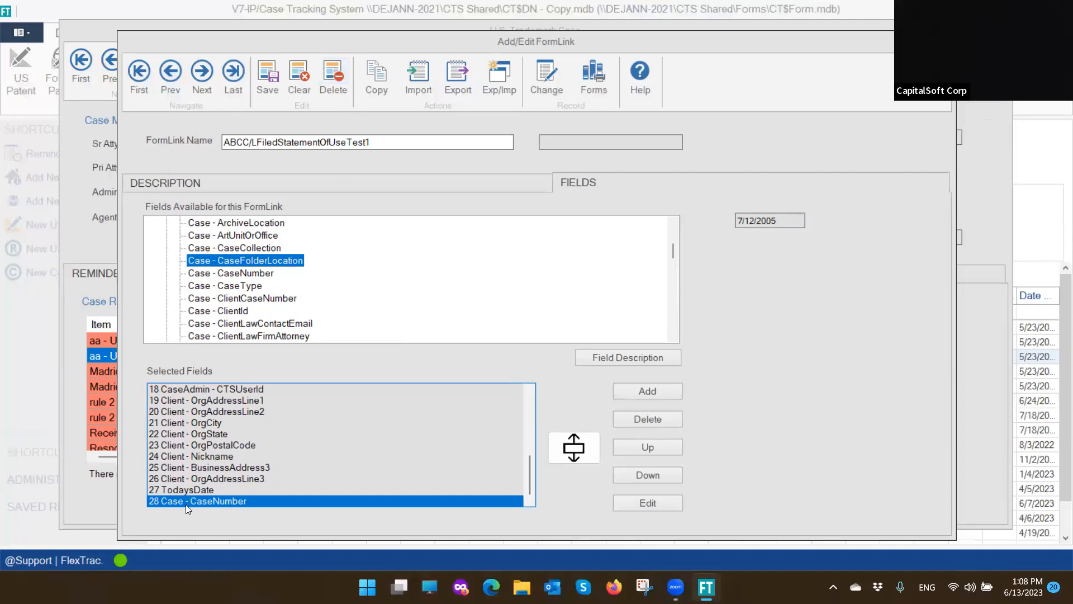
left_click(251, 255)
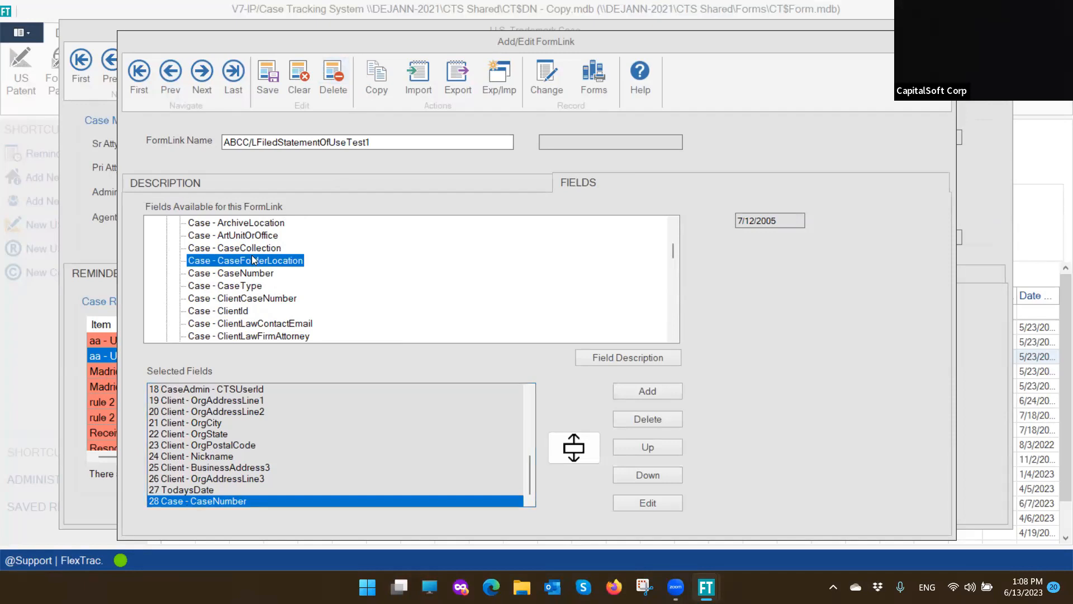
left_click(255, 249)
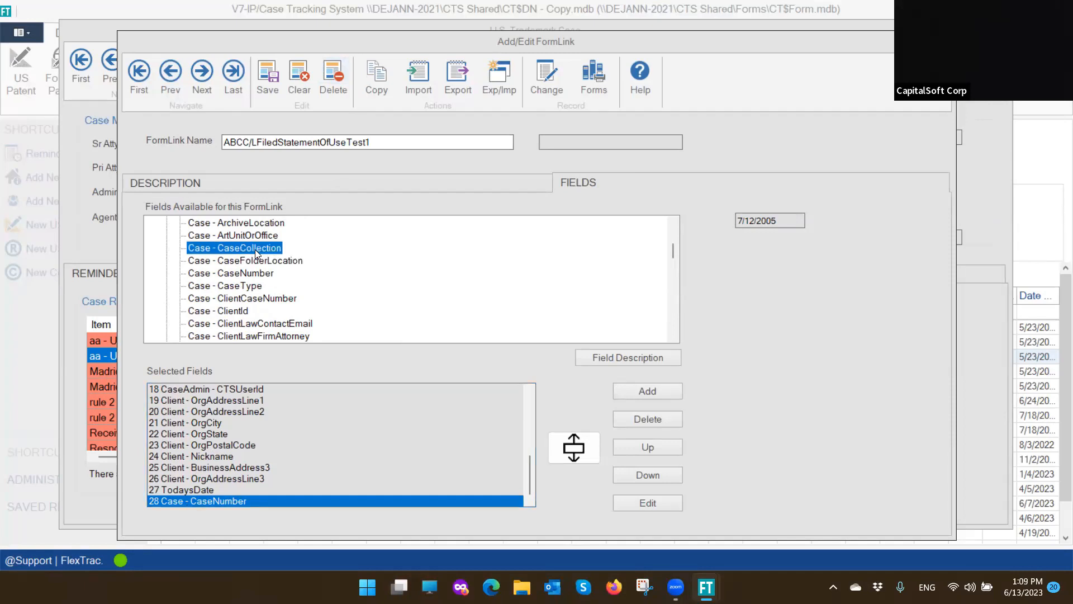
left_click(641, 395)
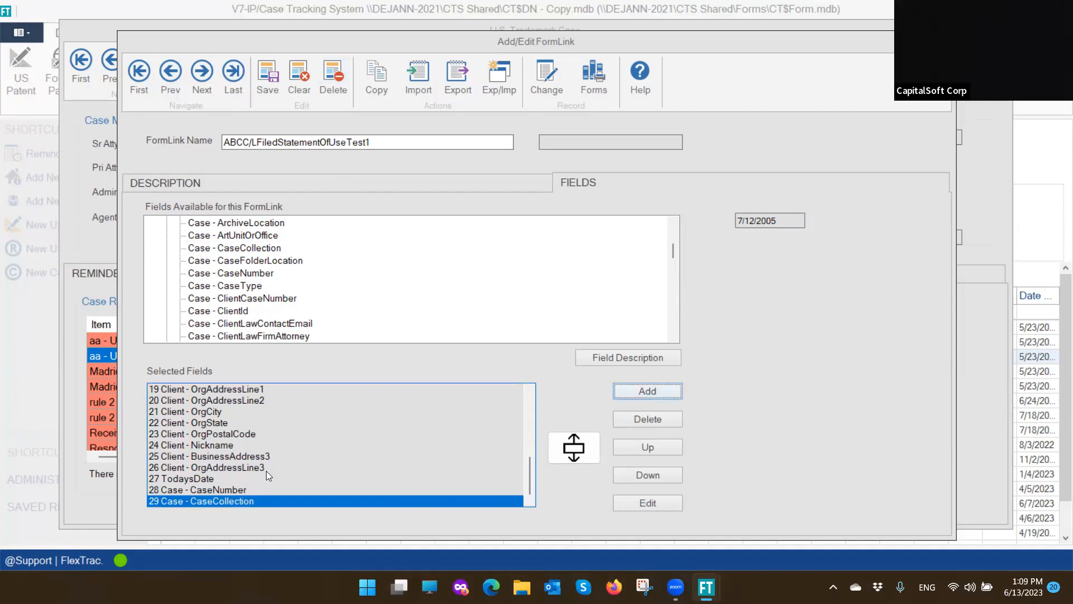
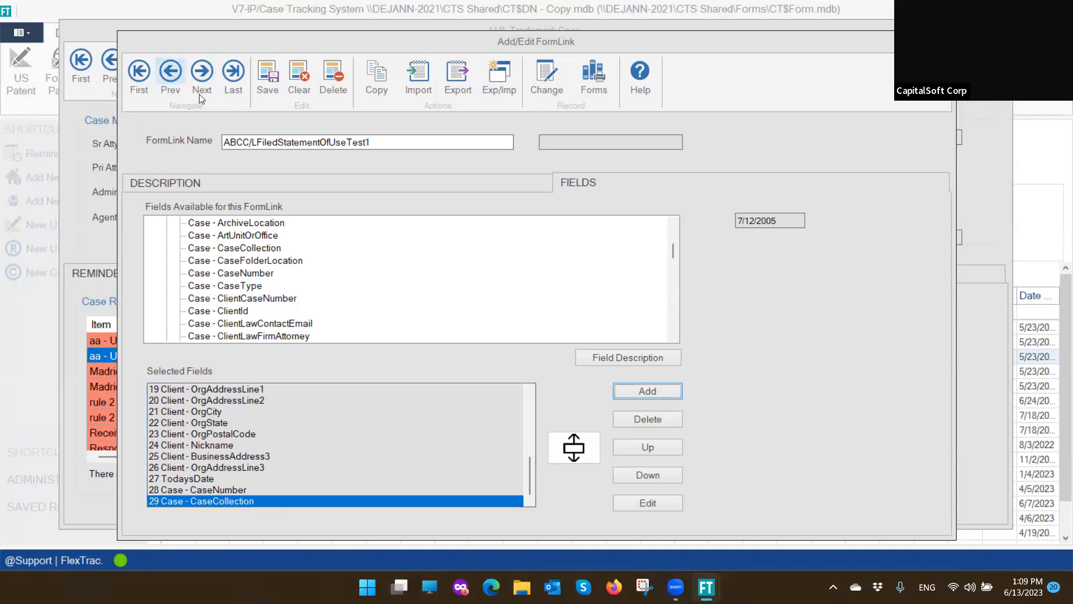
Save the form link, build its sample record and close the form link record
left_click(267, 79)
left_click(397, 183)
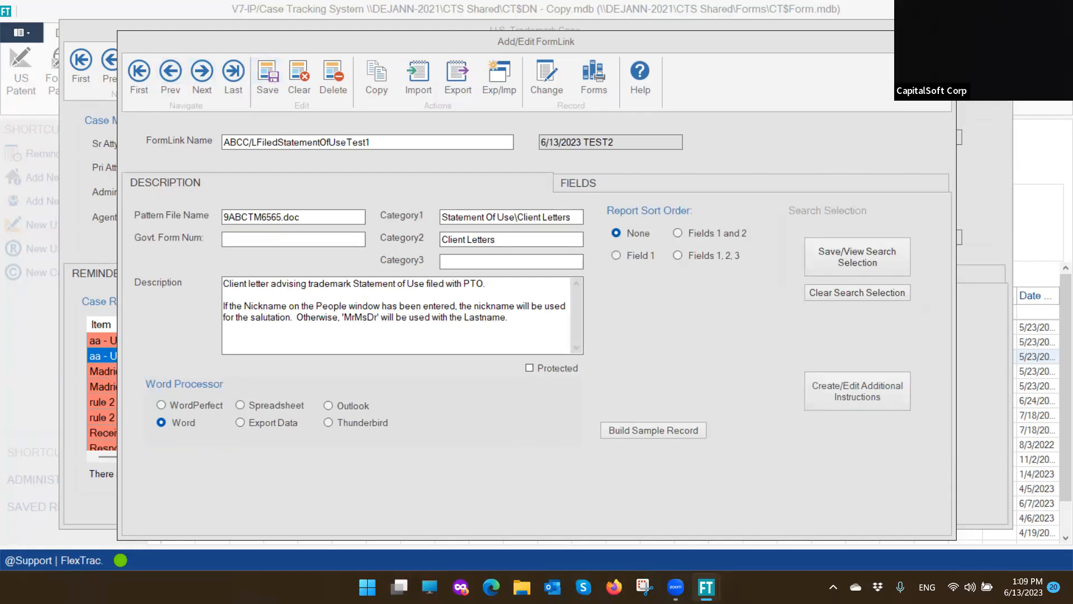
left_click(658, 431)
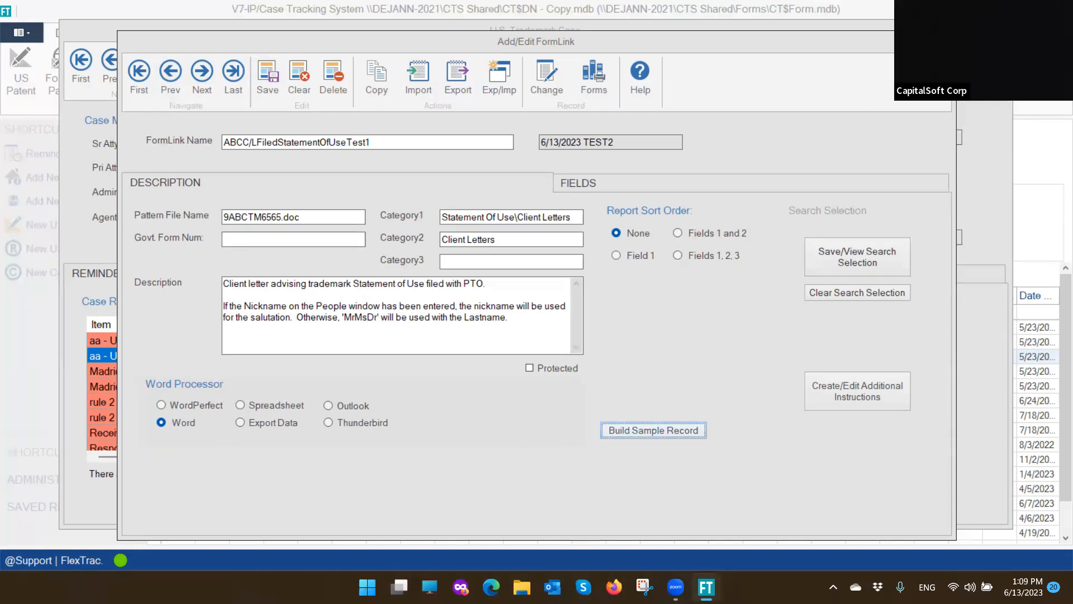
left_click(939, 41)
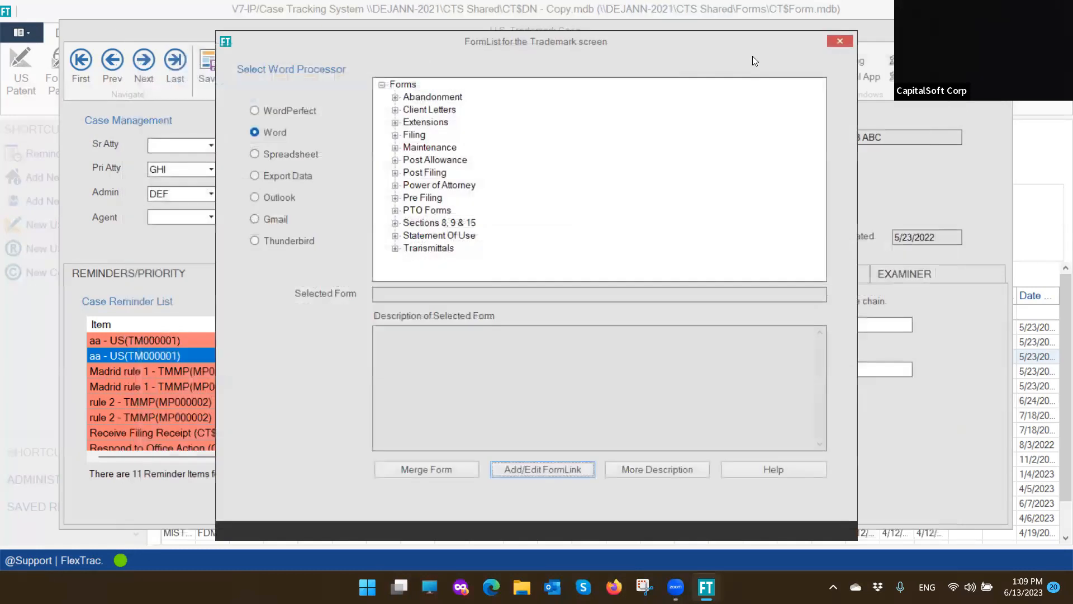
Merge the ABCC/LFiledStatementOfUseTest1 client letter into Word, allowing the database data to be placed in the document
left_click(396, 112)
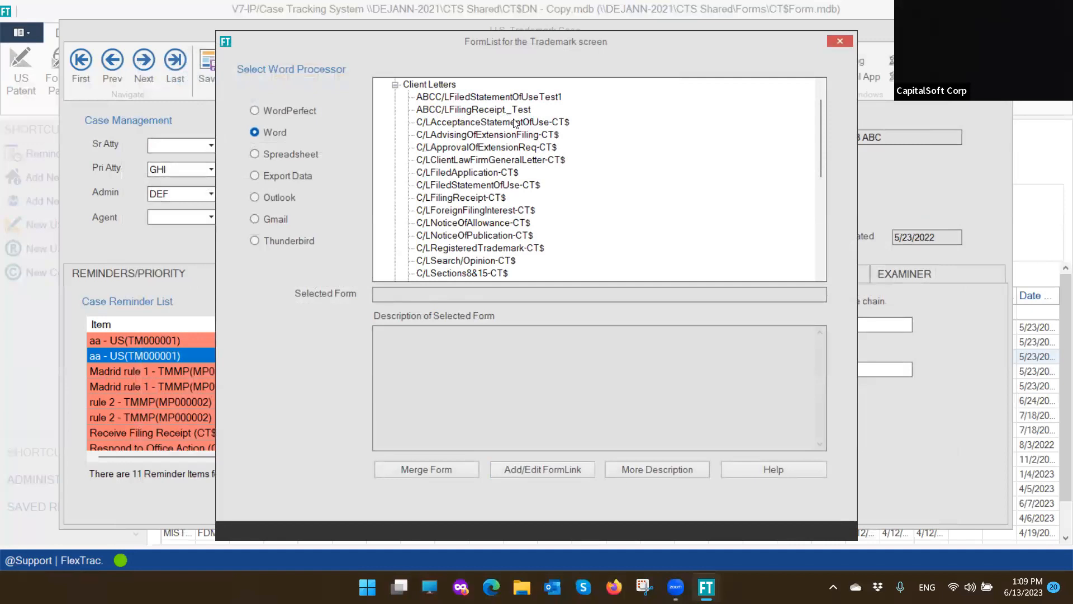
left_click(523, 160)
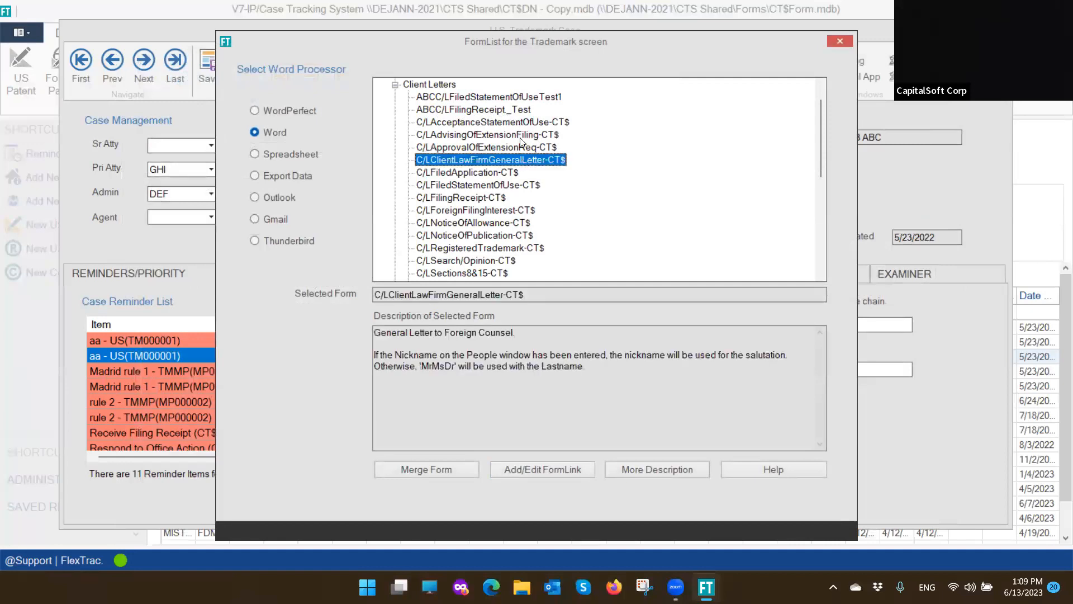
left_click(494, 97)
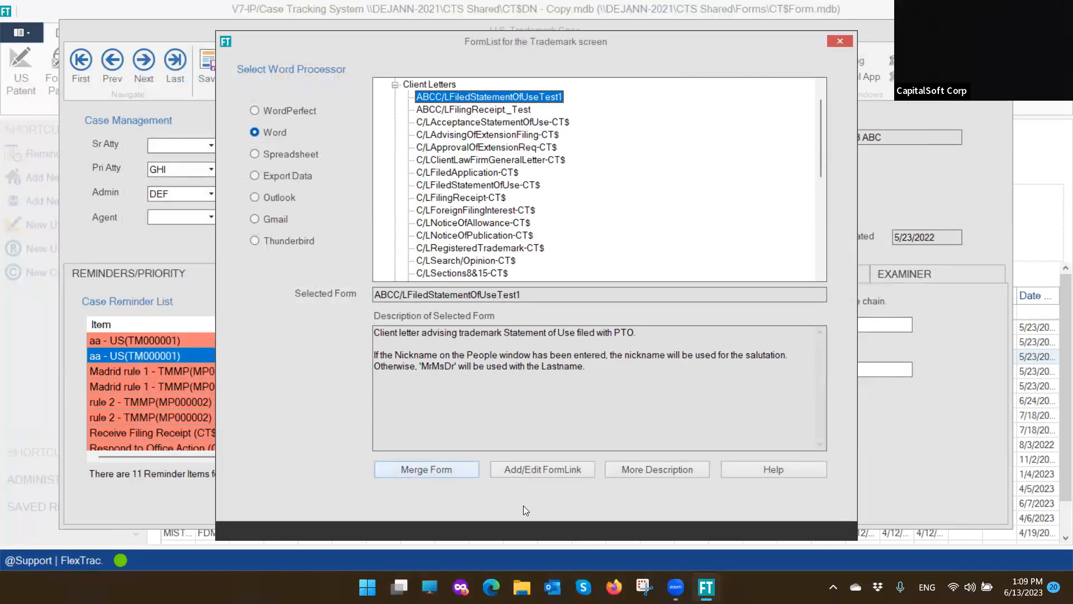
left_click(446, 468)
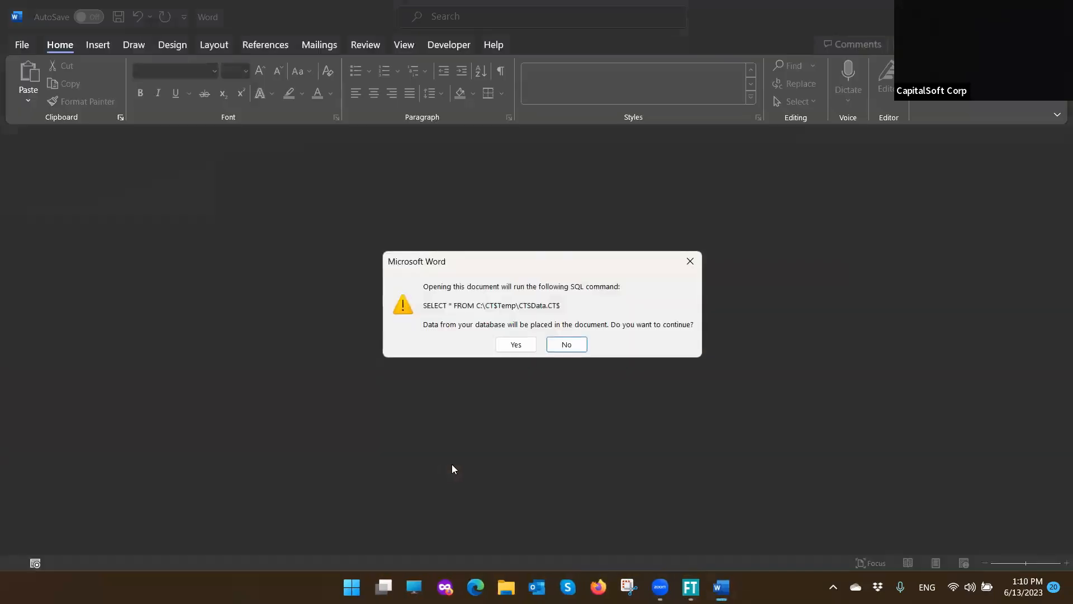
left_click(516, 344)
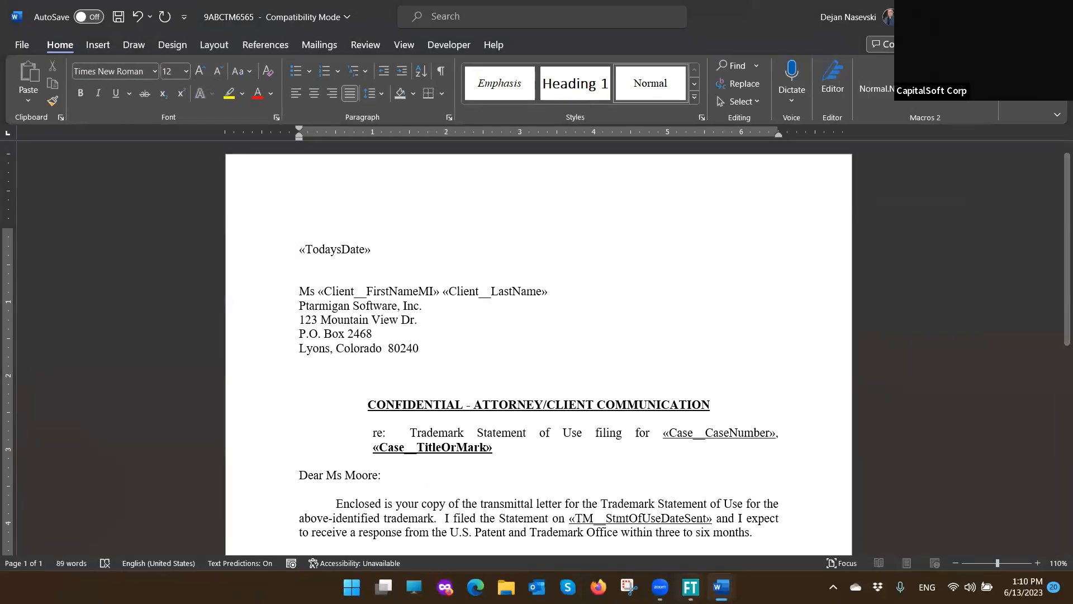
Review the merged Form Letters1 document and close it without saving, leaving the 9ABCTM6565 template open
mouse_move(722, 586)
left_click(777, 526)
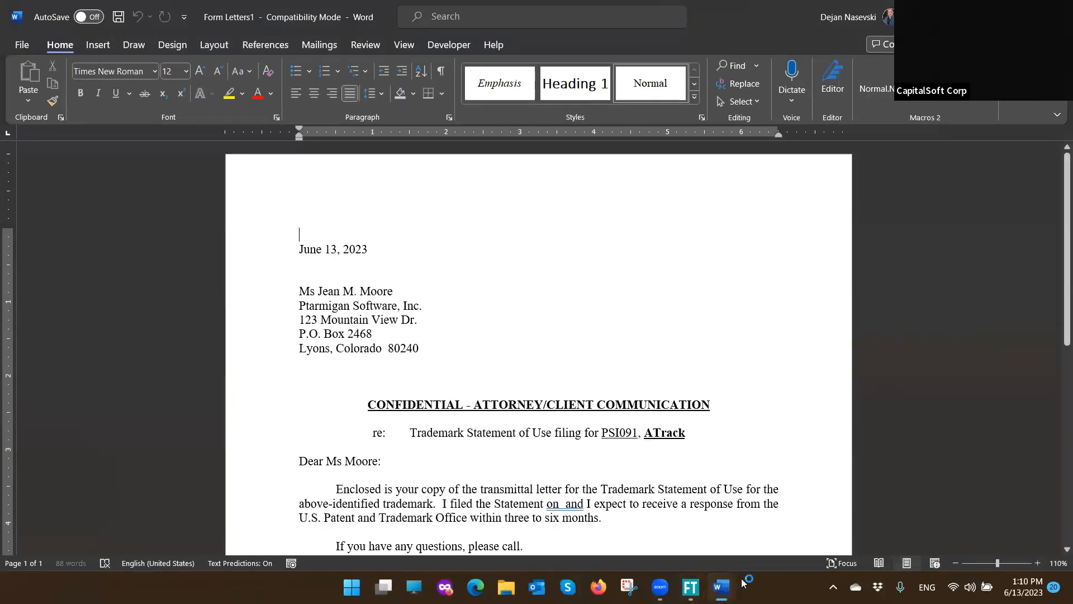
scroll(632, 379, "down", 6)
scroll(631, 379, "up", 3)
scroll(632, 379, "up", 3)
key("ctrl+w")
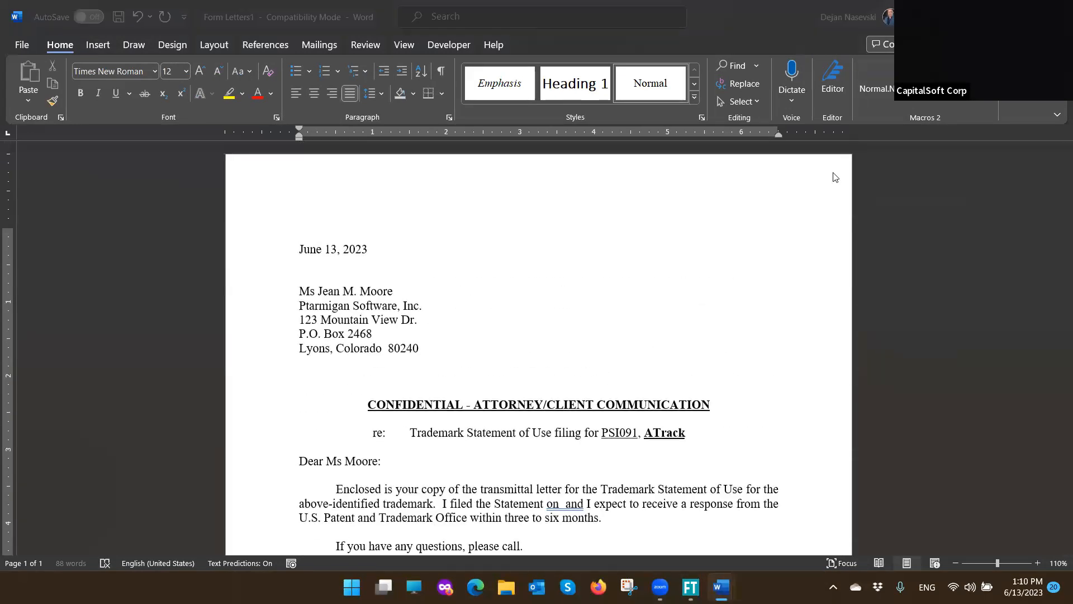
left_click(589, 367)
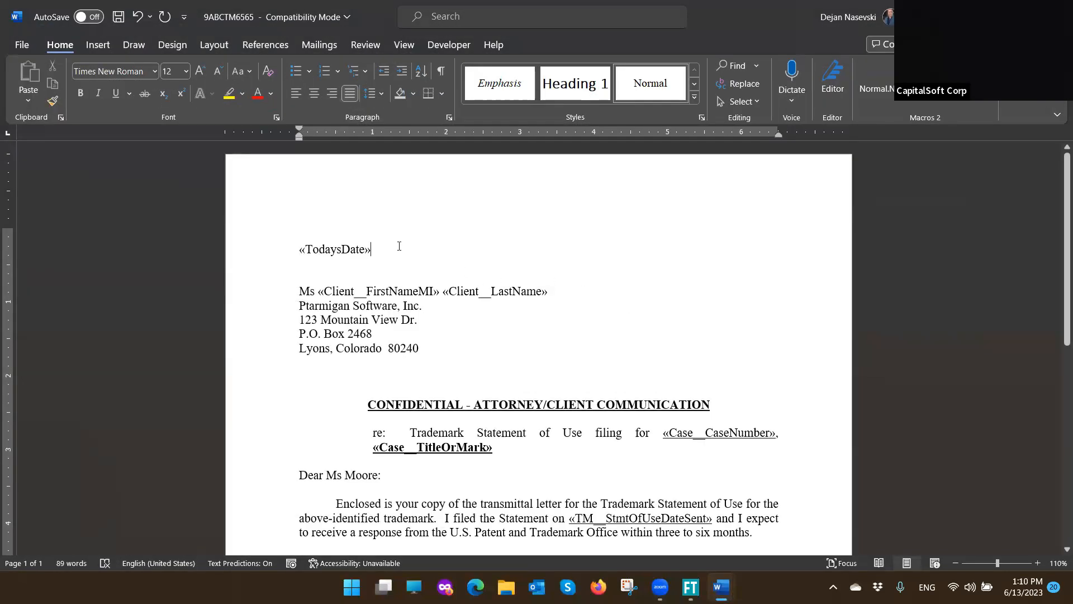
Insert the Case__CaseNumber1 merge field on a new line directly below the TodaysDate field in the letter template
key("Return")
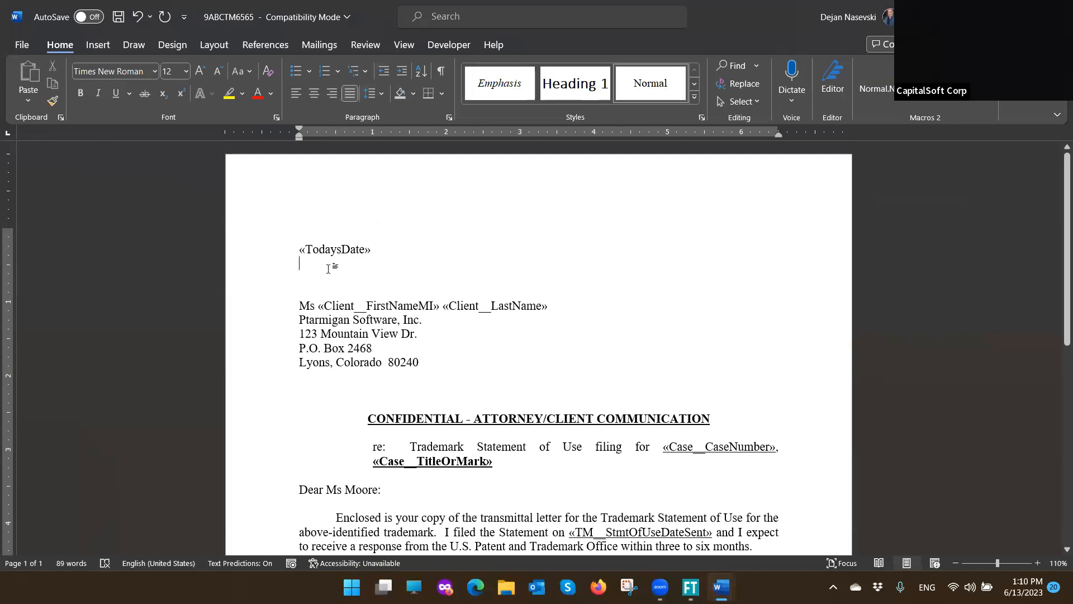
left_click(327, 50)
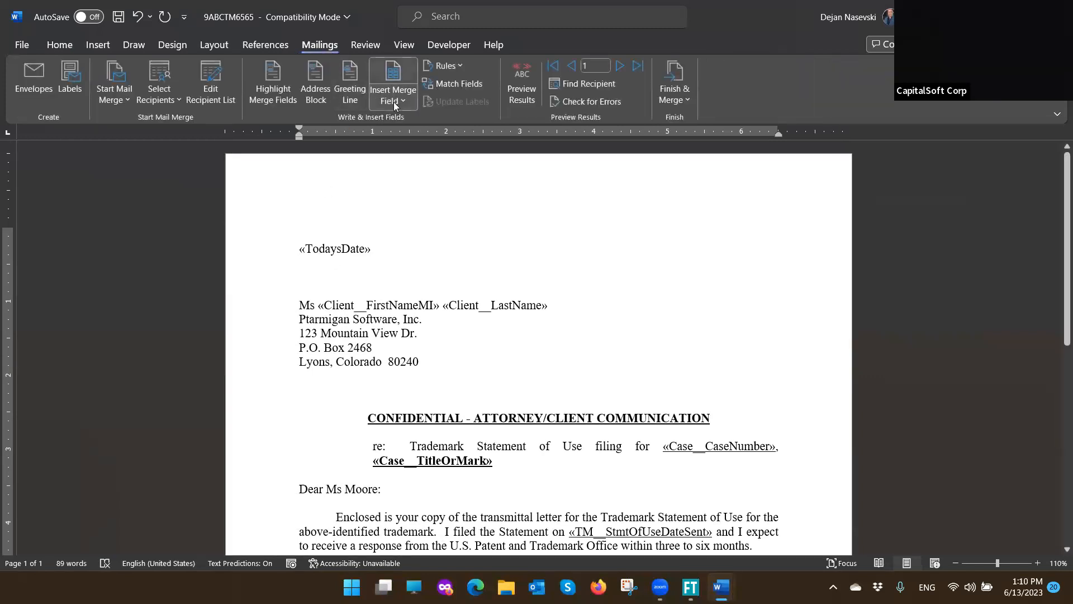
left_click(393, 102)
scroll(444, 315, "down", 3)
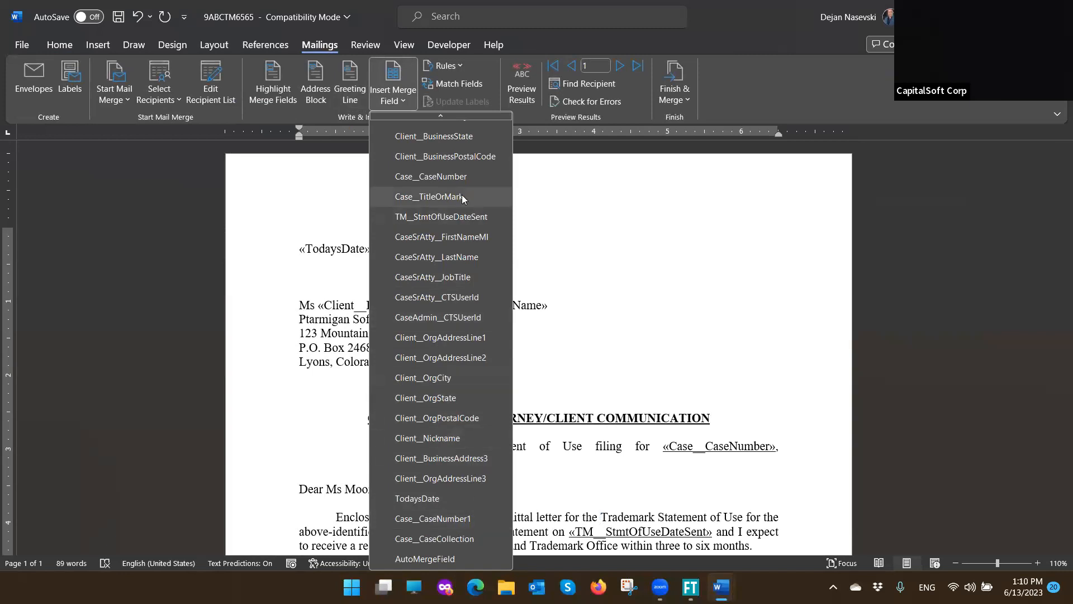
scroll(461, 324, "up", 3)
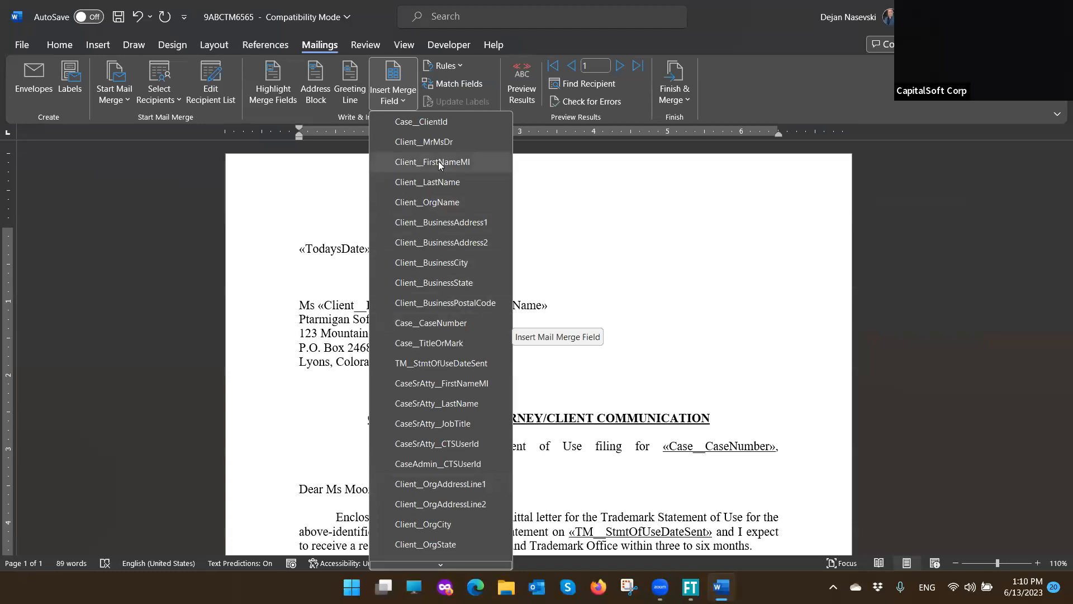
scroll(450, 263, "down", 1)
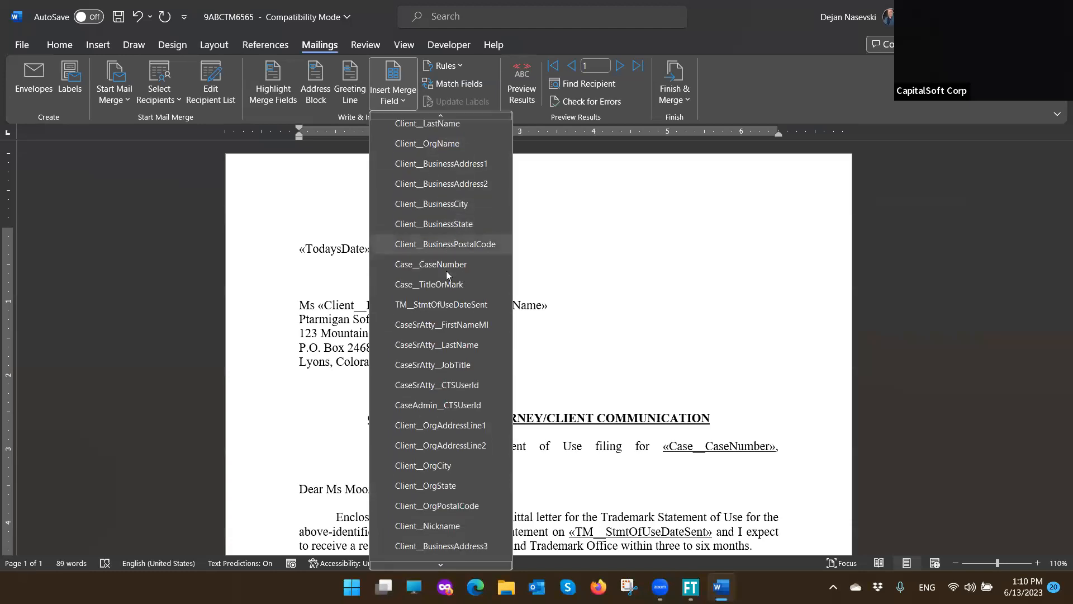
scroll(447, 283, "down", 2)
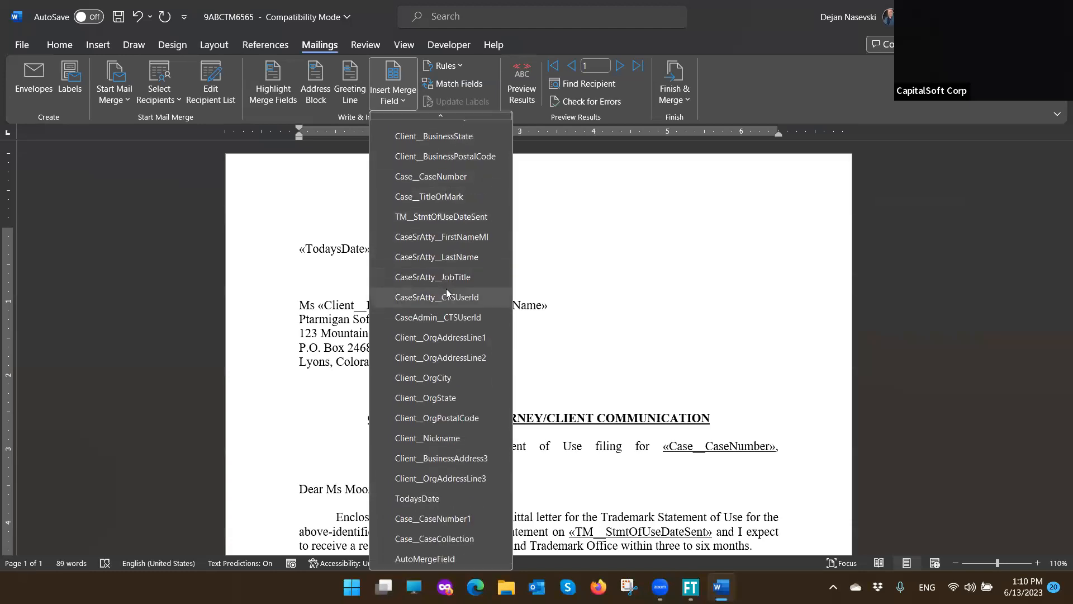
left_click(447, 519)
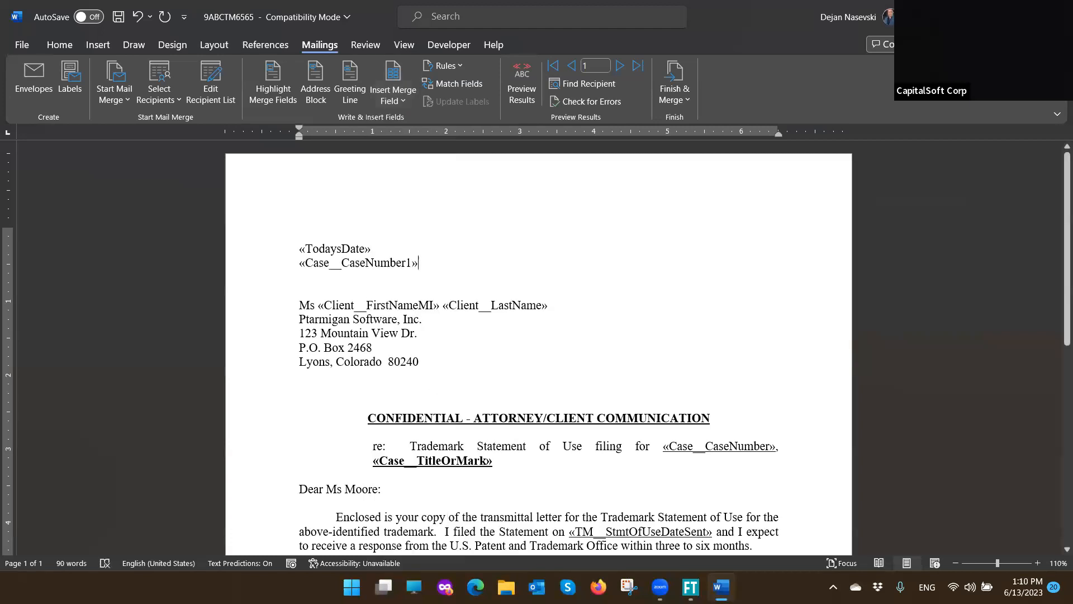
Insert the Case__CaseCollection merge field on a new line below the Case__CaseNumber1 field
key("Return")
left_click(388, 101)
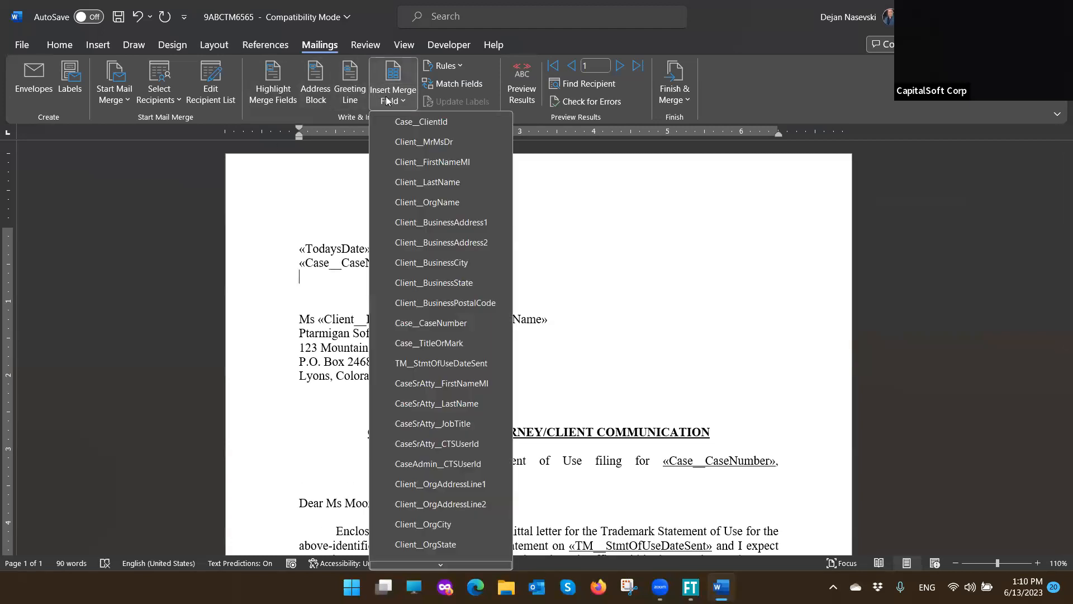
scroll(440, 335, "down", 3)
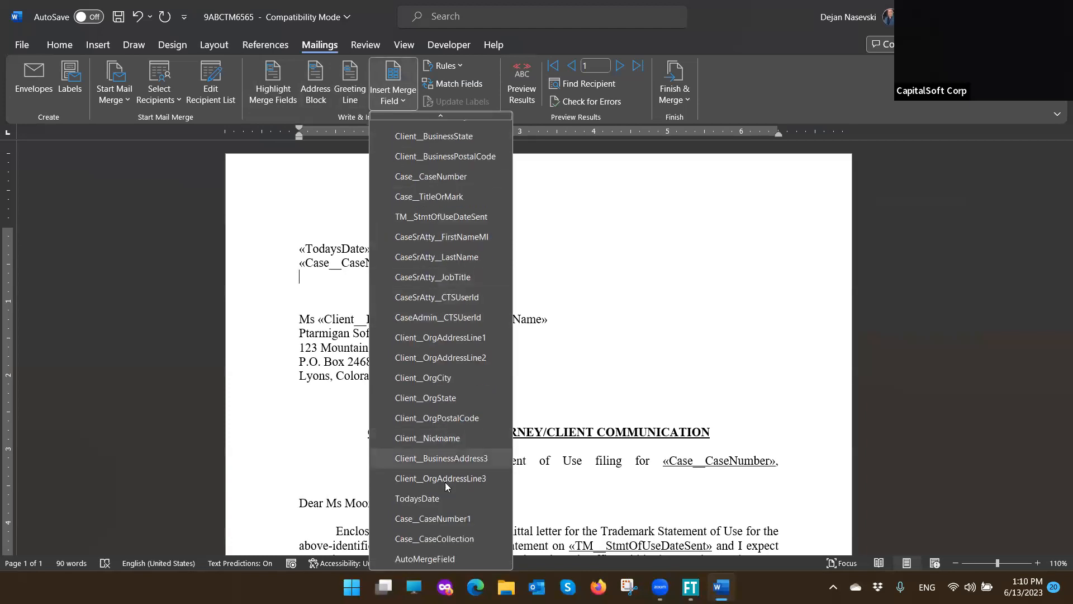
left_click(464, 539)
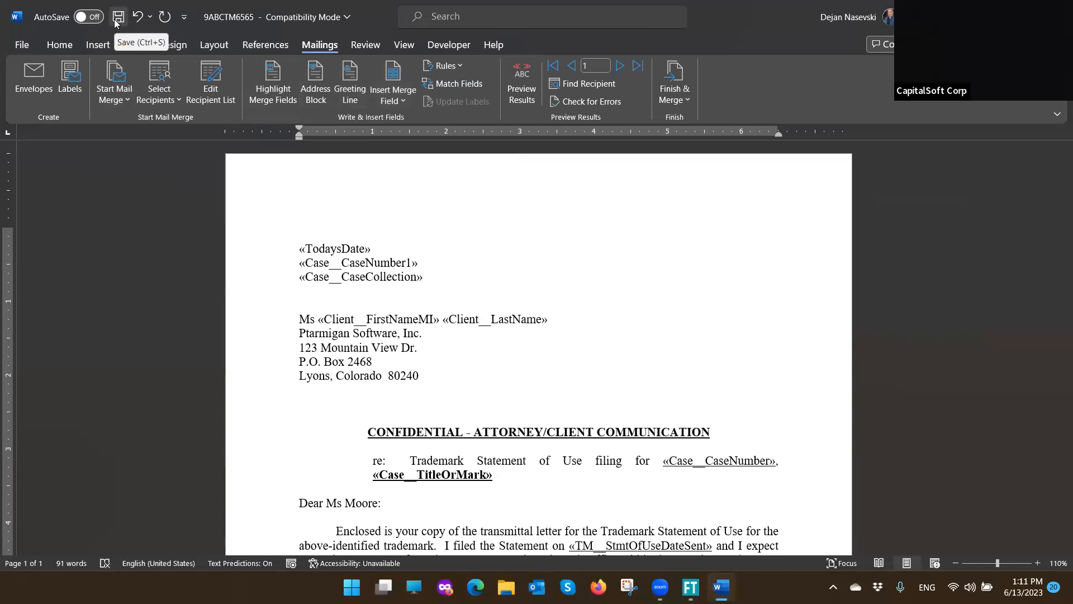
Check the template's save location in the shared Forms folder, save 9ABCTM6565 under its existing name and close it
left_click(22, 44)
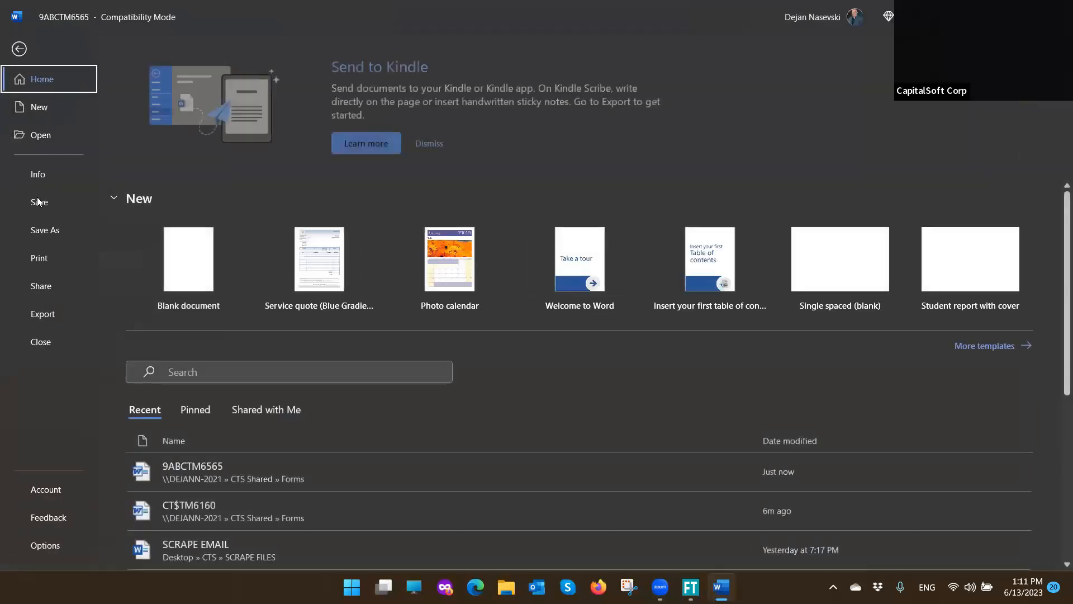
left_click(44, 230)
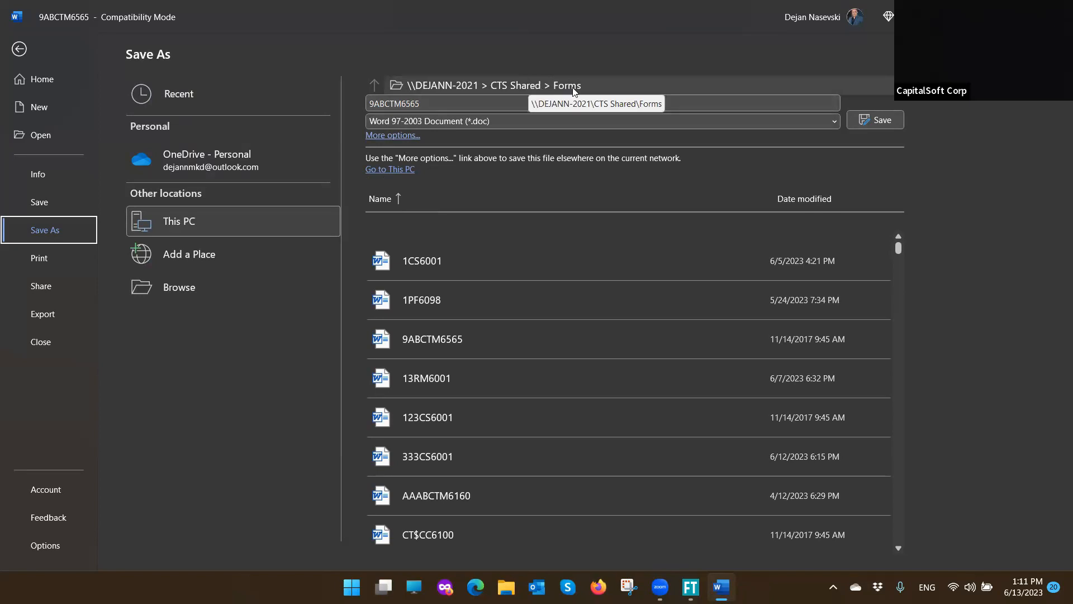
left_click(22, 49)
left_click(117, 17)
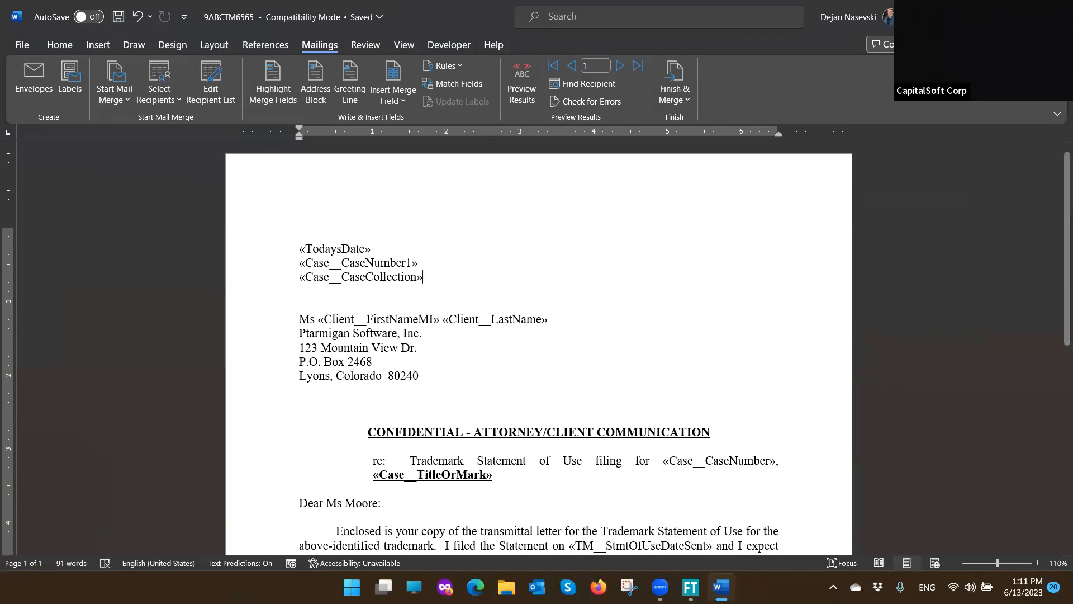
left_click(1056, 13)
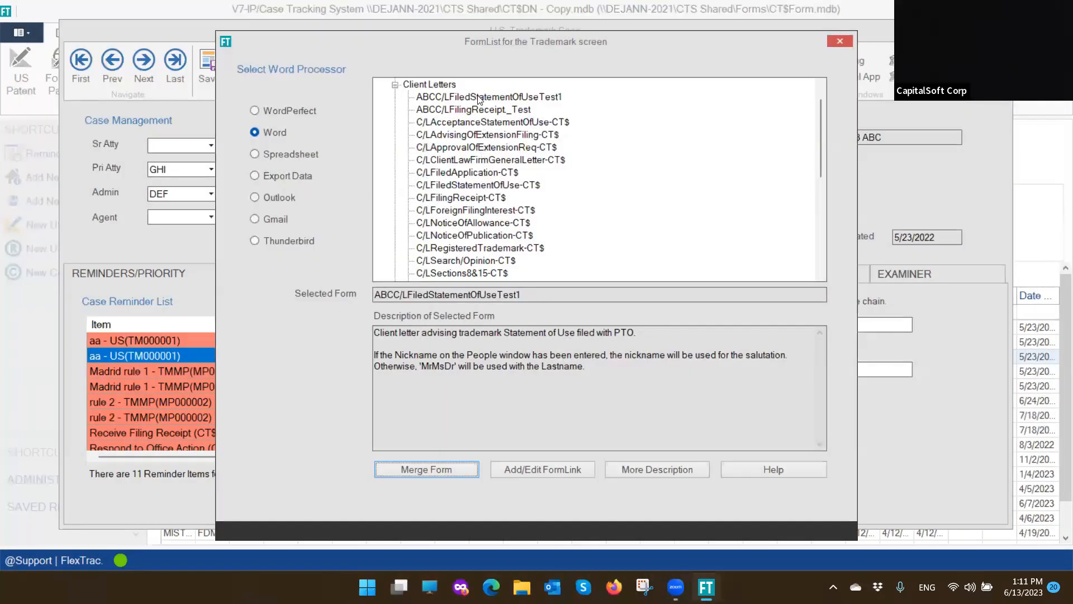
Merge the ABCC/LFiledStatementOfUseTest1 client letter into Word, allowing the database data and declining to save changes to the template
left_click(478, 99)
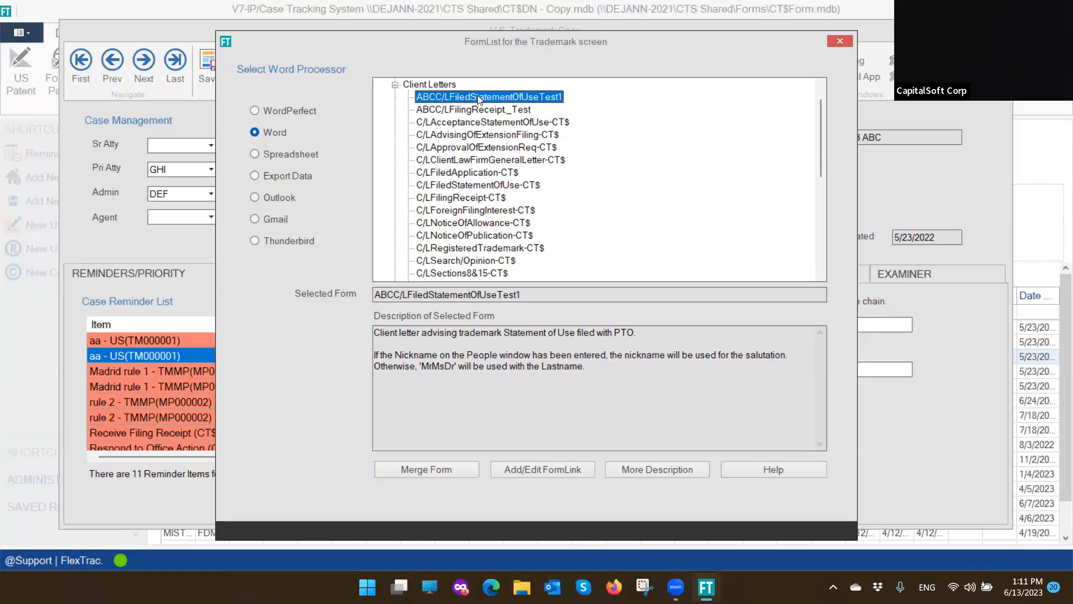
left_click(452, 470)
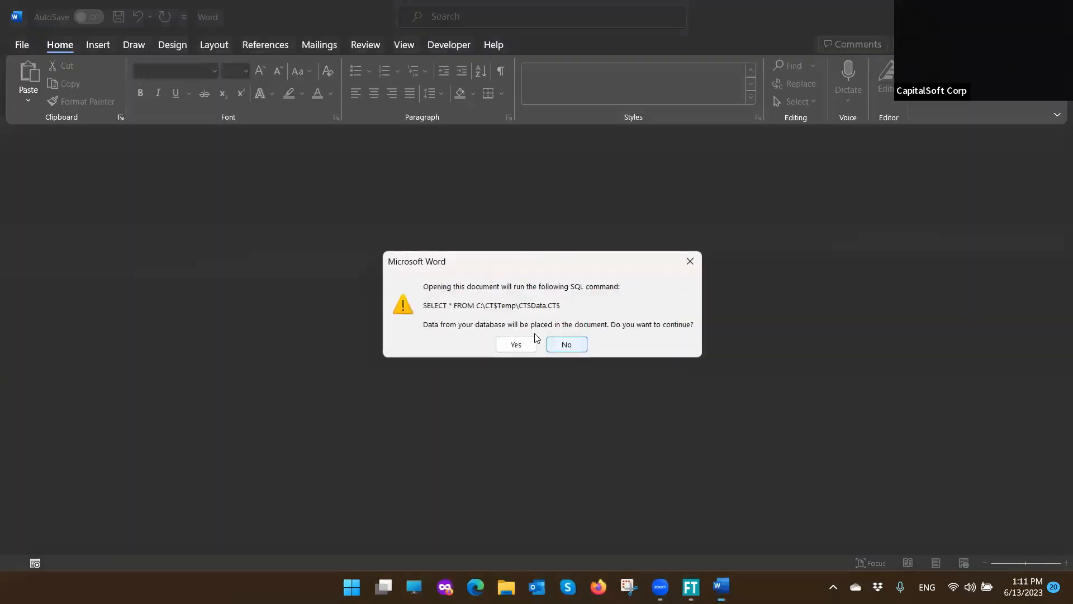
left_click(515, 345)
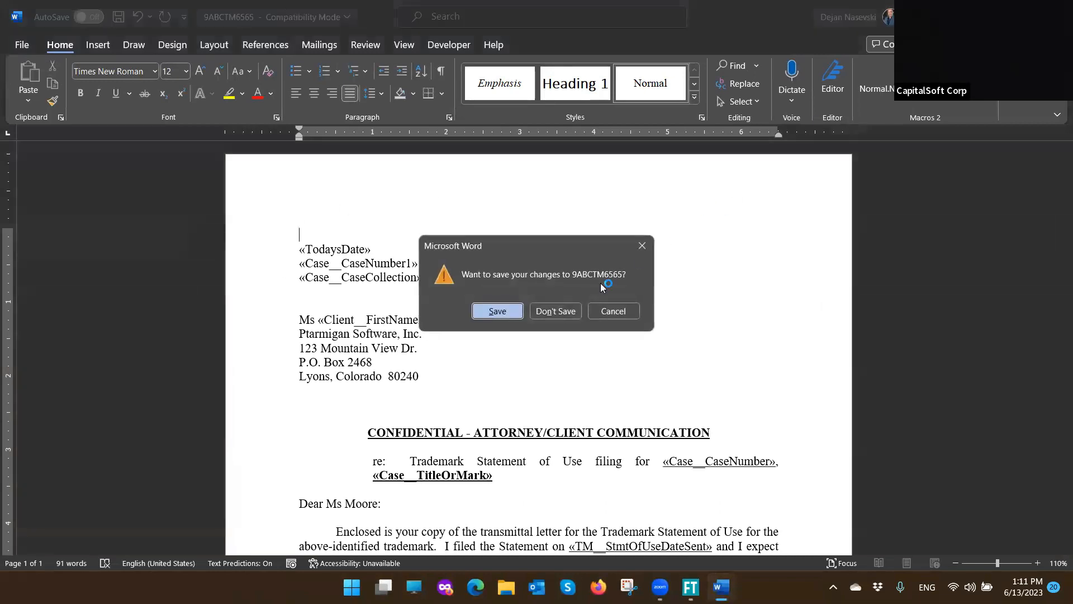
left_click(560, 309)
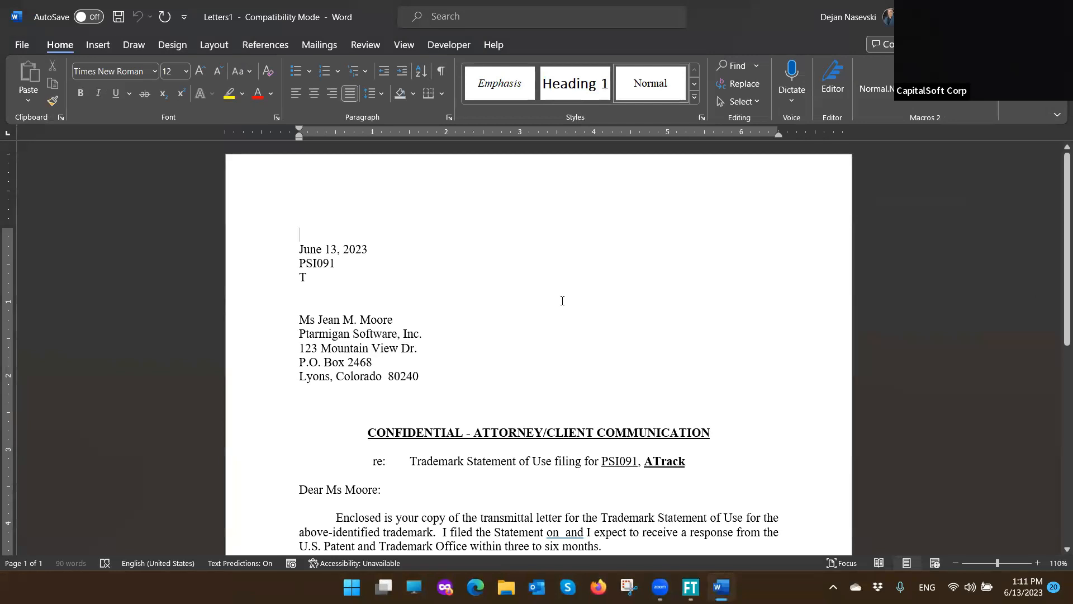
Examine the merged date, case number and case collection lines in the letter, and close the letter without saving
left_click(243, 246)
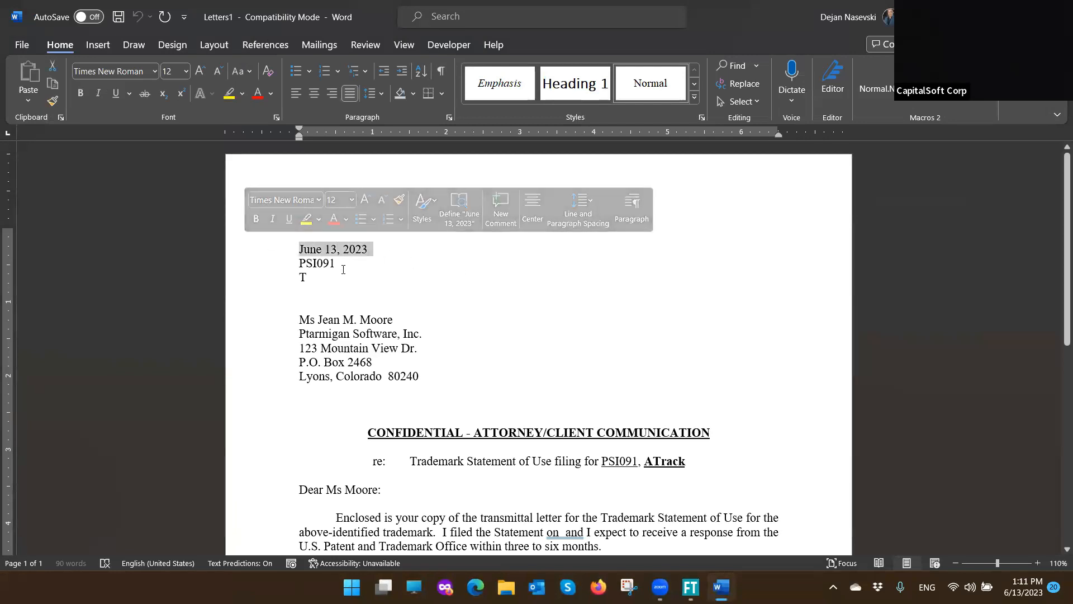
left_click(289, 263)
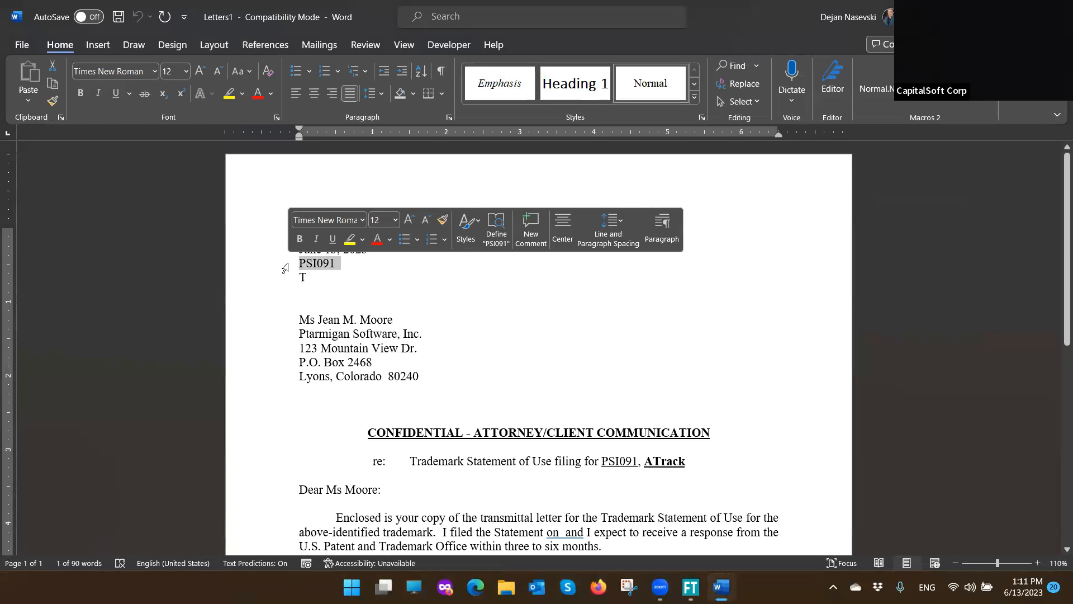
left_click(284, 278)
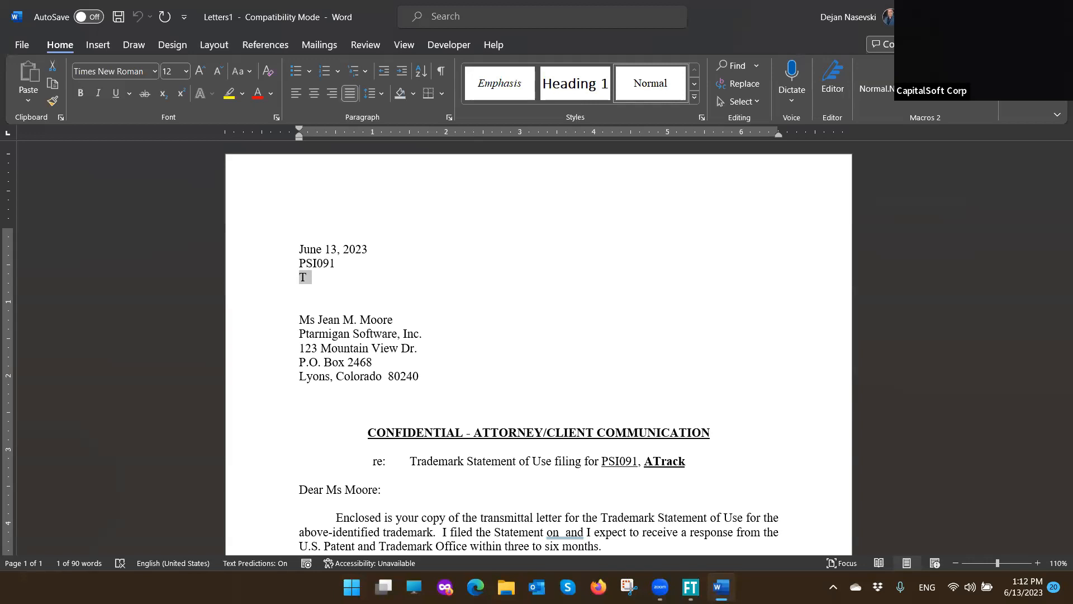
key("ctrl+w")
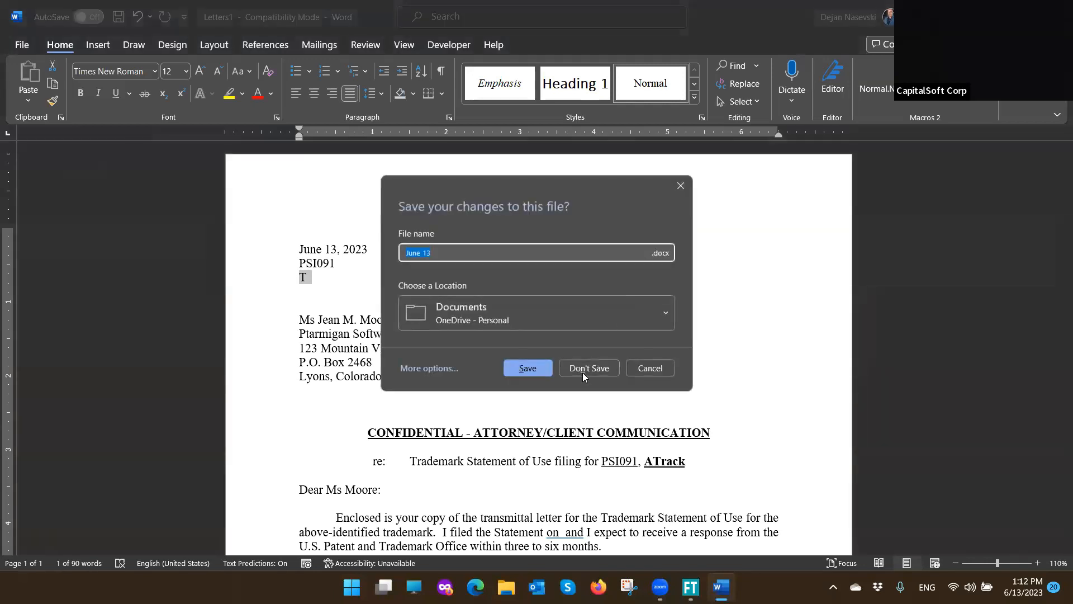
left_click(584, 366)
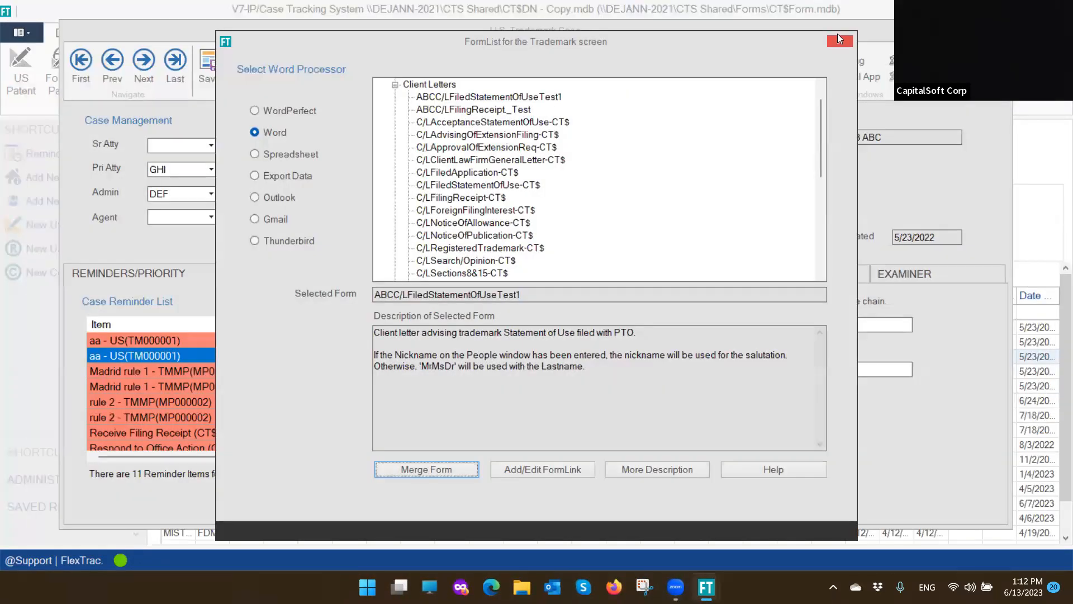
Close the trademark form list and the U.S. Trademark Case record
left_click(840, 39)
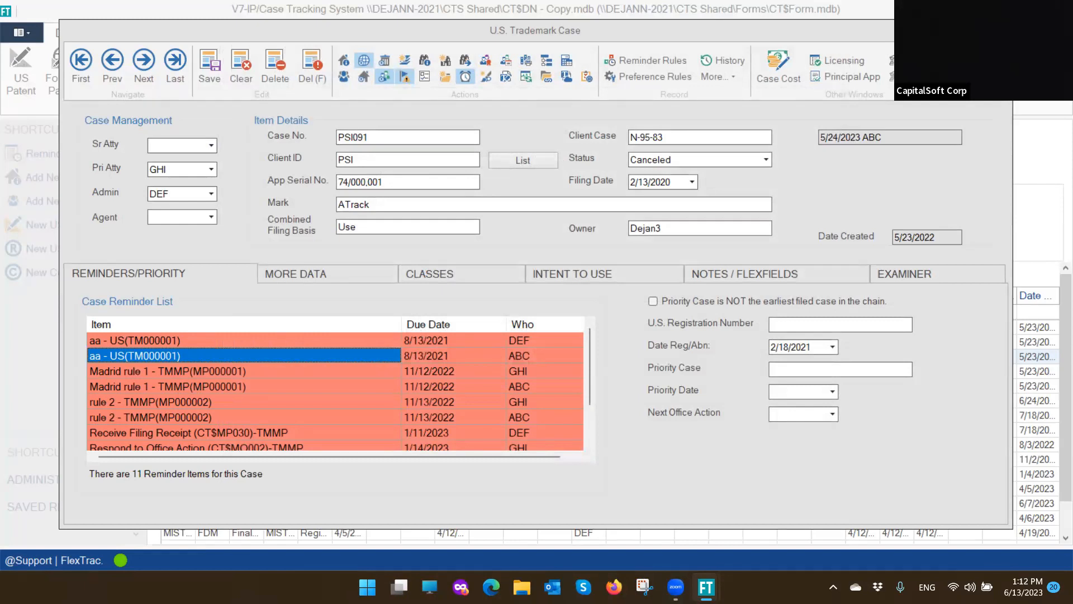
left_click(999, 31)
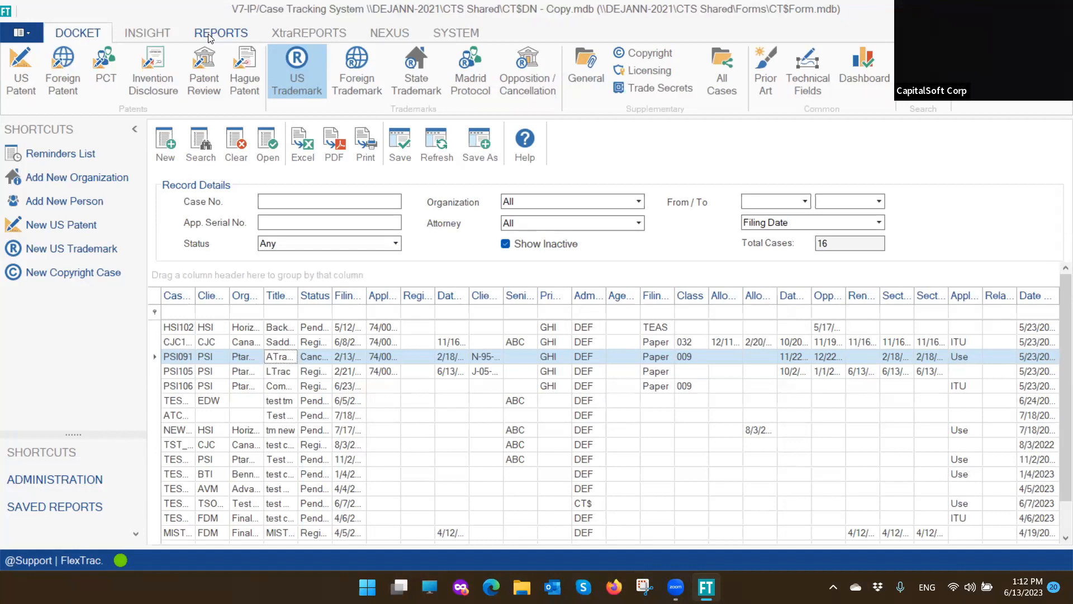
View the available Reminder List reports and Case Summary reports, closing each report window after looking
left_click(209, 37)
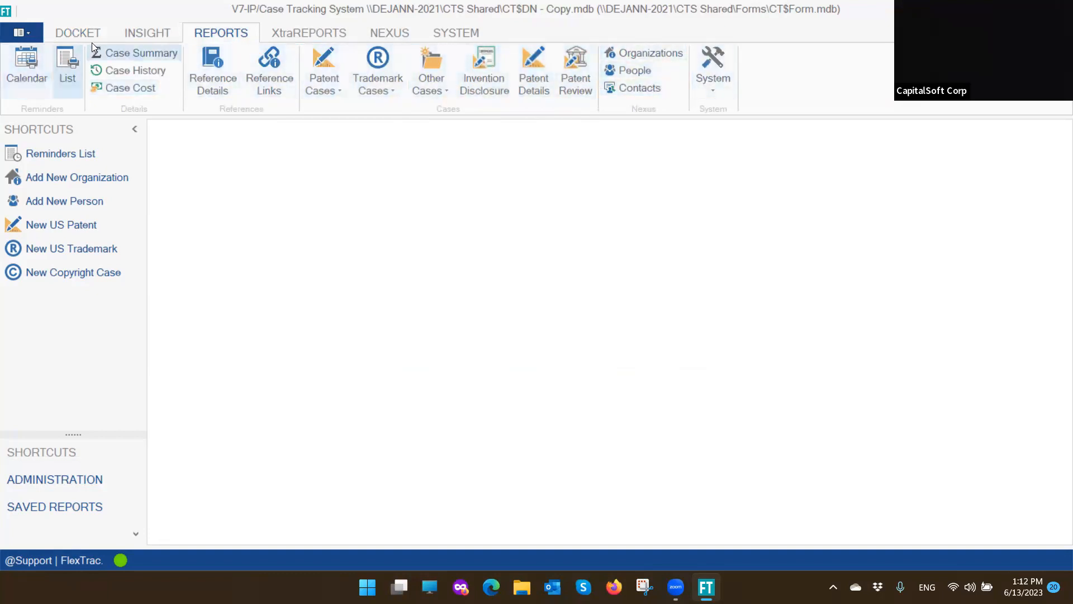
left_click(65, 80)
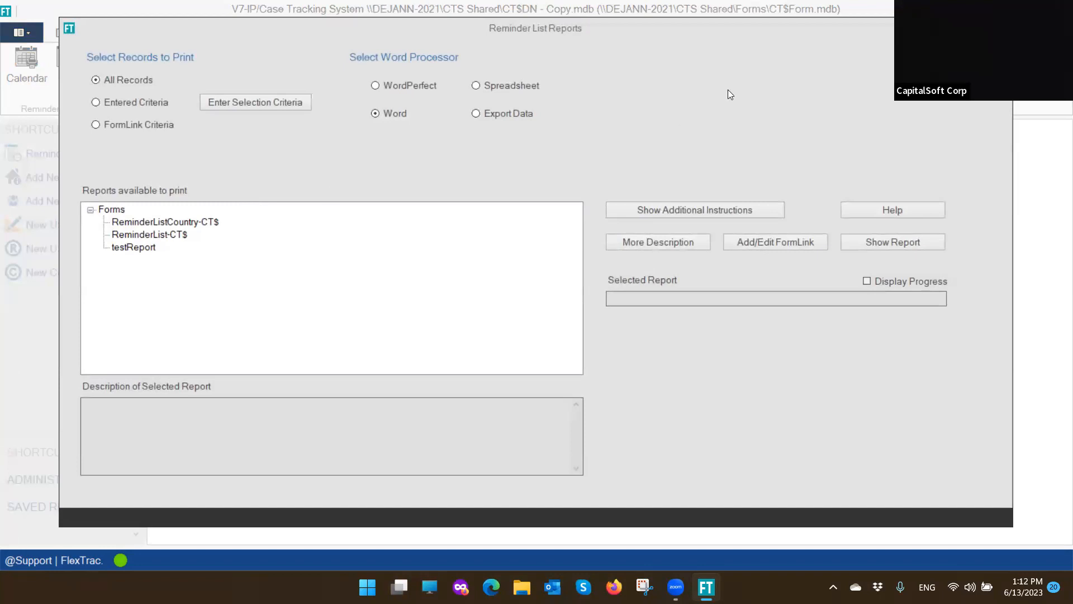
left_click(1000, 28)
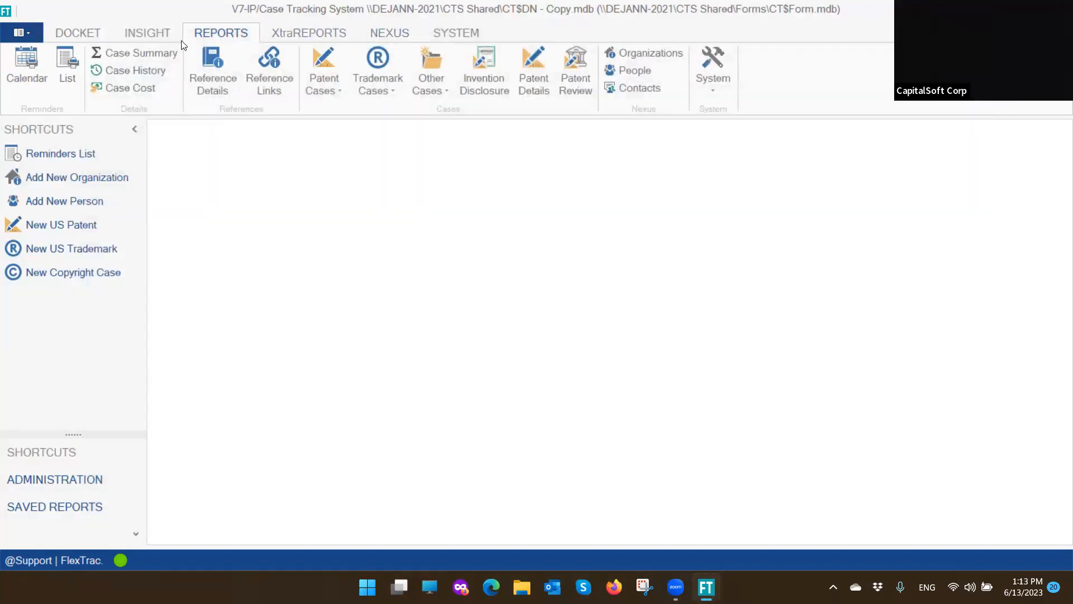
left_click(154, 53)
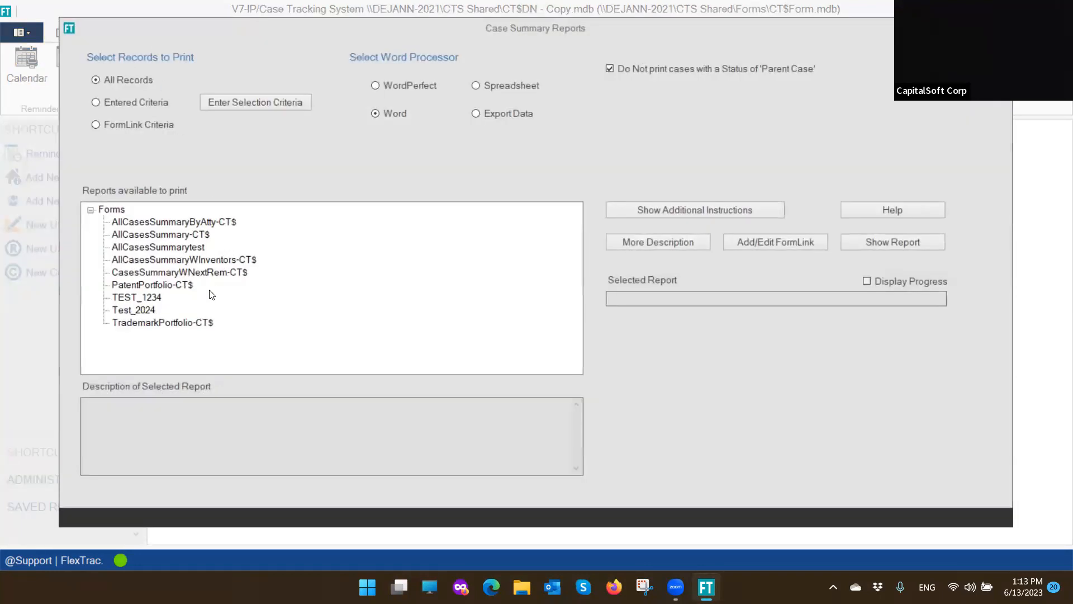
left_click(1000, 28)
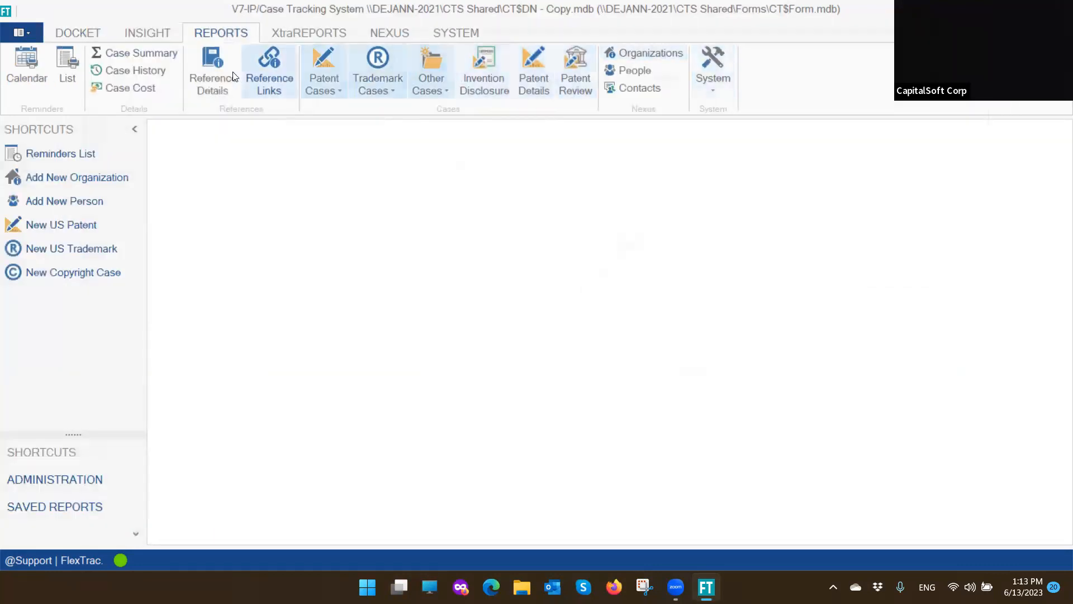
Open the US Patent reports and examine the combined cases, foreign or PCT only cases, and office actions report groups
left_click(337, 94)
left_click(347, 114)
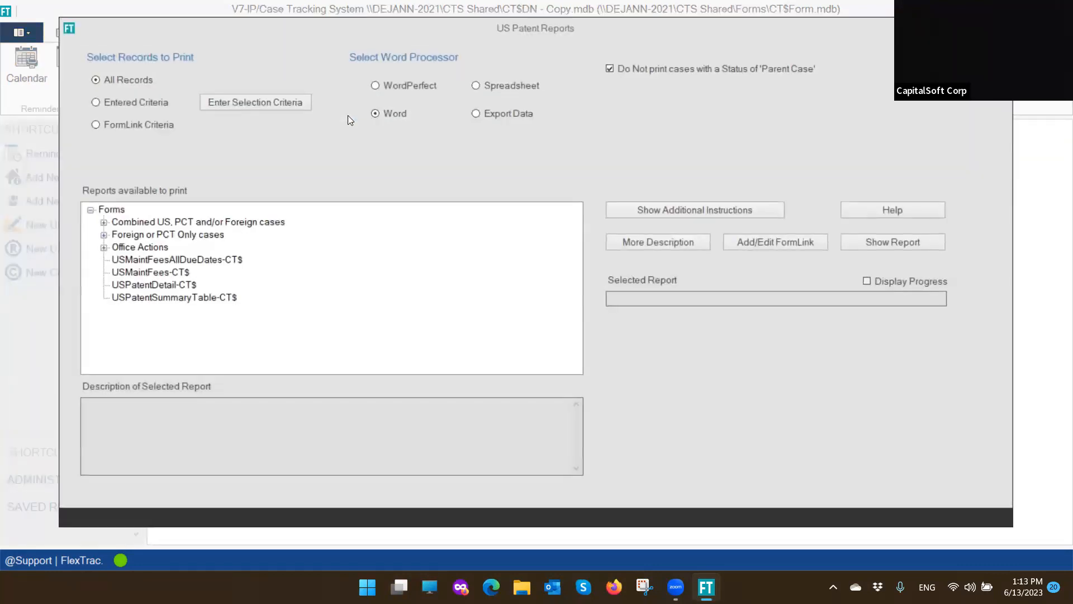
left_click(105, 222)
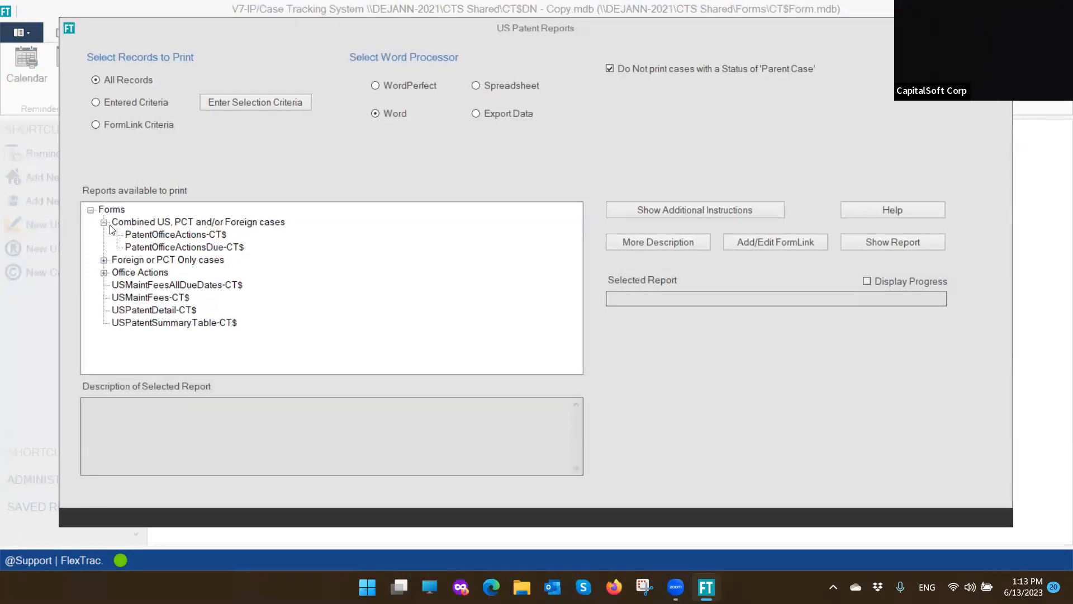
left_click(104, 260)
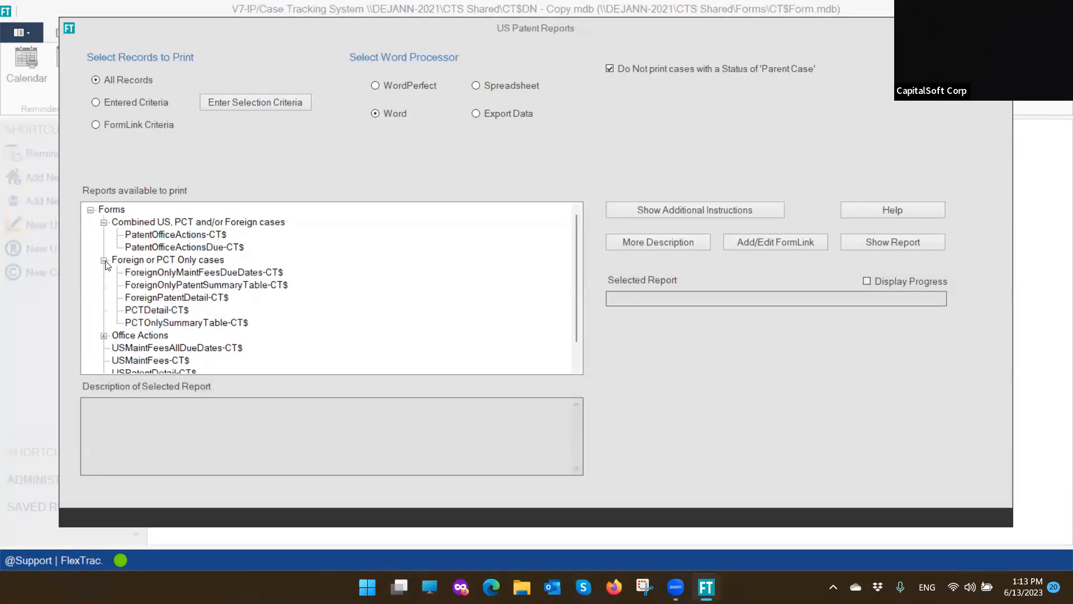
left_click(104, 337)
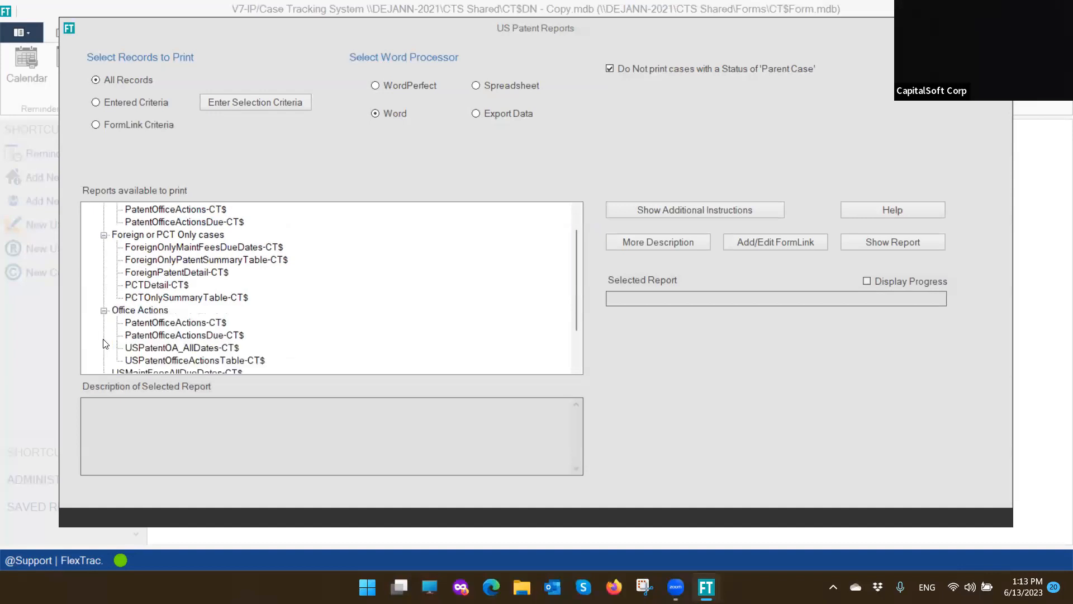
scroll(168, 331, "down", 1)
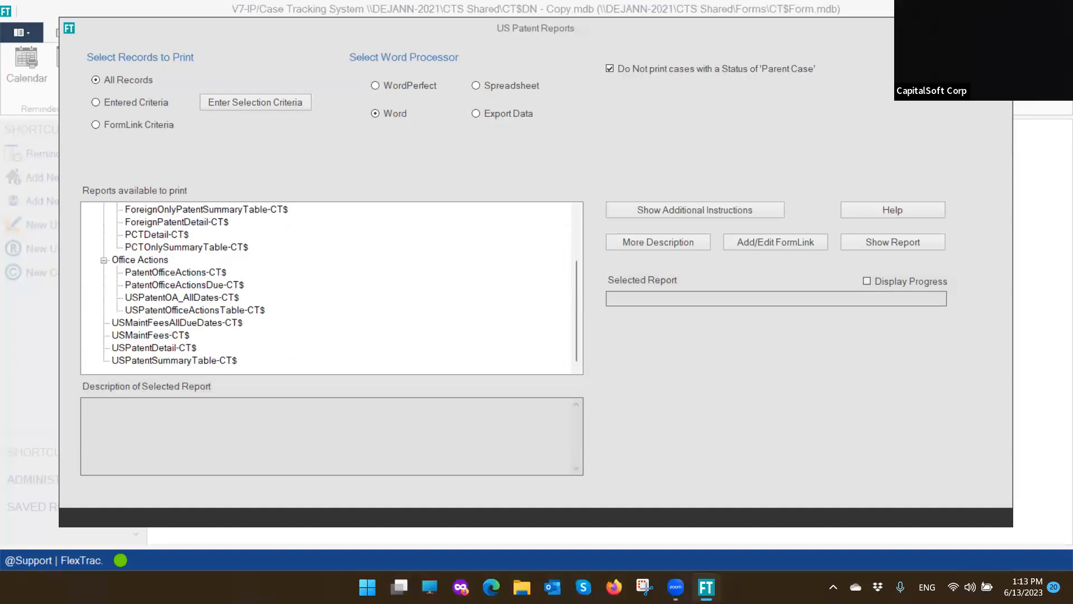
Switch to the US Trademark reports, examine the foreign, Madrid Protocol and combined case groups and the USTrademarkDetail-CT$ description, and close the window
left_click(999, 28)
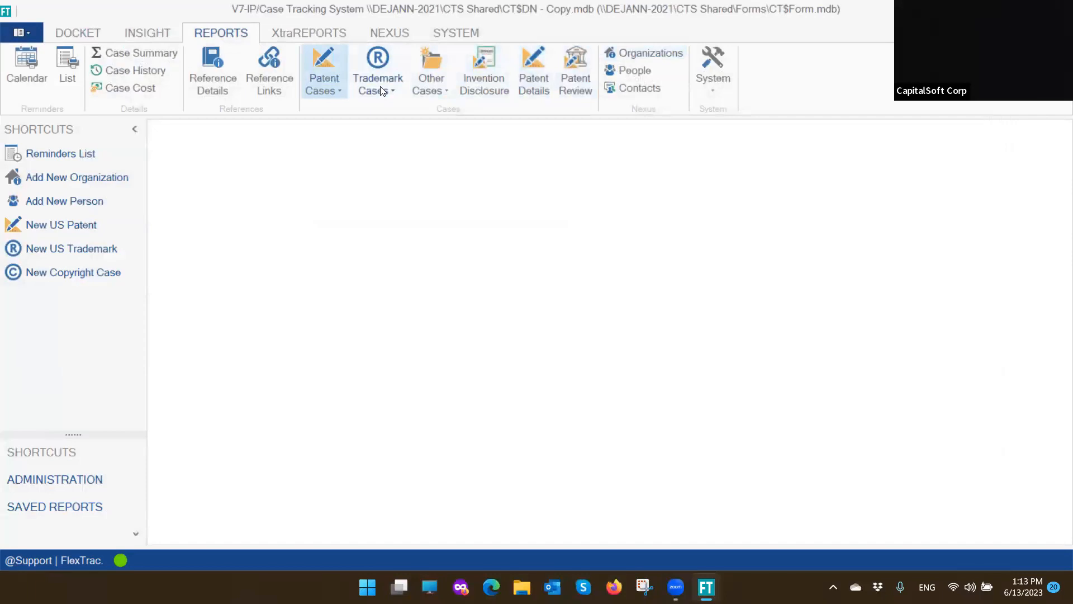
left_click(380, 86)
left_click(394, 111)
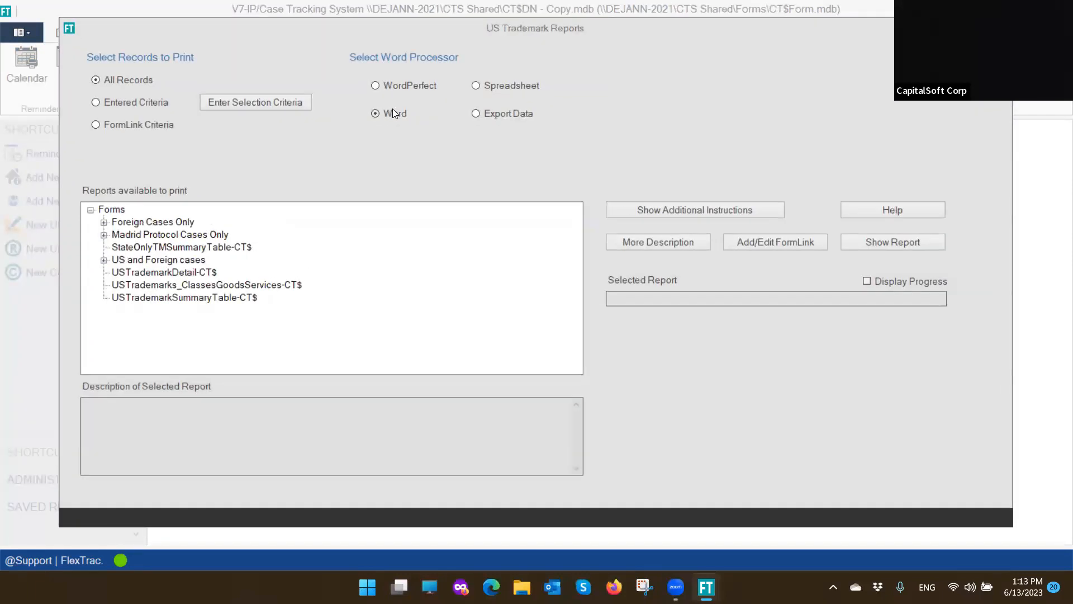
left_click(104, 223)
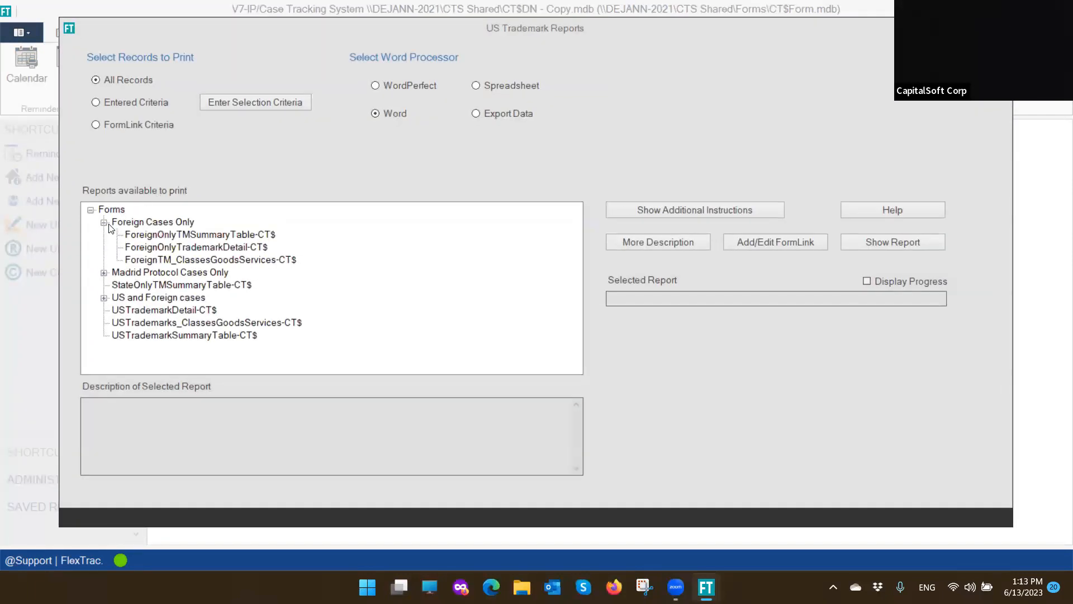
left_click(103, 274)
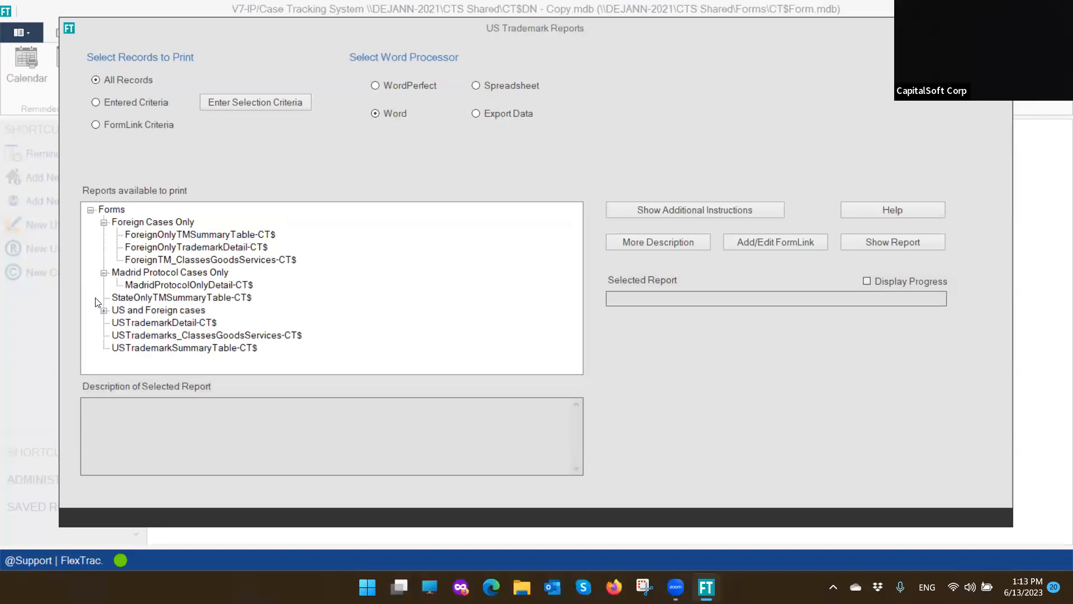
left_click(104, 311)
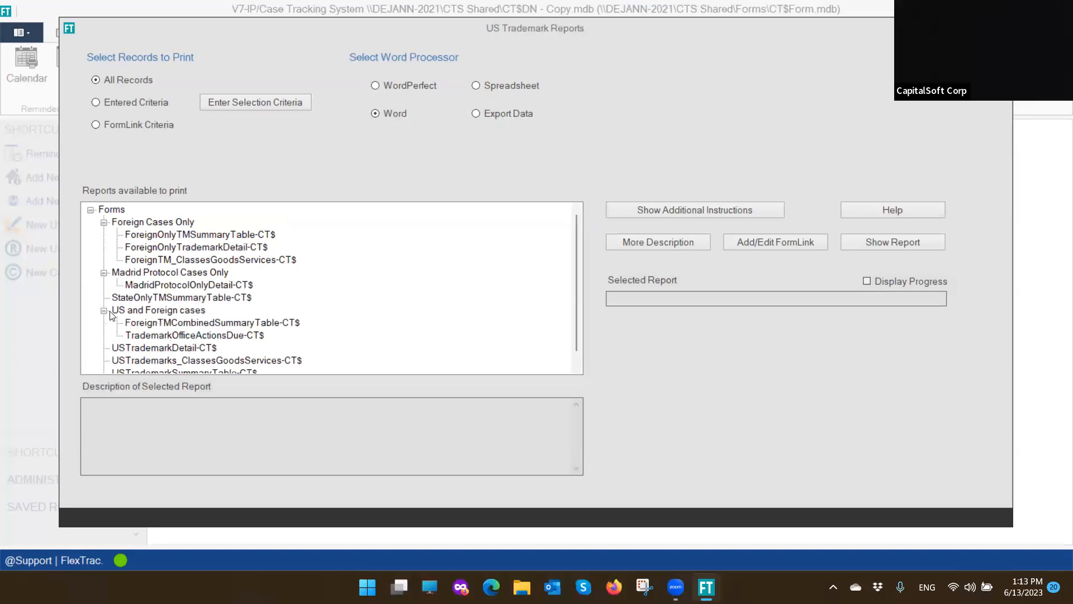
scroll(128, 336, "down", 1)
left_click(128, 336)
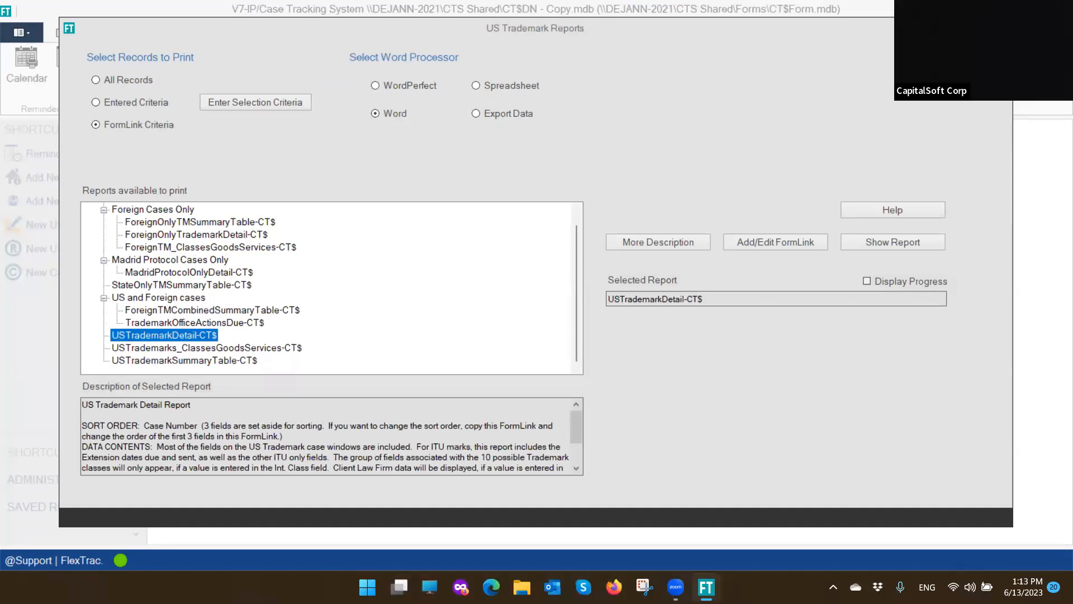
left_click(1000, 28)
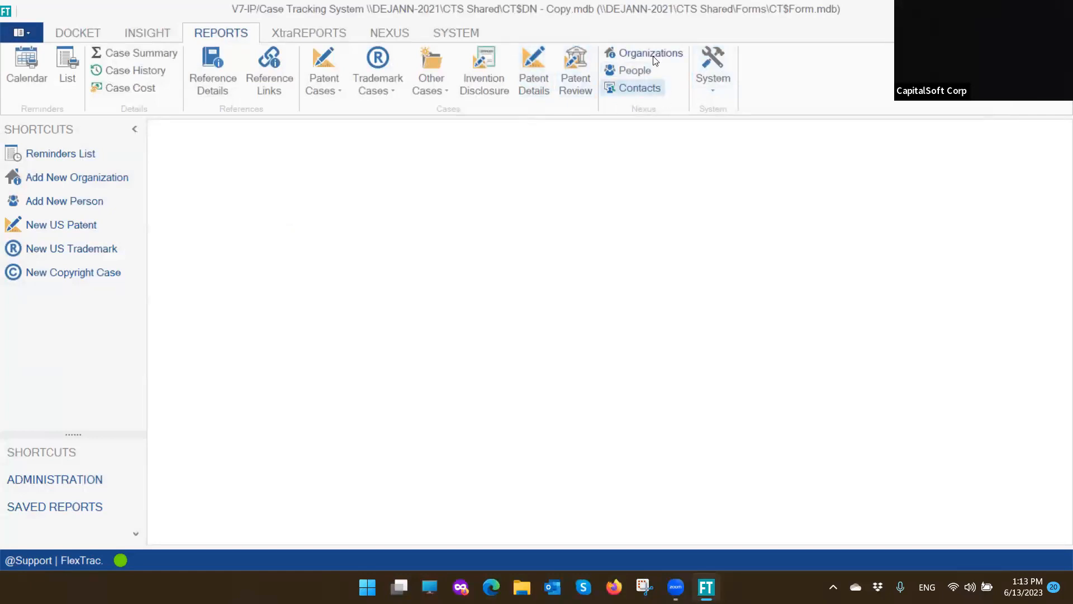
View the report types available under System and Other Cases without opening any
left_click(703, 88)
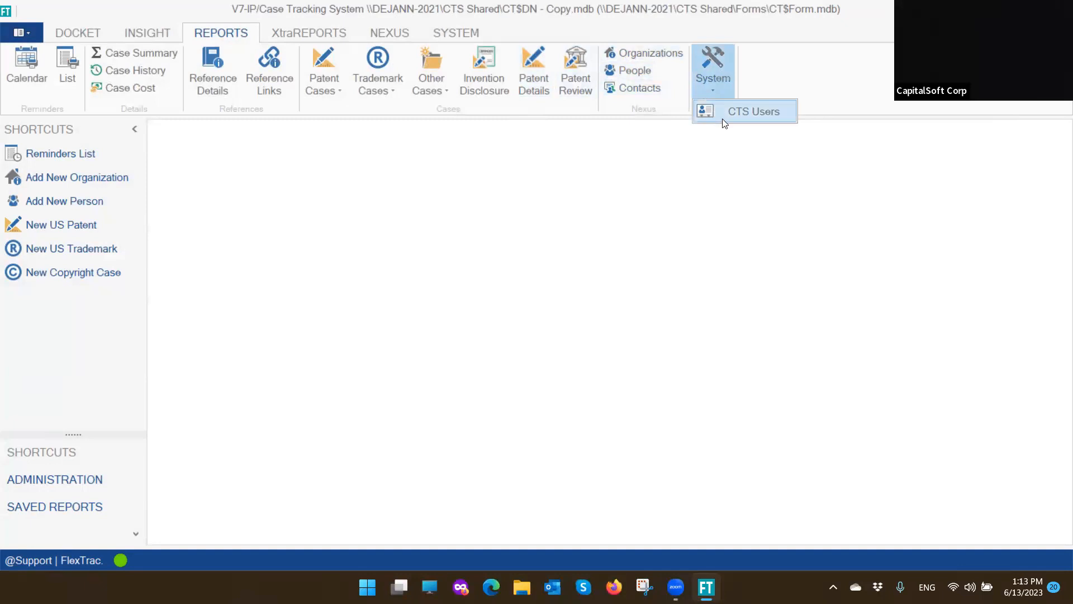
left_click(429, 85)
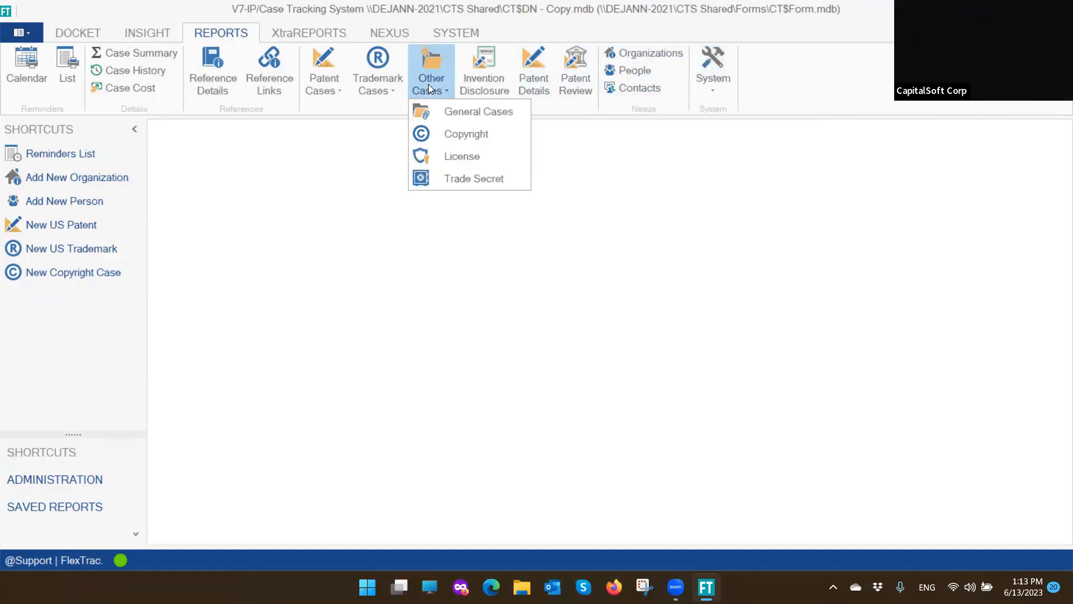
left_click(355, 159)
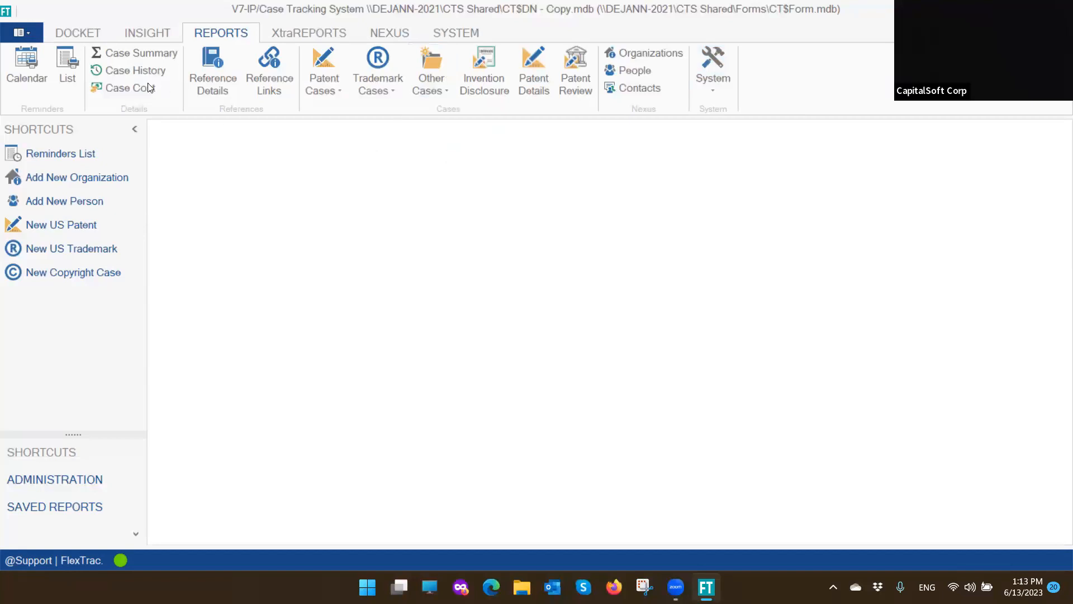
Open the Reminder List reports, select ReminderList-CT$ and open its selection criteria
left_click(60, 69)
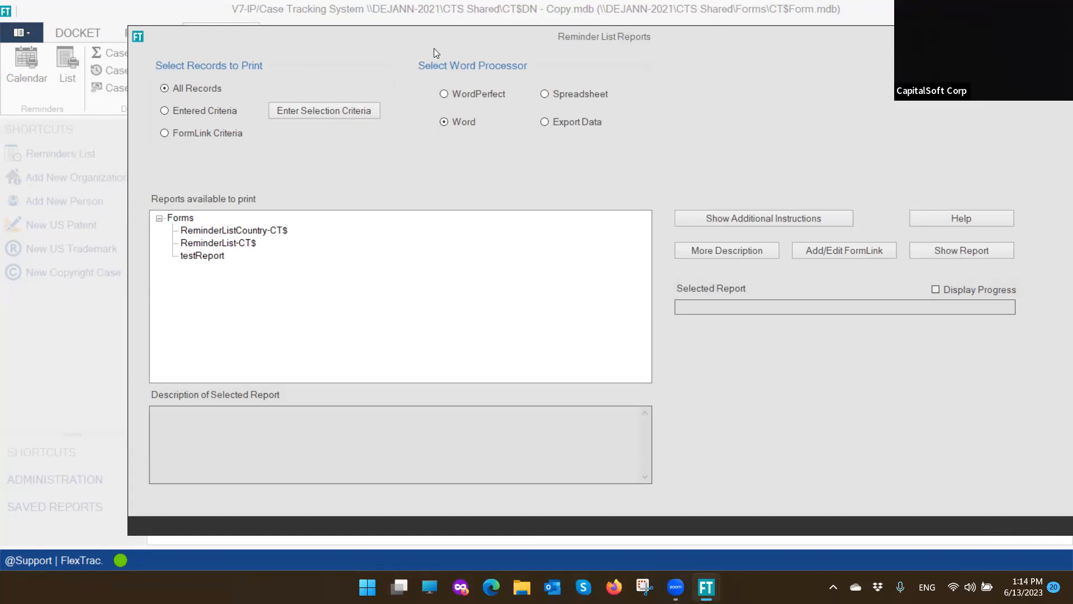
left_click(216, 241)
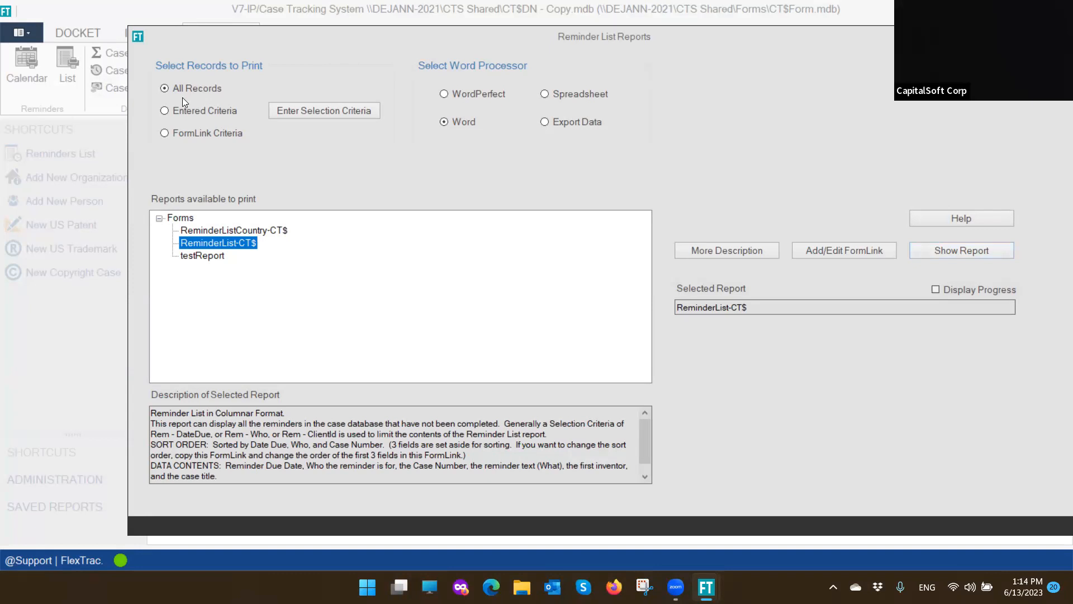
left_click(322, 113)
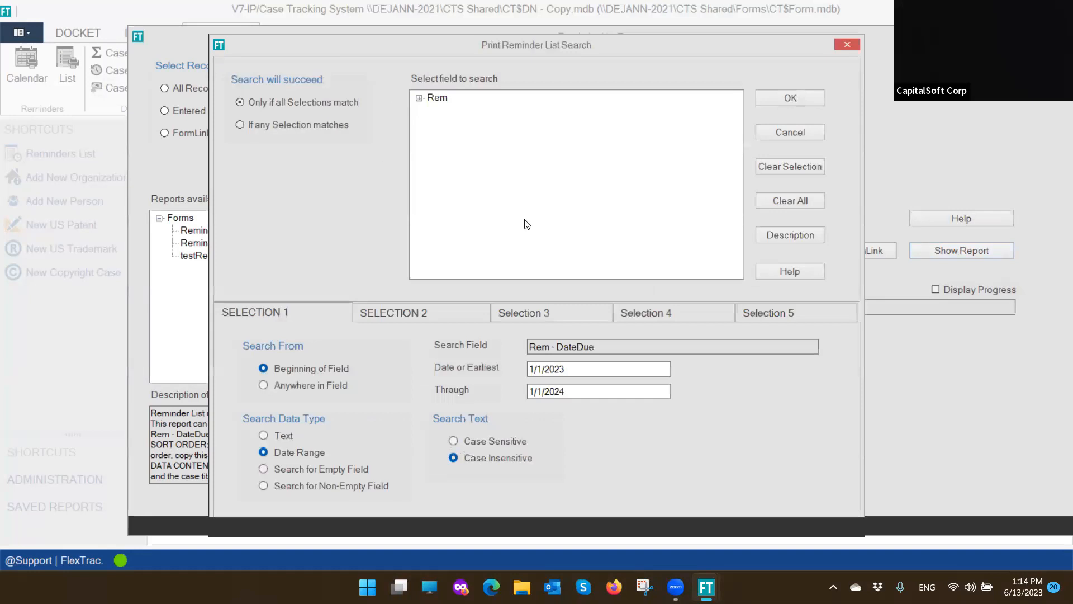
Examine the existing search criteria across the five selections, comparing the due date range with the client ID condition
left_click(421, 315)
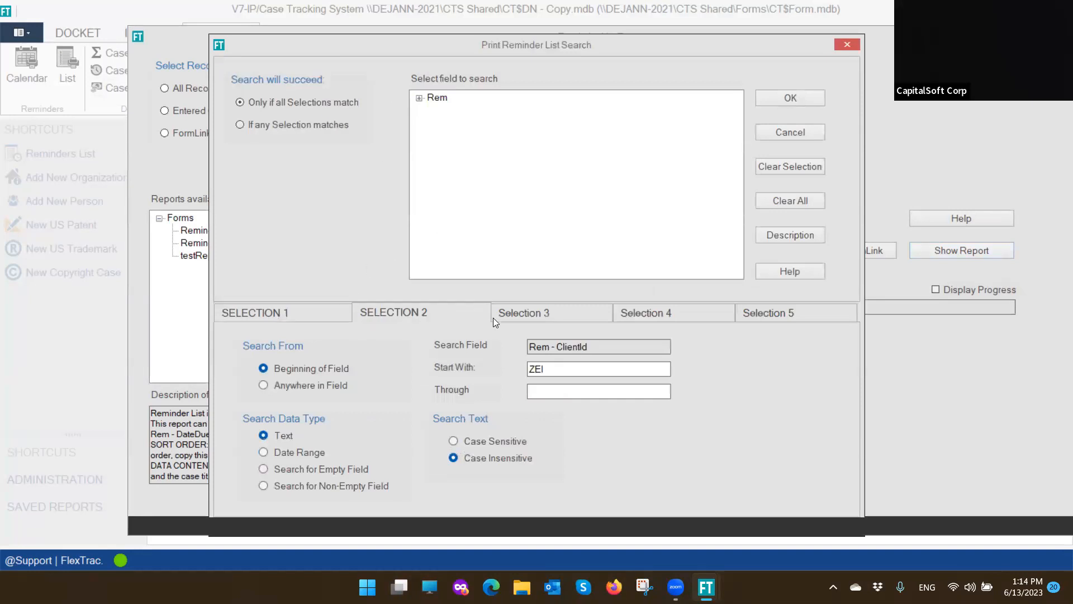
left_click(526, 315)
left_click(656, 312)
left_click(770, 315)
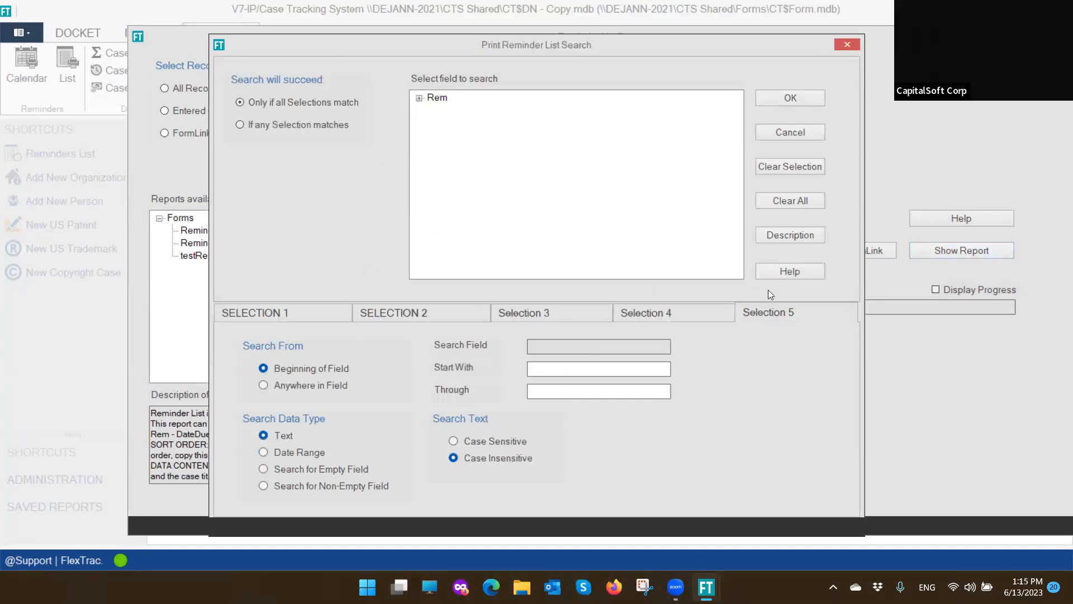
left_click(421, 315)
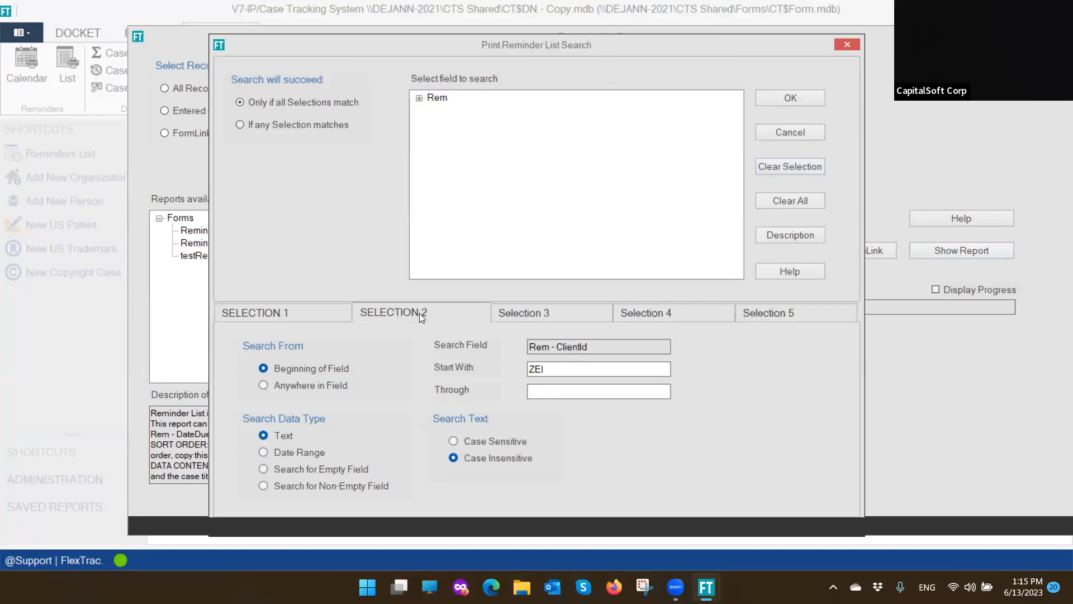
left_click(329, 315)
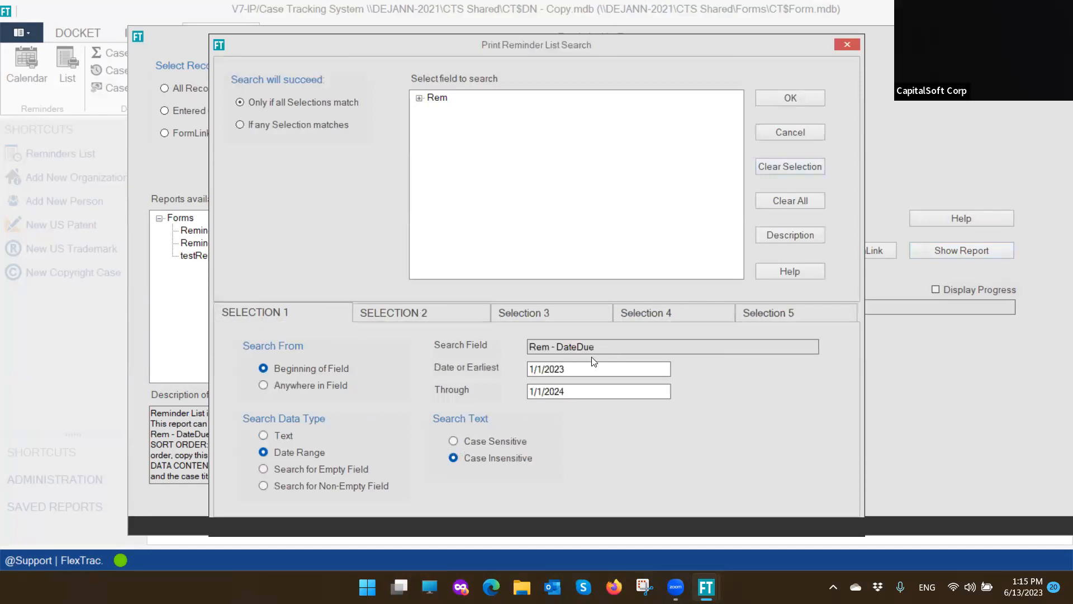
left_click(449, 316)
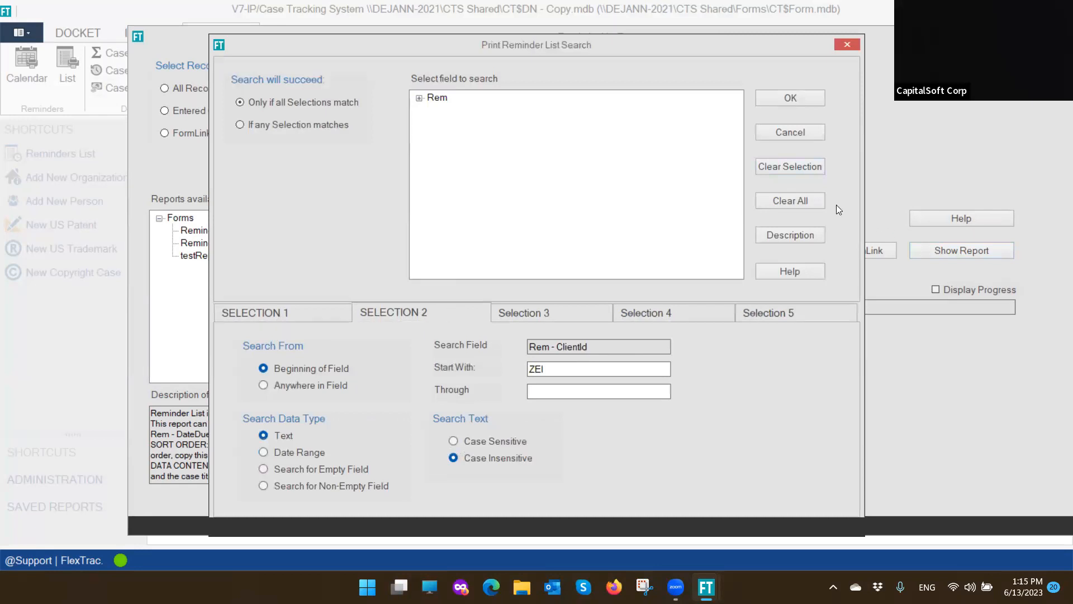
left_click(264, 315)
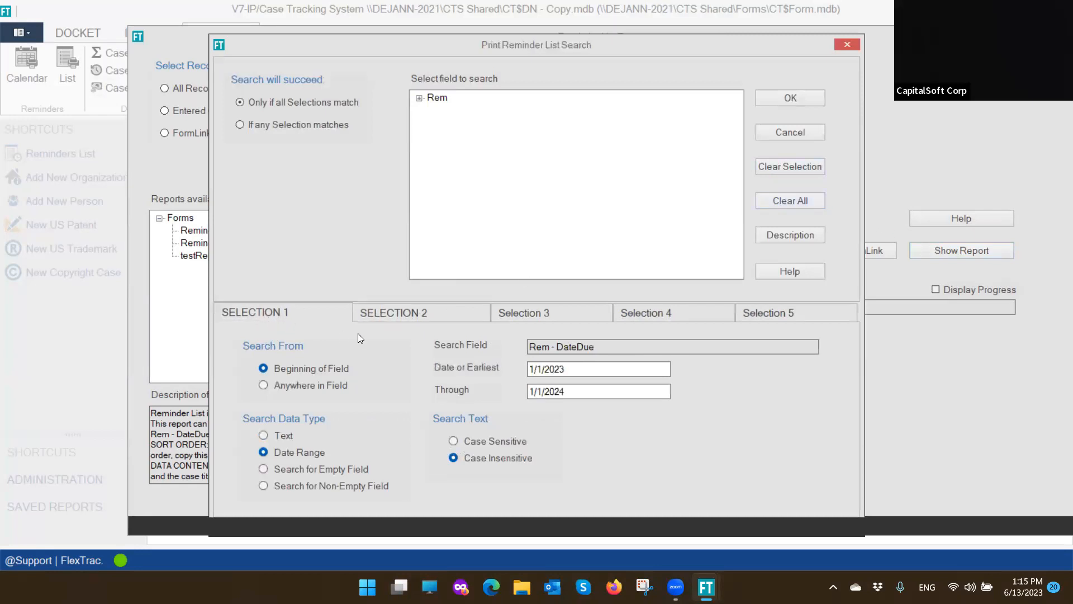
left_click(392, 314)
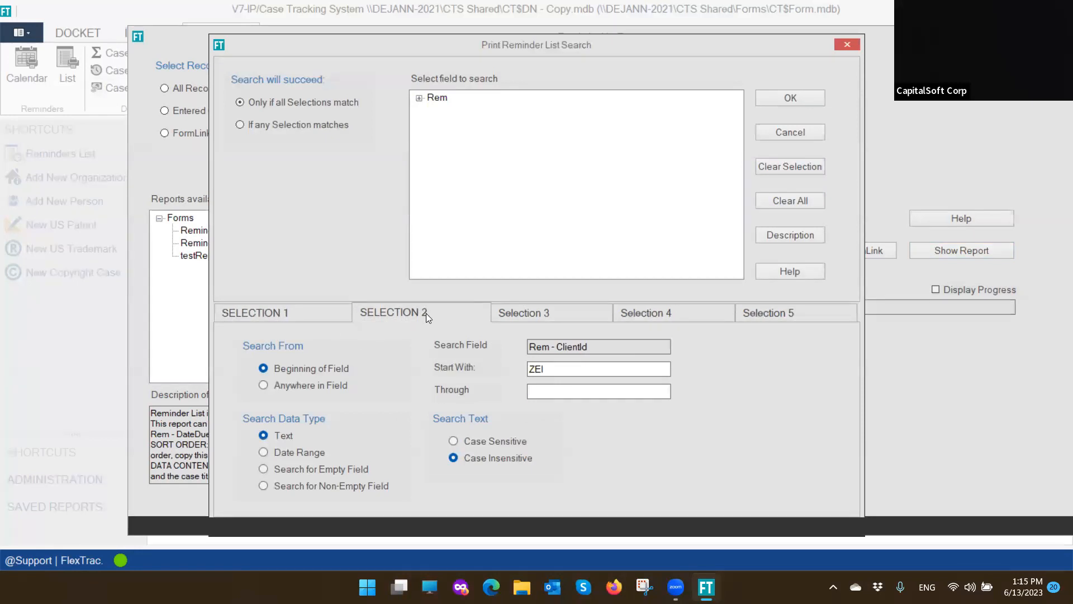
Clear all existing search criteria and check each of the five selections
left_click(800, 204)
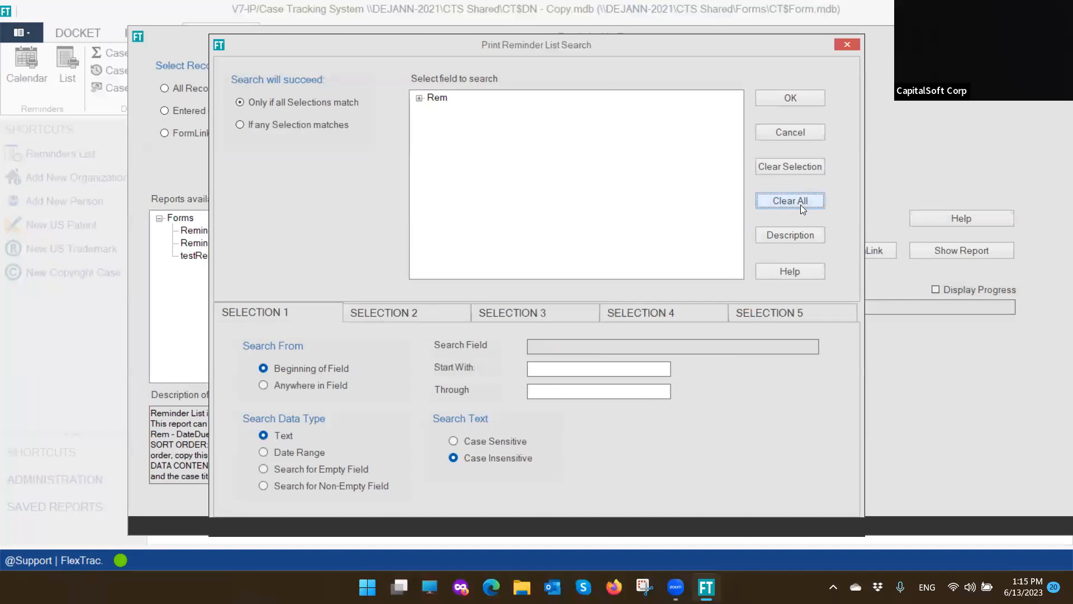
left_click(421, 311)
left_click(516, 311)
left_click(637, 312)
left_click(798, 315)
left_click(273, 313)
Set the first selection to match Rem - ClientId values starting with AVM
left_click(419, 98)
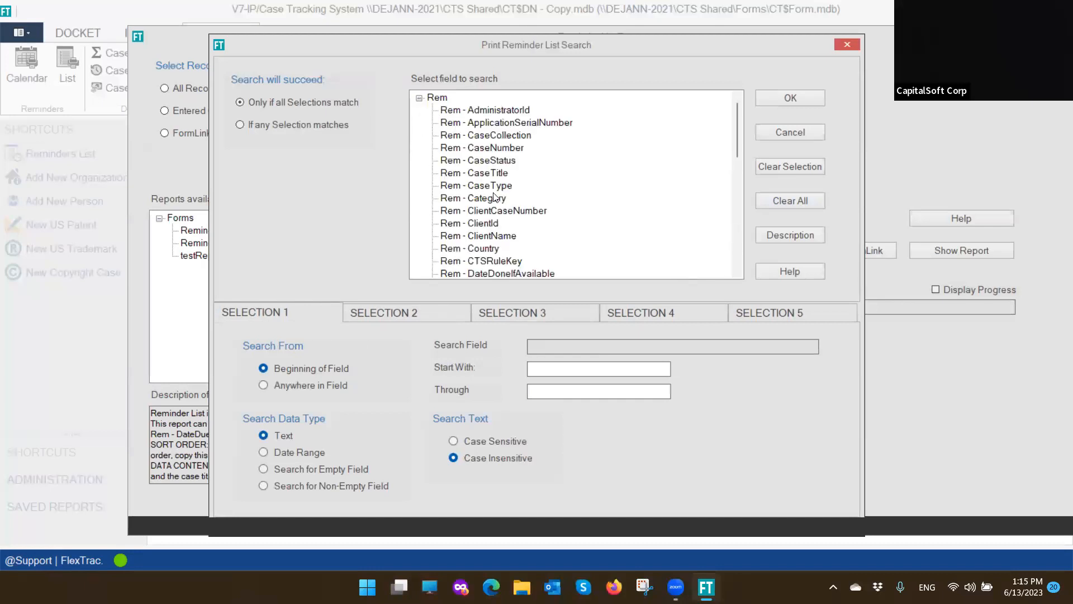
left_click(480, 224)
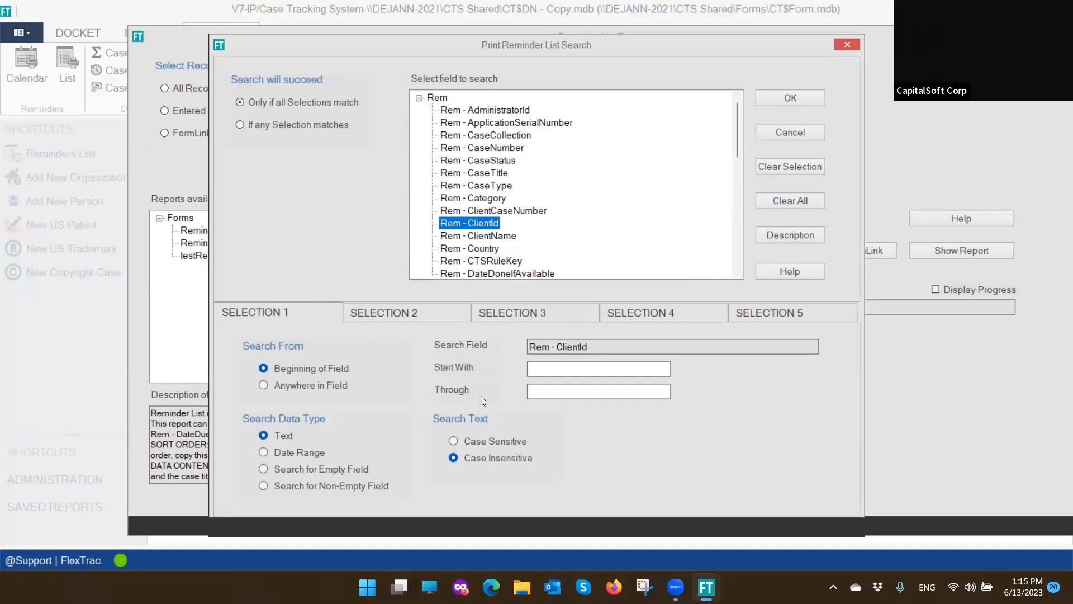
left_click(561, 368)
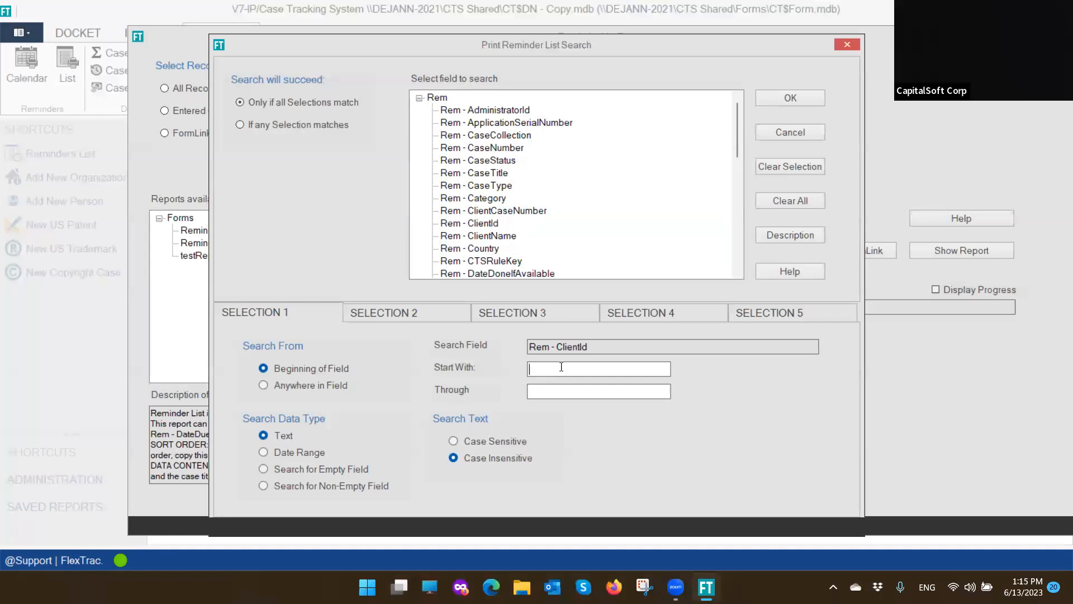
type("AVM")
Set the second selection to the Rem - DateDue field with a date range from 1/1/2020 through 1/1/2024
left_click(403, 311)
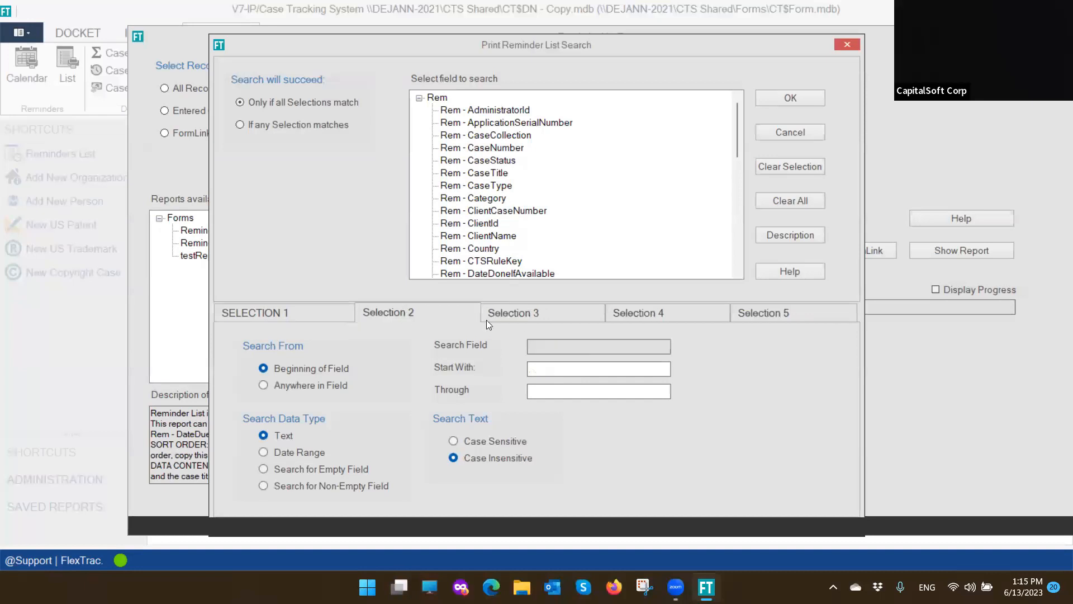
scroll(511, 183, "down", 2)
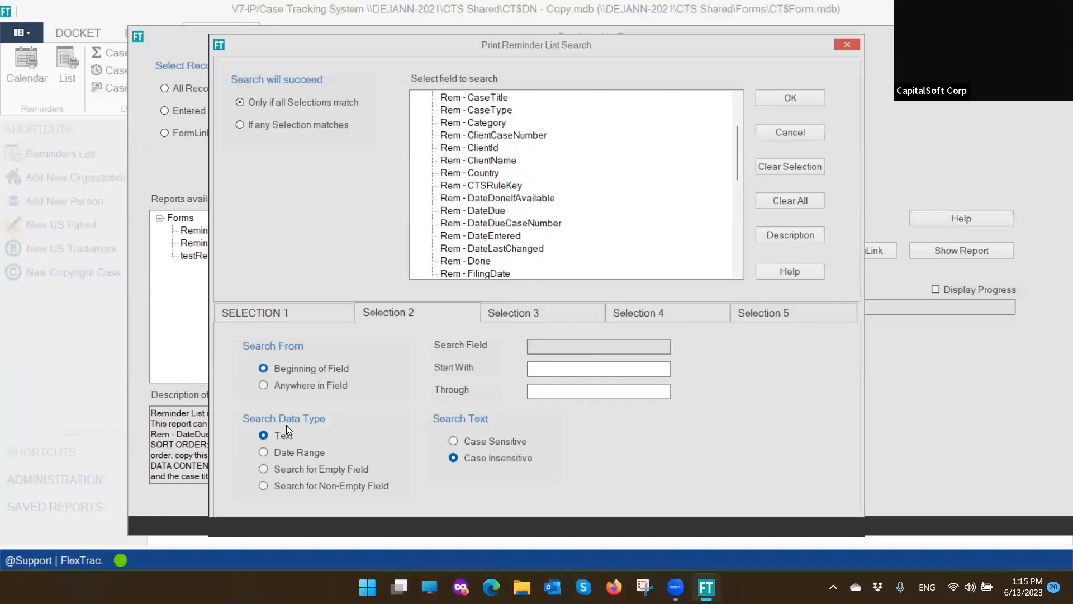
left_click(497, 215)
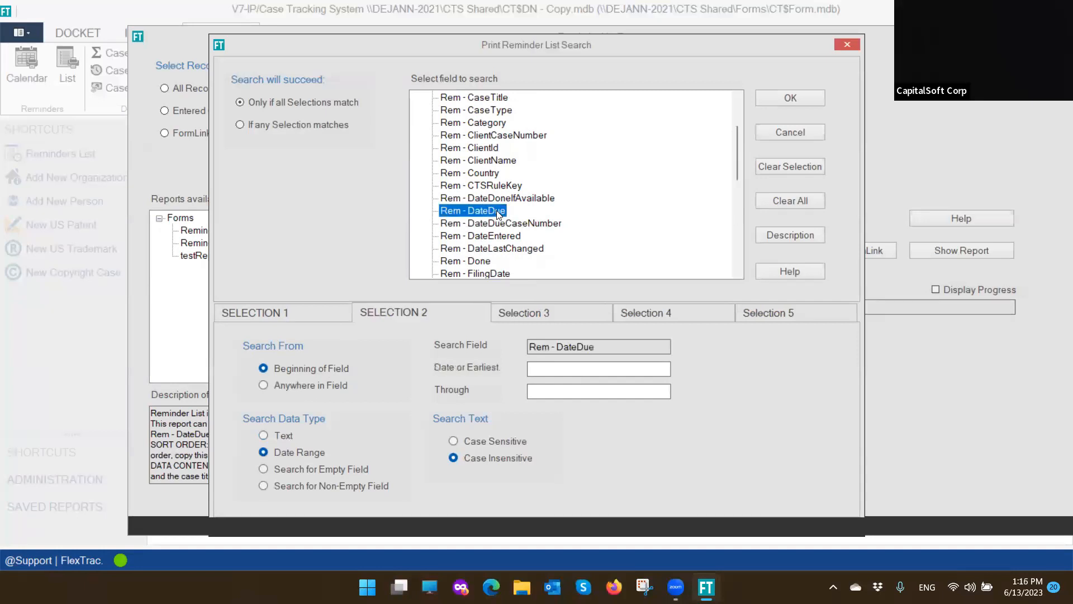
left_click(607, 353)
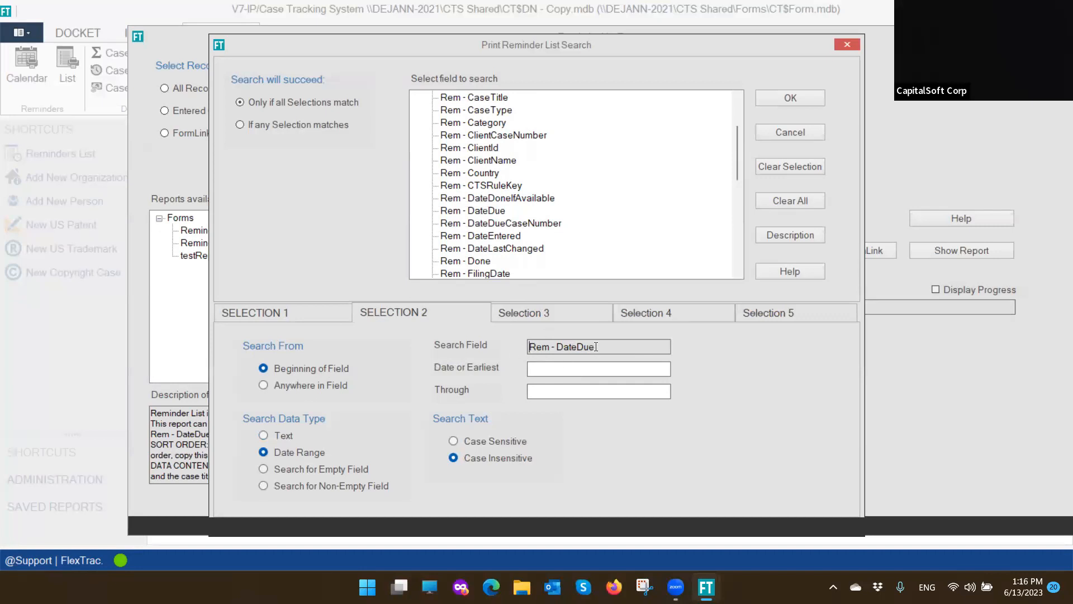
left_click_drag(595, 346, 490, 341)
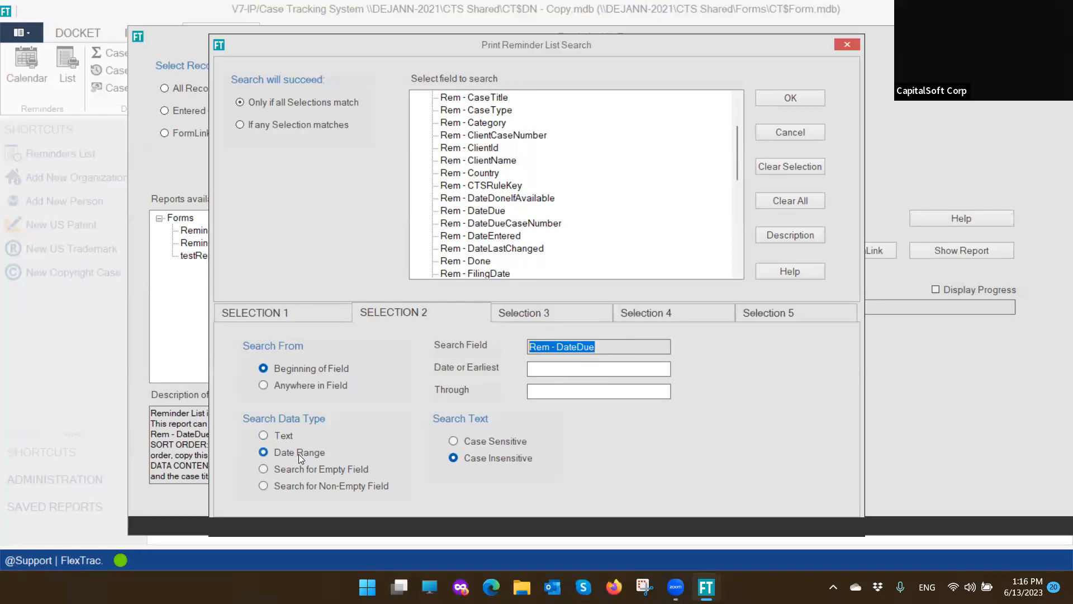
left_click(558, 367)
type("1/1/2020")
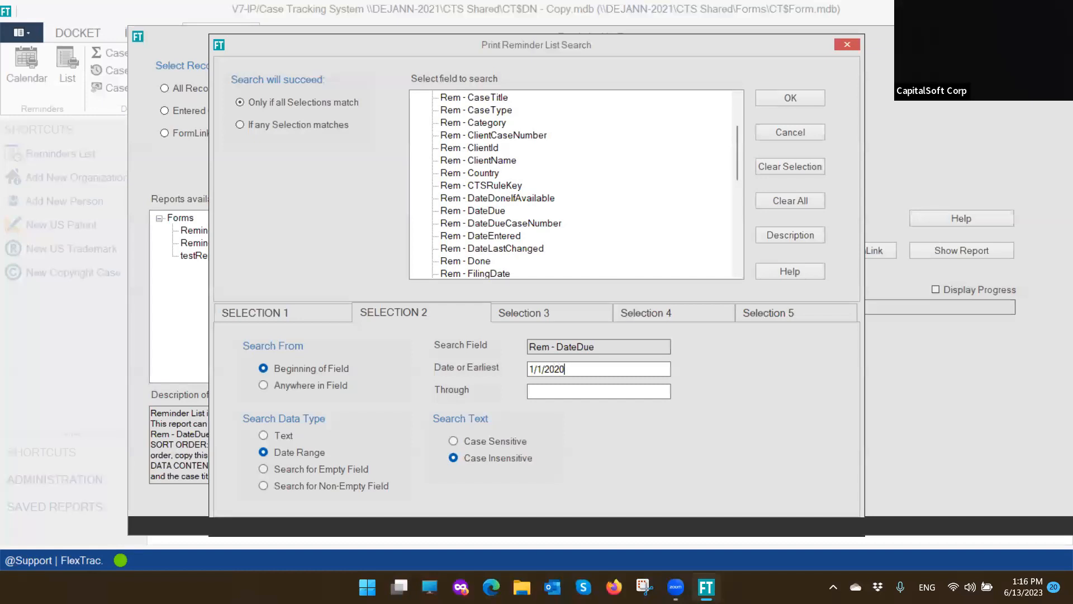
key("Tab")
type("1/1/2024")
Look through the remaining selections and accept the entered search criteria
left_click(566, 312)
left_click(654, 307)
left_click(780, 319)
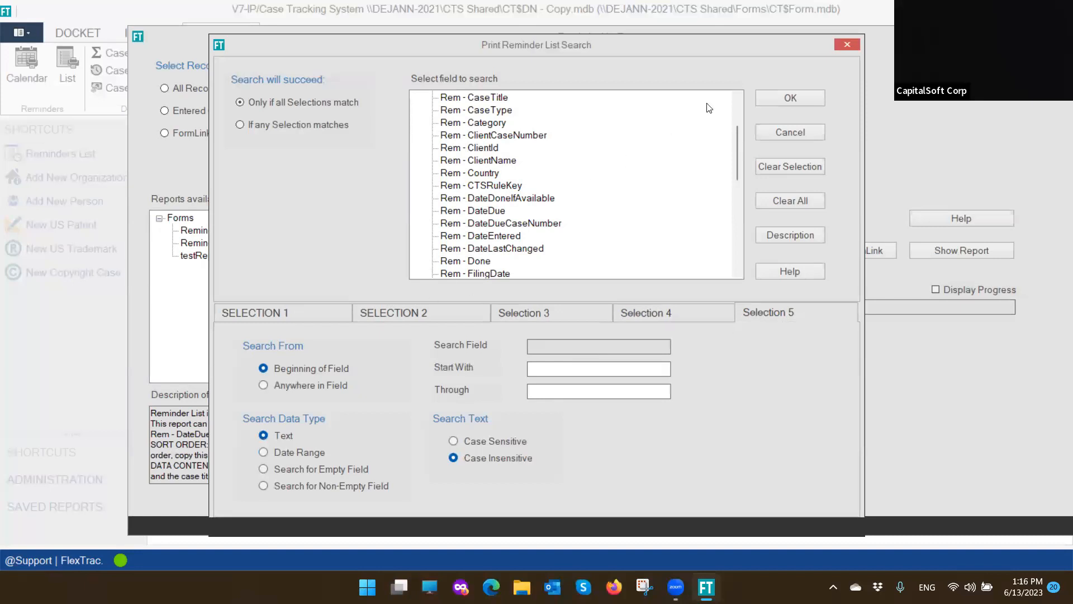
left_click(467, 305)
left_click(790, 100)
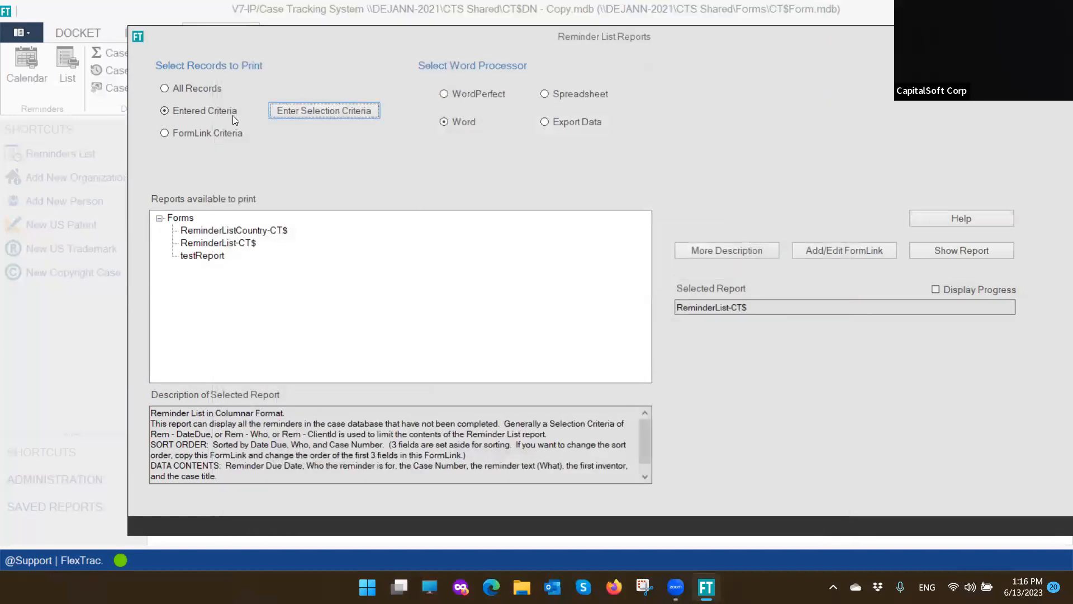
Show the ReminderList-CT$ report in Word using the entered criteria, allowing the document to run its SQL command
left_click(247, 246)
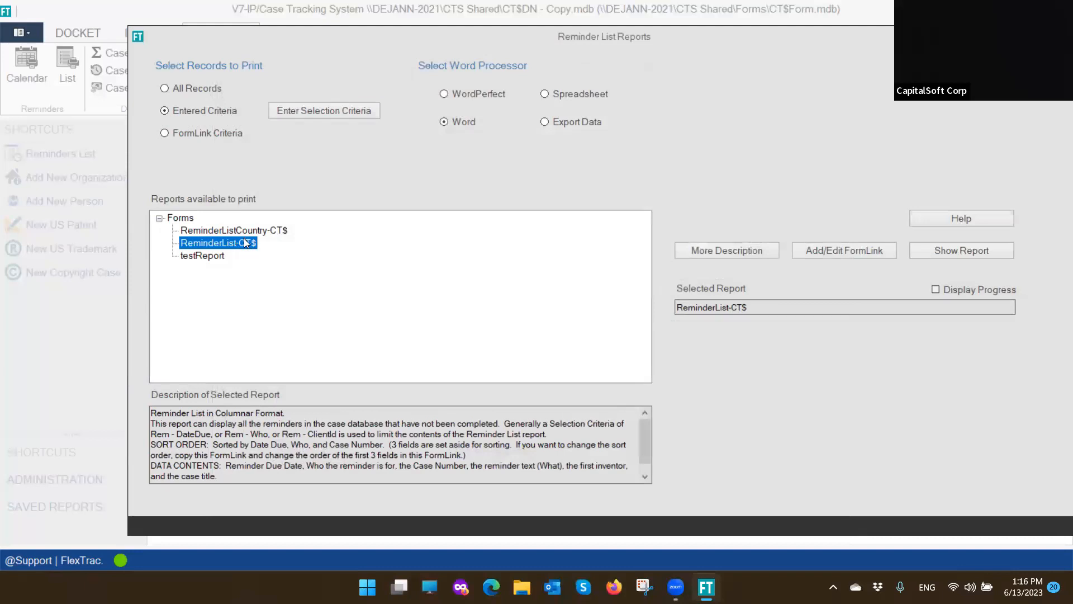
left_click(940, 255)
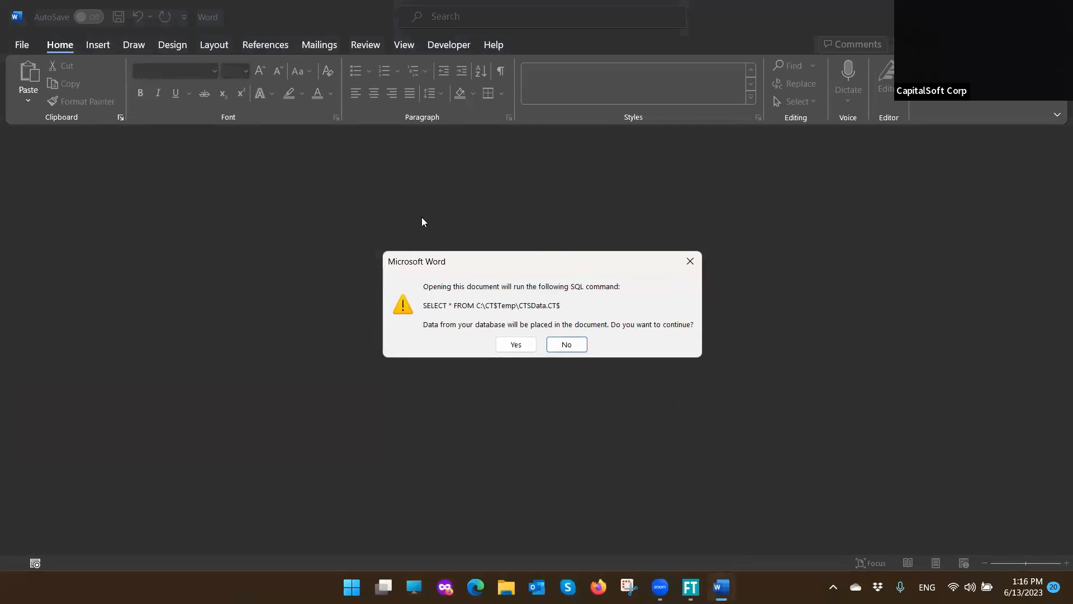
left_click(512, 344)
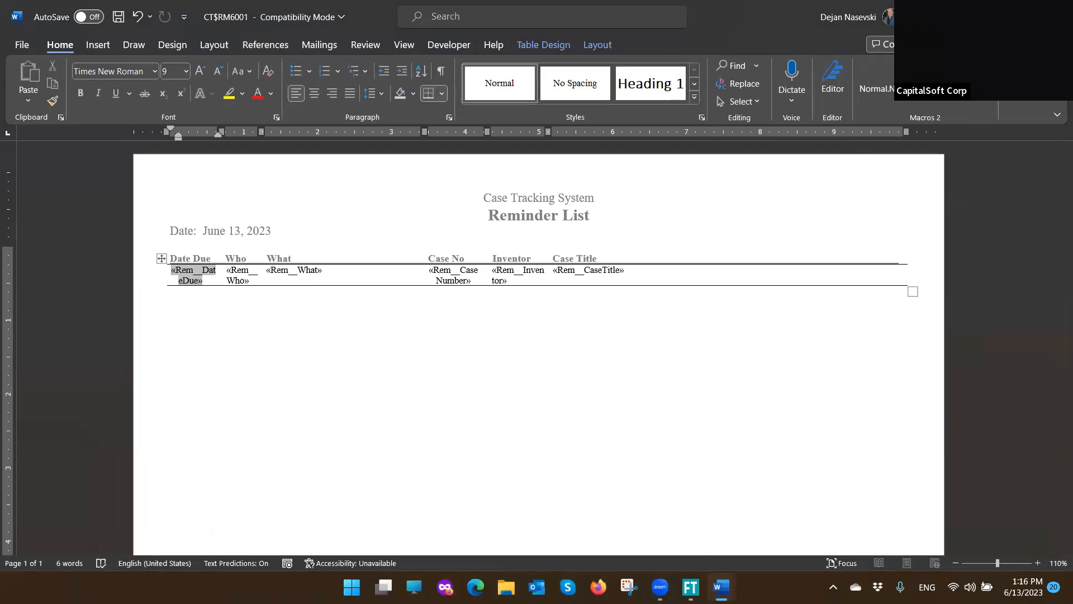
Look through the merged Reminder List pages in Word, then close the documents without saving
left_click(554, 309)
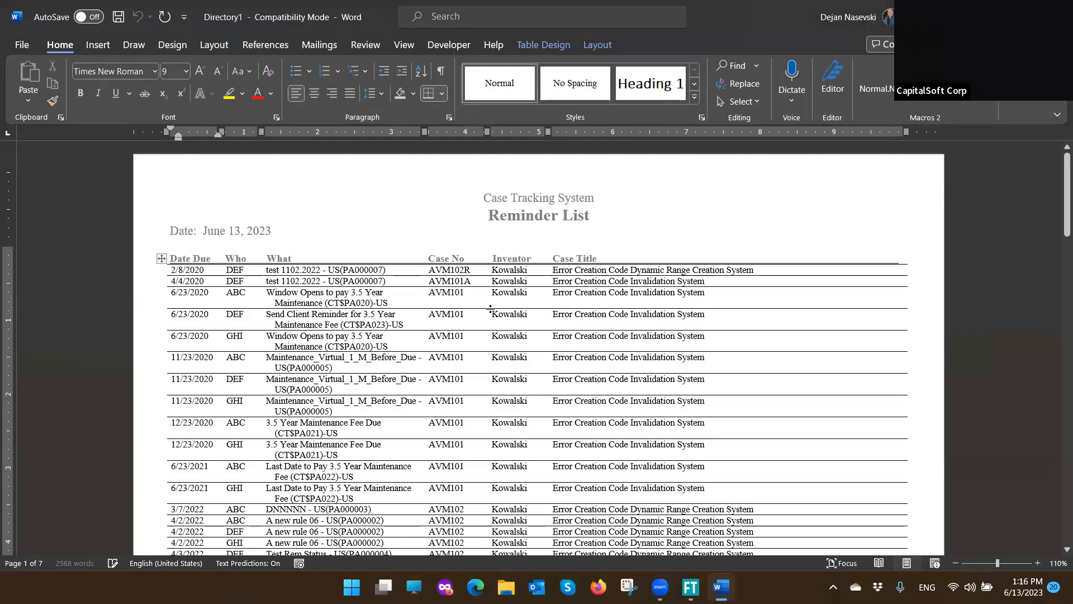
scroll(494, 312, "down", 5)
scroll(494, 312, "down", 6)
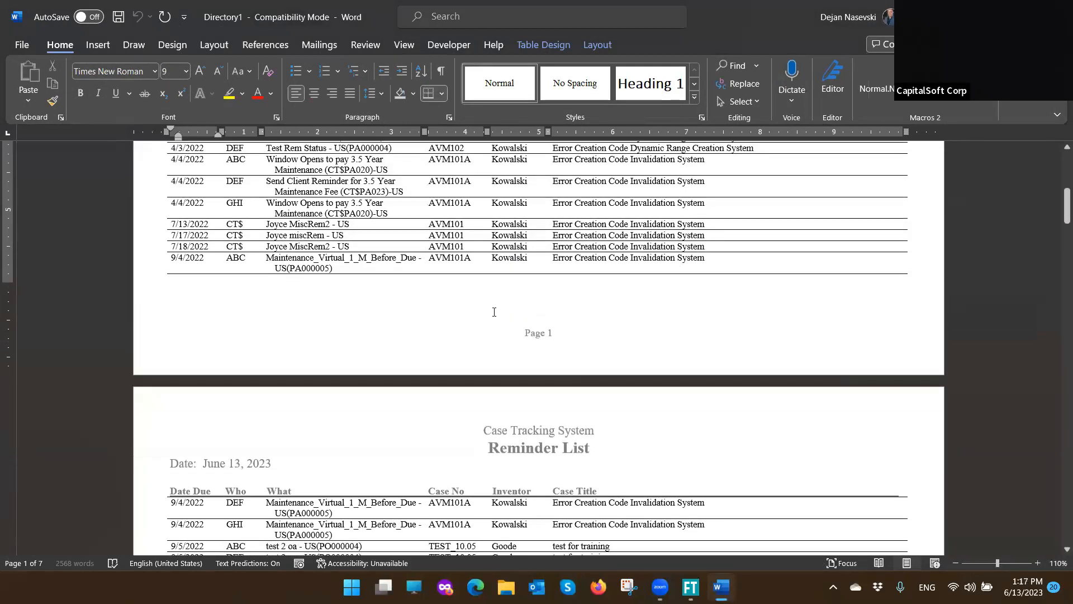
scroll(494, 312, "up", 10)
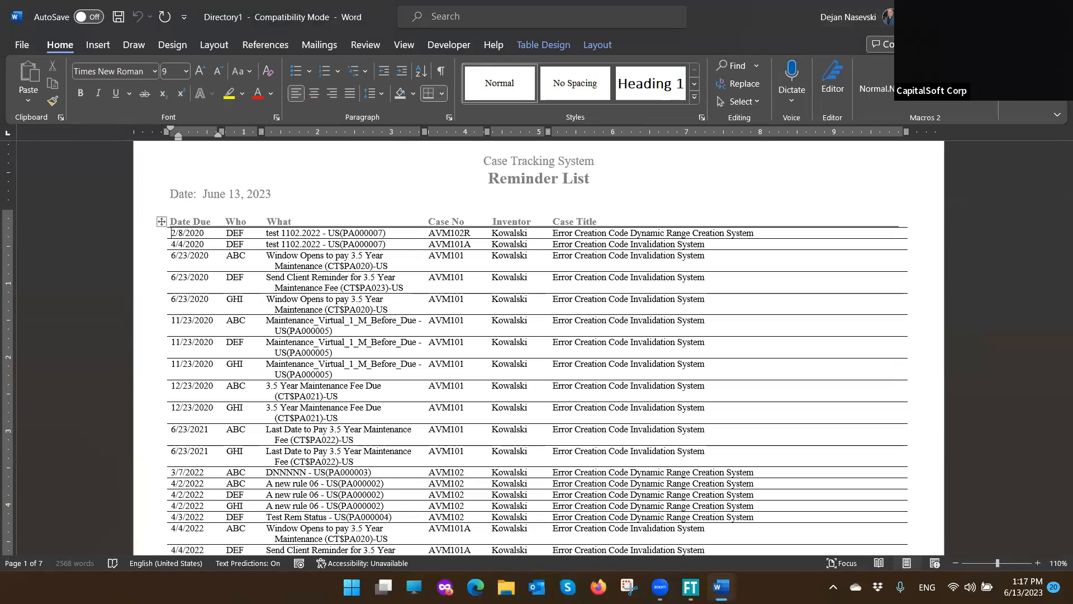
left_click(1058, 17)
left_click(604, 368)
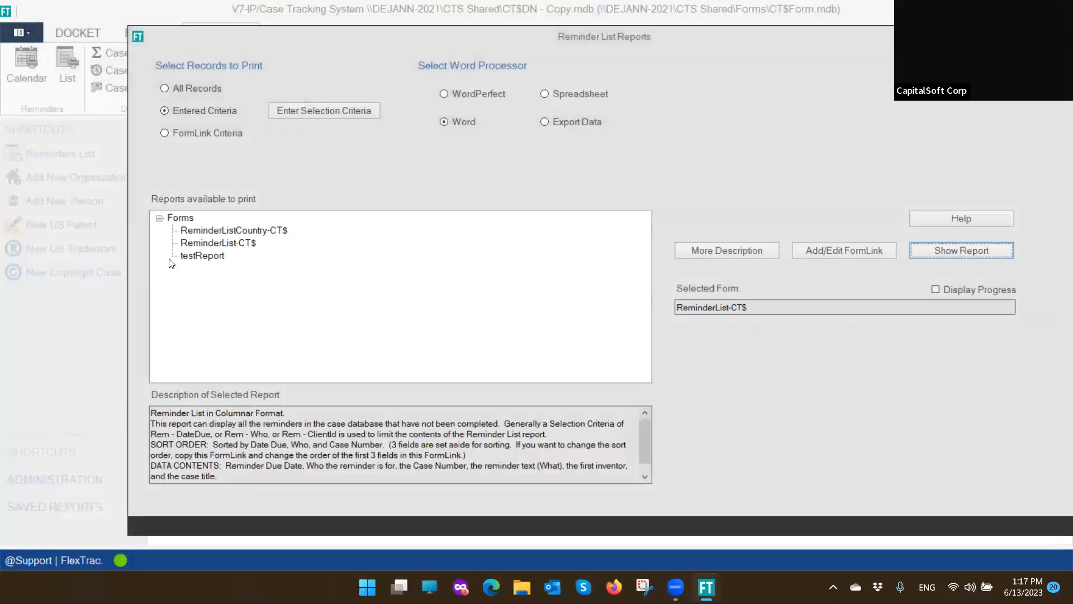
Open the FormLink definition of the ReminderList-CT$ report for editing
left_click(212, 244)
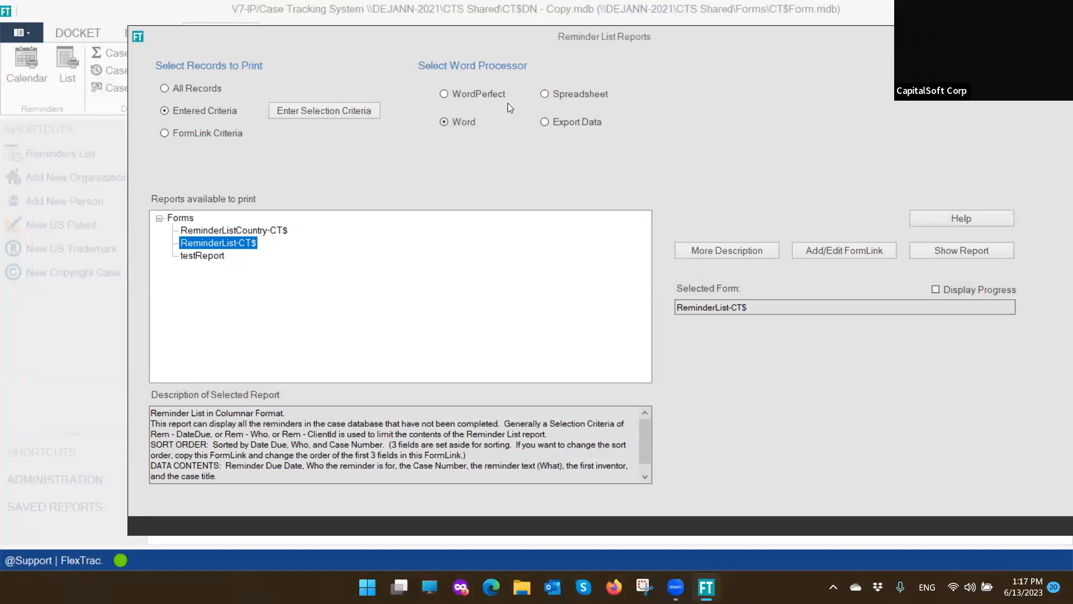
left_click(853, 253)
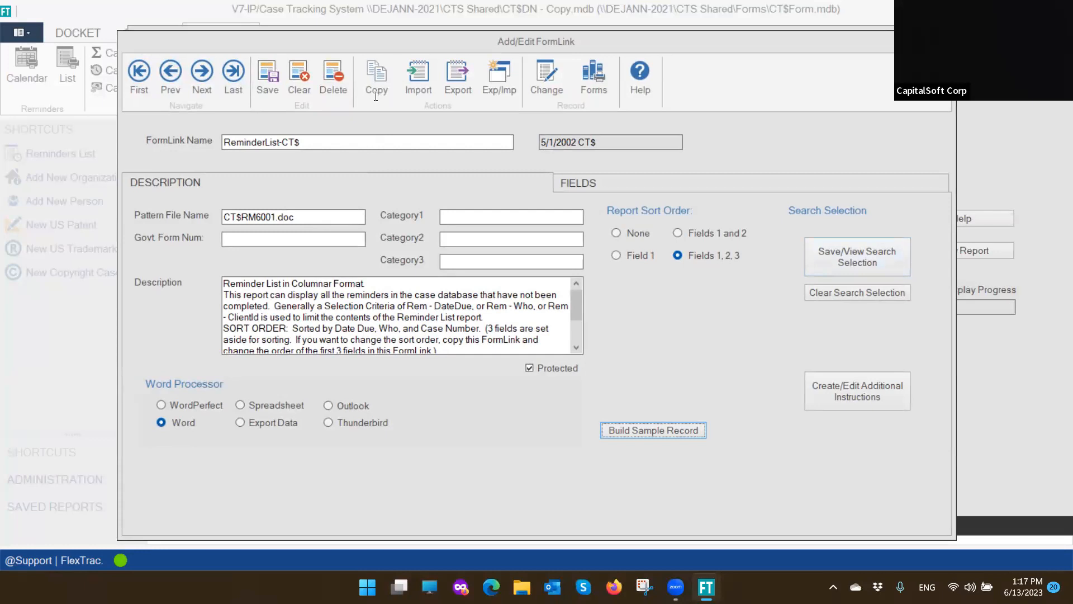
left_click(328, 139)
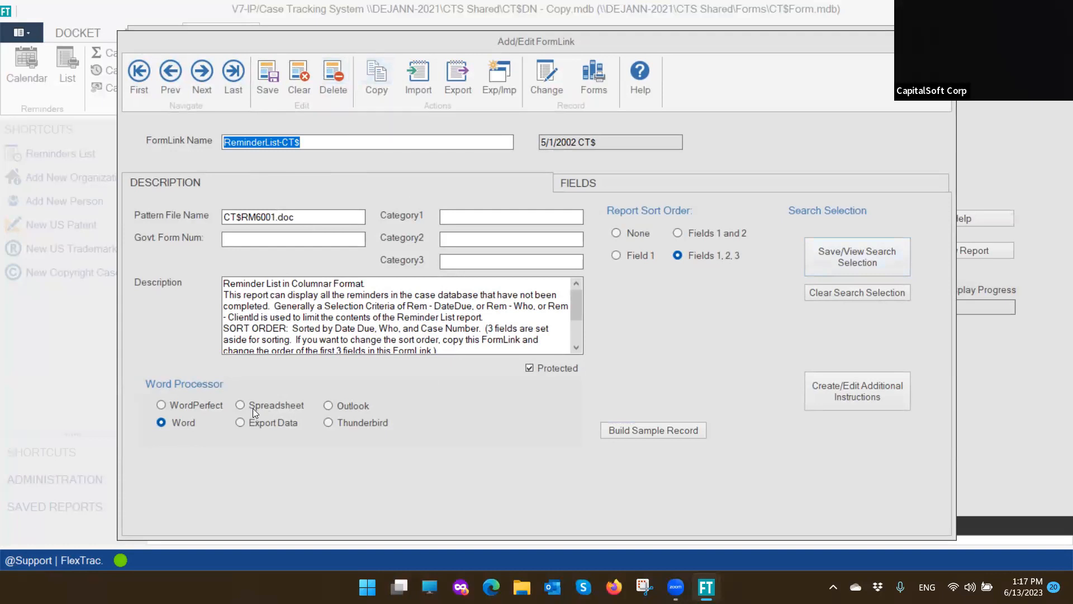
Copy the FormLink under the name ABCReminderListtEST06 with the pattern file name 6ABCRM6001.doc
left_click(381, 85)
left_click(519, 259)
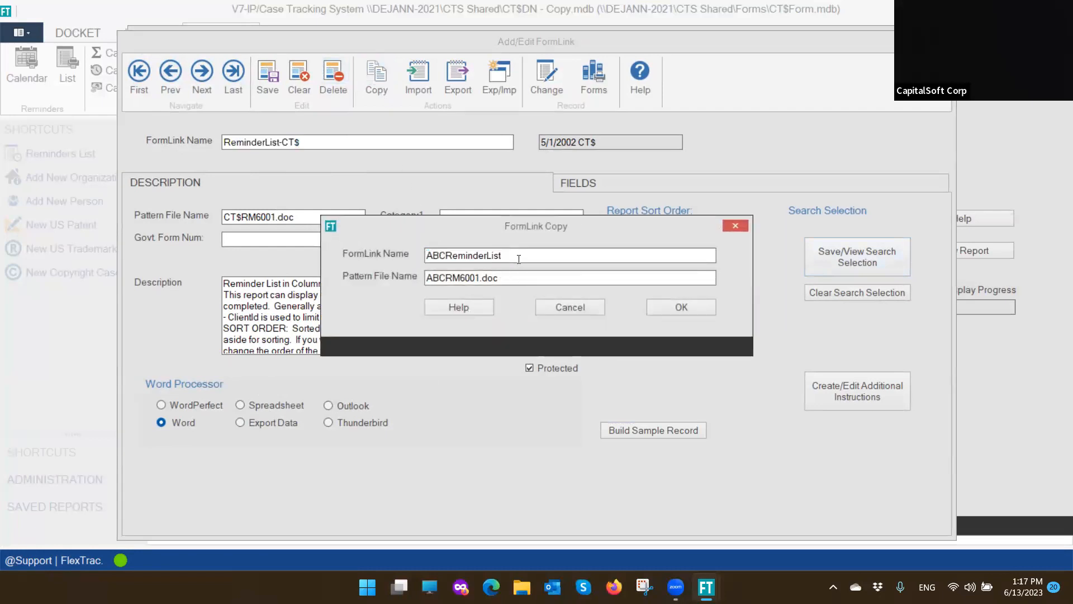
type("EST")
key("ctrl+a")
key("BackSpace")
key("ctrl+z")
type("06")
left_click(426, 280)
type("6")
left_click(668, 307)
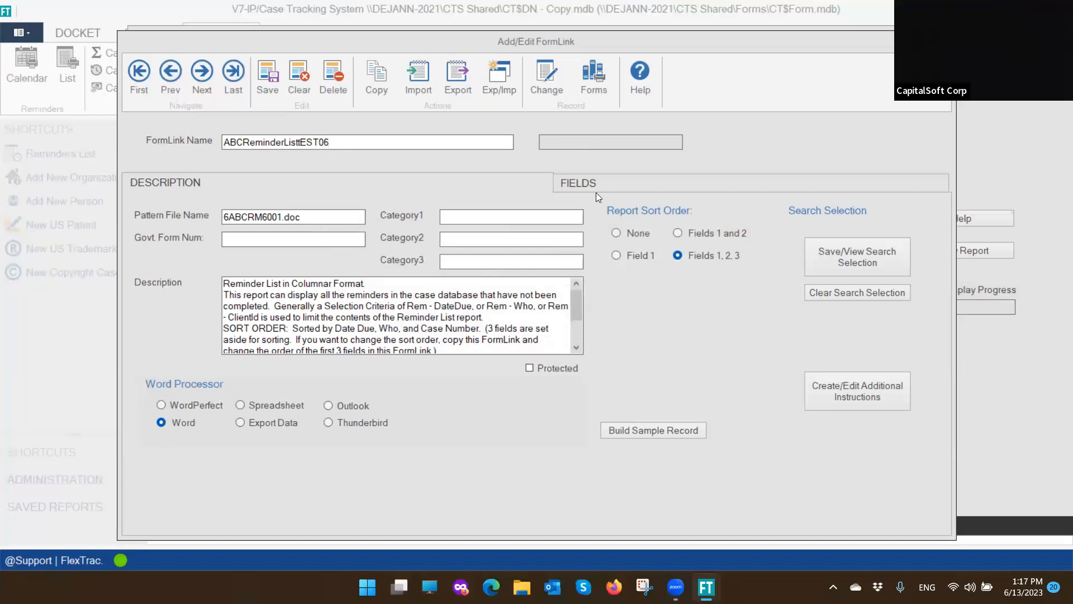
Add the Rem - Country field to the selected fields of ABCReminderListtEST06 and save the FormLink
left_click(578, 183)
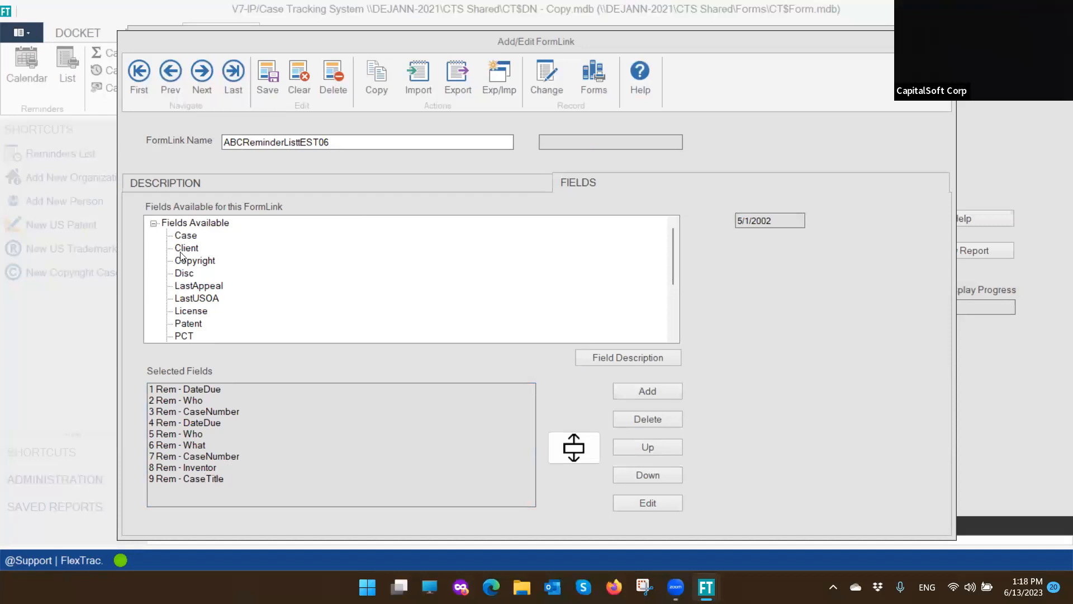
scroll(185, 274, "down", 3)
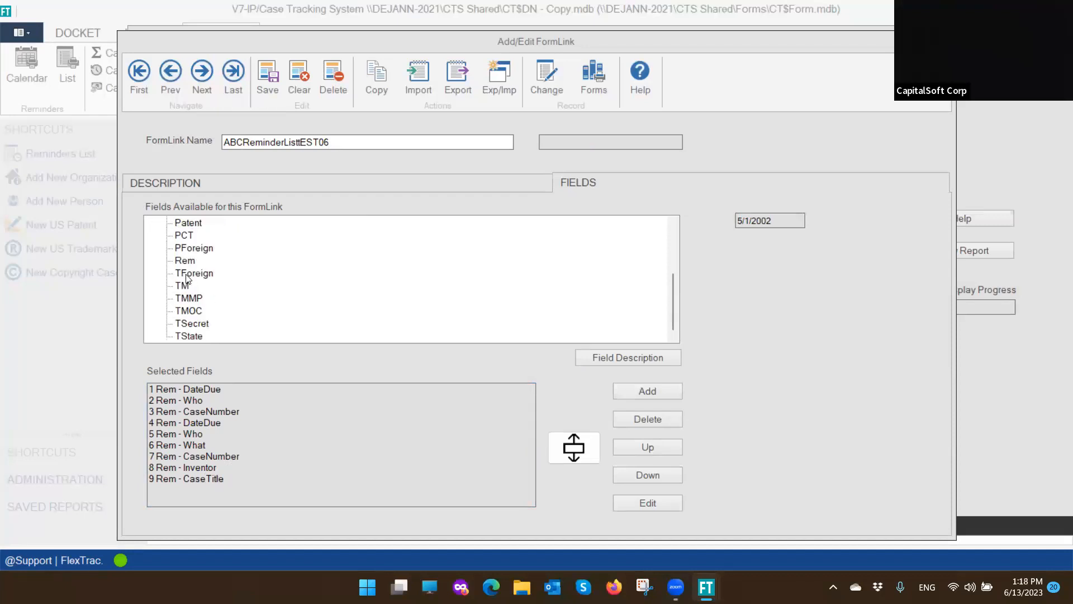
left_click(185, 261)
left_click(167, 261)
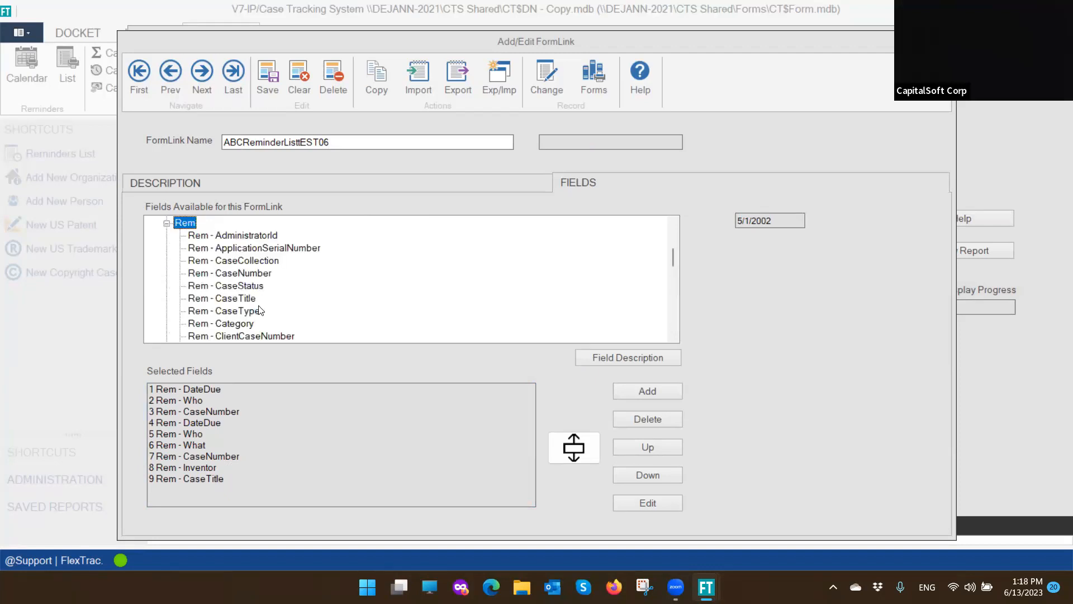
scroll(248, 305, "down", 10)
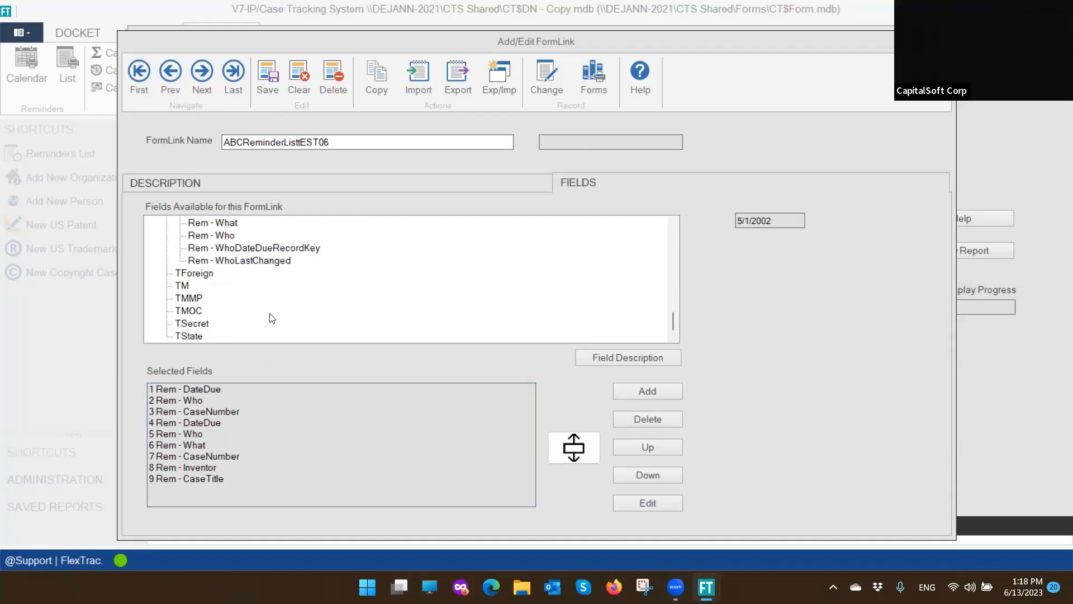
left_click(228, 223)
scroll(247, 282, "up", 6)
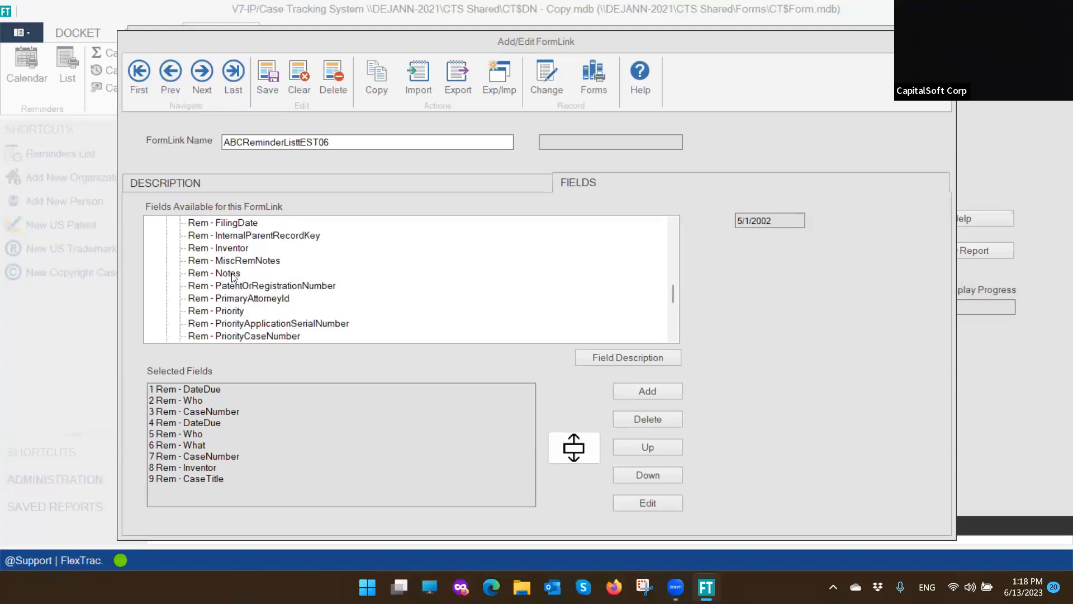
scroll(234, 277, "up", 2)
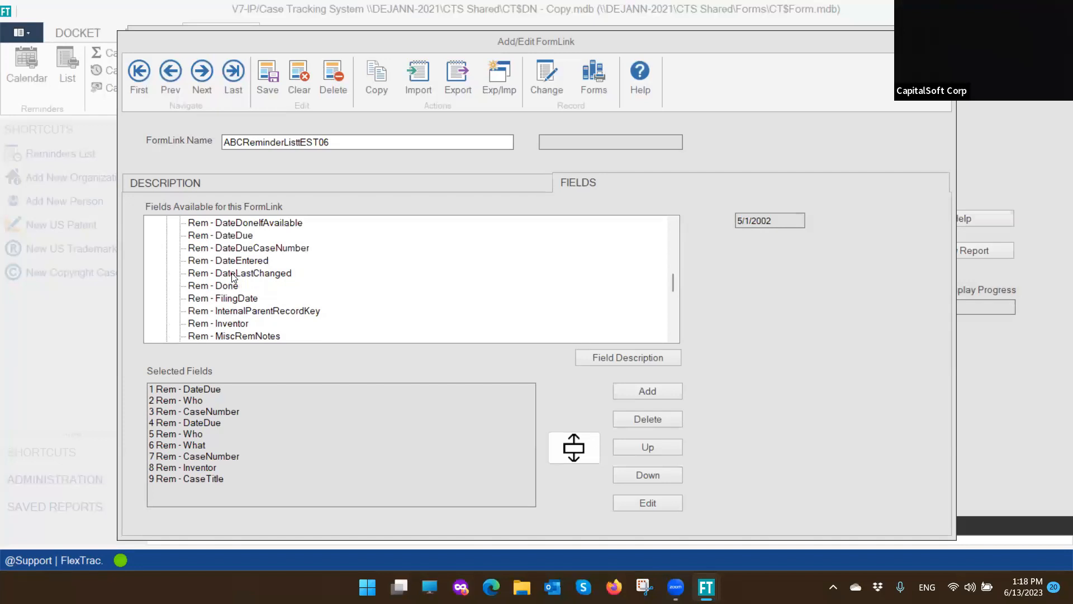
scroll(233, 277, "up", 1)
left_click(228, 237)
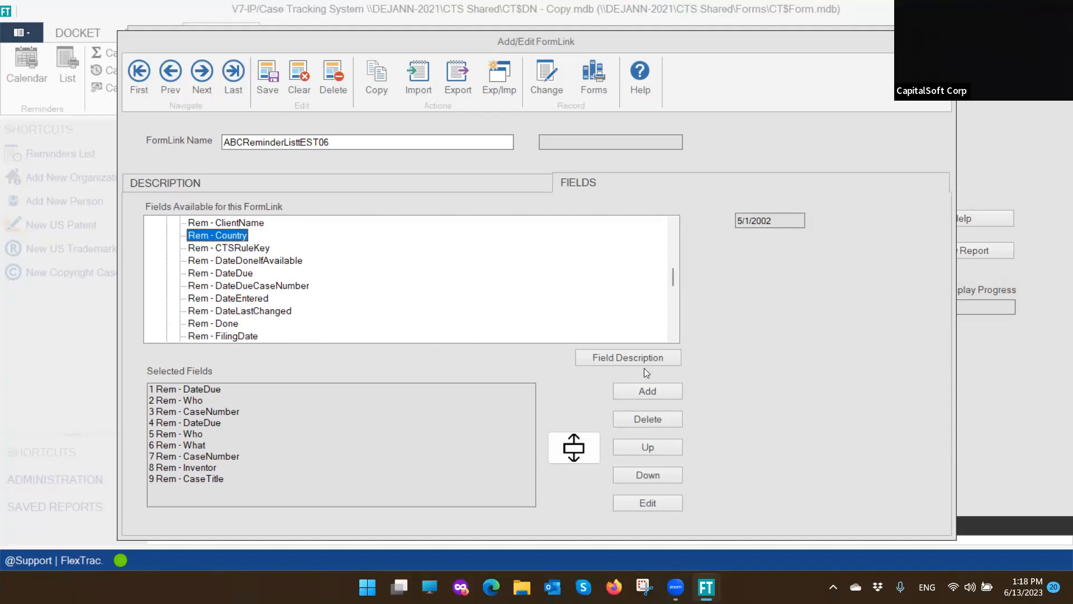
left_click(646, 392)
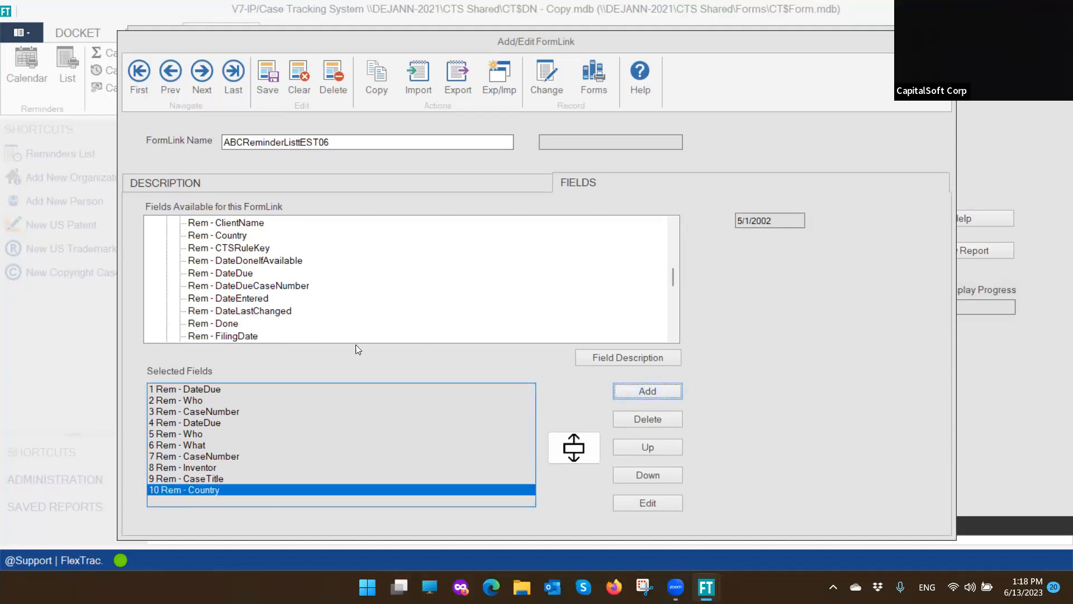
left_click(268, 75)
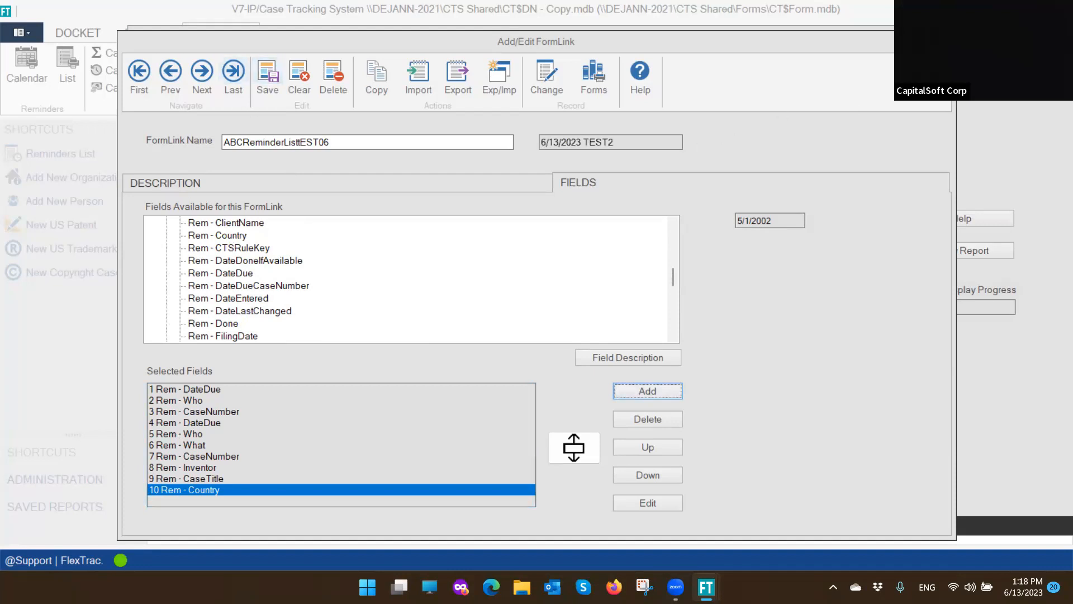
Close the ABCReminderListtEST06 FormLink and agree to build its sample record
left_click(270, 179)
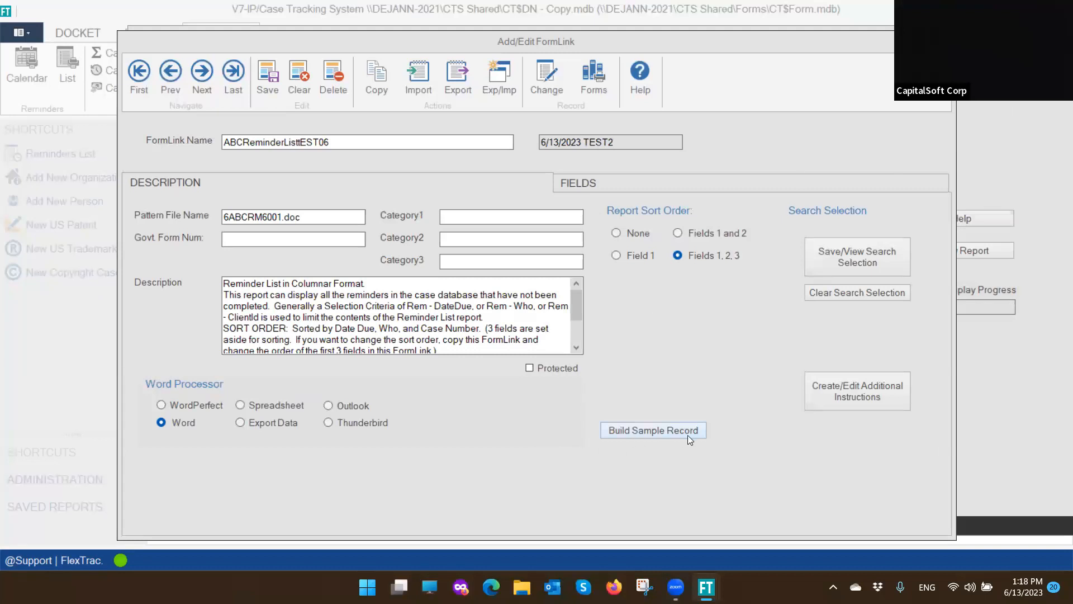
left_click(944, 41)
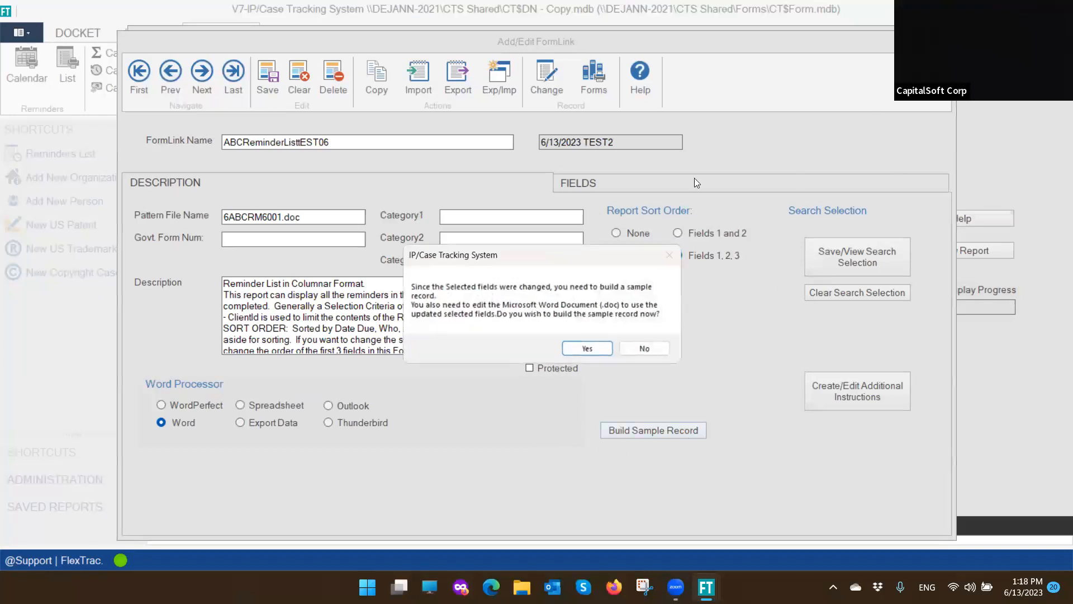
left_click(582, 349)
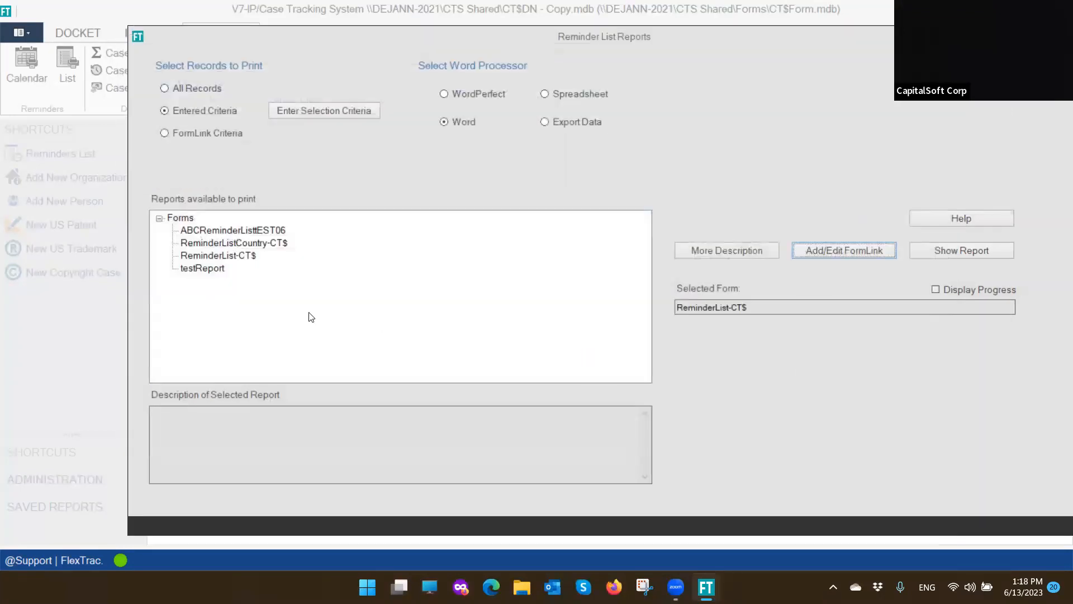
Select the ABCReminderListtEST06 report and apply the existing selection criteria to it
left_click(229, 232)
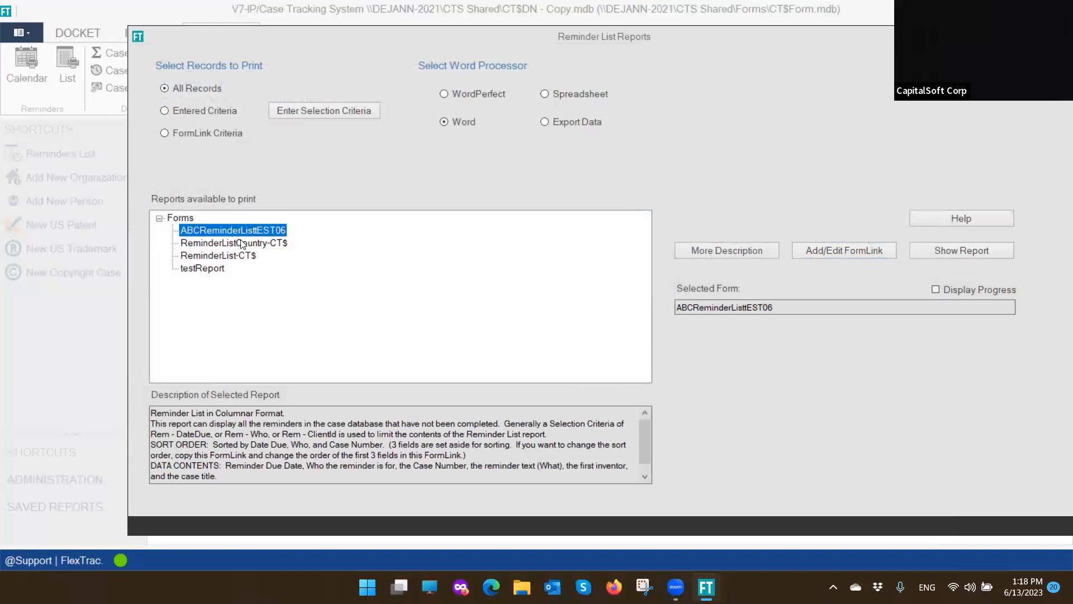
left_click(320, 112)
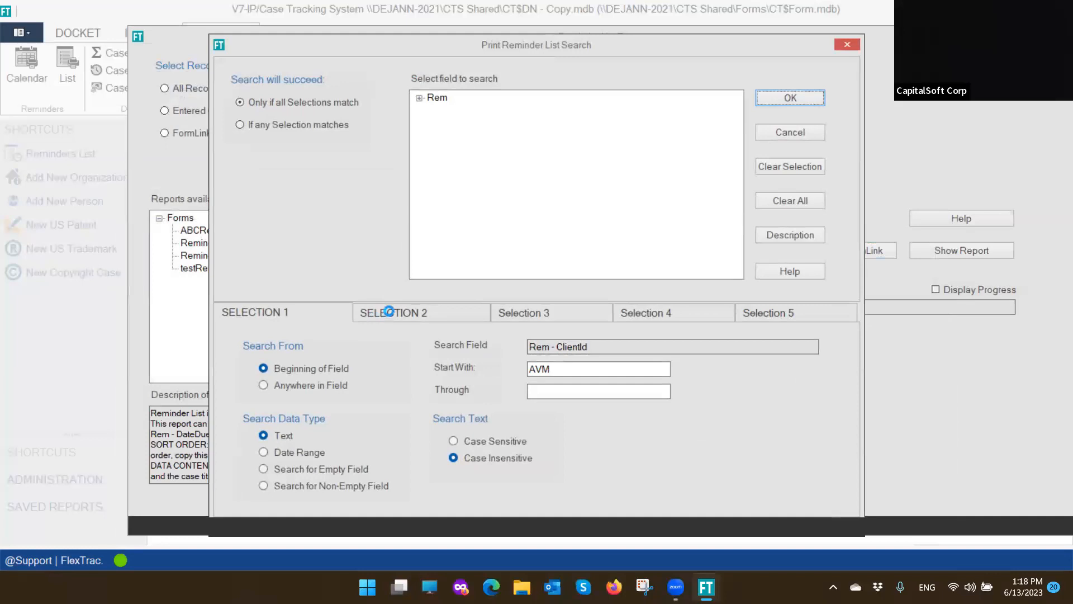
left_click(390, 311)
left_click(313, 312)
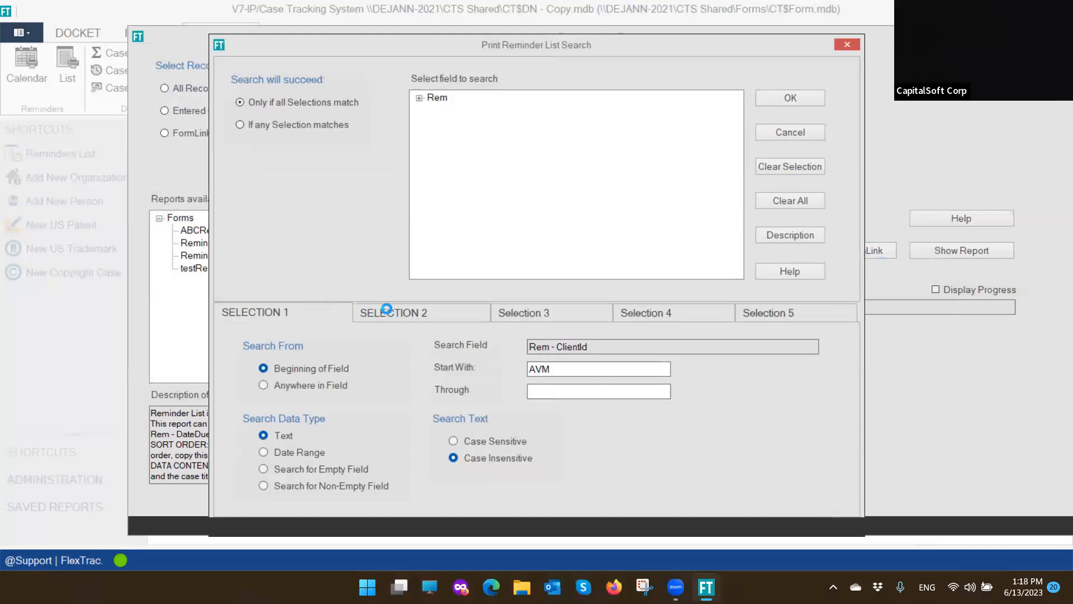
left_click(789, 100)
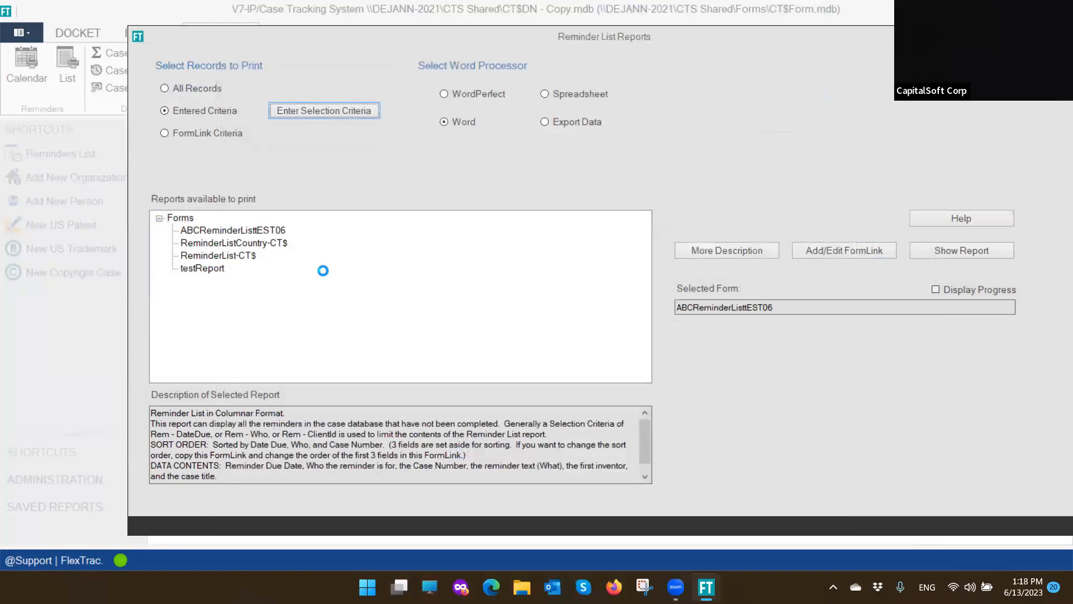
Show the ABCReminderListtEST06 report in Word, allowing the document to run its SQL command
left_click(259, 235)
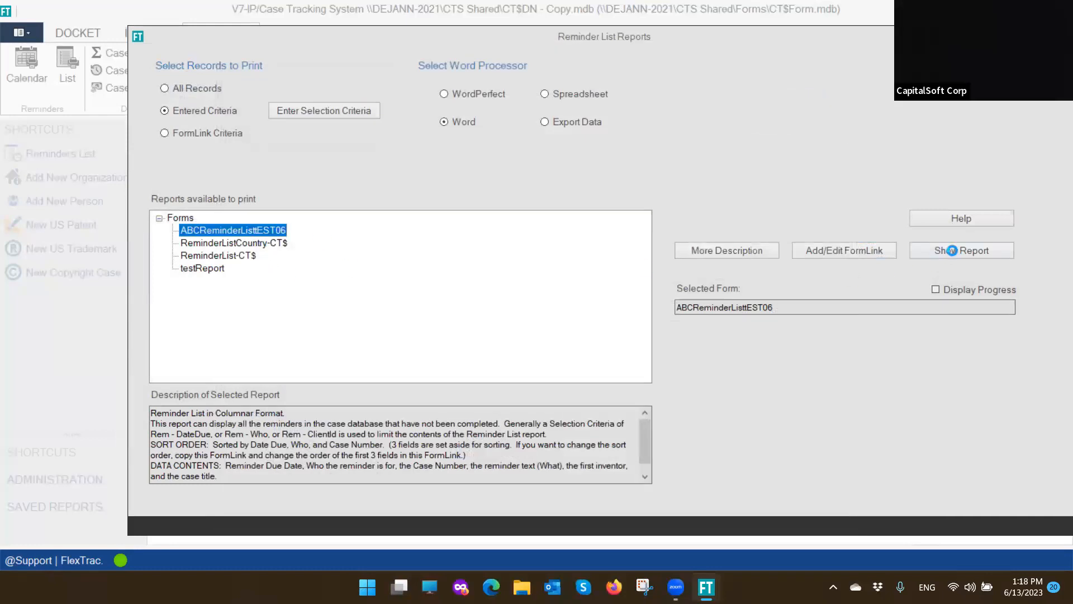
left_click(952, 250)
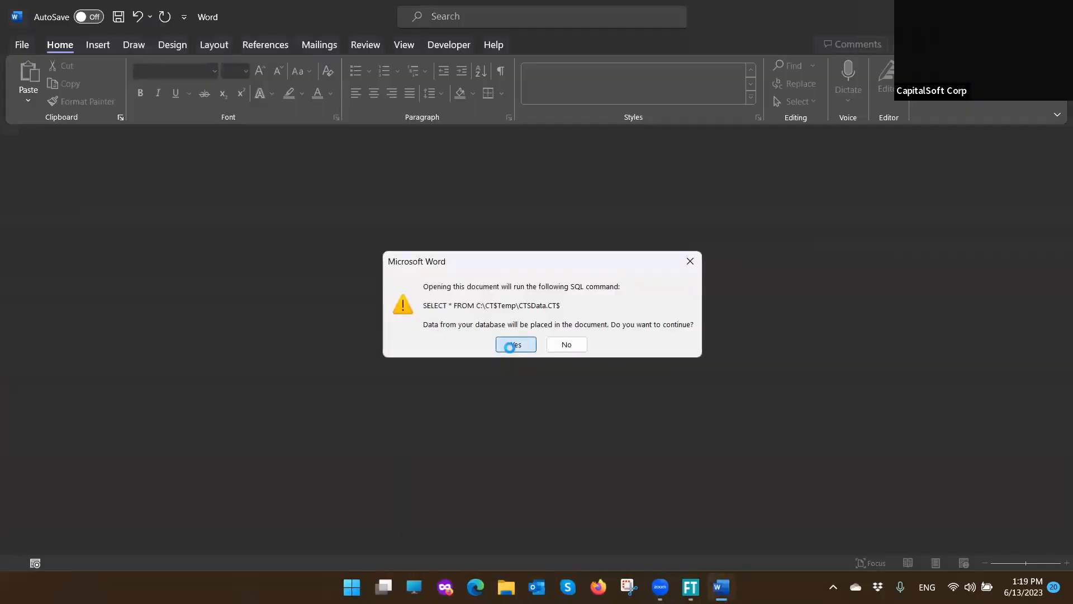
left_click(511, 343)
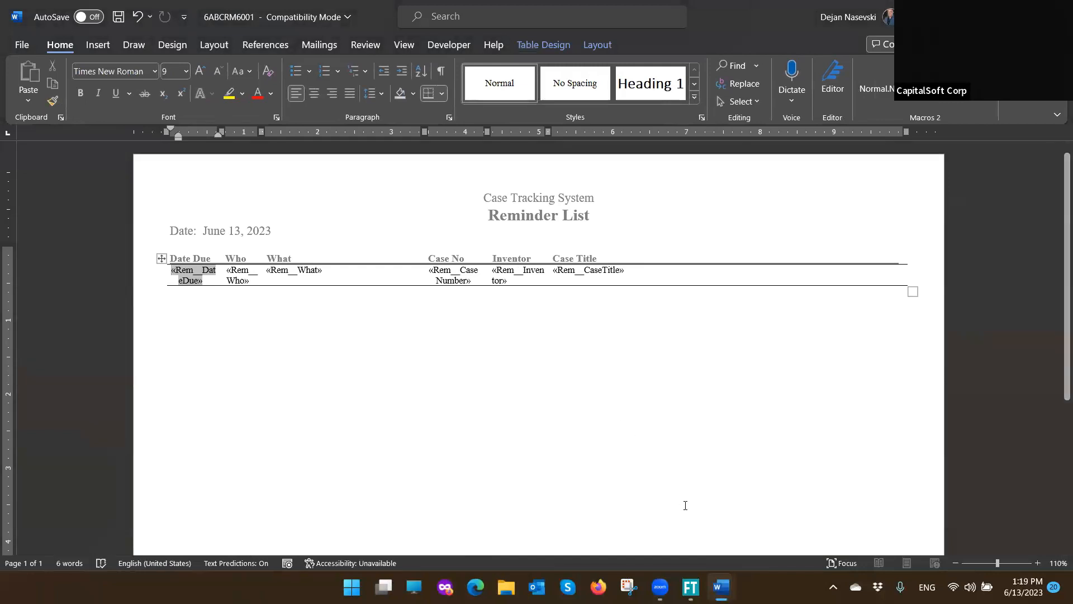
View the merged Catalog1 document and close it without saving, returning to the 6ABCRM6001 template
mouse_move(721, 587)
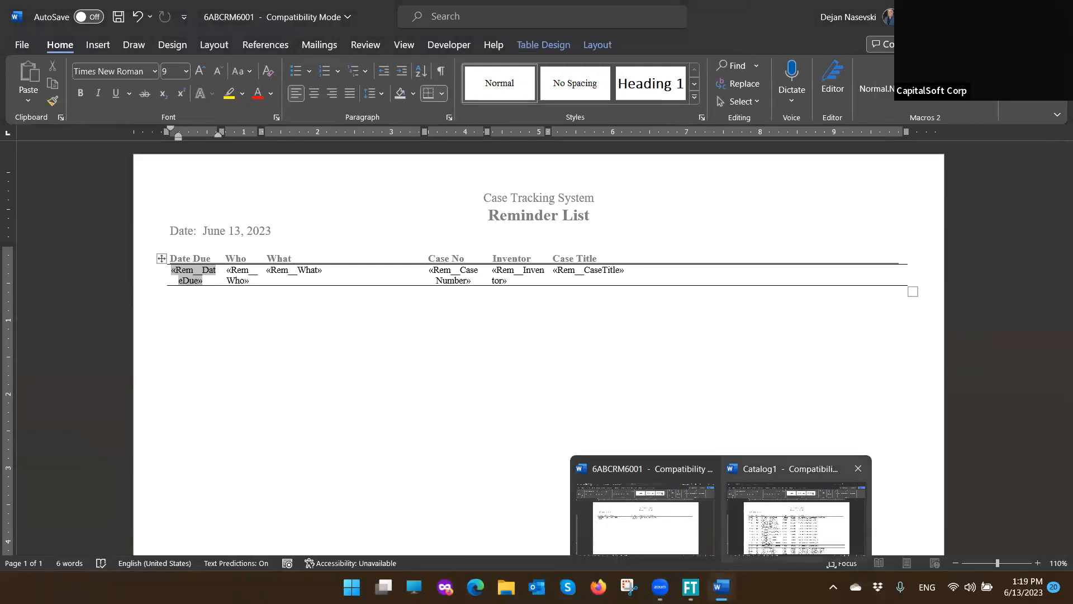
left_click(812, 508)
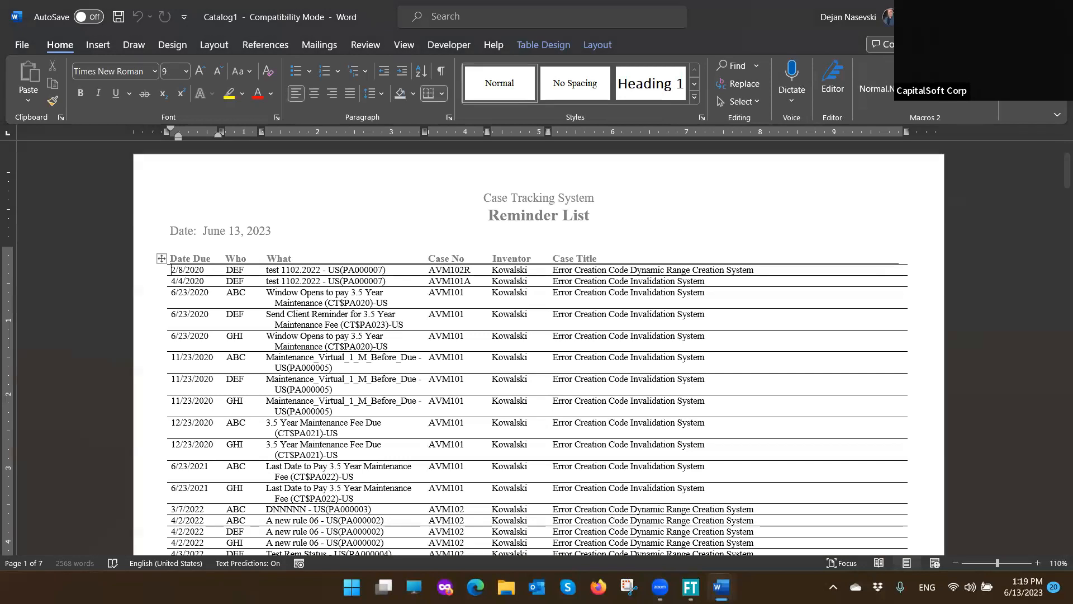
key("ctrl+w")
left_click(587, 365)
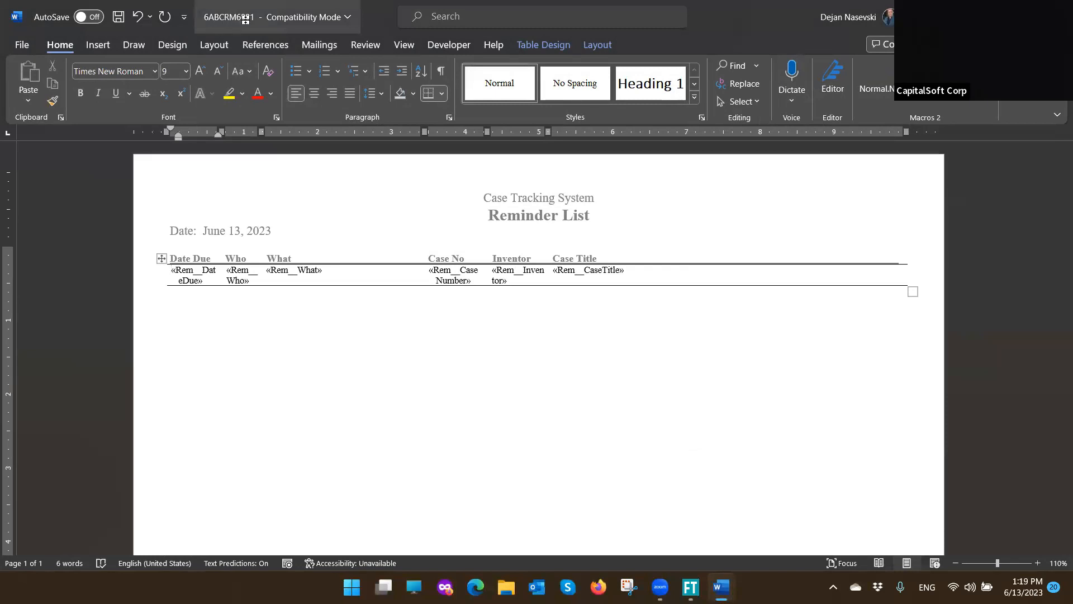
Narrow the Case Title column of the merge-field row to about 7.5 inches on the ruler and insert a new column after it
left_click(678, 306)
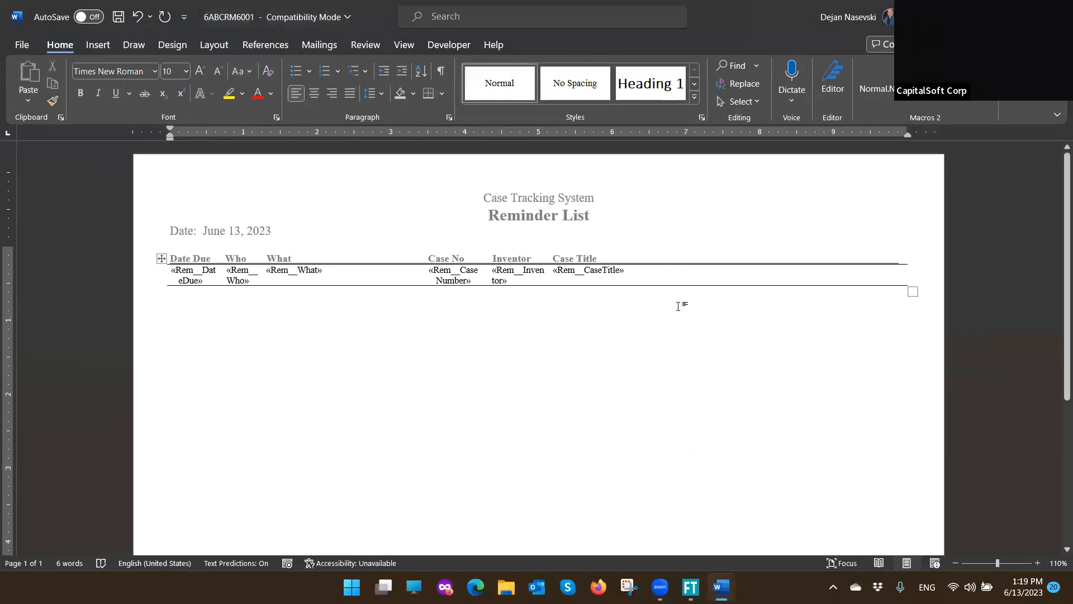
left_click(616, 237)
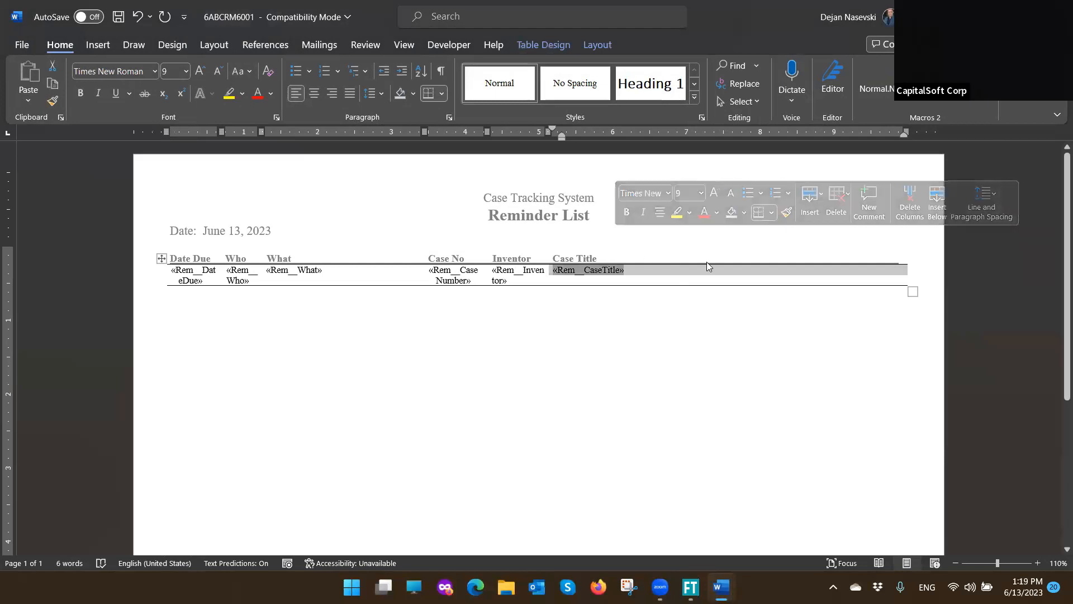
left_click_drag(903, 132, 744, 137)
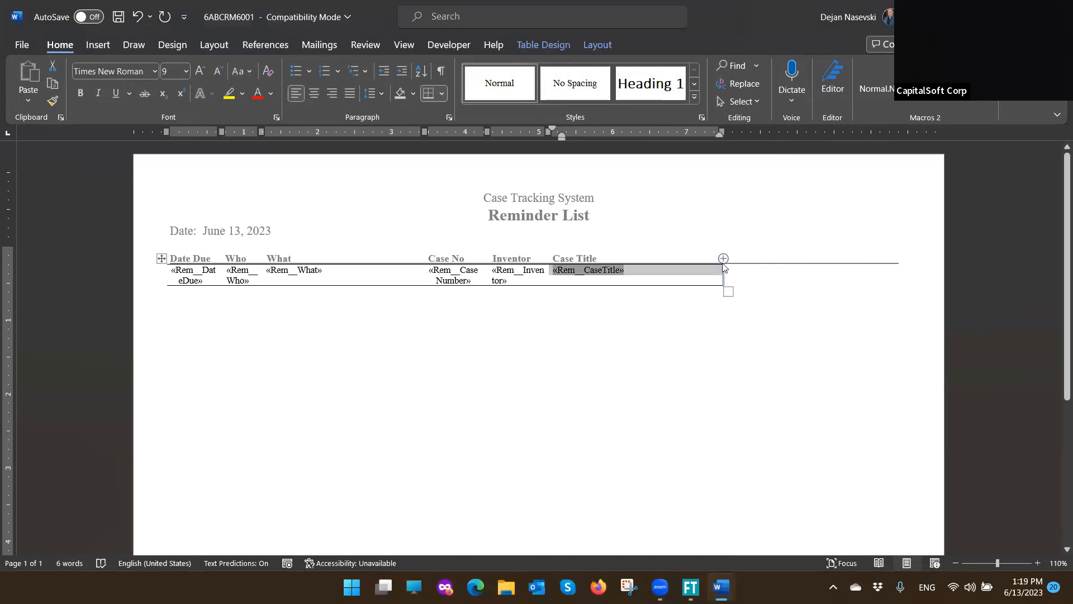
left_click(723, 258)
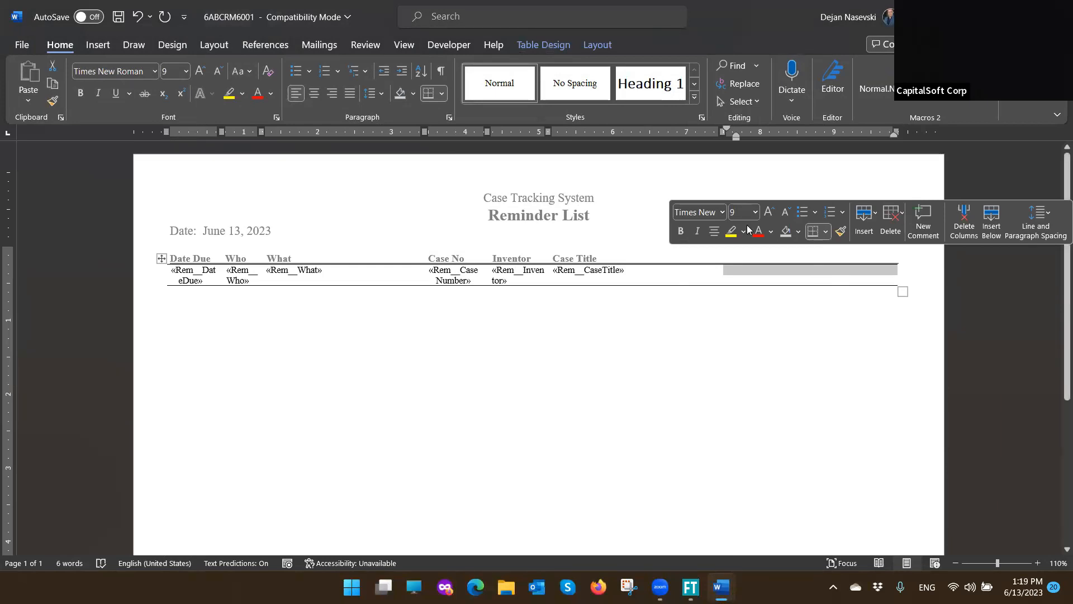
Insert the Rem__Country merge field into the empty cell of the new column after Case Title
left_click(332, 47)
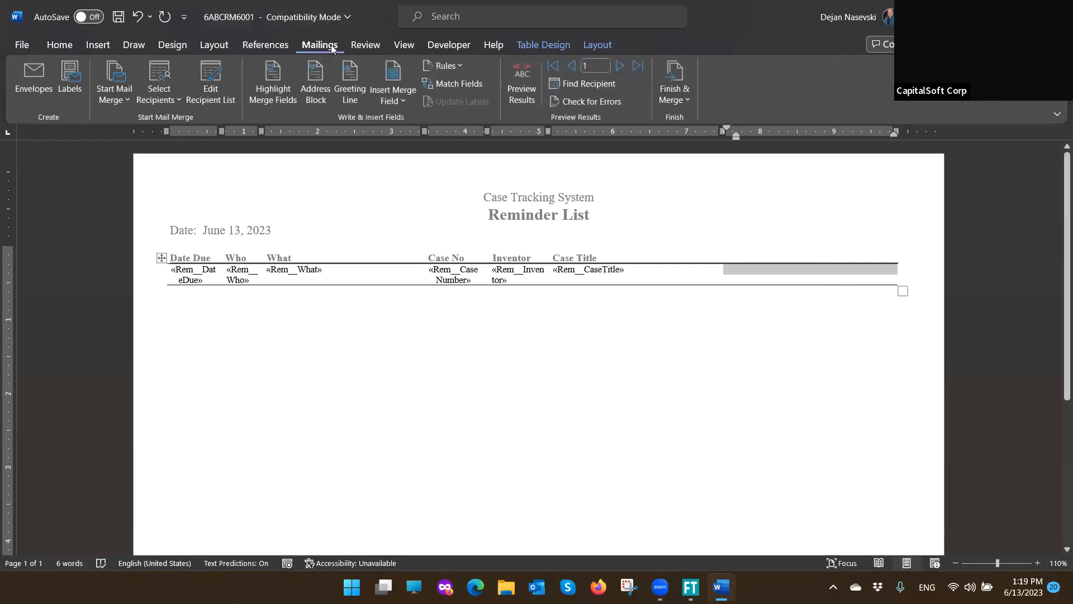
left_click(394, 95)
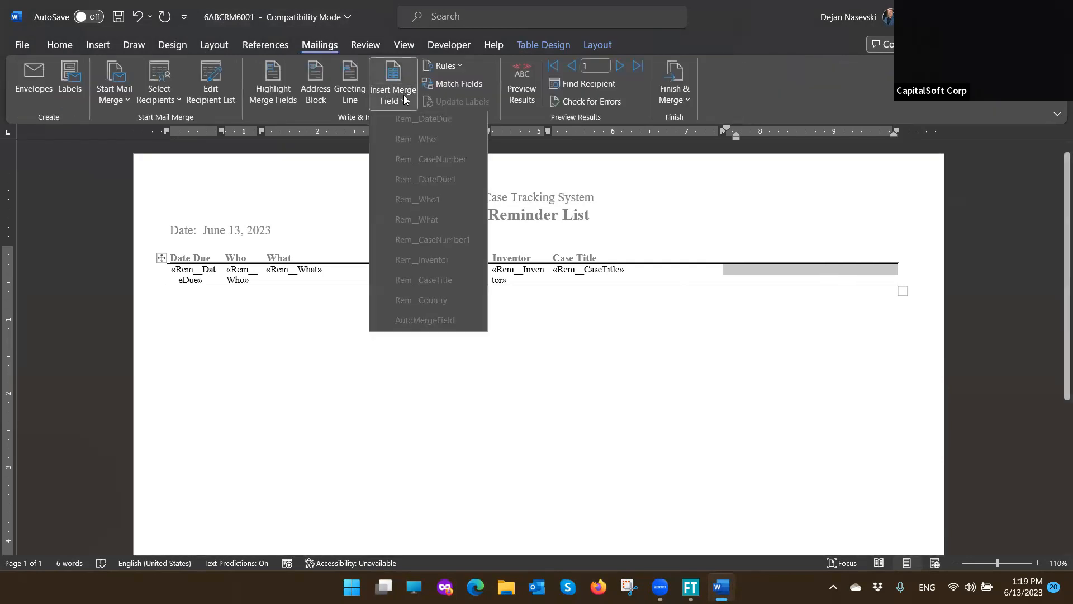
left_click(794, 274)
left_click(795, 273)
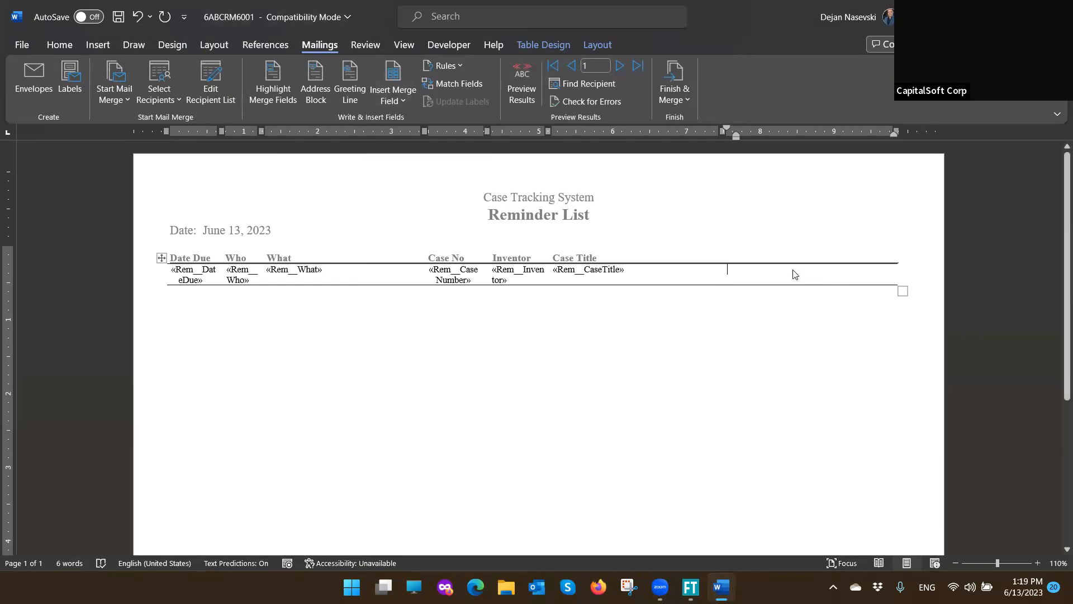
left_click(400, 101)
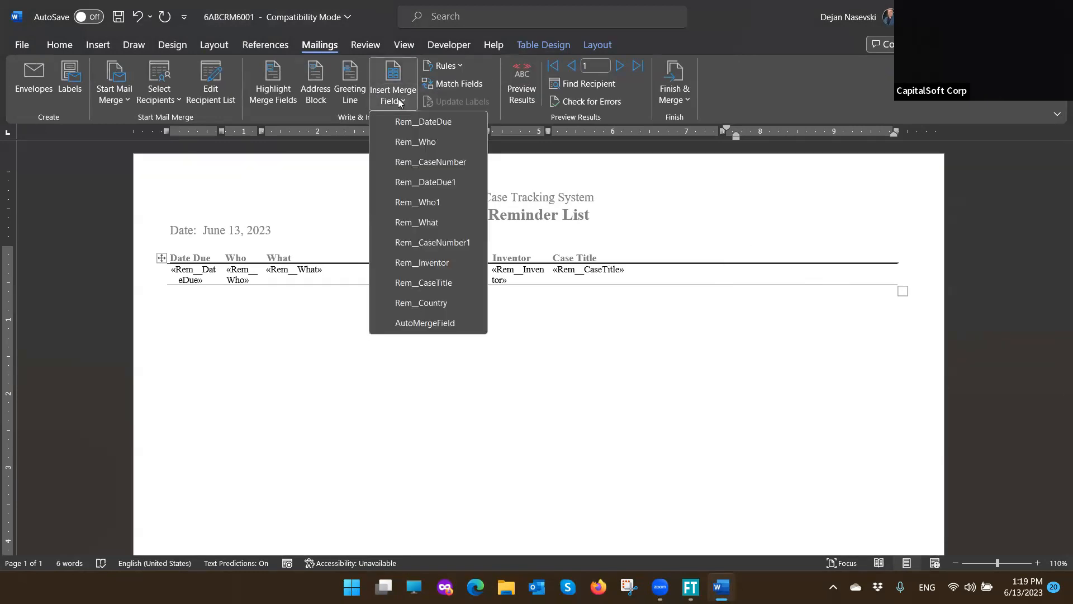
left_click(422, 304)
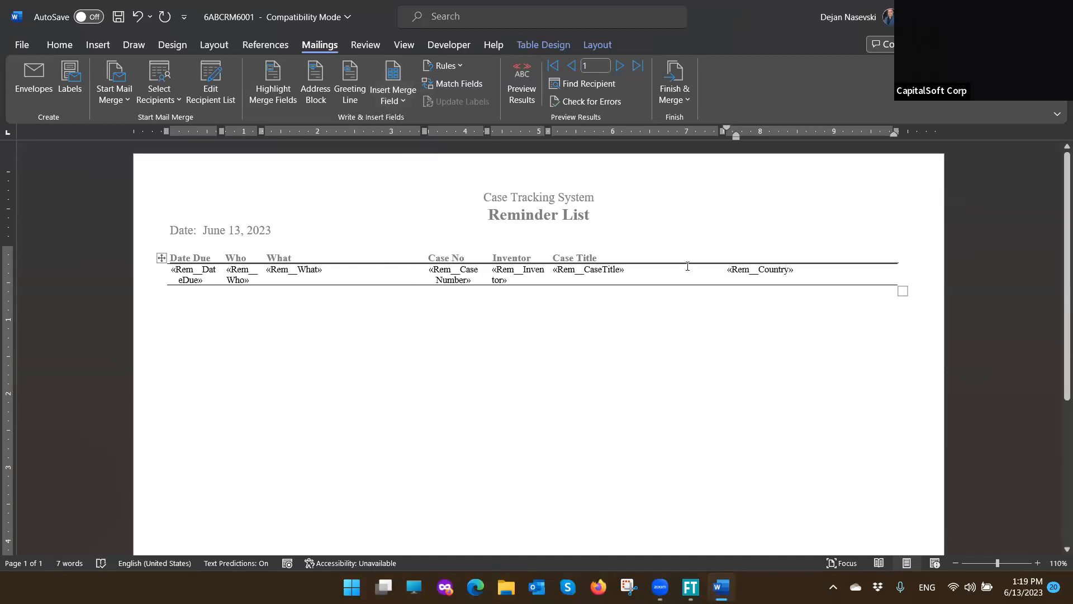
left_click(752, 300)
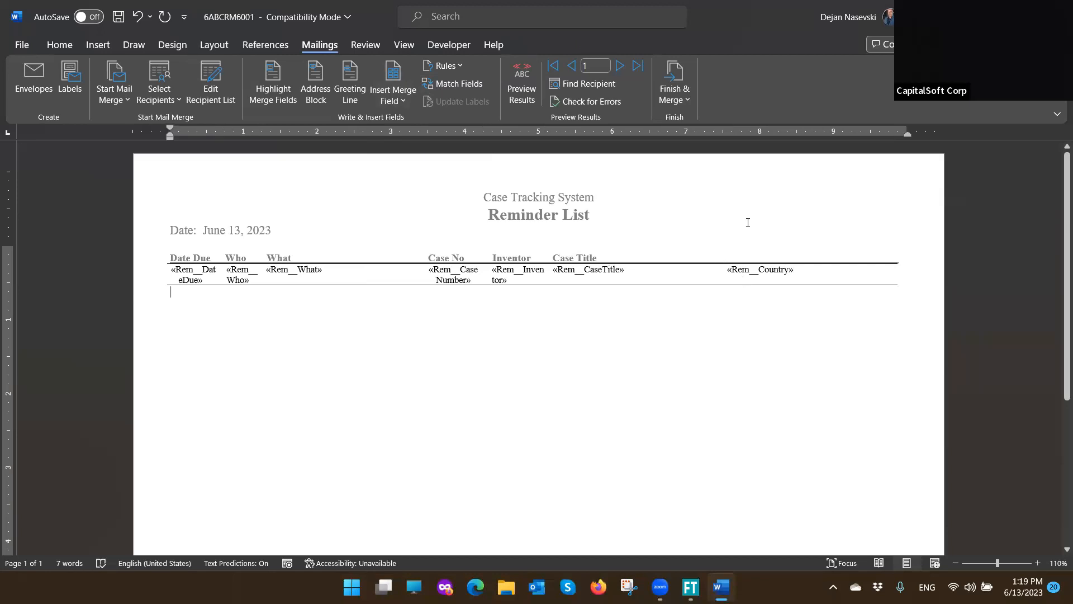
Add the heading Country to the page header's column titles, above the Rem__Country merge field
double_click(674, 236)
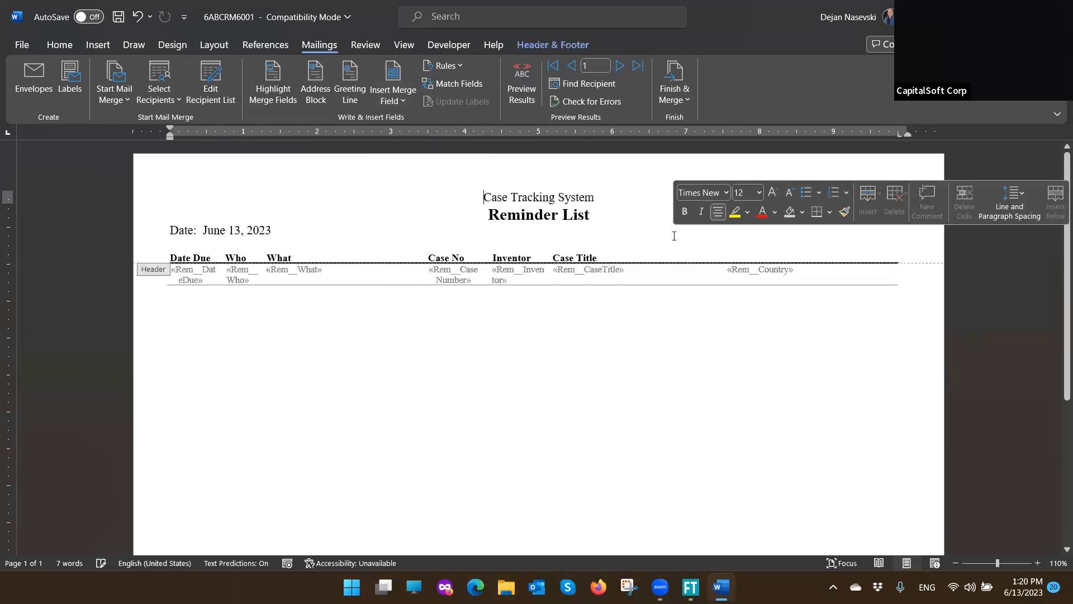
left_click(626, 249)
left_click(604, 255)
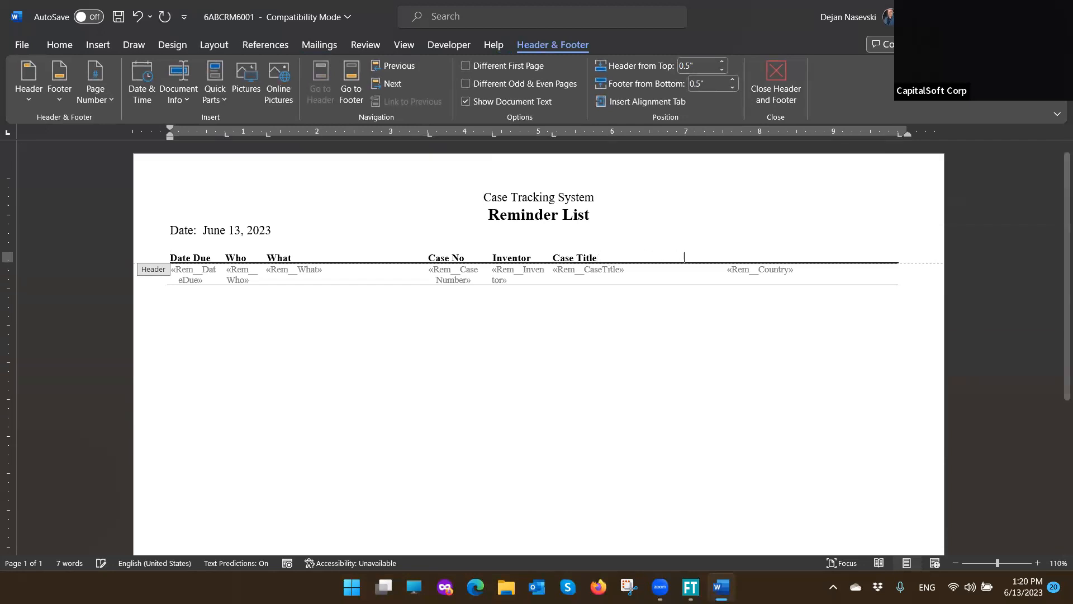
type("cOUNTRY")
key("BackSpace")
key("BackSpace")
key("BackSpace")
key("BackSpace")
key("BackSpace")
key("BackSpace")
key("BackSpace")
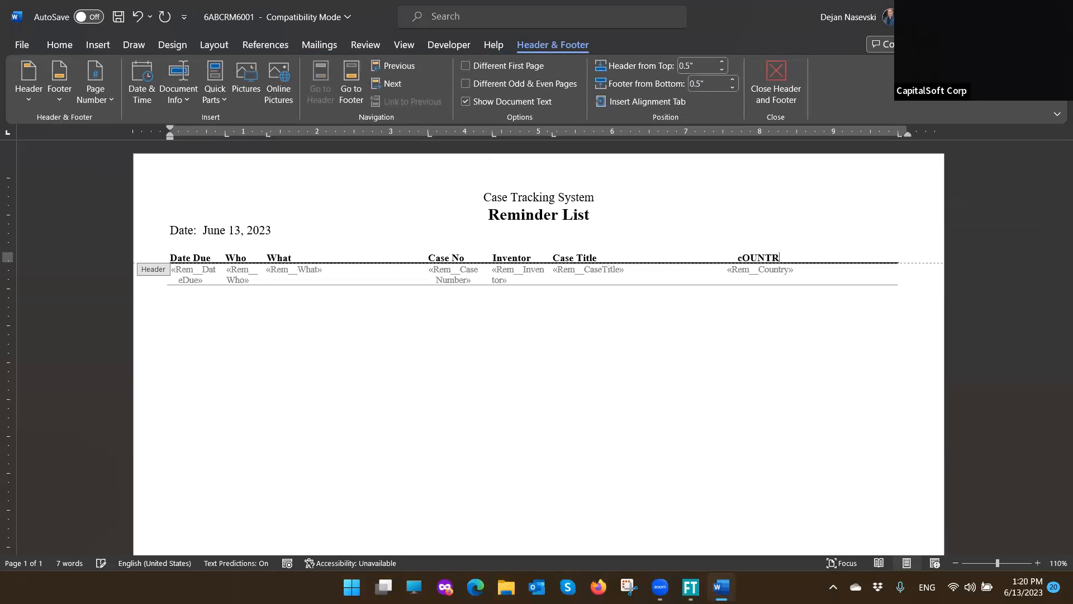
type("Country")
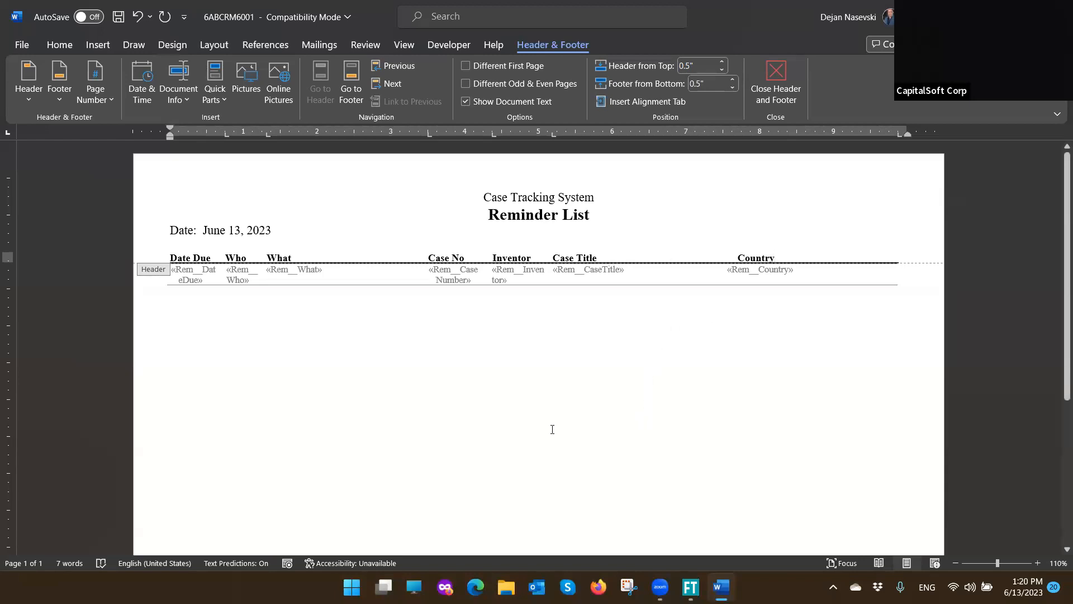
Leave header editing, save the 6ABCRM6001 template and close it
double_click(558, 453)
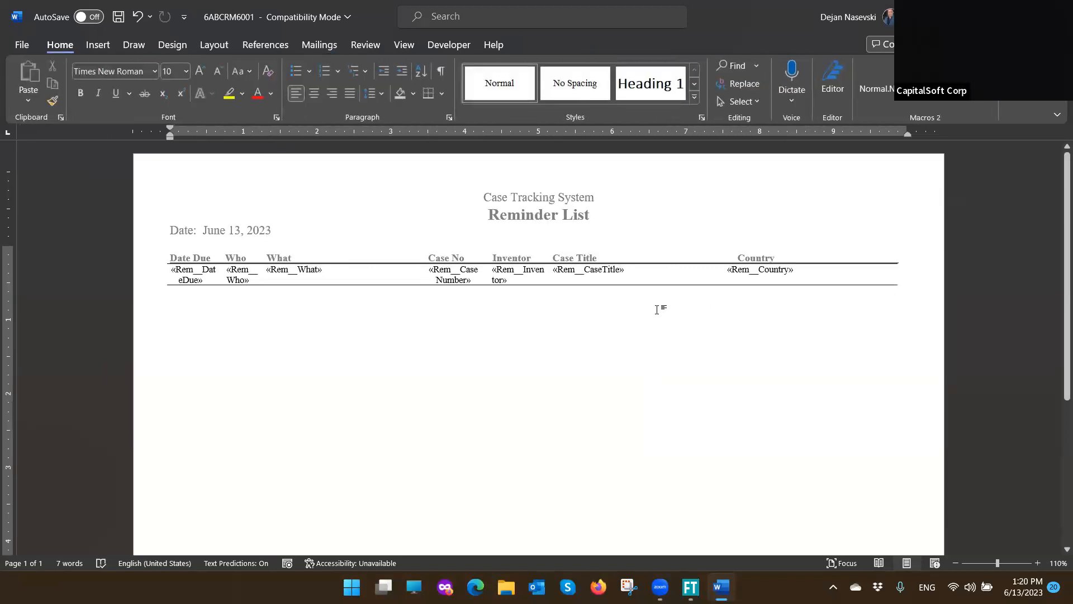
left_click(121, 18)
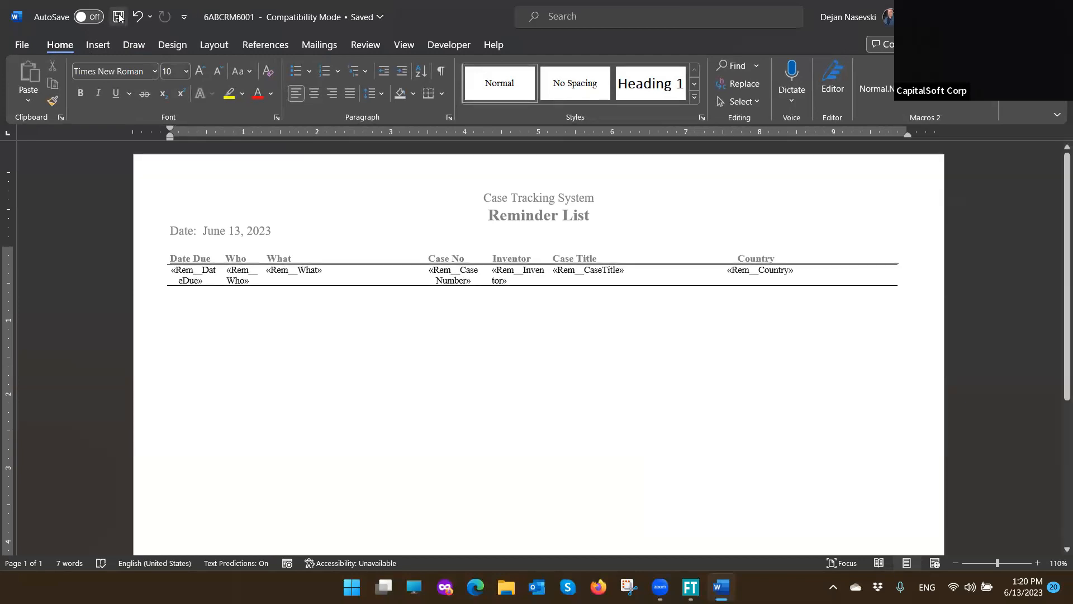
left_click(1058, 16)
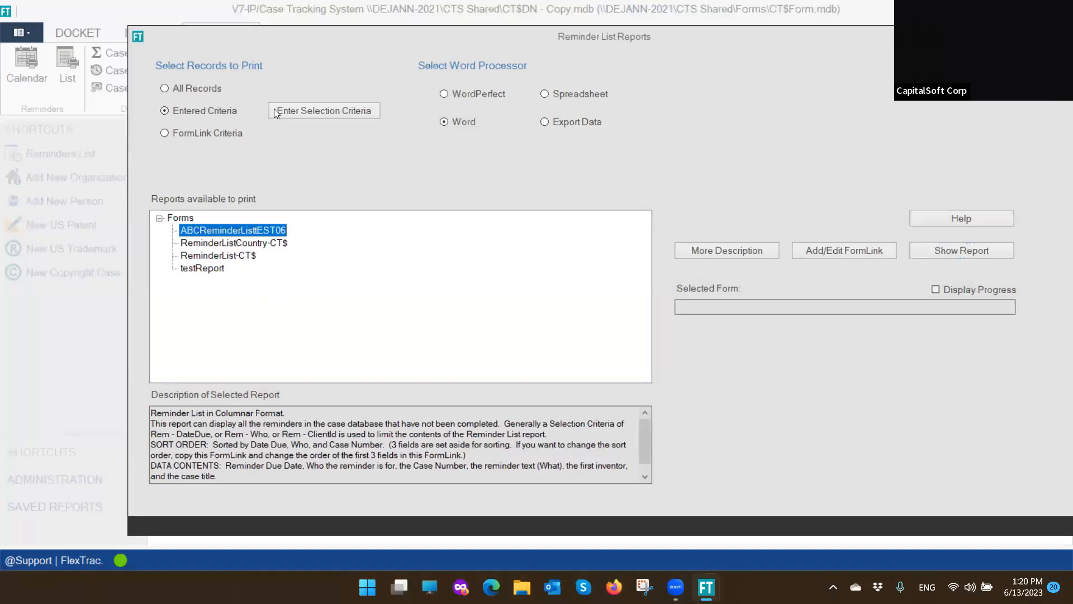
Select the ABCReminderListtEST06 report for all records and show it in Word, allowing its SQL command to run
left_click(948, 249)
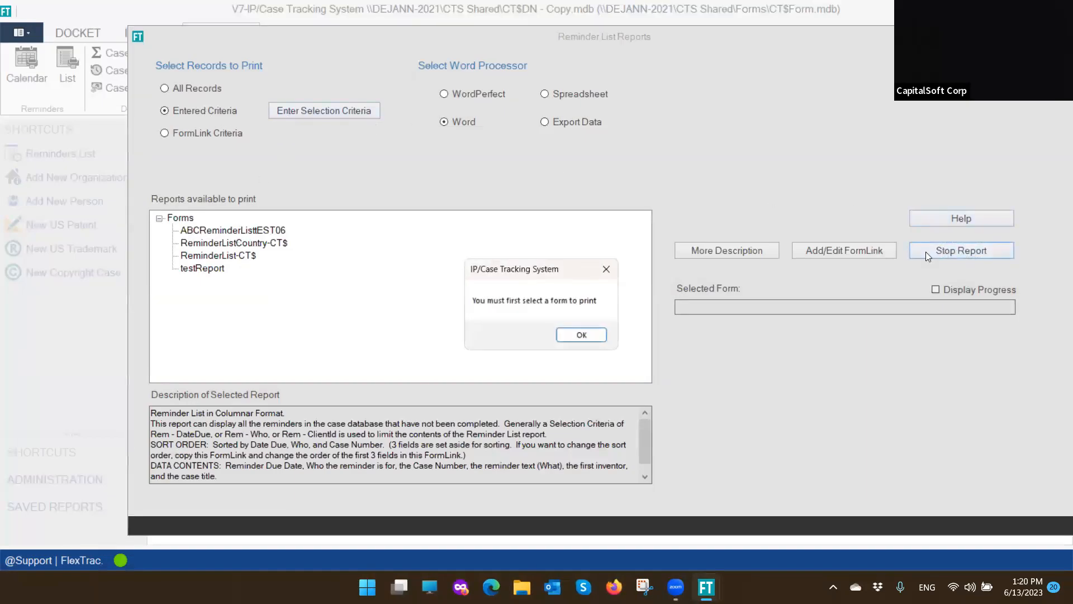
left_click(567, 338)
left_click(237, 243)
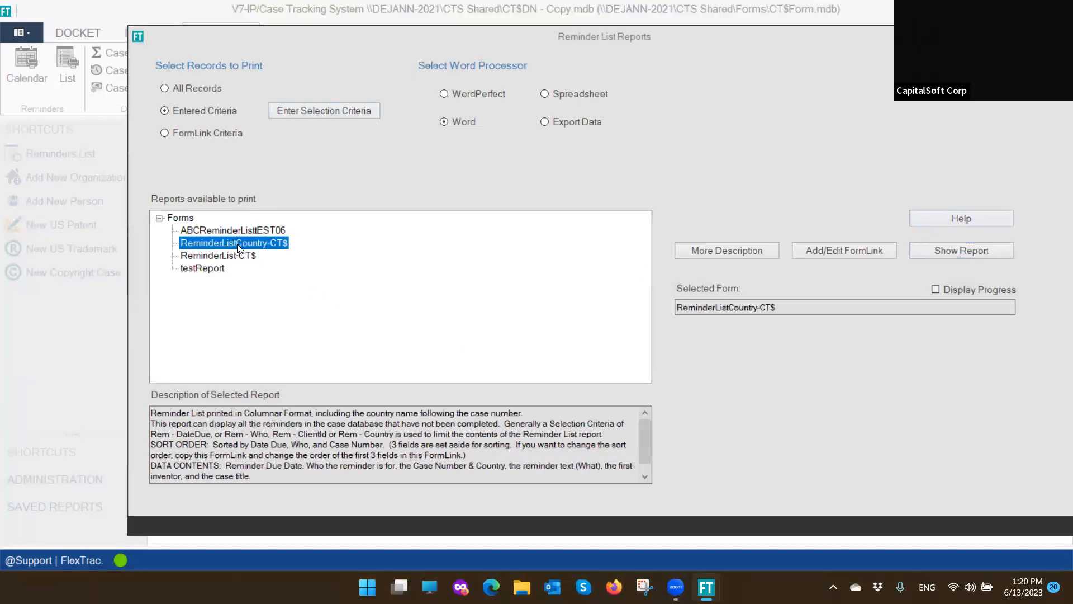
left_click(235, 229)
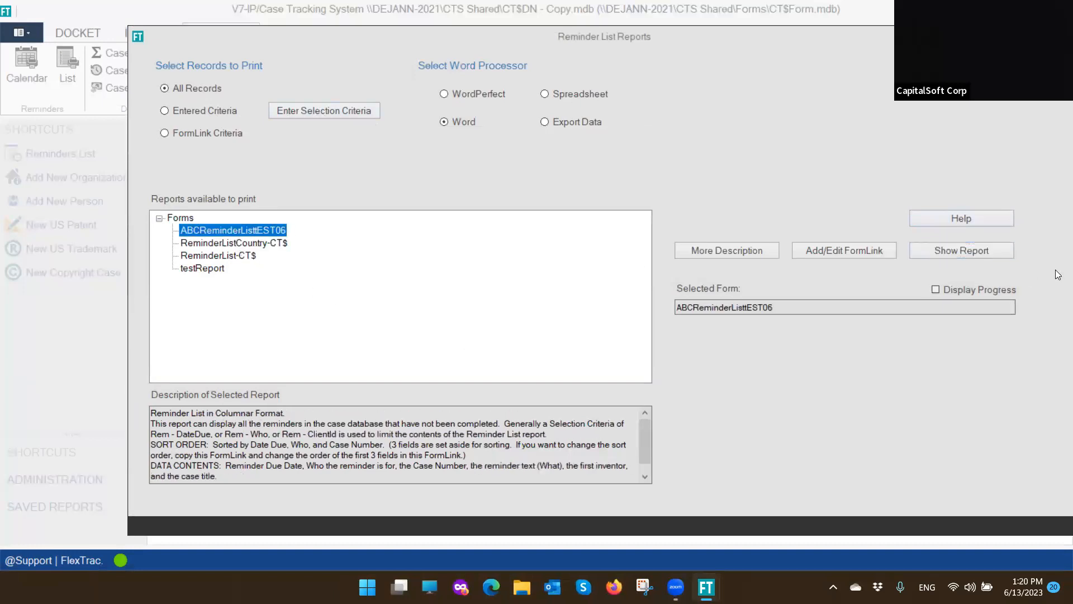
left_click(981, 250)
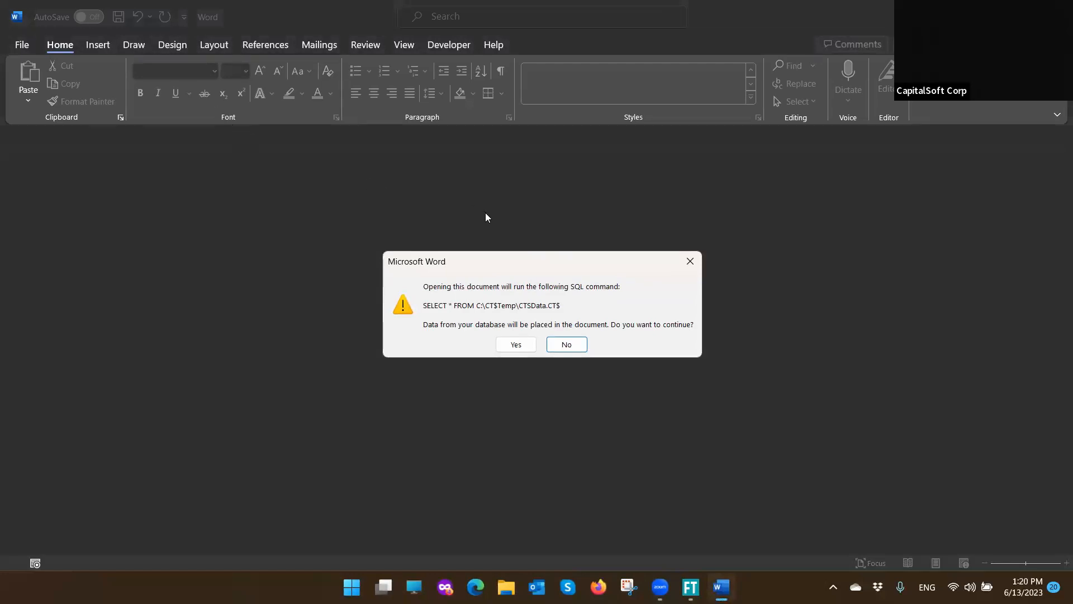
left_click(510, 345)
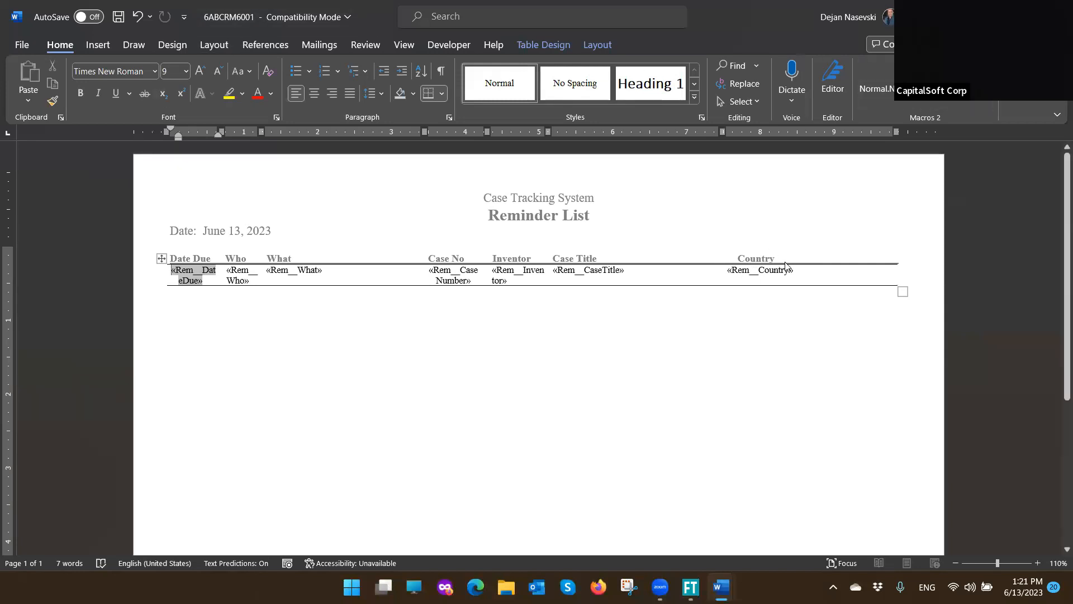
Close the 6ABCRM6001 template without saving and examine the Country column throughout the merged Directory1 document
key("ctrl+w")
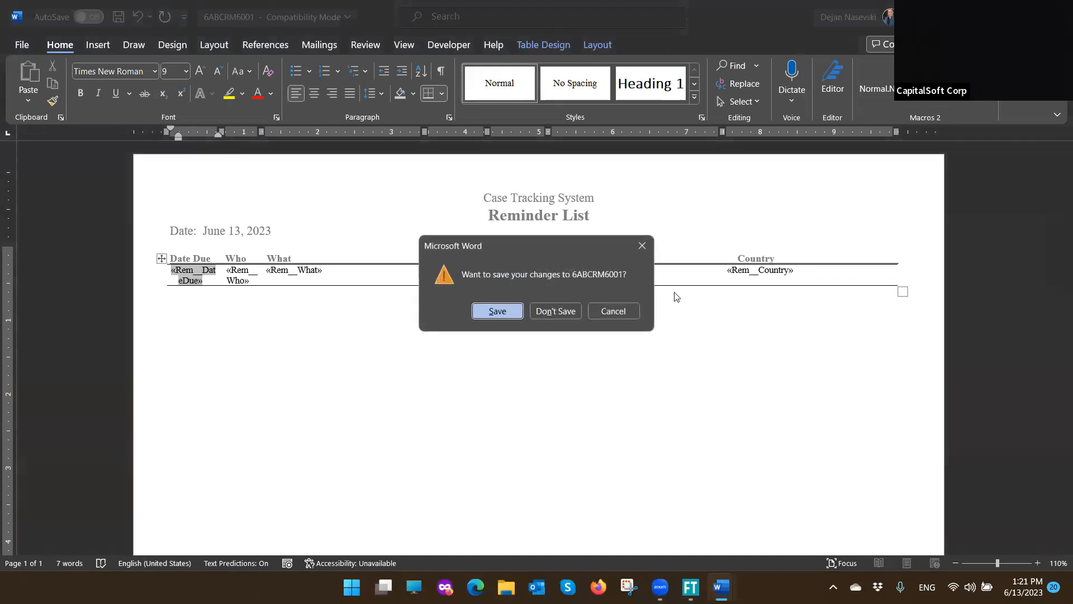
left_click(569, 313)
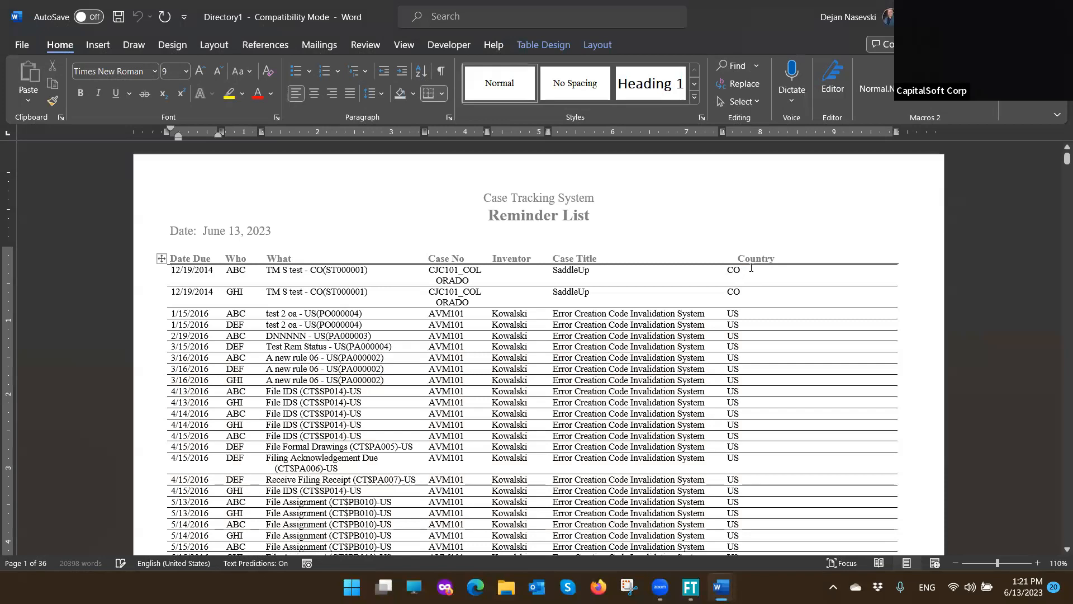
scroll(749, 313, "down", 5)
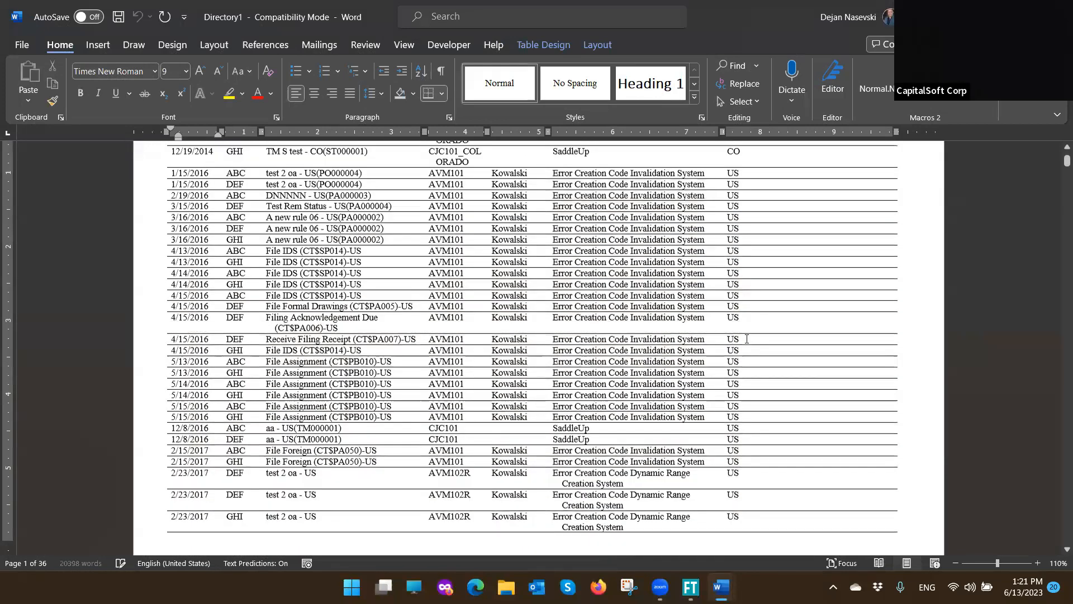
scroll(747, 339, "down", 15)
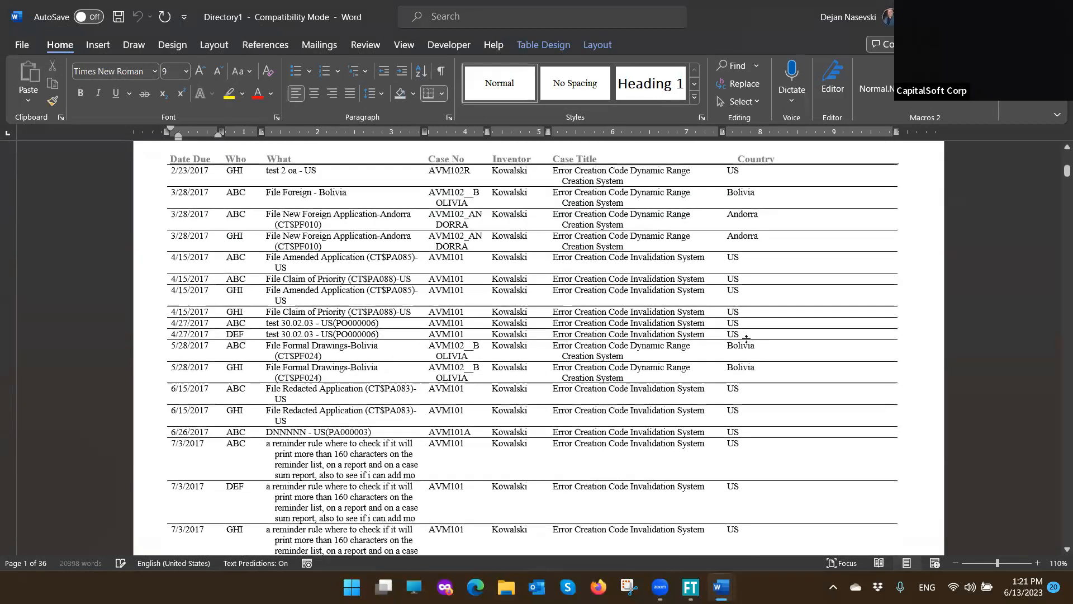
scroll(766, 327, "down", 5)
scroll(768, 324, "up", 4)
scroll(768, 324, "down", 12)
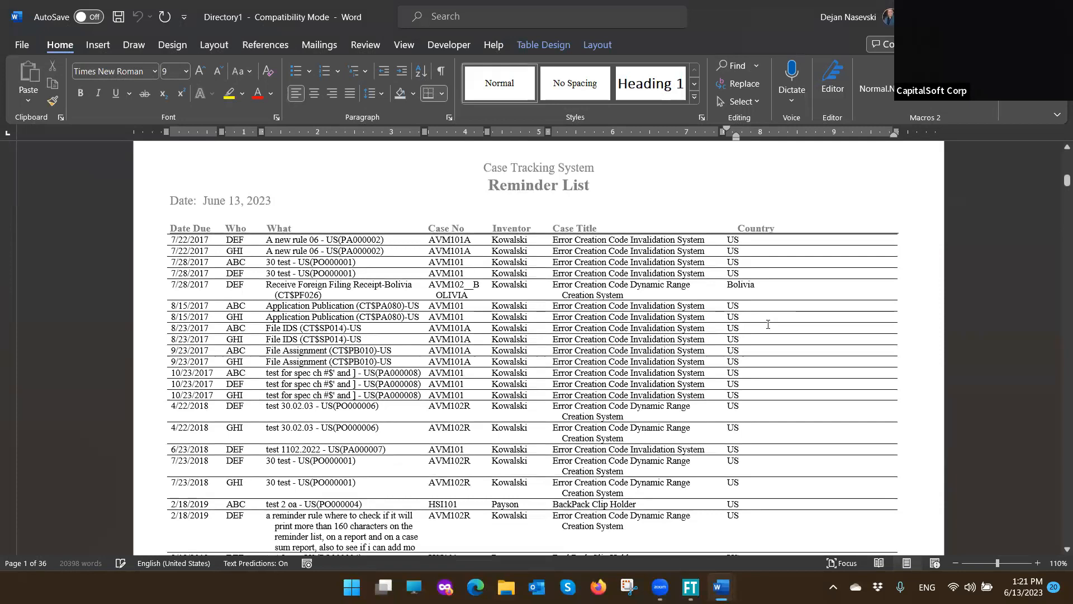
scroll(768, 324, "down", 10)
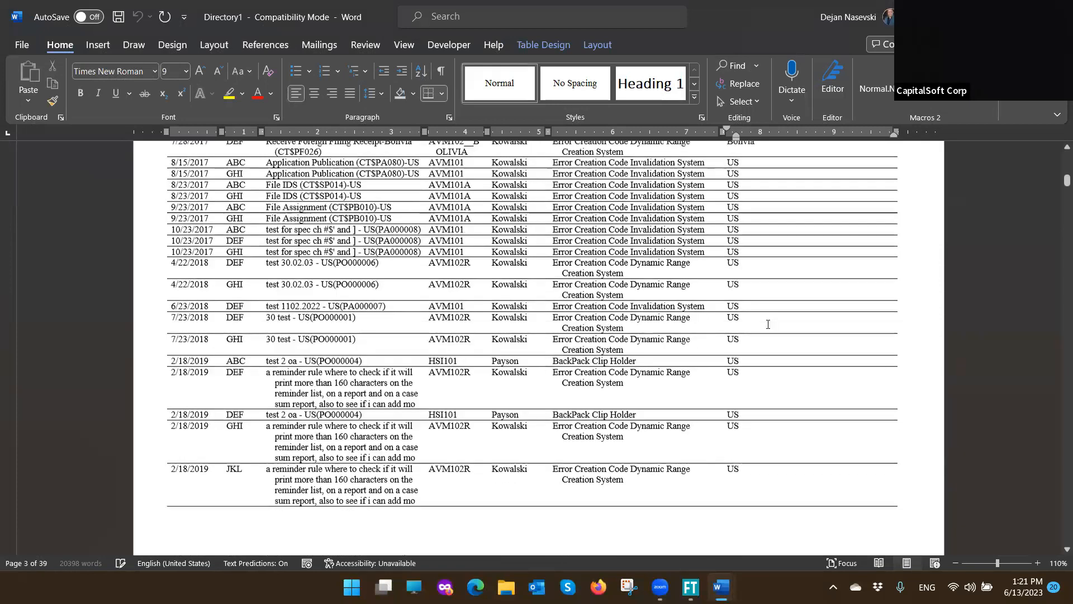
scroll(767, 324, "down", 15)
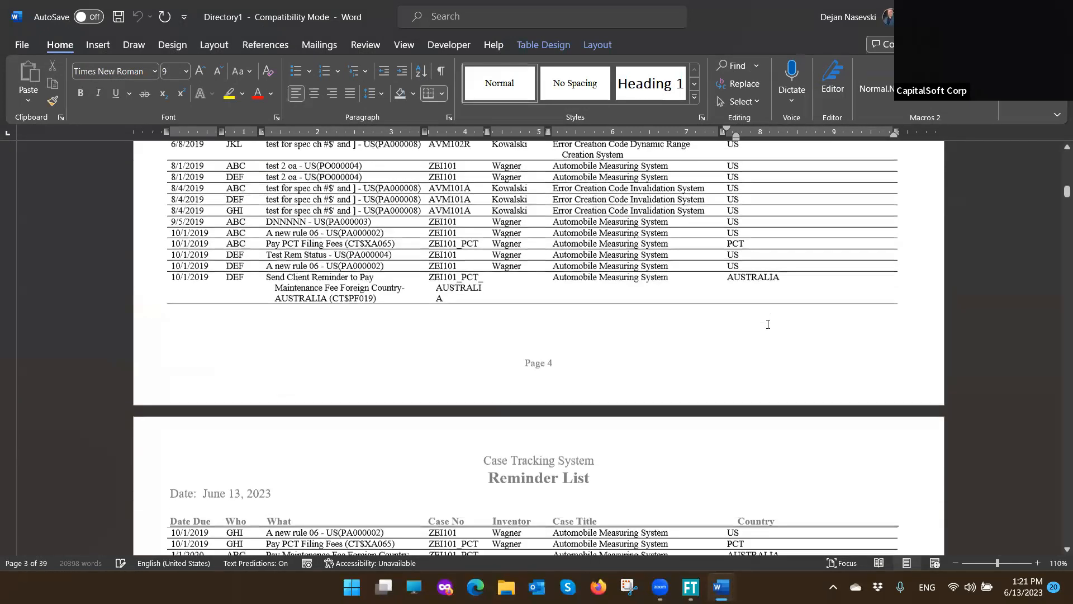
scroll(751, 277, "down", 8)
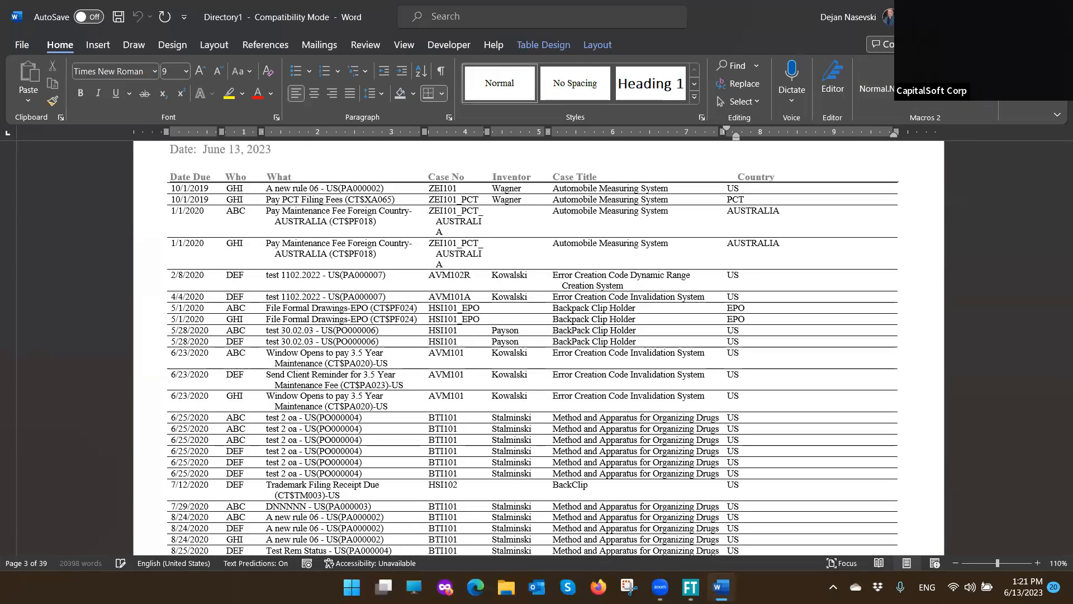
Close the merged Directory1 document without saving and exit the Reminder List Reports window
key("alt+F4")
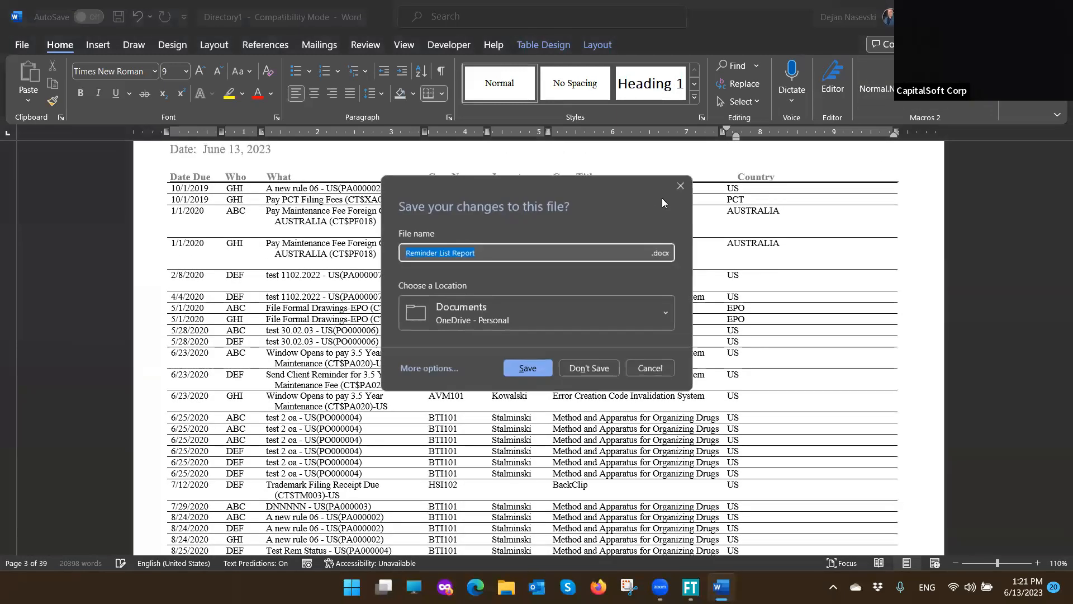
left_click(601, 369)
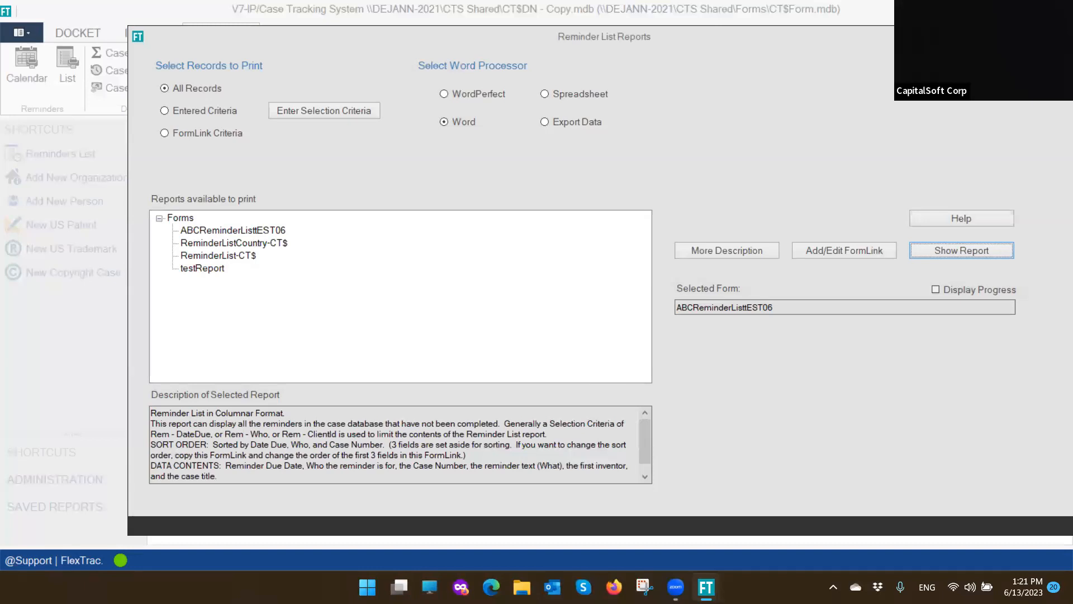
left_click(1058, 36)
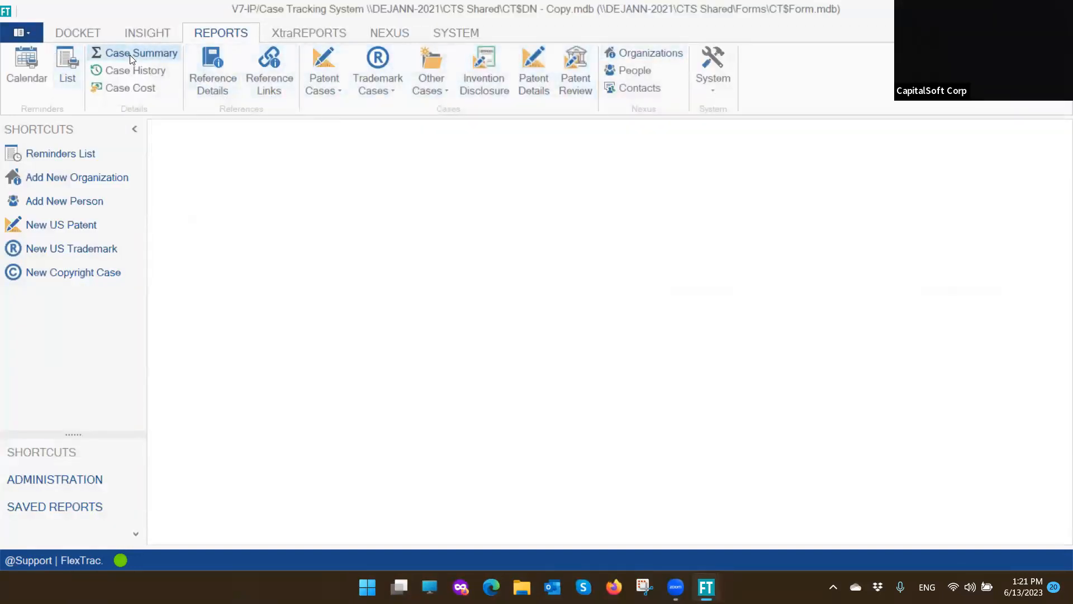
View the Case Summary Reports window, close it, and look at the report choices for patent and trademark cases
left_click(130, 55)
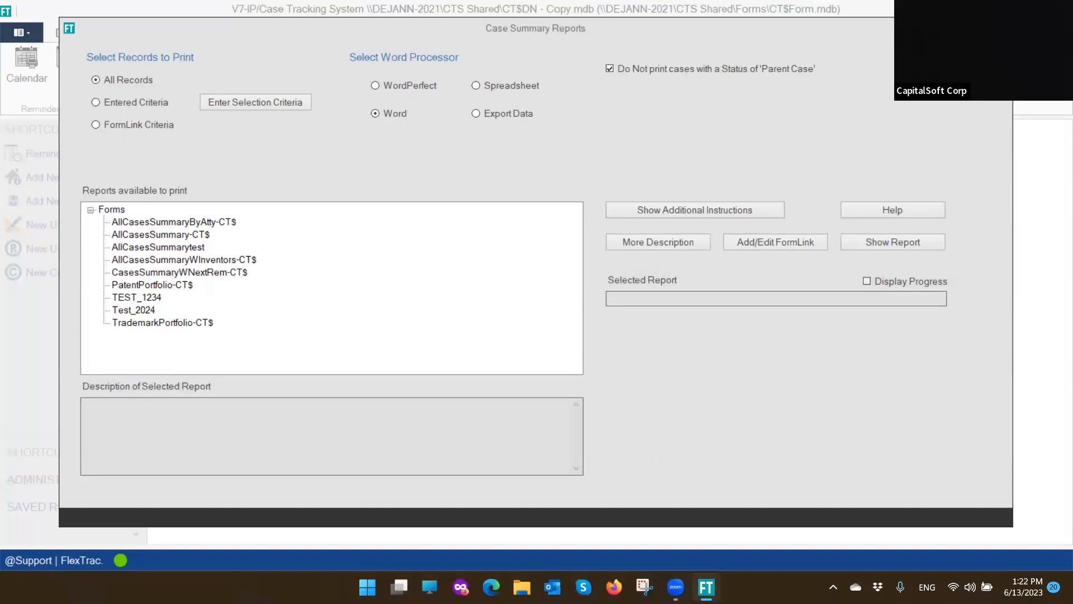
left_click(1000, 28)
left_click(315, 93)
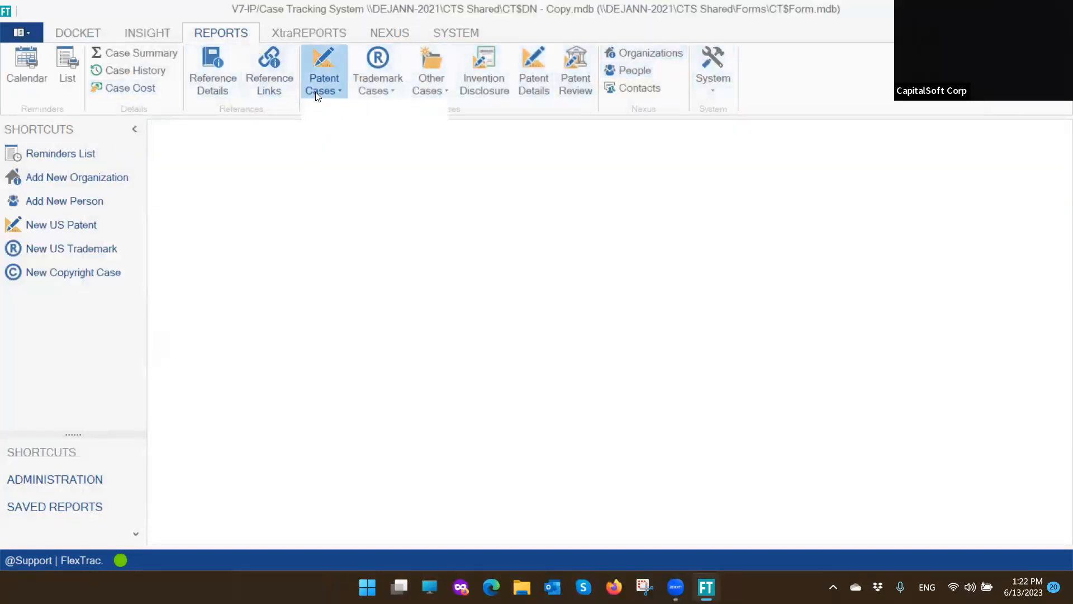
left_click(393, 96)
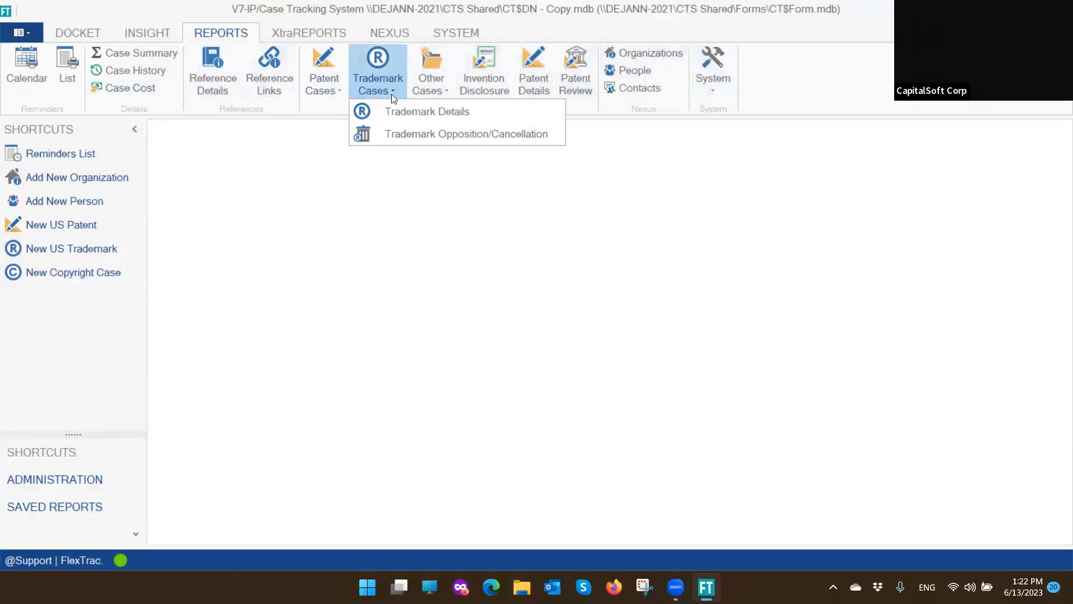
left_click(365, 305)
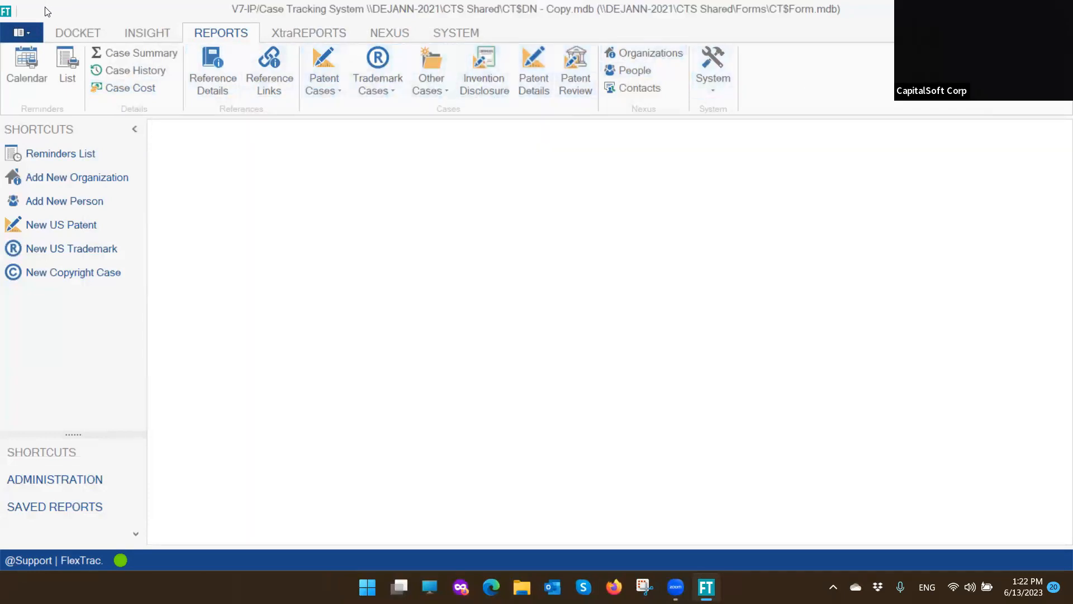
Return to the docket commands and open the Email Support form
left_click(69, 35)
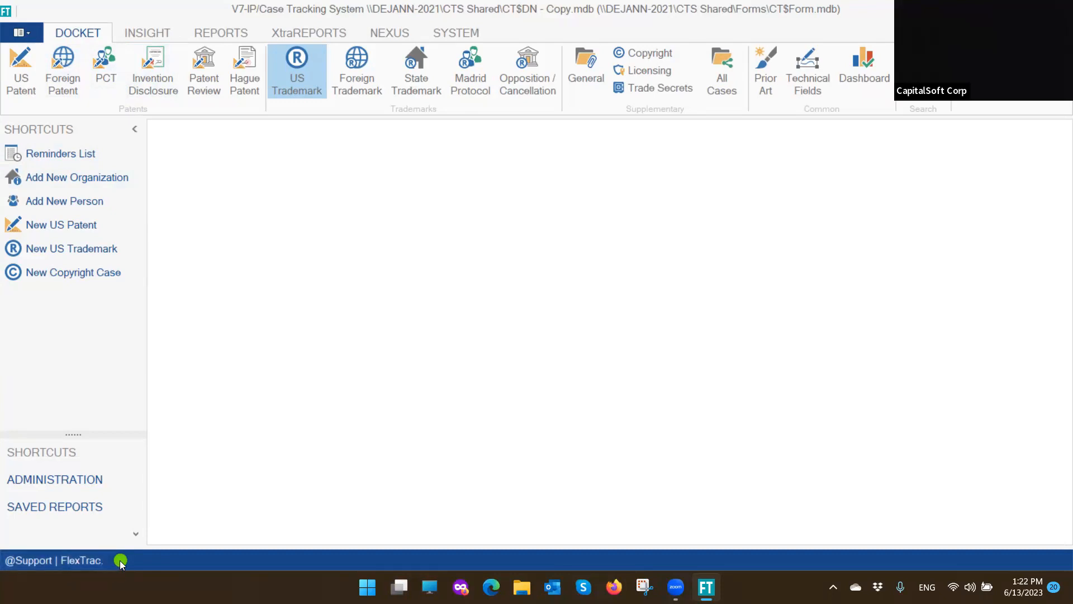
left_click(84, 558)
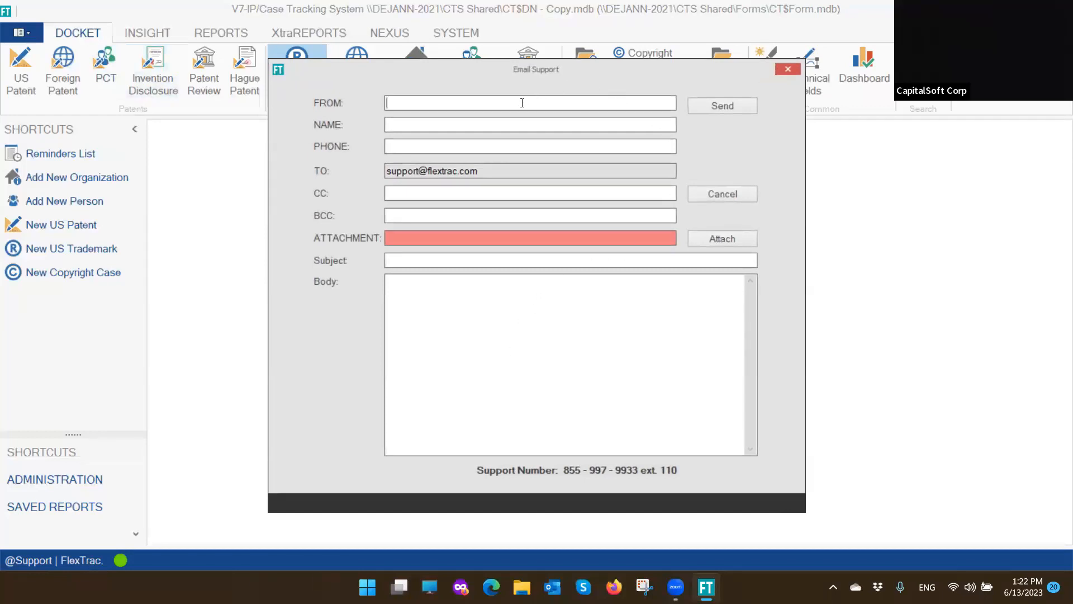
Point out the name, message body and support recipient fields in the Email Support form, and close it without sending
left_click(500, 123)
left_click(497, 298)
left_click_drag(508, 171, 352, 165)
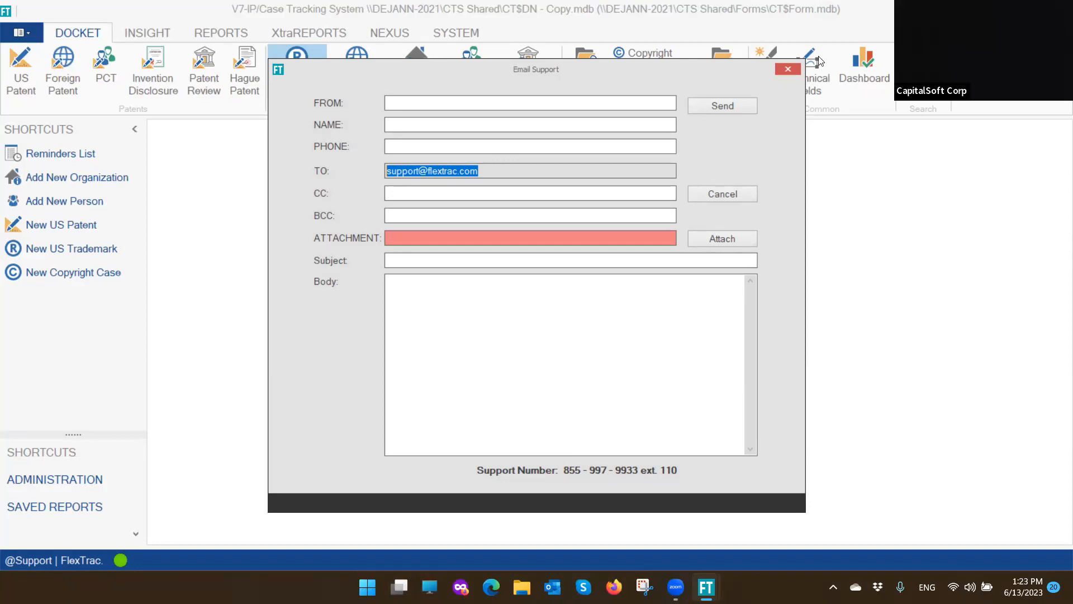
left_click(788, 69)
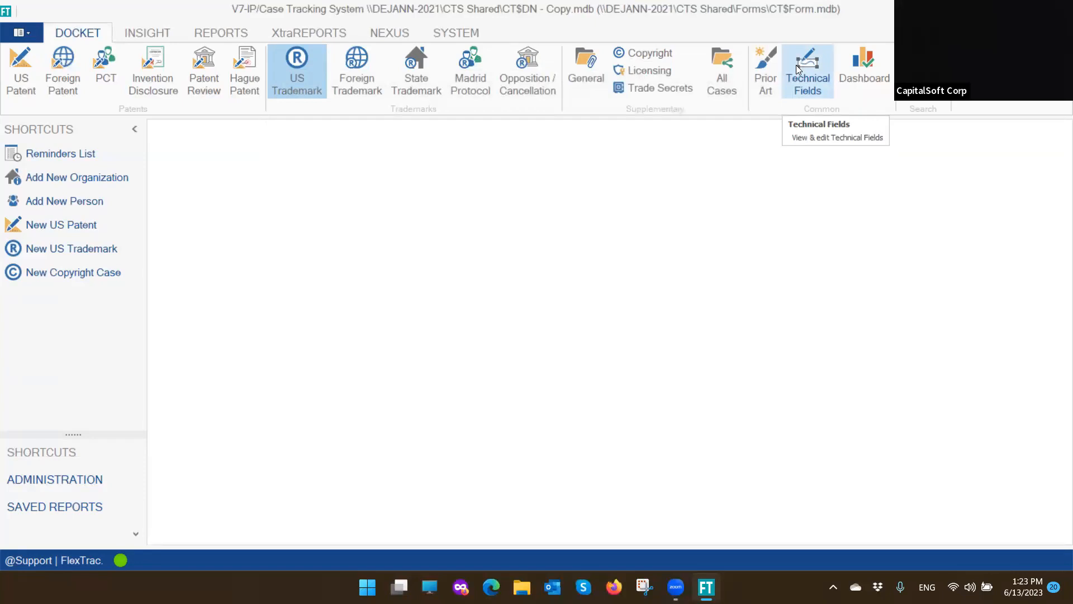
Display the US patent case list and open the Case Tracking System help contents file
left_click(35, 60)
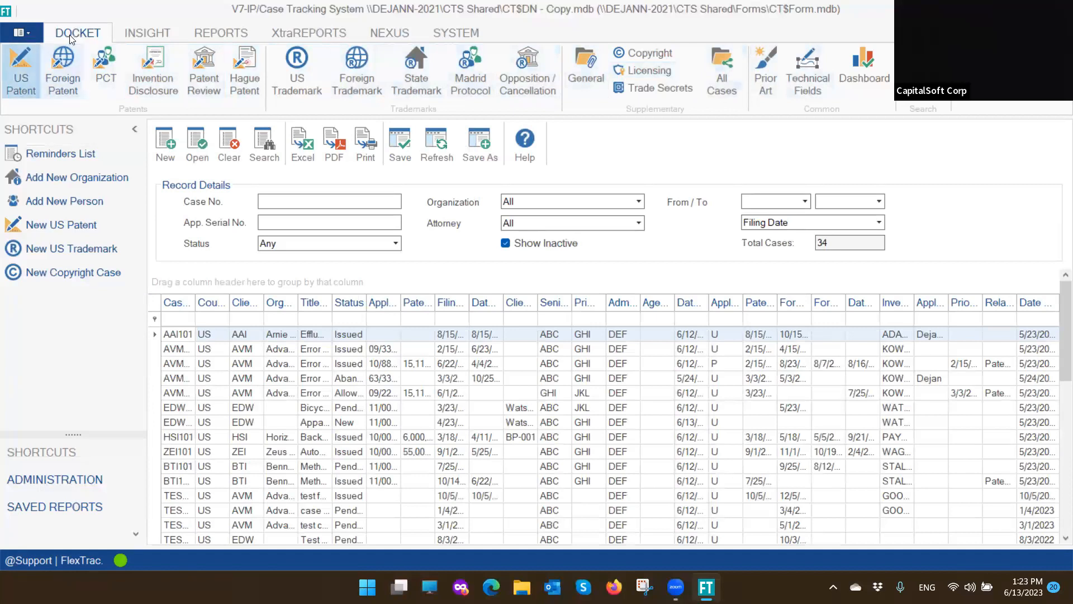
left_click(18, 35)
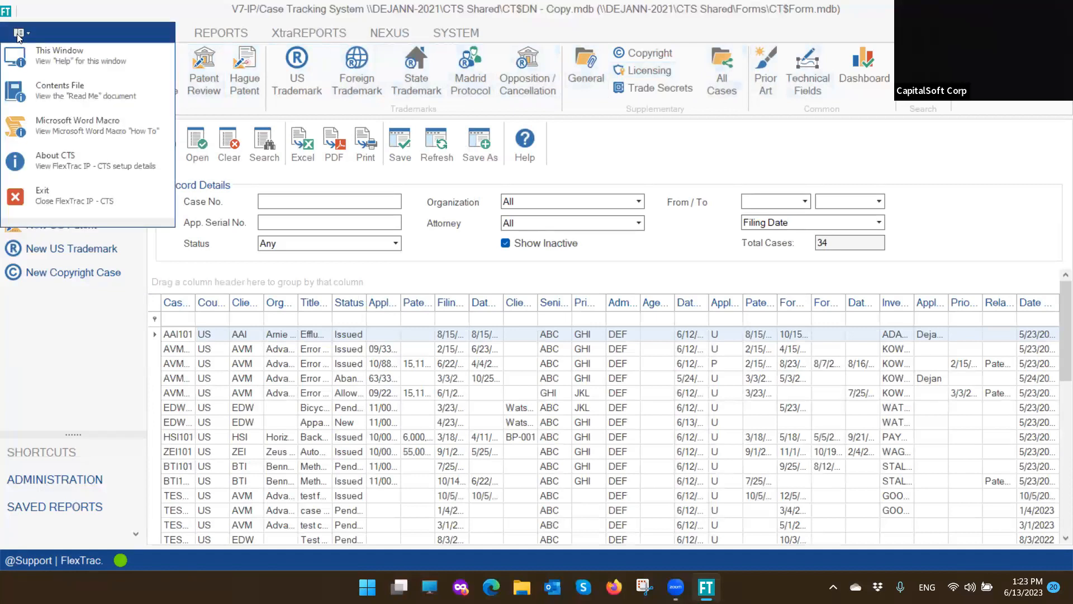
left_click(28, 95)
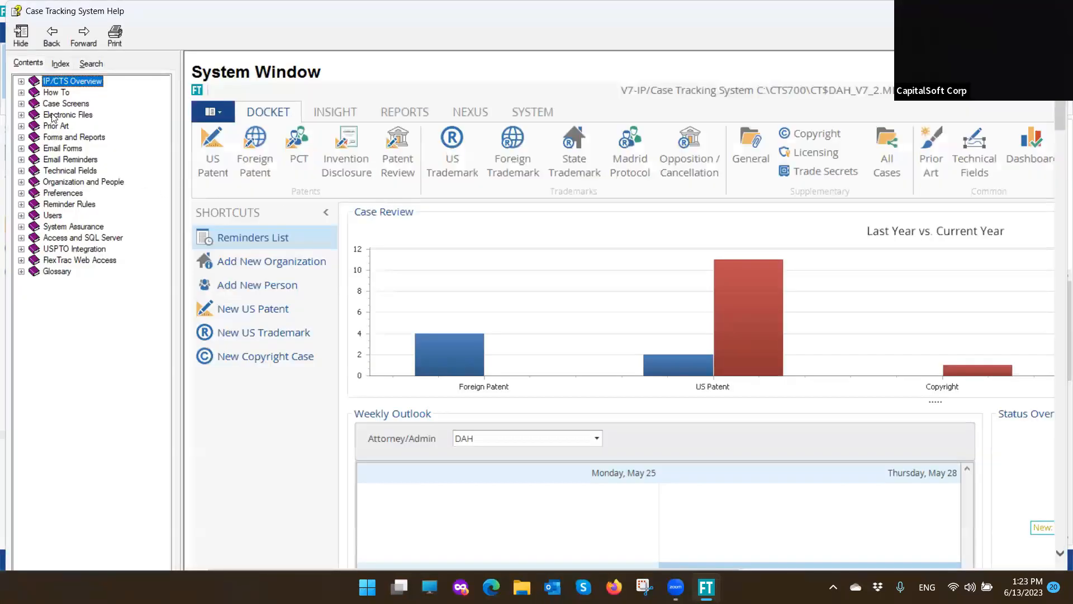
Expand the How To topics on adding a new case and view the copyright and general case instructions
left_click(21, 94)
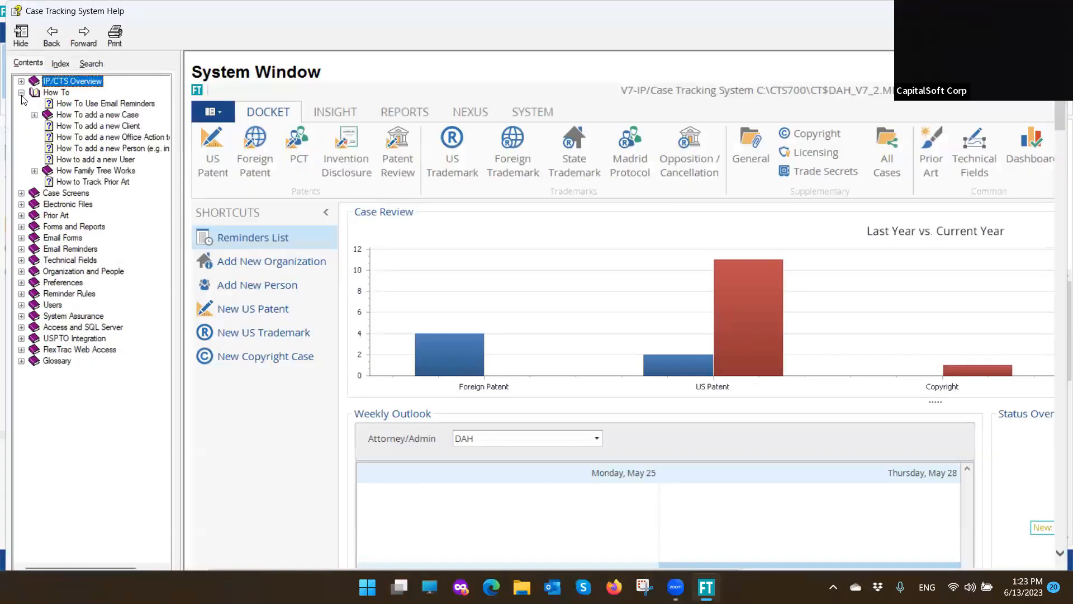
left_click(70, 115)
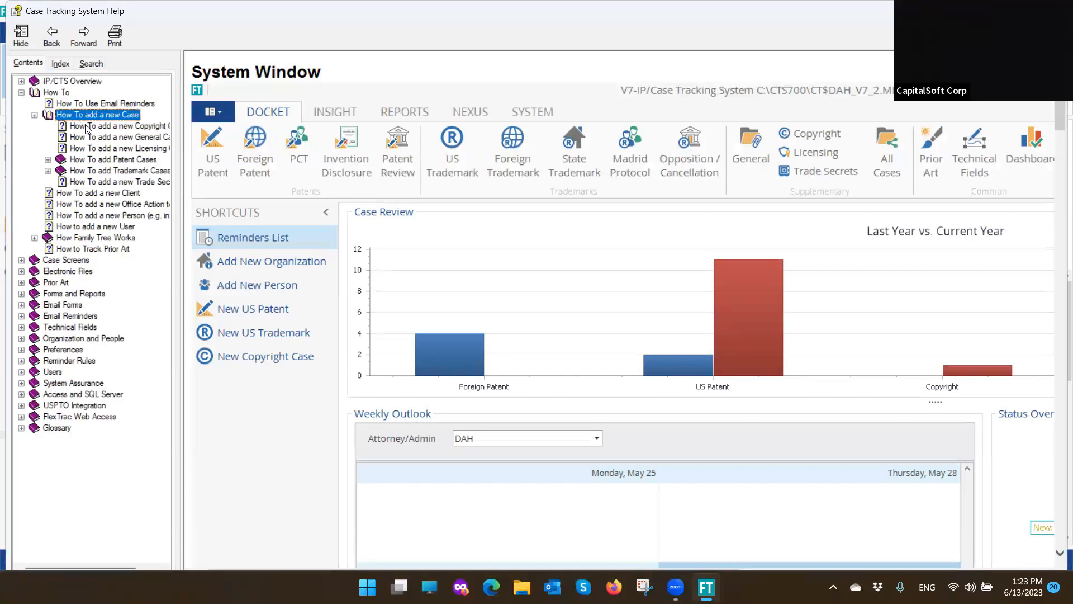
left_click(90, 126)
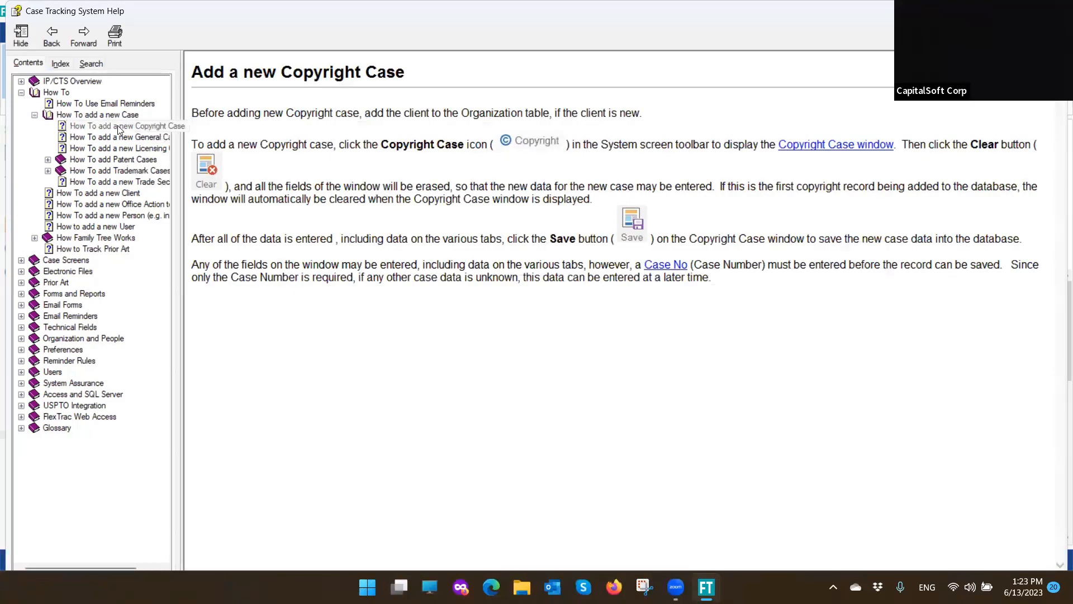
left_click(119, 138)
Expand the patent case topics and read through the instructions for adding a new U.S. patent case
left_click(119, 159)
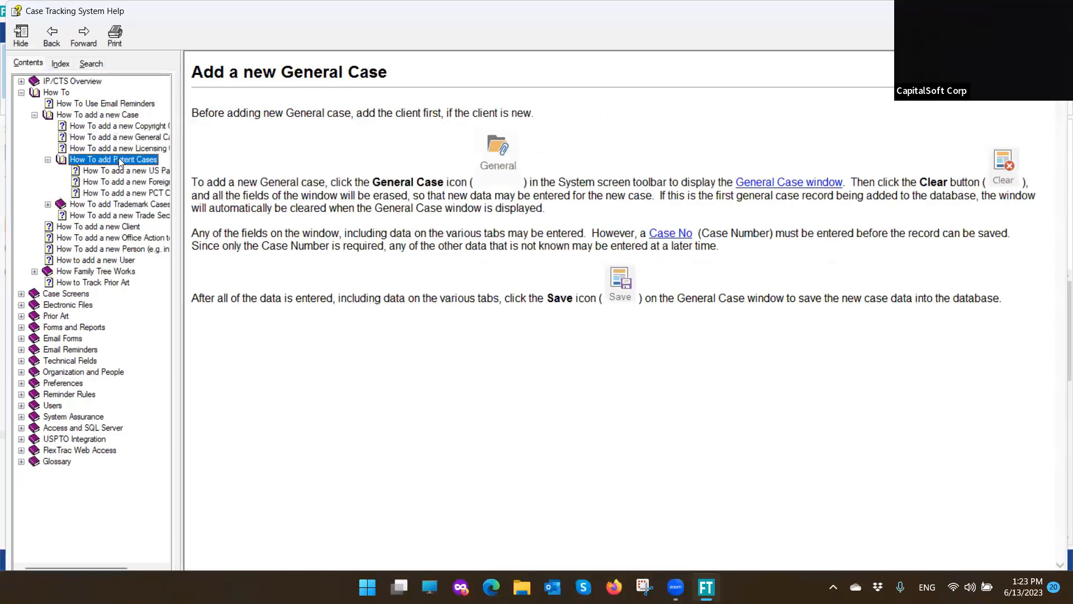
left_click(120, 170)
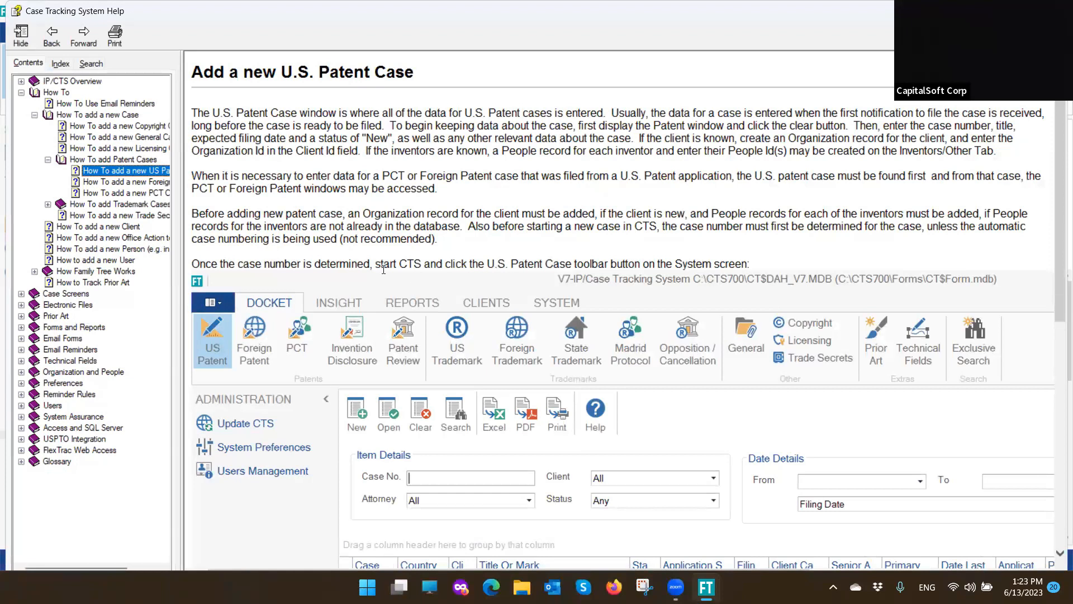
scroll(338, 262, "down", 3)
scroll(339, 261, "down", 8)
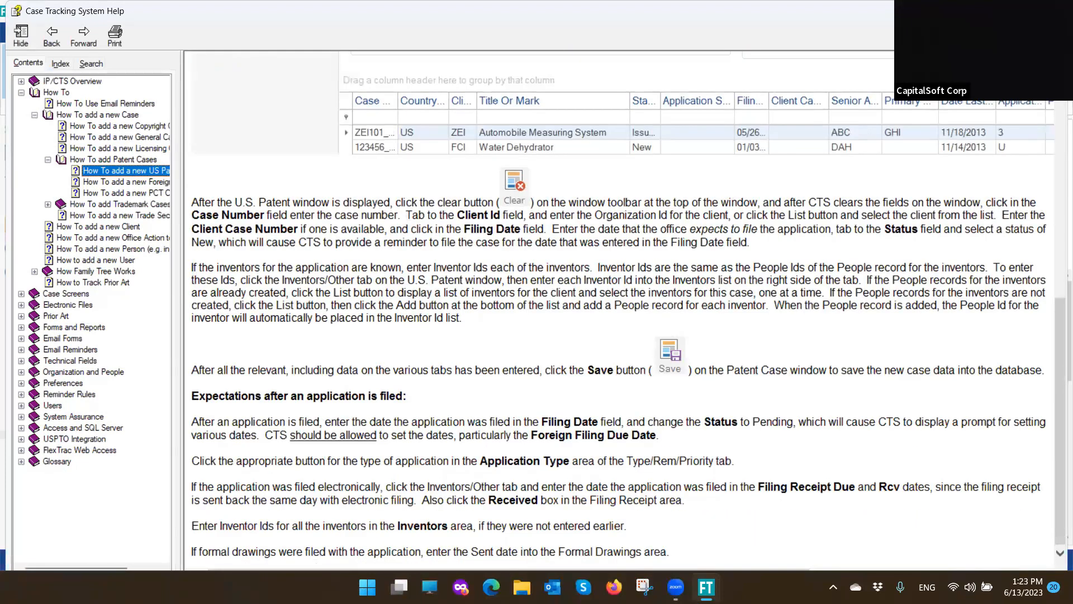
View the About CTS setup details, including version and database locations, and close the window
left_click(14, 31)
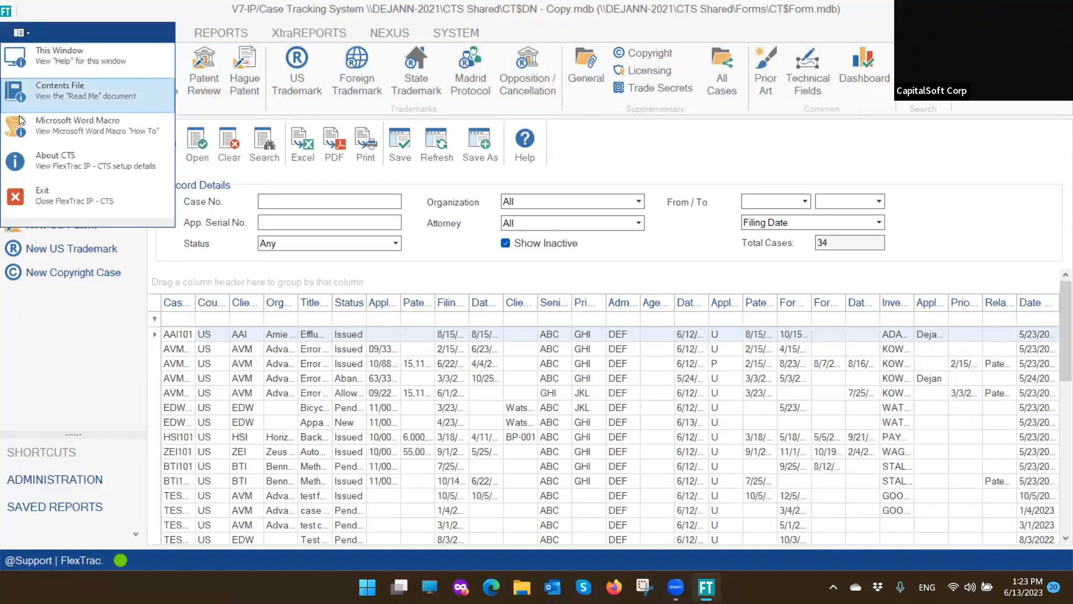
left_click(21, 168)
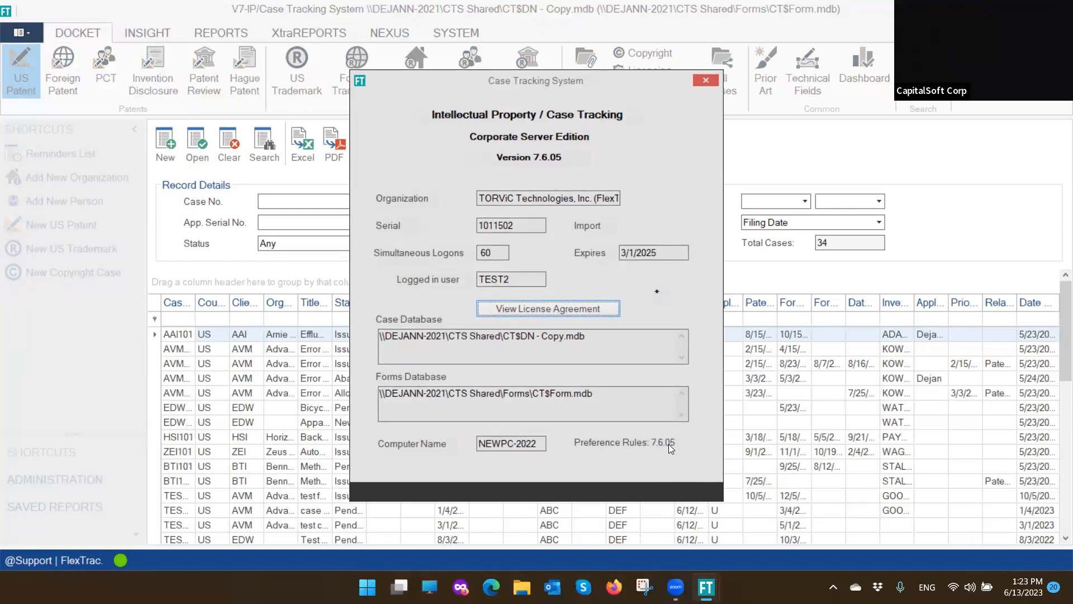
left_click(703, 81)
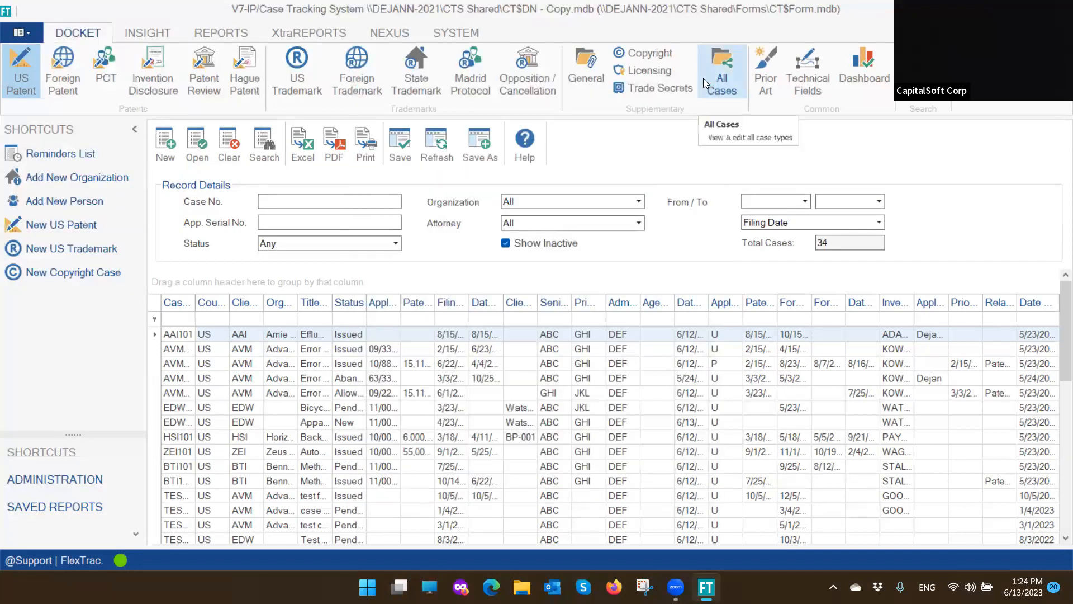
Display the Dashboard with the weekly outlook, announcements, status overview and case review
left_click(867, 77)
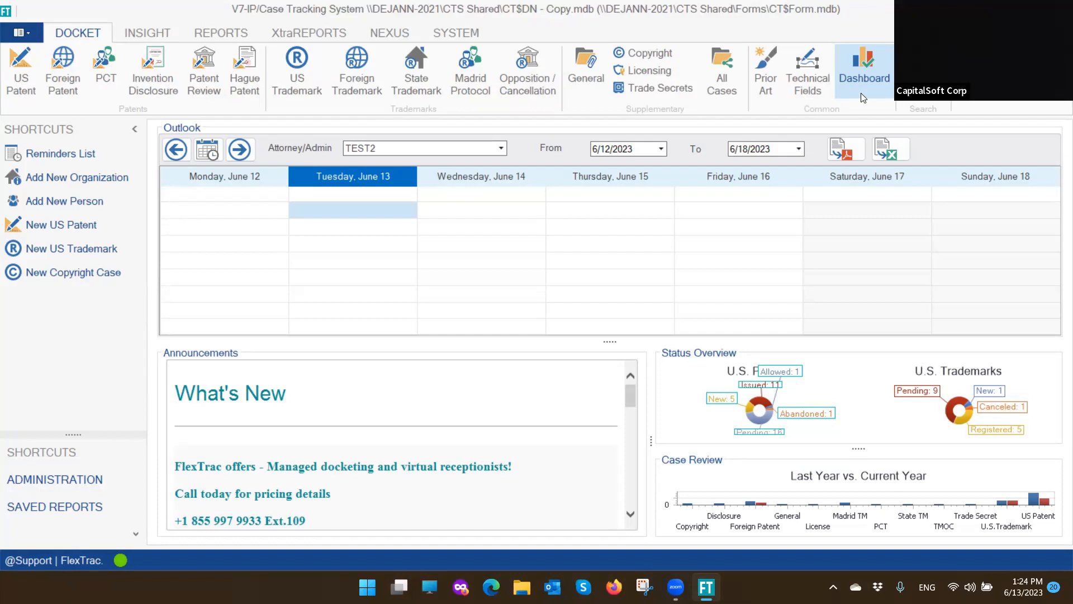
left_click(865, 92)
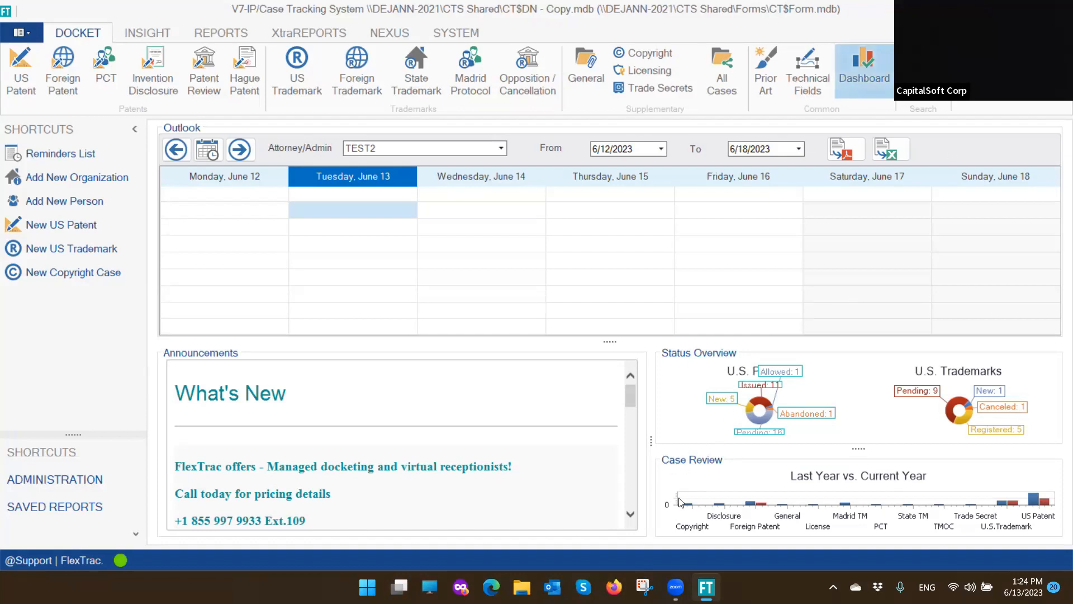